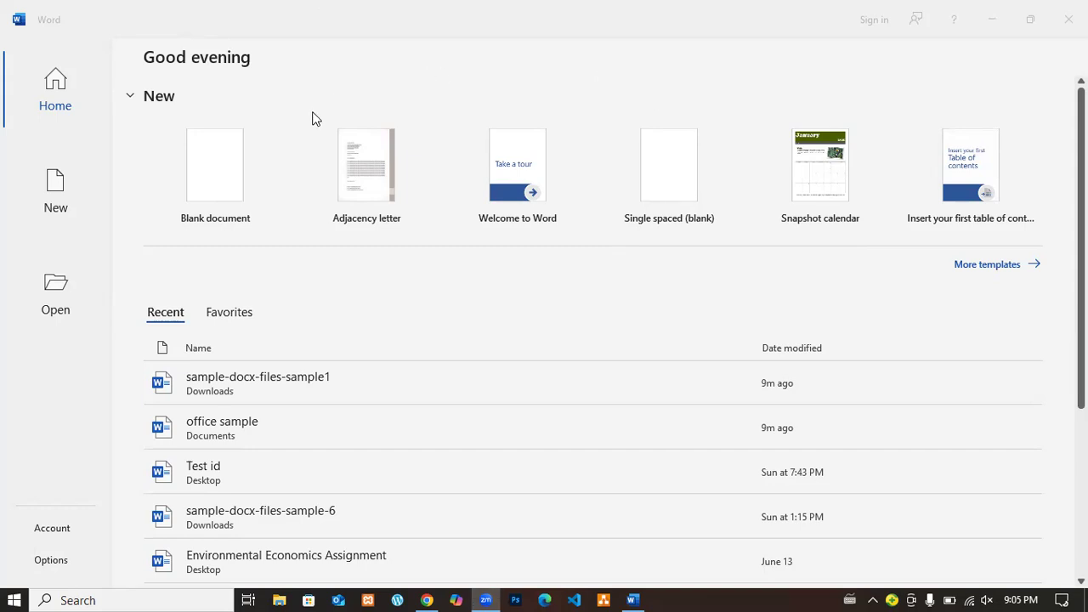
- Open the recent document "office sample" and look through its first two pages
click(239, 170)
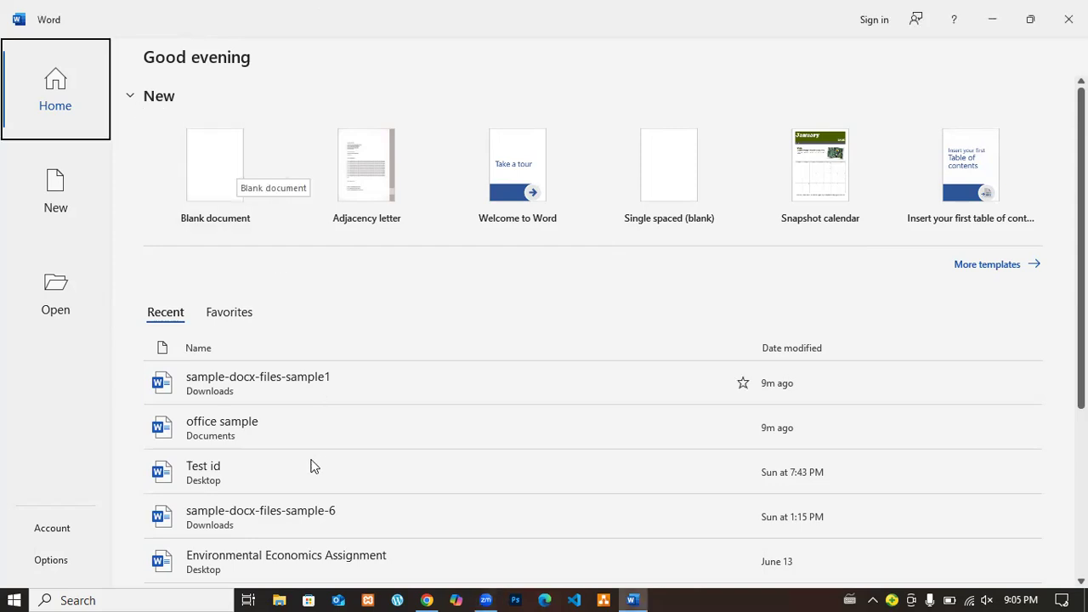
click(272, 426)
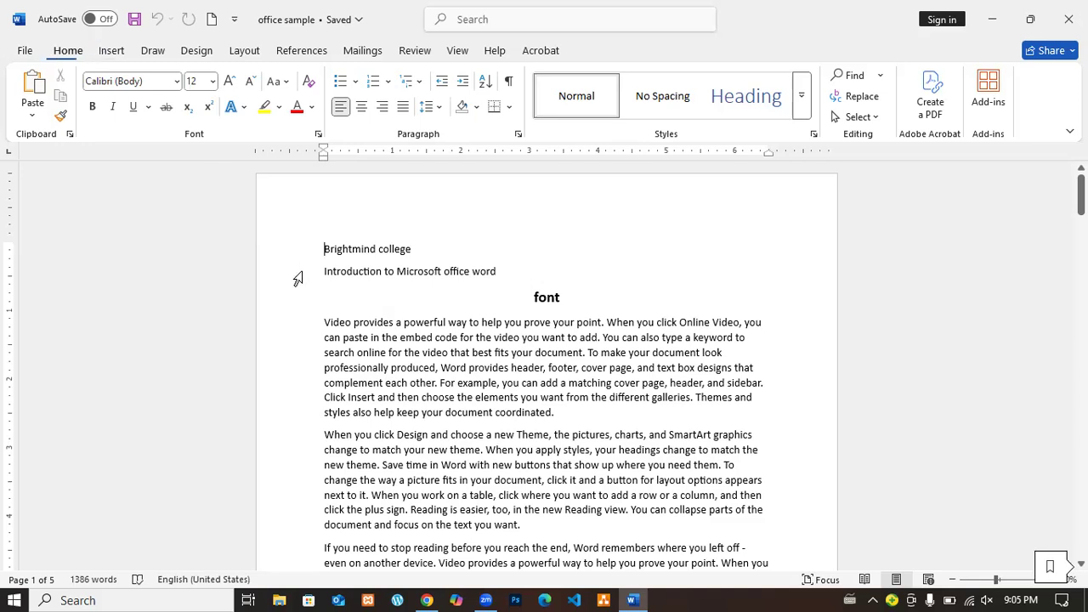
scroll(406, 305, down, 4)
scroll(406, 305, down, 12)
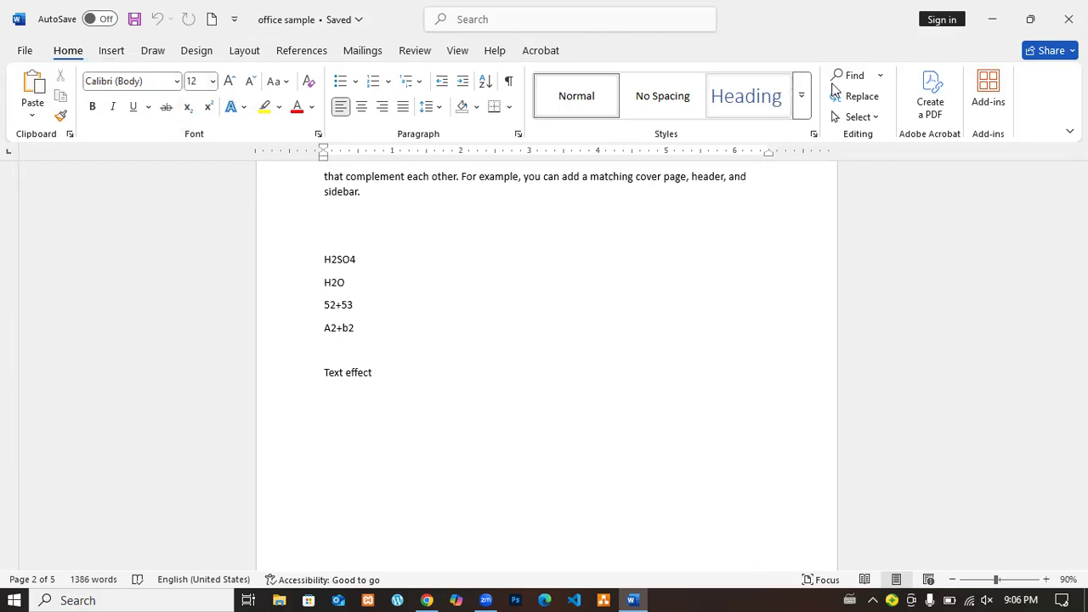
click(115, 51)
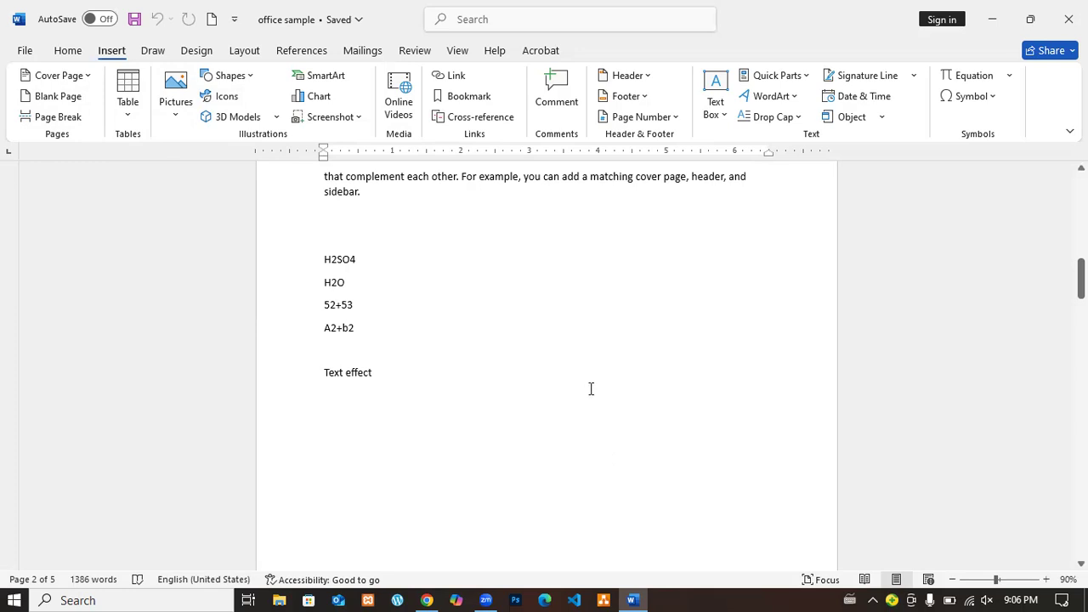
scroll(591, 389, up, 3)
scroll(591, 388, up, 6)
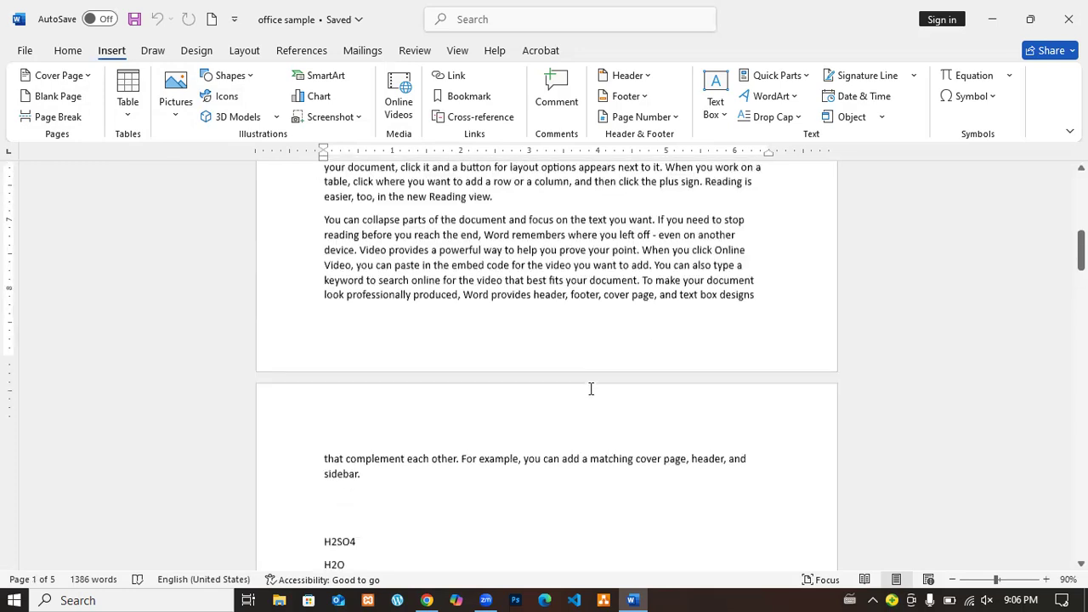
scroll(590, 388, up, 6)
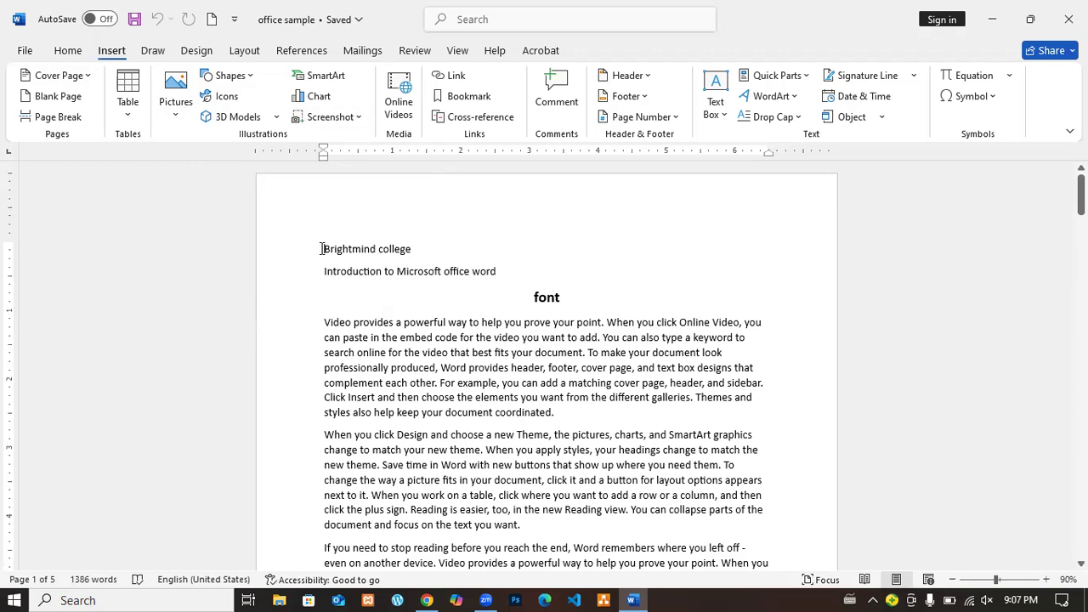
- Try pushing the document text down by adding blank lines above the "Brightmind college" line
key(Return)
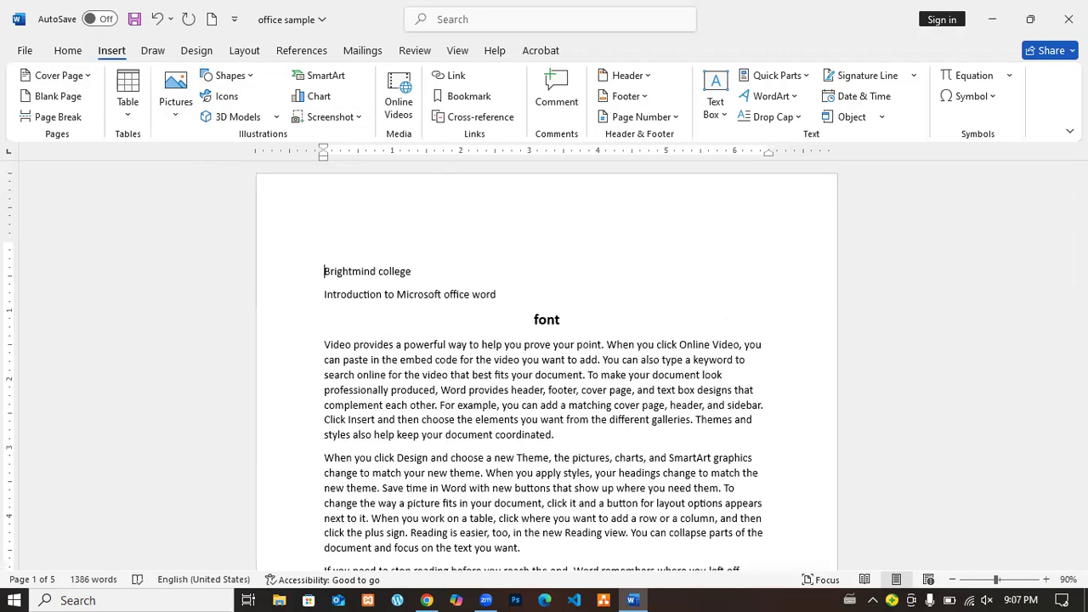
key(Return)
key(Return)
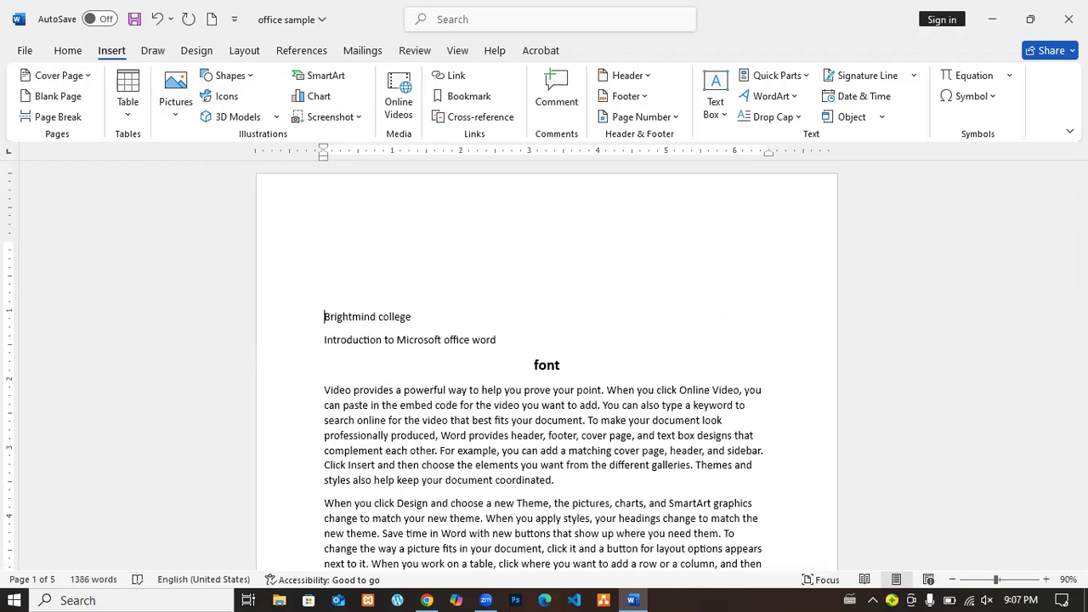
scroll(612, 364, down, 5)
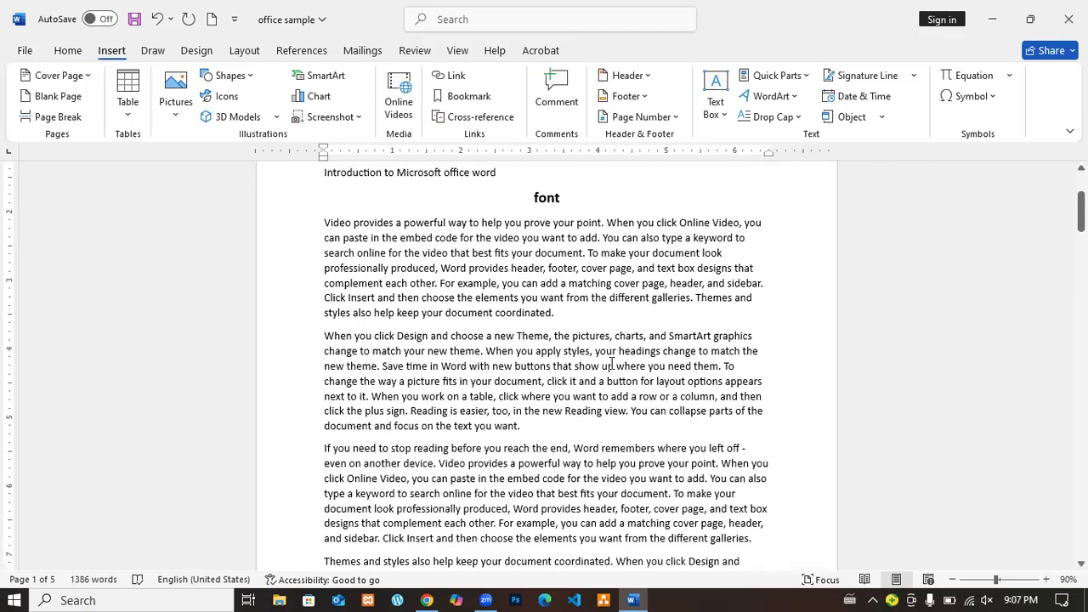
scroll(612, 363, down, 4)
scroll(612, 364, down, 8)
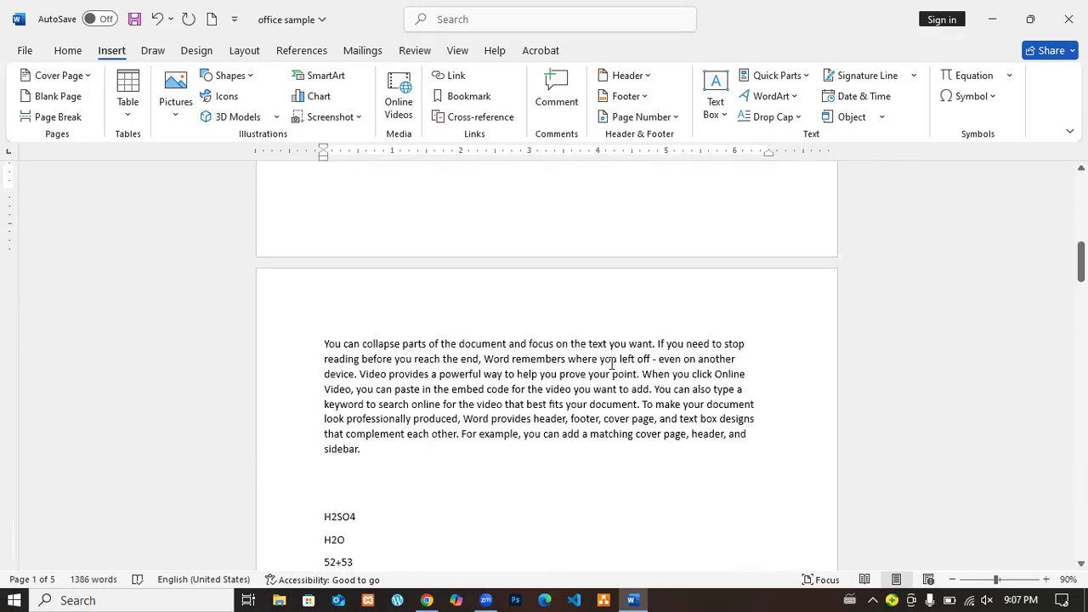
key(ctrl+Home)
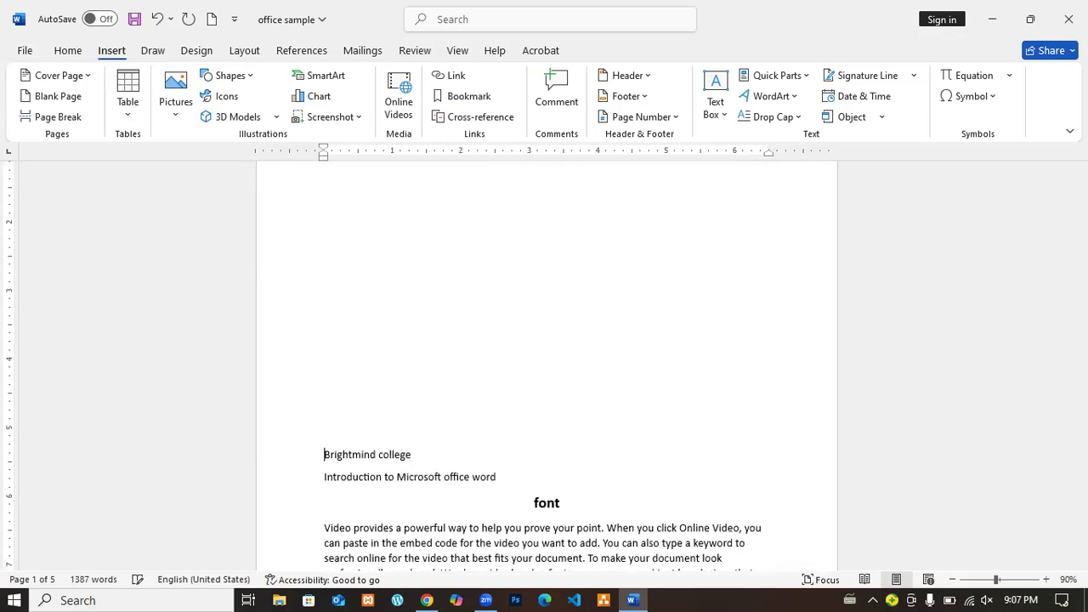
scroll(519, 425, down, 5)
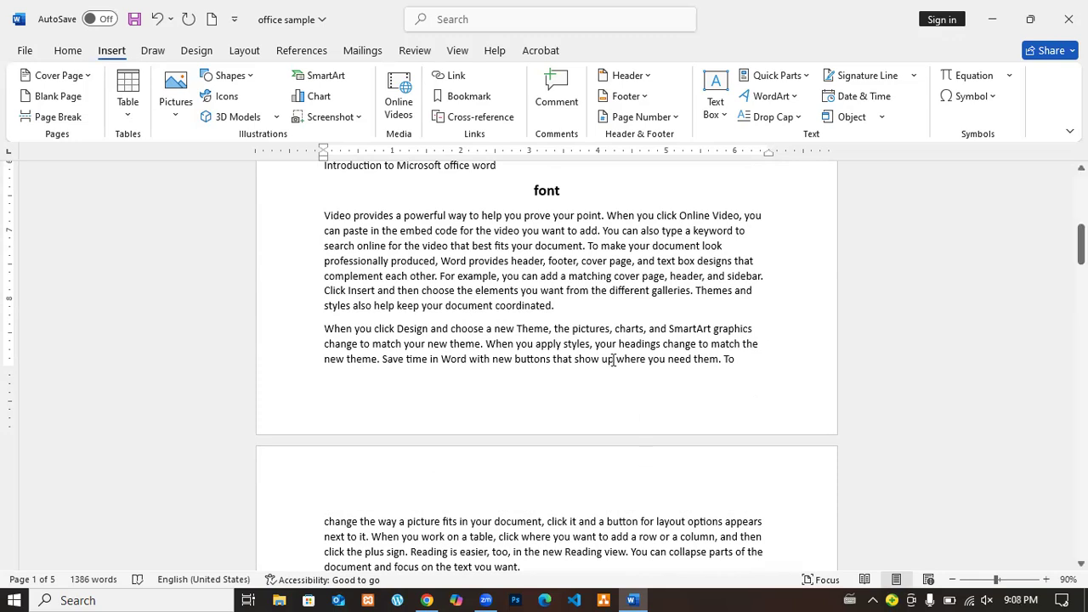
scroll(613, 360, up, 3)
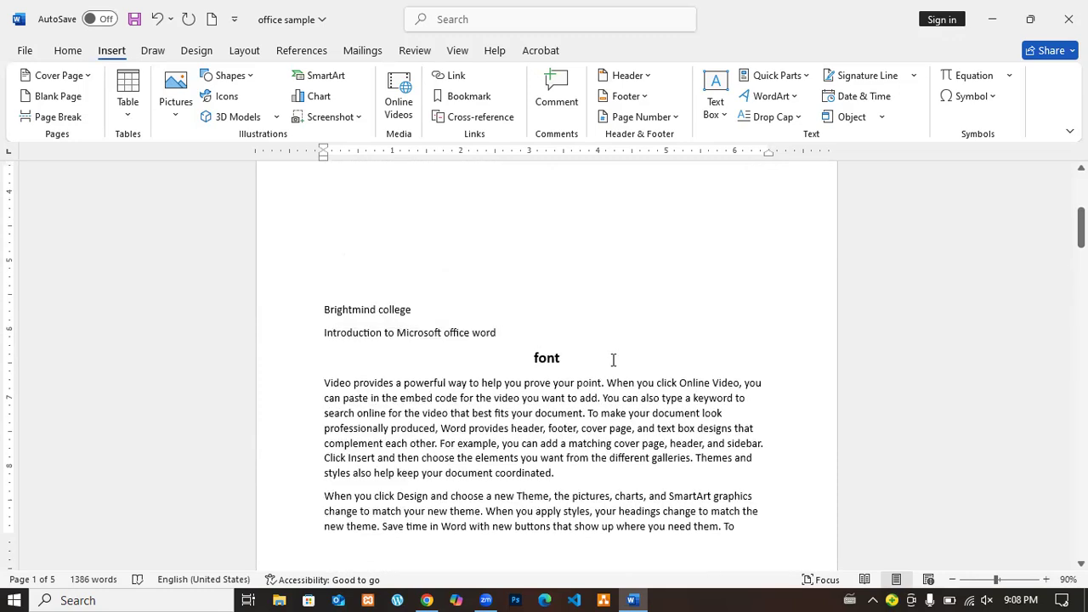
scroll(613, 361, down, 3)
scroll(613, 360, up, 1)
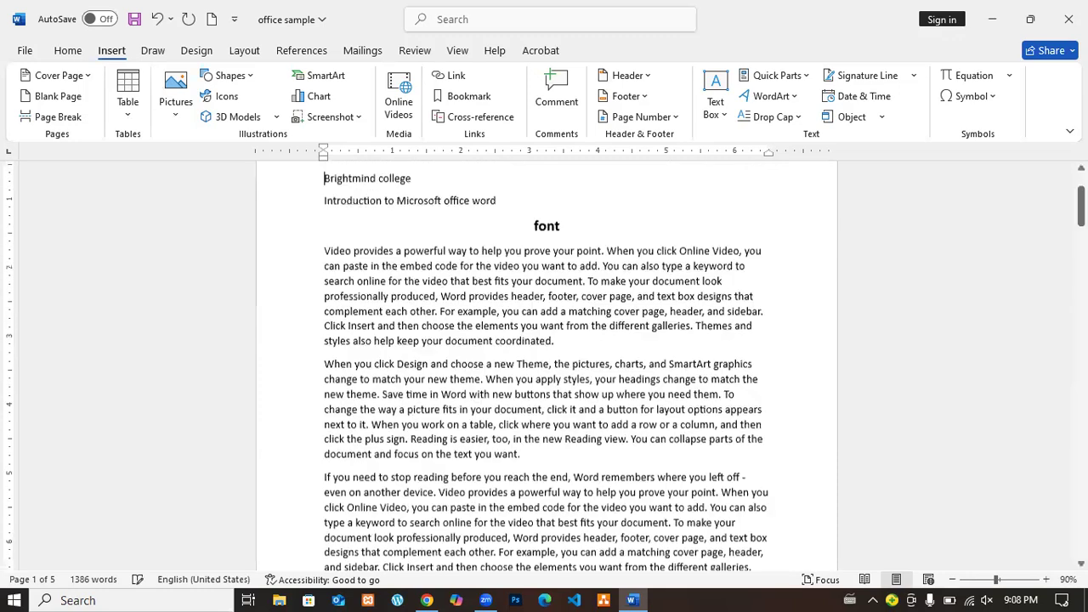
scroll(612, 361, up, 1)
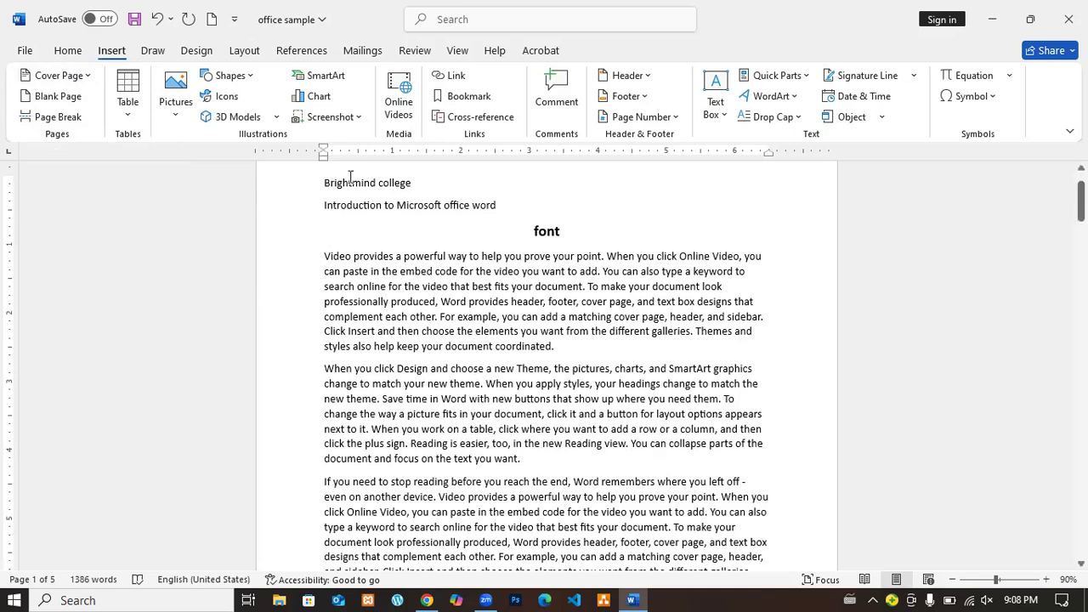
- Insert the built-in Facet cover page at the start of the document
click(60, 77)
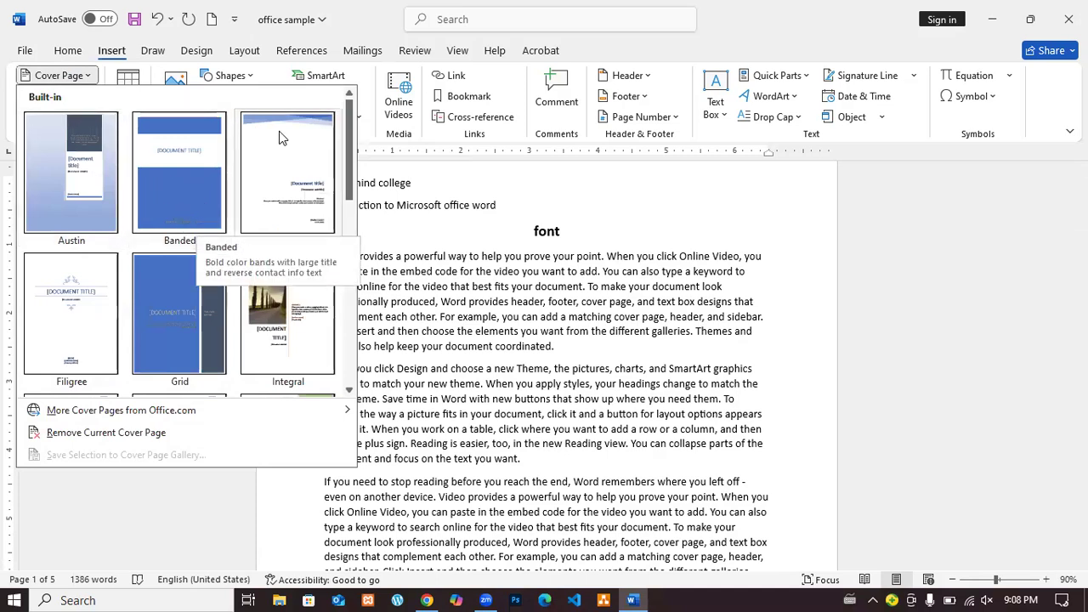
click(302, 180)
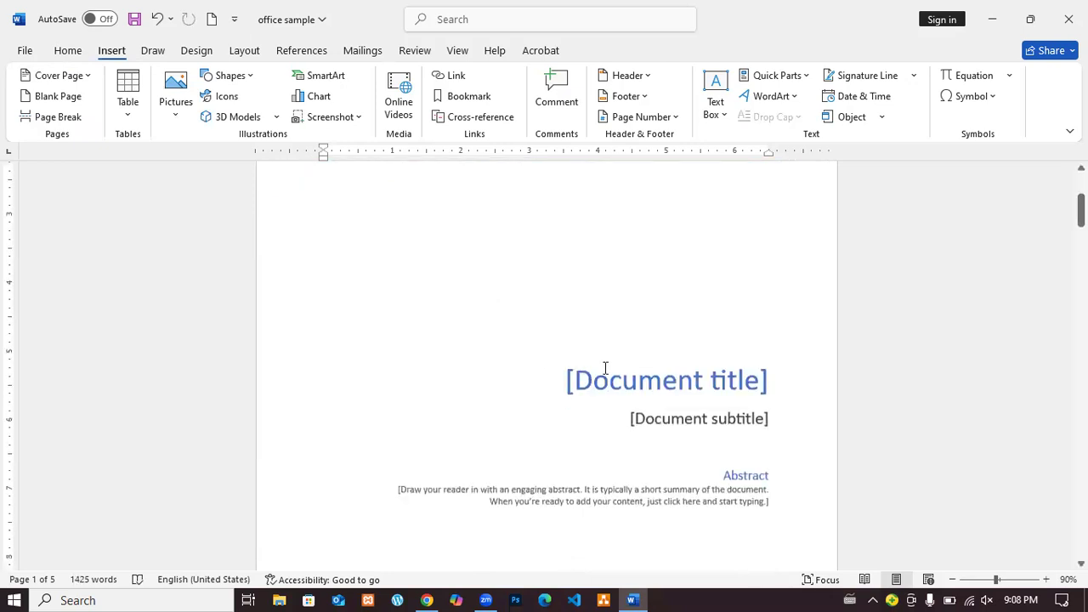
scroll(597, 463, down, 3)
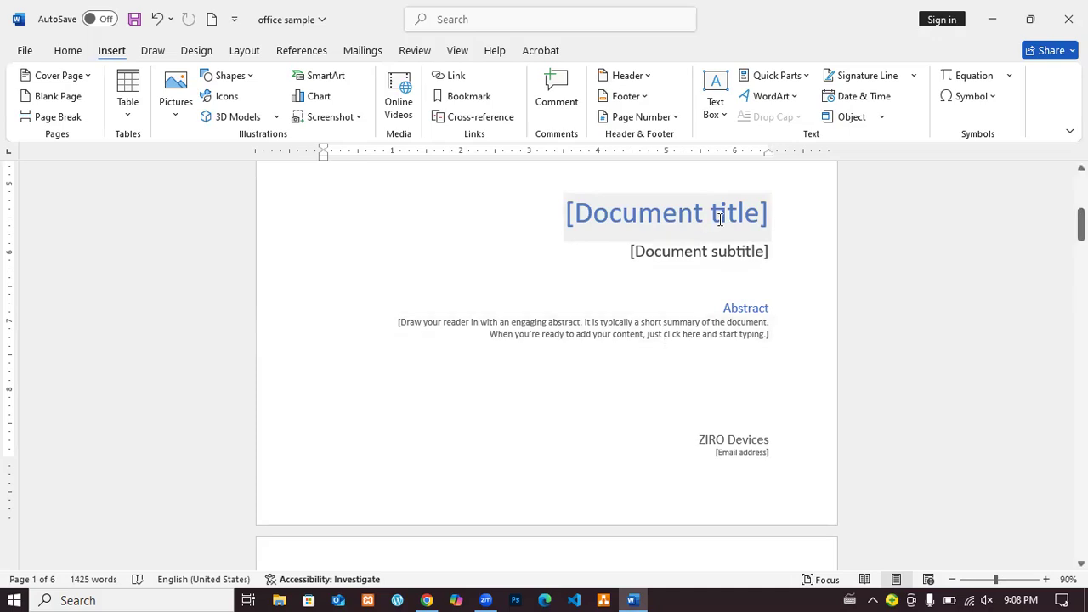
scroll(741, 263, up, 2)
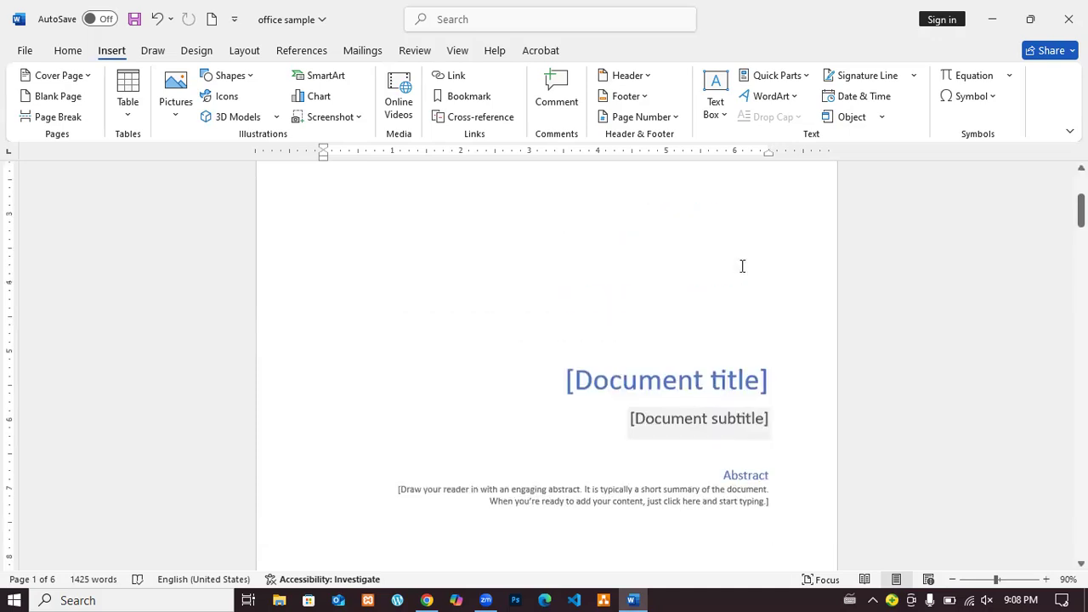
- Fill in the cover page's title as "MS WORD" and its subtitle as "insert"
click(655, 375)
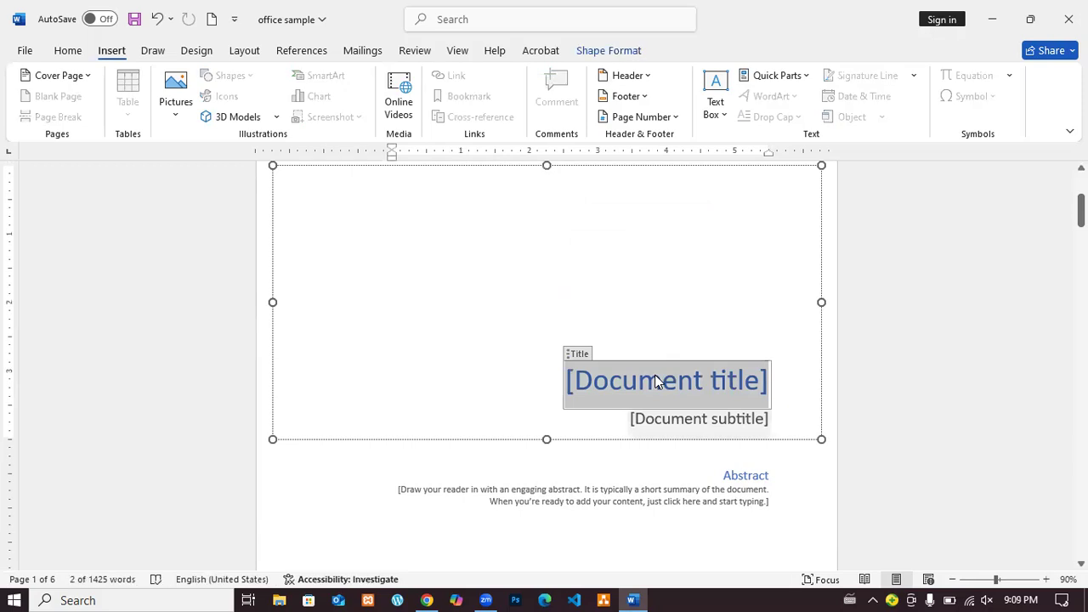
text(MM)
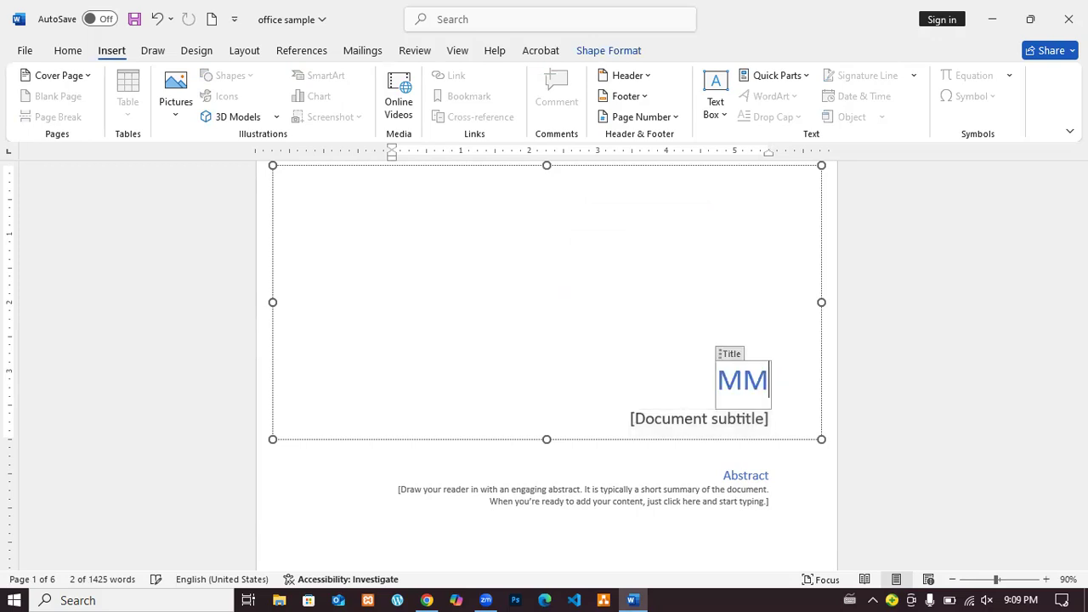
key(BackSpace)
text(S)
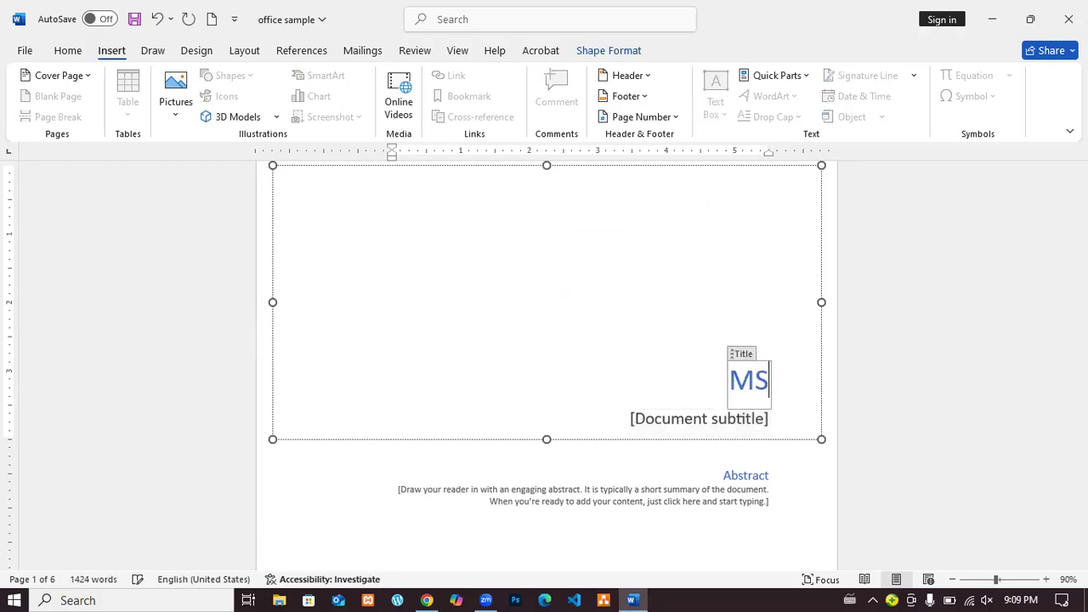
text( WORS)
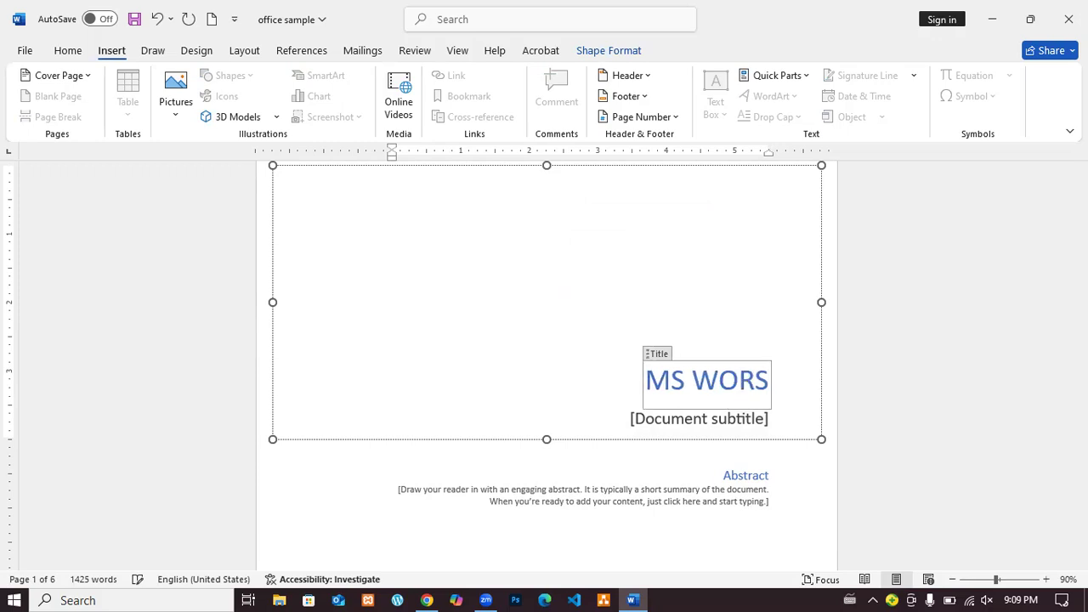
key(BackSpace)
text(D)
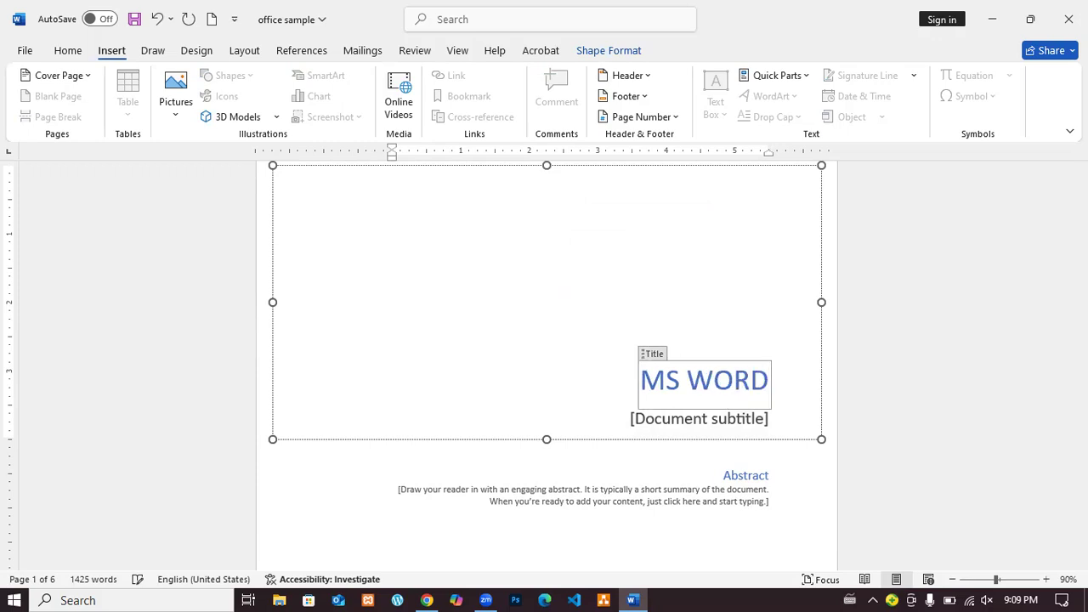
click(745, 418)
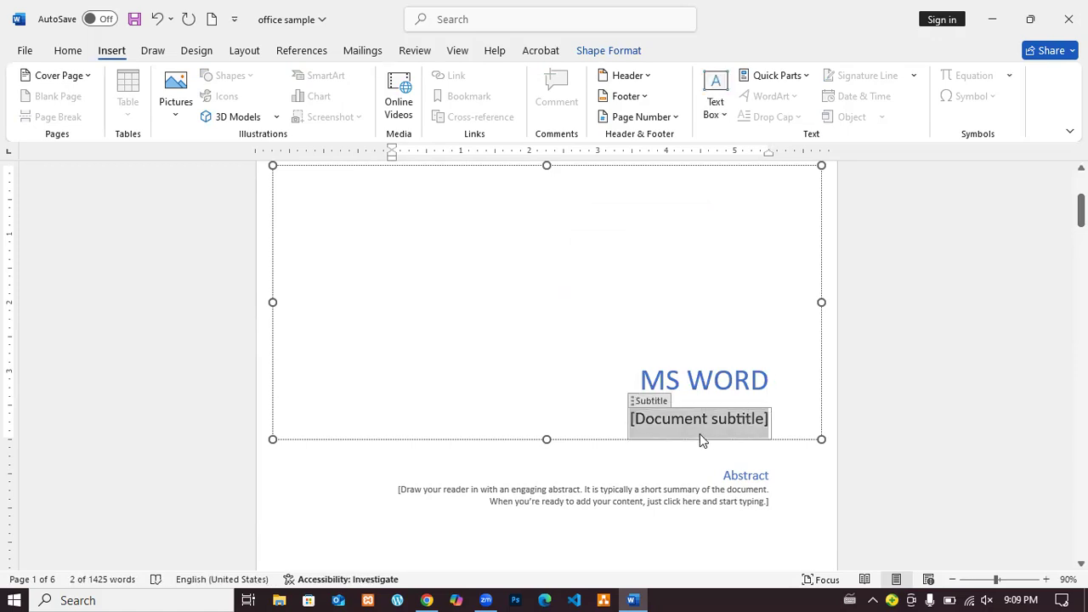
text(insert)
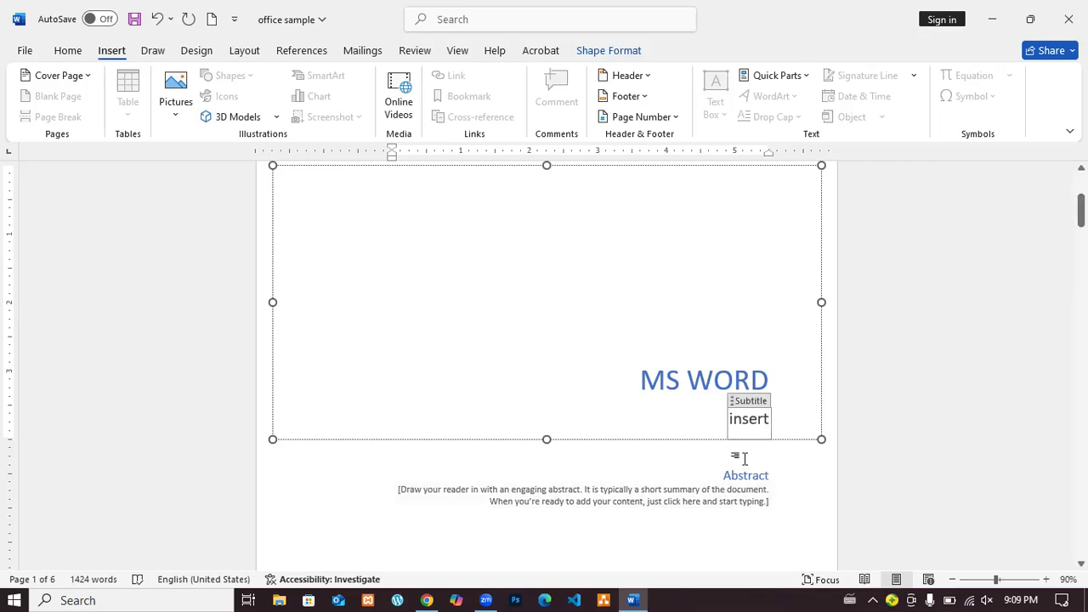
- Remove the current Facet cover page from the document
scroll(591, 343, down, 3)
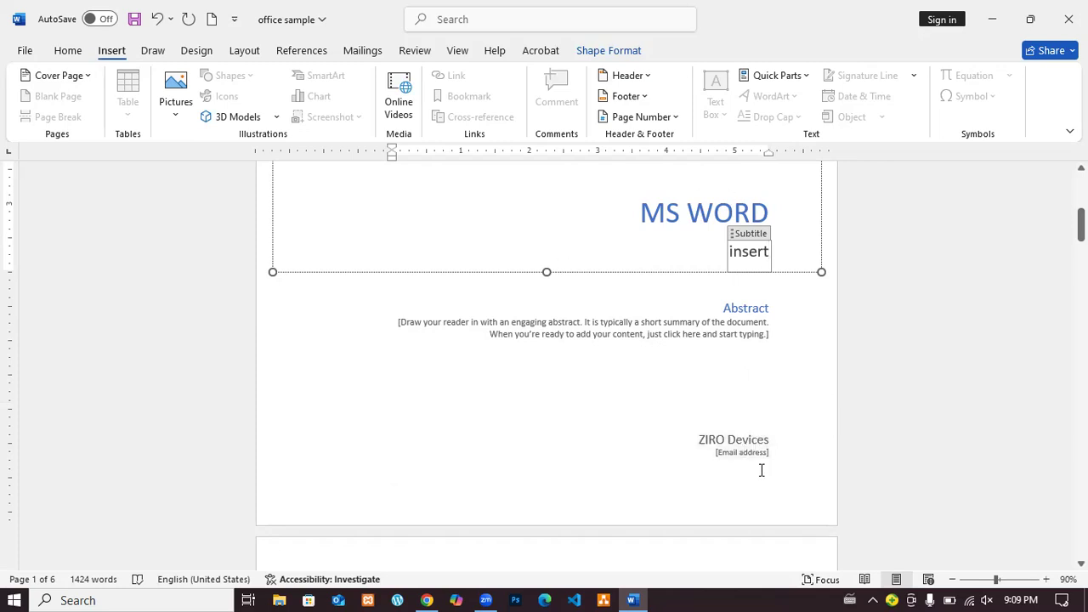
scroll(651, 318, up, 3)
scroll(654, 315, up, 3)
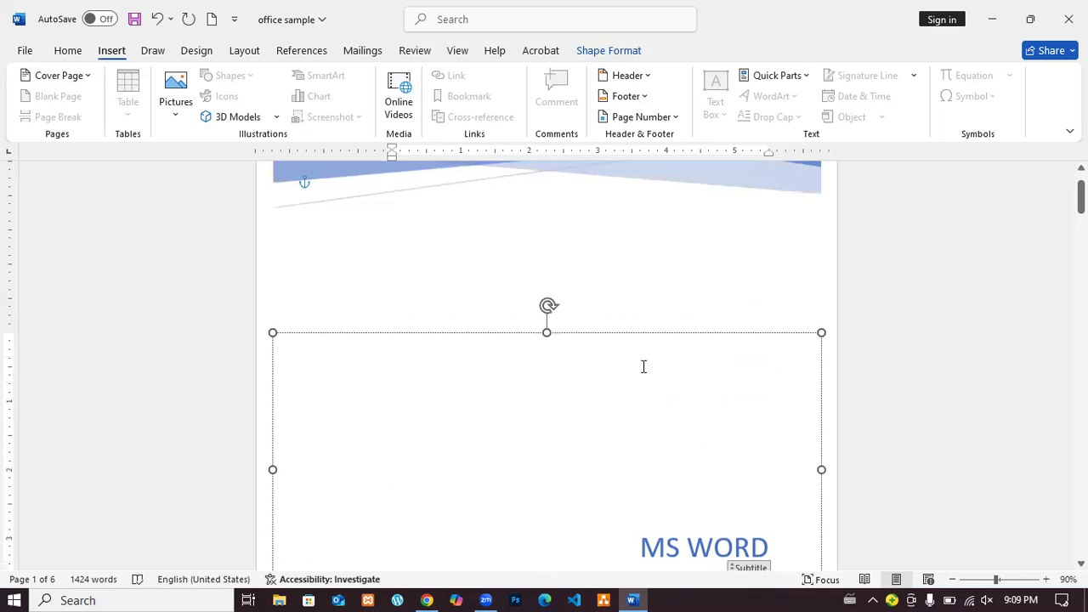
scroll(644, 362, up, 2)
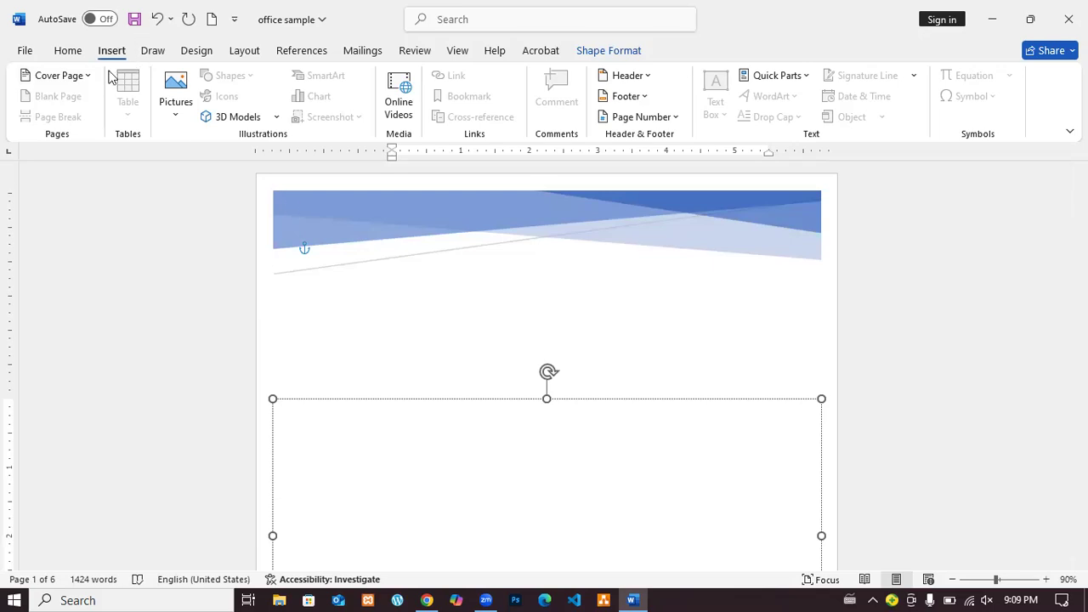
click(85, 81)
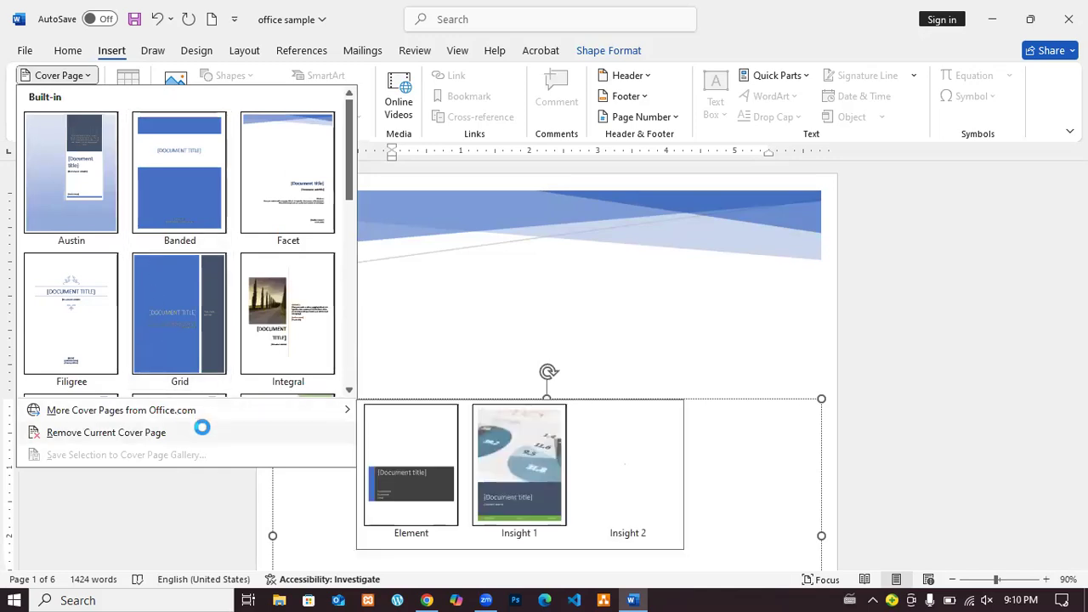
click(139, 434)
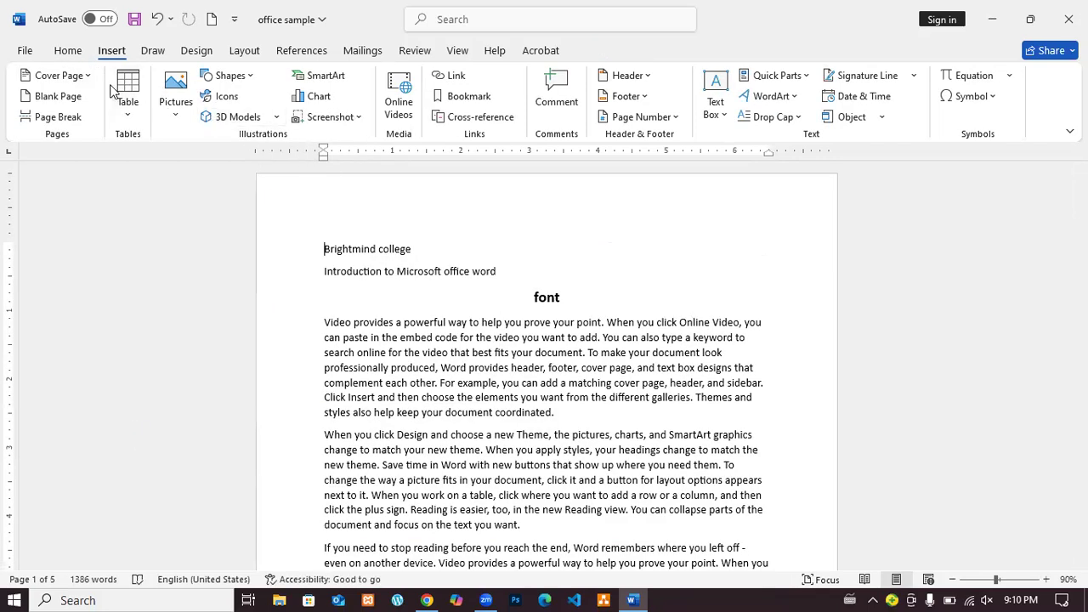
- Insert the built-in Slice (Light) cover page at the start of the document
click(93, 77)
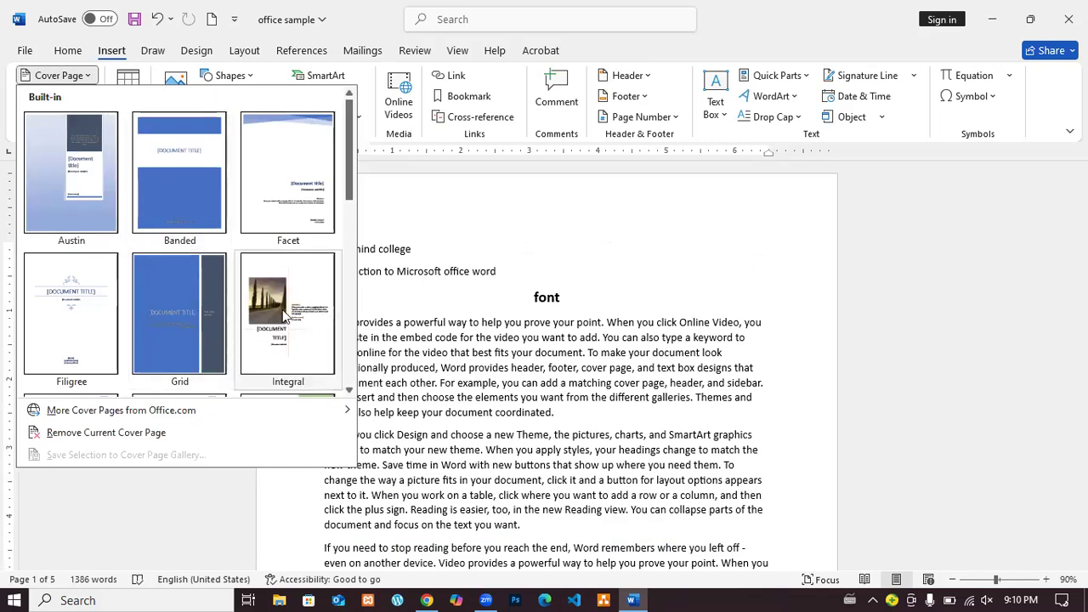
scroll(196, 313, down, 3)
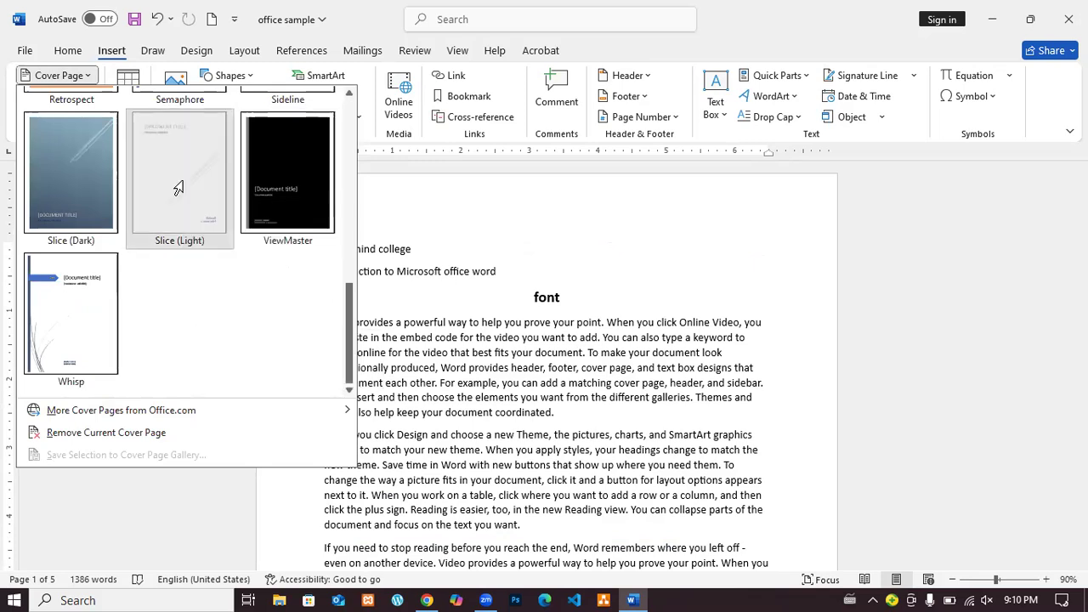
click(184, 187)
scroll(505, 332, down, 3)
scroll(505, 332, down, 8)
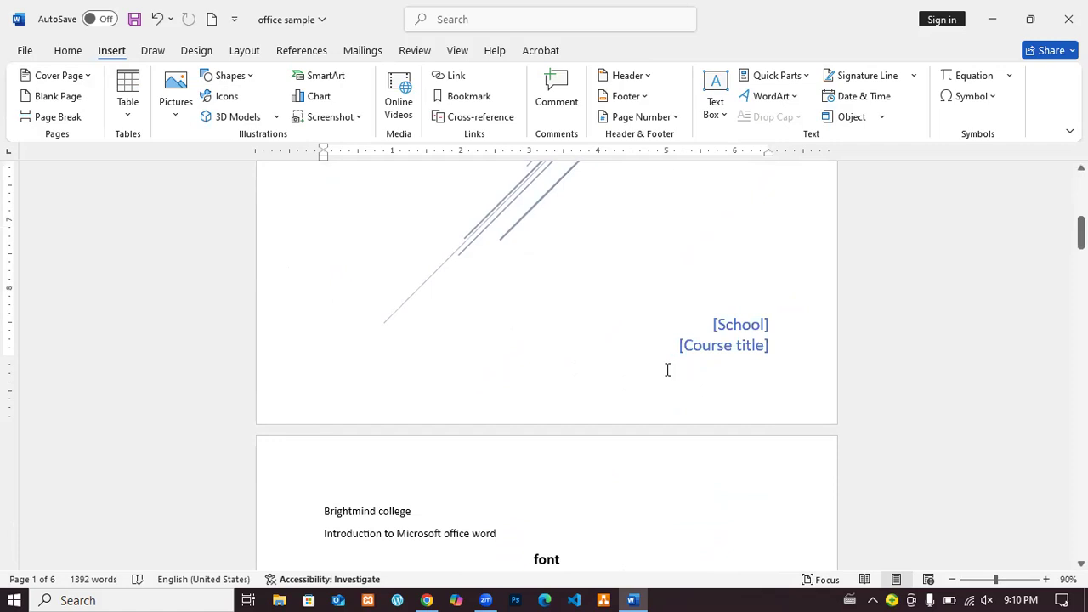
scroll(676, 362, up, 6)
scroll(673, 354, up, 1)
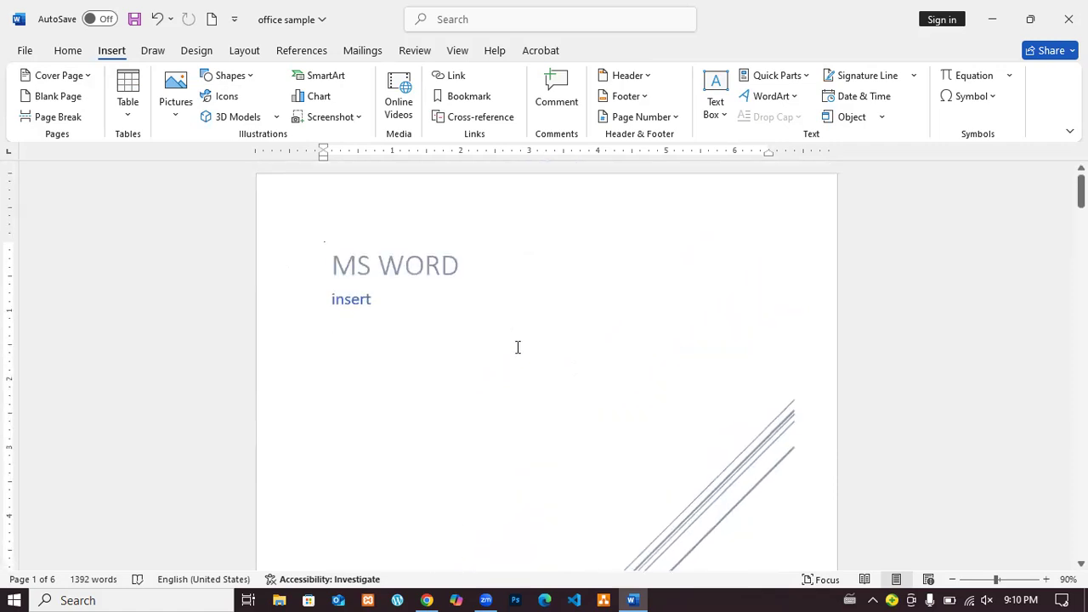
- Check the additional cover pages offered from Office.com, and remove the current cover page from the document
click(88, 75)
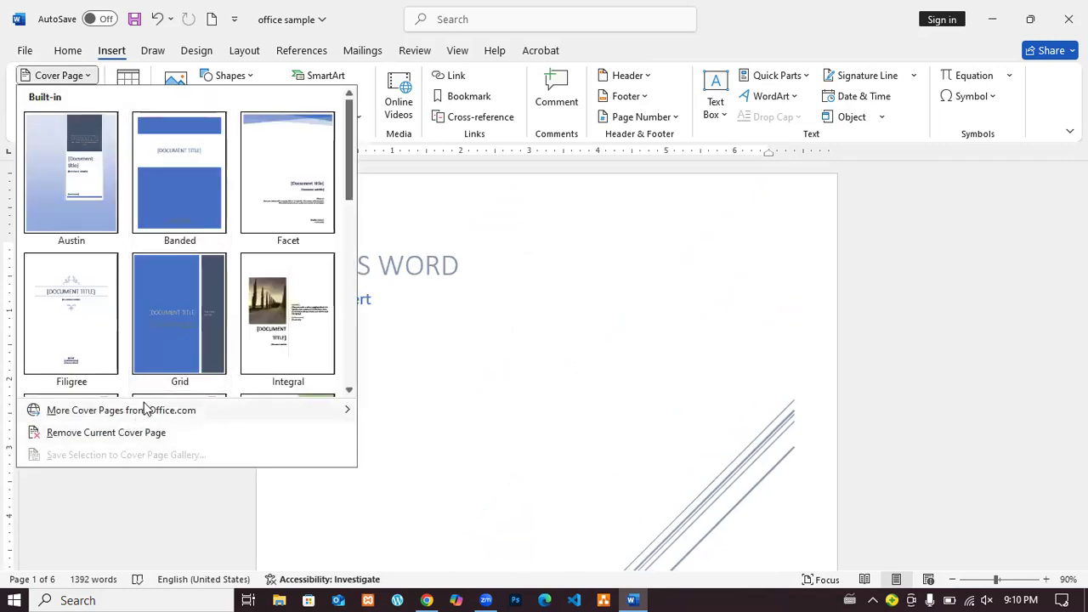
mouse_move(145, 410)
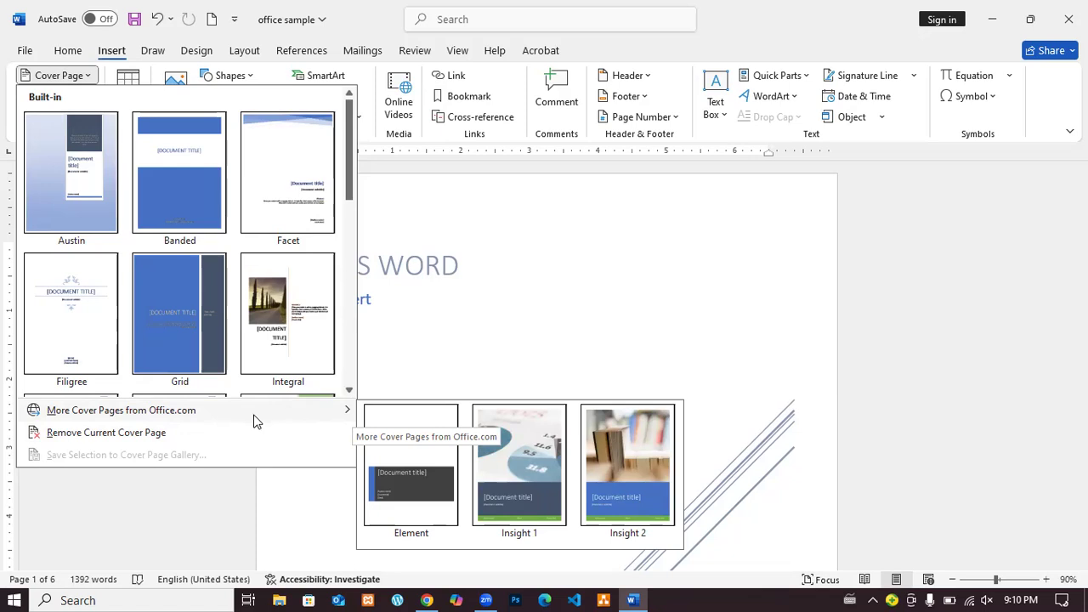
click(151, 435)
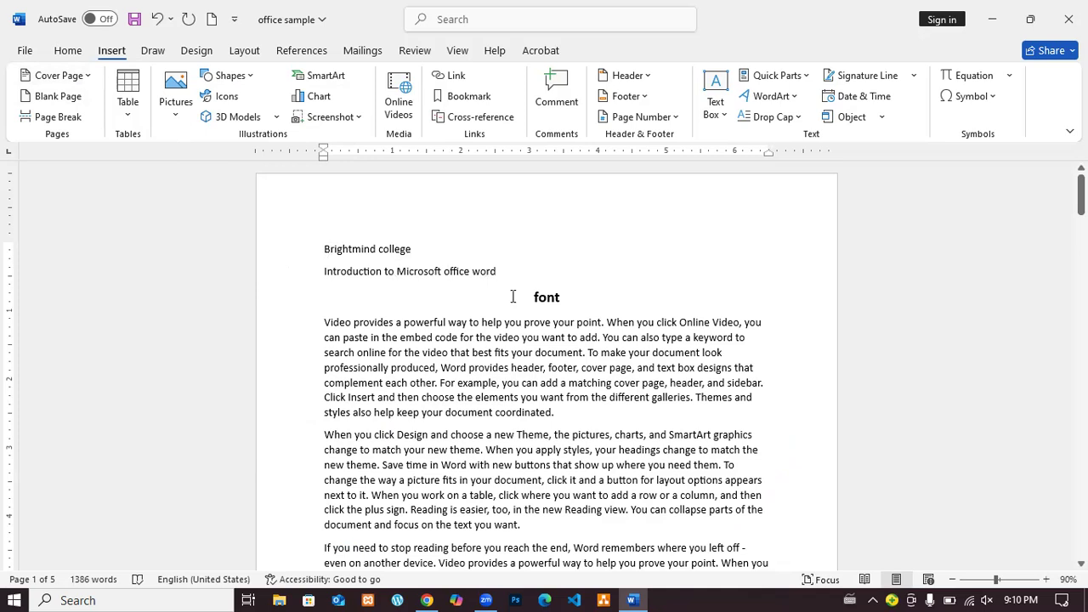
- Add empty paragraphs after "text box designs" at the end of the first page to push the following text down, and delete them
scroll(531, 323, down, 6)
scroll(538, 333, down, 3)
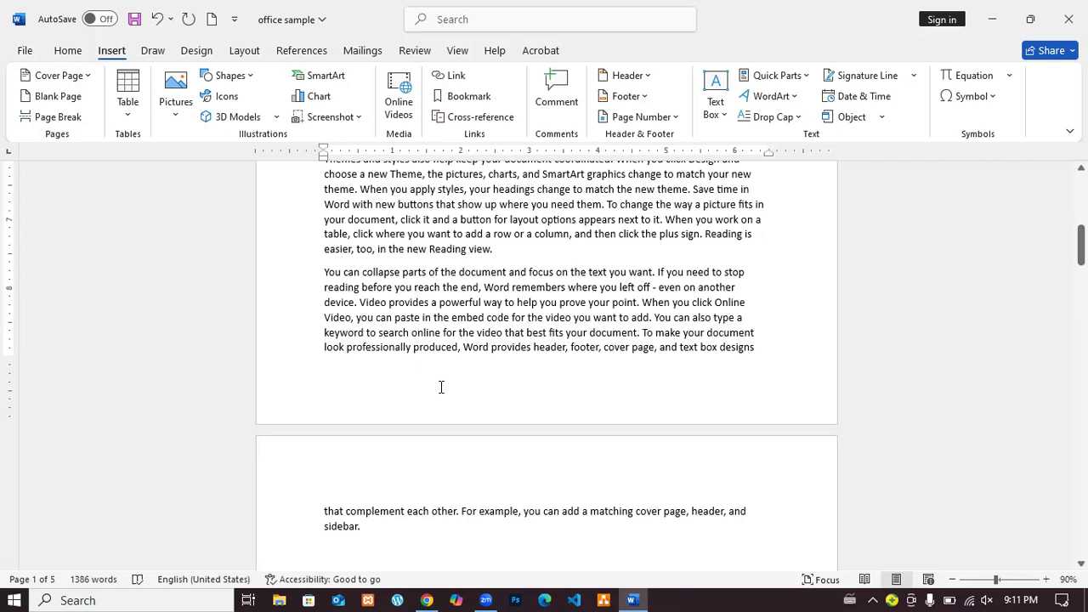
scroll(497, 438, down, 4)
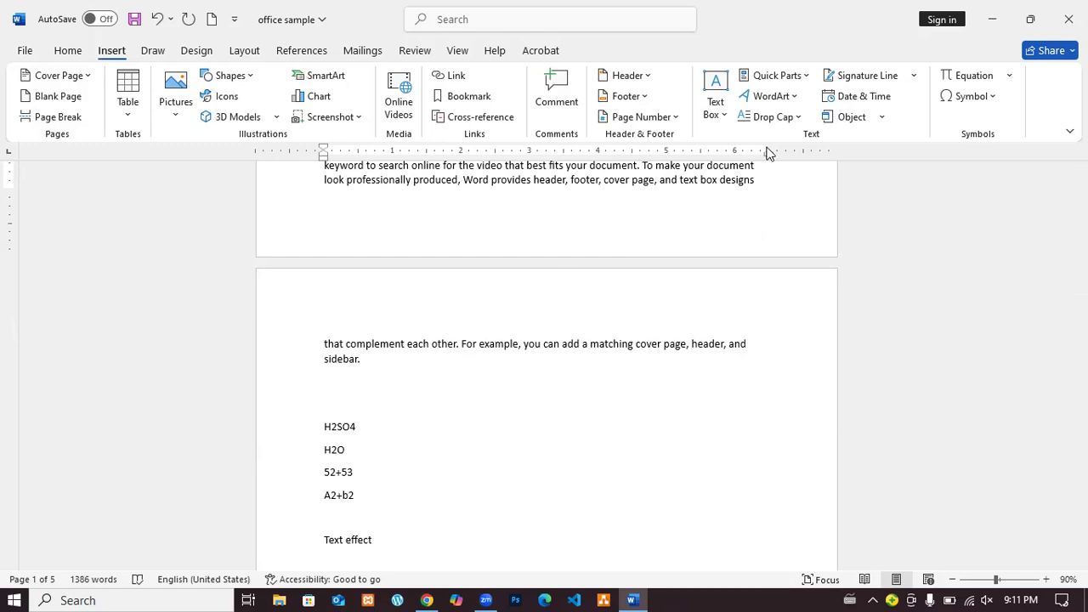
scroll(651, 228, up, 3)
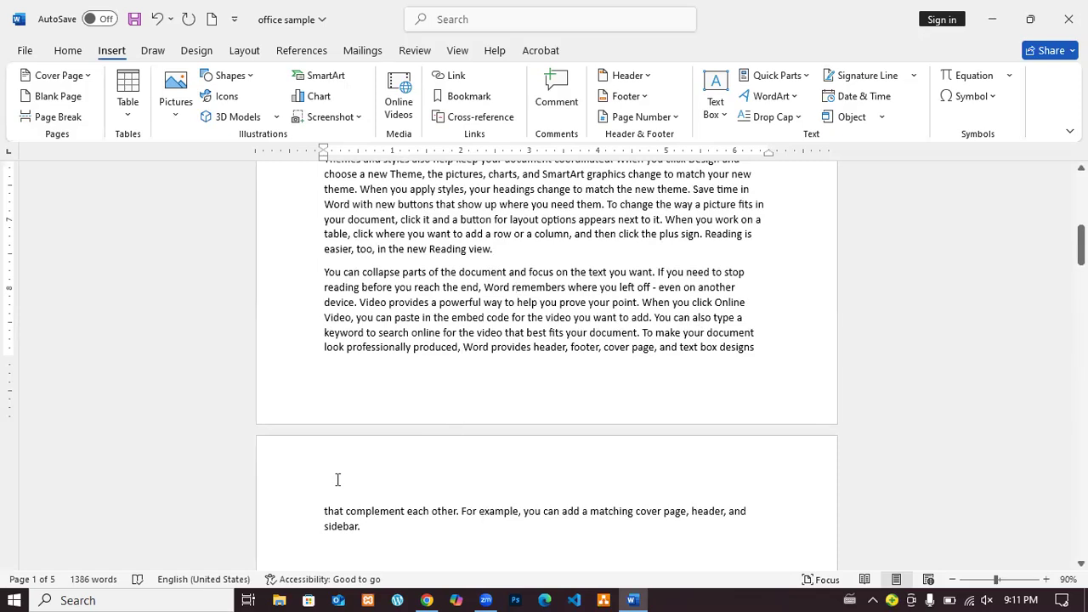
click(772, 351)
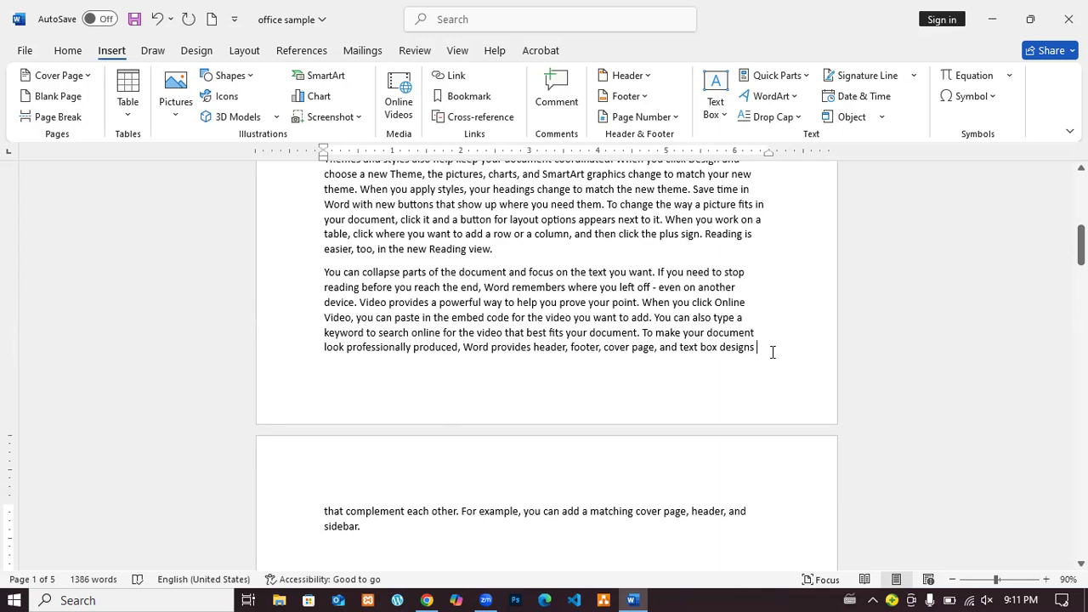
key(Return)
key(Return)
key(Return)
key(Return)
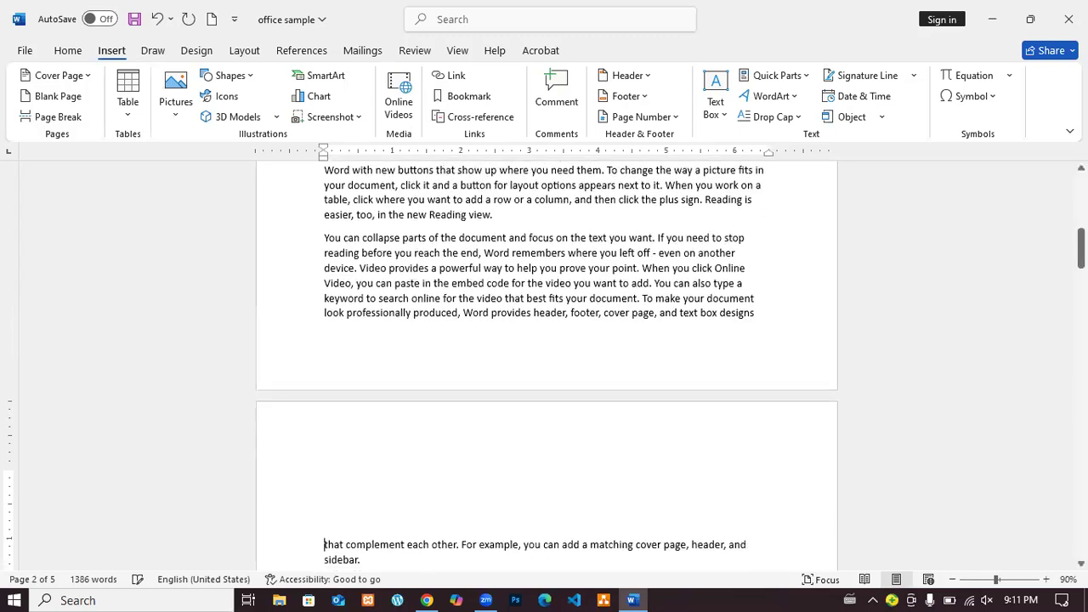
key(BackSpace)
key(BackSpace)
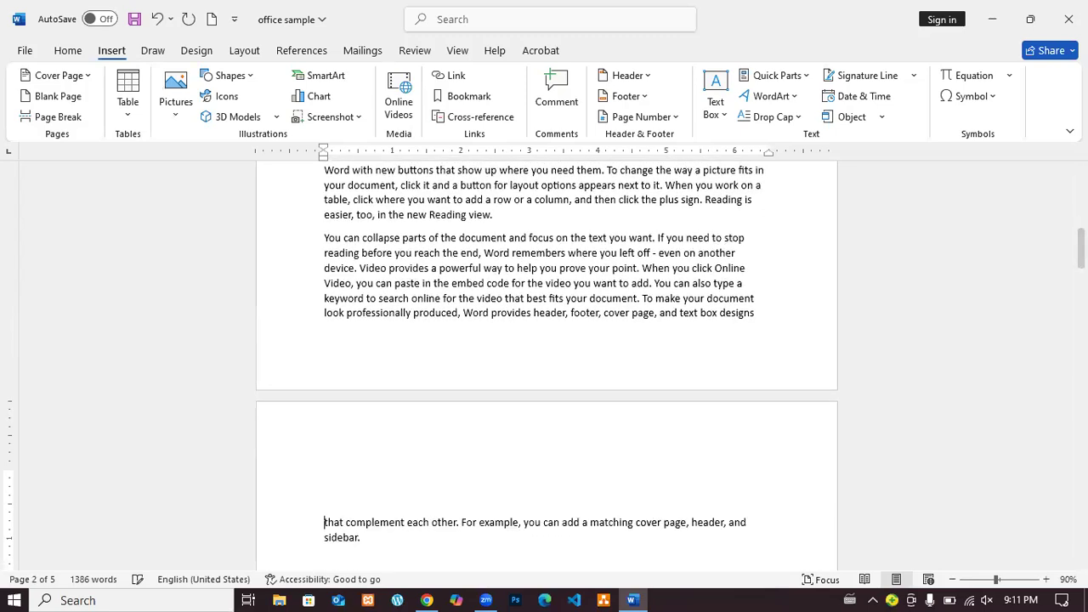
key(BackSpace)
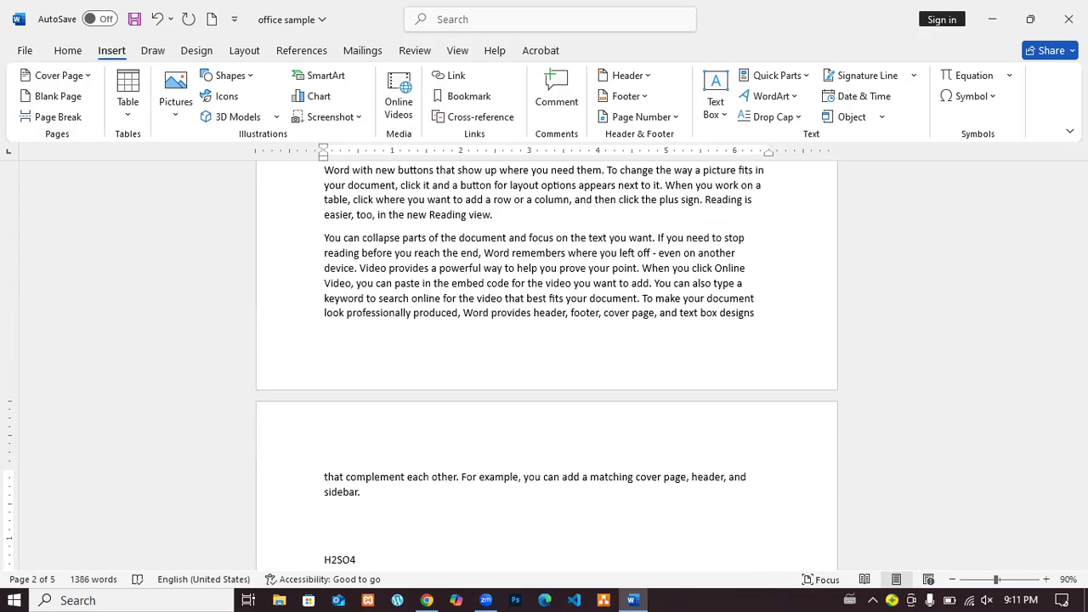
- Insert a blank page after the last line of the first page and check the pages around it
click(782, 316)
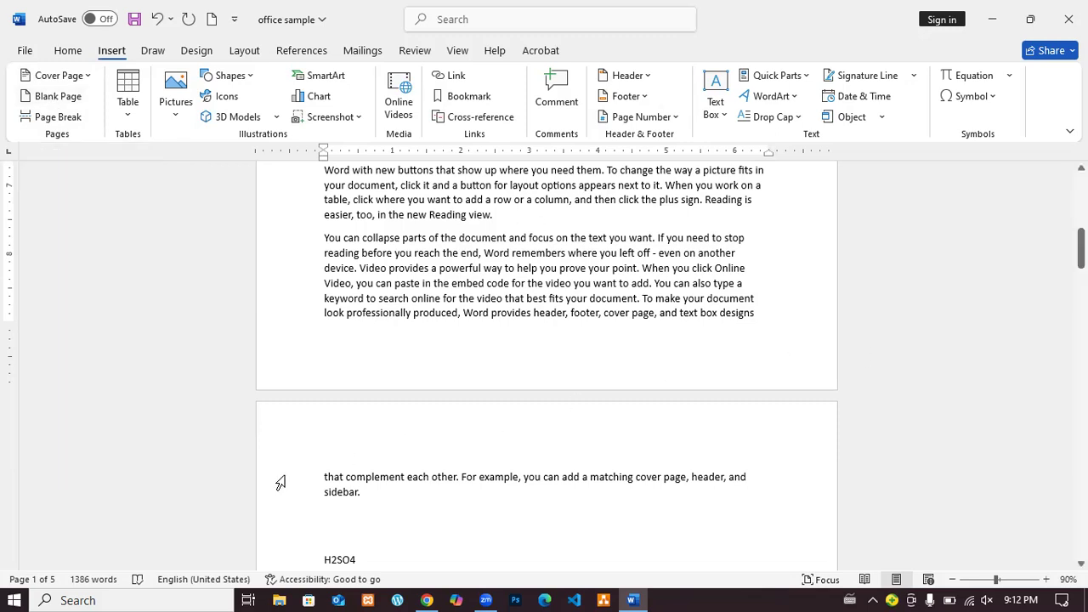
click(53, 101)
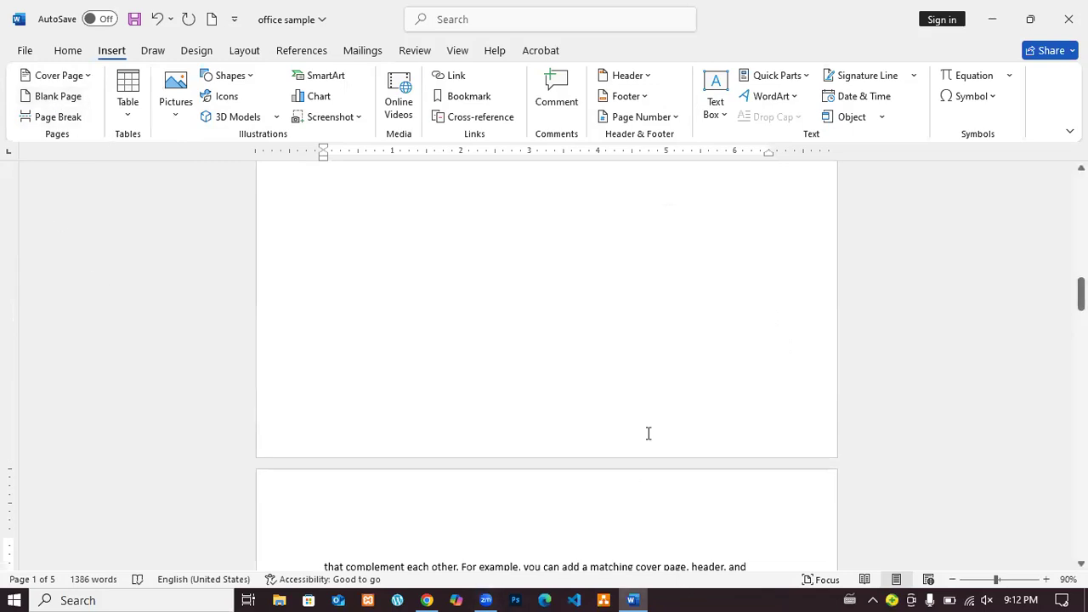
scroll(649, 432, up, 5)
scroll(648, 431, up, 5)
scroll(738, 483, down, 6)
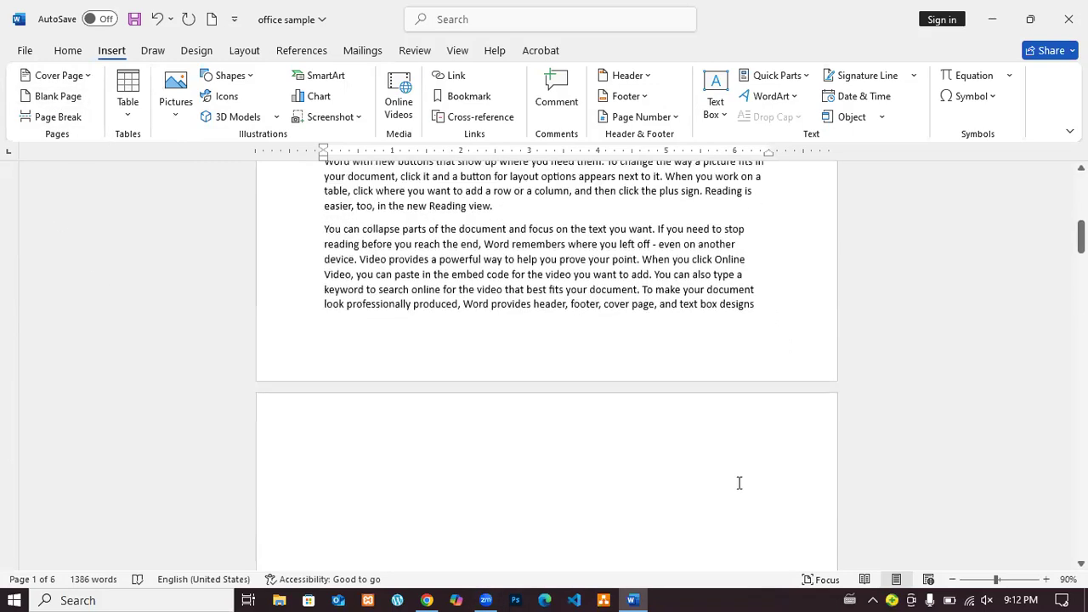
scroll(578, 472, down, 5)
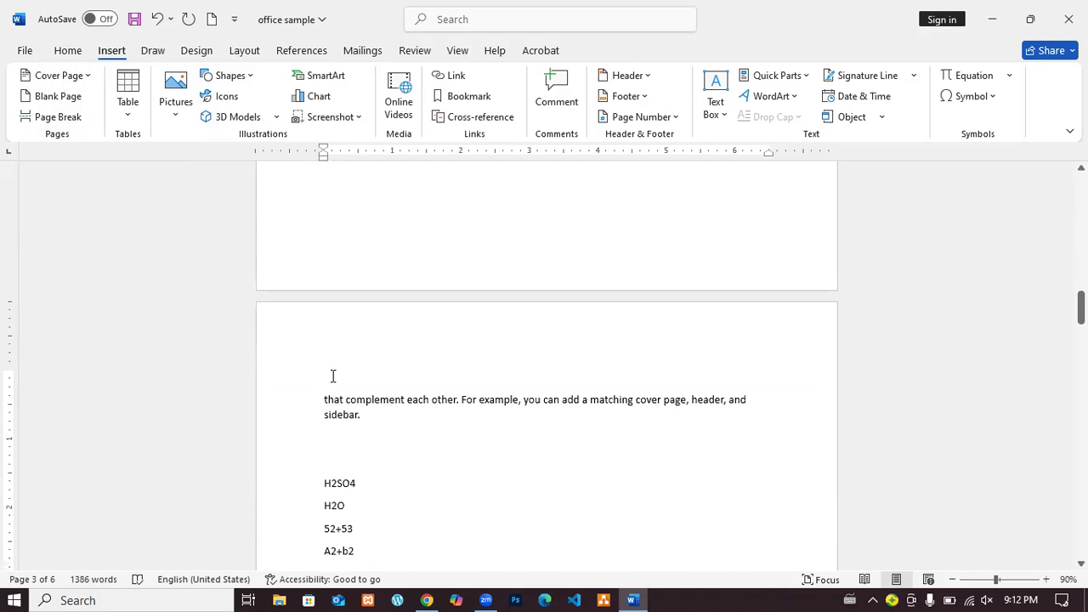
scroll(629, 282, up, 8)
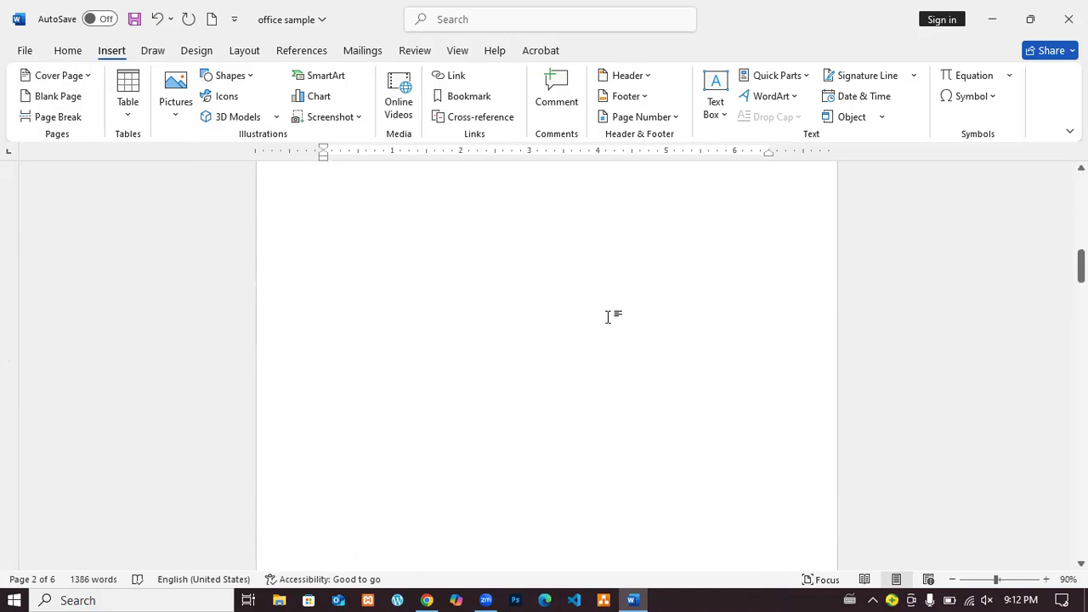
- Insert another blank page after the first page's last line, and undo both blank page insertions
click(770, 285)
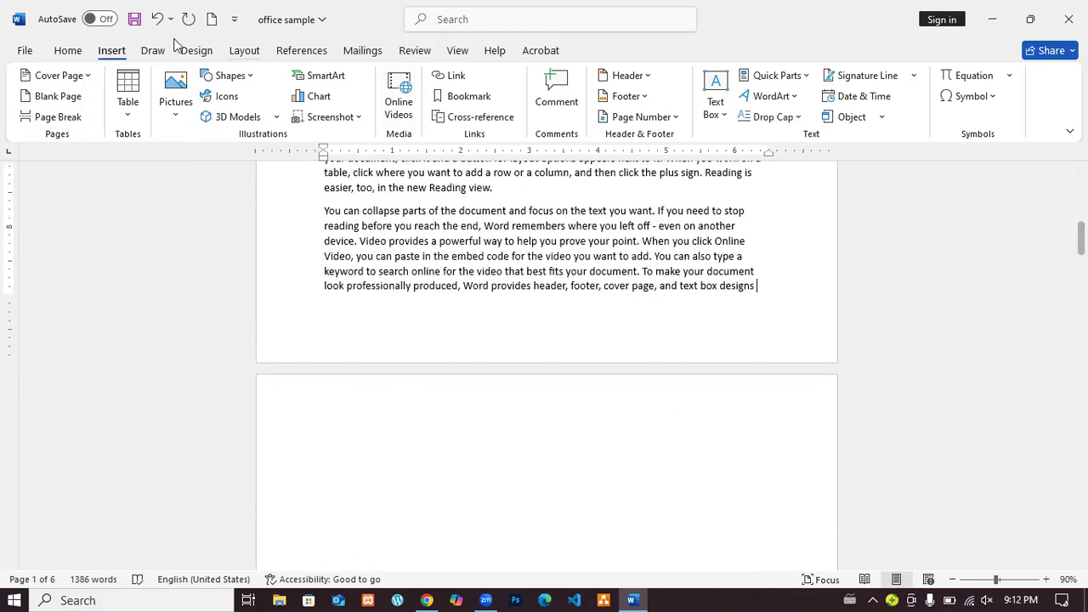
click(85, 96)
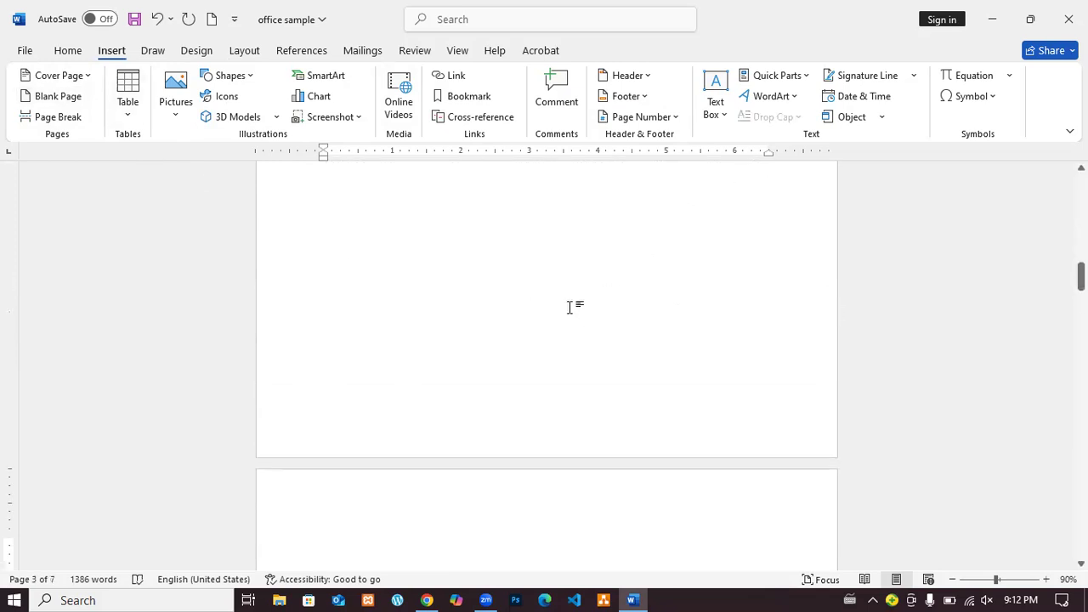
scroll(583, 323, up, 3)
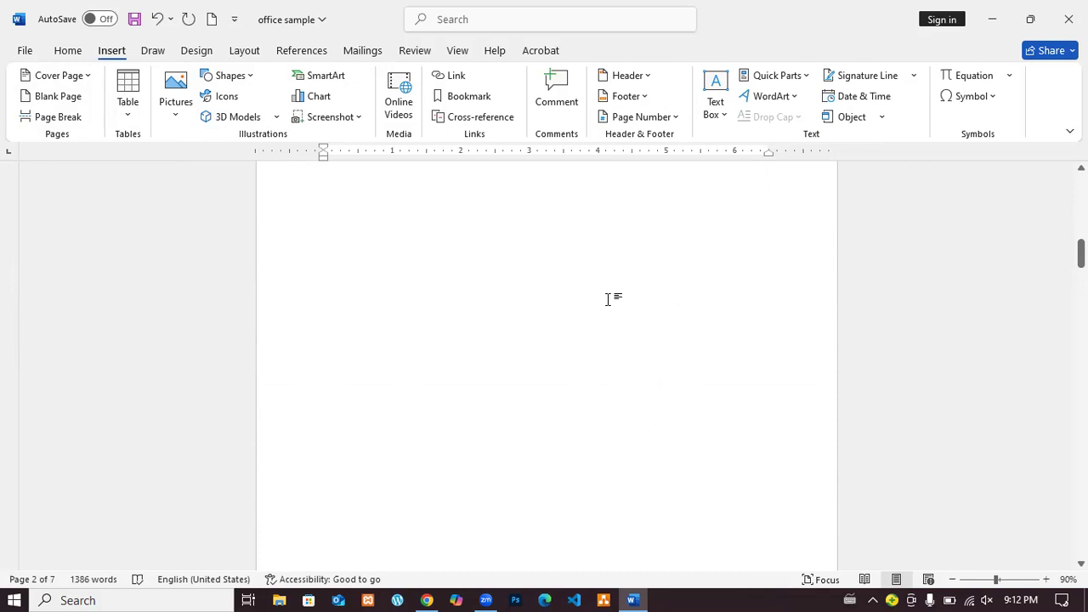
scroll(543, 293, up, 3)
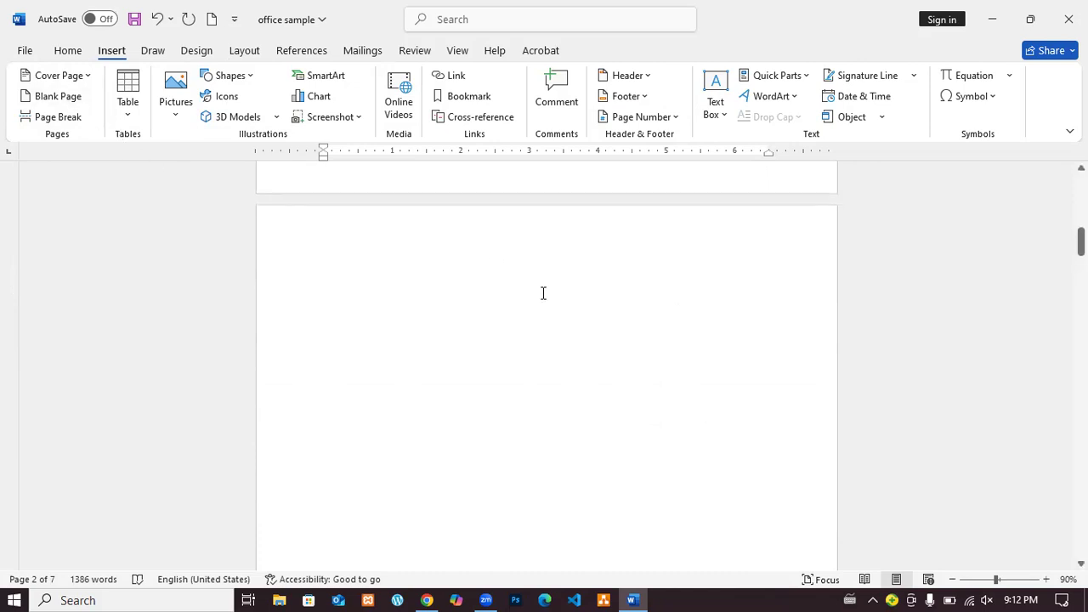
click(156, 19)
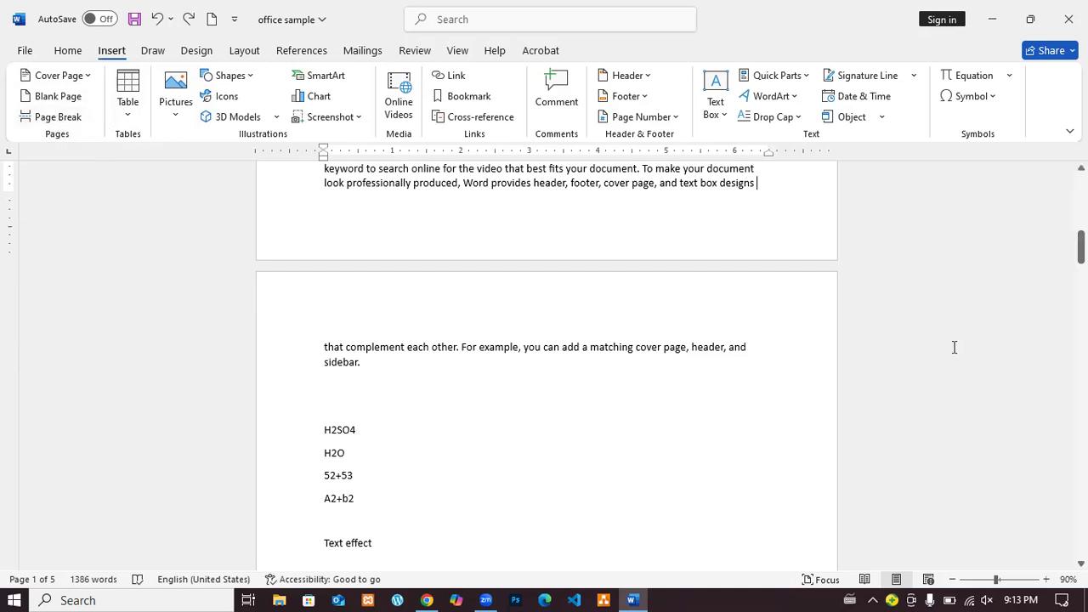
- Review the first two pages, from the opening heading down to the "Text effect" line, and how the text runs between them
scroll(765, 301, up, 4)
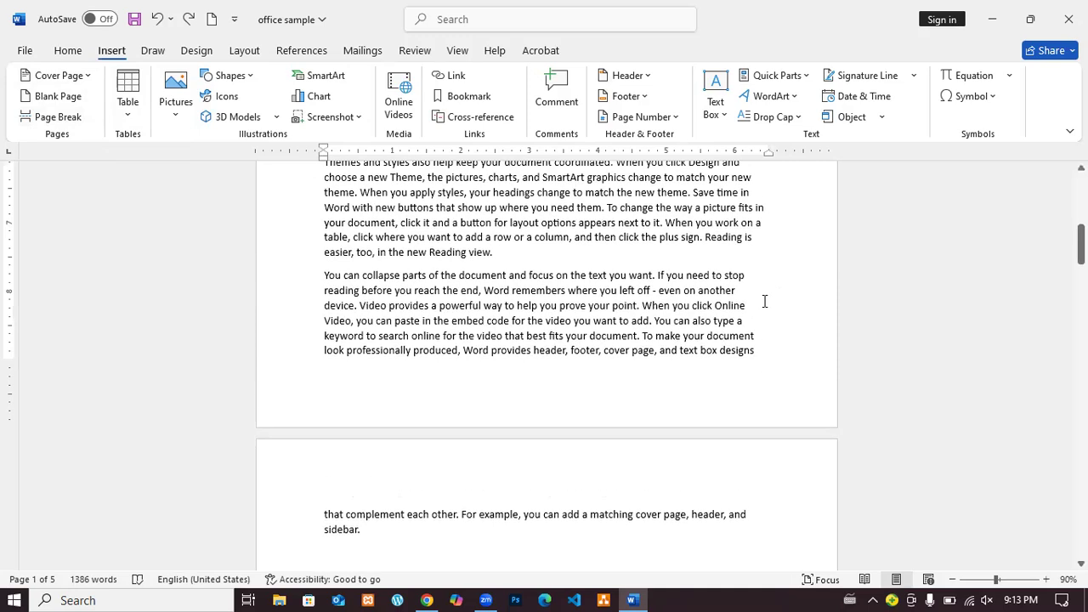
scroll(721, 315, up, 4)
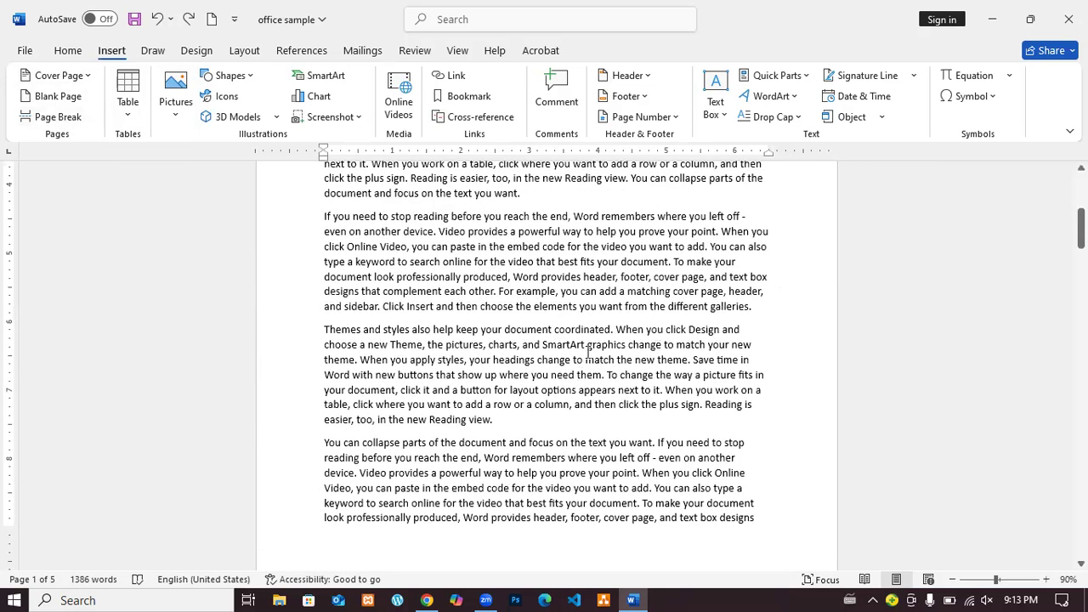
scroll(587, 352, up, 4)
scroll(587, 352, up, 4)
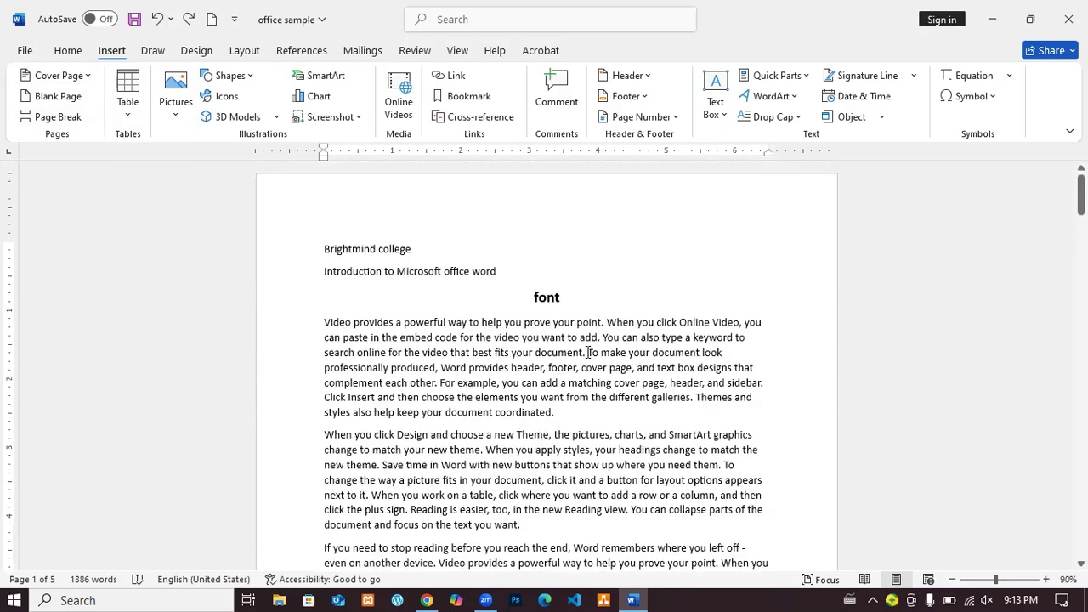
scroll(485, 448, down, 4)
scroll(485, 448, down, 10)
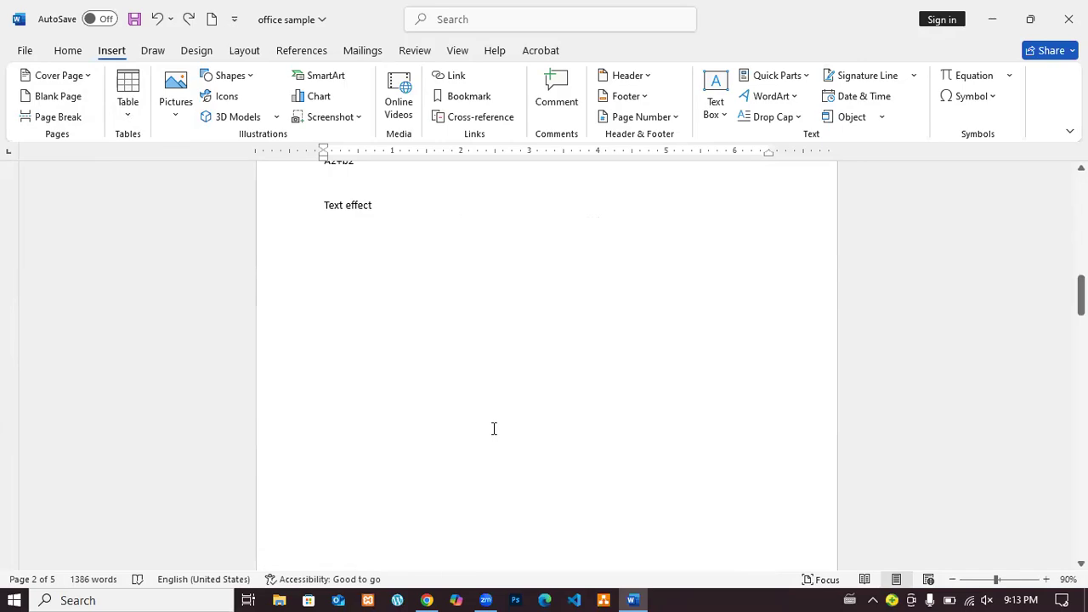
scroll(474, 396, up, 10)
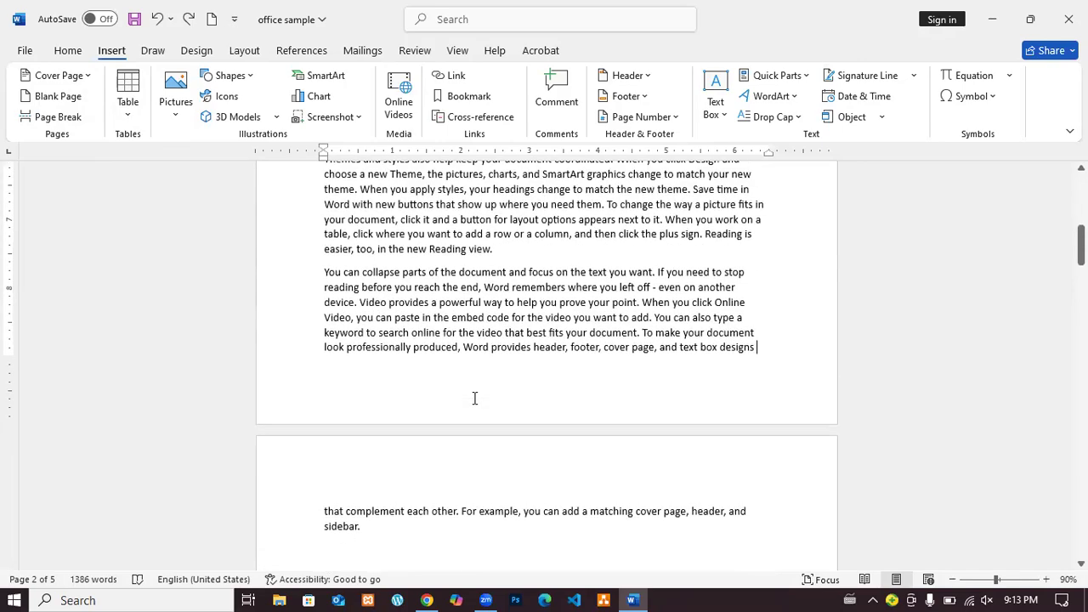
scroll(411, 314, up, 6)
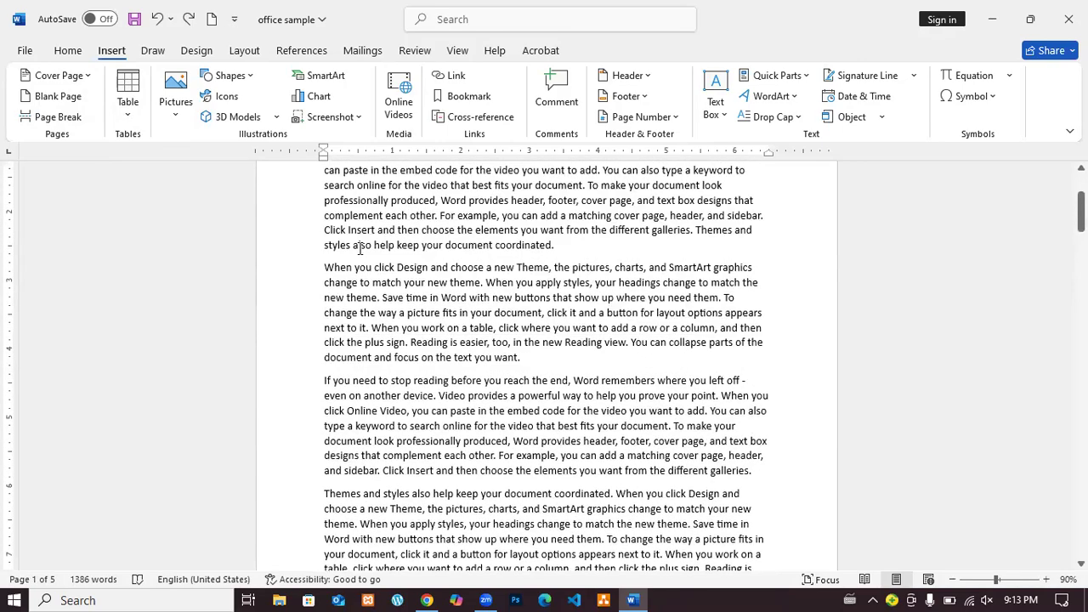
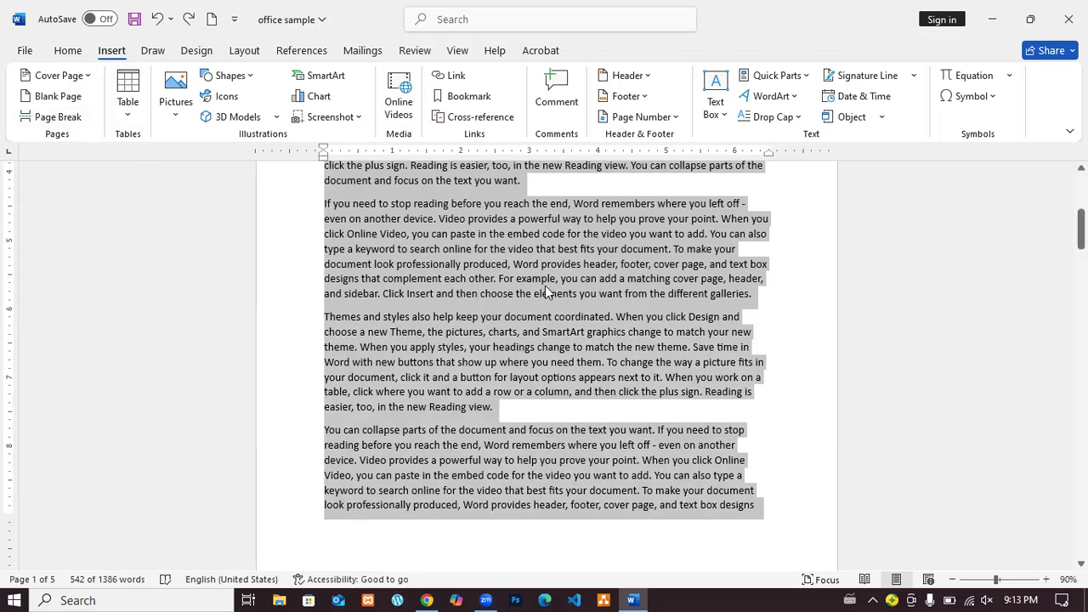
scroll(656, 338, down, 4)
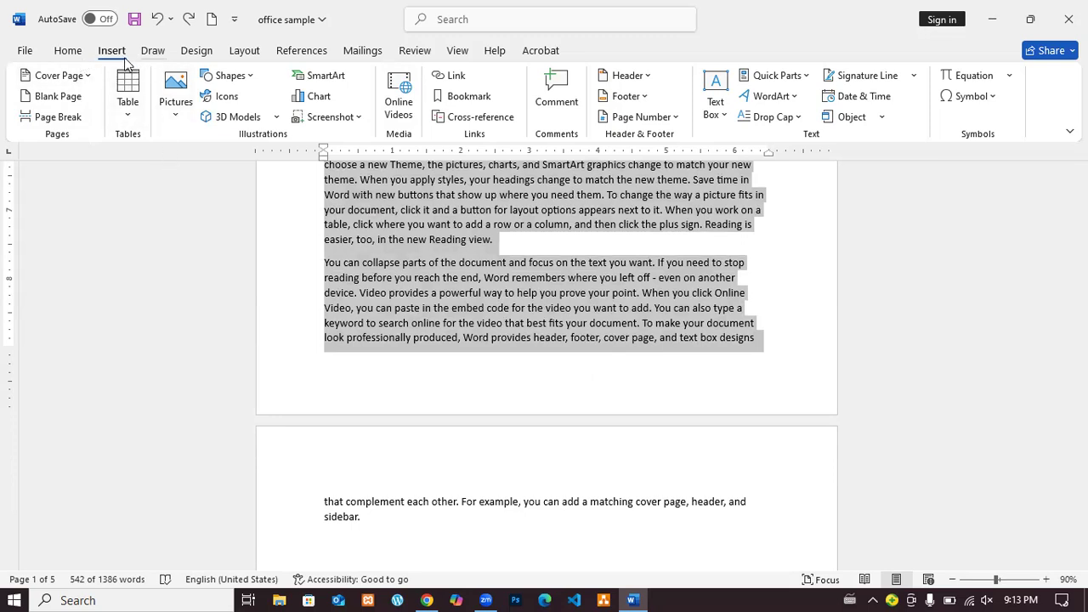
click(69, 53)
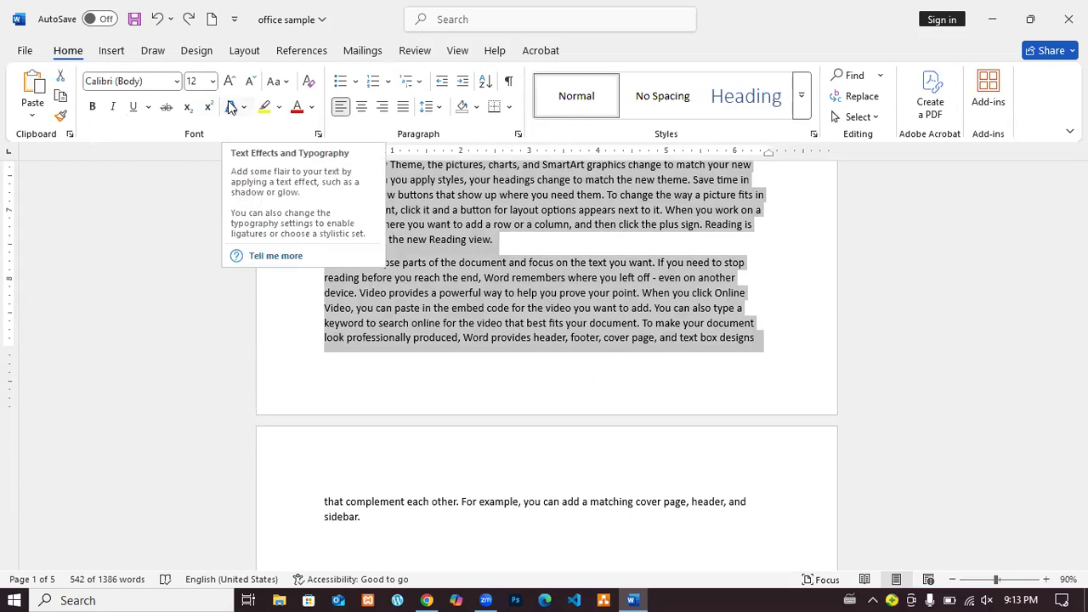
click(111, 53)
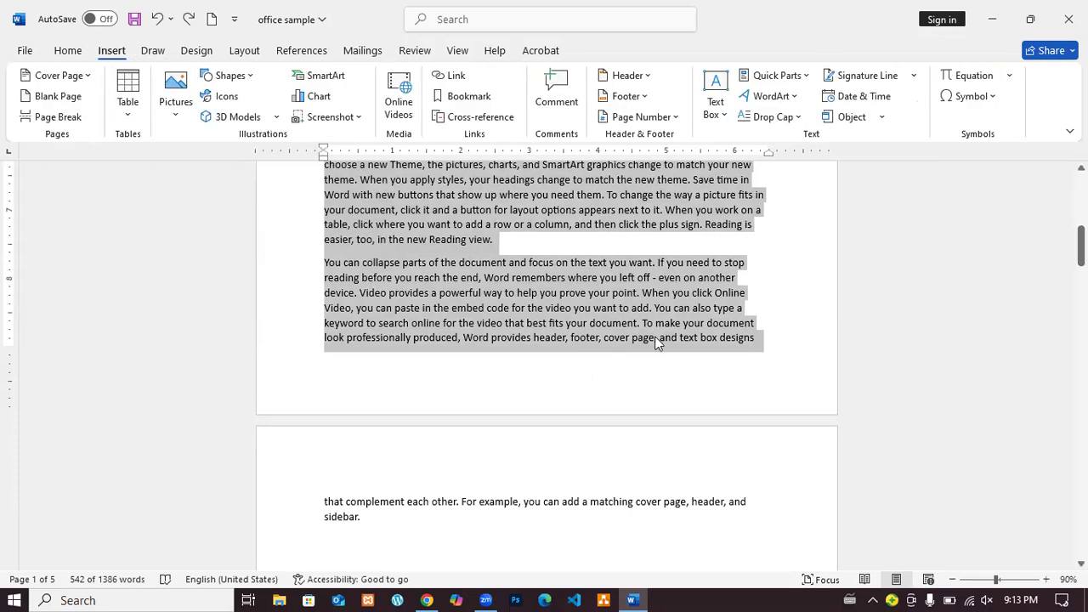
- Insert a page break after "text box designs" at the end of the first page and check the resulting page layout
click(759, 347)
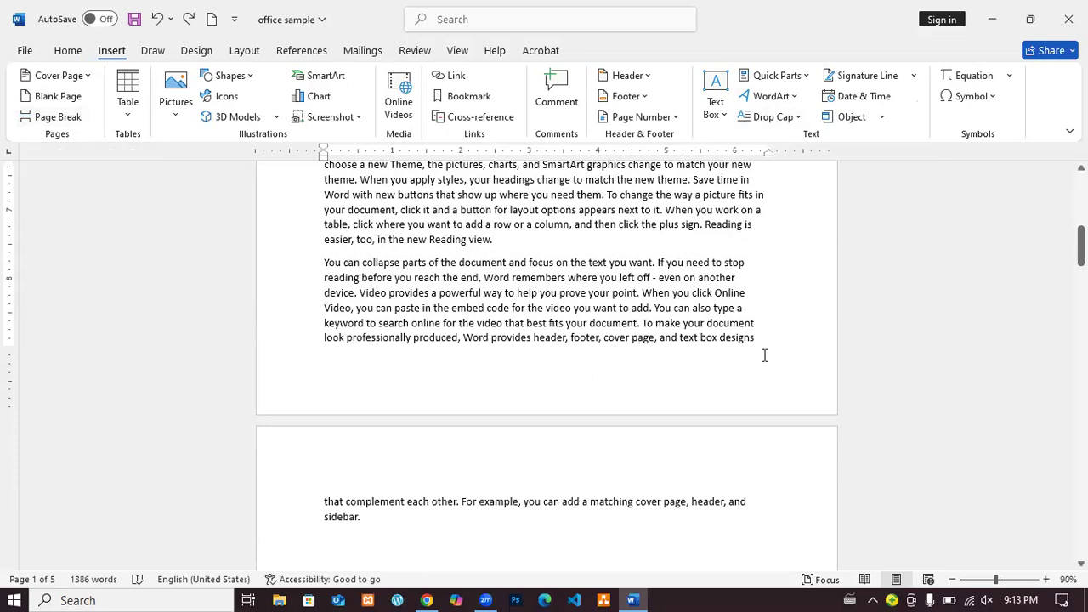
click(49, 119)
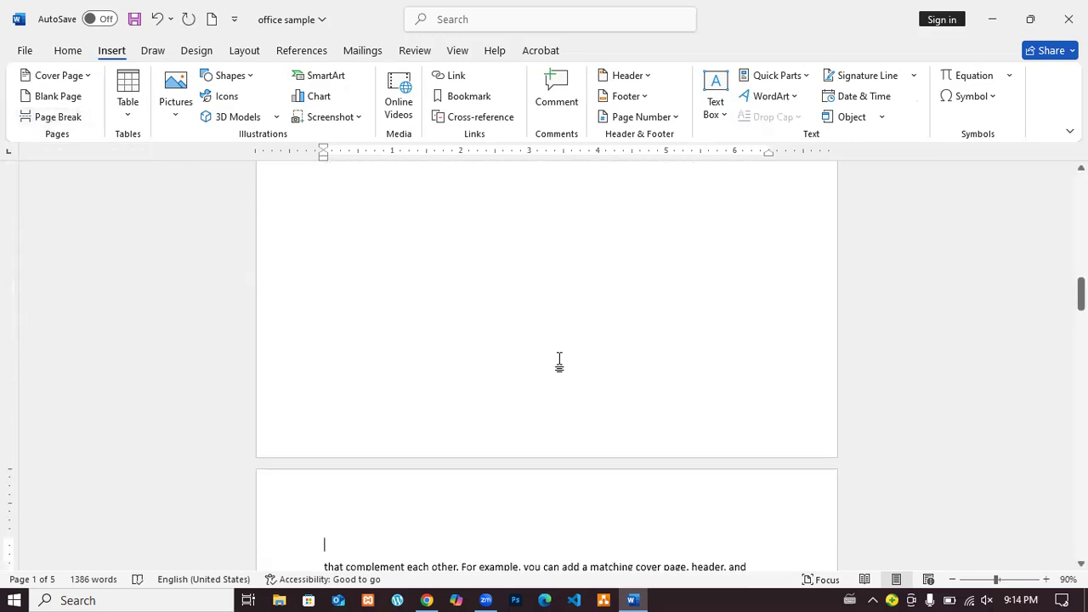
scroll(575, 482, up, 9)
scroll(575, 481, up, 5)
scroll(575, 481, down, 4)
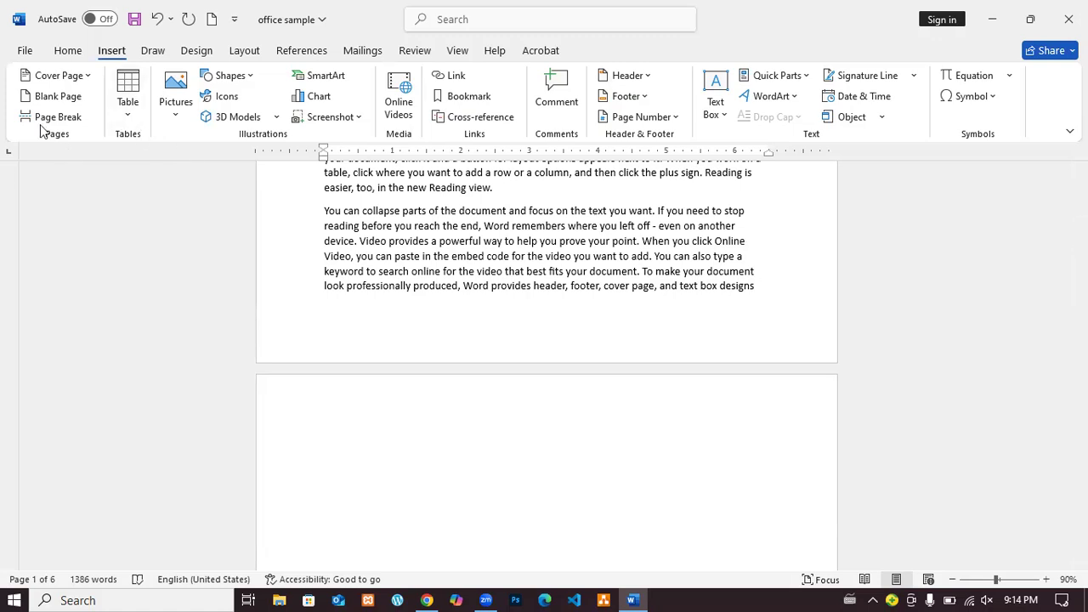
scroll(621, 459, down, 5)
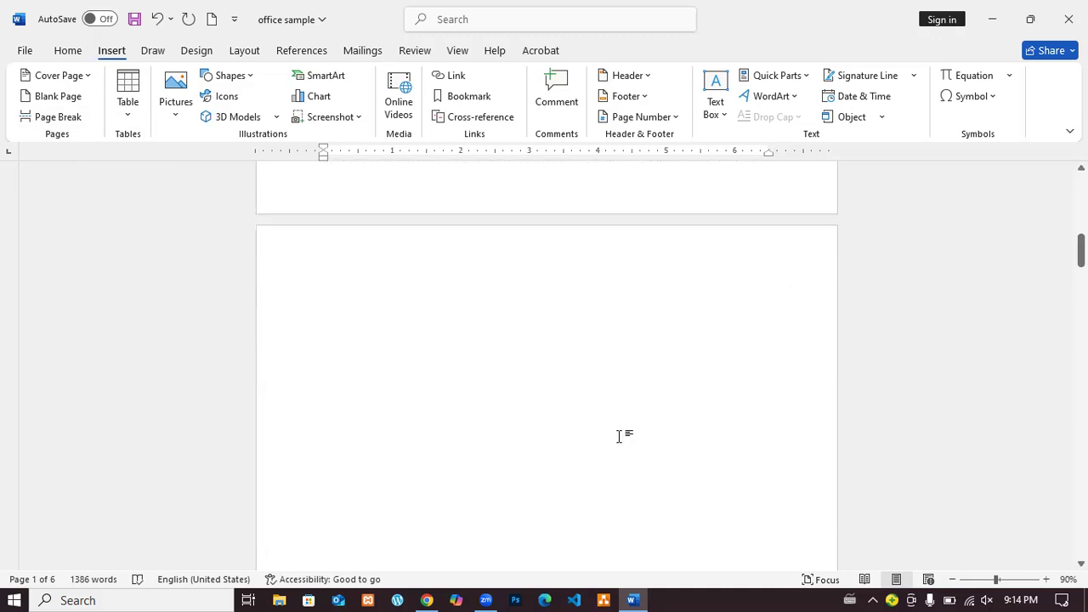
scroll(714, 296, up, 5)
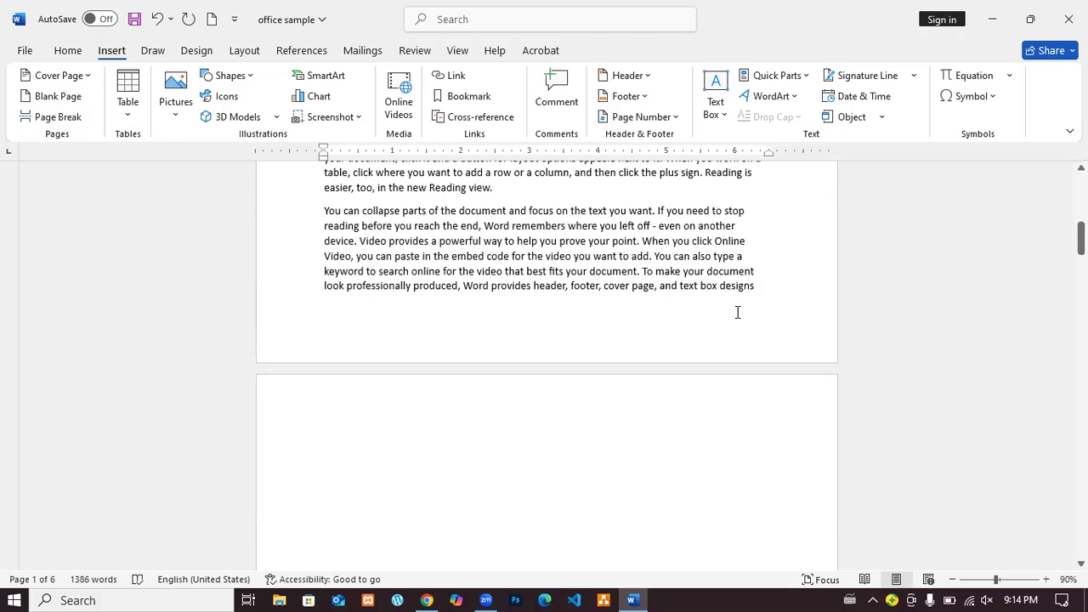
- Examine the empty page and the text moved to the third page by the page break
scroll(791, 519, down, 4)
scroll(804, 484, down, 5)
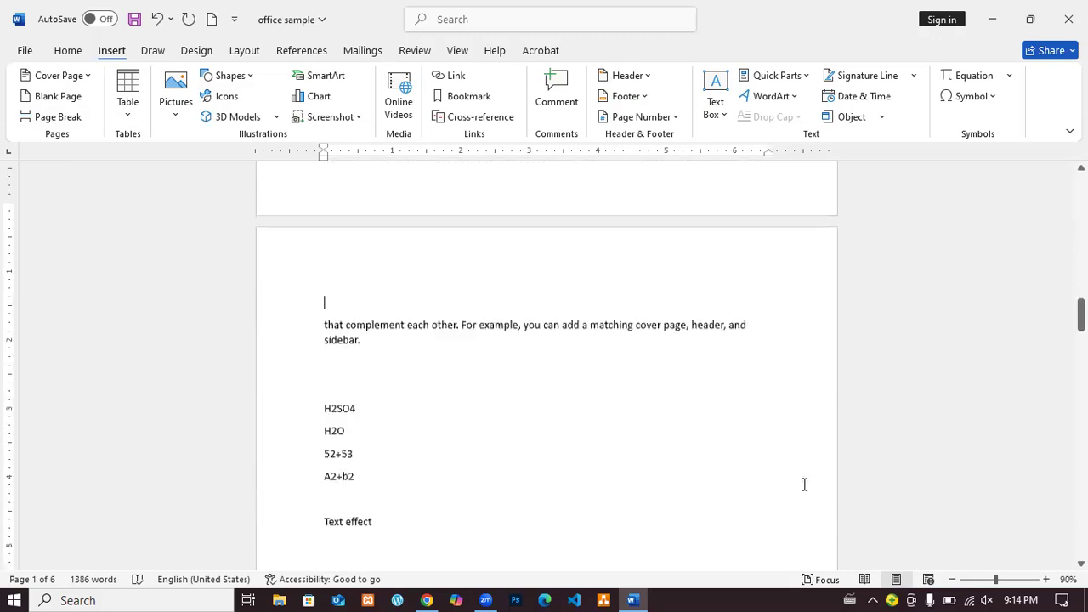
scroll(739, 391, up, 3)
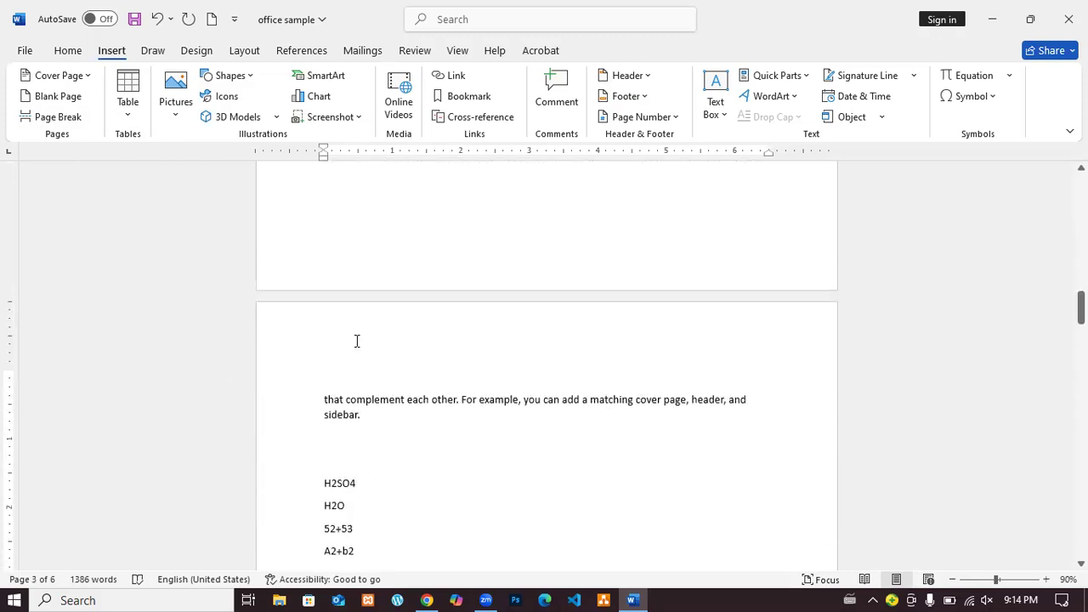
scroll(643, 272, up, 5)
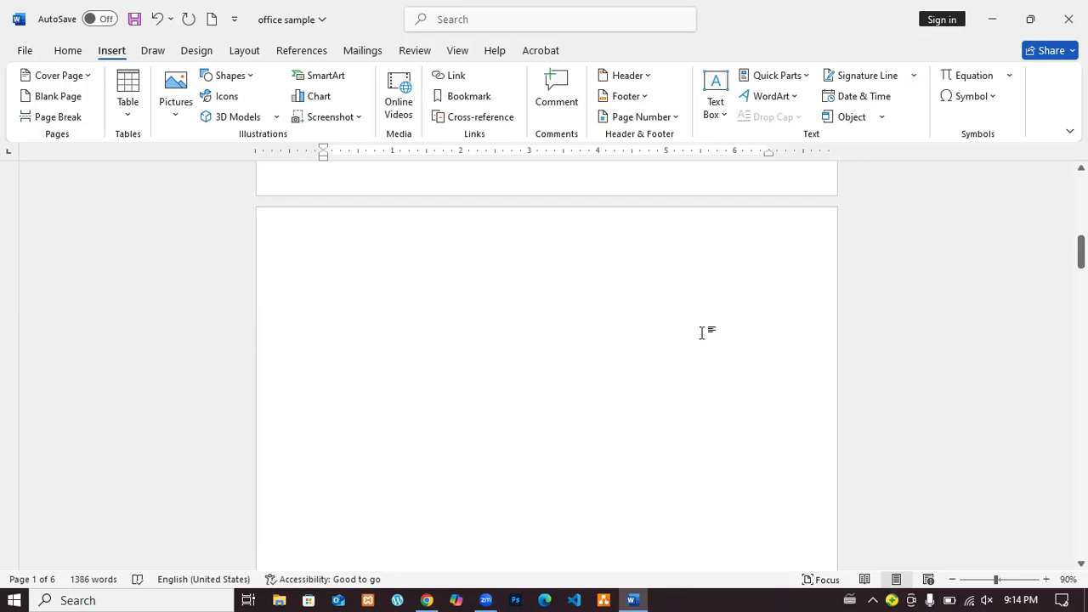
scroll(725, 315, up, 3)
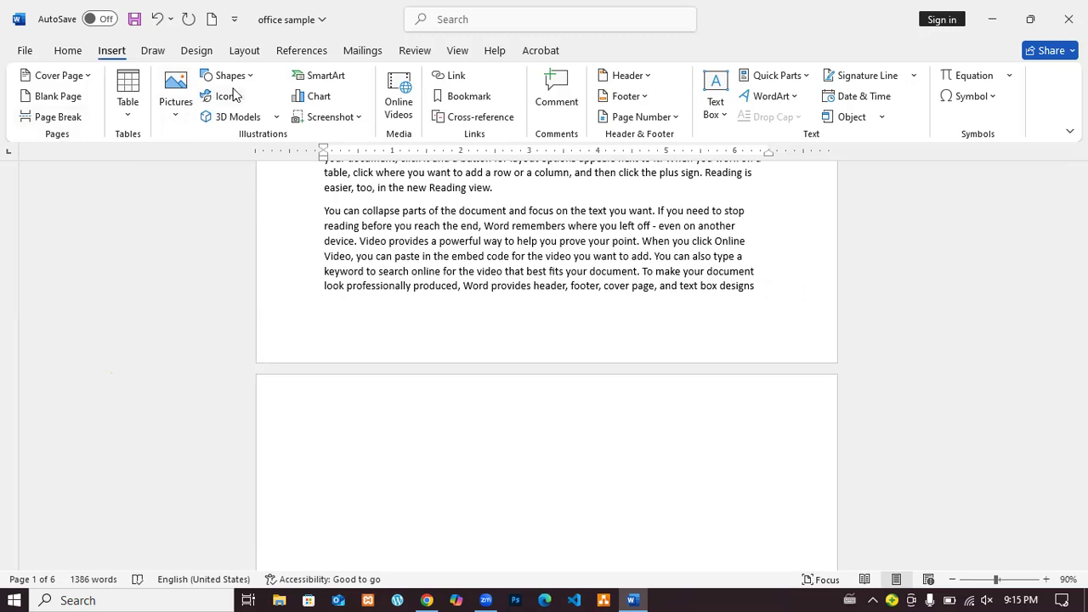
- Look up the page and section break options among the document's layout settings, without applying any
click(315, 52)
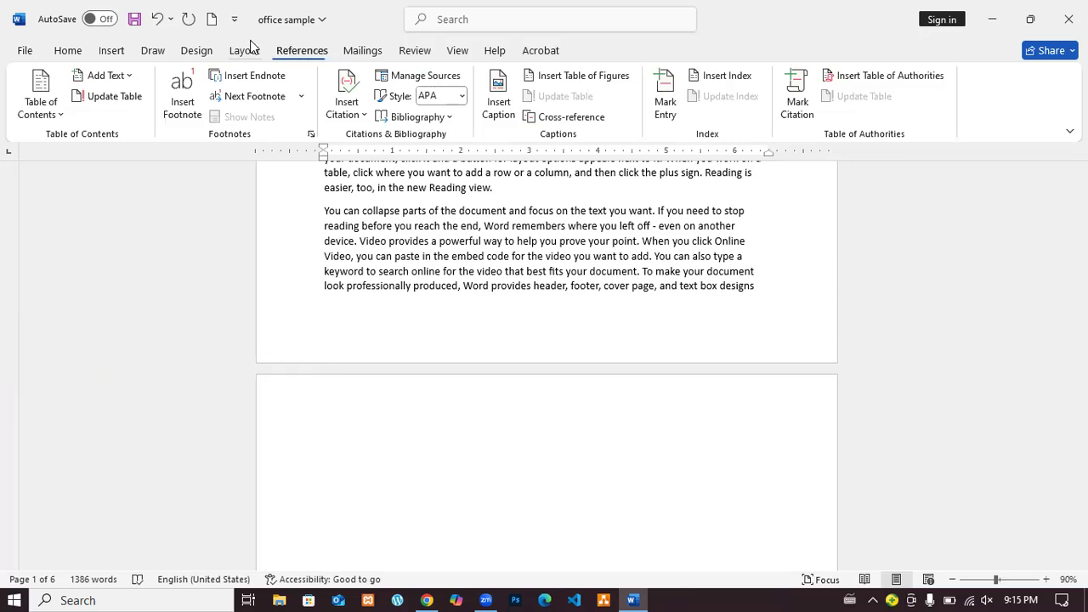
click(197, 51)
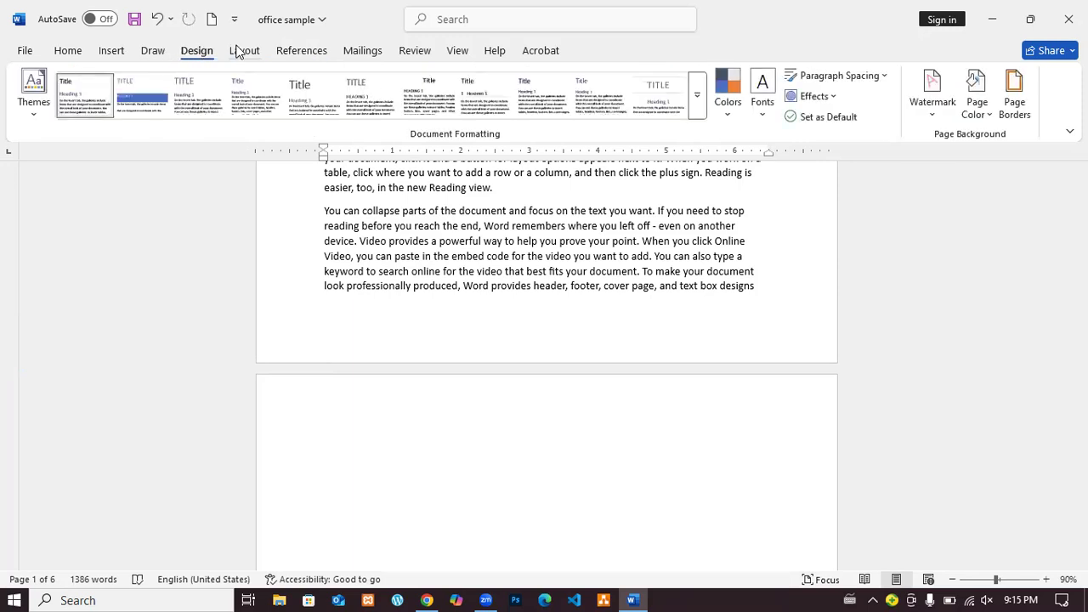
click(239, 52)
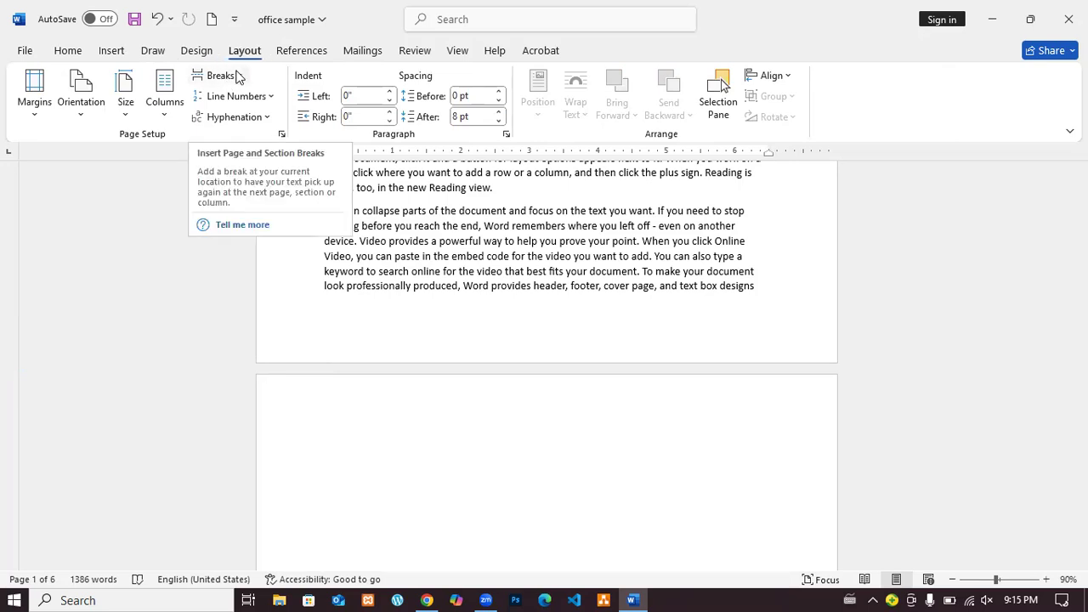
click(239, 75)
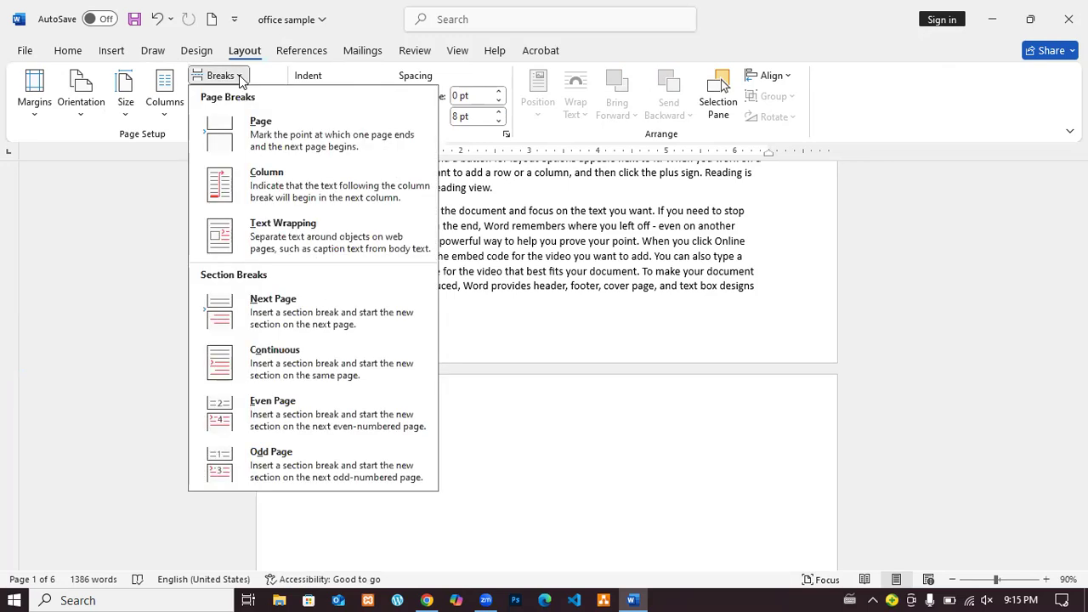
click(244, 50)
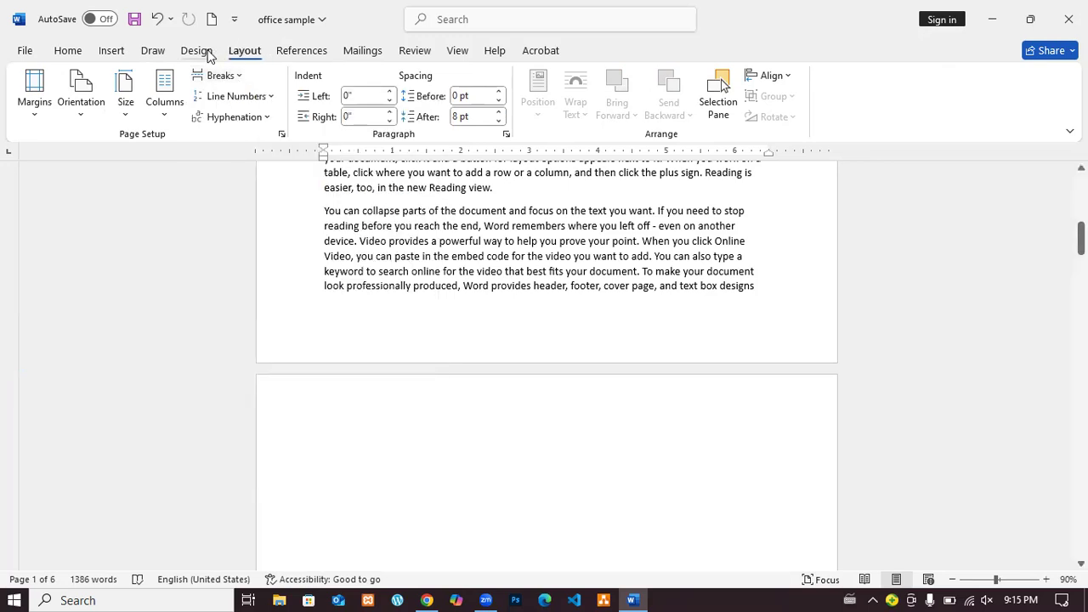
click(111, 51)
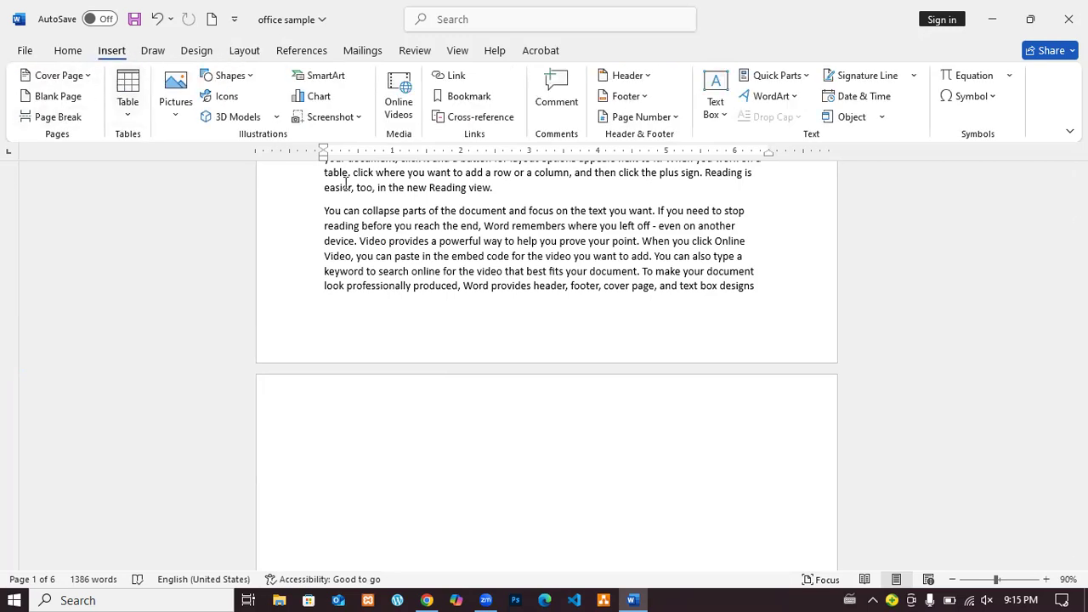
- Undo the page break after "text box designs" and check how the text runs on the second page
click(156, 18)
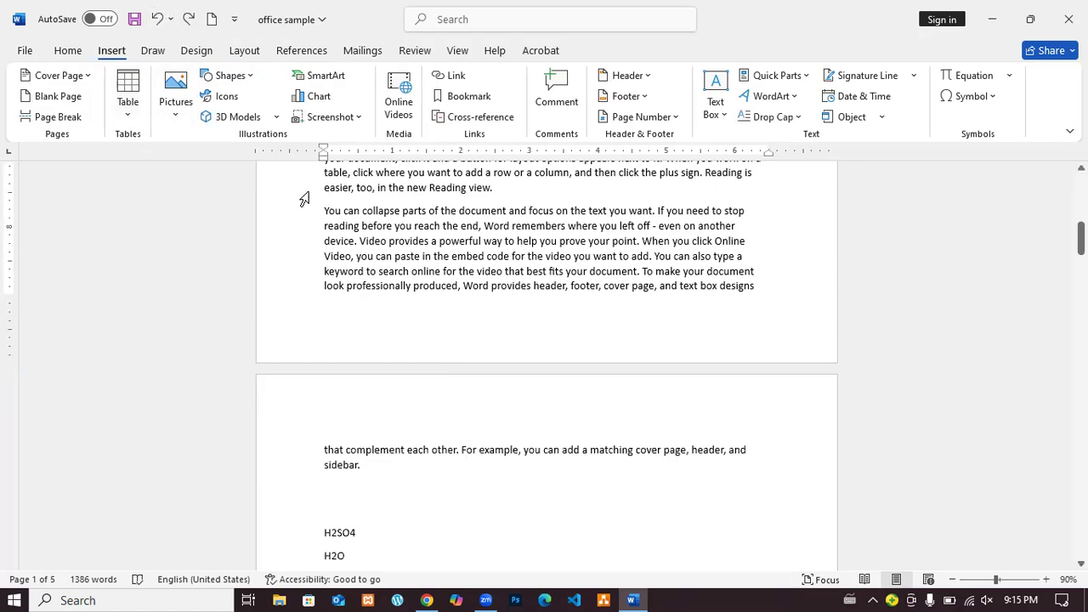
scroll(628, 295, down, 15)
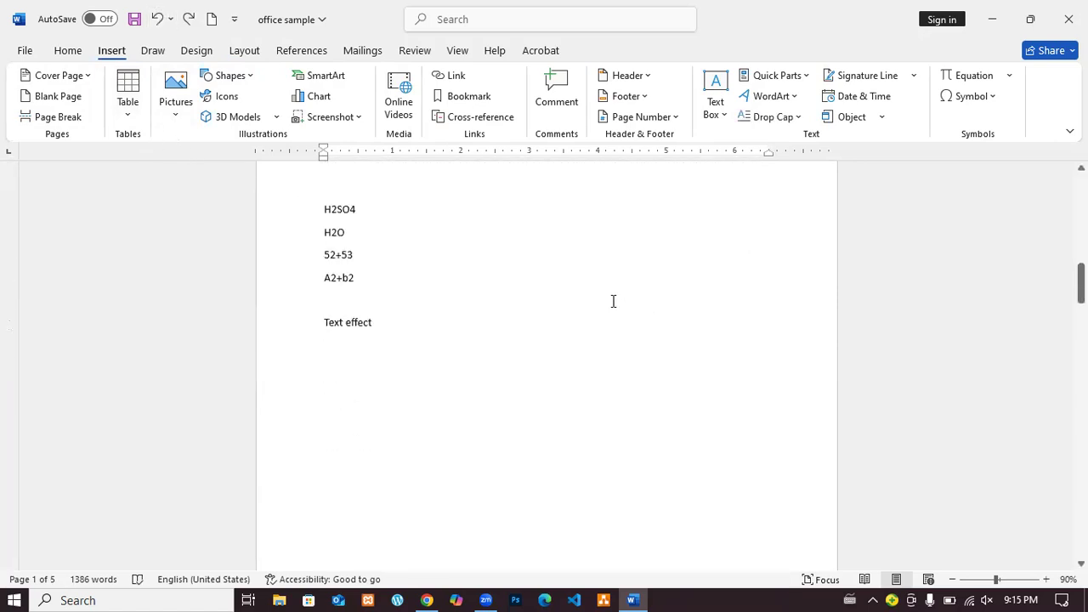
scroll(594, 319, up, 3)
scroll(594, 319, down, 3)
scroll(594, 320, up, 3)
scroll(594, 320, down, 15)
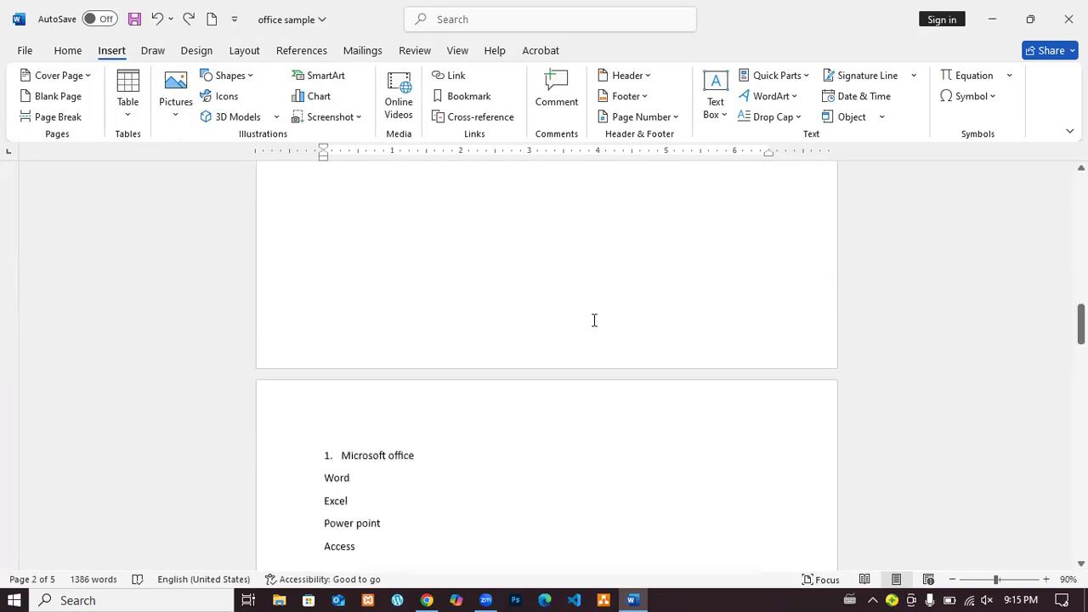
- Add three empty paragraphs after the "Scissors 1 pair" line on the last page
scroll(584, 322, down, 12)
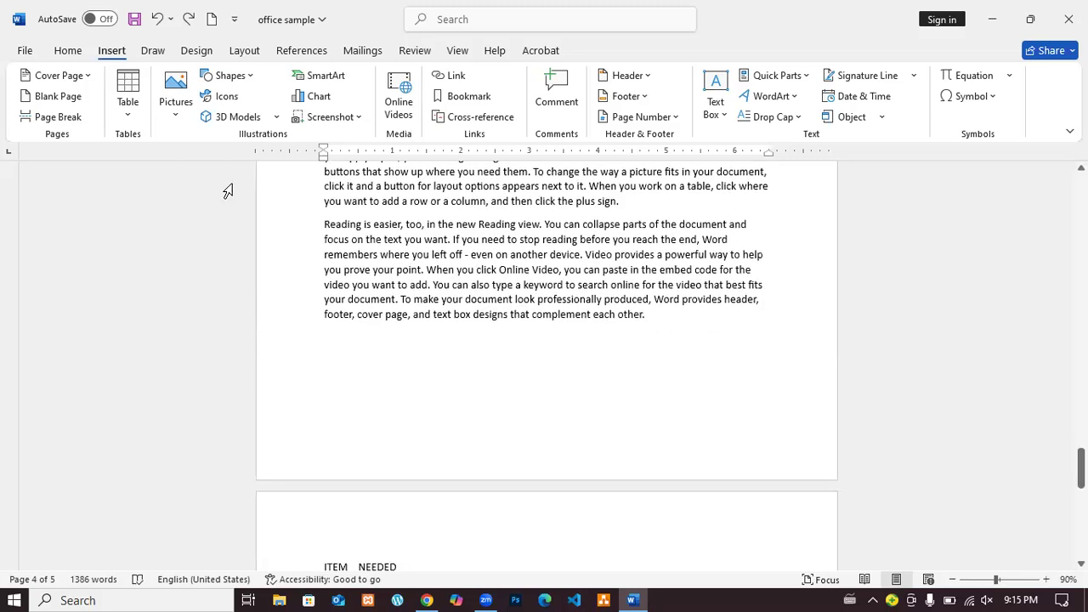
scroll(513, 308, down, 3)
scroll(535, 340, down, 3)
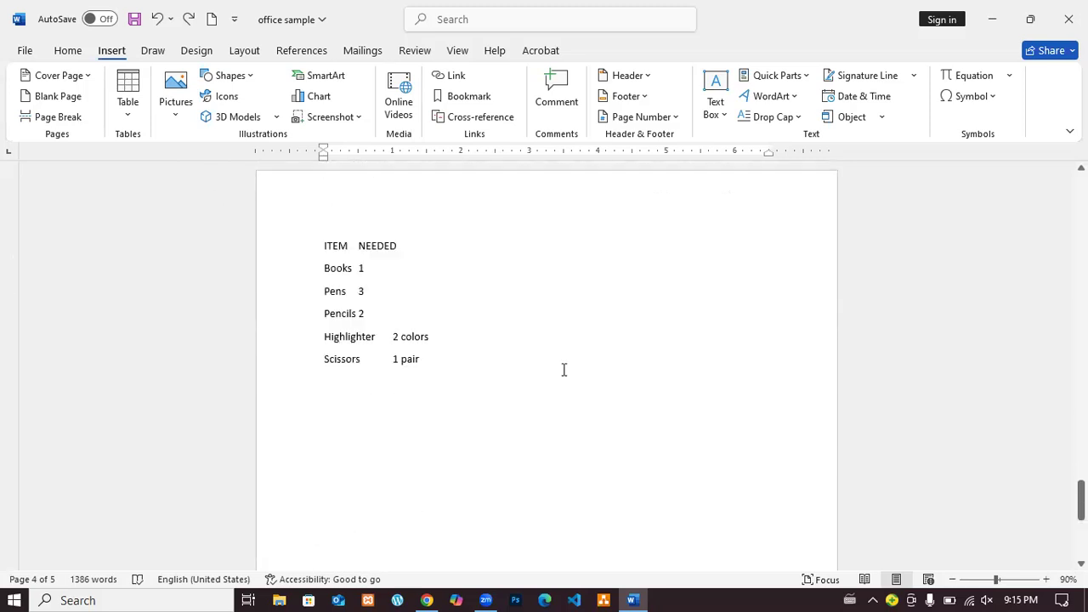
click(370, 422)
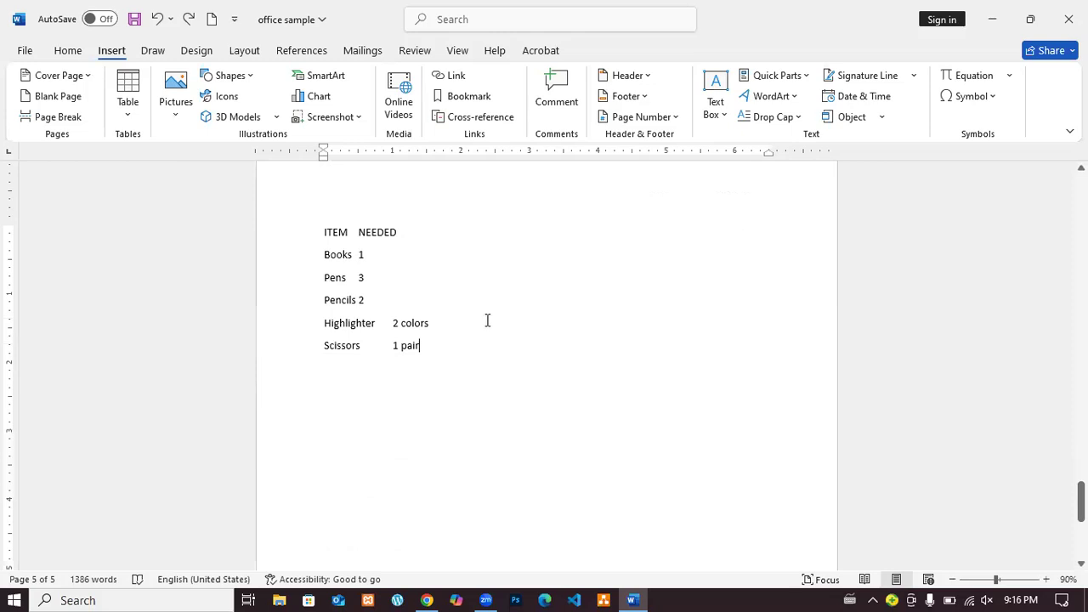
key(Return)
key(Return)
key(Return)
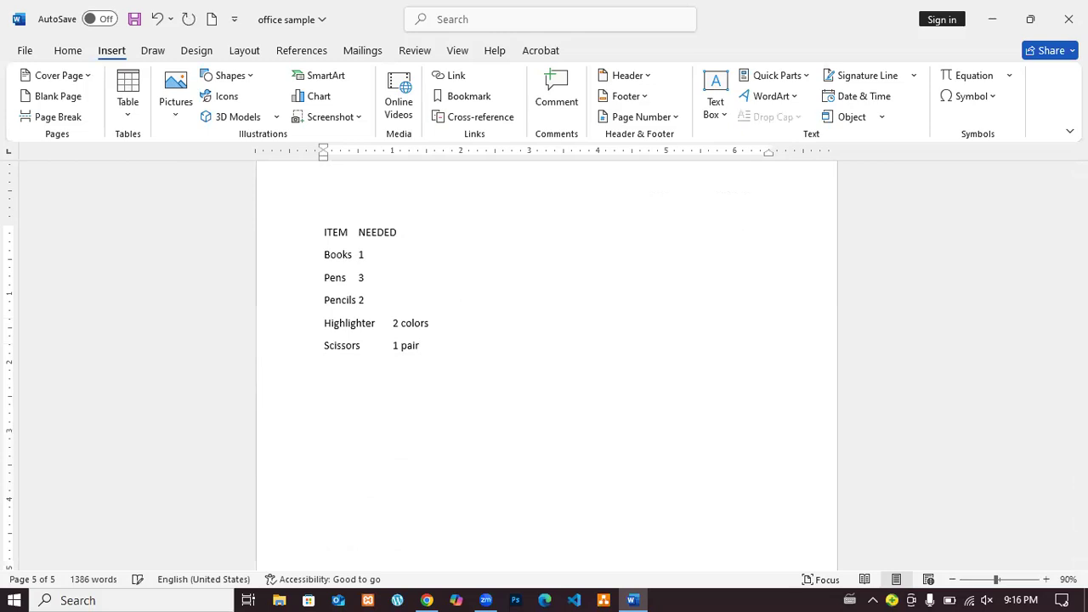
- Draw a table about 3.81" wide and 0.44" high below the item list and divide it vertically into two cells
click(134, 113)
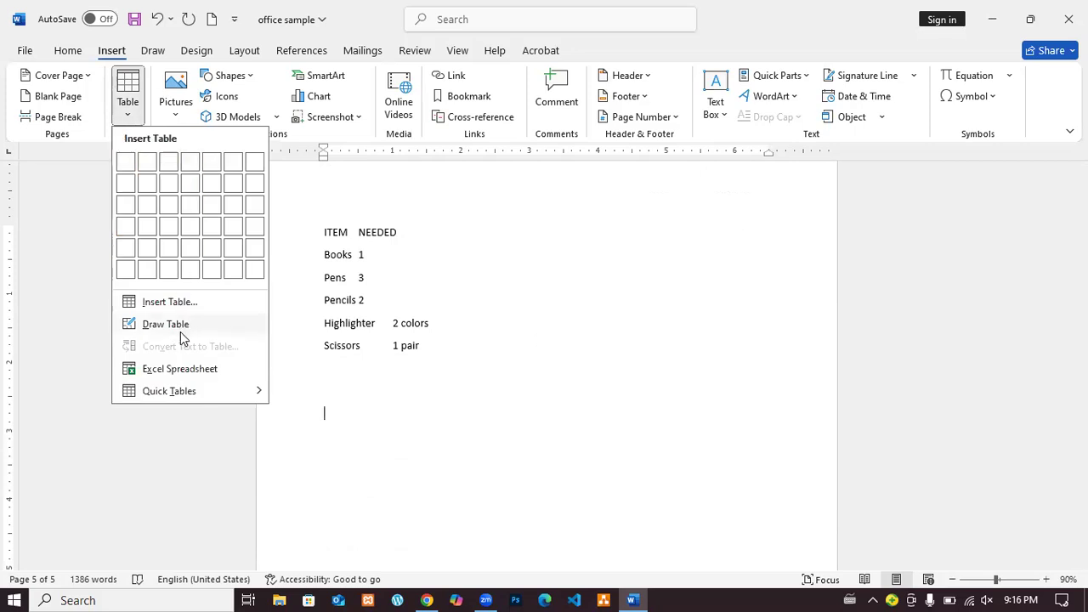
click(165, 323)
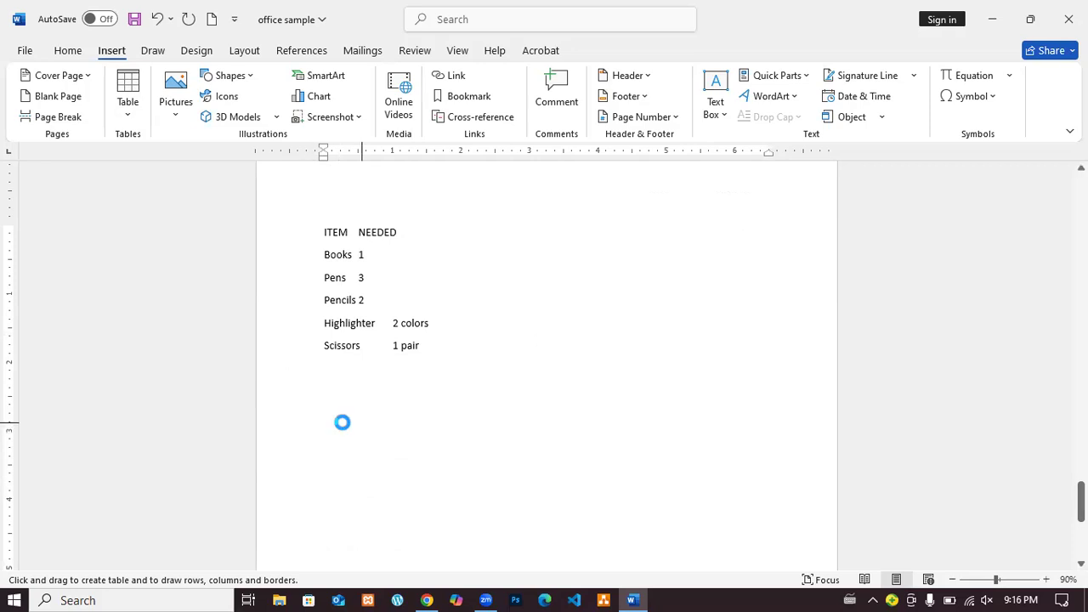
mouse_move(329, 407)
mouse_down()
mouse_move(419, 430)
mouse_move(566, 426)
mouse_move(594, 440)
mouse_up()
drag(468, 403, 467, 436)
- Draw a second two-cell table about 3.99" wide beneath the first, and a single-cell table about 1.86" by 0.51" beside them
mouse_move(330, 455)
mouse_down()
mouse_move(404, 491)
mouse_move(603, 481)
mouse_up()
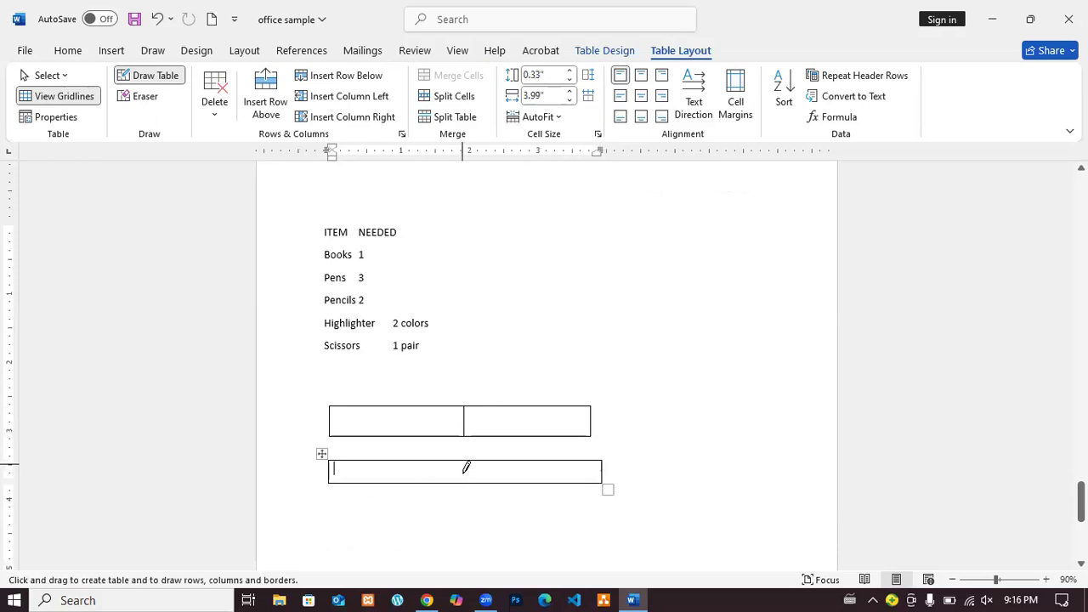
drag(466, 469, 467, 456)
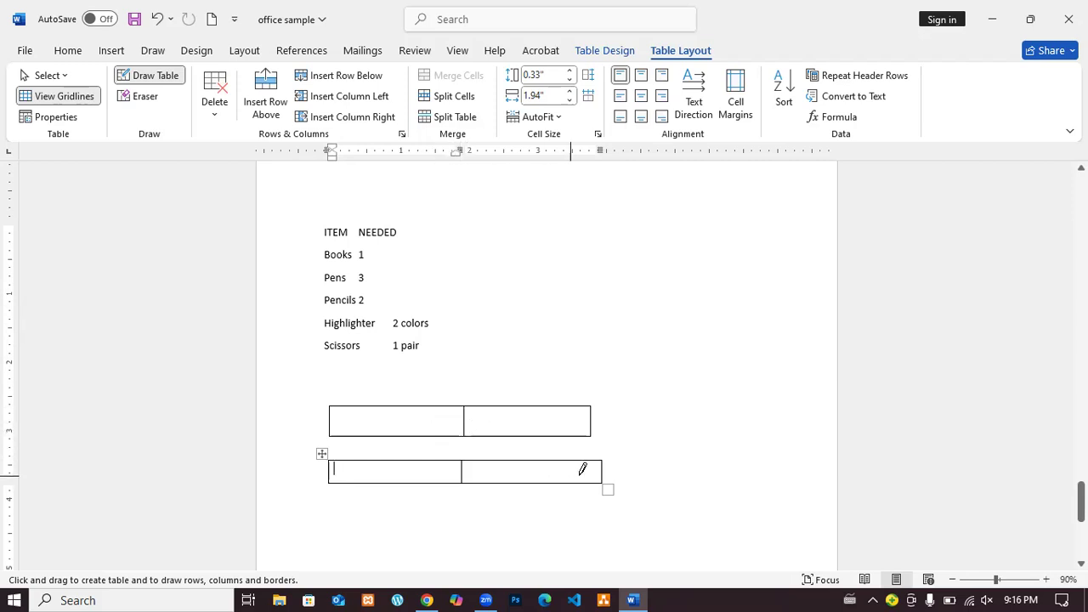
mouse_move(657, 419)
mouse_down()
mouse_move(709, 452)
mouse_move(751, 453)
mouse_move(762, 465)
mouse_move(783, 454)
mouse_up()
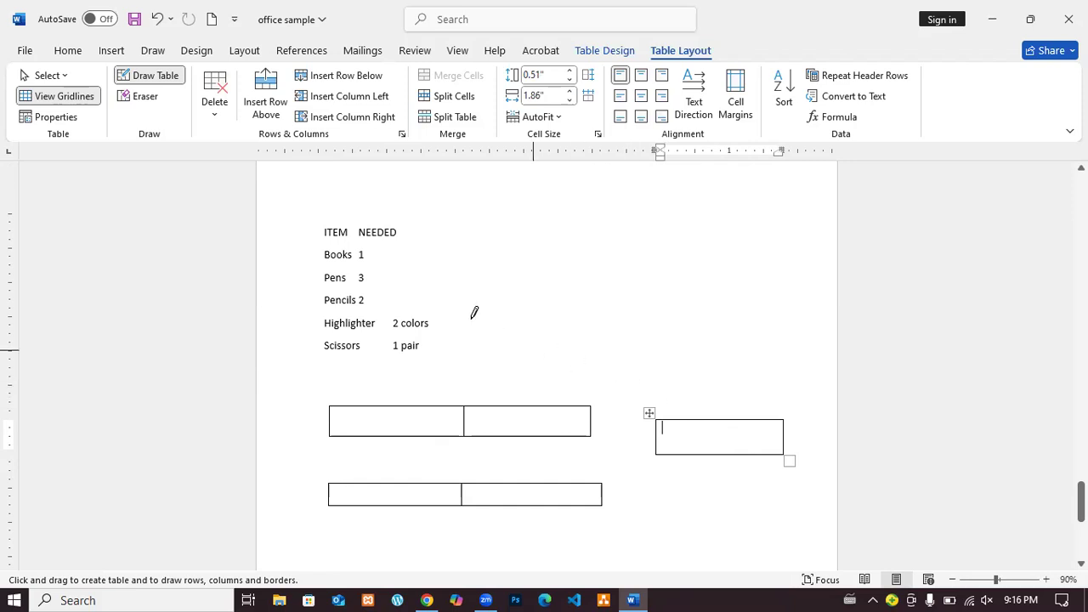
- Delete the single-cell table beside the others with the Delete entire column option
click(220, 106)
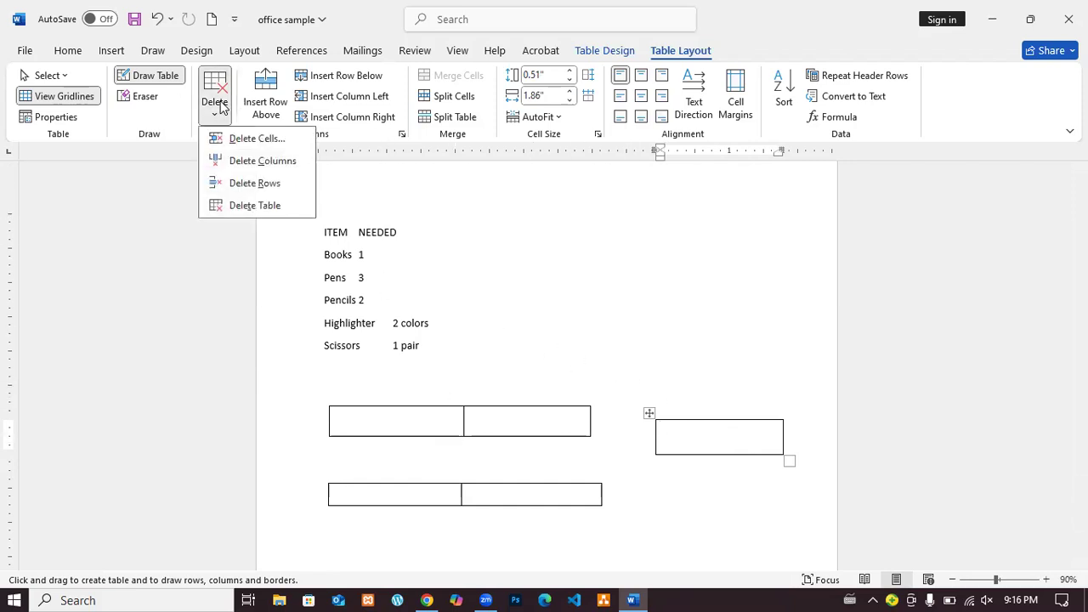
click(247, 138)
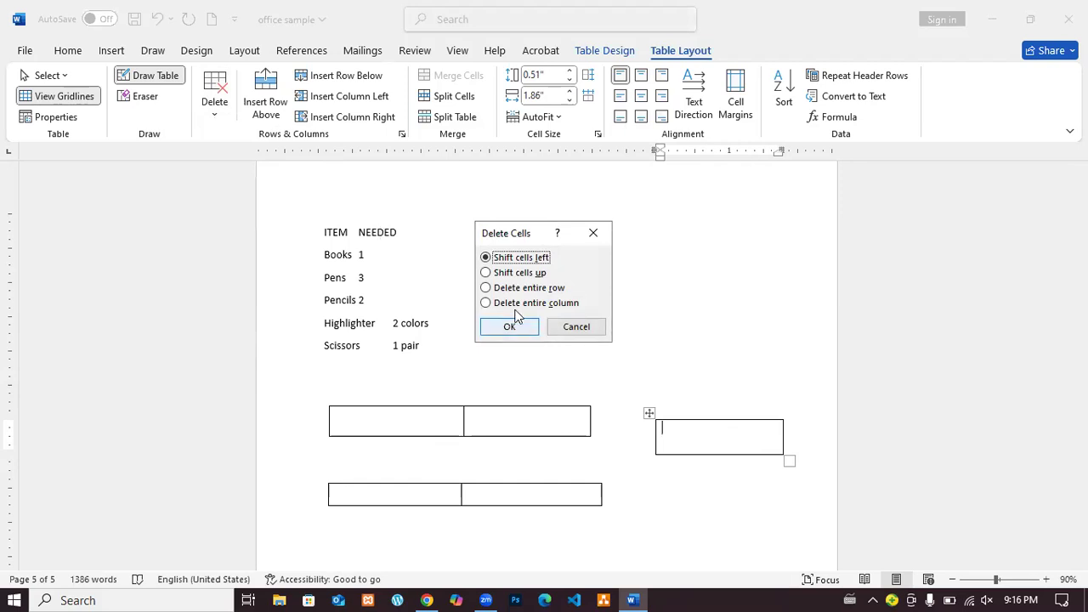
click(507, 304)
click(511, 328)
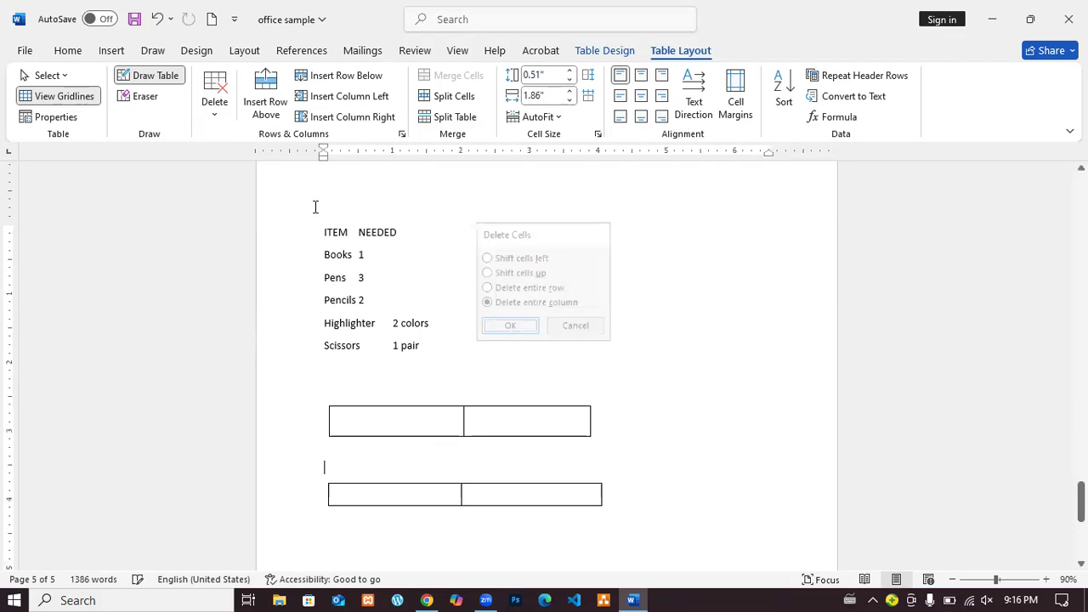
- Undo the column deletion and all the drawn tables below the item list
click(163, 26)
click(163, 25)
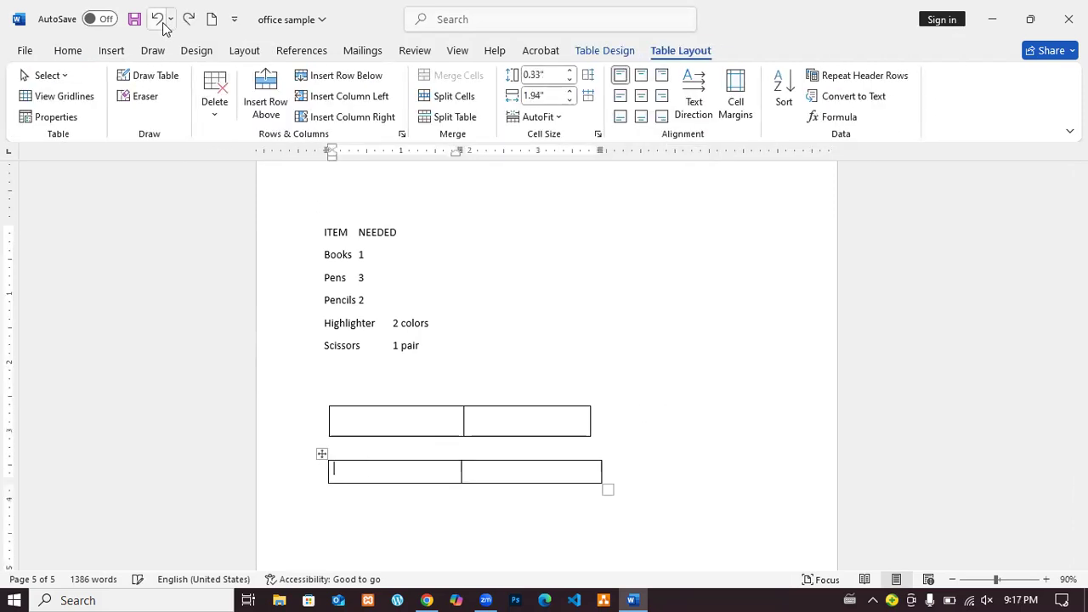
click(163, 25)
click(164, 26)
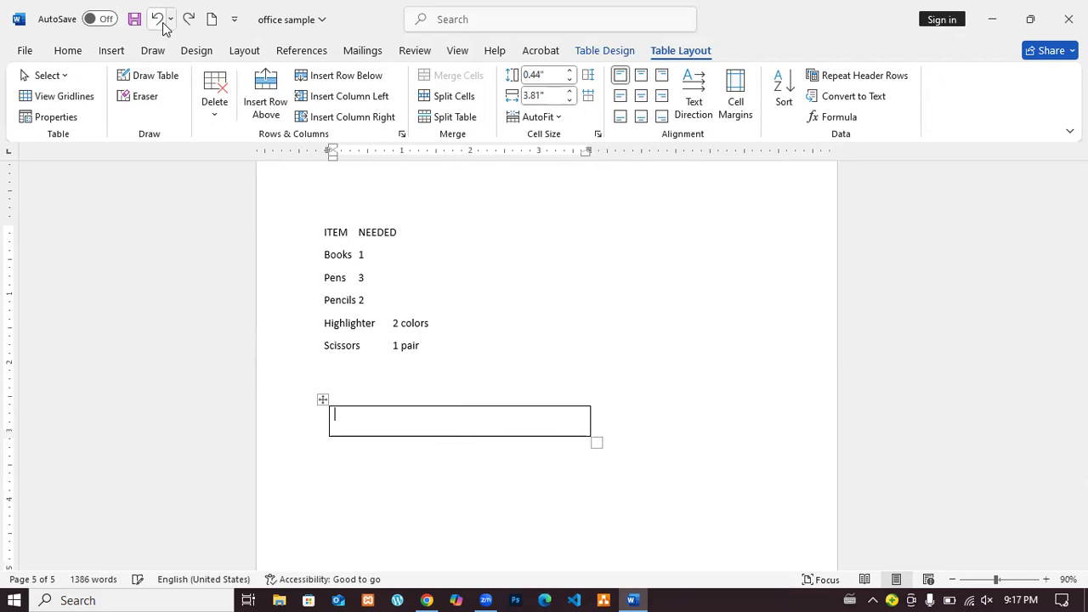
click(163, 25)
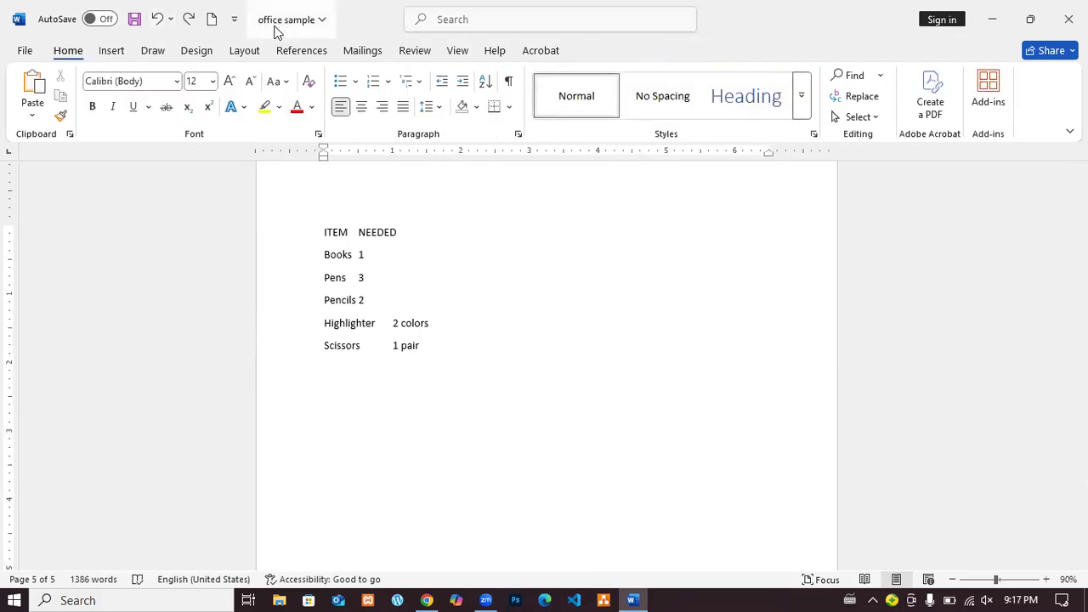
- Insert a table with four columns and four rows below the item list, and undo it
click(112, 50)
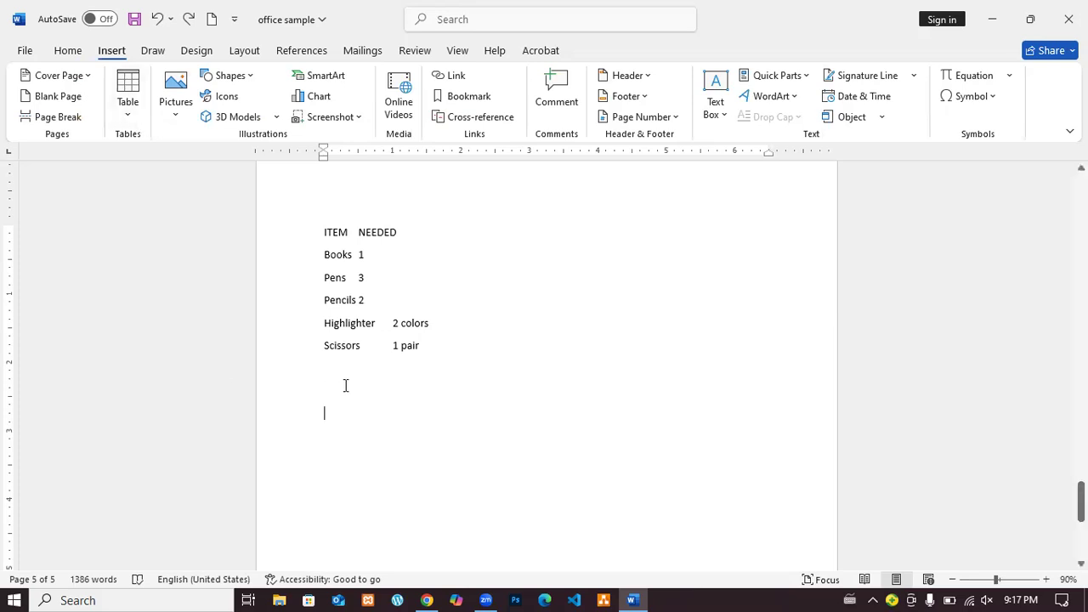
click(138, 116)
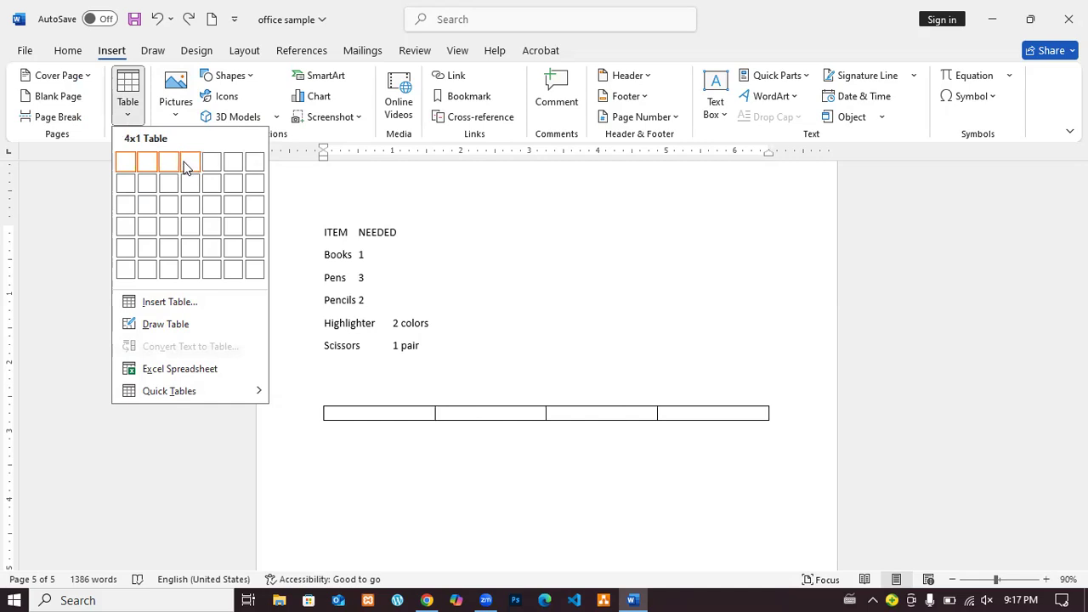
click(193, 228)
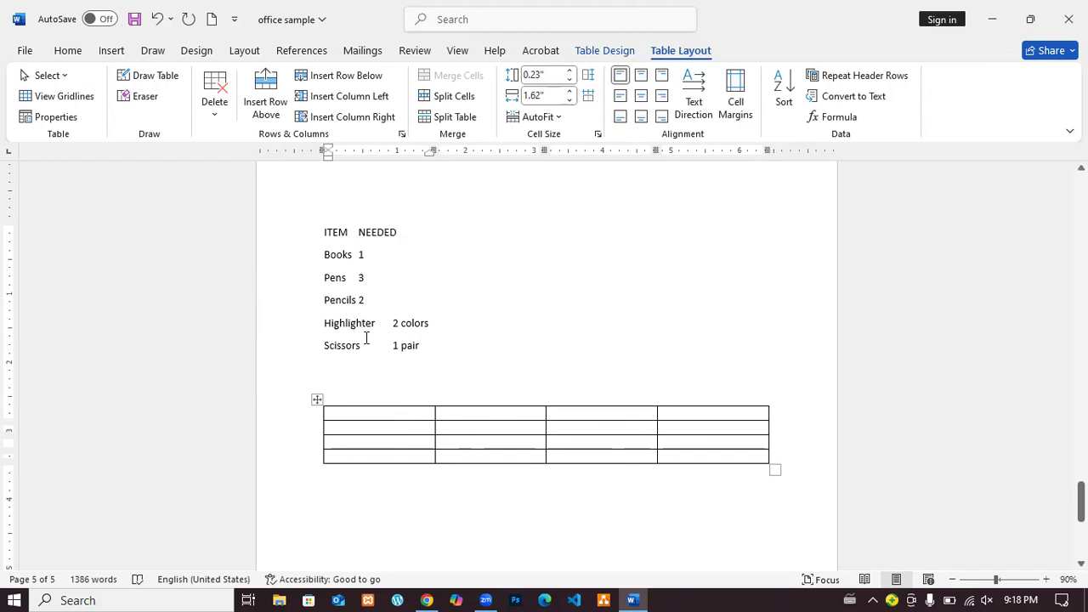
click(158, 20)
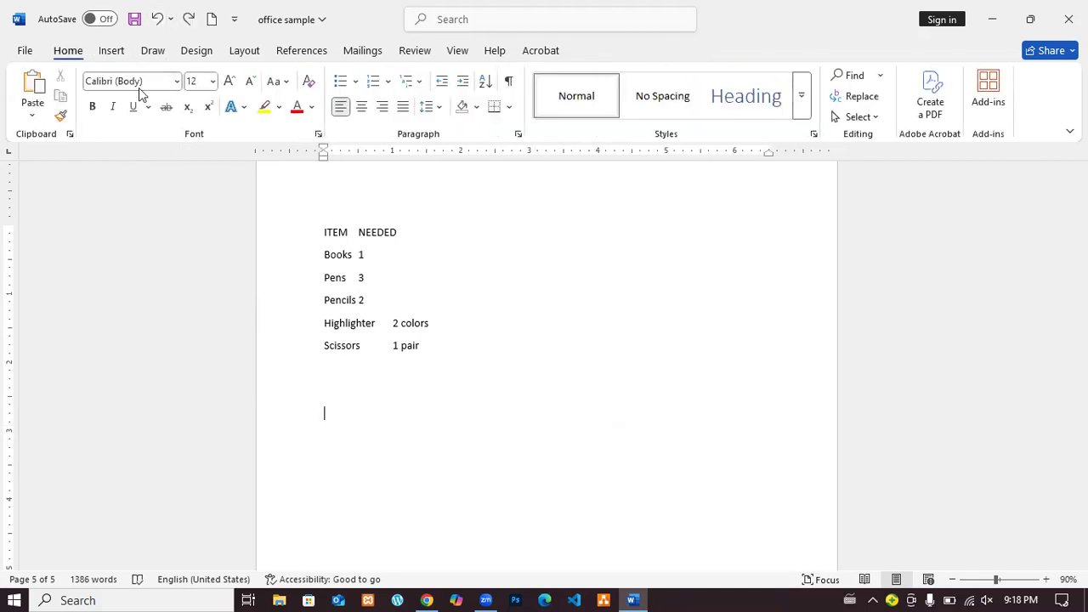
- Insert a table with two columns and five rows below the item list
click(114, 51)
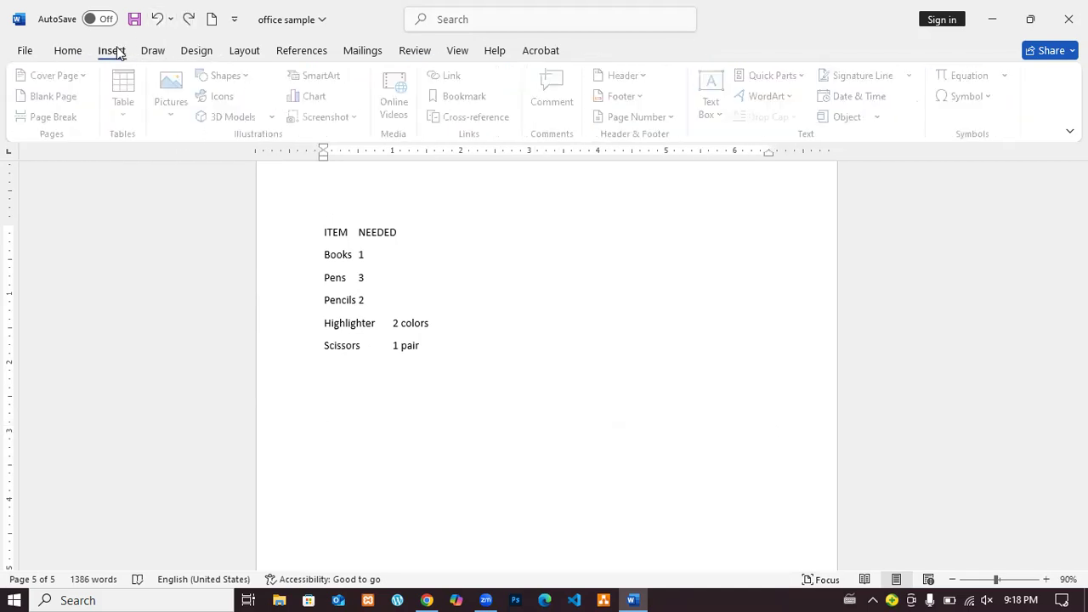
click(134, 117)
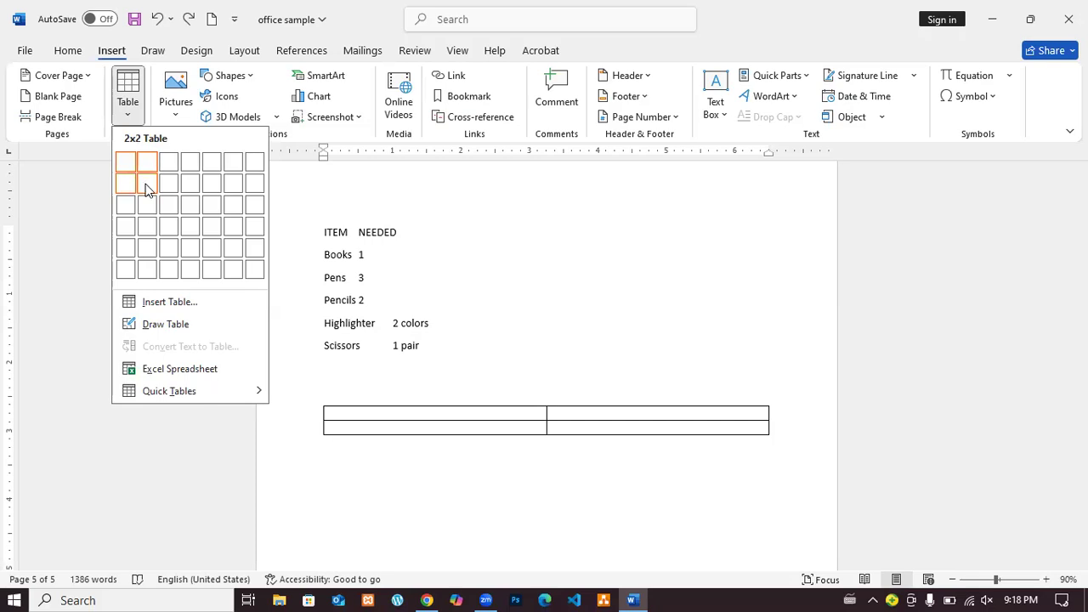
click(147, 247)
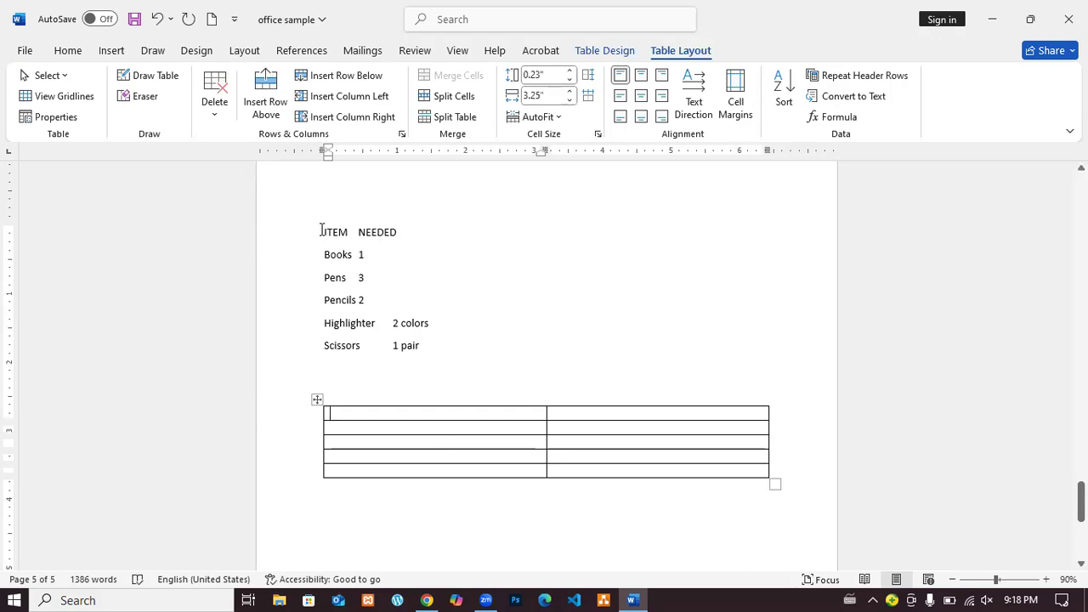
- Fill the empty table's header row with ITEM, converted to uppercase, in the first cell and NEEDED in the second
text(item)
double_click(357, 414)
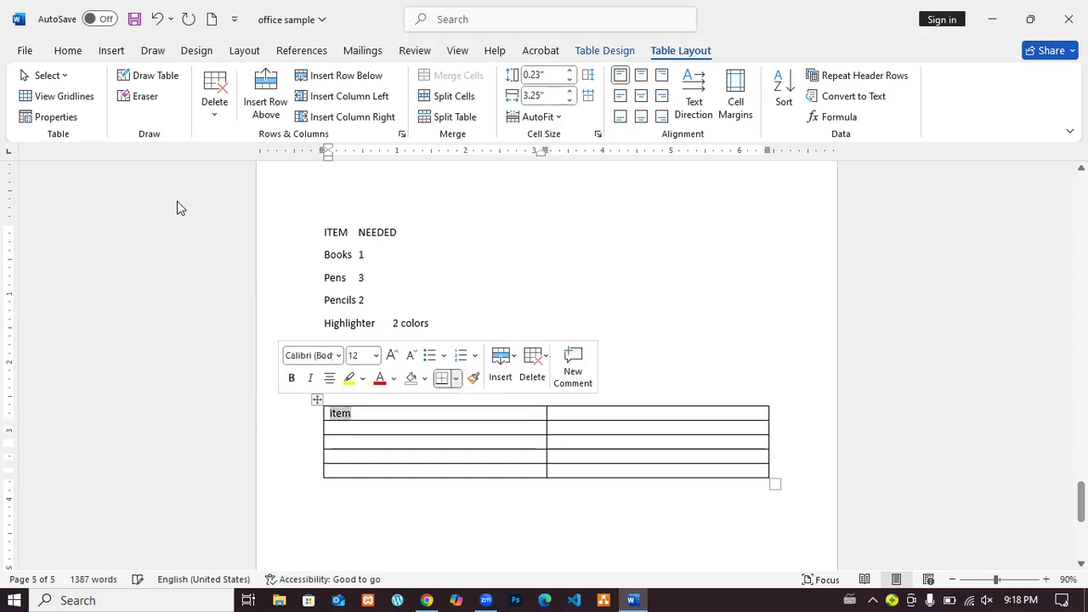
click(68, 51)
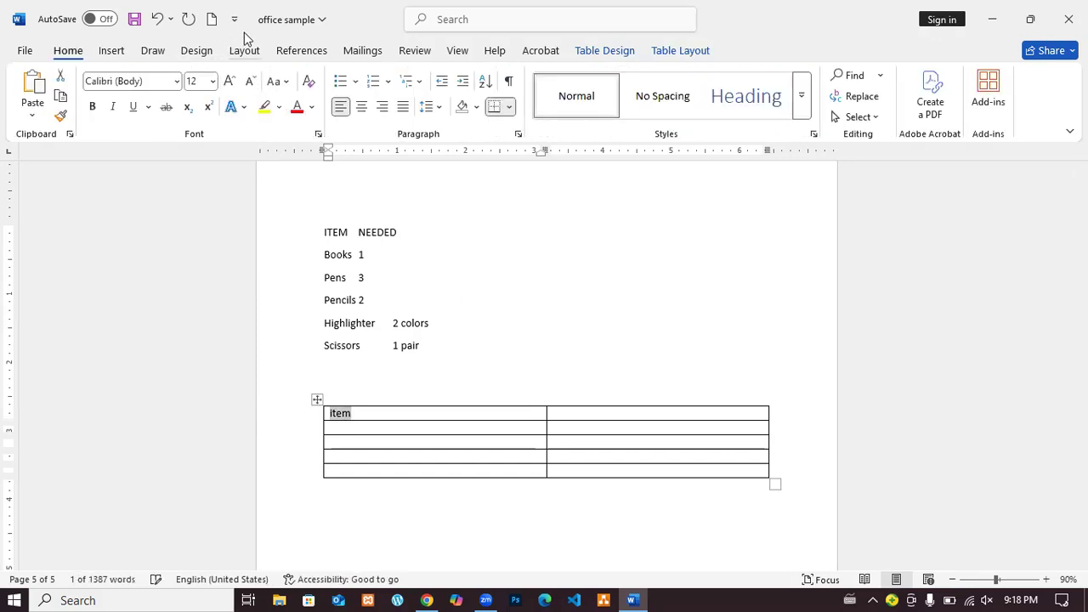
click(277, 83)
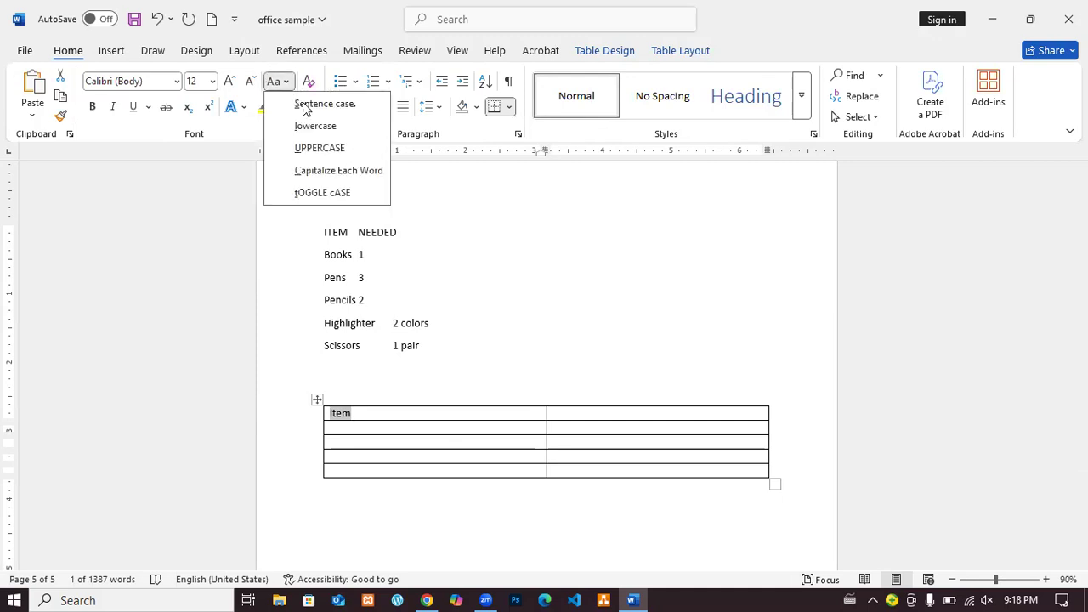
click(314, 150)
click(554, 417)
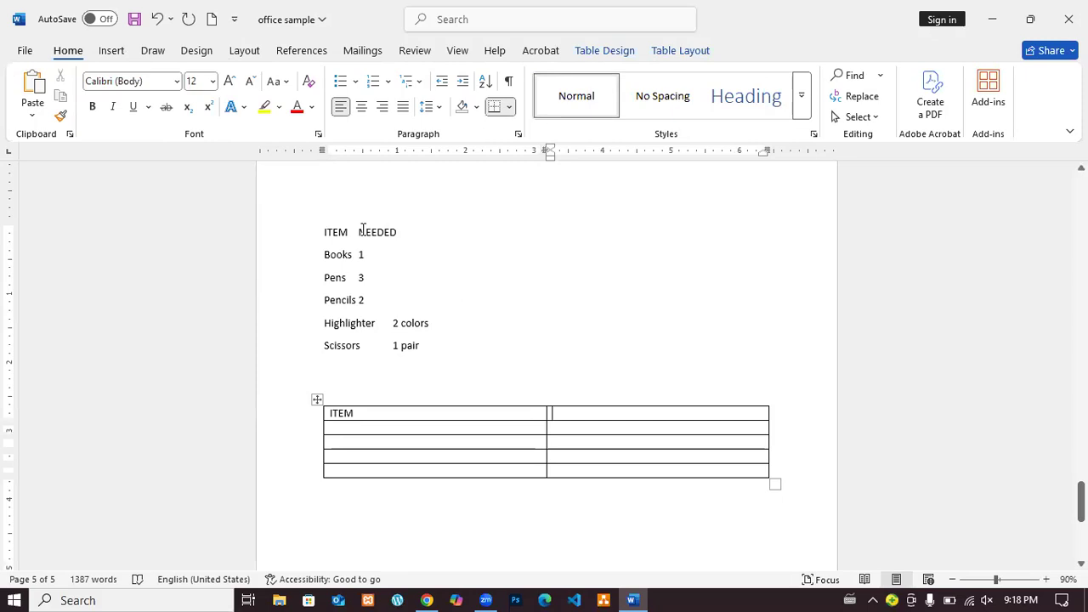
text(NEE)
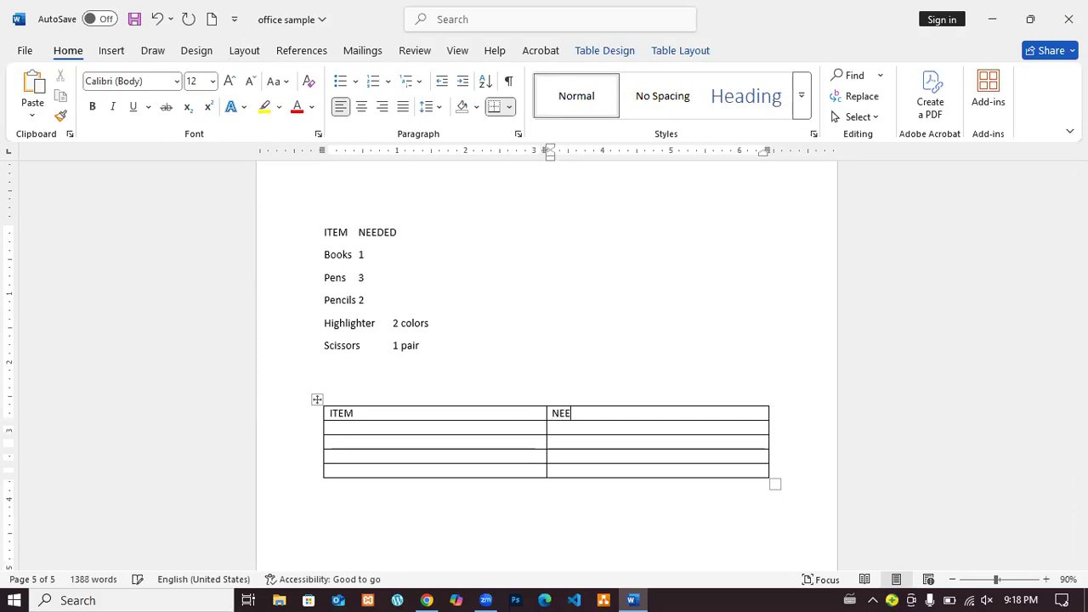
text(DED)
- Try to copy Books from the item list into the table cell below ITEM, and undo the paste
click(391, 429)
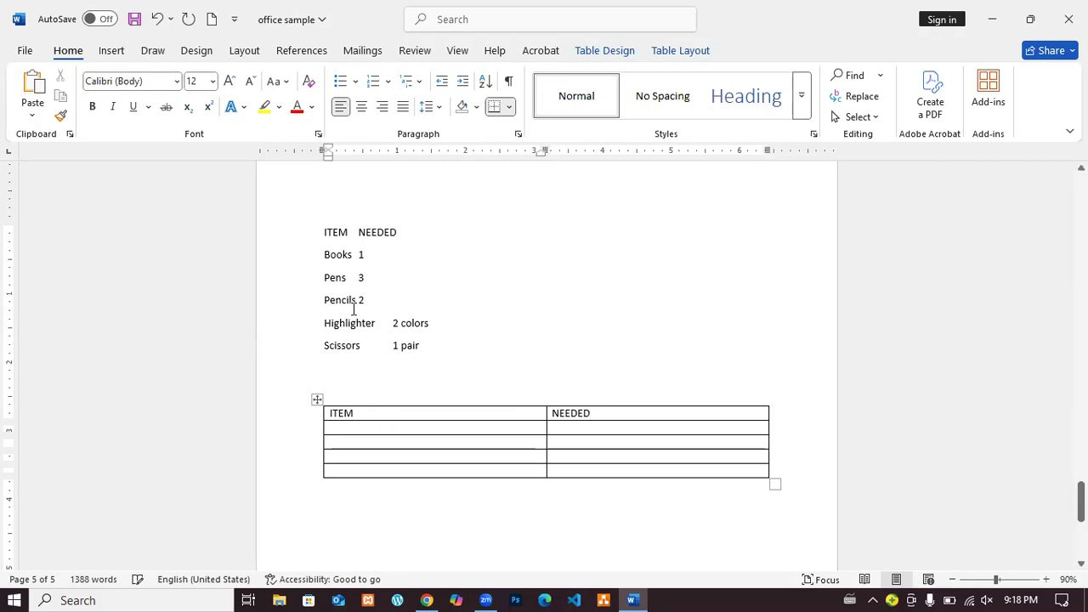
drag(321, 255, 355, 254)
right_click(348, 254)
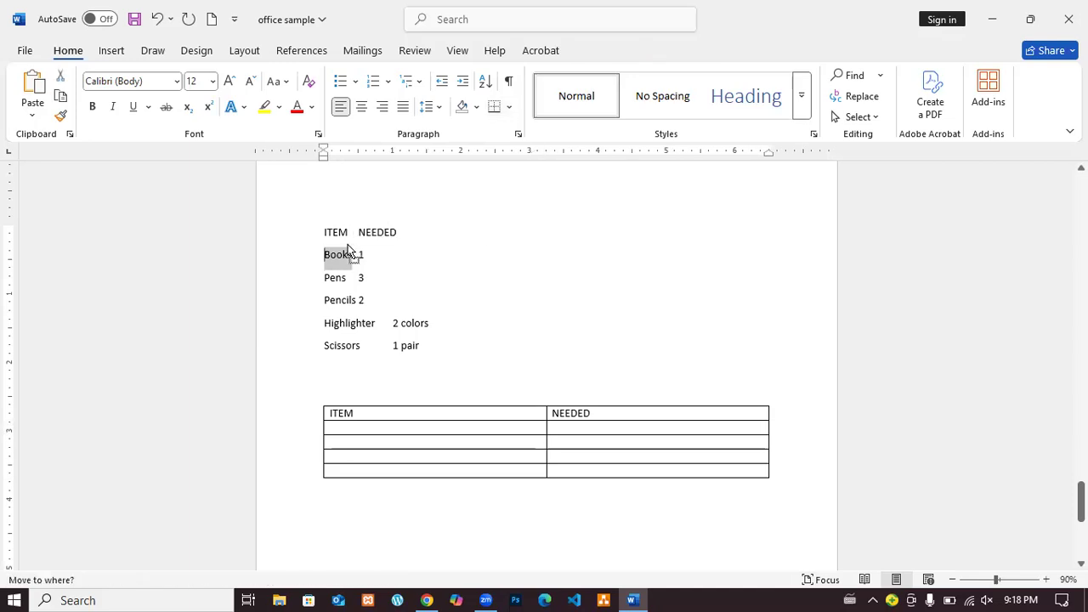
click(386, 274)
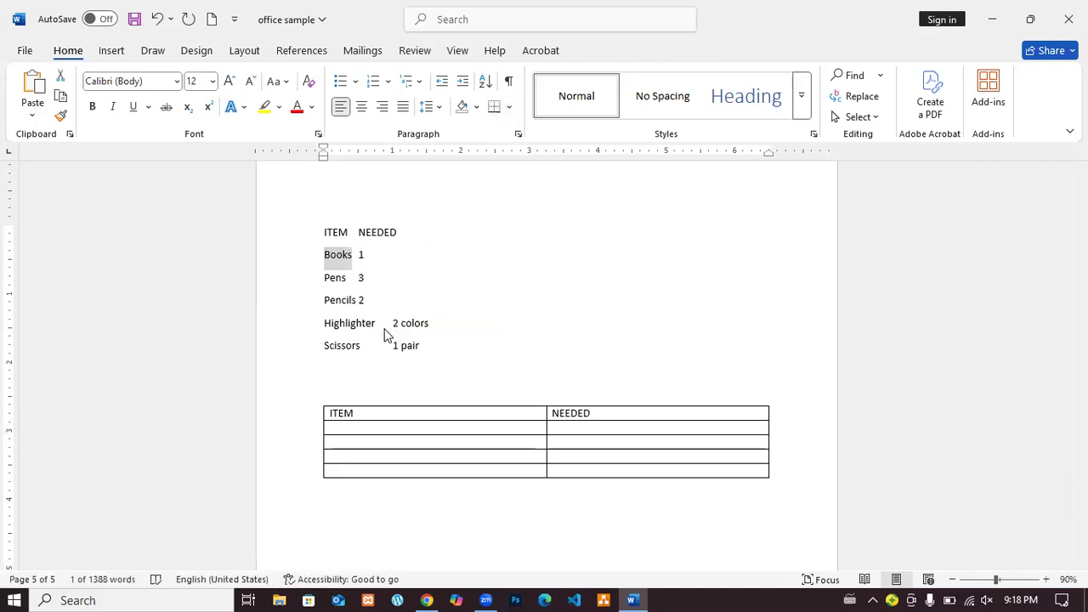
click(345, 429)
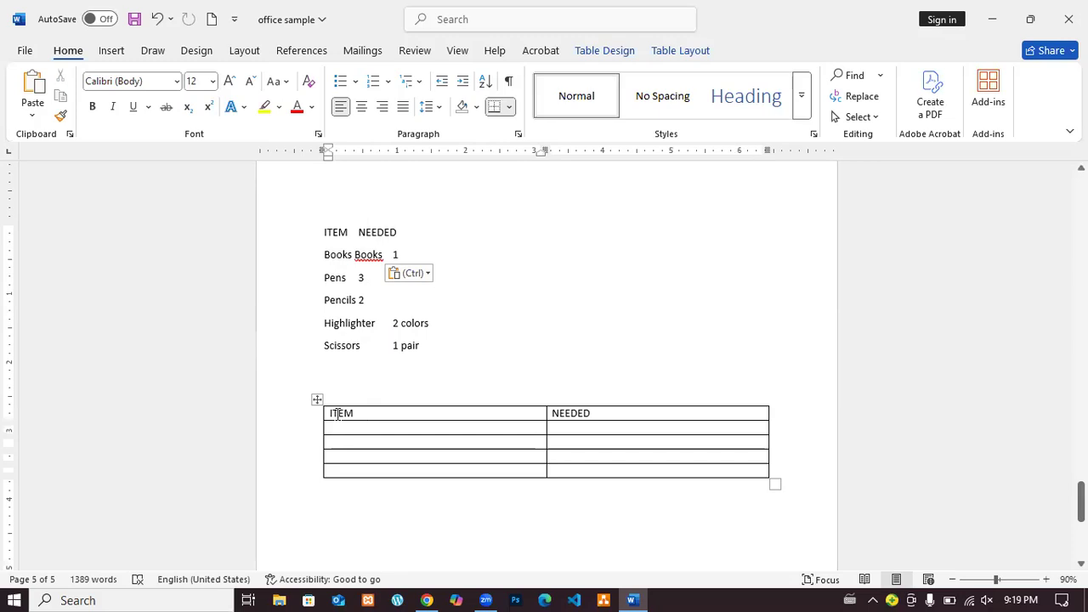
key(ctrl+v)
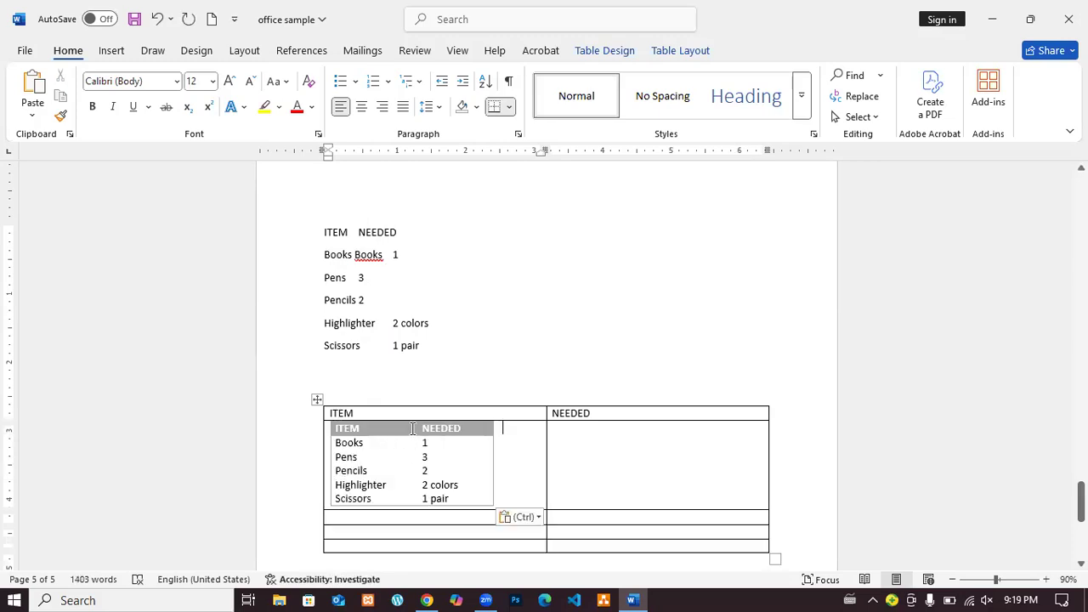
key(ctrl+z)
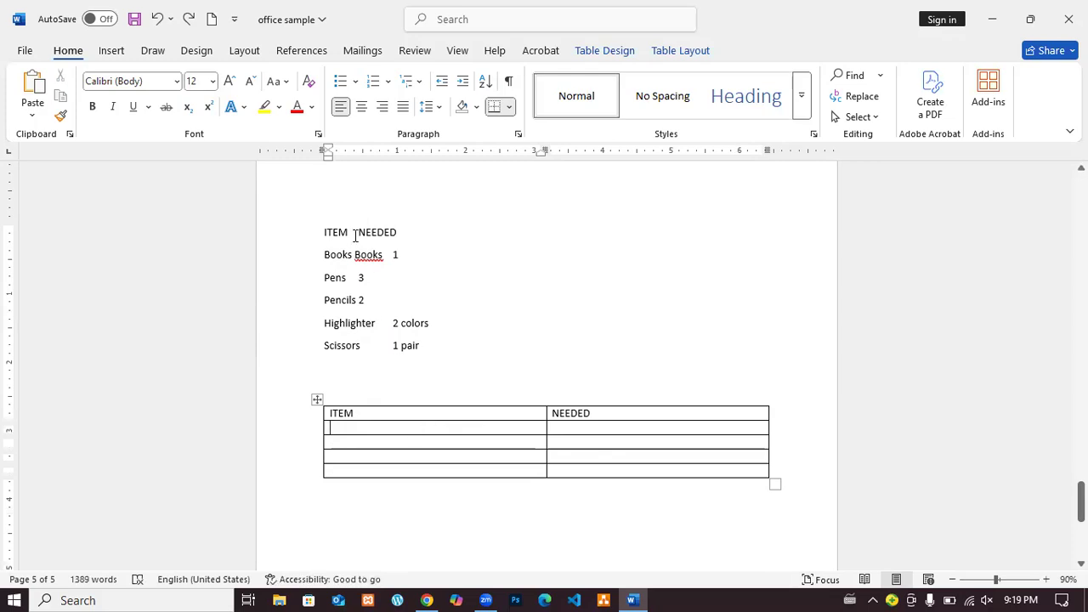
- Copy the first Books in the item list and paste it as text only into the table cell below ITEM
click(356, 255)
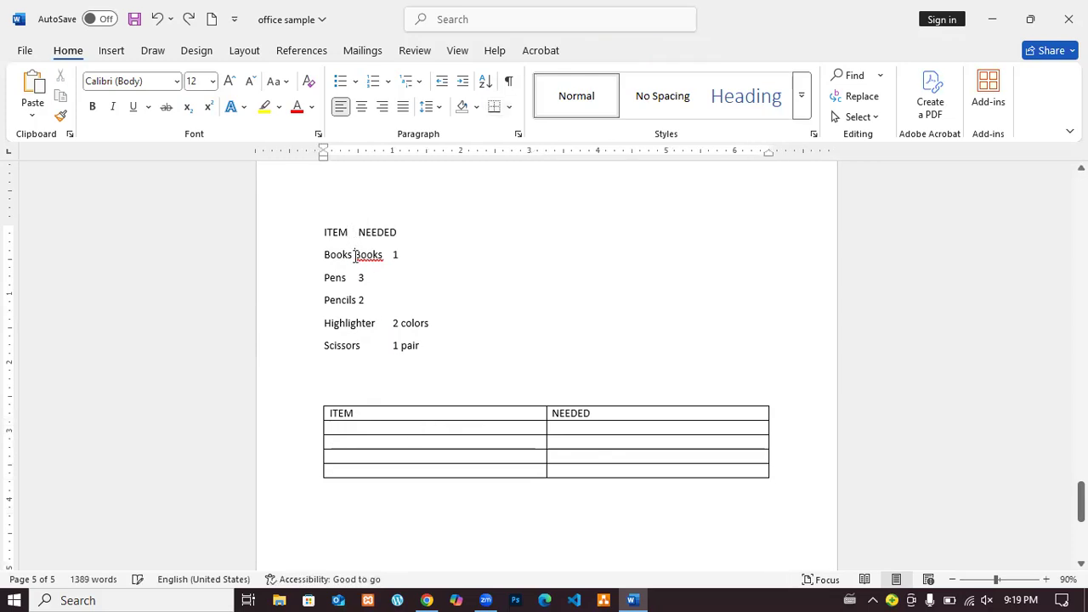
drag(355, 255, 324, 255)
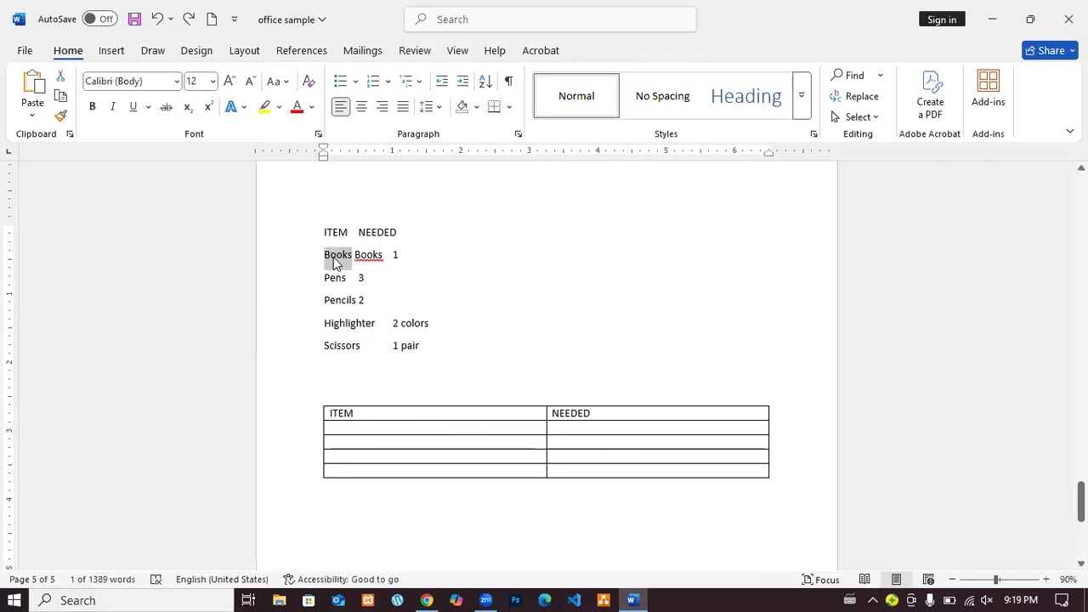
right_click(332, 256)
click(405, 314)
click(405, 427)
right_click(405, 426)
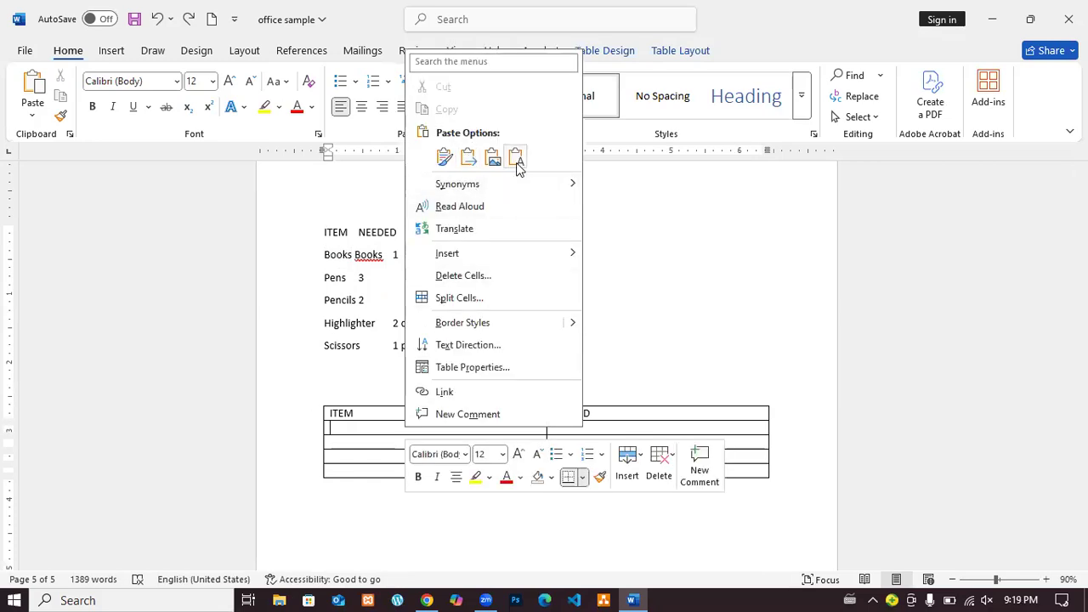
click(516, 160)
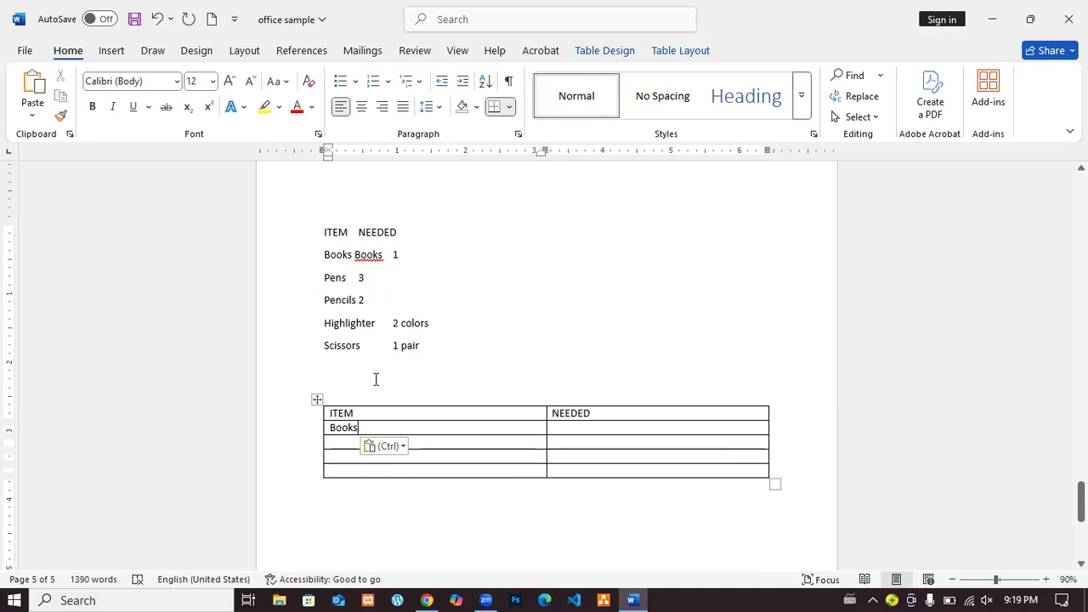
- Undo all the text entered in the table and the duplicated Books in the item list
key(ctrl+z)
key(ctrl+z)
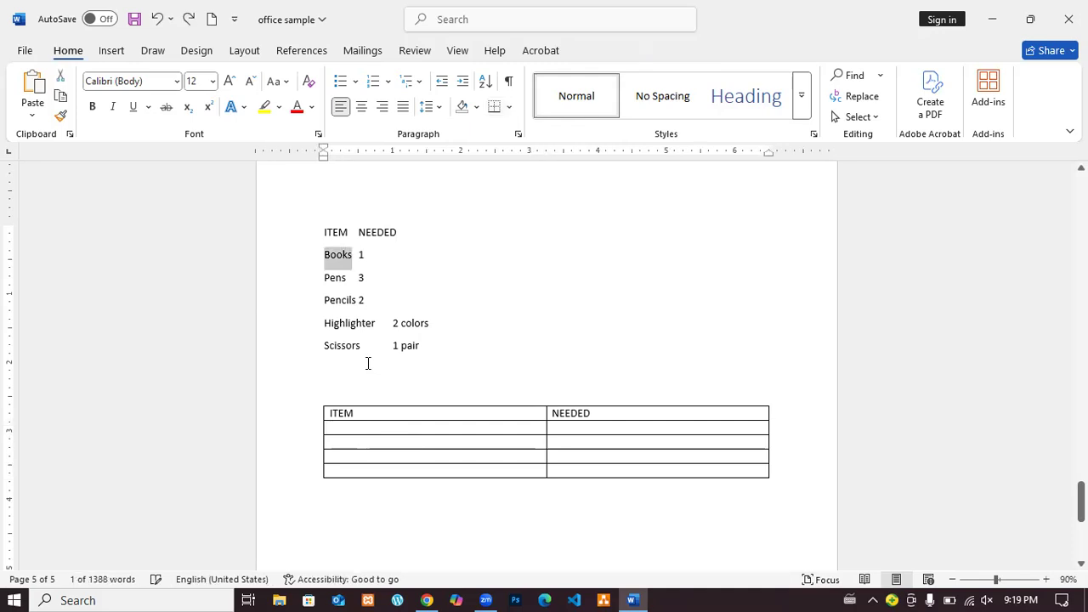
key(ctrl+z)
key(ctrl+z)
key(ctrl+z)
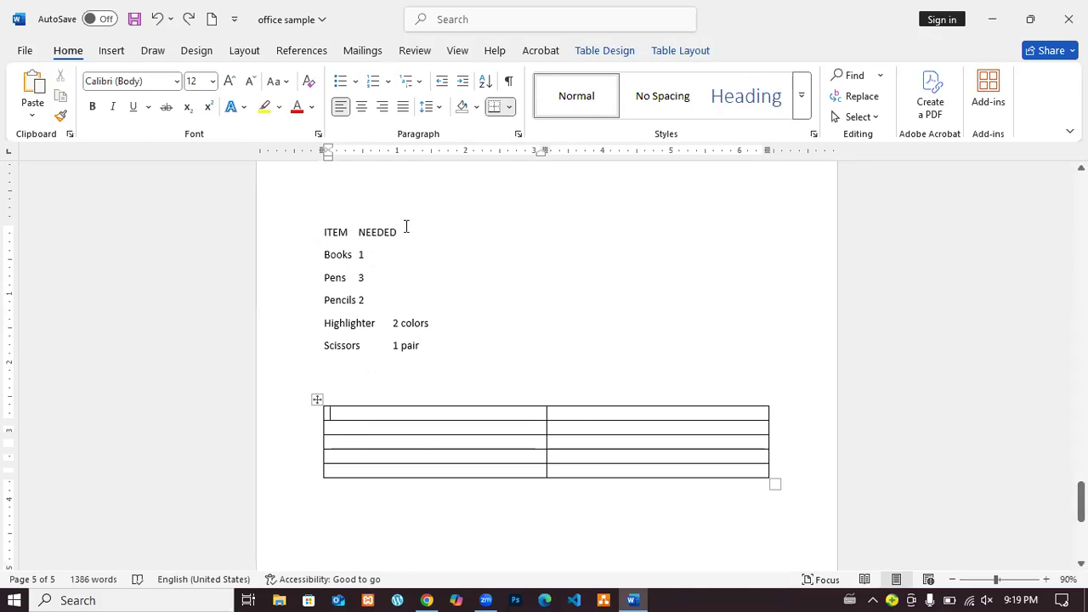
click(112, 51)
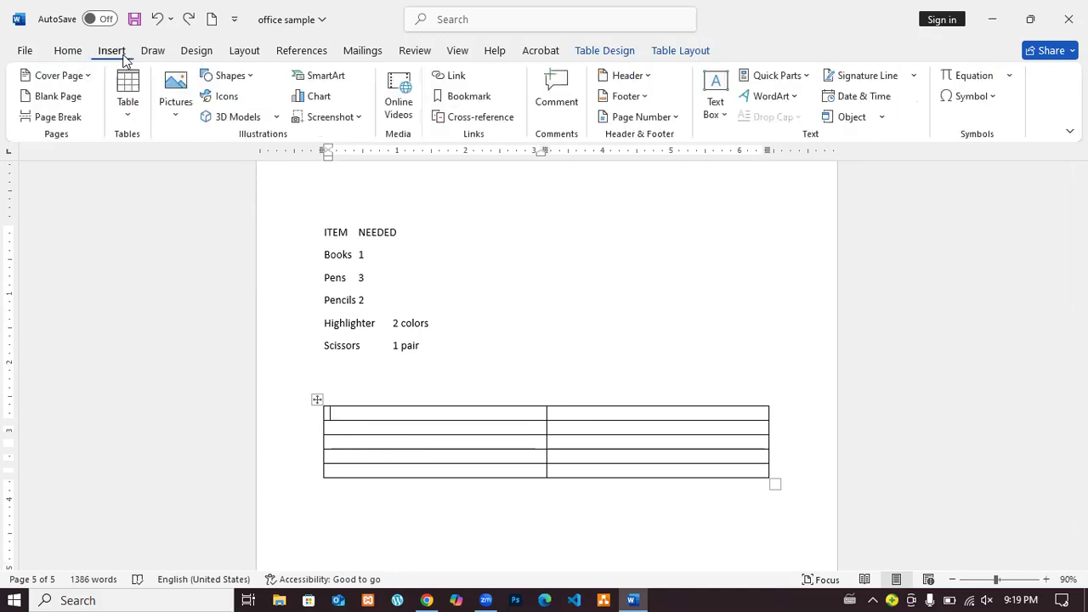
click(129, 118)
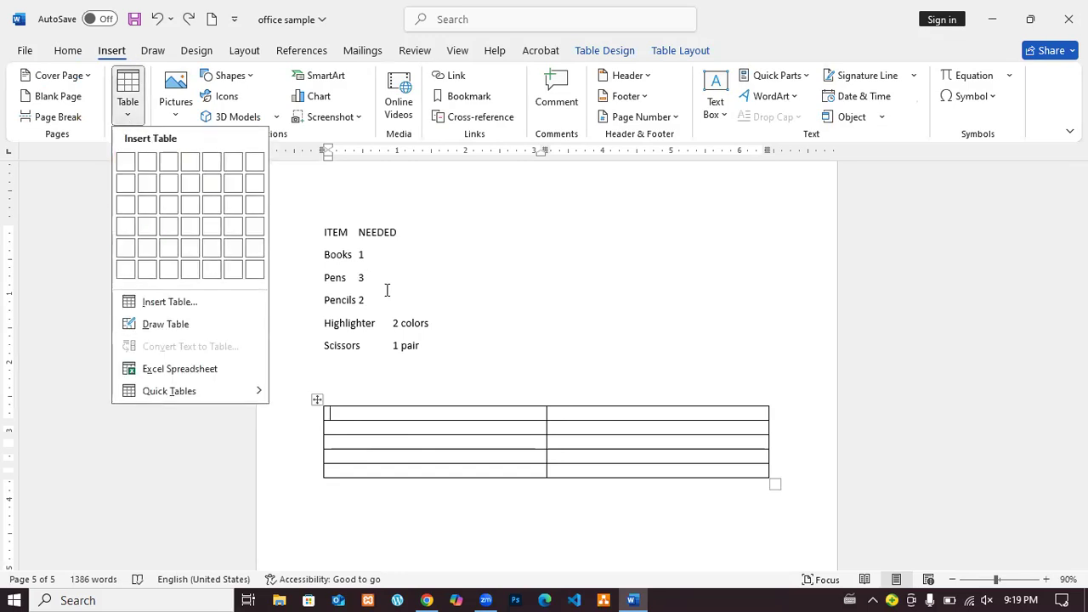
click(201, 302)
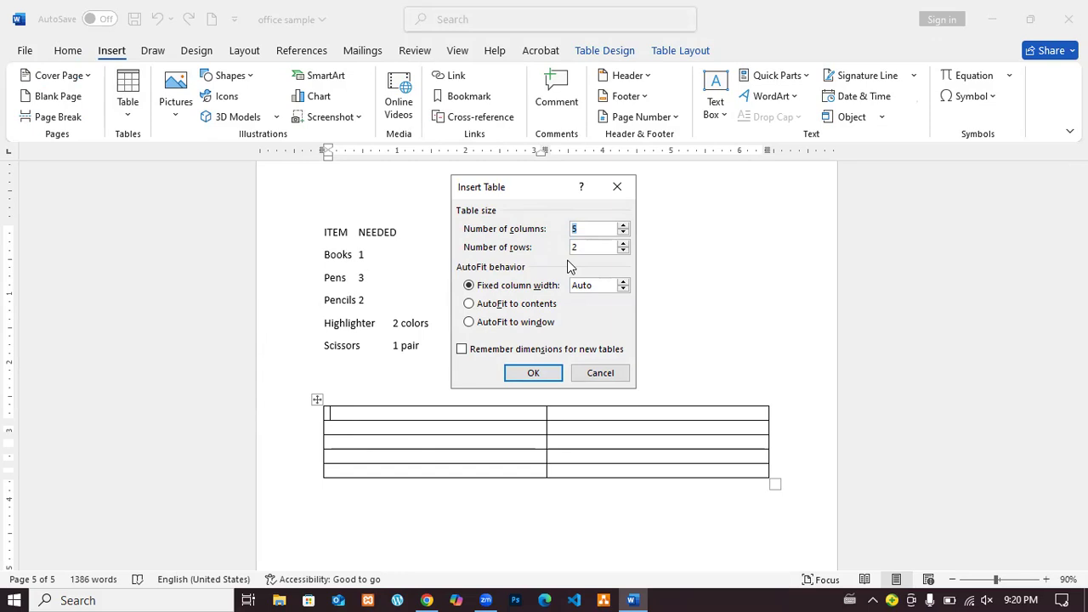
click(618, 187)
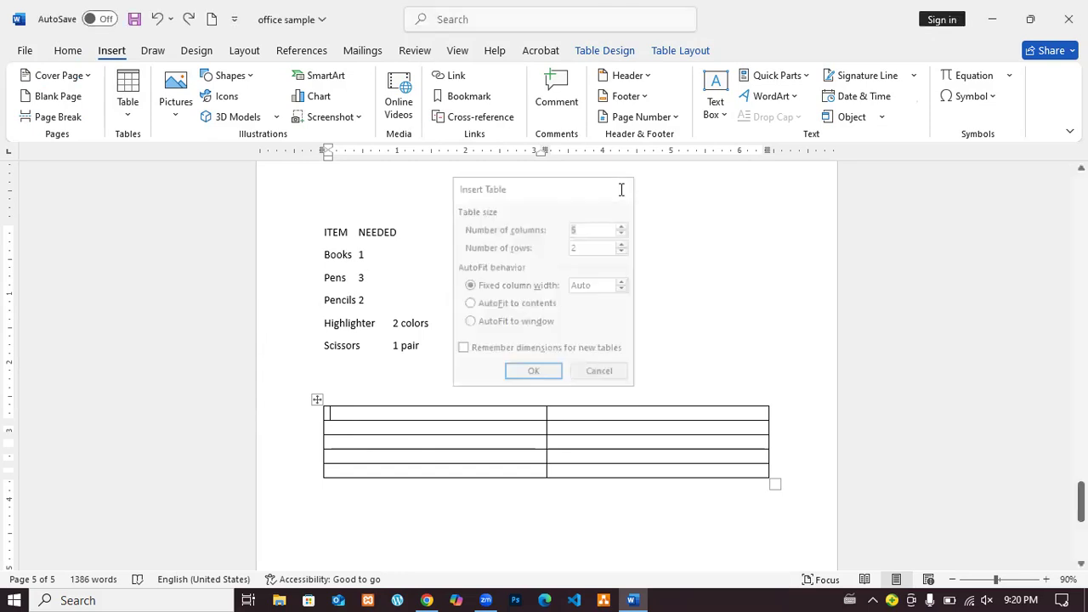
- Convert the whole item list to a two-column table separated at tabs with automatic fixed column width, and undo the conversion
click(356, 231)
drag(318, 226, 418, 352)
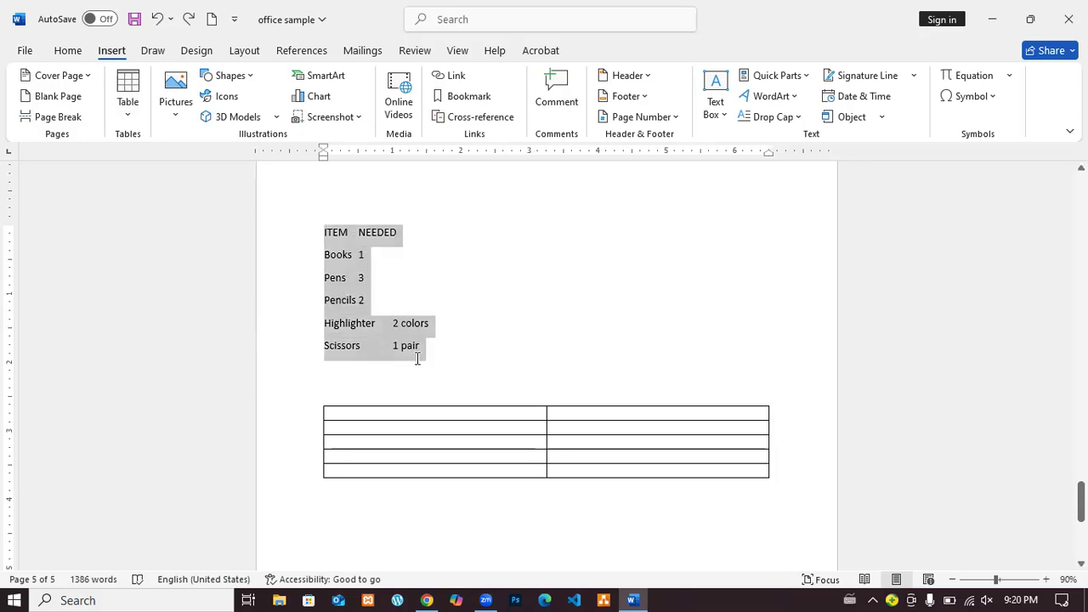
click(130, 126)
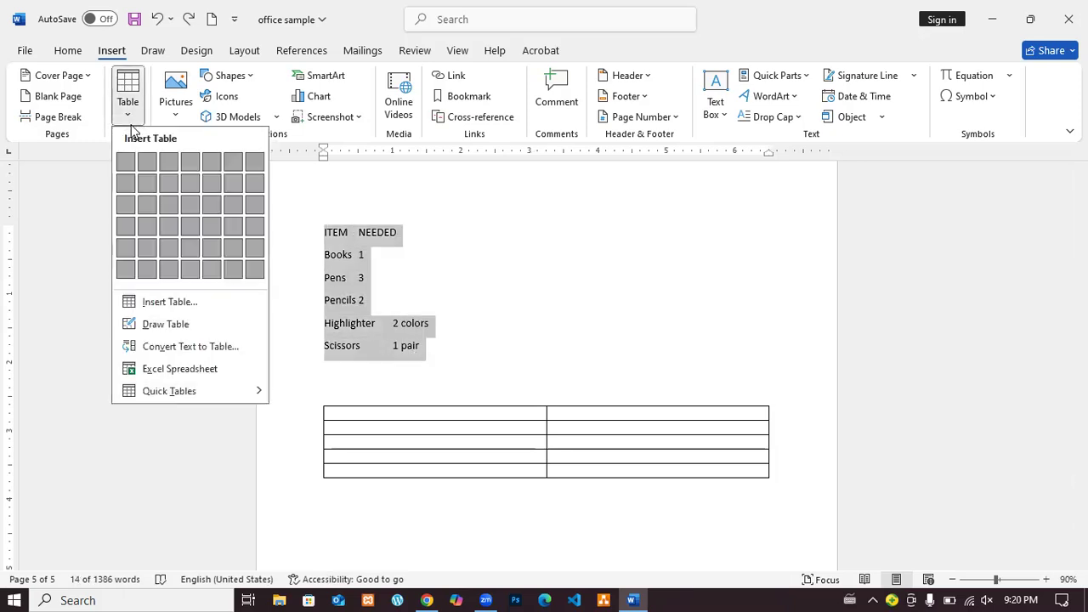
click(212, 355)
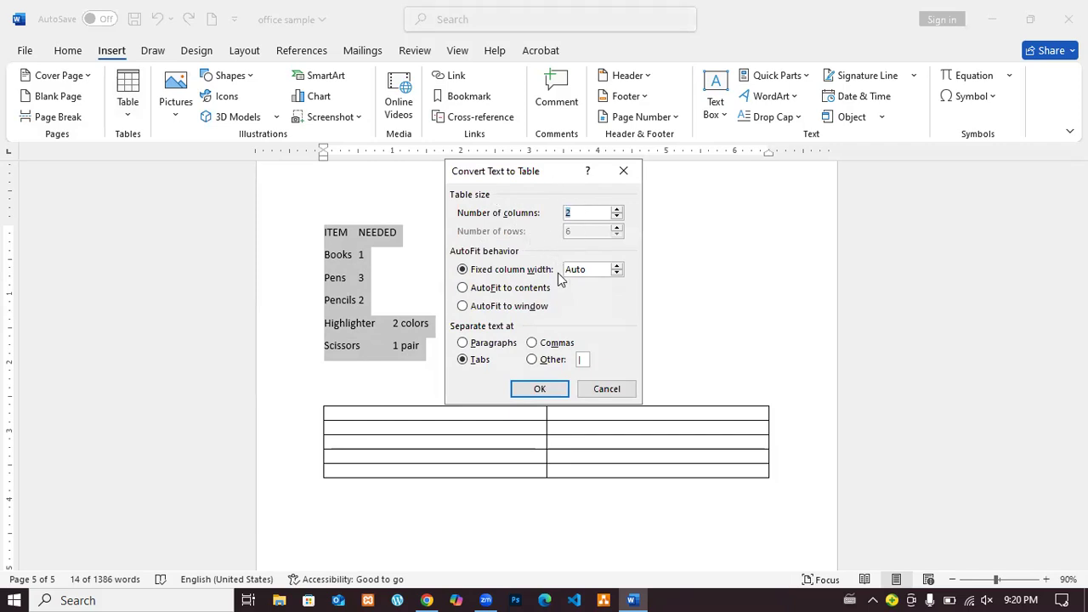
click(540, 389)
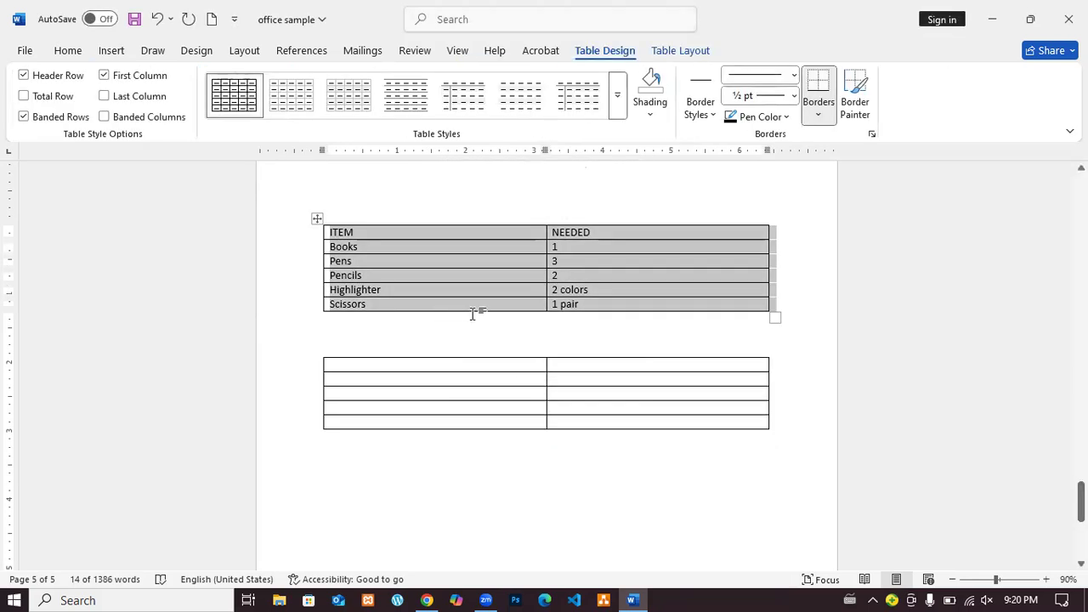
click(483, 211)
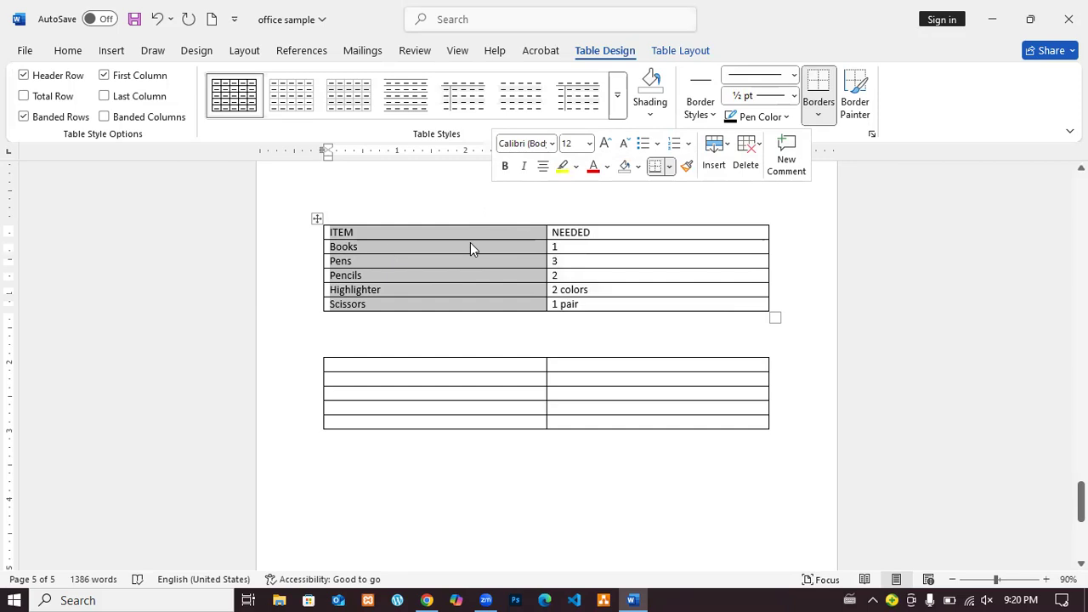
click(564, 208)
click(457, 343)
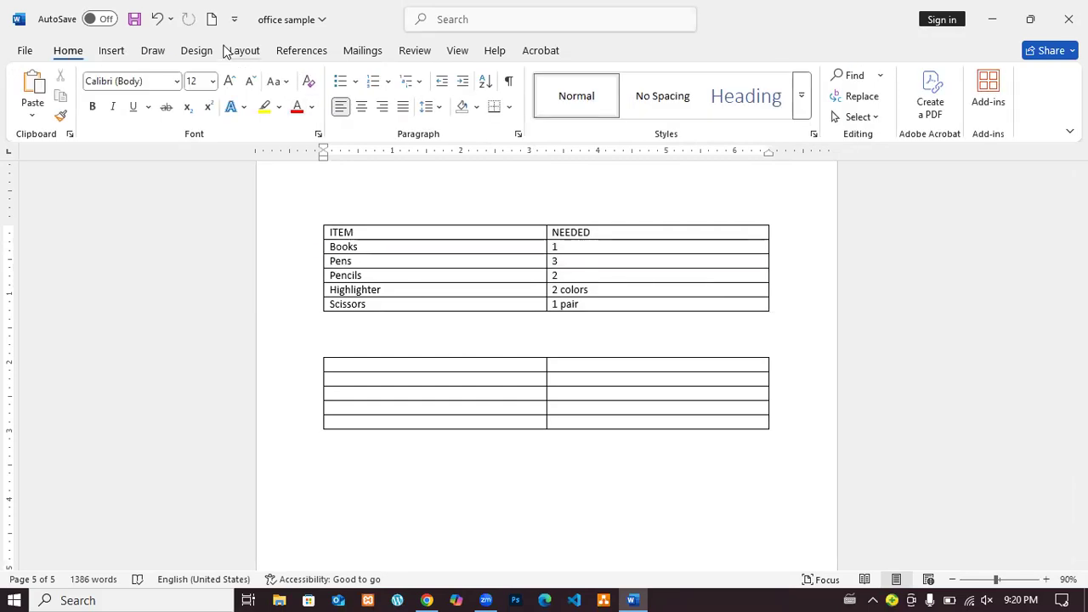
click(158, 20)
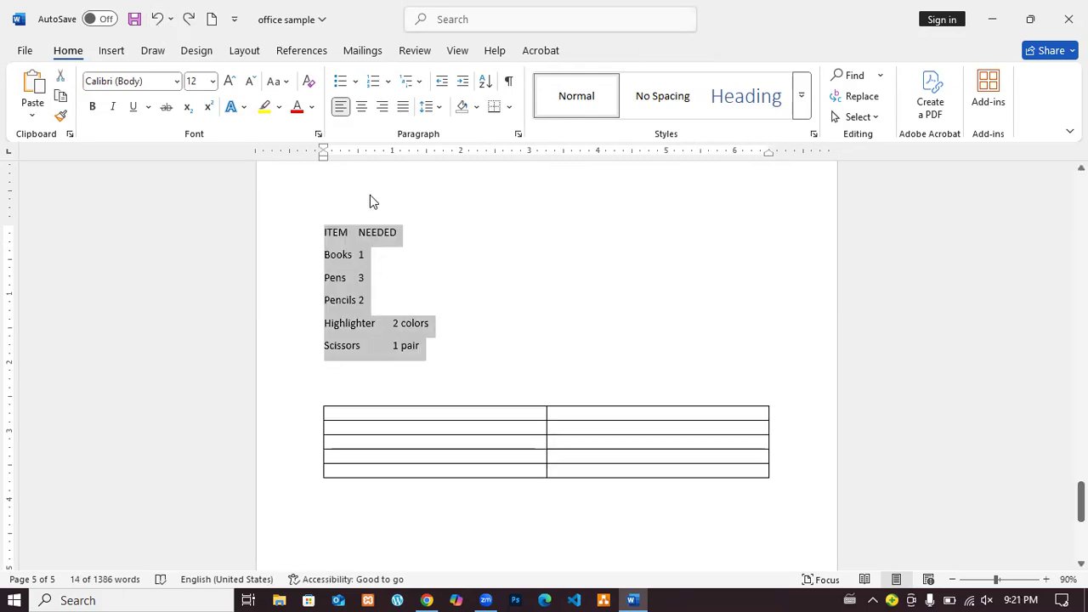
click(483, 263)
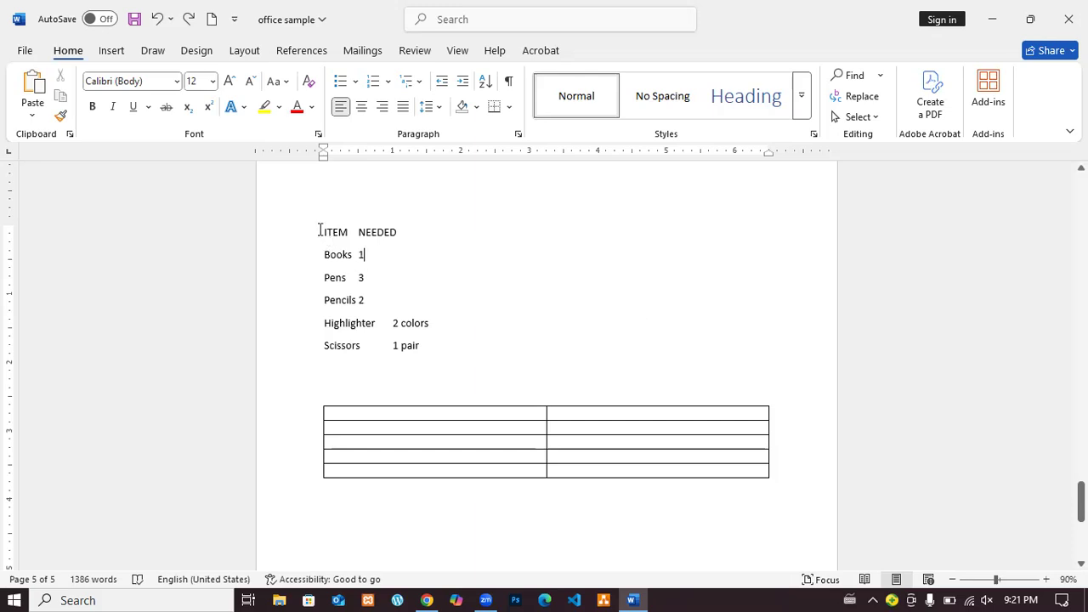
- Examine the column, AutoFit and text separator options for converting the item list to a table, without applying them
mouse_move(336, 233)
mouse_down()
mouse_move(362, 254)
mouse_move(394, 323)
mouse_move(432, 354)
mouse_up()
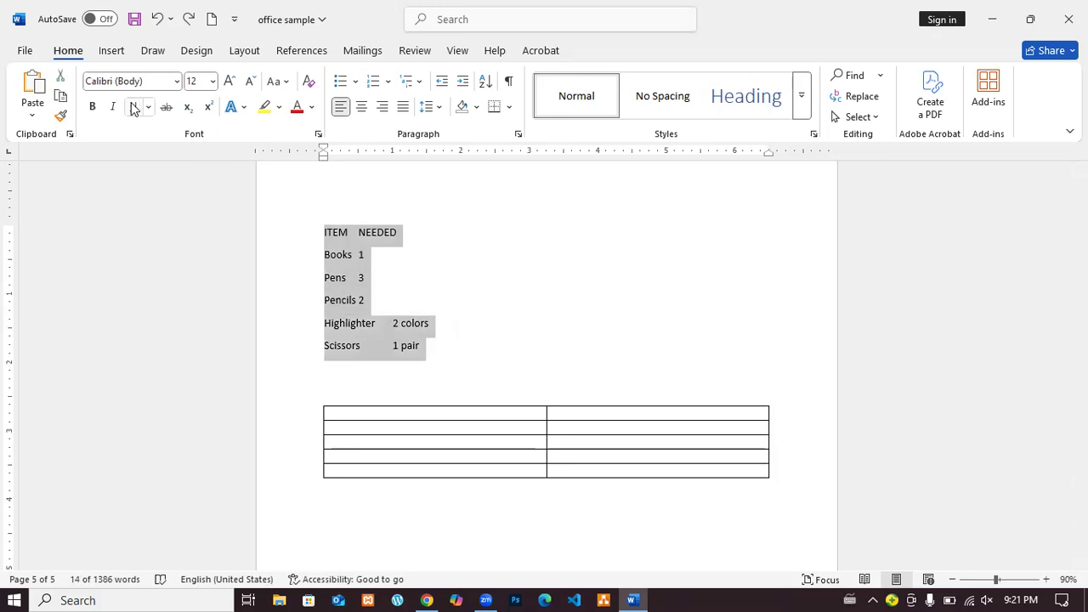
click(112, 51)
click(128, 98)
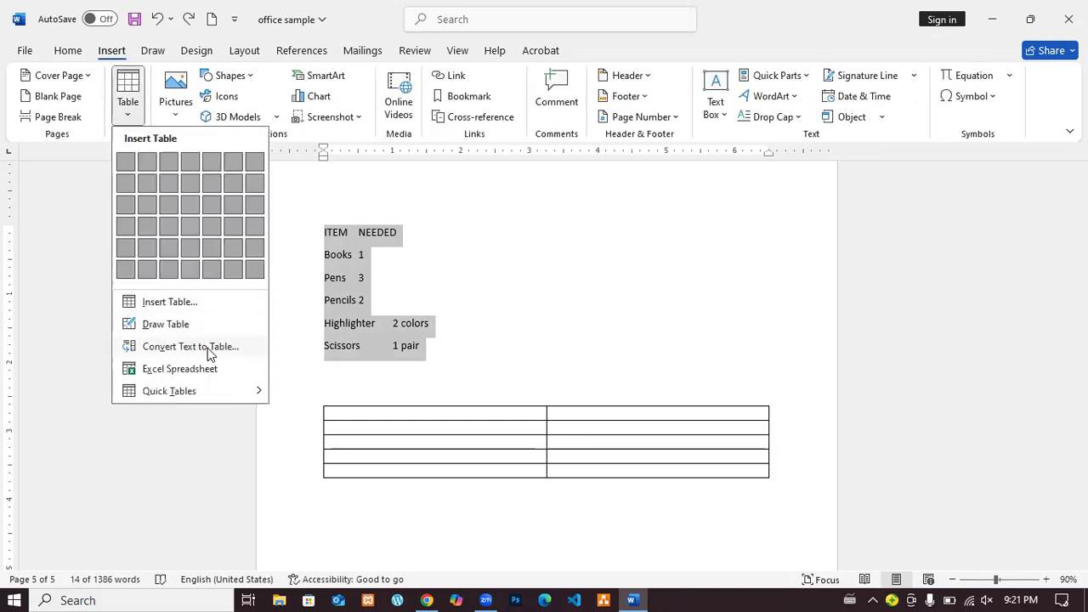
click(209, 347)
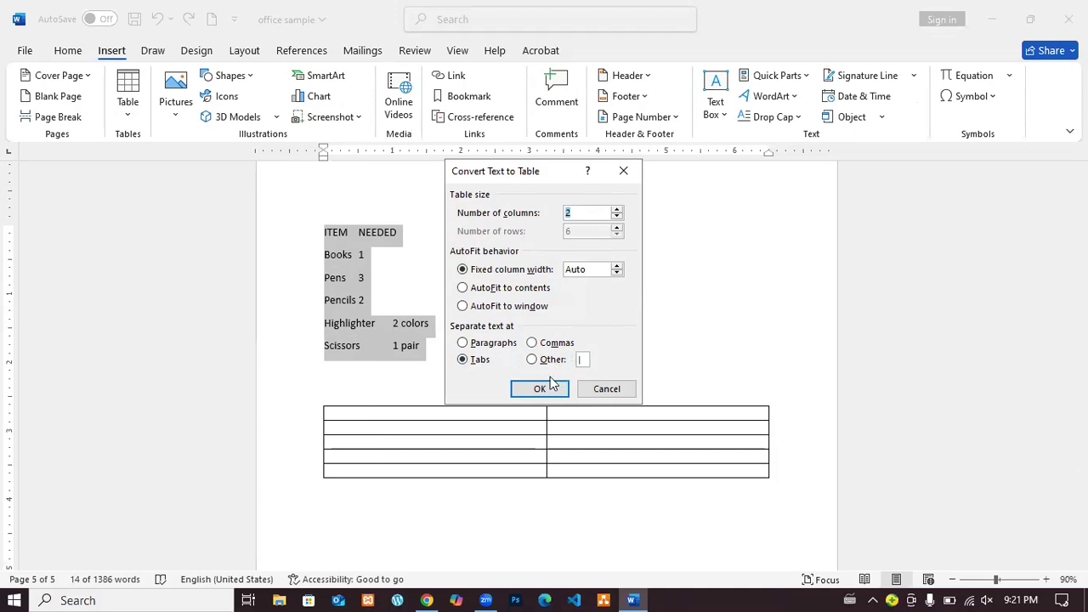
click(608, 389)
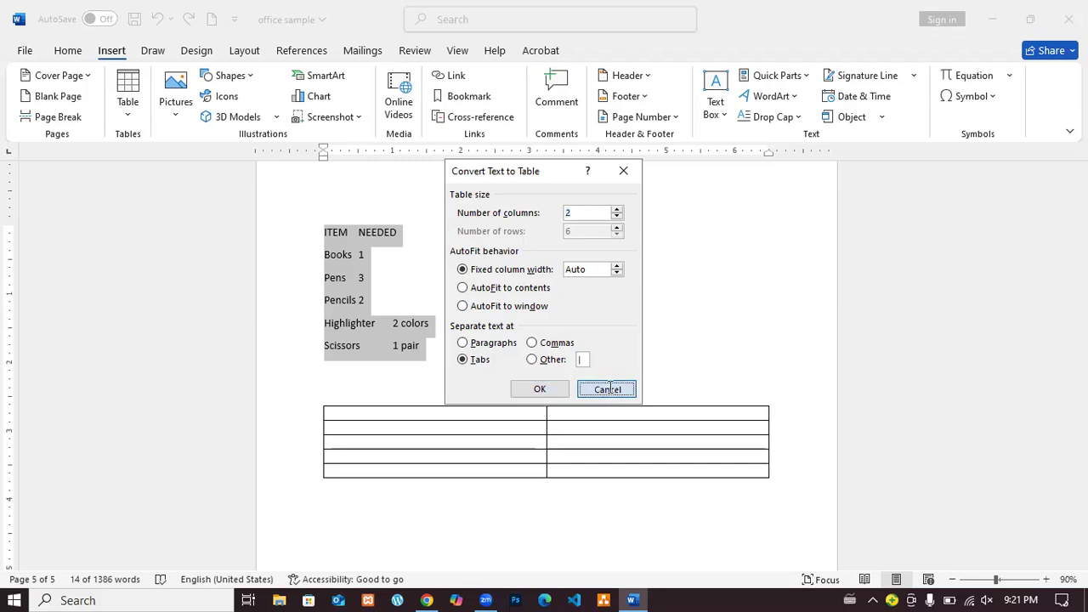
- Replace the tab between item and quantity with a comma in all six lines of the item list
click(356, 233)
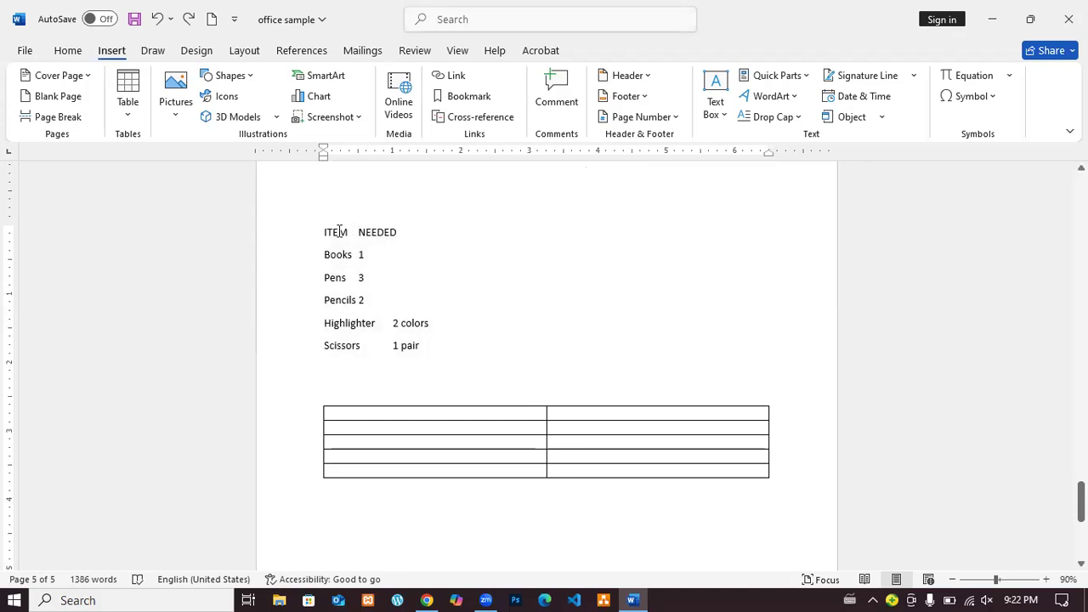
key(BackSpace)
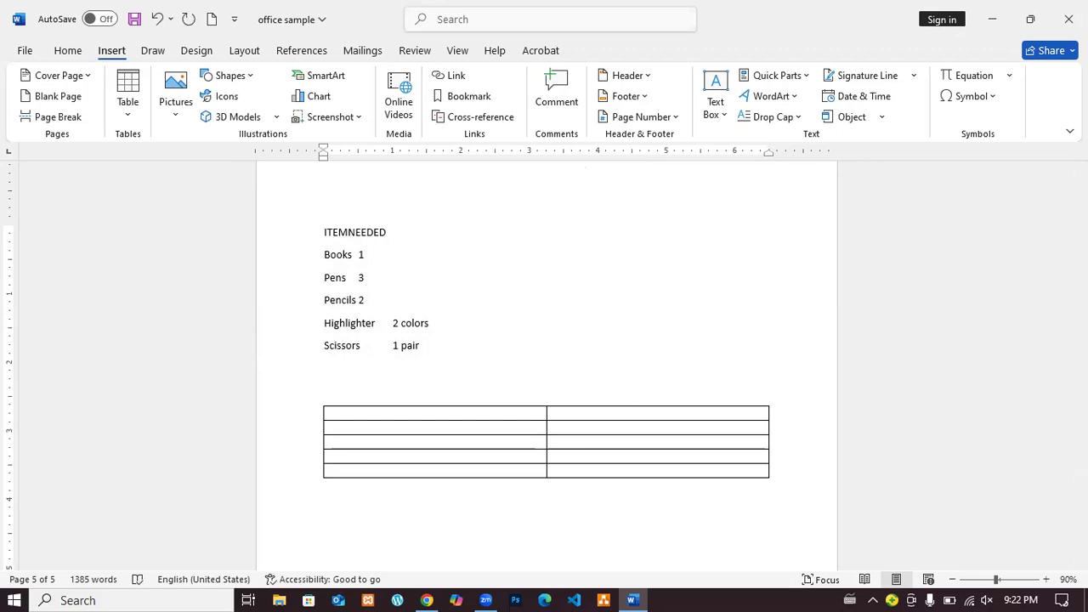
text(,)
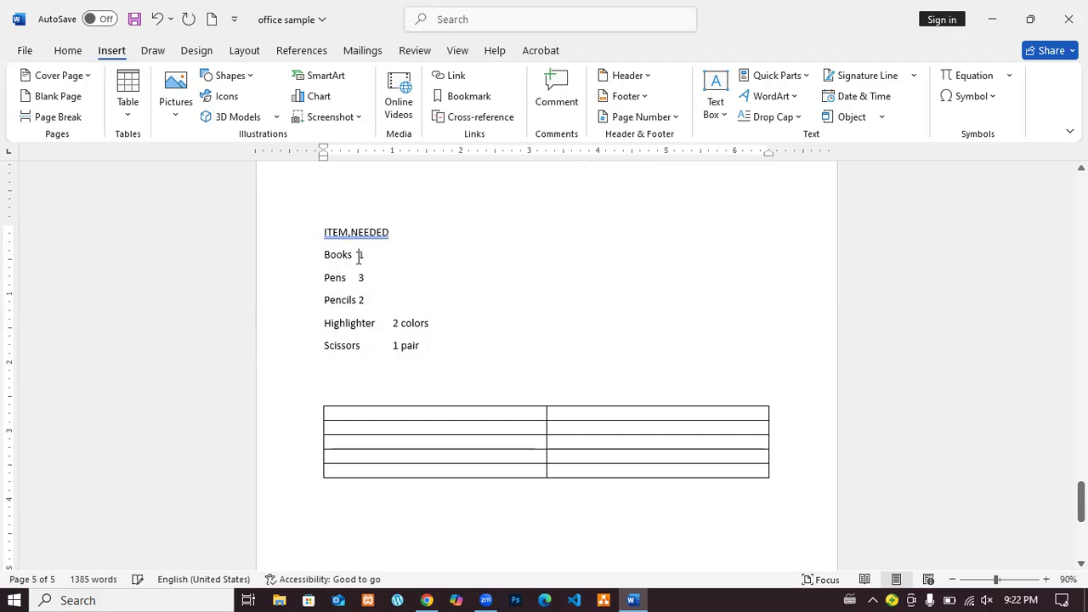
key(BackSpace)
text(,)
click(360, 276)
key(BackSpace)
text(,)
click(392, 299)
key(BackSpace)
key(BackSpace)
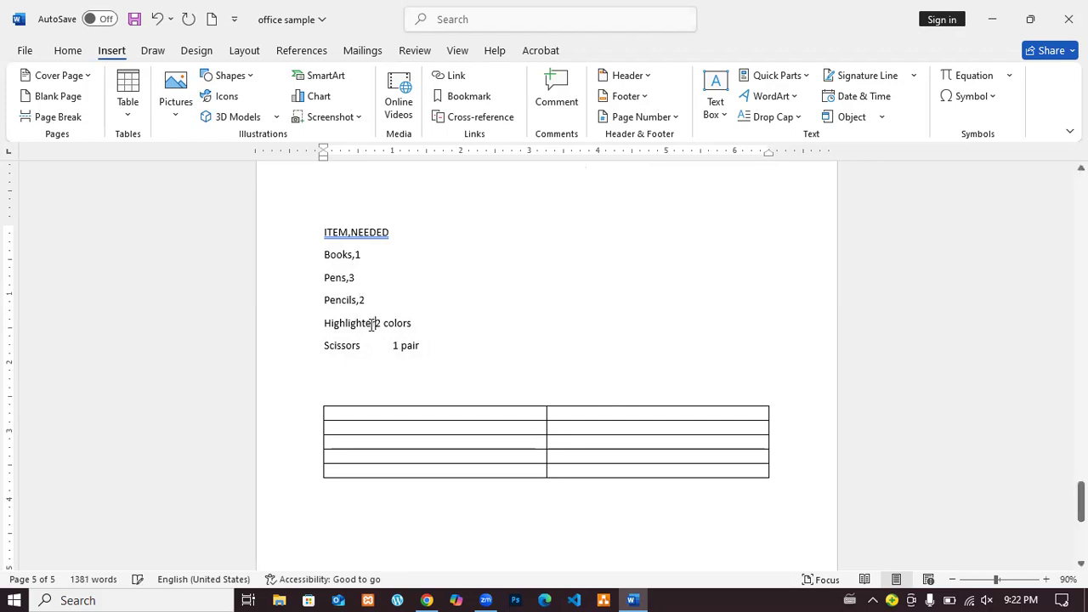
text(,)
click(393, 345)
key(BackSpace)
text(,)
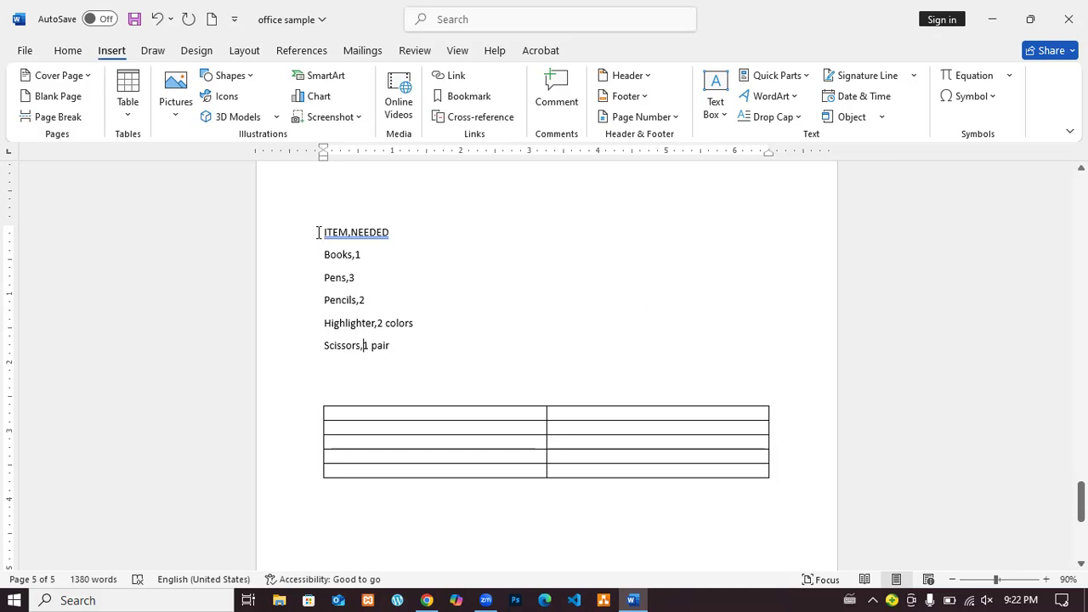
- Convert the whole item list to a two-column table with text separated at commas and automatic fixed column width
drag(318, 232, 393, 359)
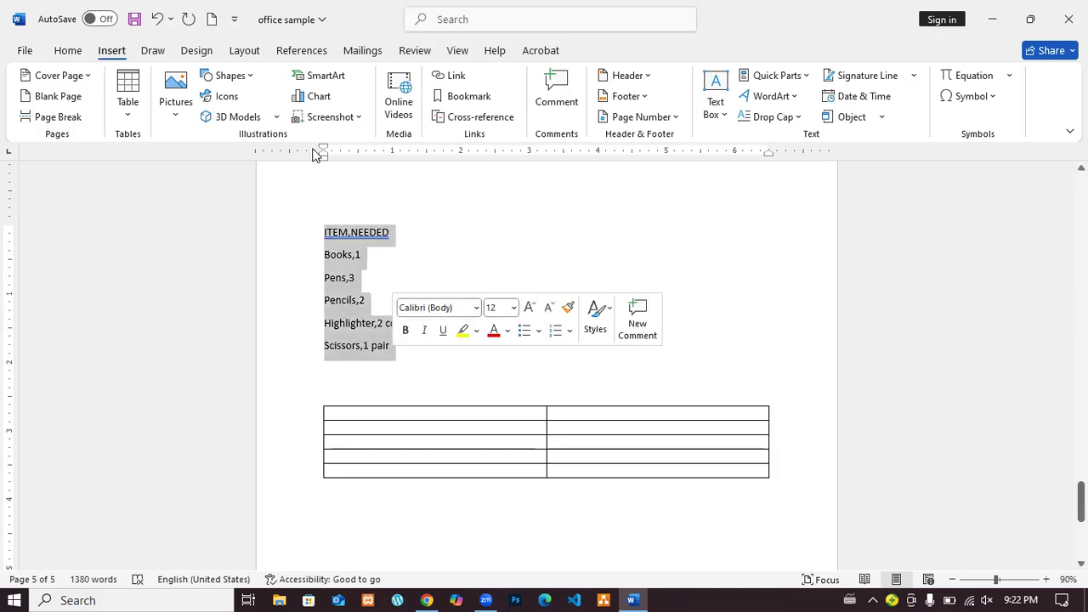
click(132, 110)
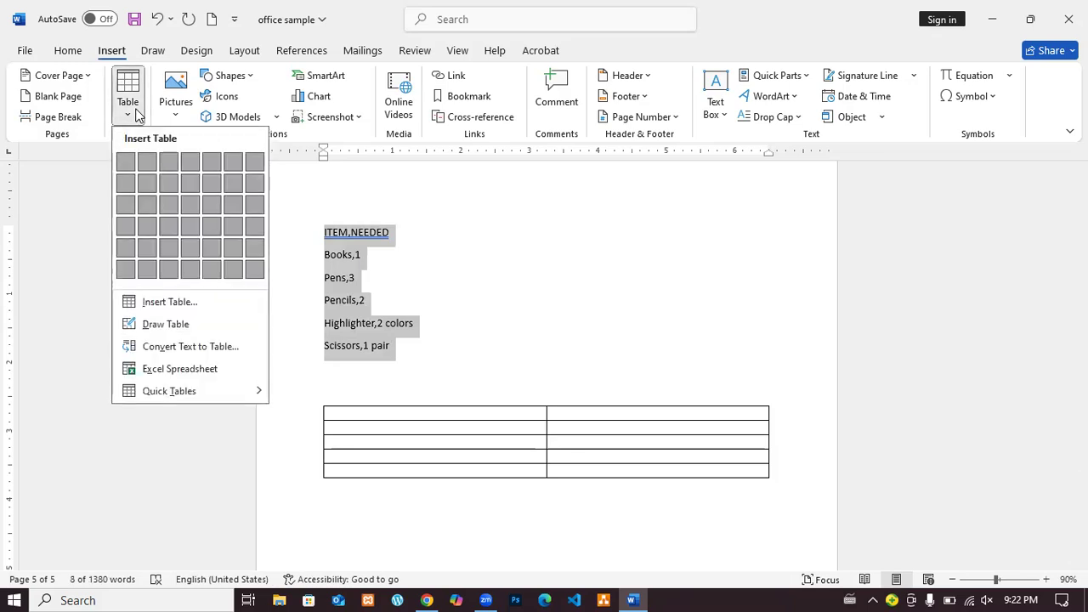
click(198, 347)
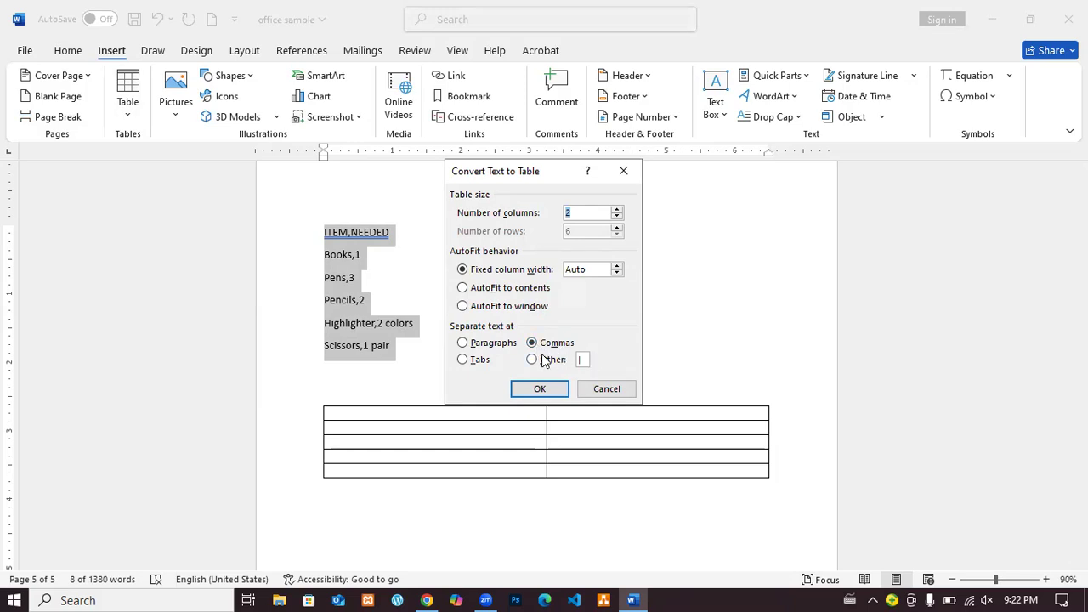
click(541, 389)
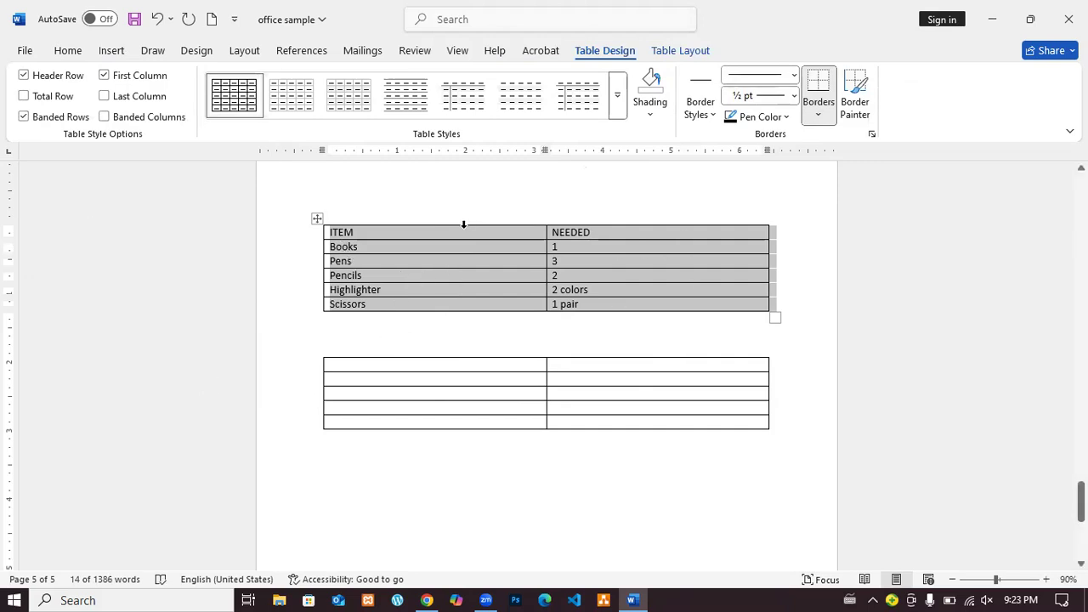
- Apply the black Grid Table 5 Dark style to the item table and replace it with the green Grid Table 5 Dark - Accent 6
click(457, 281)
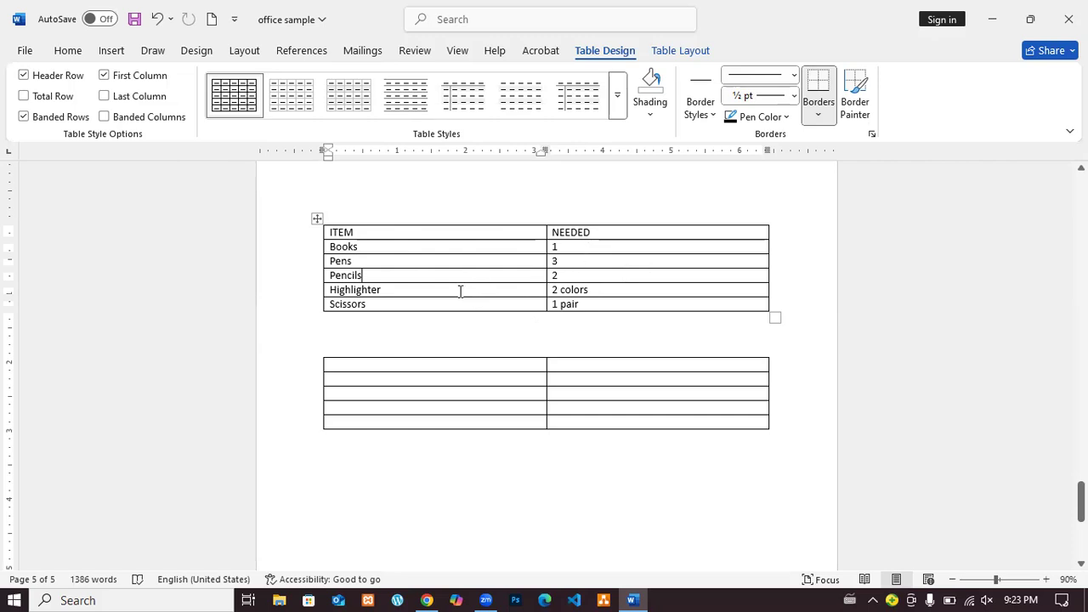
click(617, 102)
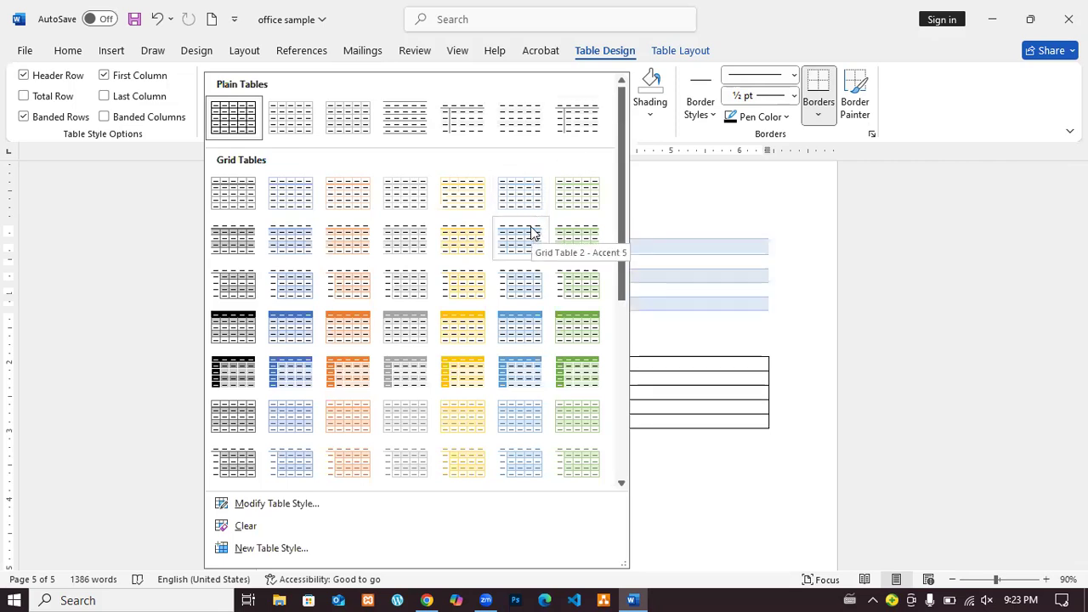
click(223, 372)
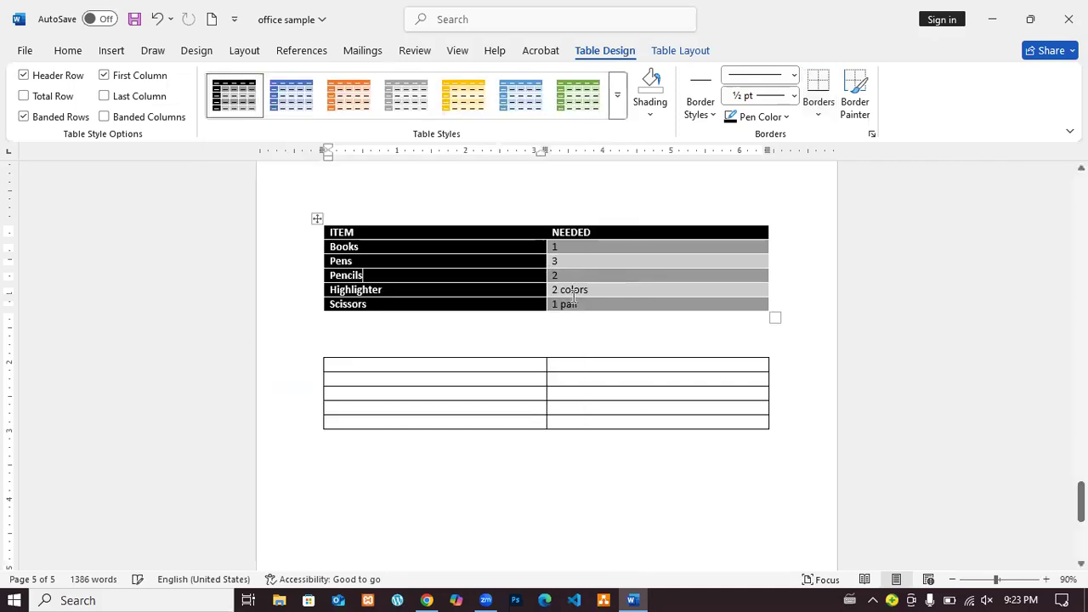
click(619, 101)
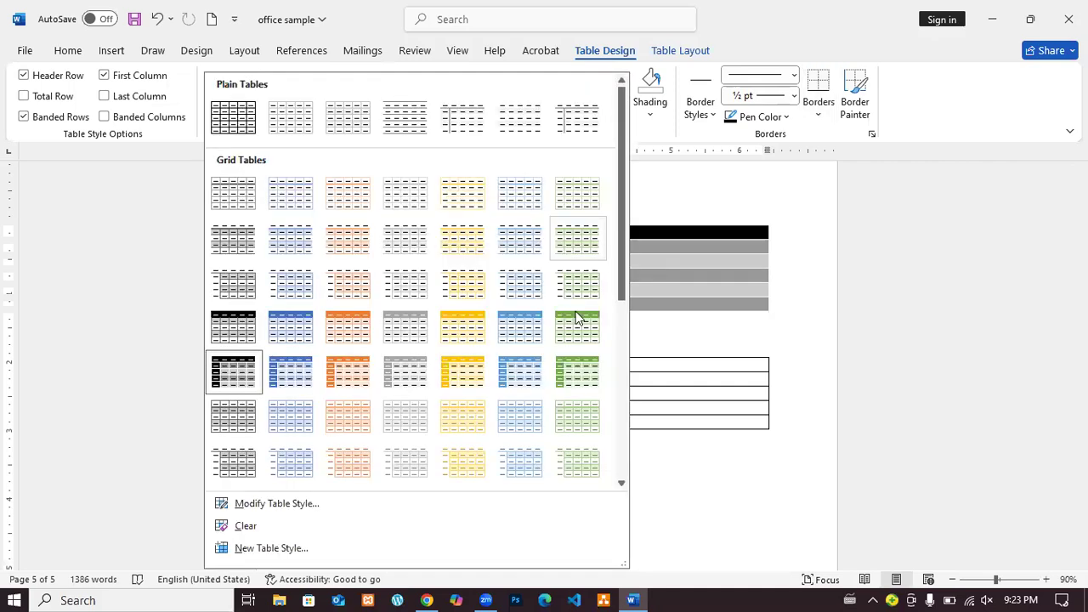
click(565, 360)
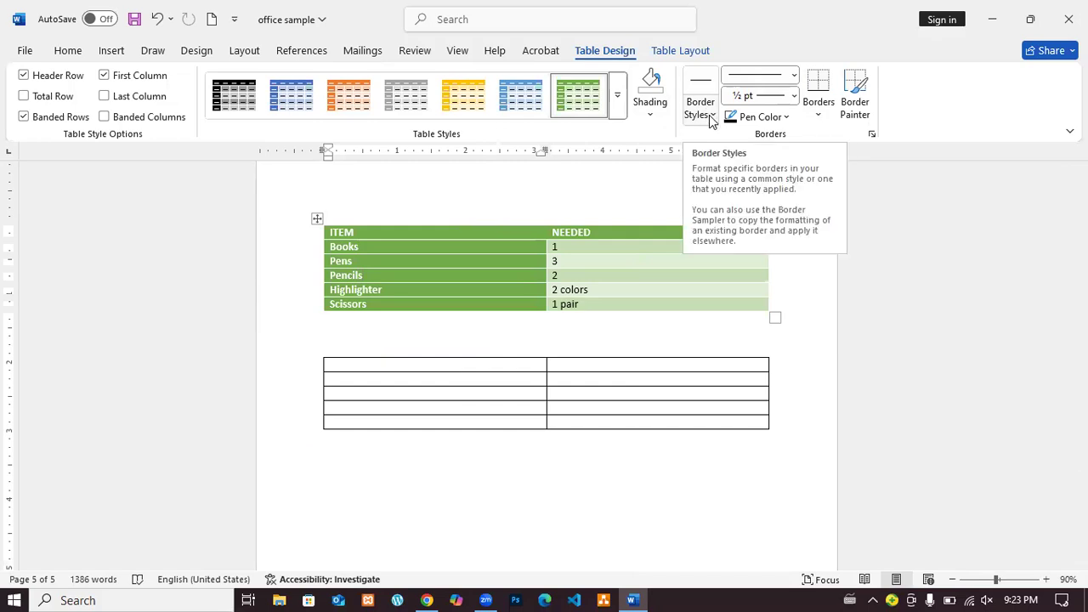
- Choose a blue double-line ½ pt border style and shade the whole item table dark gray
click(709, 115)
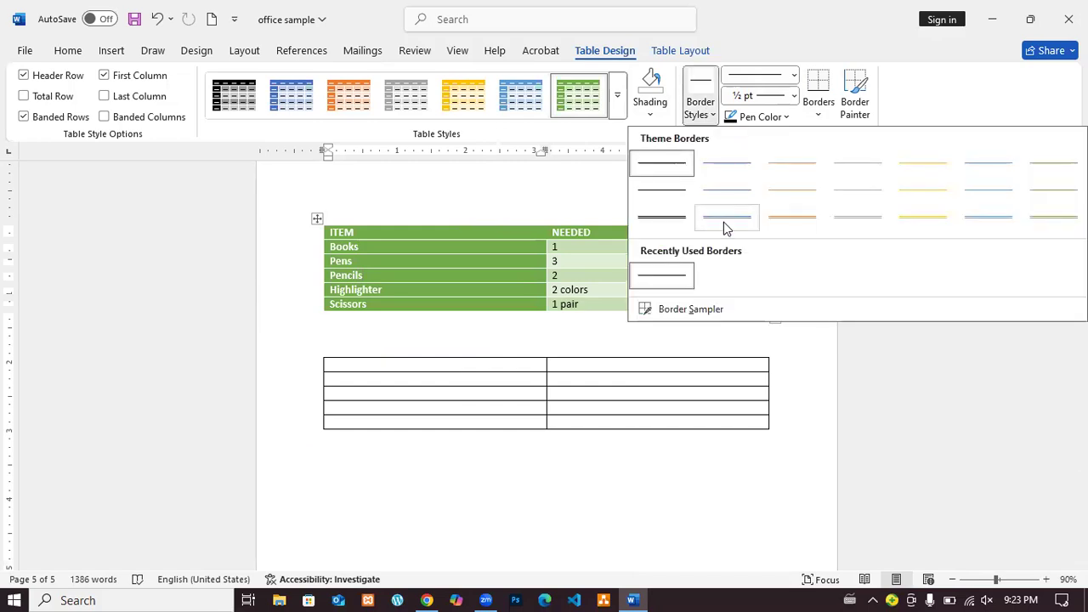
click(724, 219)
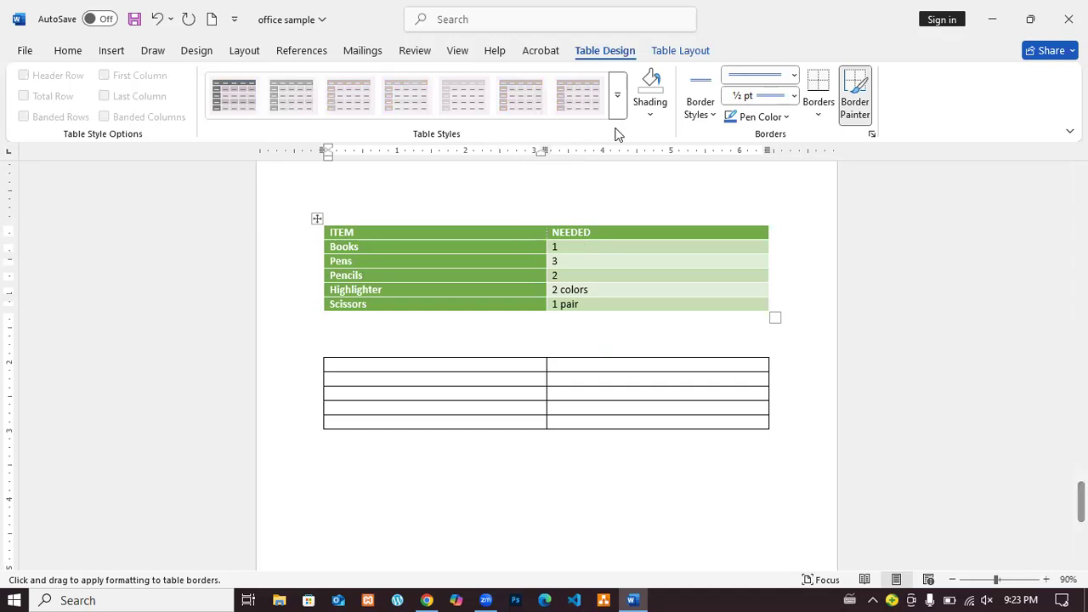
click(647, 115)
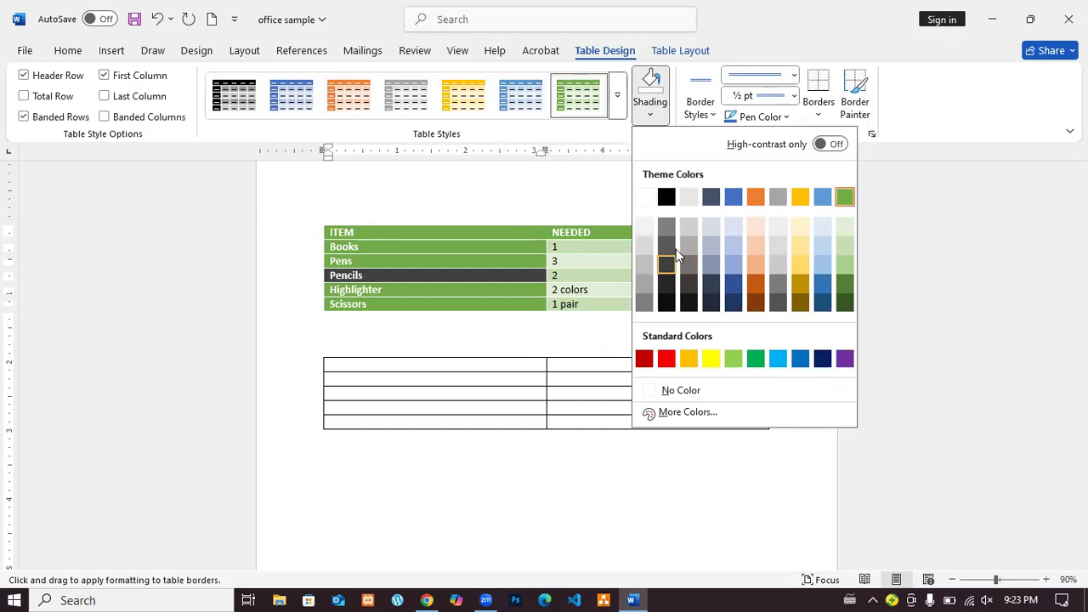
click(320, 221)
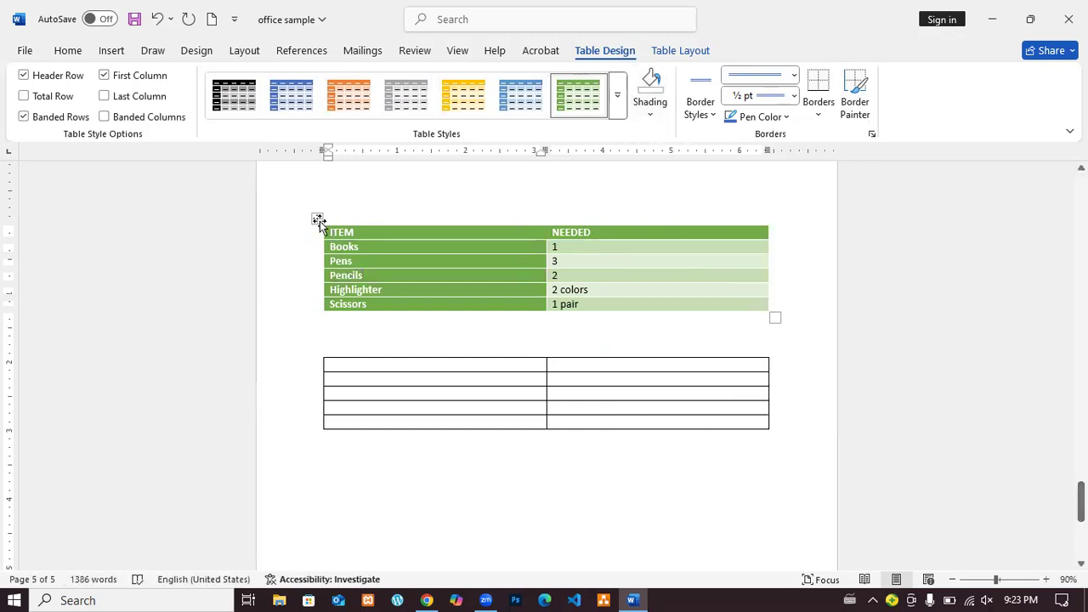
click(319, 220)
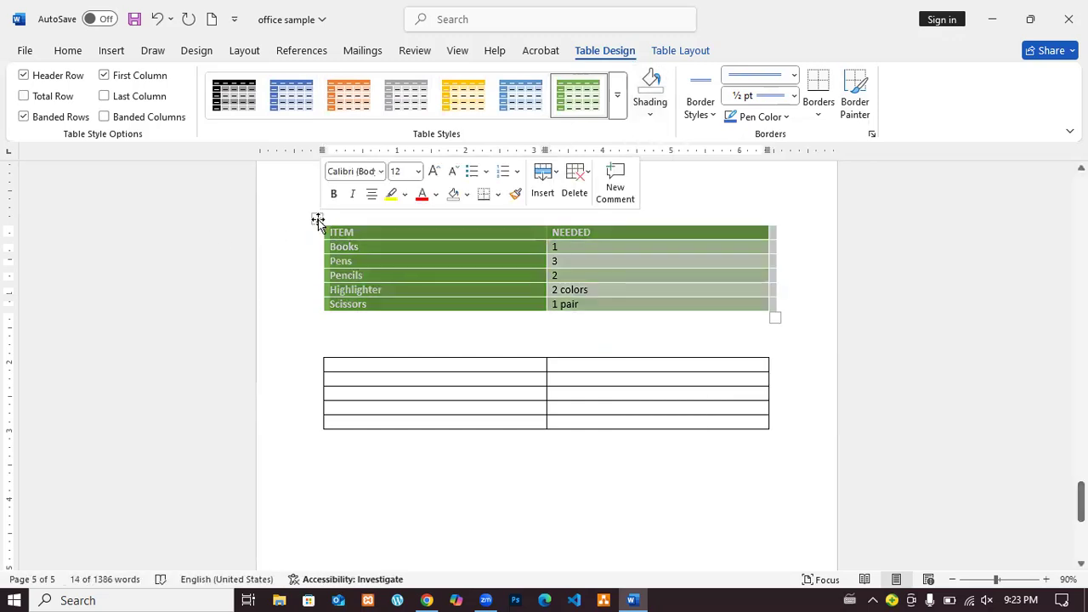
click(650, 114)
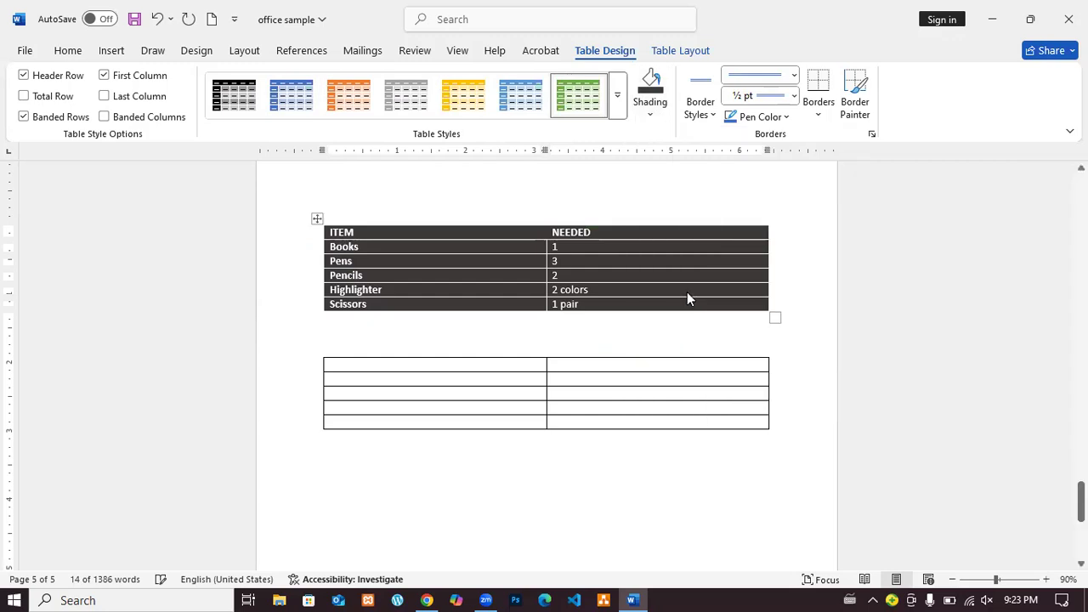
click(687, 298)
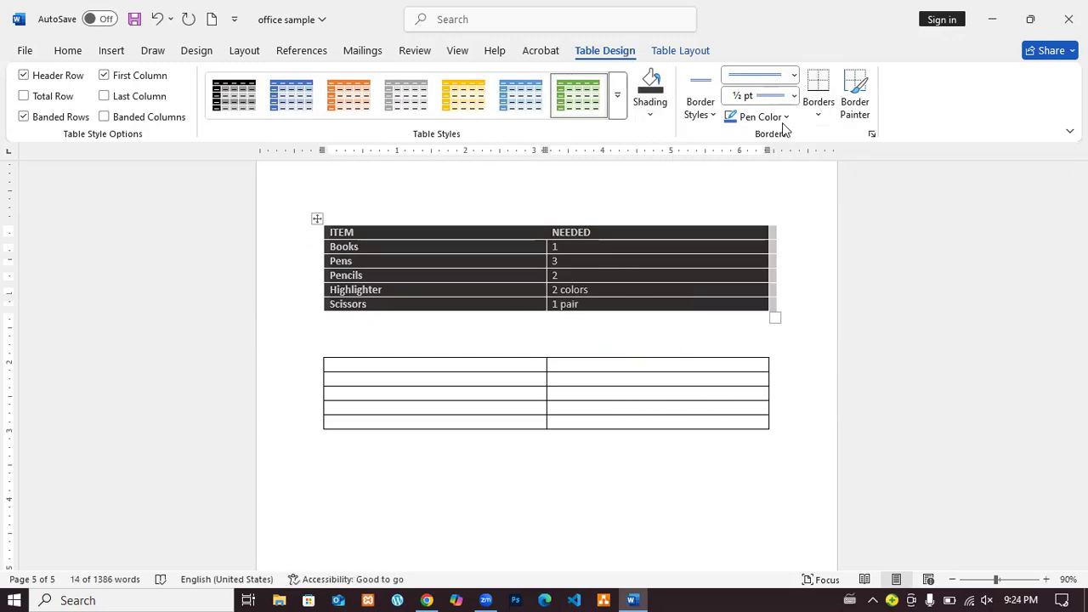
- Apply the blue double-line border to all borders of the item table
click(814, 119)
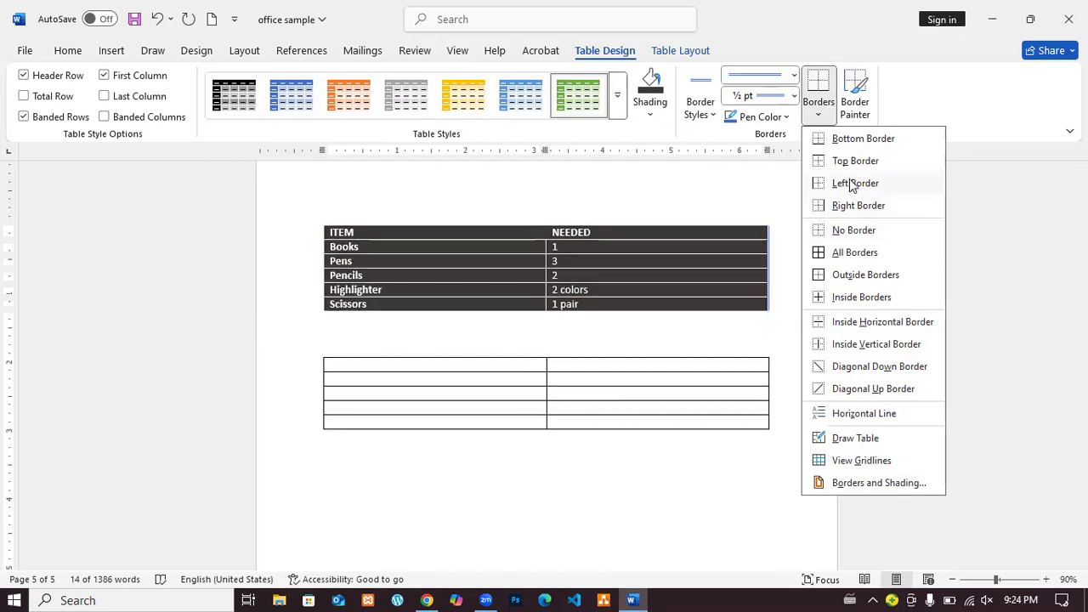
click(852, 253)
click(242, 116)
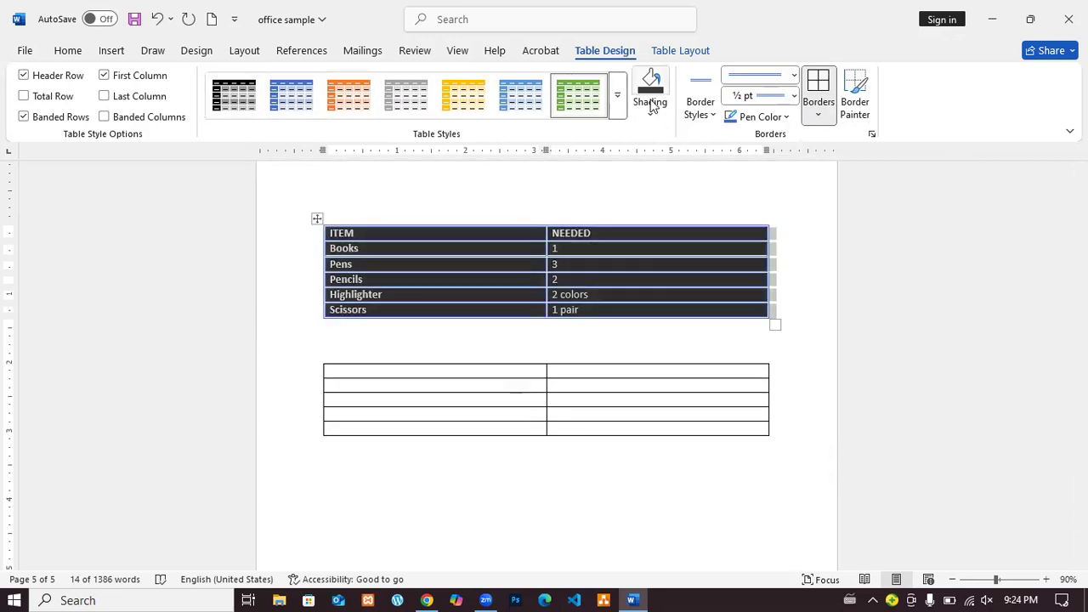
- Modify the Grid Table 5 Dark - Accent 6 style to use the Algerian font for the whole table, only in this document
click(617, 110)
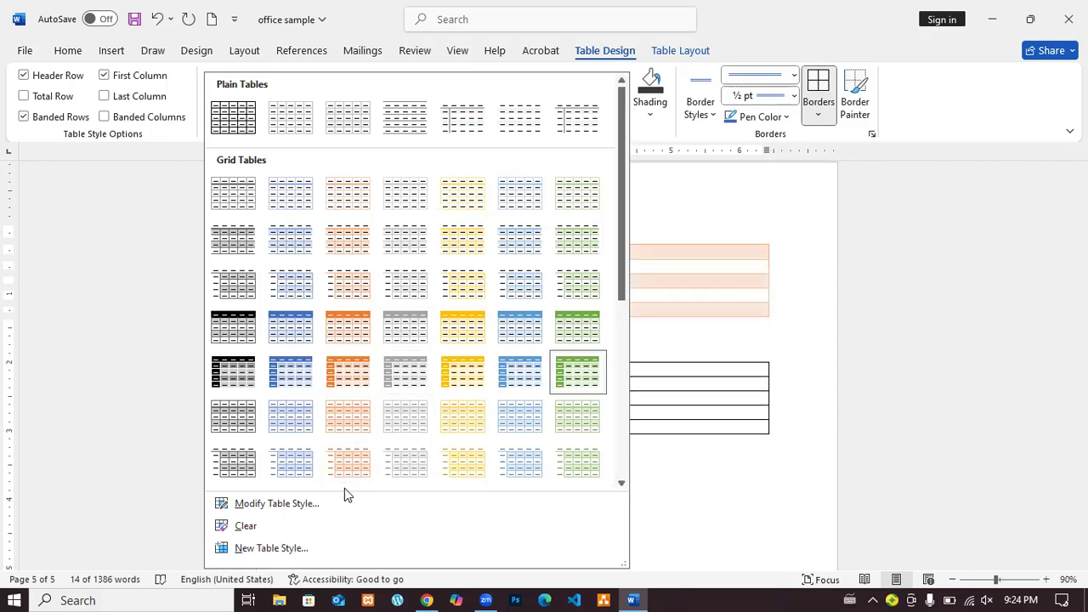
click(296, 503)
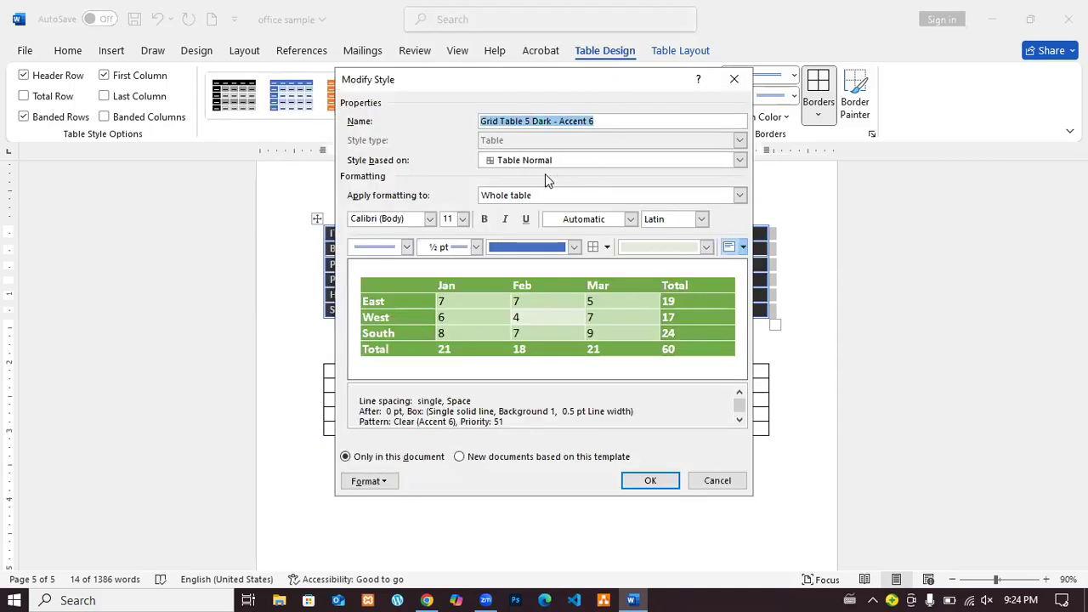
click(430, 218)
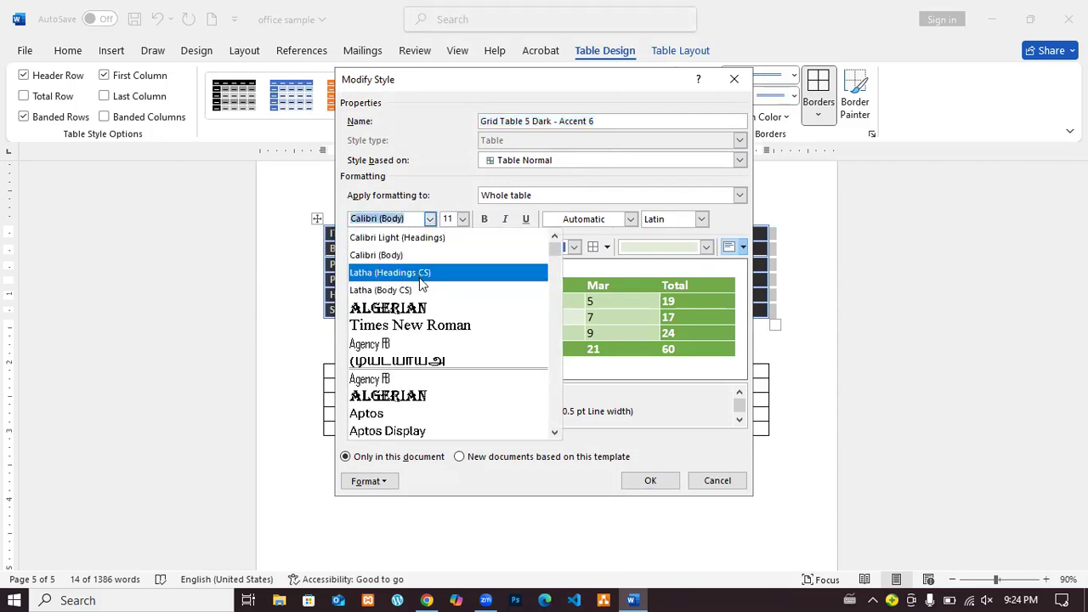
click(419, 309)
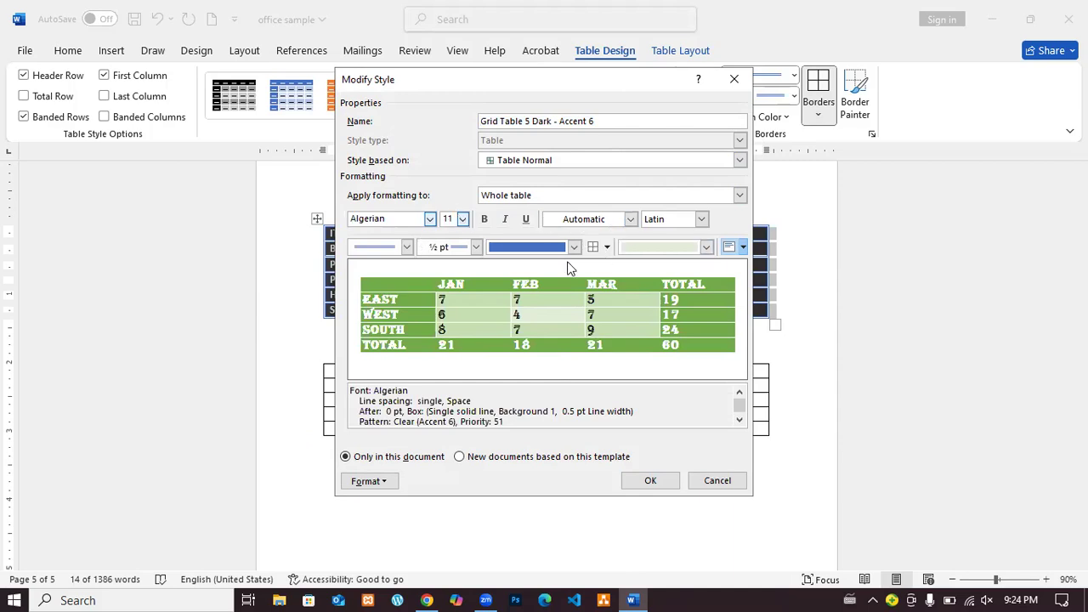
click(661, 479)
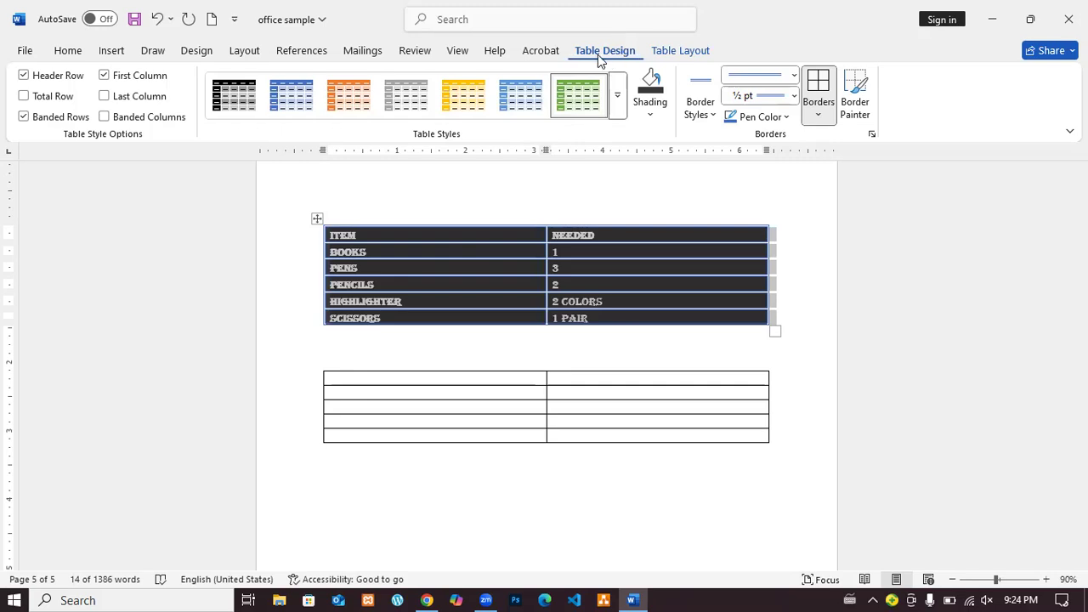
click(660, 50)
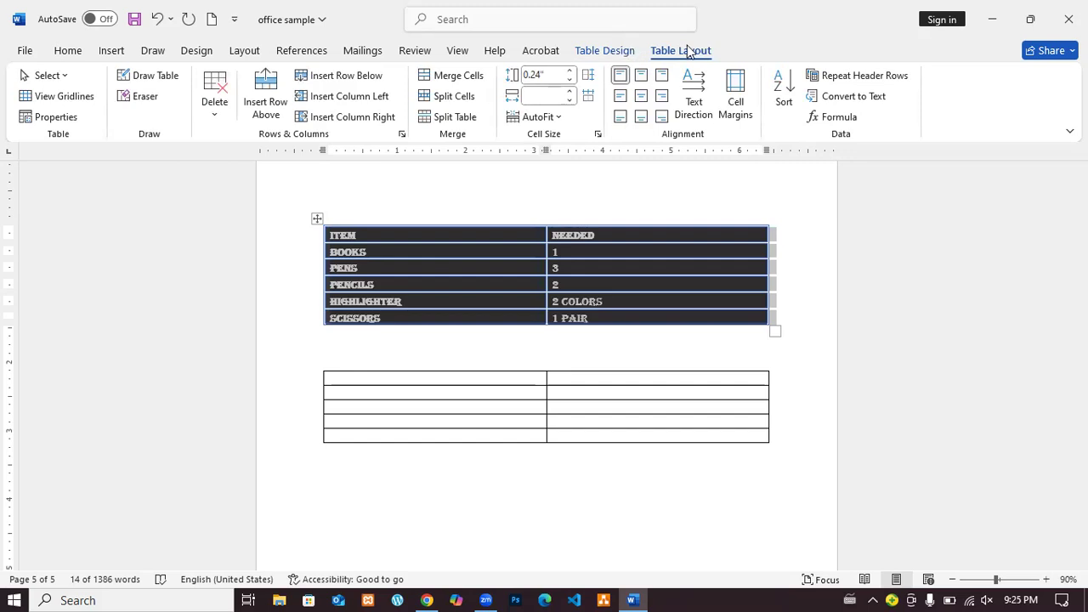
click(603, 52)
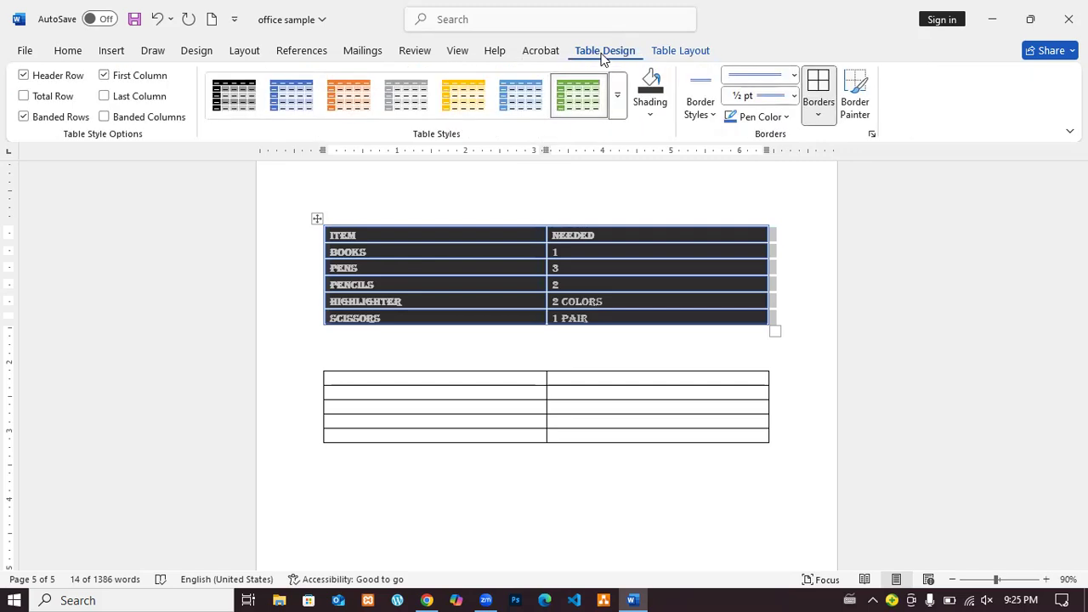
click(110, 53)
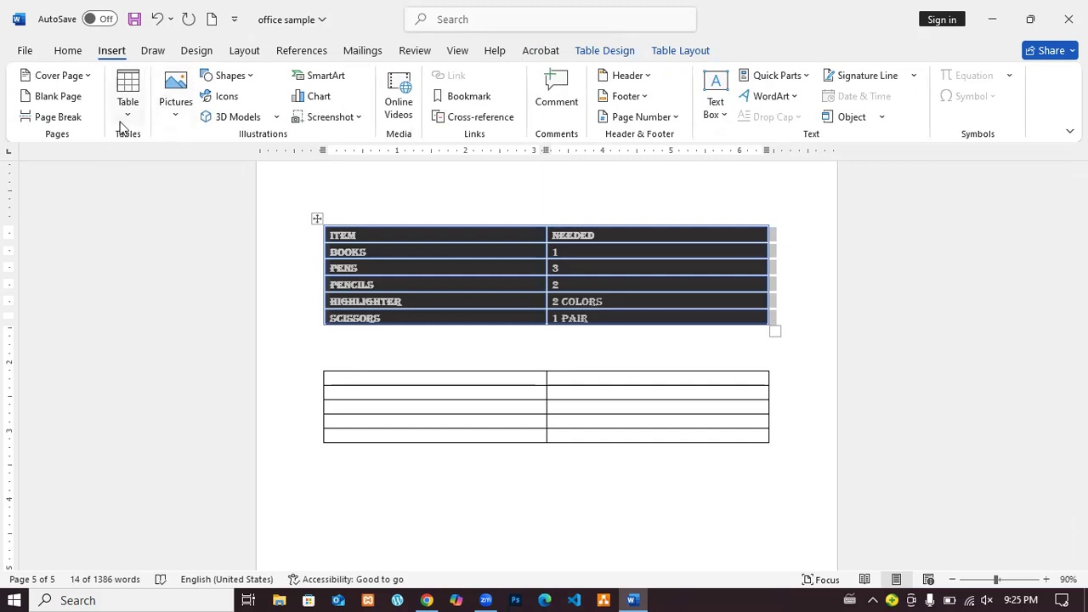
- Undo the item table's font, border, shading and style changes, keeping the plain converted table, and place the cursor in the empty table below
click(159, 19)
click(159, 19)
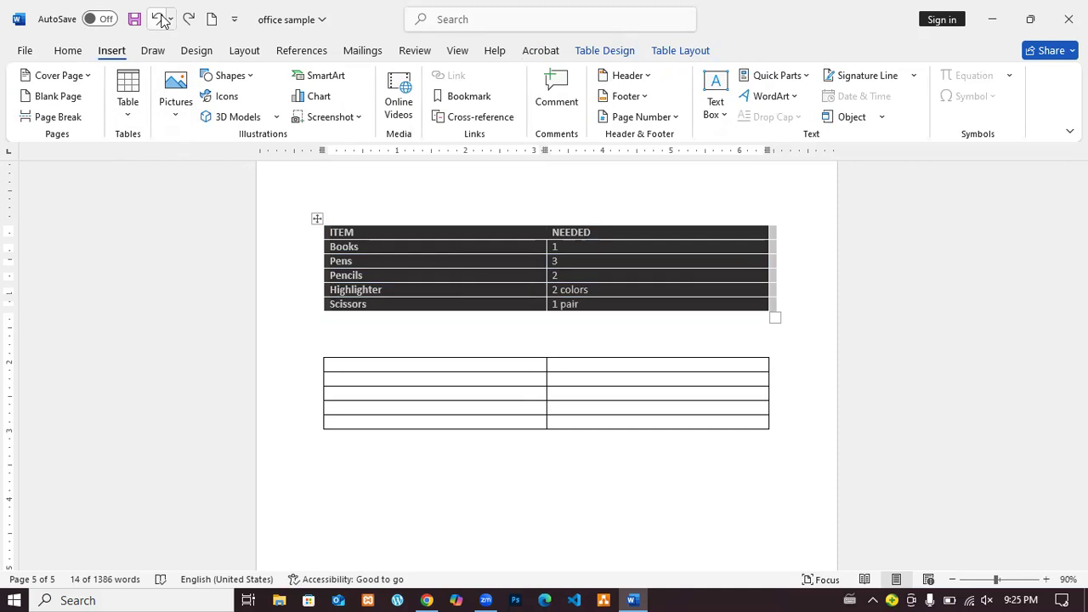
click(159, 19)
click(159, 19)
click(159, 19)
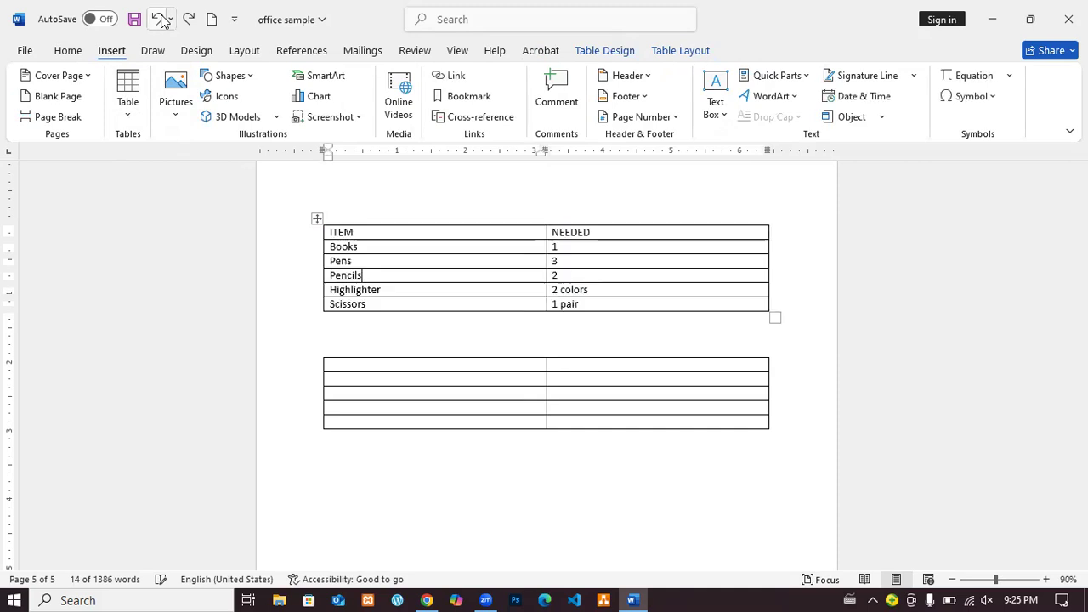
click(159, 19)
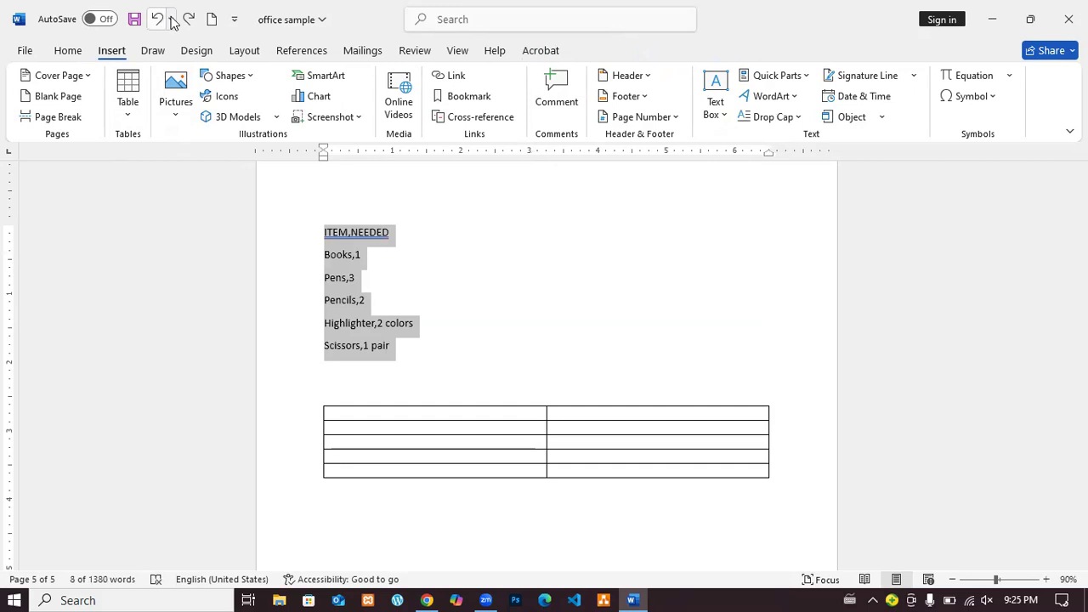
click(188, 19)
click(410, 400)
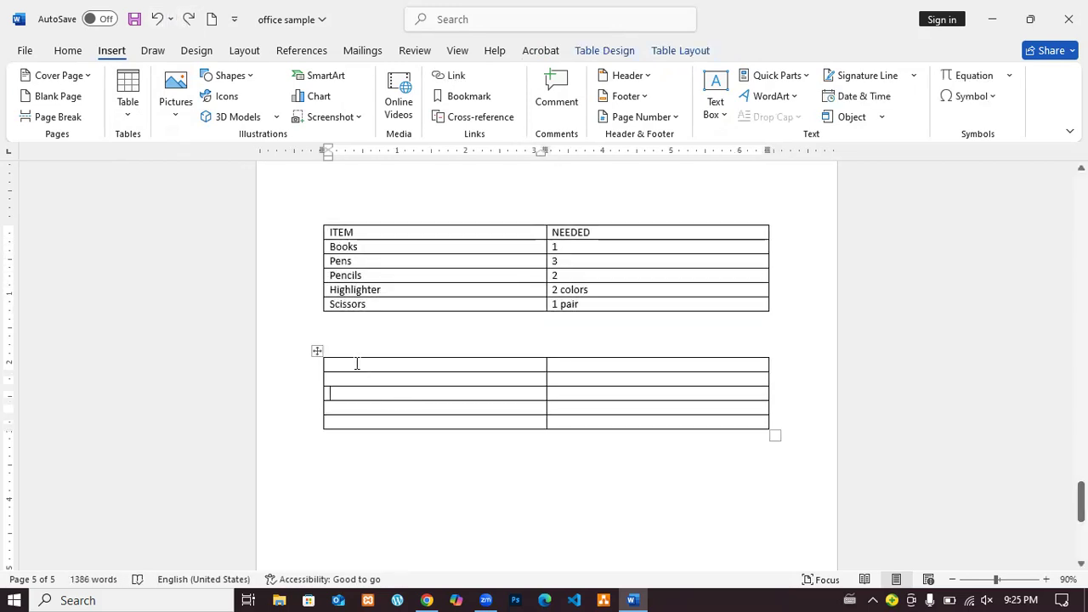
- Delete the empty table below the item table and add a blank paragraph on page 4 after the paragraph ending "in the new Reading view."
click(314, 351)
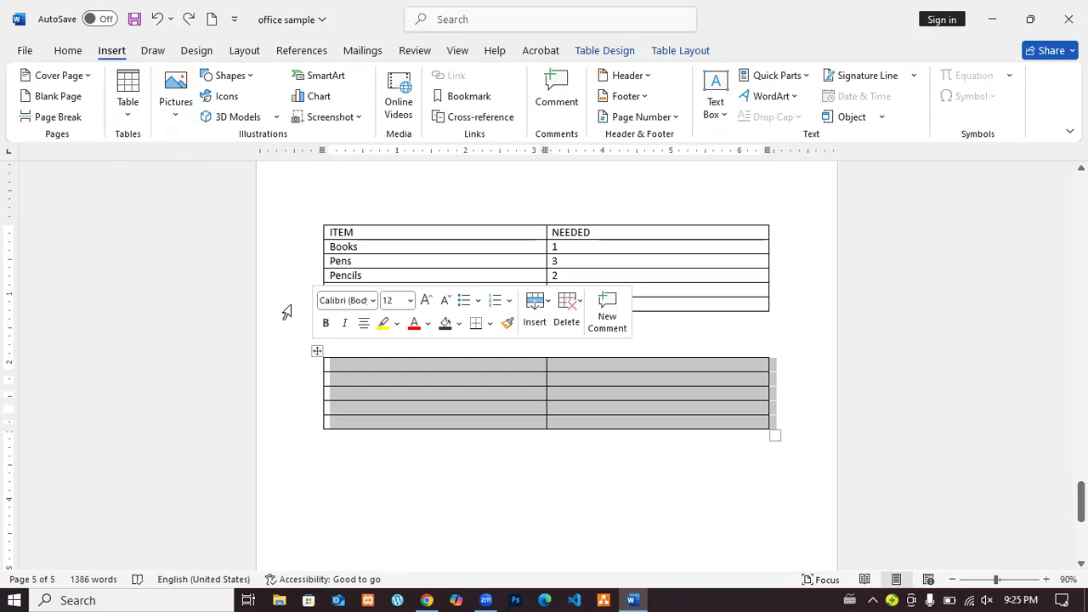
key(BackSpace)
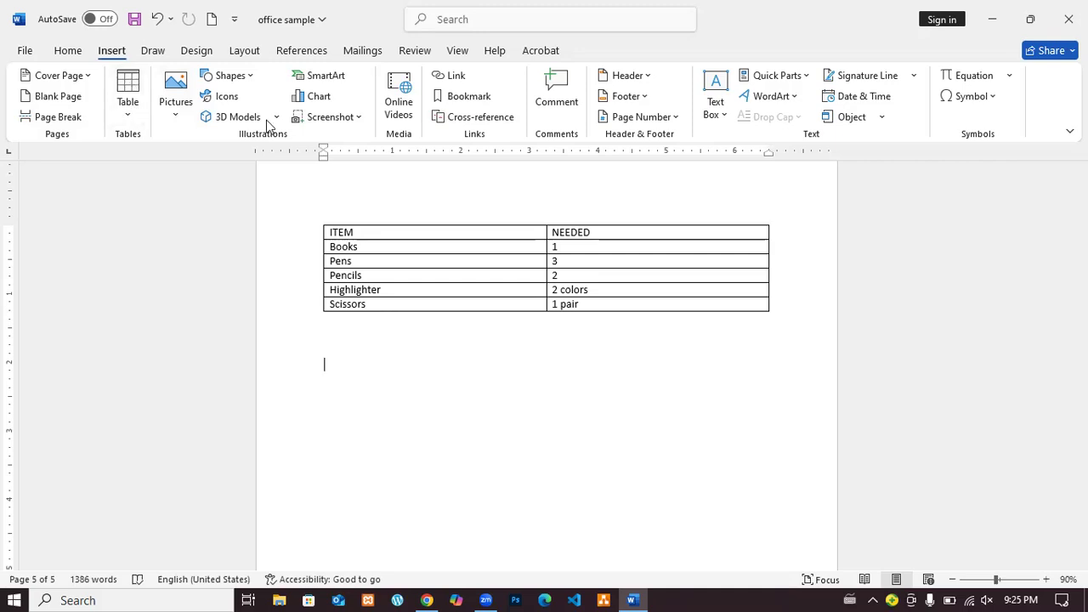
scroll(562, 352, up, 5)
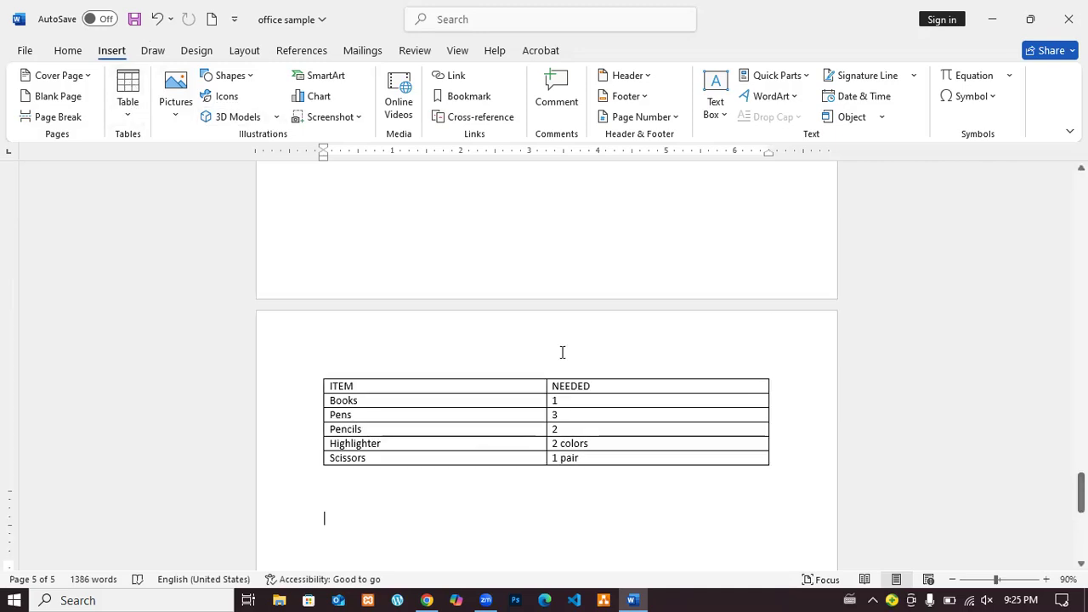
scroll(534, 294, up, 5)
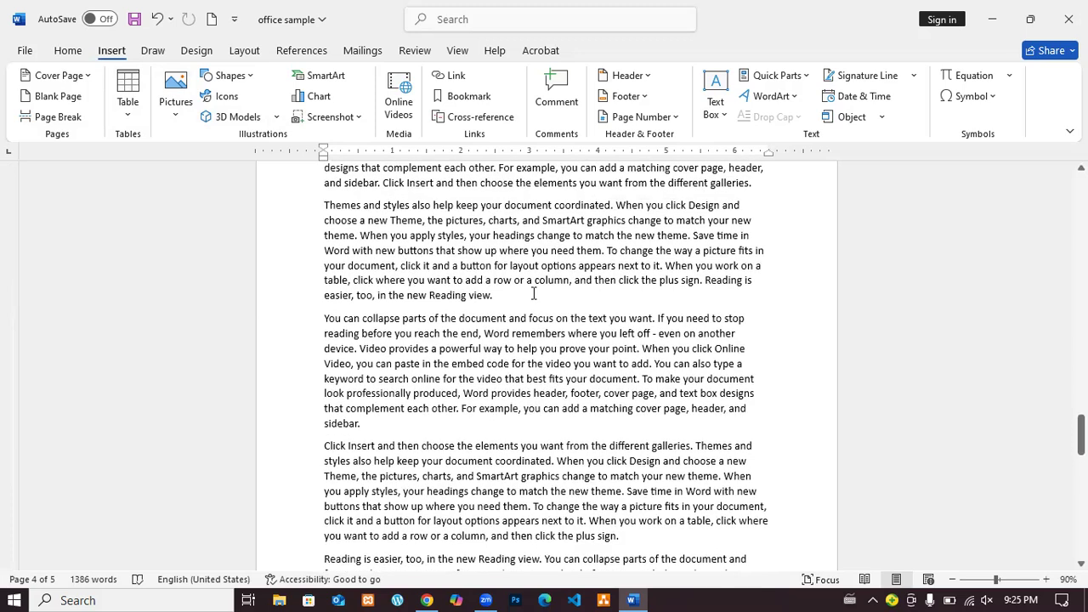
click(513, 298)
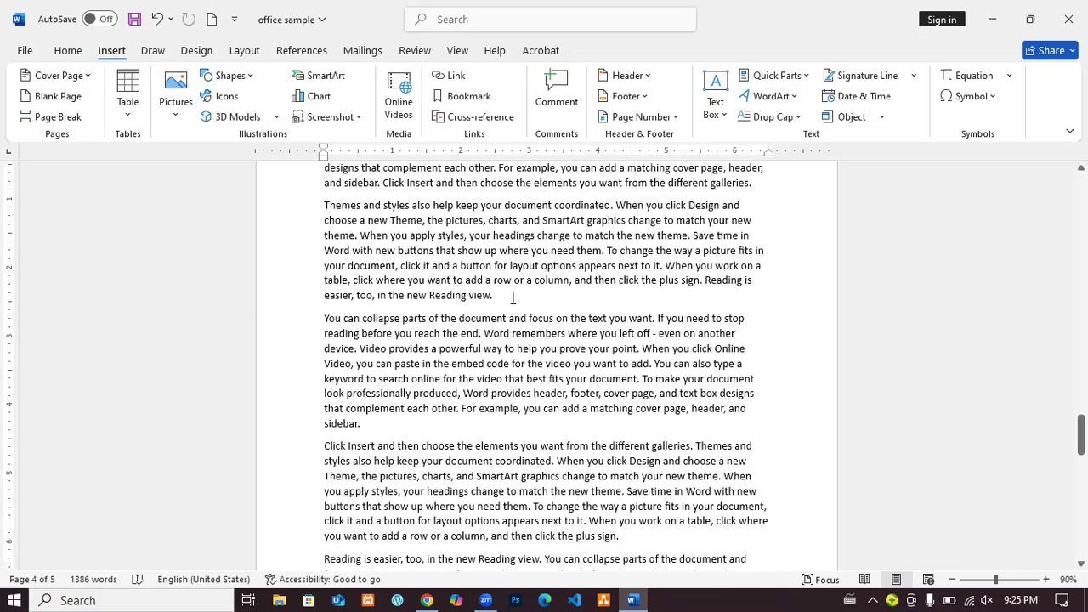
key(Return)
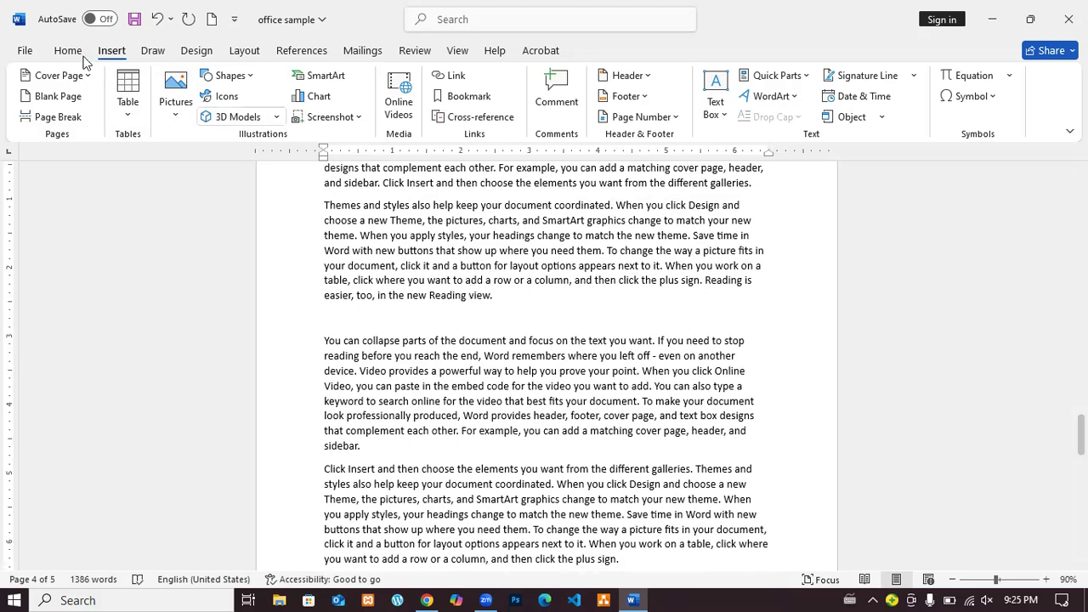
- Insert the picture "seu tech" from this device's Downloads > ms word folder into the blank paragraph
click(180, 106)
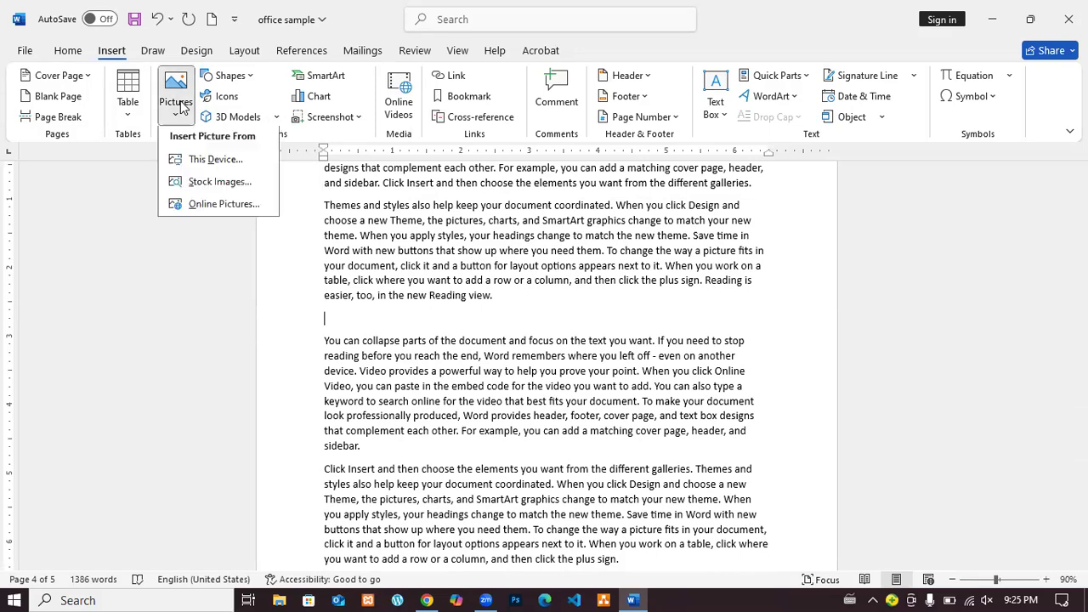
click(214, 161)
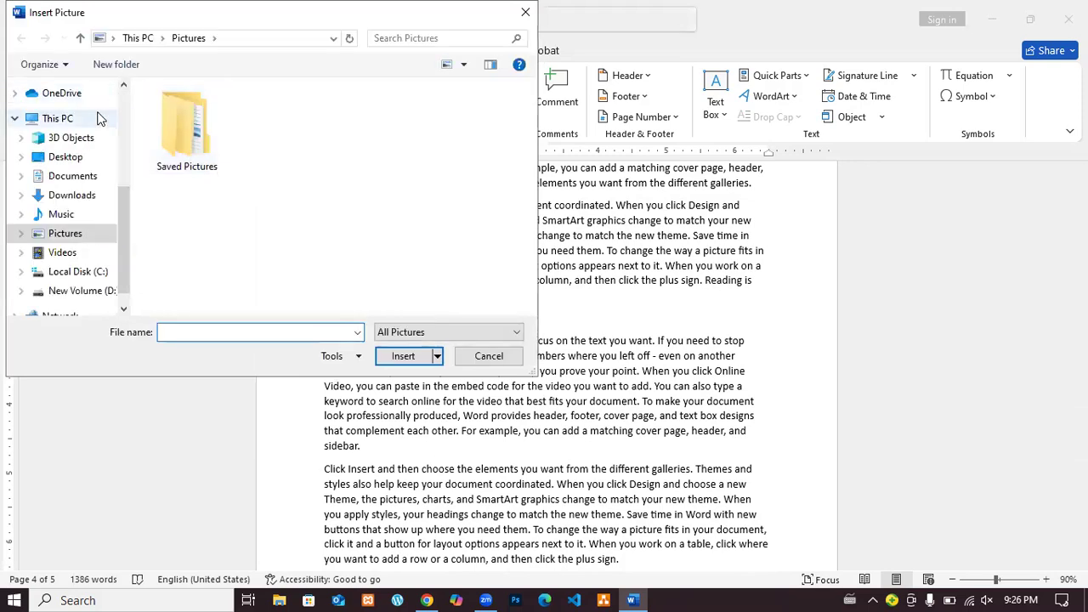
click(77, 194)
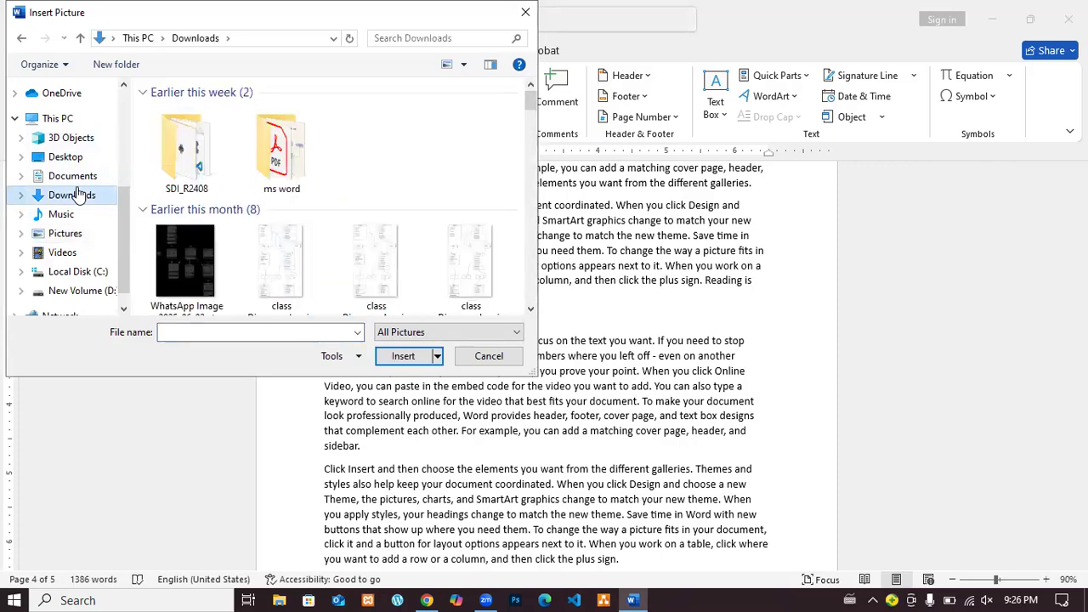
double_click(302, 183)
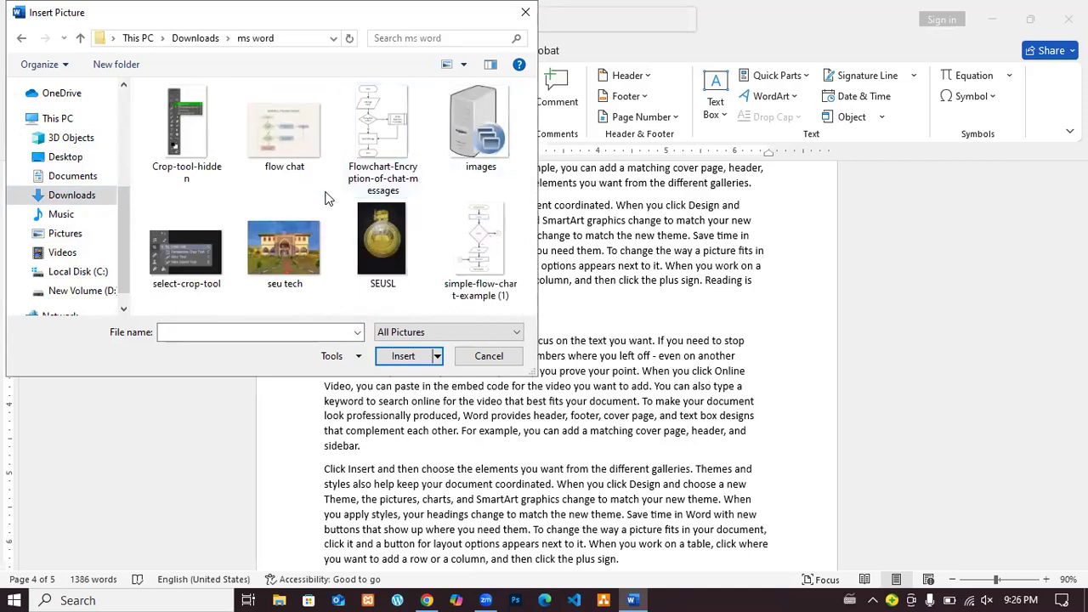
click(291, 225)
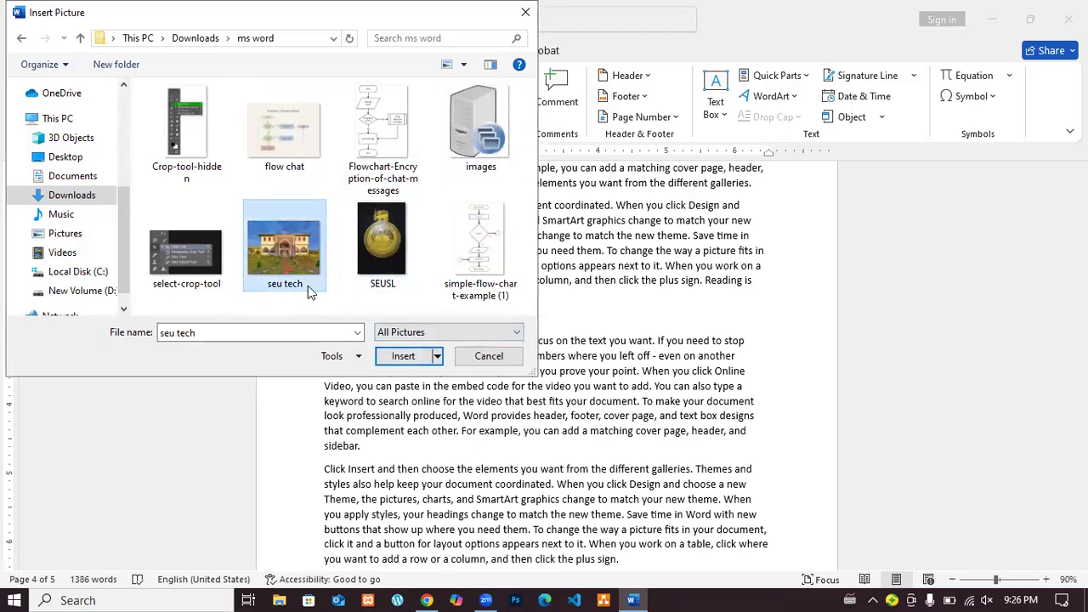
click(411, 357)
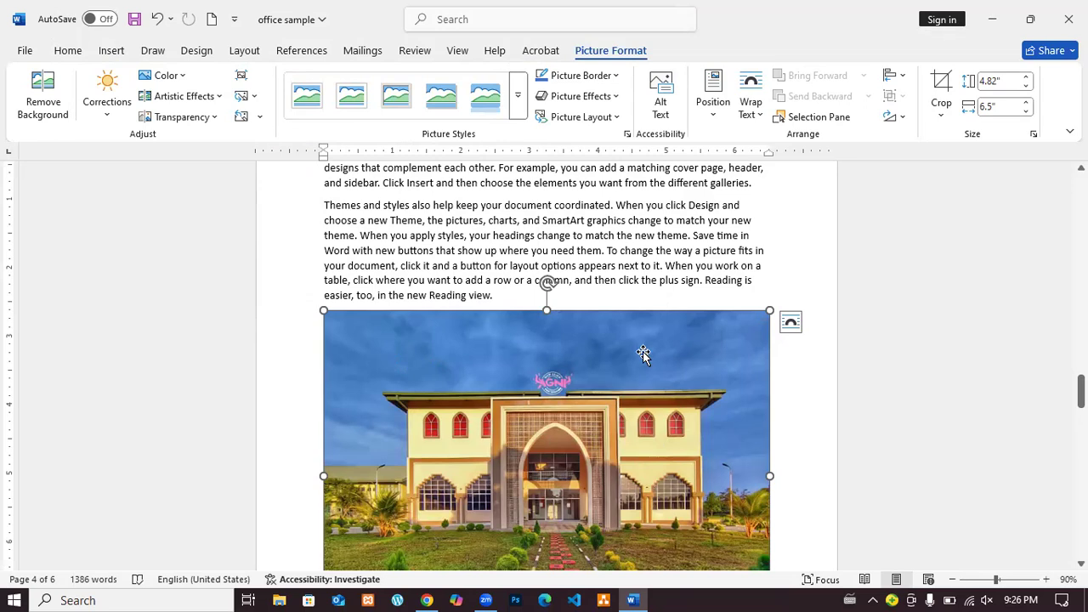
- Scale the inserted building picture down proportionally to about 3.52" high by 4.76" wide
scroll(643, 357, down, 3)
scroll(654, 342, up, 3)
drag(762, 316, 626, 355)
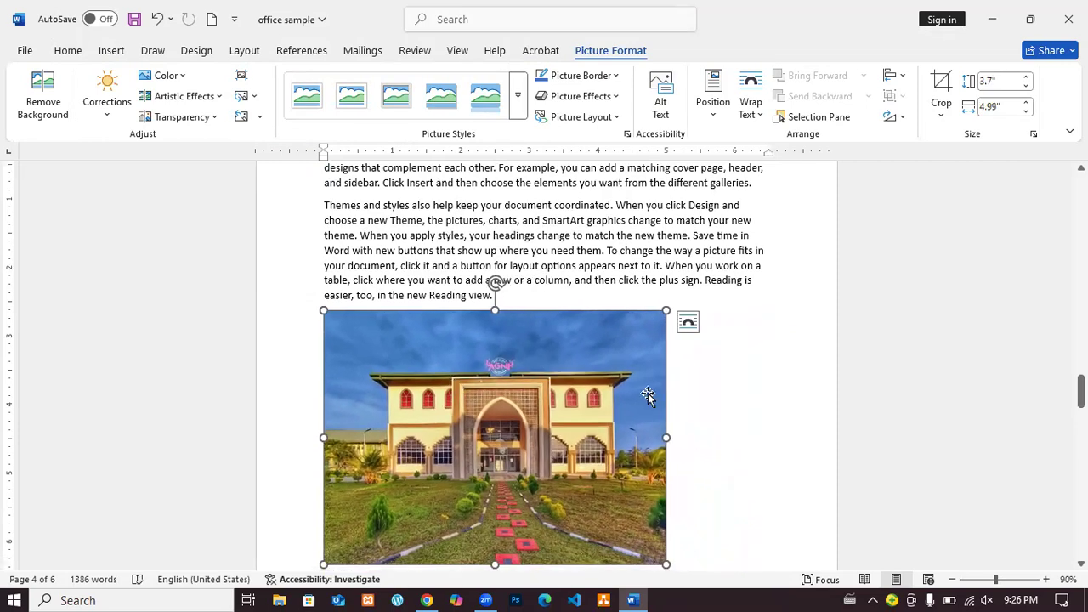
drag(666, 563, 568, 468)
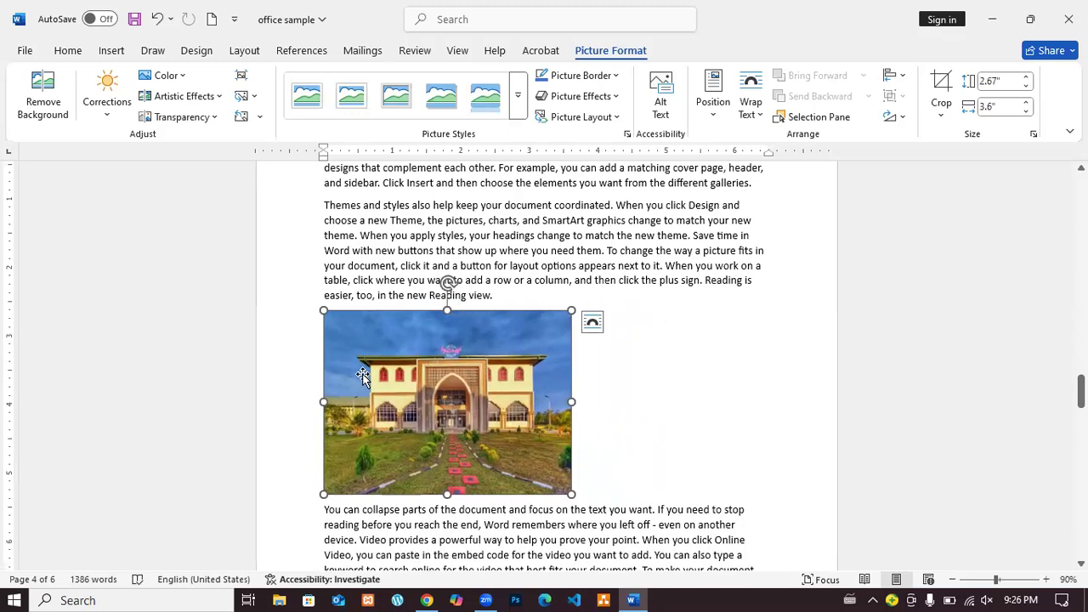
drag(571, 494, 651, 552)
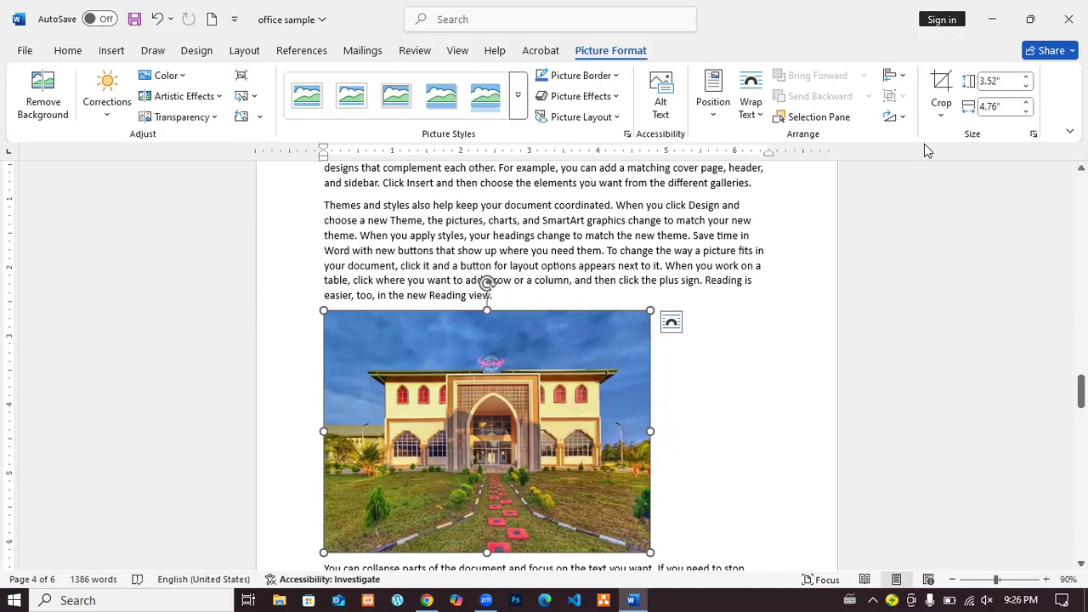
- Crop the picture's surrounding sky, lawn and sides to about 2" high by 3.83" wide, and add a blank line above it
click(939, 87)
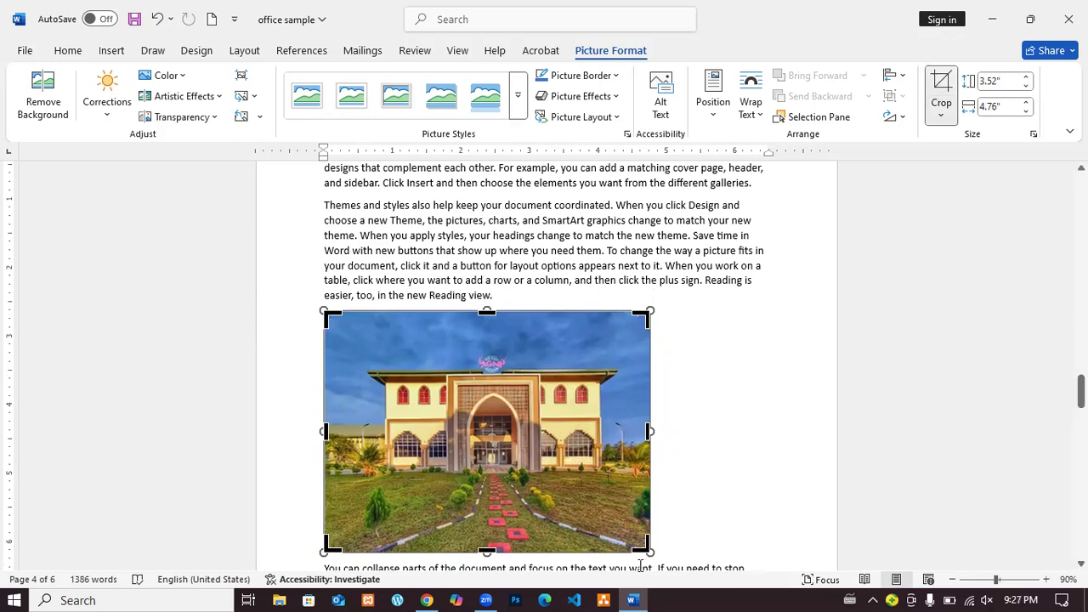
drag(646, 548, 618, 479)
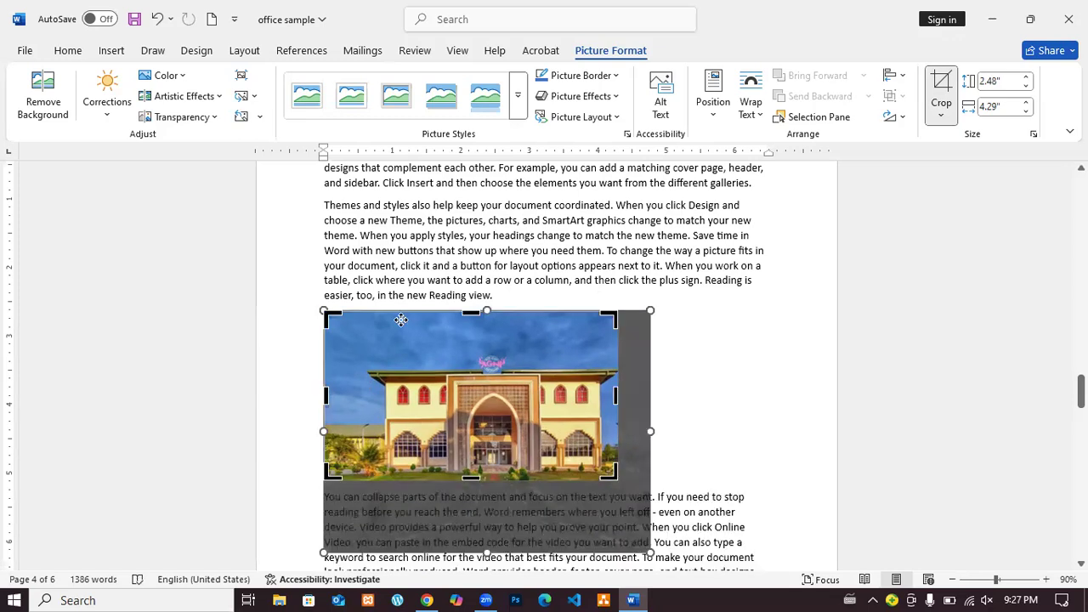
mouse_move(327, 309)
mouse_down()
mouse_move(340, 324)
mouse_move(324, 311)
mouse_up()
drag(327, 312, 359, 355)
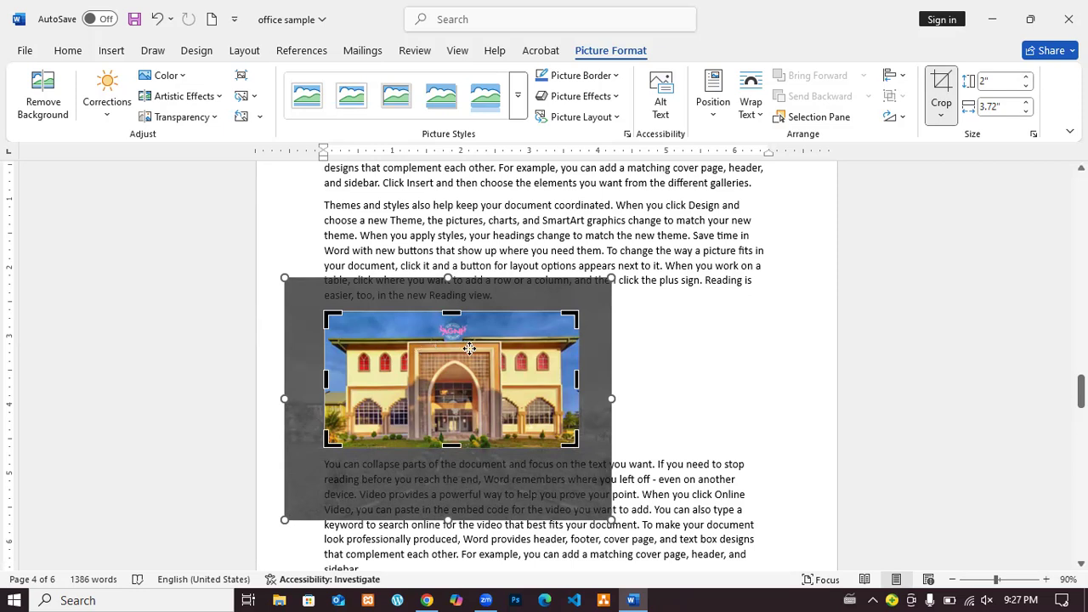
drag(573, 382, 588, 380)
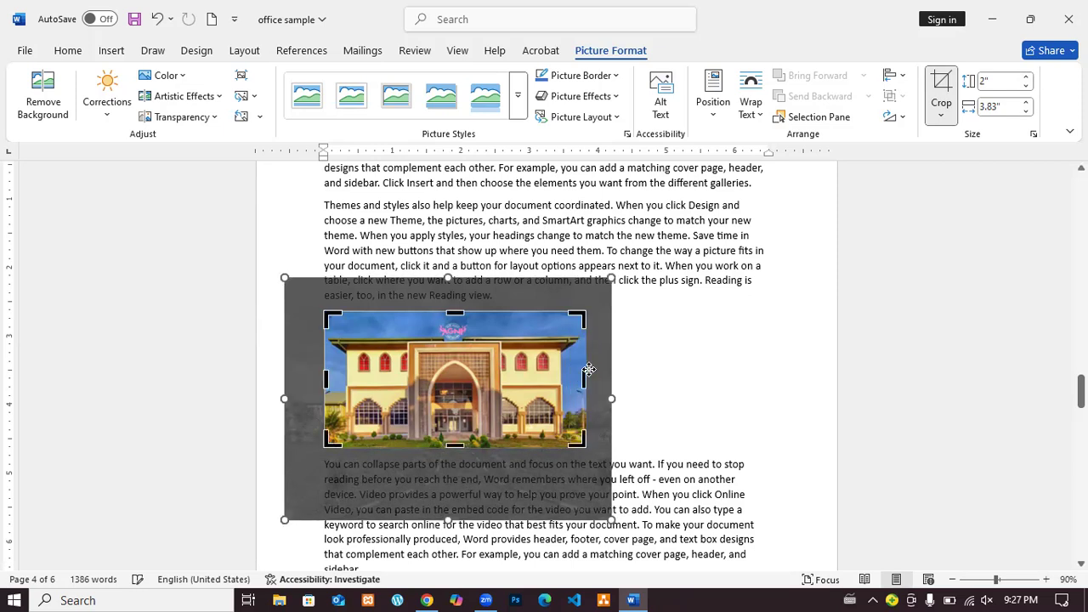
key(Return)
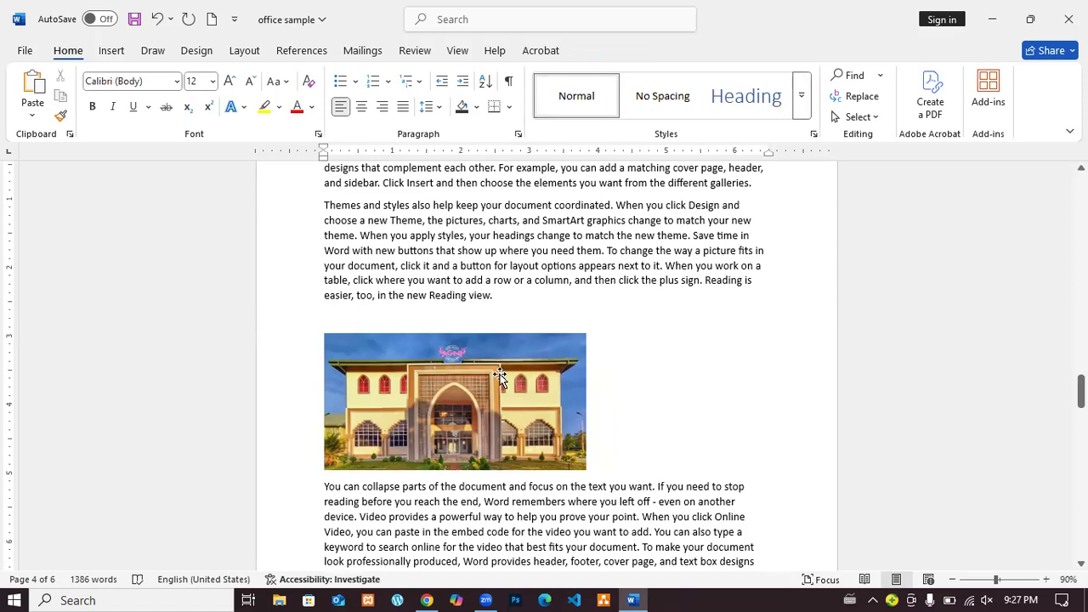
- Move the cropped picture up into the blank line above it and set its text wrapping to Square
click(114, 52)
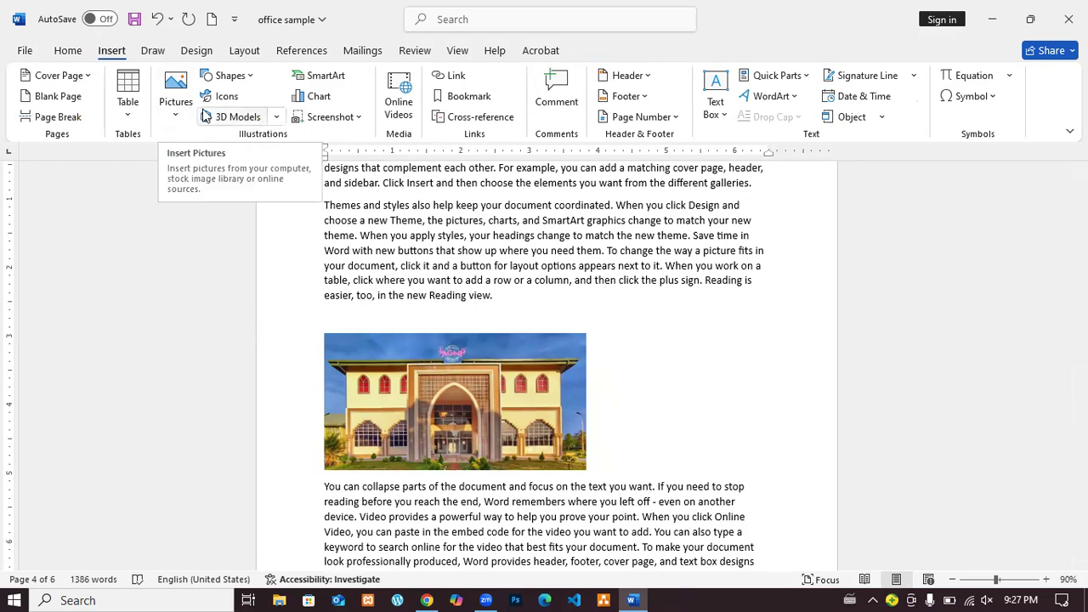
click(442, 425)
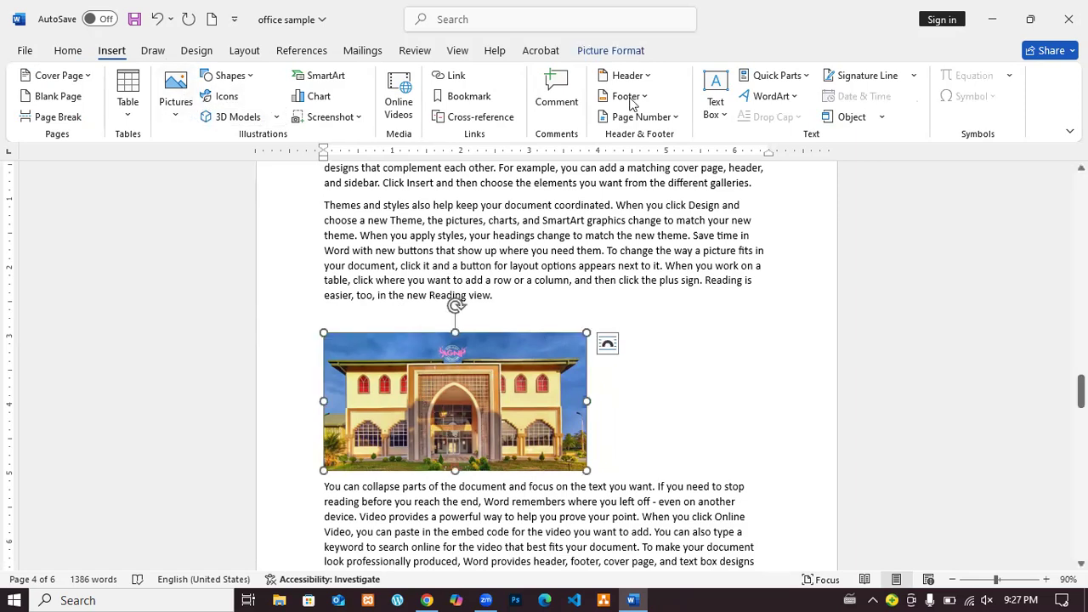
click(611, 51)
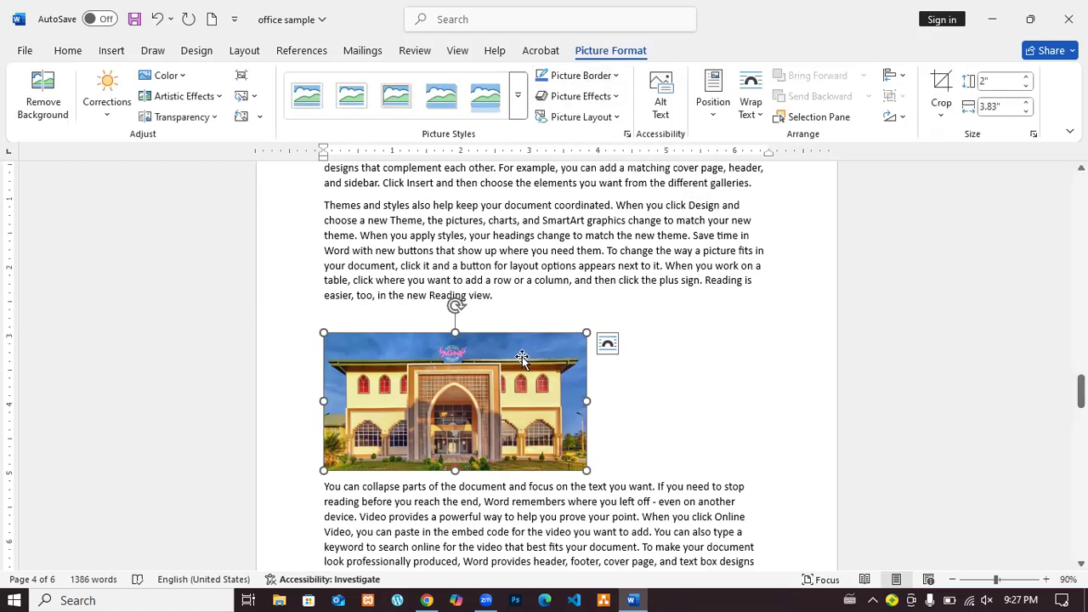
drag(522, 359, 556, 337)
drag(447, 376, 587, 321)
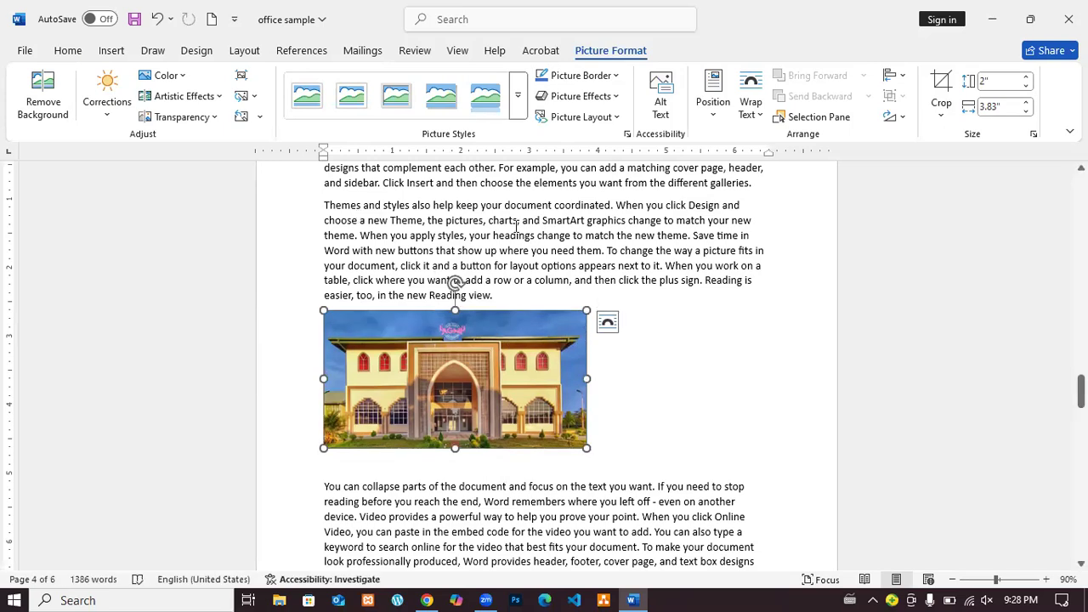
click(751, 119)
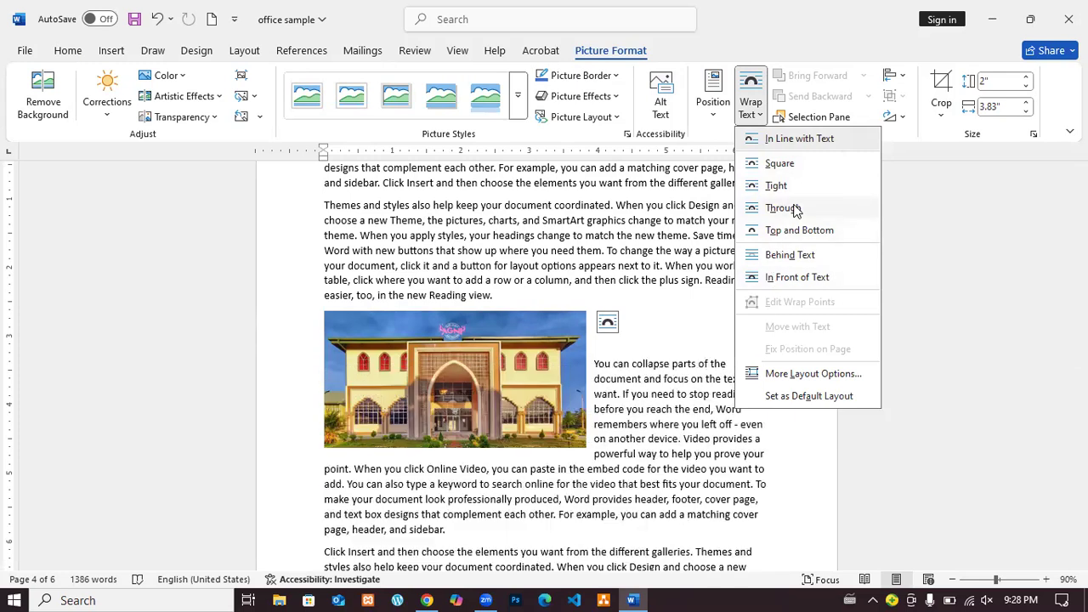
click(779, 164)
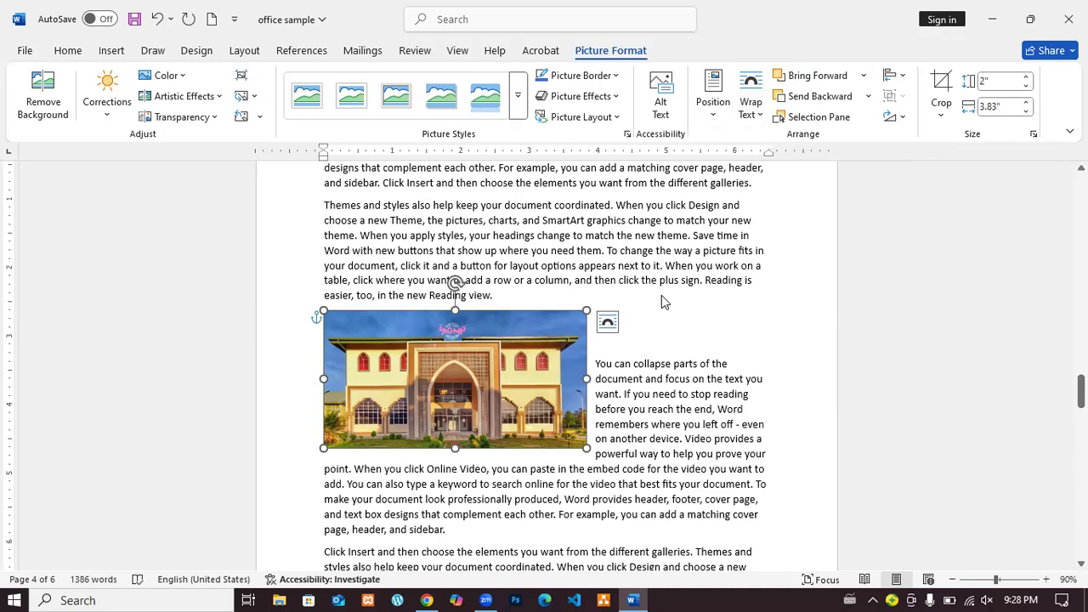
- Try positioning the picture at the top center of the page with text wrapping, and undo that placement
click(717, 118)
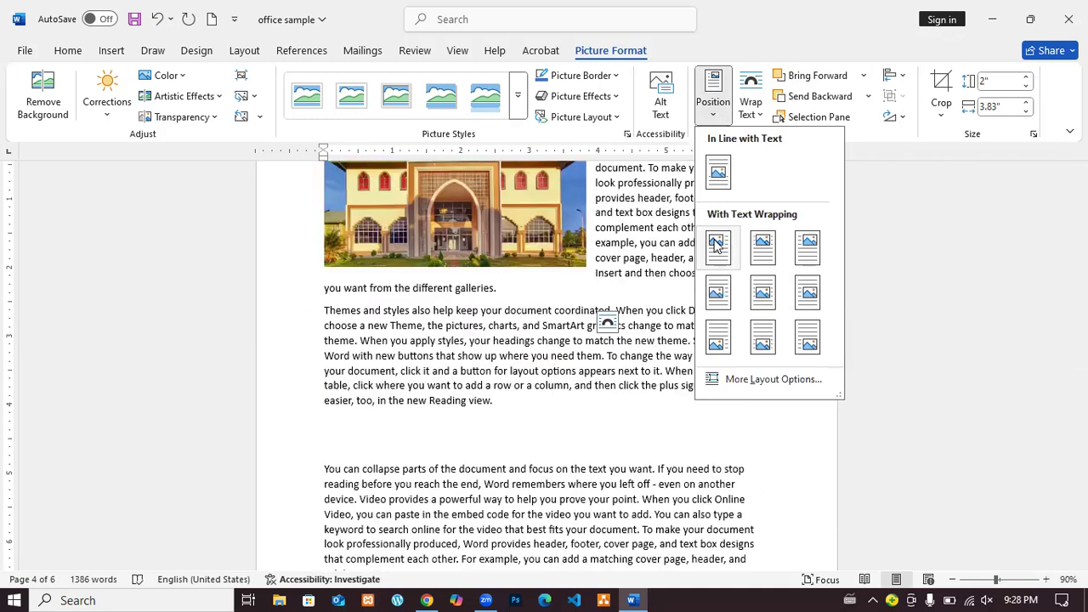
right_click(717, 245)
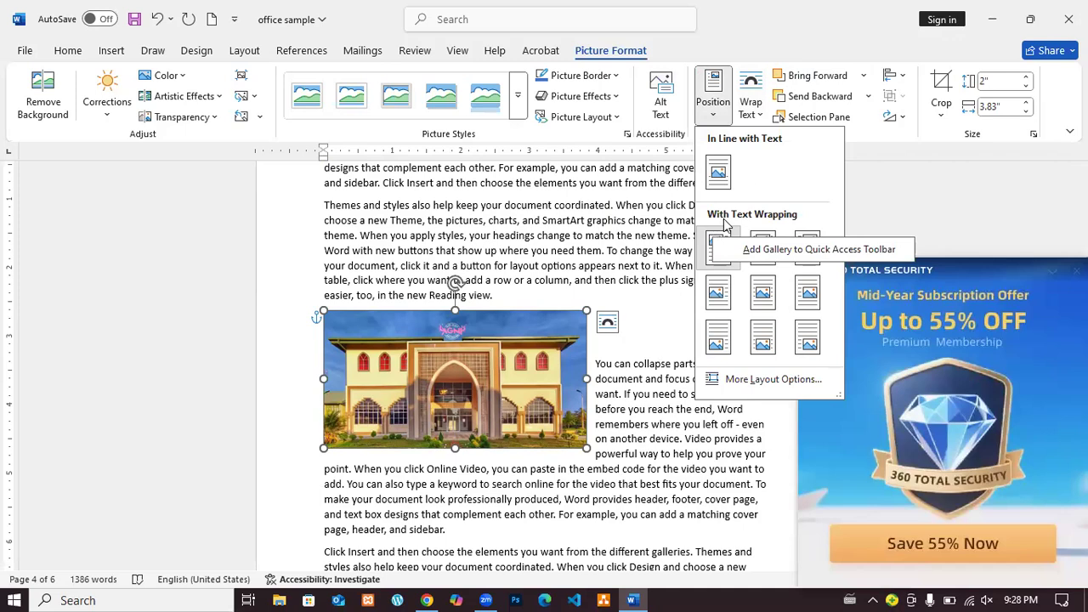
click(662, 278)
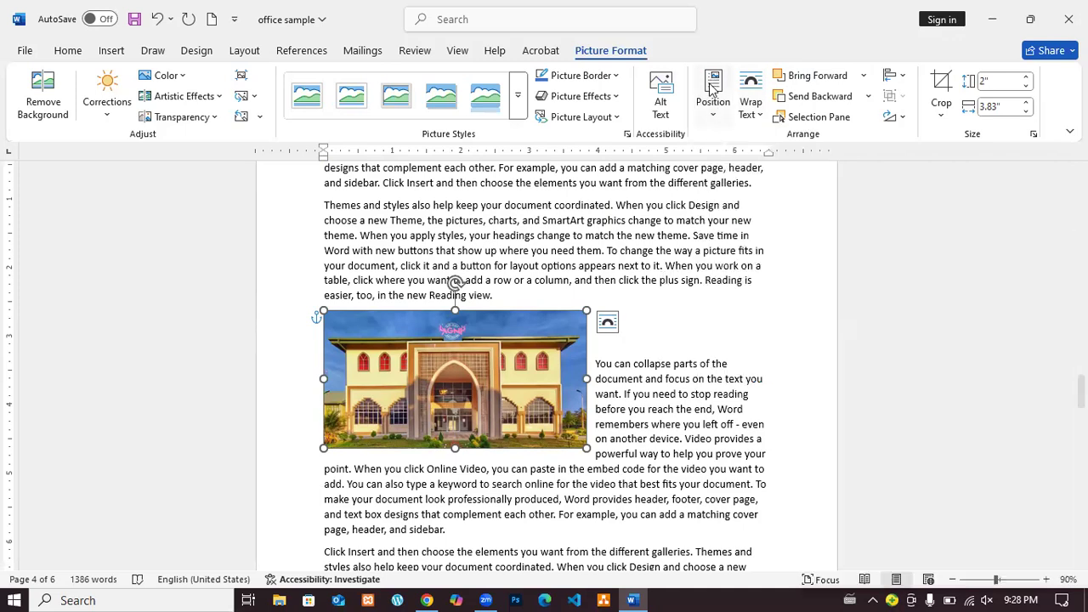
click(713, 93)
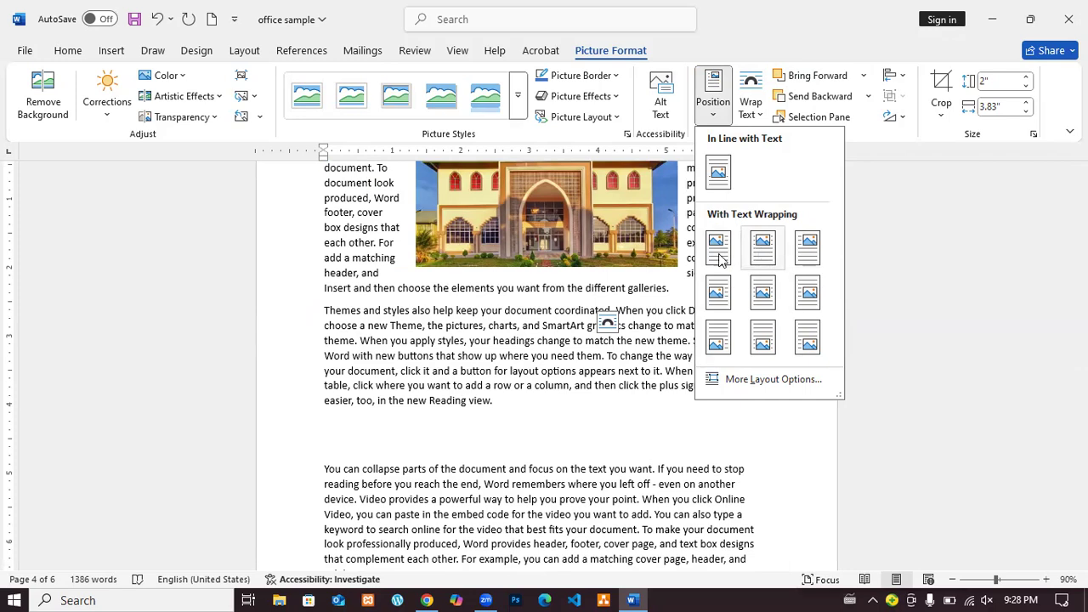
scroll(587, 272, up, 3)
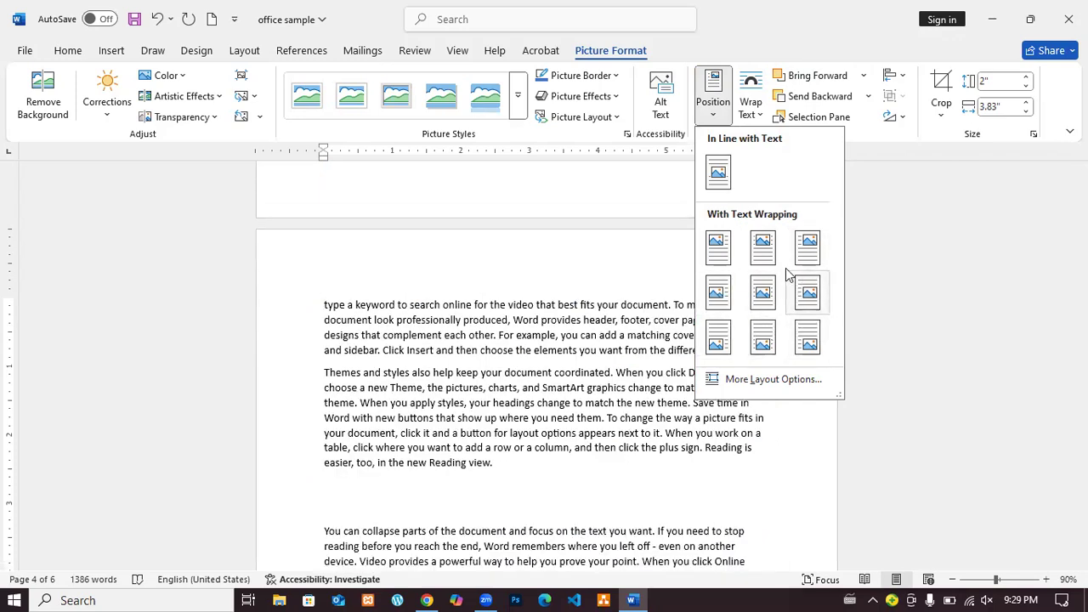
click(762, 251)
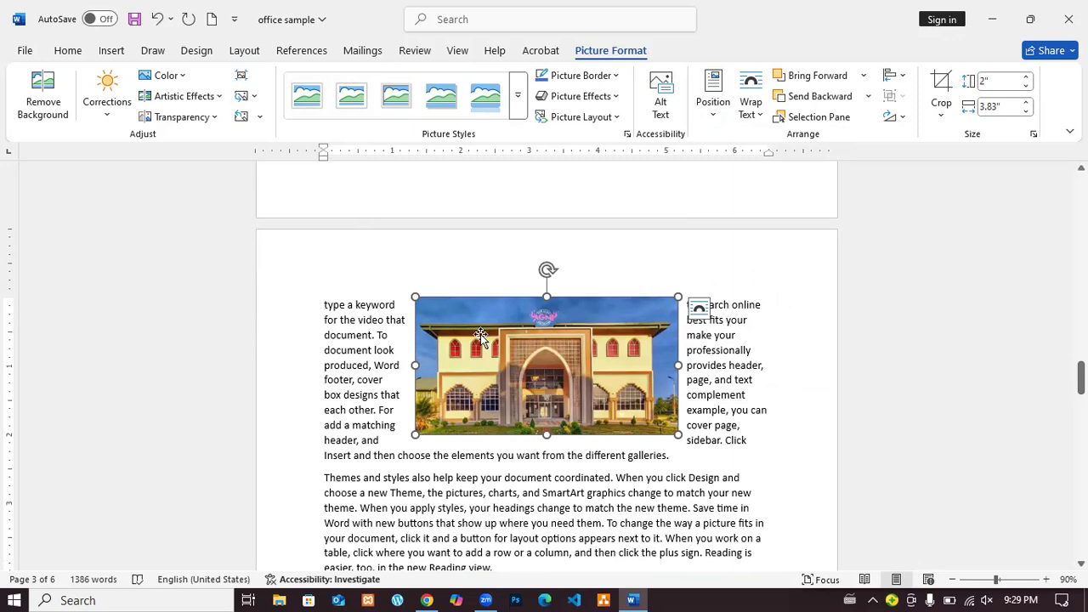
click(155, 19)
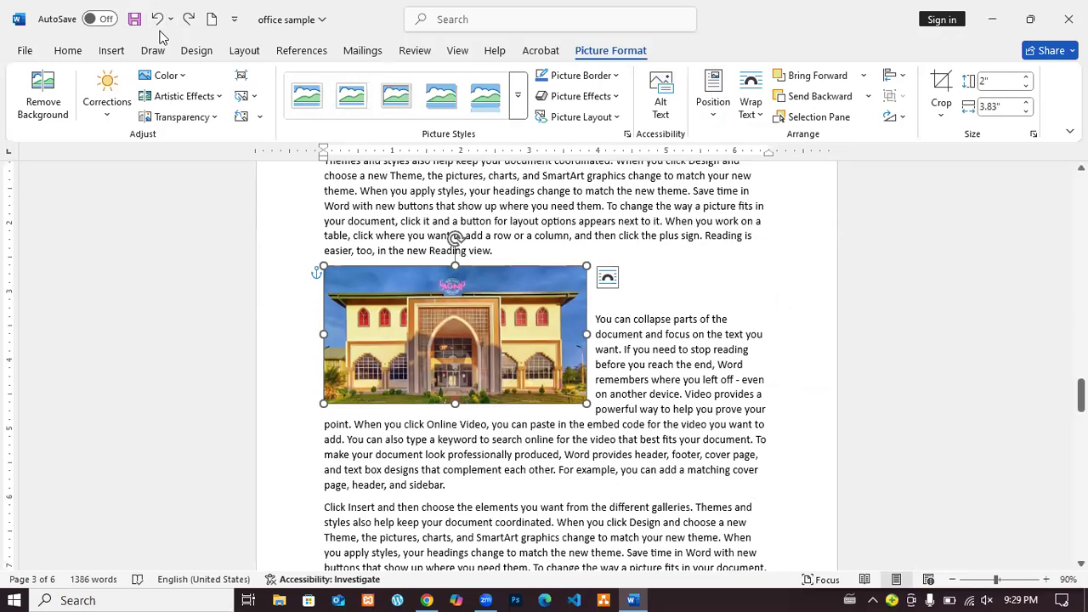
- Insert the chaffinch photo from the Birds category of Bing's online pictures into the document
click(111, 50)
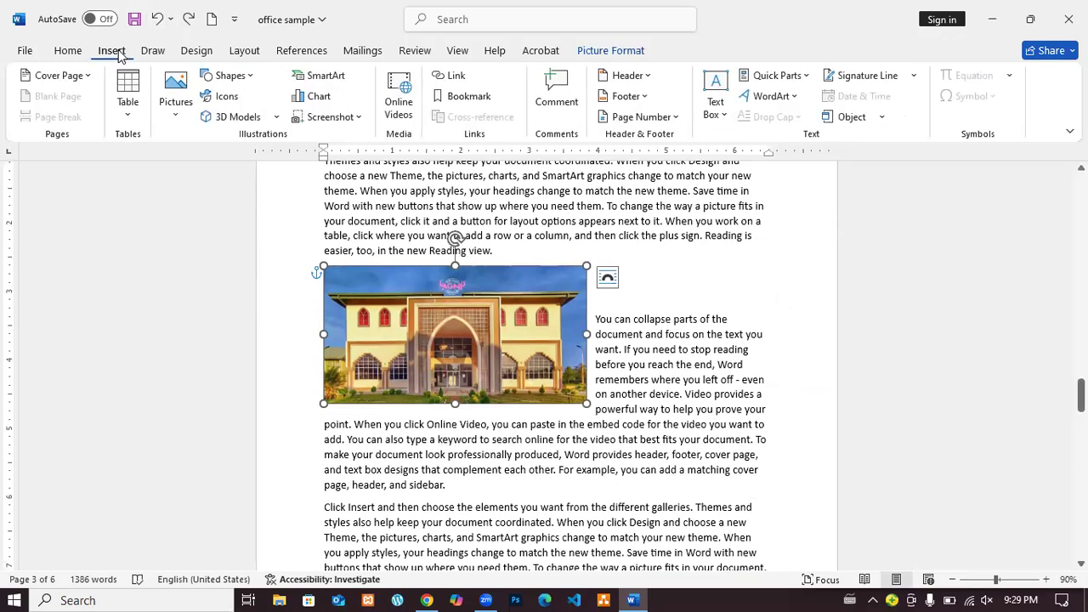
click(178, 117)
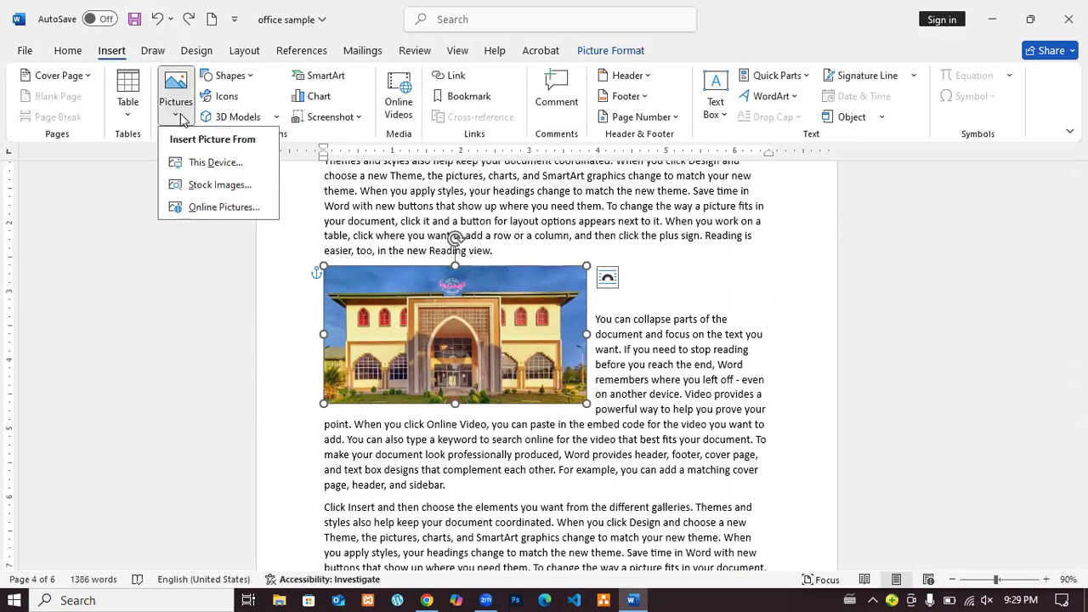
click(223, 208)
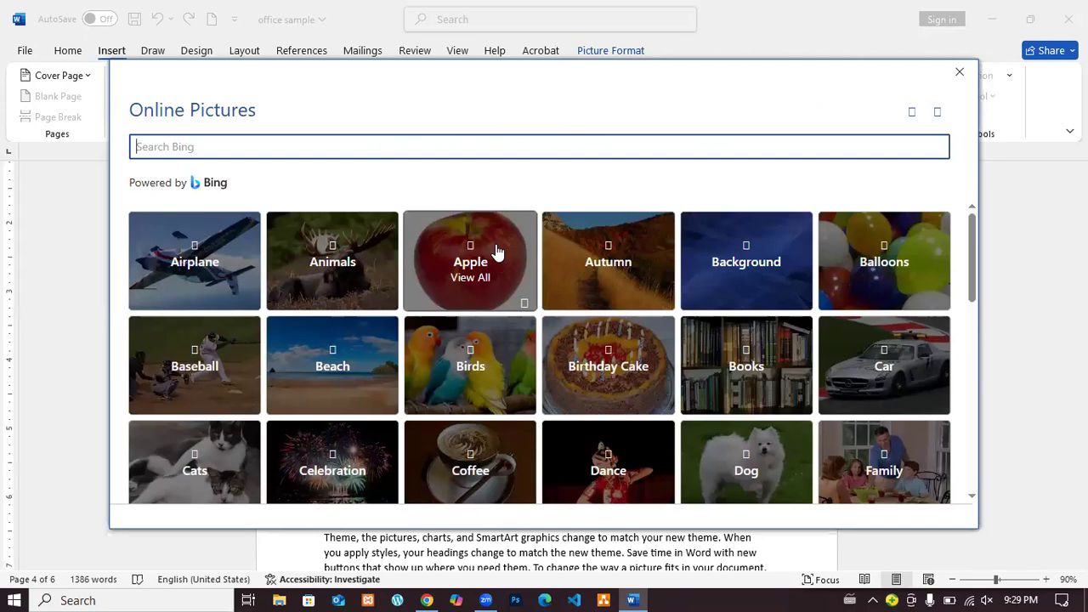
click(446, 380)
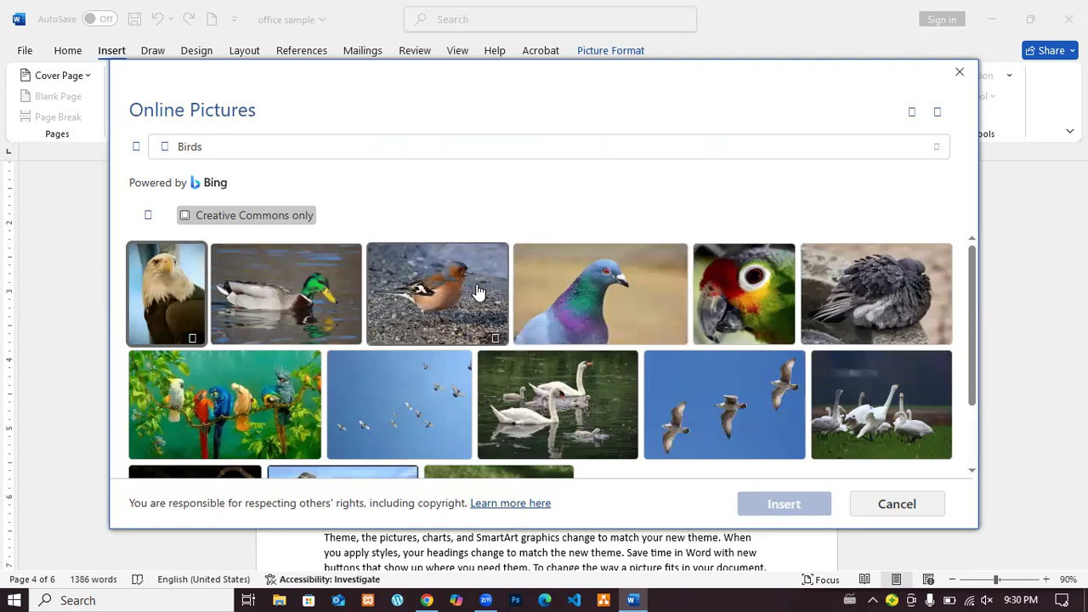
click(479, 291)
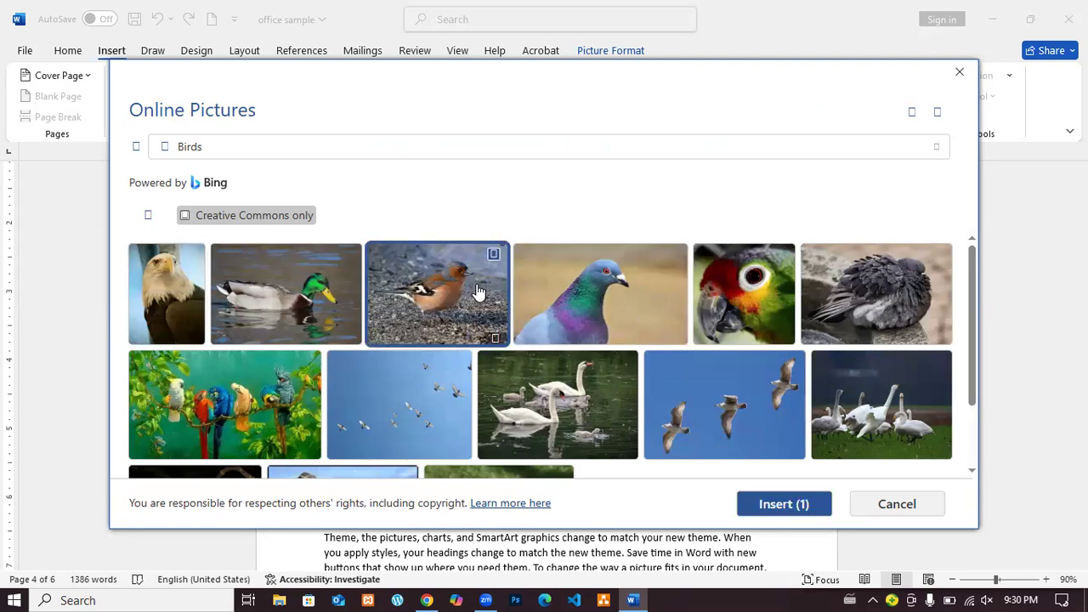
click(788, 510)
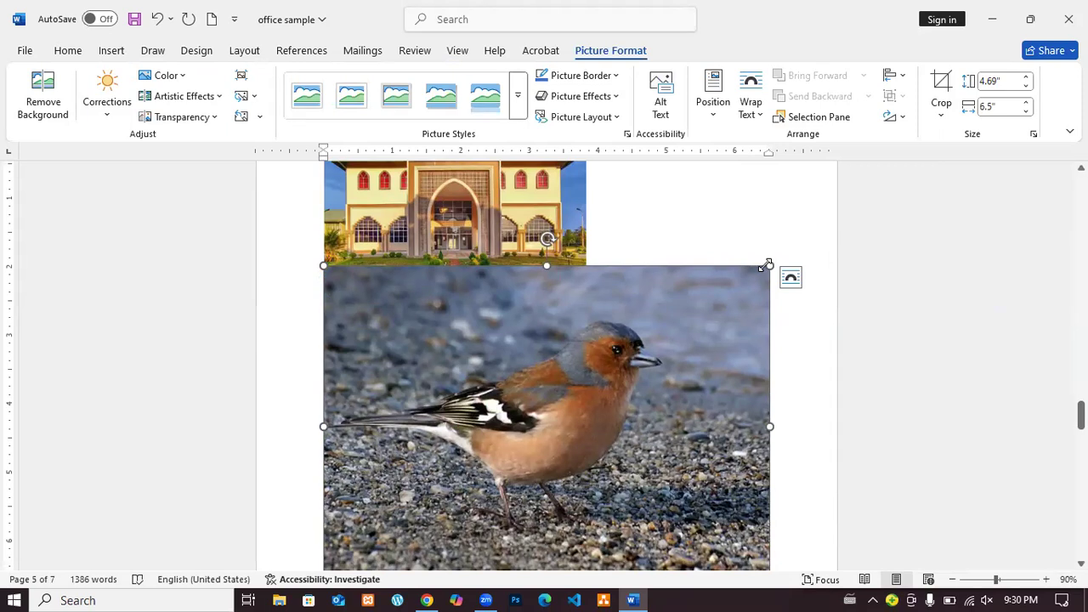
- Try scaling the bird picture down to about 3.46" high by 4.79" wide, and undo both the resize and the picture's insertion
drag(769, 265, 435, 351)
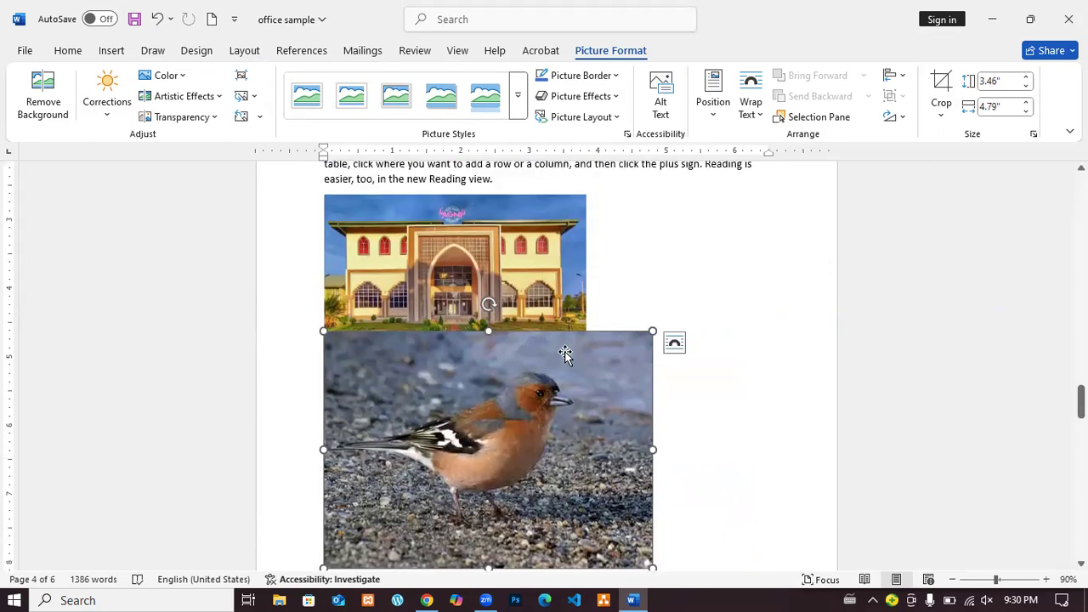
click(158, 26)
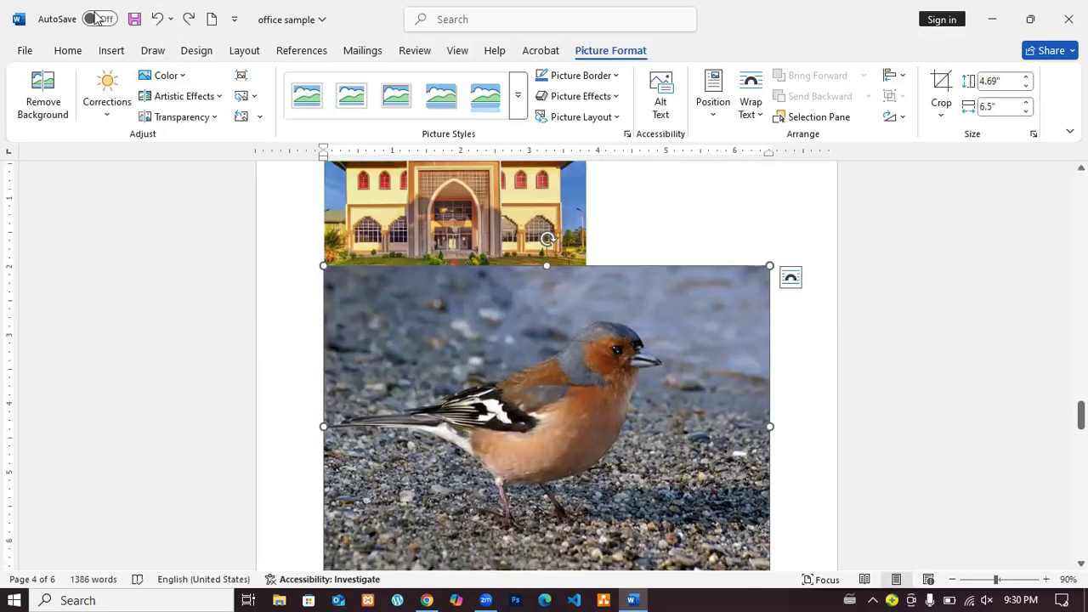
click(154, 21)
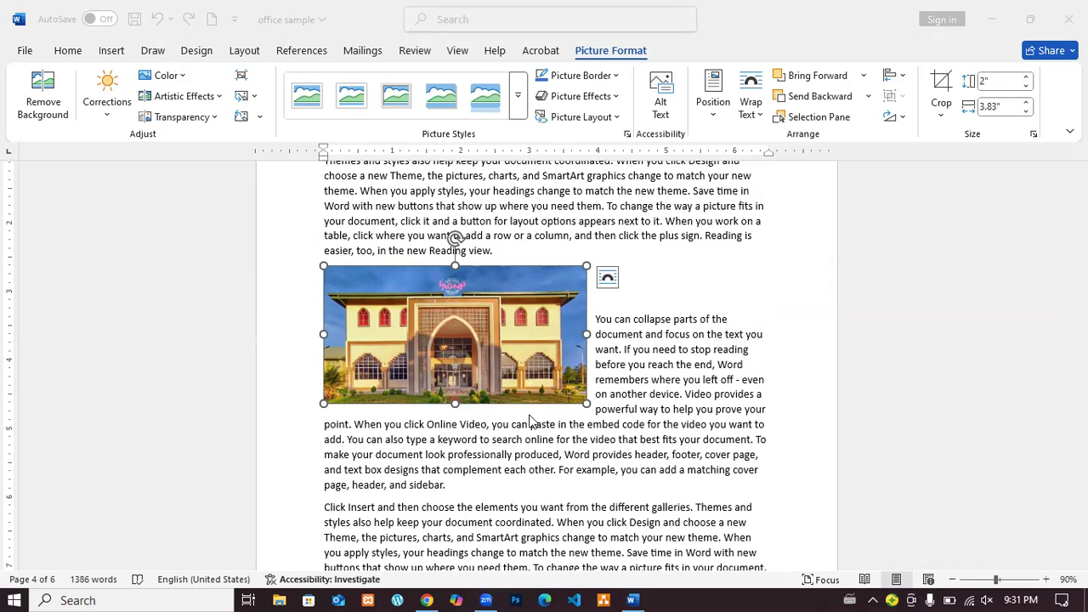
click(535, 470)
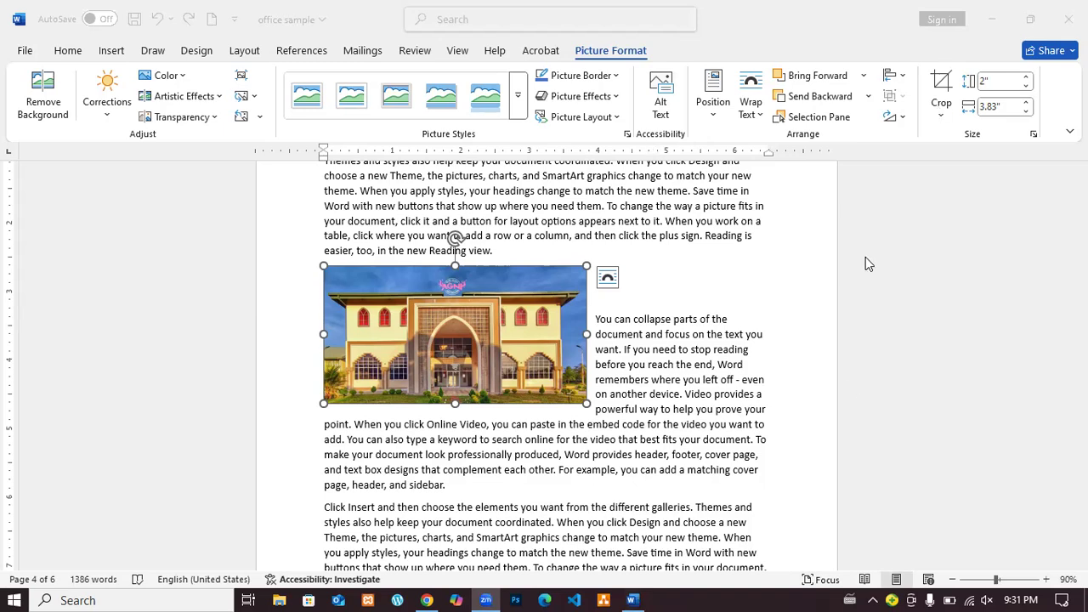
click(787, 383)
click(802, 417)
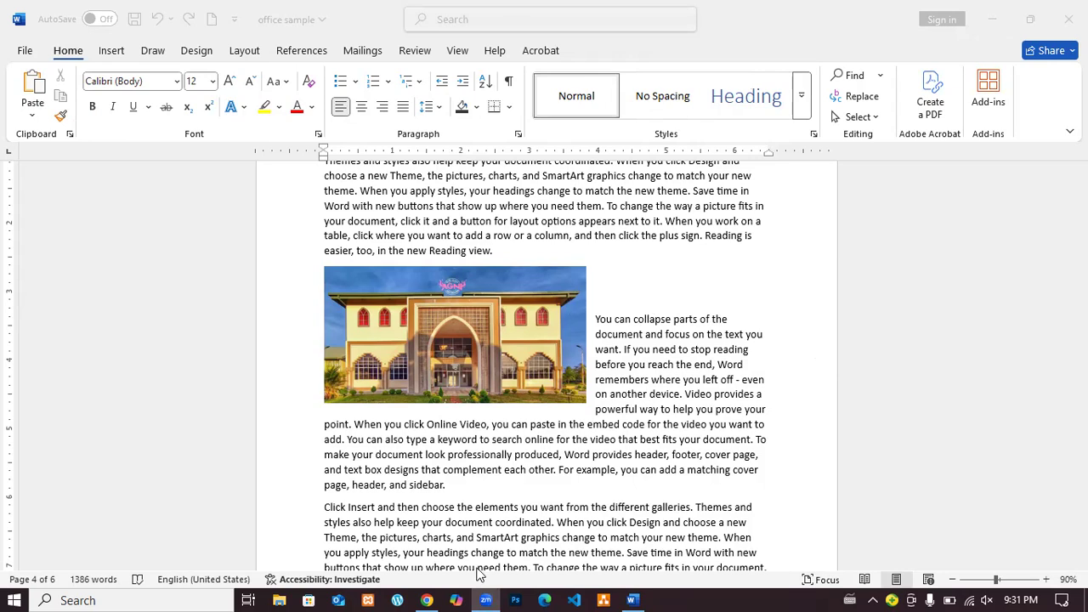
mouse_move(485, 599)
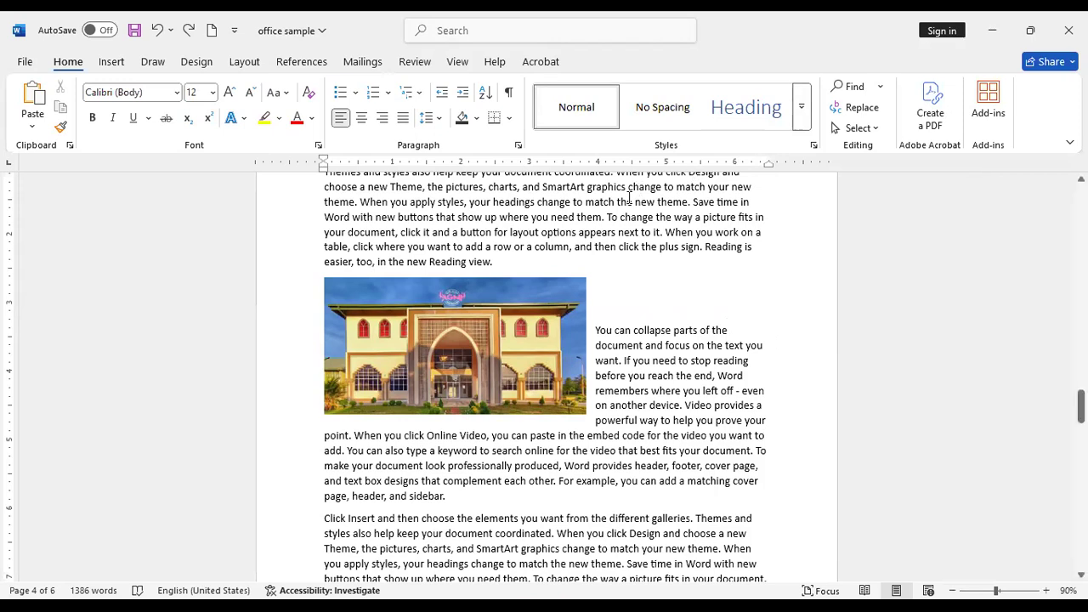
click(109, 64)
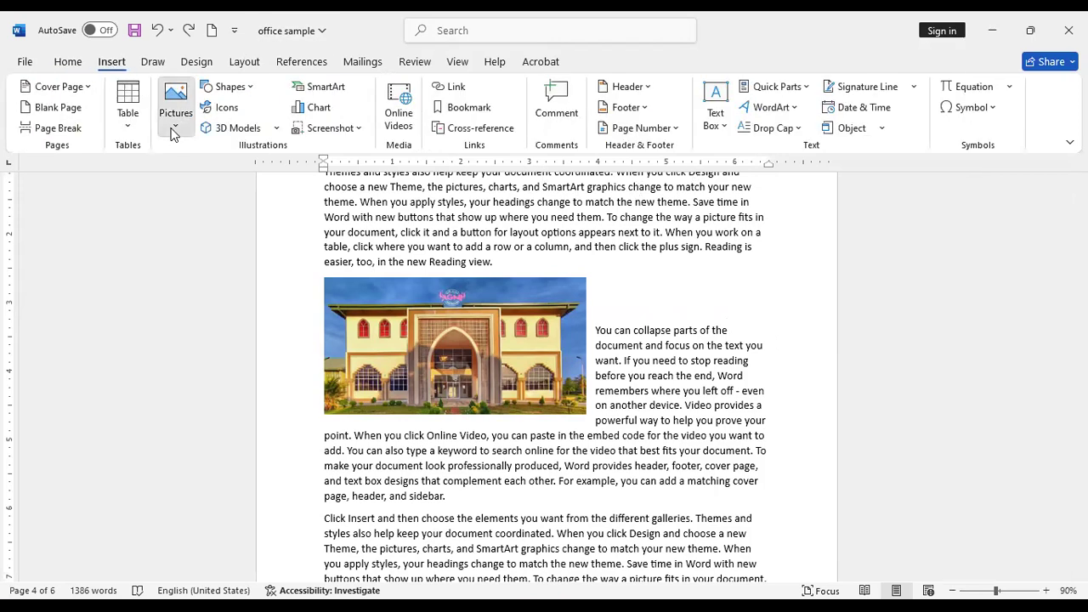
click(172, 127)
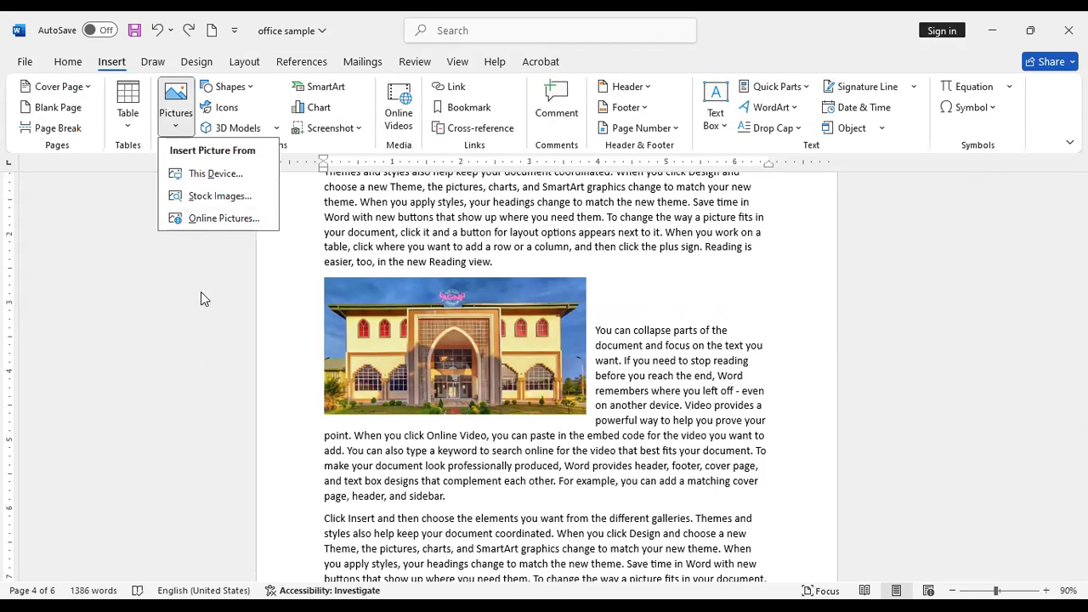
click(521, 256)
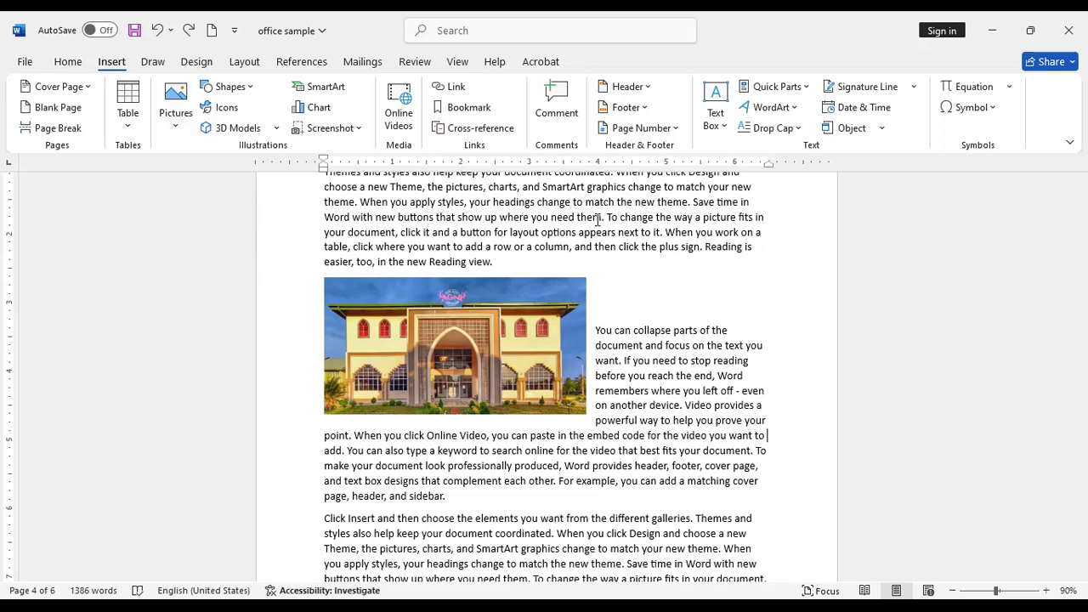
- Try pasting a copy of the building picture into the text below it, and delete the pasted copy
click(511, 346)
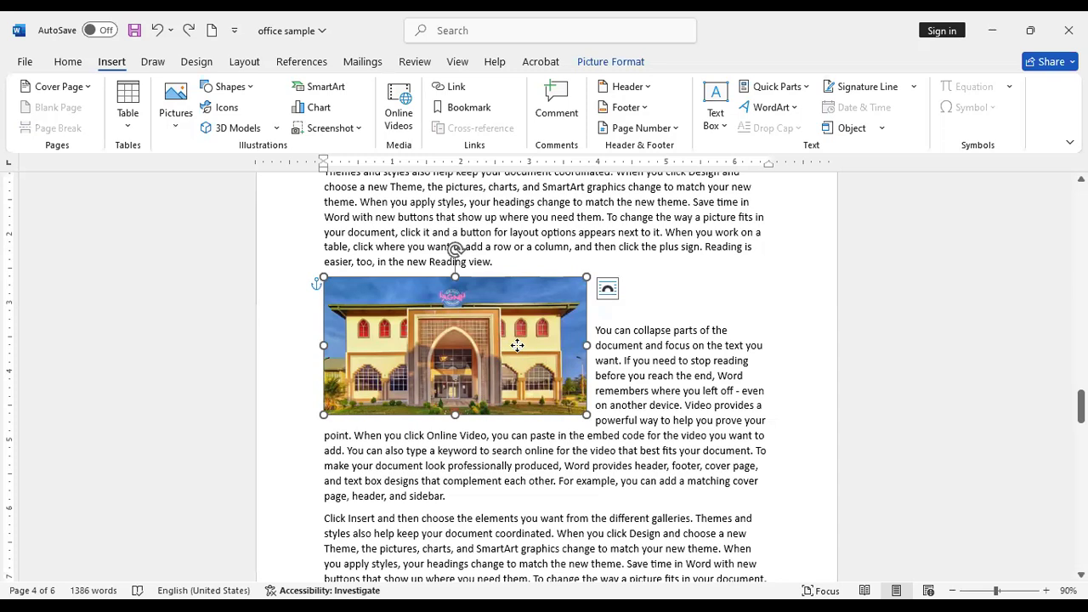
right_click(516, 345)
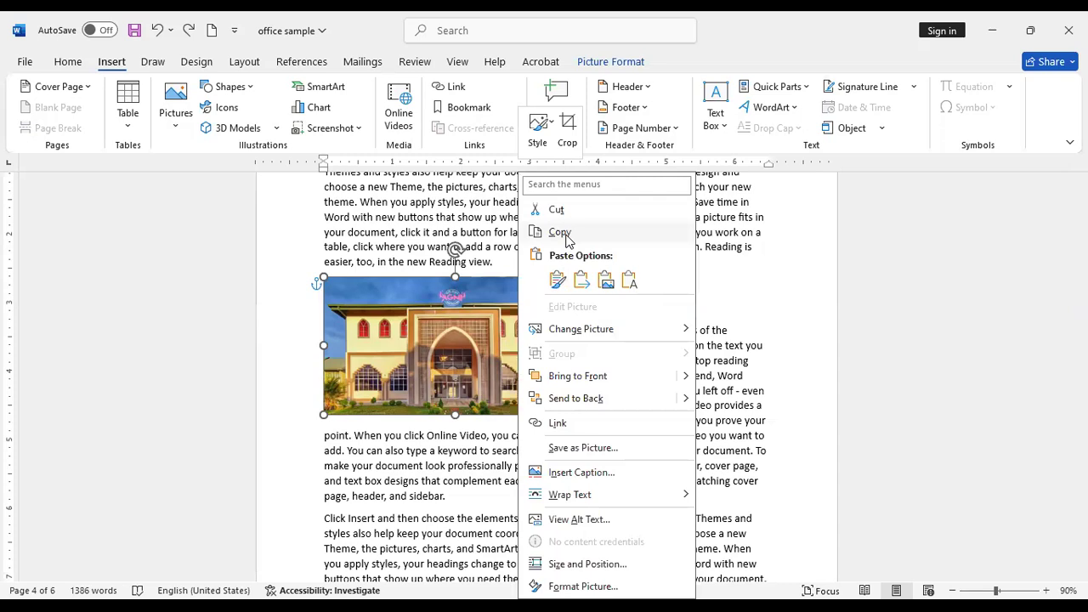
click(565, 240)
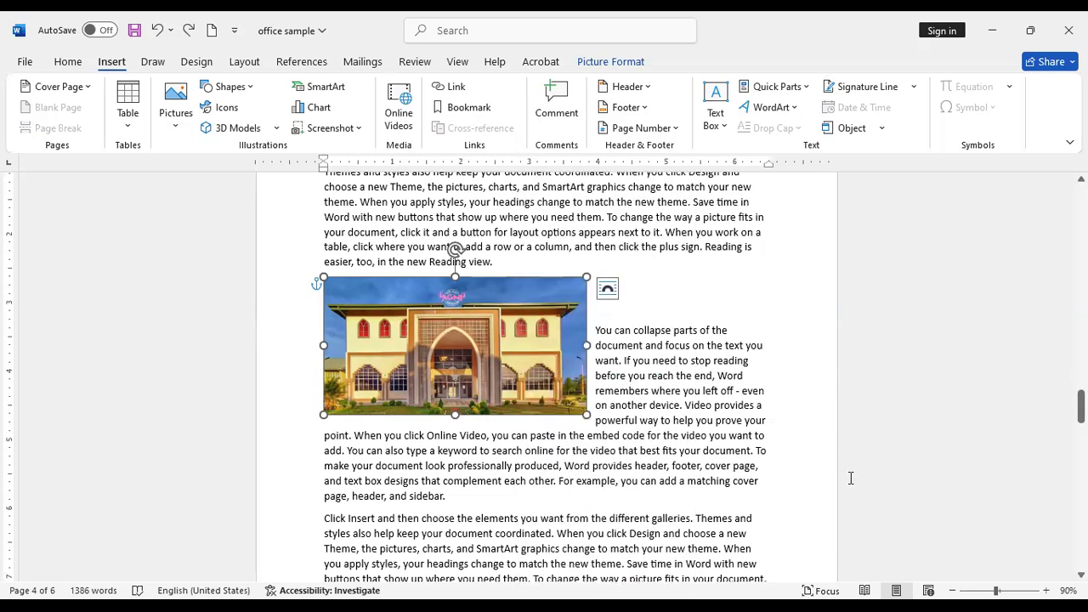
click(609, 490)
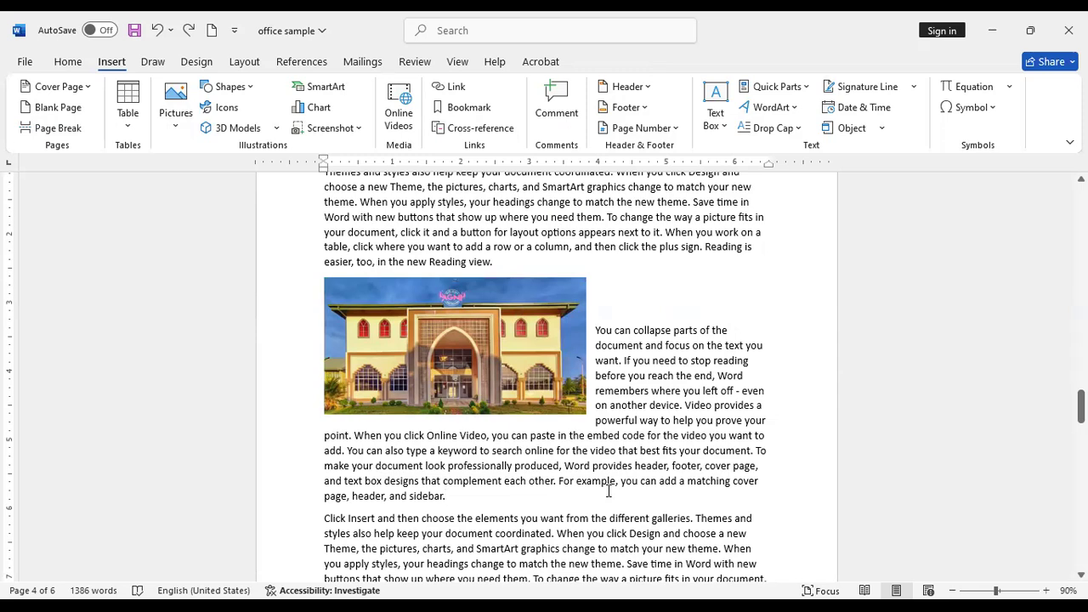
key(ctrl+v)
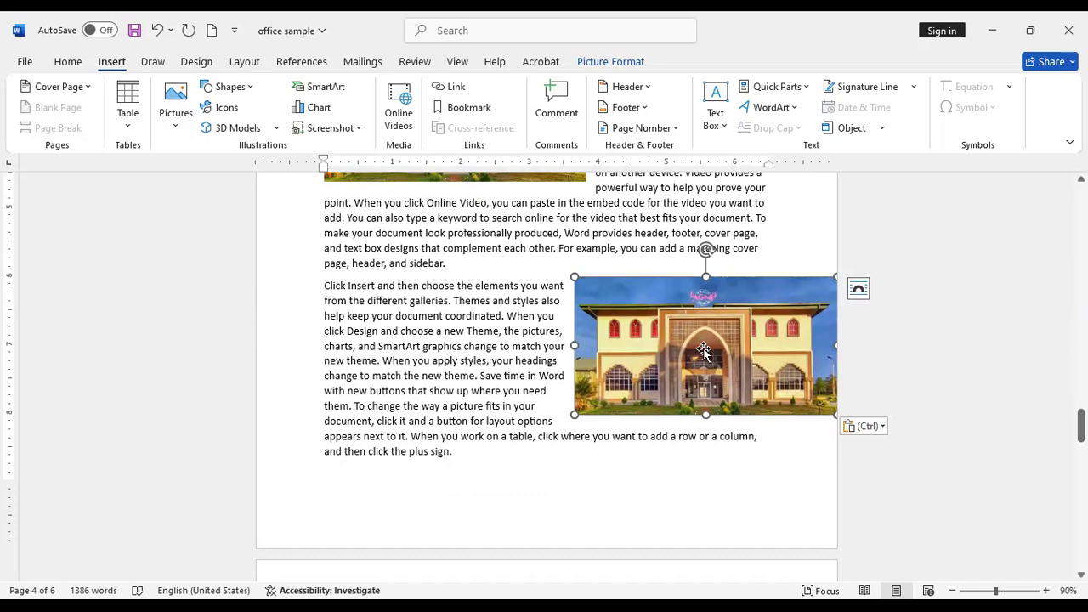
key(Delete)
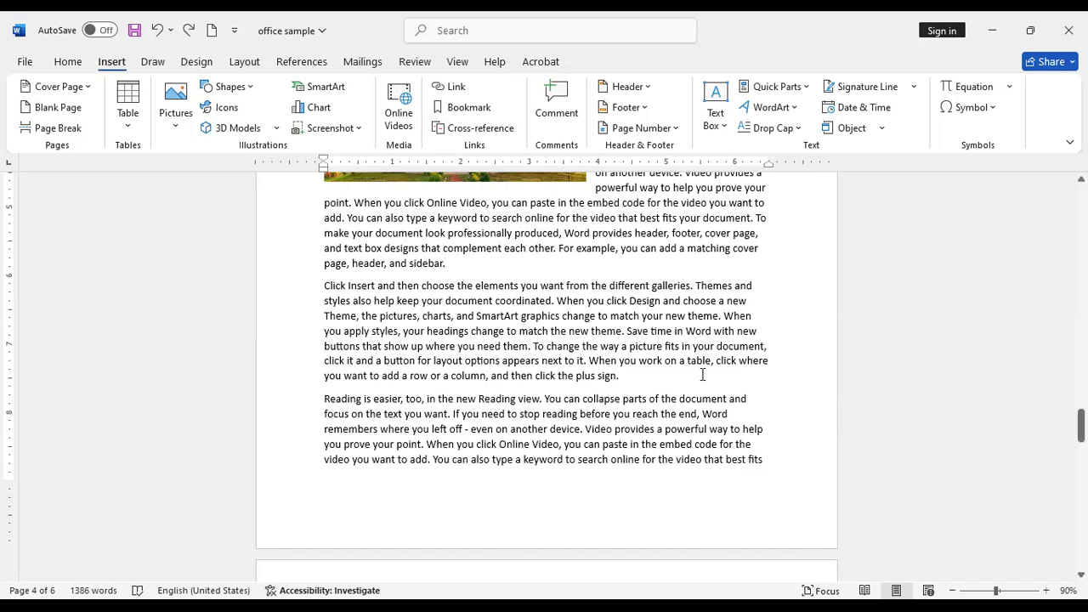
- Copy the building picture and paste it as a picture after the paragraph ending "click the plus sign."
scroll(709, 372, up, 4)
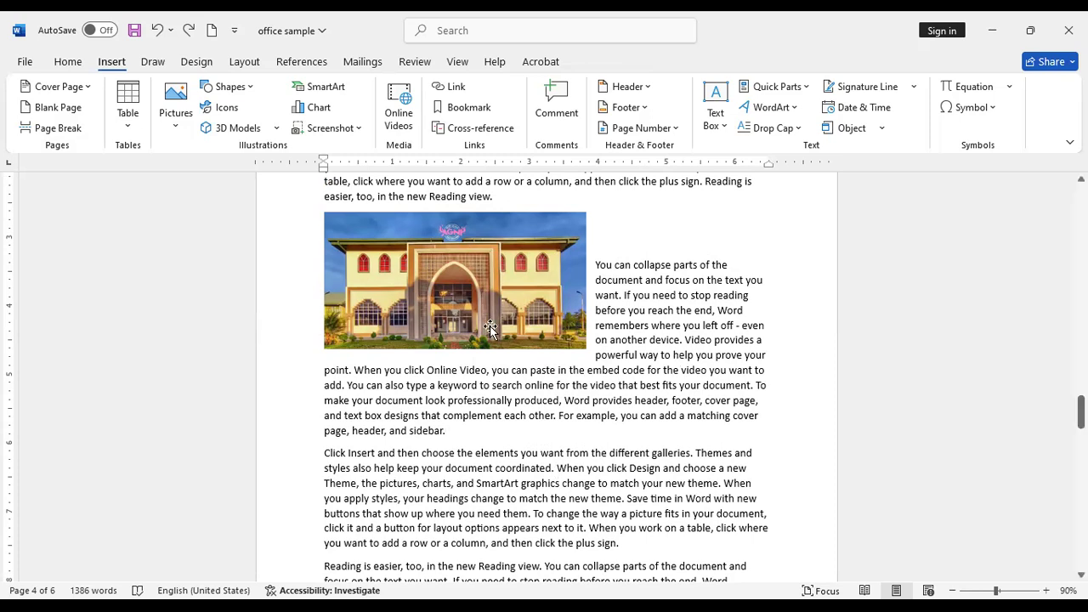
scroll(491, 328, up, 3)
click(474, 450)
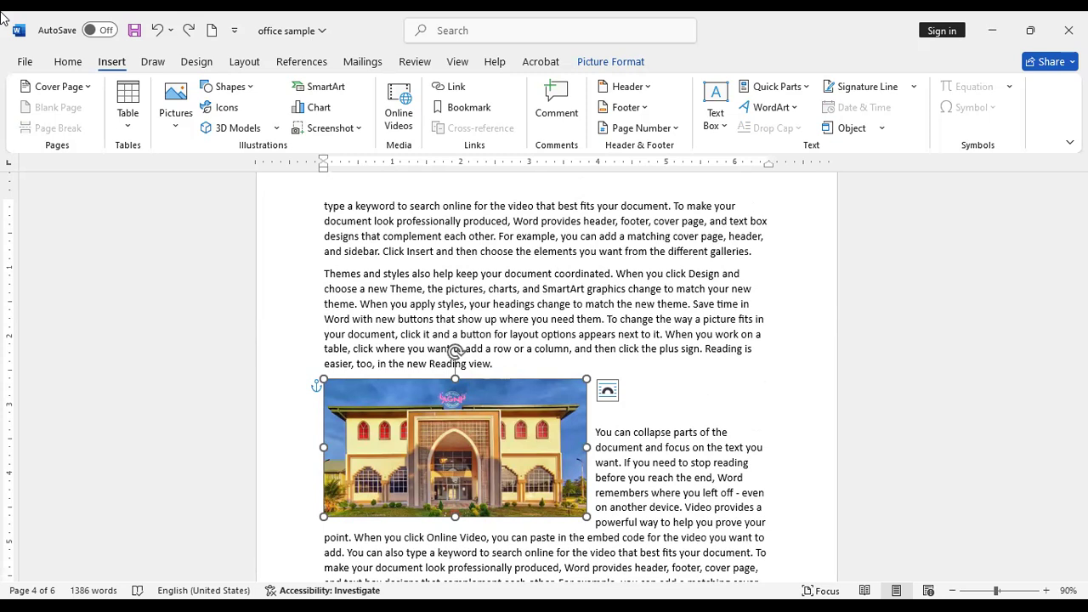
right_click(451, 440)
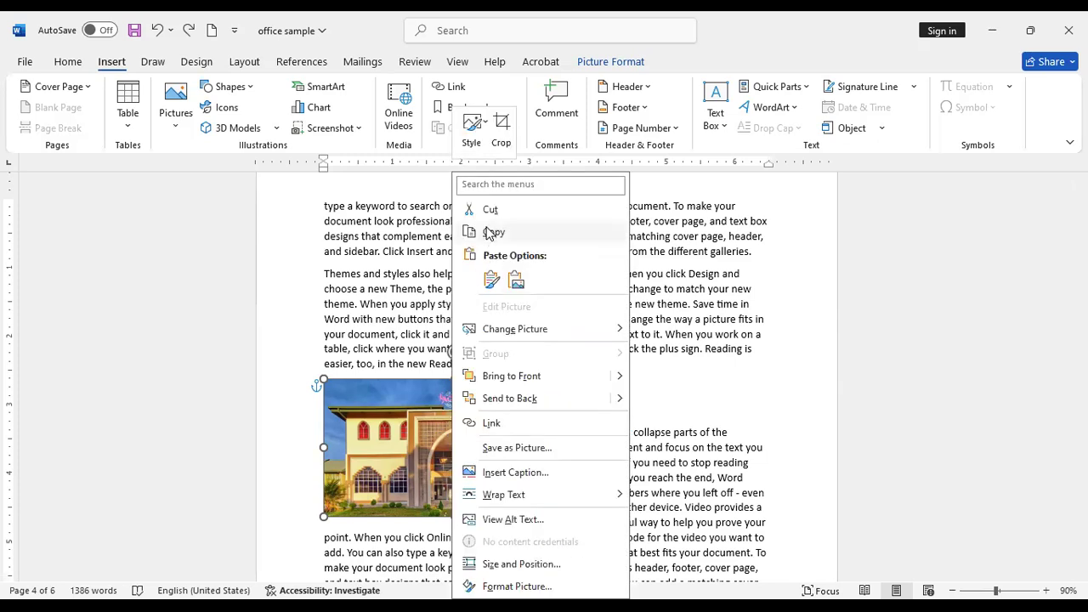
click(490, 234)
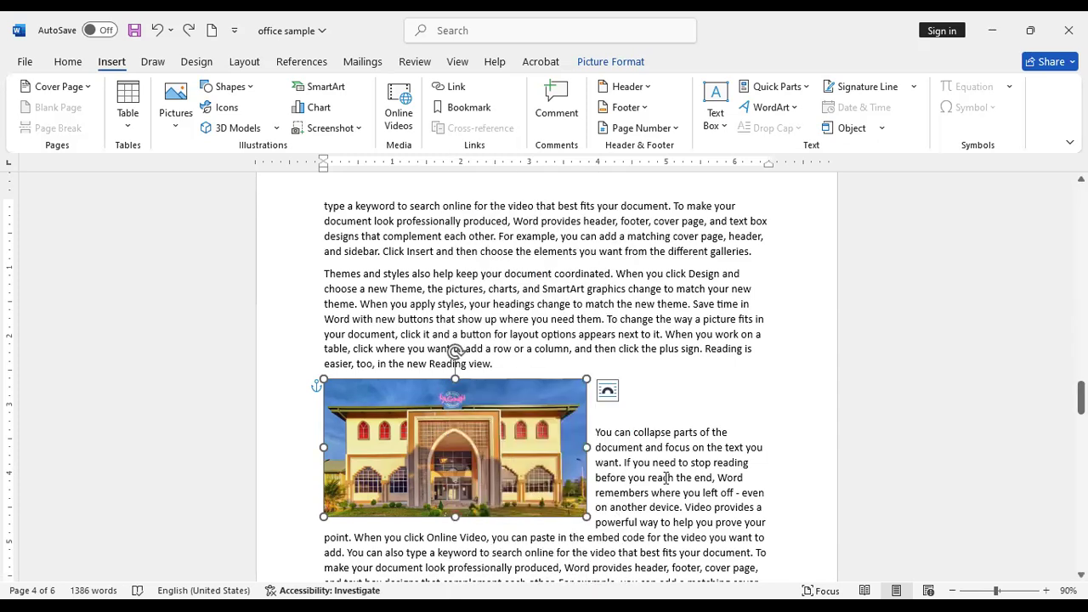
scroll(658, 445, down, 7)
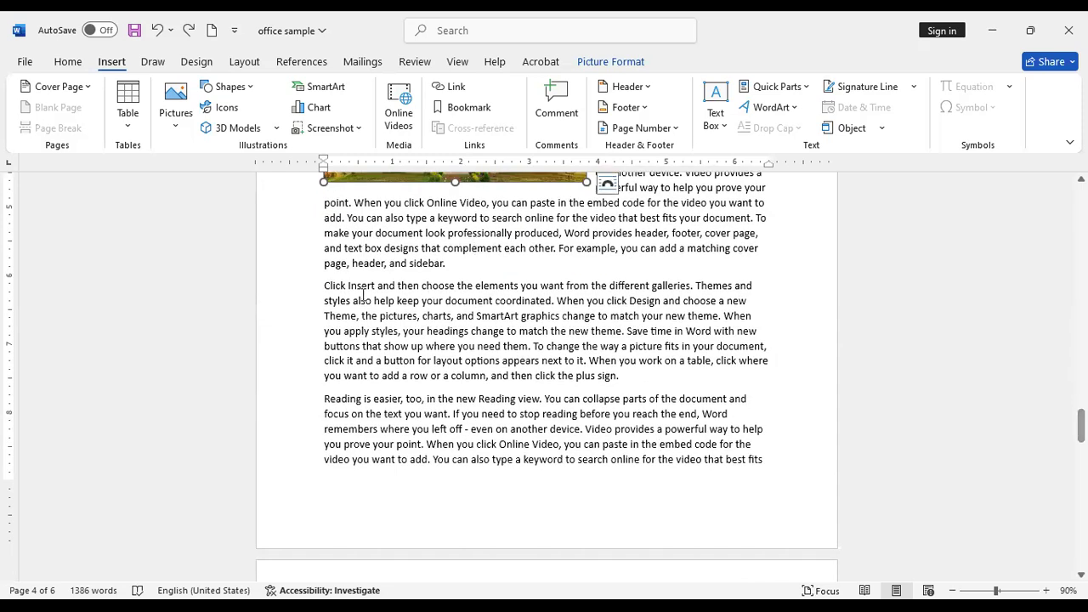
click(623, 379)
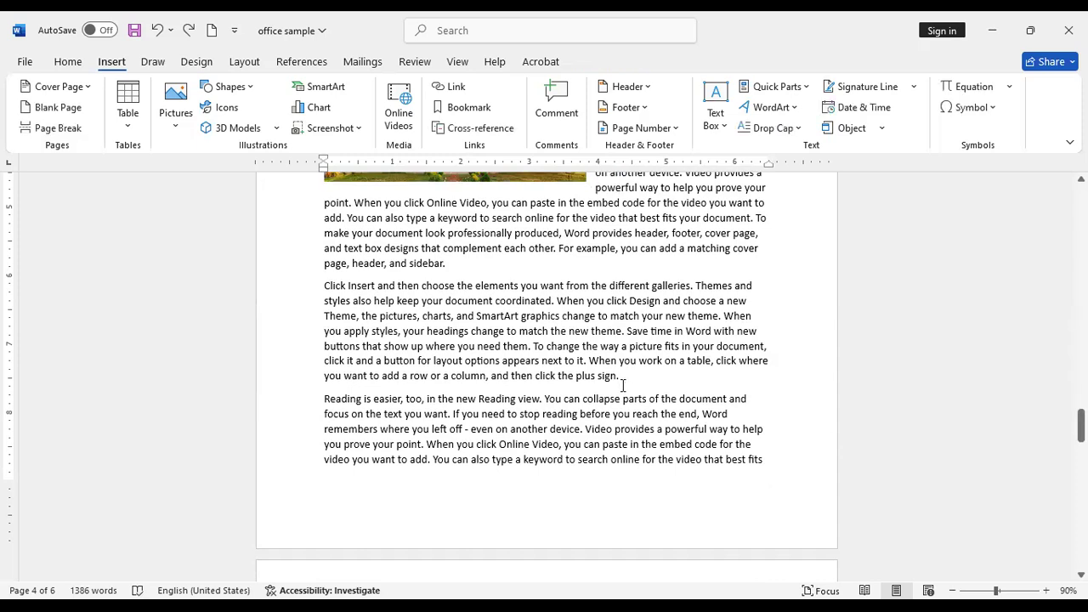
right_click(623, 385)
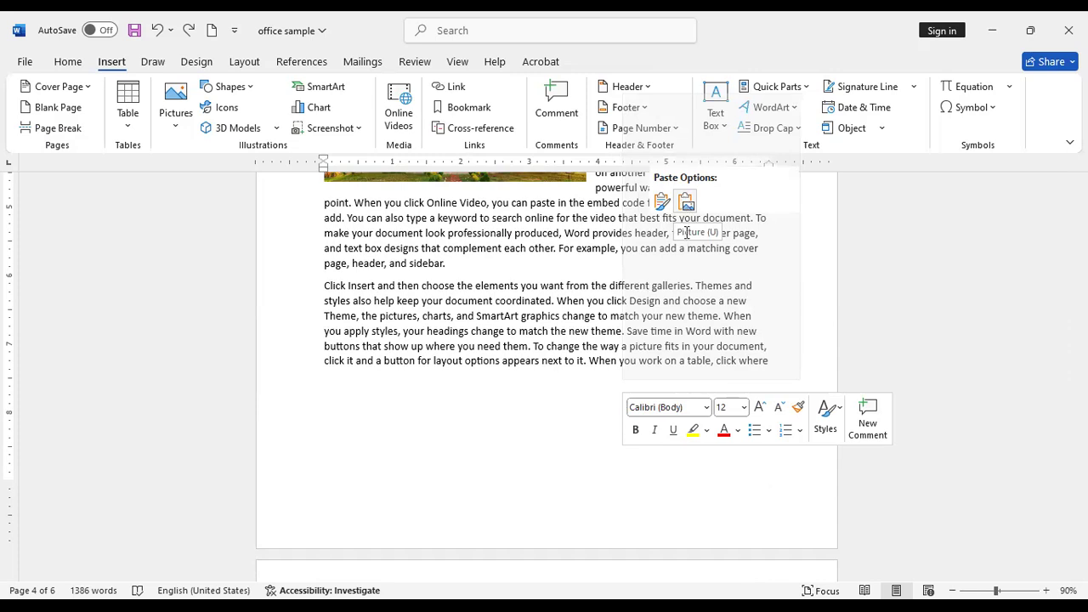
click(686, 201)
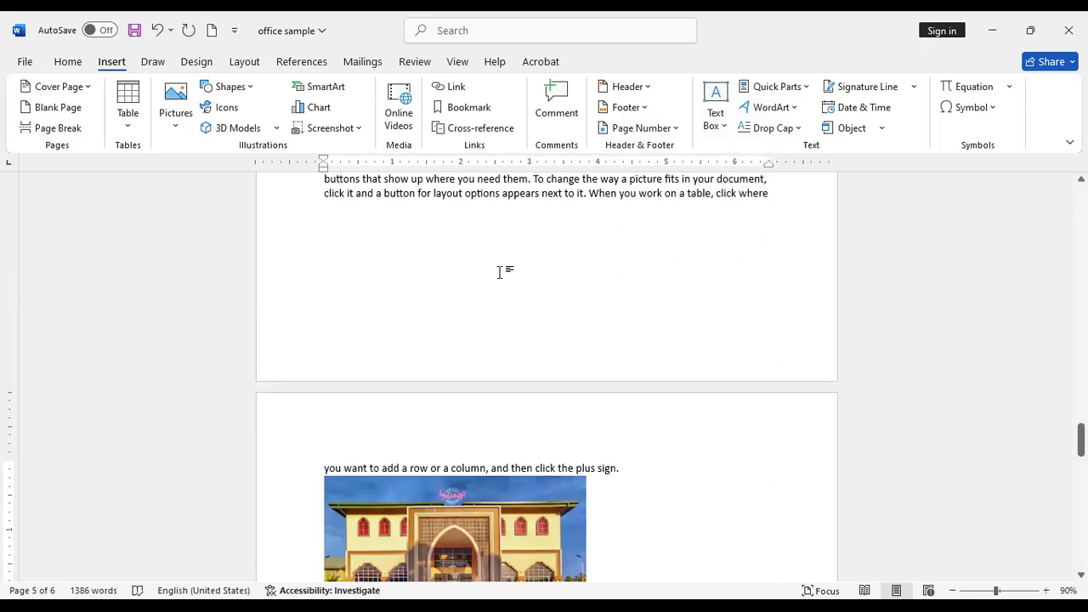
- Insert the SEUSL picture from the computer's ms word folder next to the pasted building picture
click(176, 127)
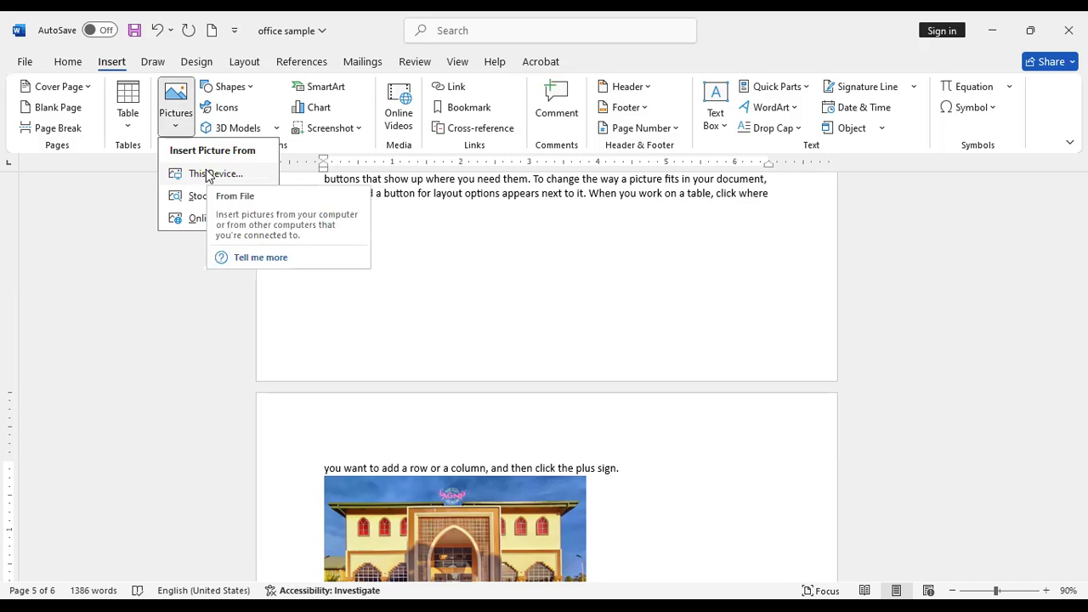
click(207, 172)
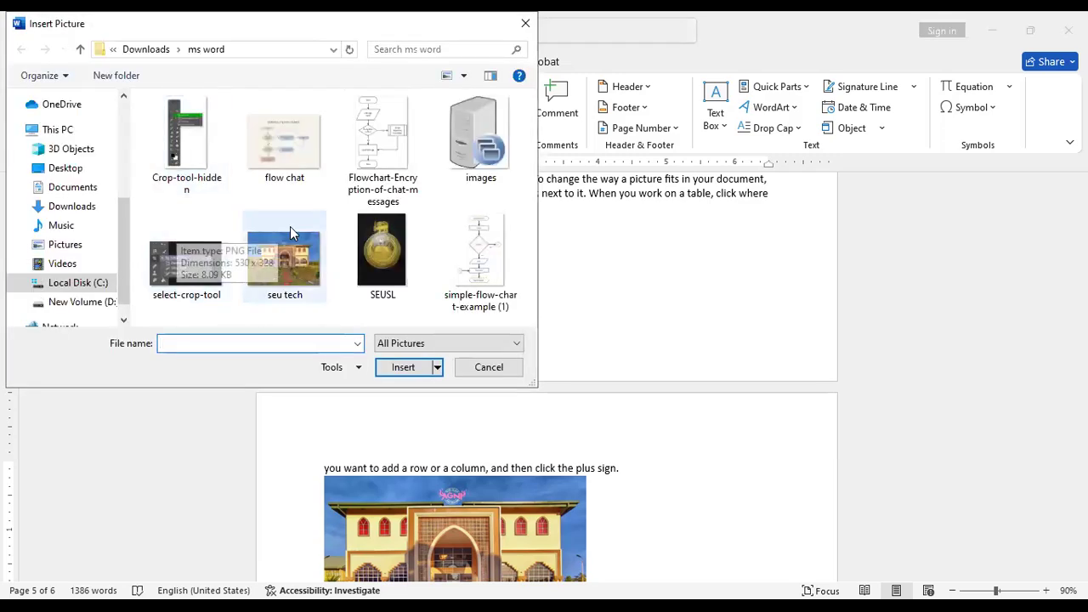
click(405, 247)
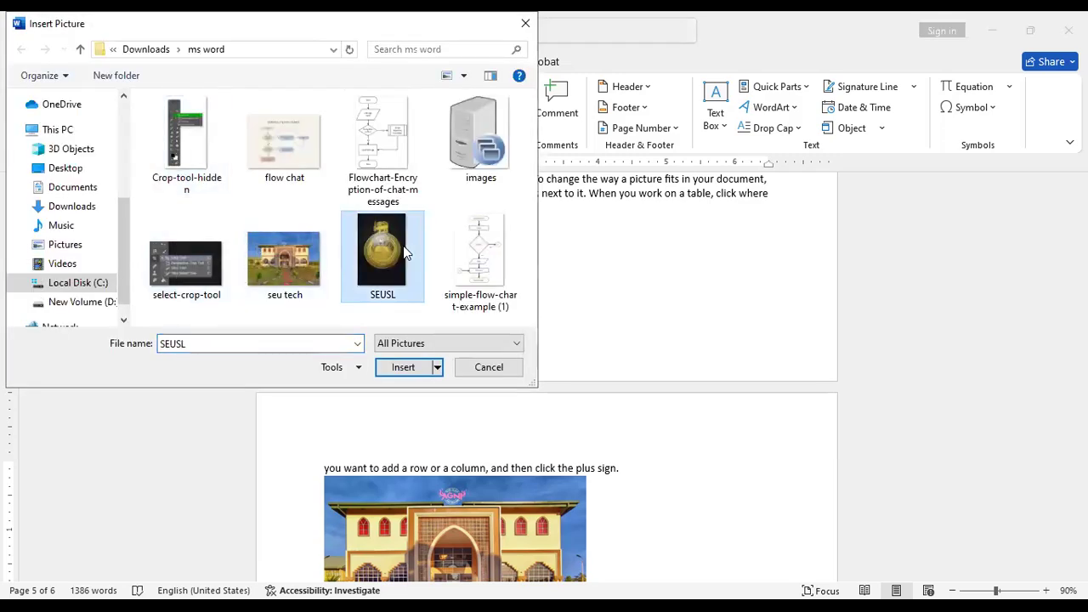
click(402, 368)
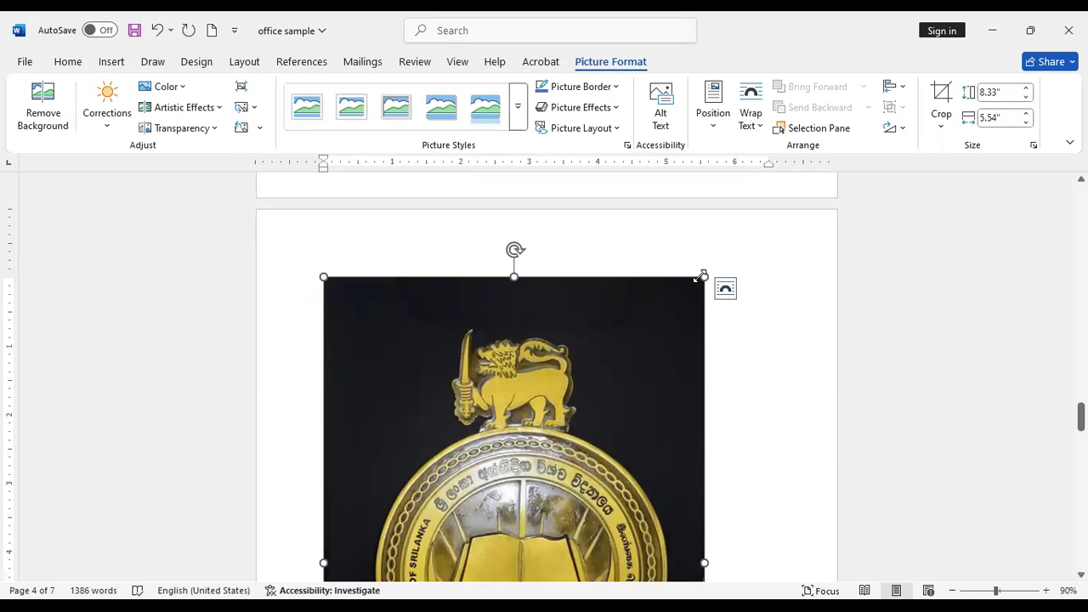
- Scale the SEUSL emblem picture down to about 3.42" wide, and squash its height to about 3.37"
drag(702, 277, 394, 495)
scroll(510, 383, down, 3)
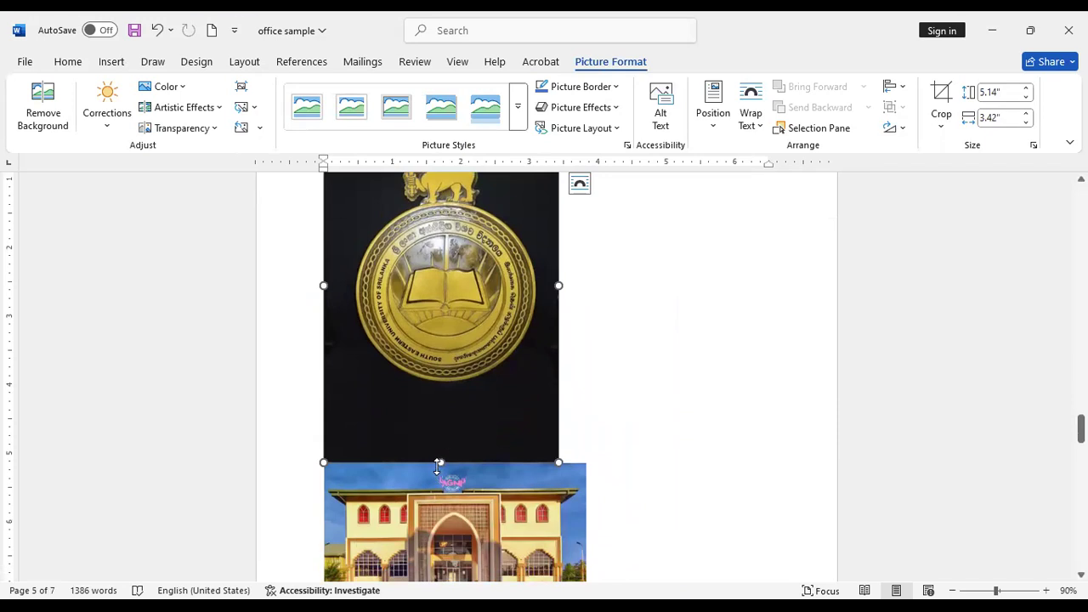
scroll(457, 348, down, 2)
drag(441, 380, 447, 342)
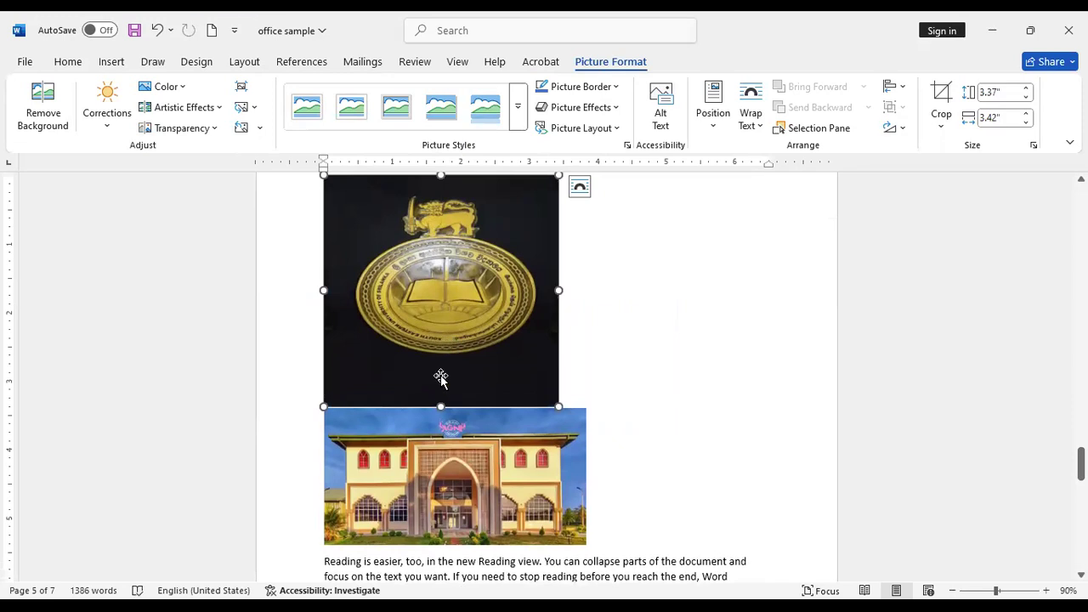
- Undo the insertion of the SEUSL picture and the pasted copy of the building picture
click(159, 32)
click(159, 31)
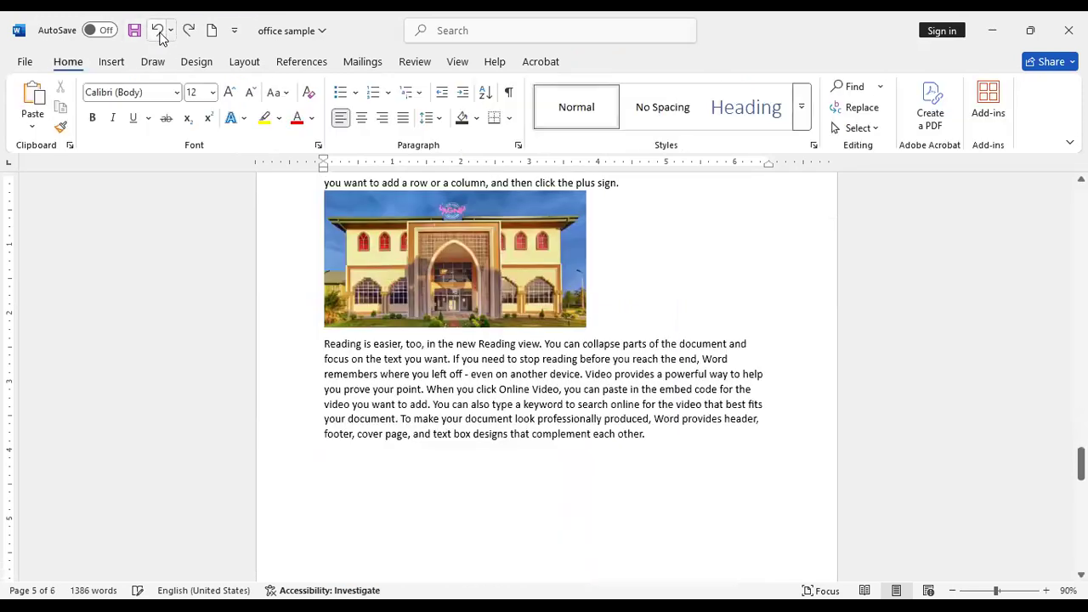
click(157, 32)
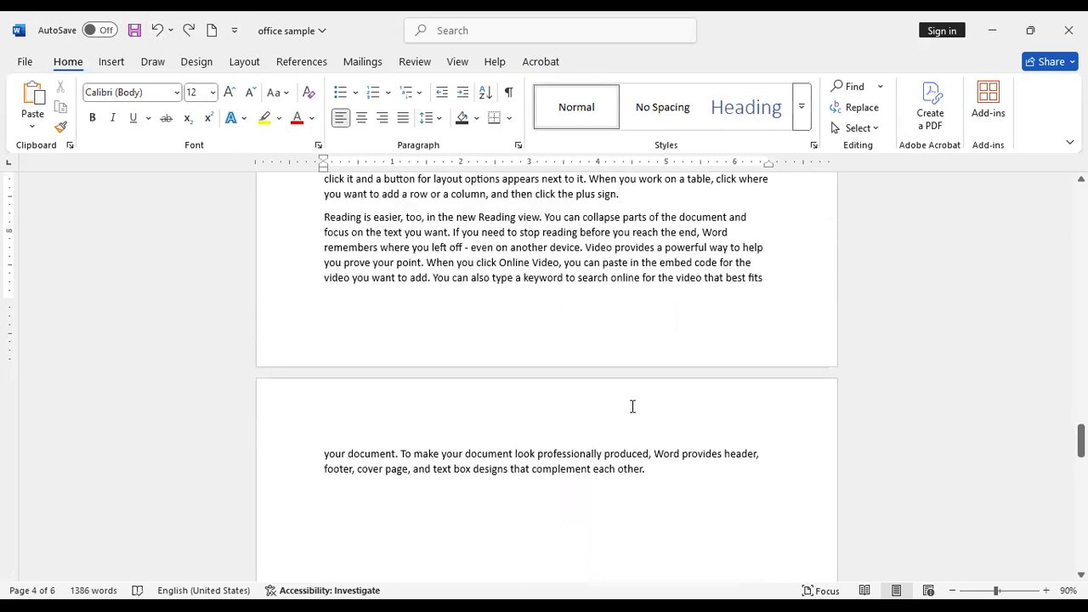
key(ctrl+y)
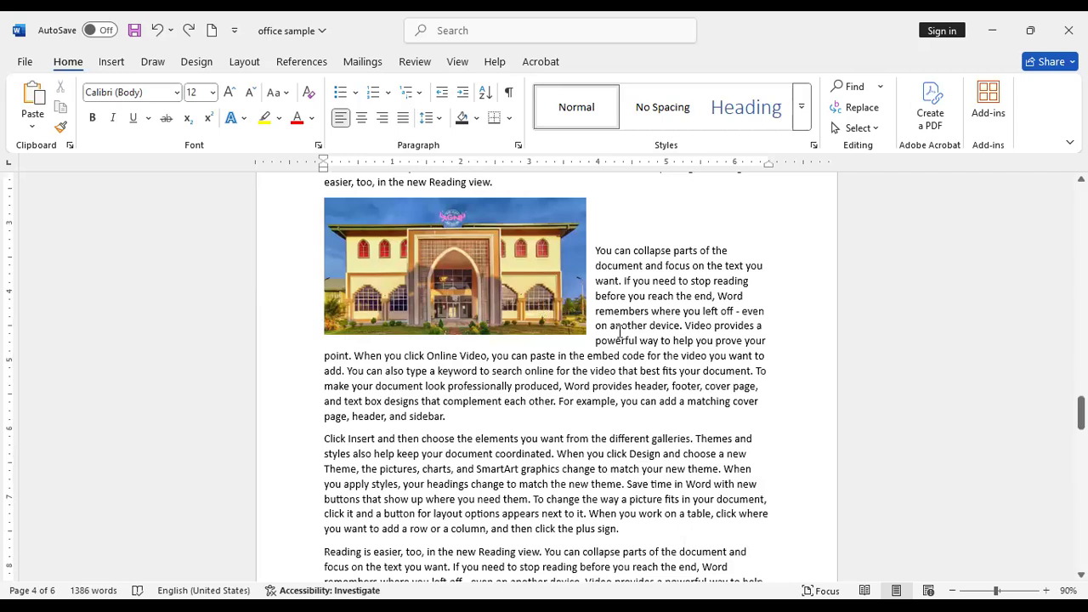
- Position the original building picture at the top center of the page with square text wrapping
scroll(474, 403, up, 4)
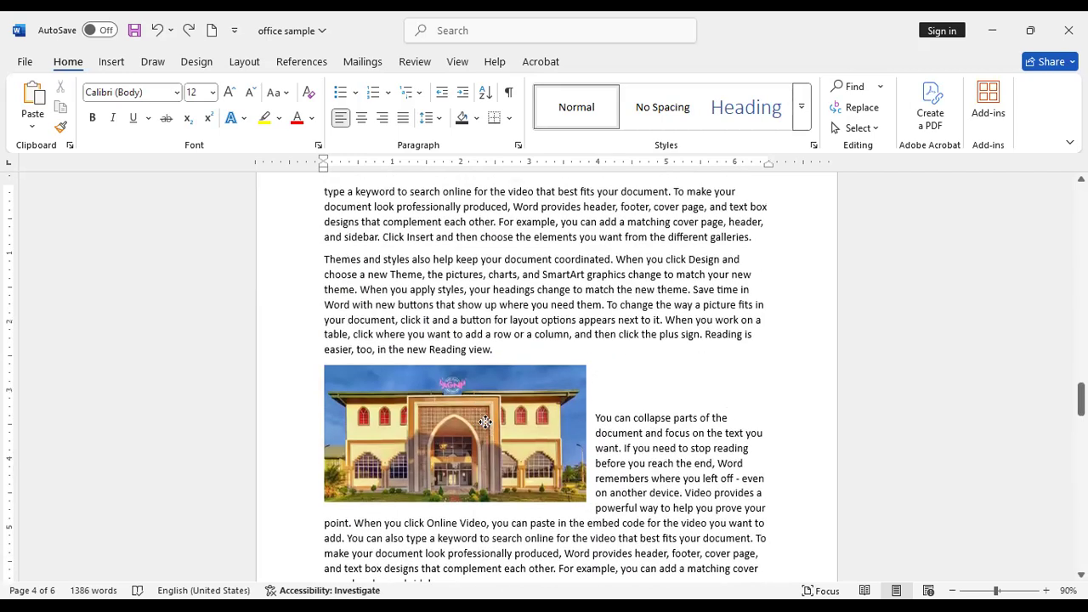
click(485, 422)
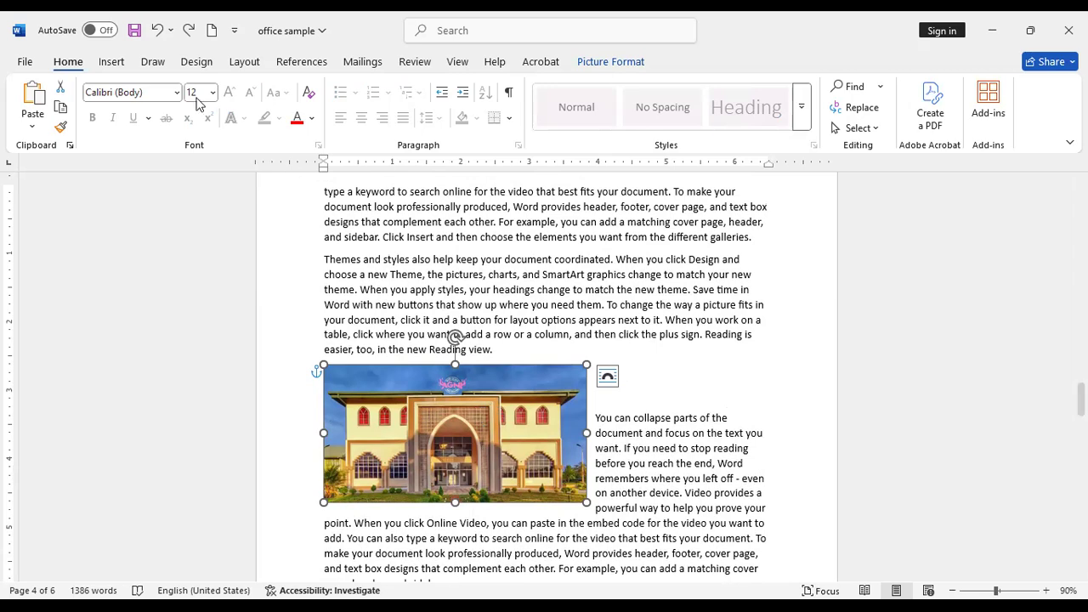
click(111, 62)
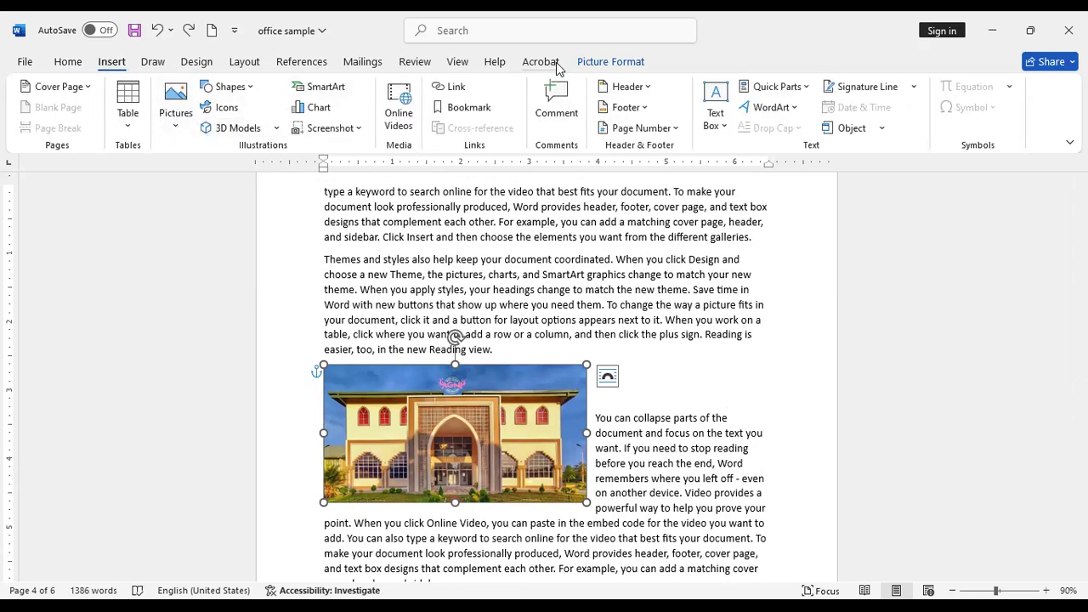
click(619, 64)
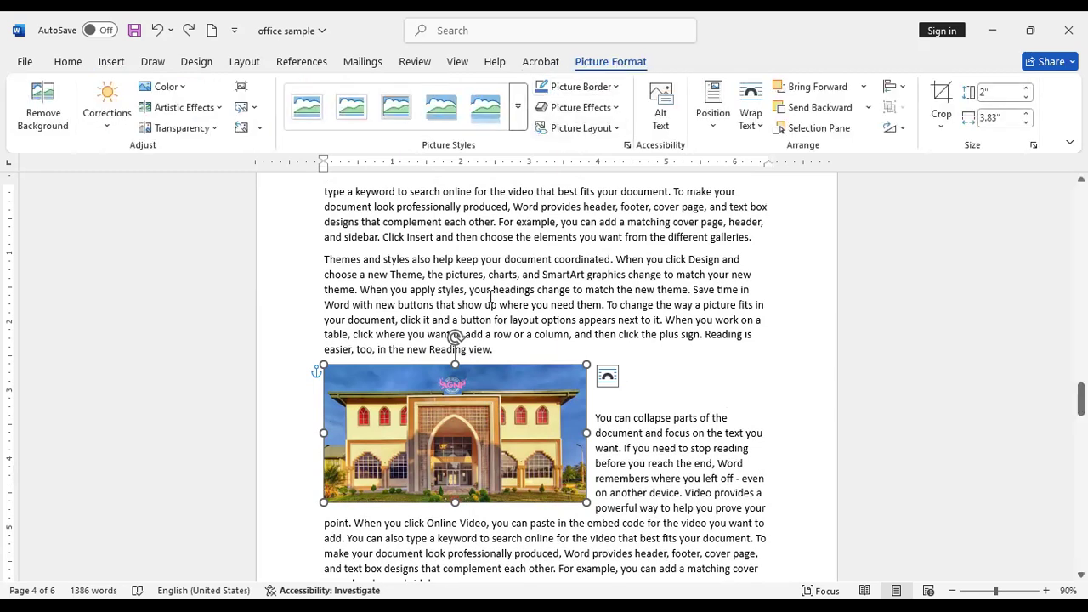
click(714, 132)
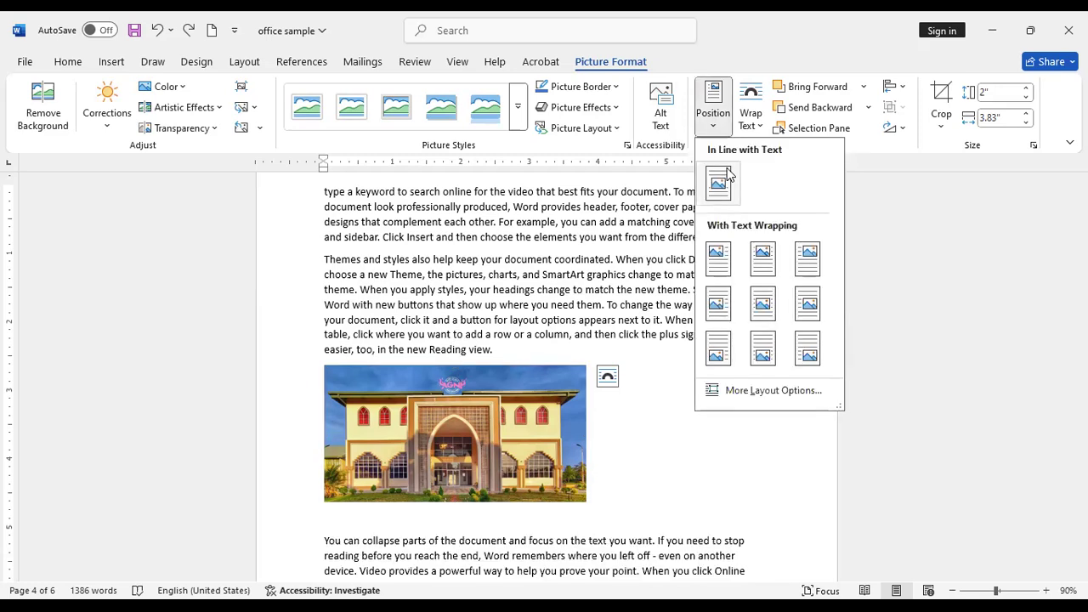
click(763, 264)
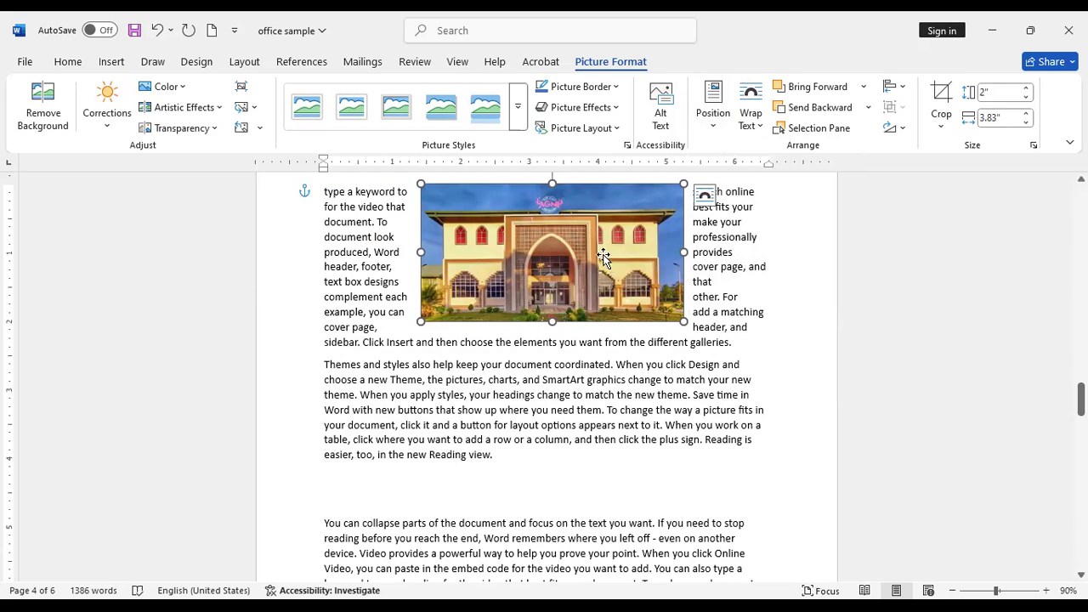
- Nudge the building picture sideways in both directions, leaving its right edge at about the 6" ruler mark
key(Right)
key(Right)
key(Right)
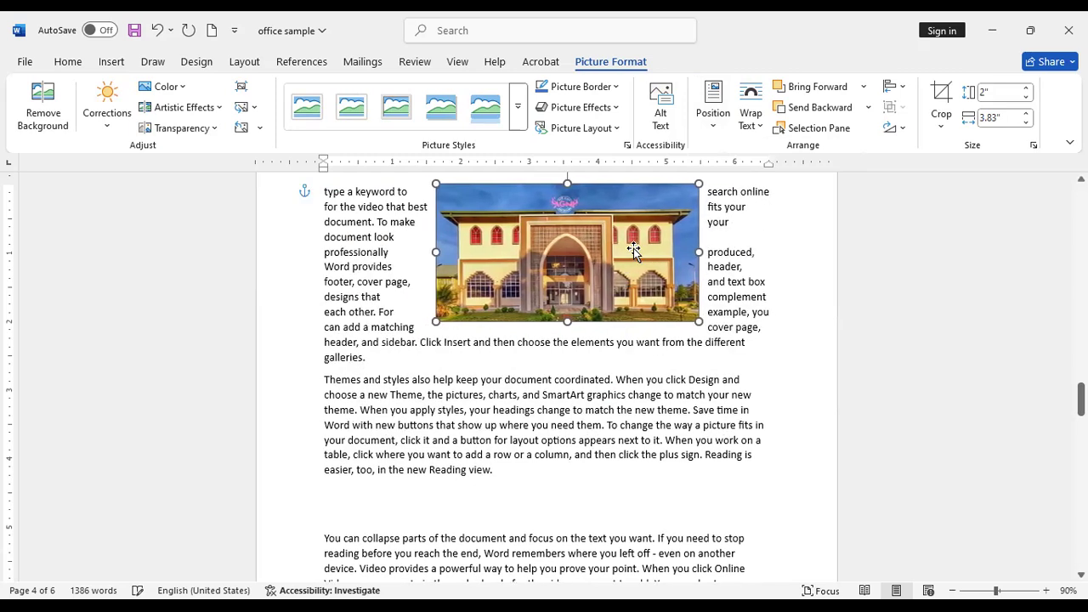
key(Right)
key(Right)
key(Right)
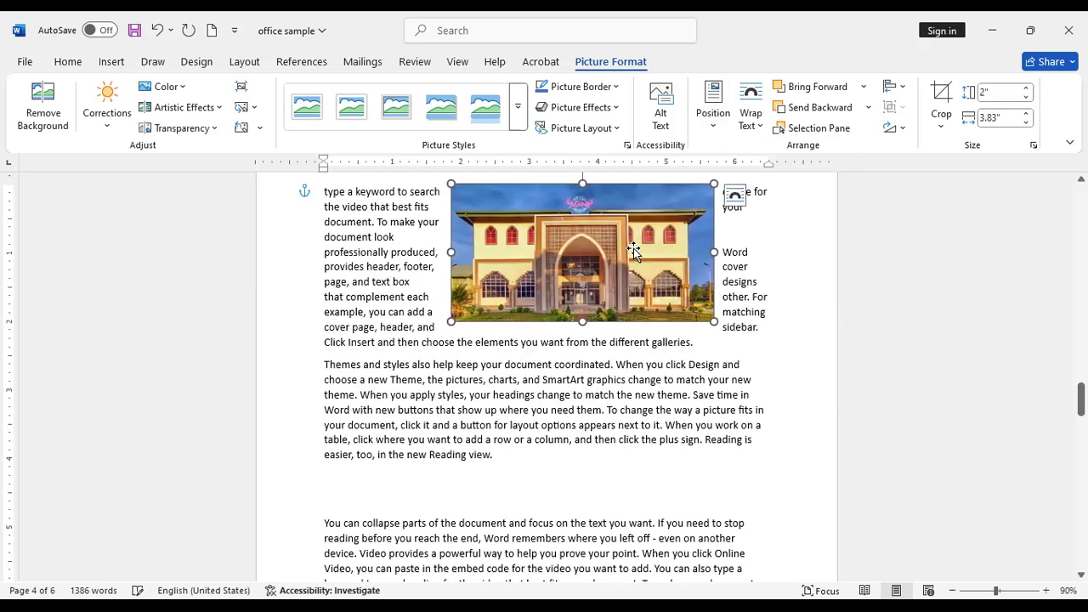
key(Left)
key(Left)
key(Left)
key(Left)
key(Left)
key(Left)
key(Left)
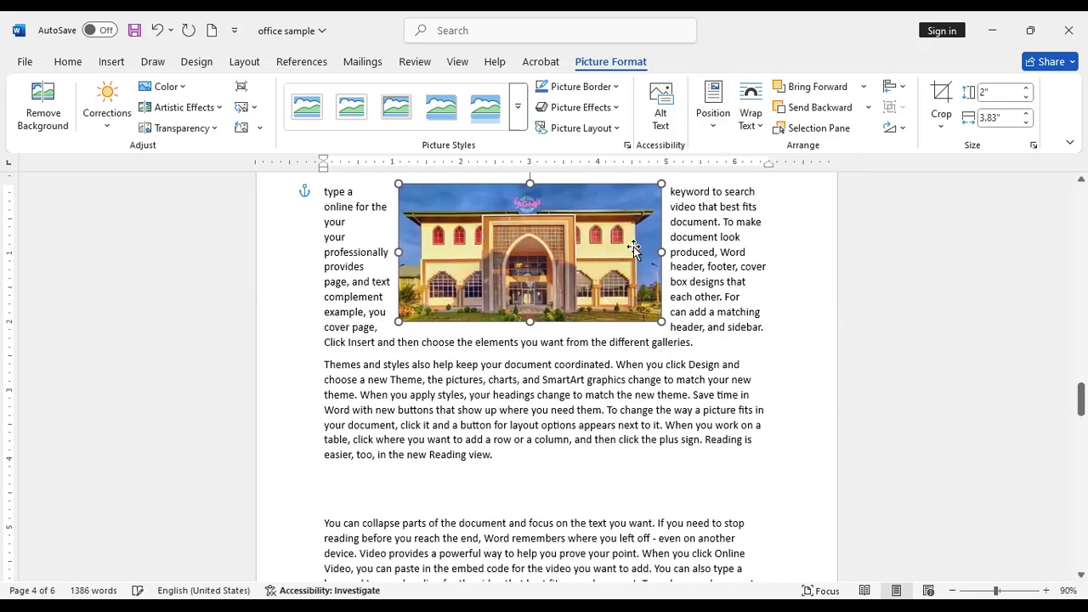
key(Right)
key(Right)
key(Right)
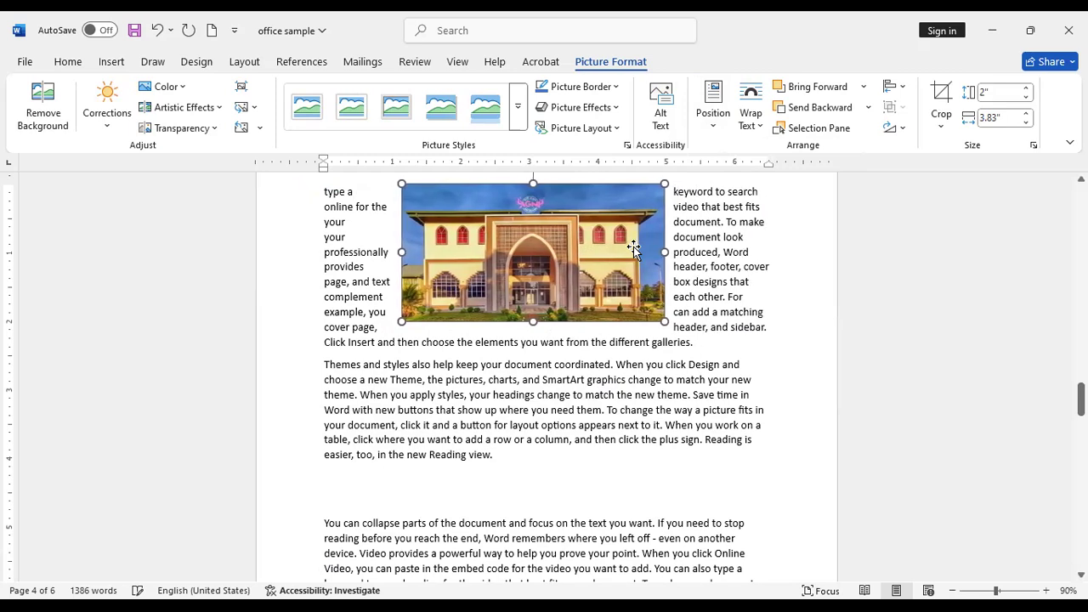
key(Right)
key(Right)
key(Right)
key(Right)
key(Right)
key(Right)
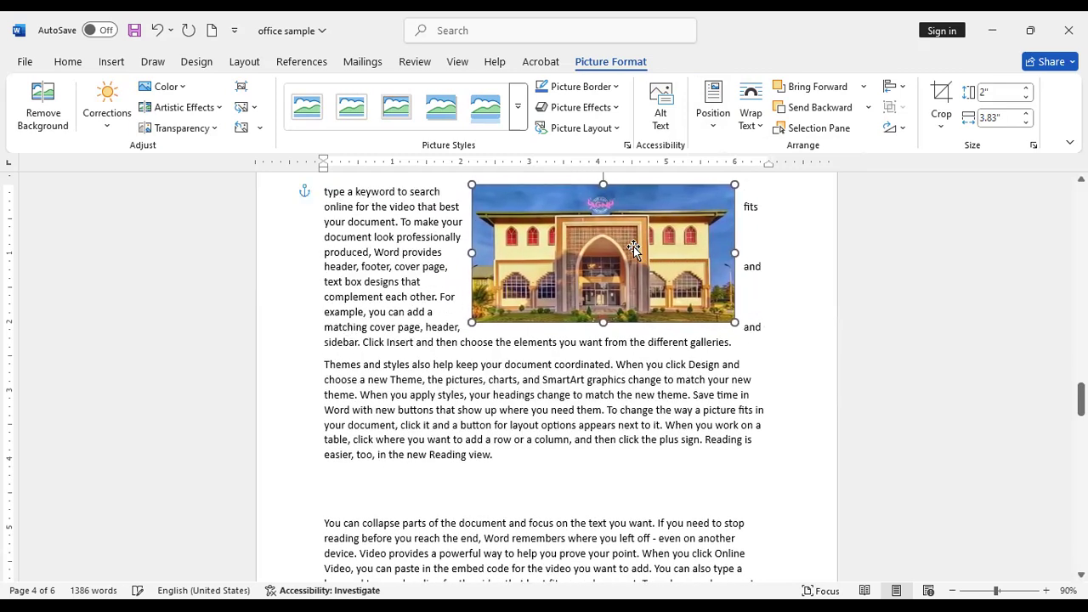
- Nudge the building picture down, then slightly up, so its top edge sits just below the line starting "type a keyword to search online"
key(Down)
key(Down)
key(Down)
key(Down)
key(Down)
key(Down)
key(Down)
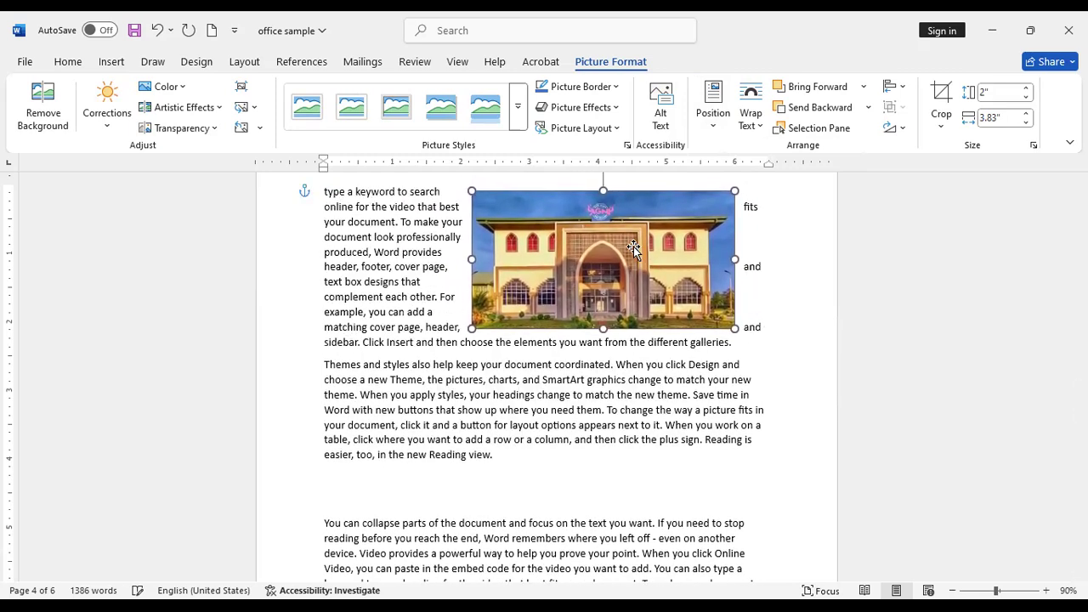
key(Down)
key(Down)
key(Down)
key(Down)
key(Down)
key(Down)
key(Down)
key(Down)
key(Down)
key(Down)
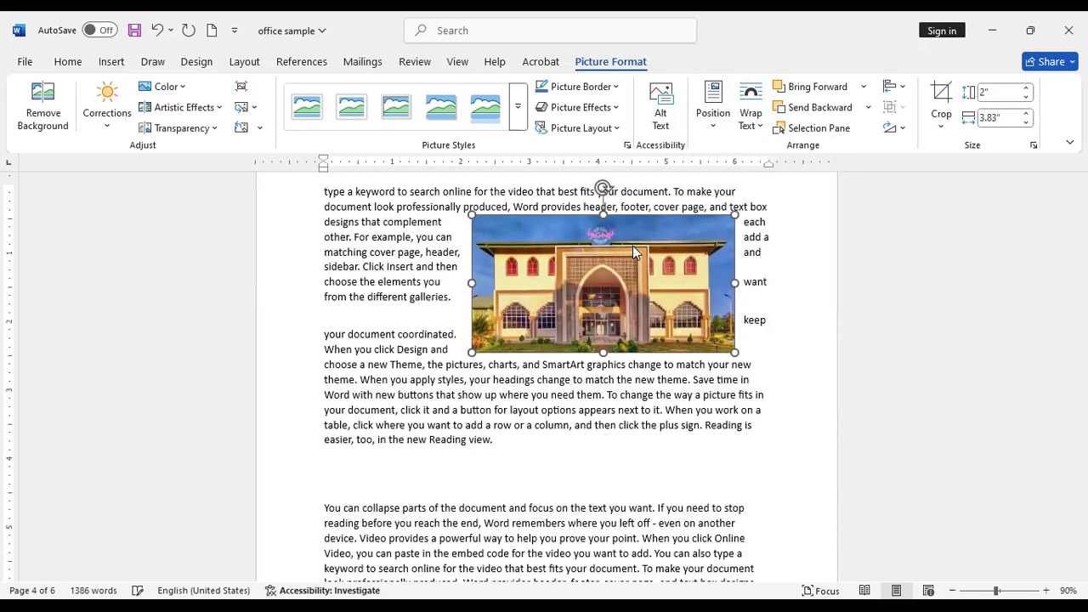
key(Up)
key(Up)
key(Up)
key(Up)
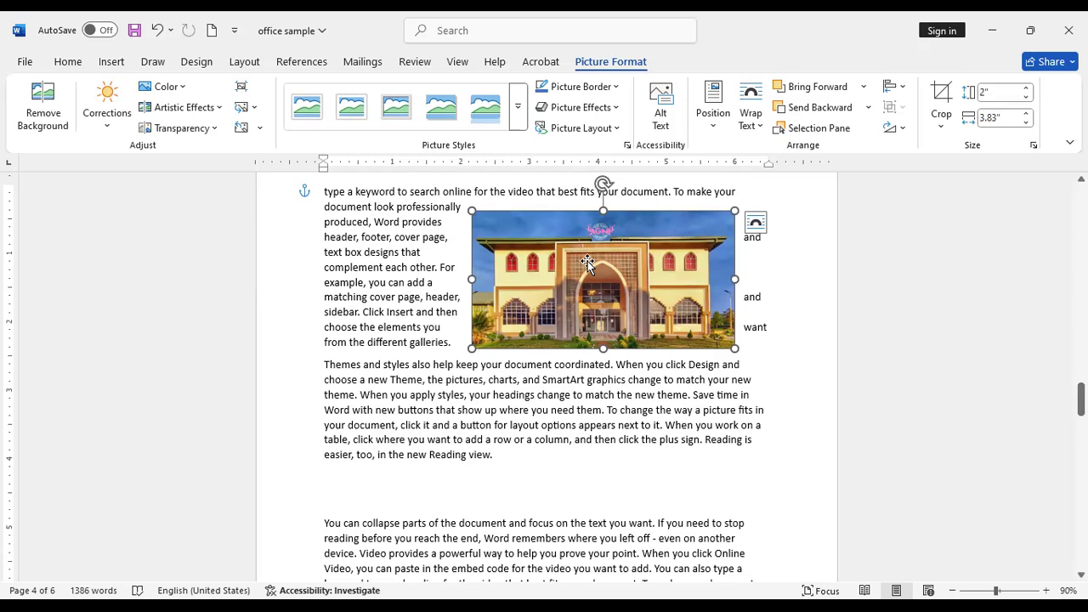
- Try typing filler characters beside the building picture before "document look professionally", and delete them
text(MMMMMMMMMMMM)
key(BackSpace)
key(BackSpace)
key(BackSpace)
key(BackSpace)
key(BackSpace)
key(BackSpace)
key(BackSpace)
key(BackSpace)
key(BackSpace)
key(BackSpace)
key(BackSpace)
key(BackSpace)
key(BackSpace)
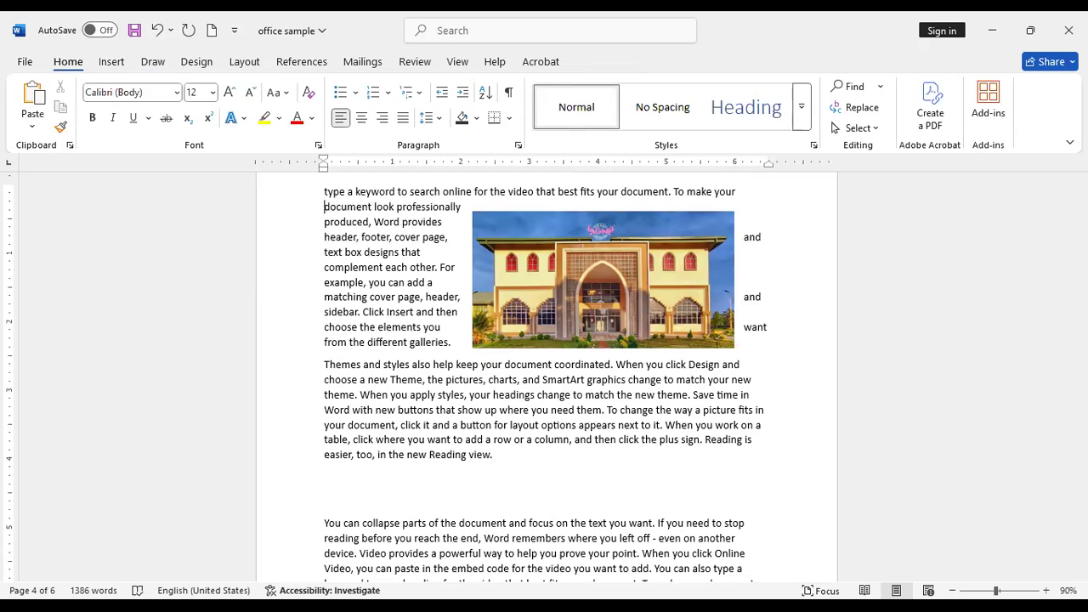
- Start a new paragraph before "document look professionally" beside the building picture, and reselect the picture
click(578, 256)
key(Return)
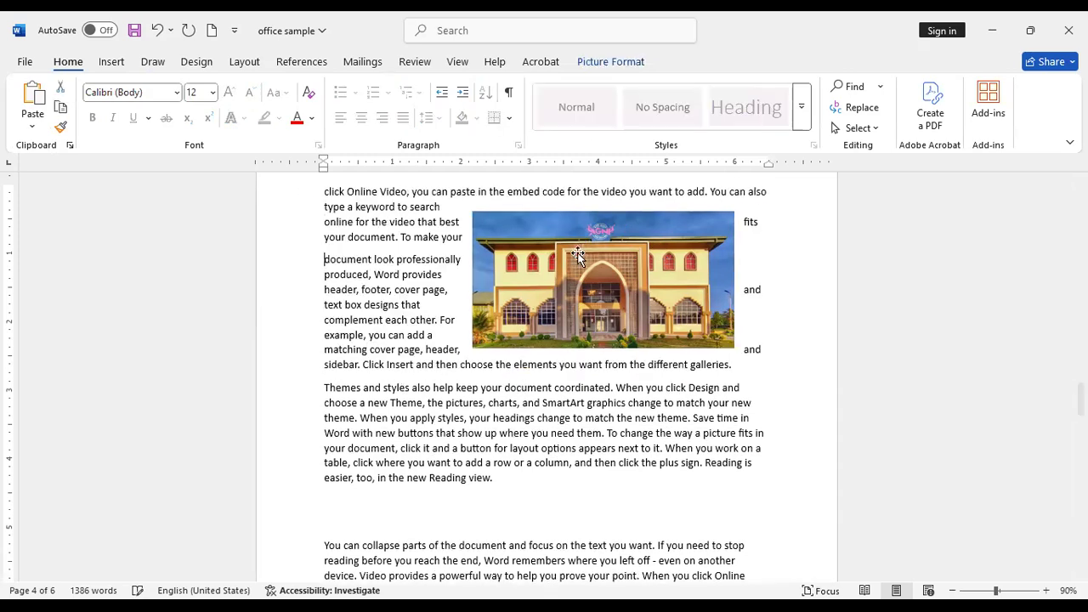
click(513, 237)
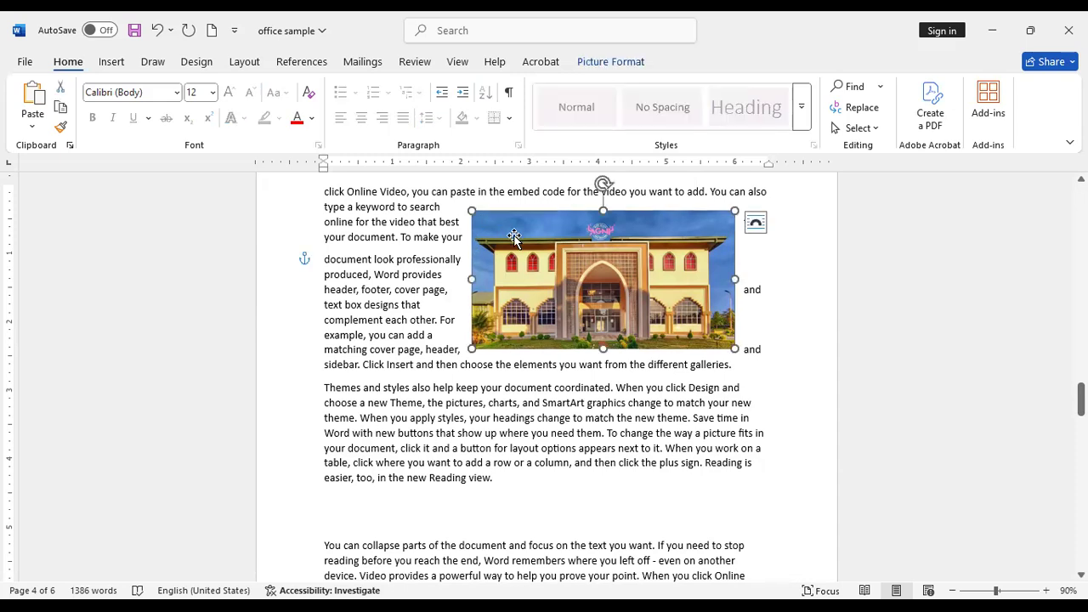
click(465, 212)
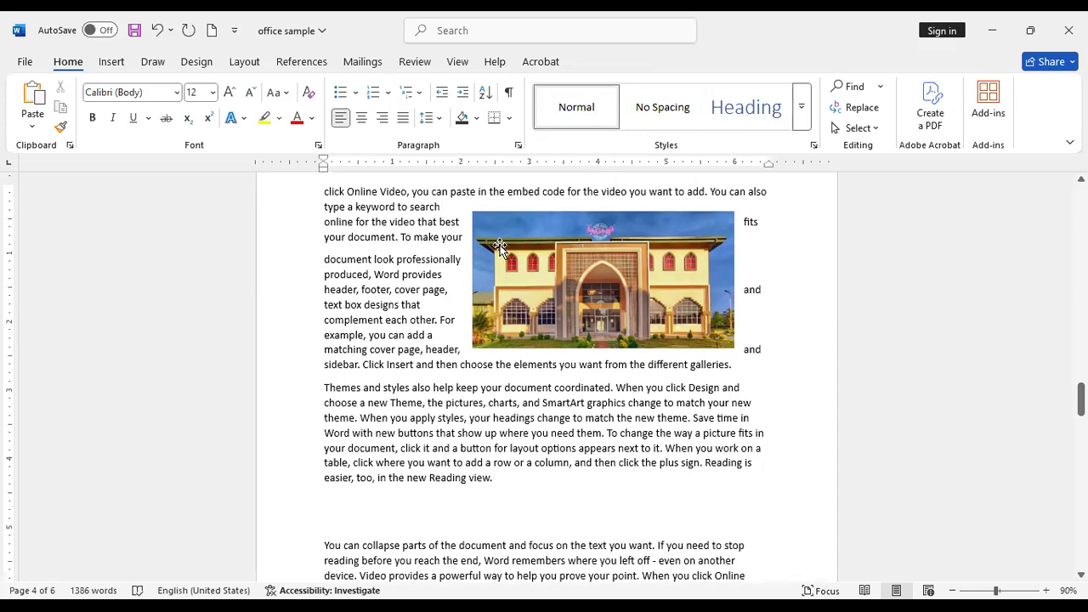
click(501, 248)
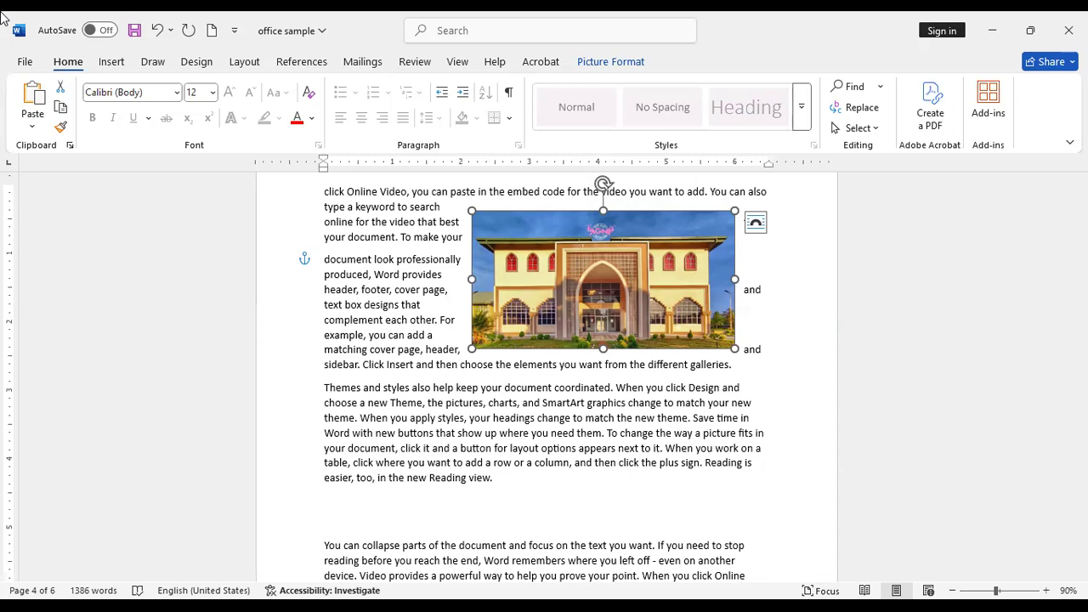
- Insert the simple-flow-chart-example (1) picture from the computer's ms word folder below the page 5 paragraph ending "designs that complement each other."
click(124, 63)
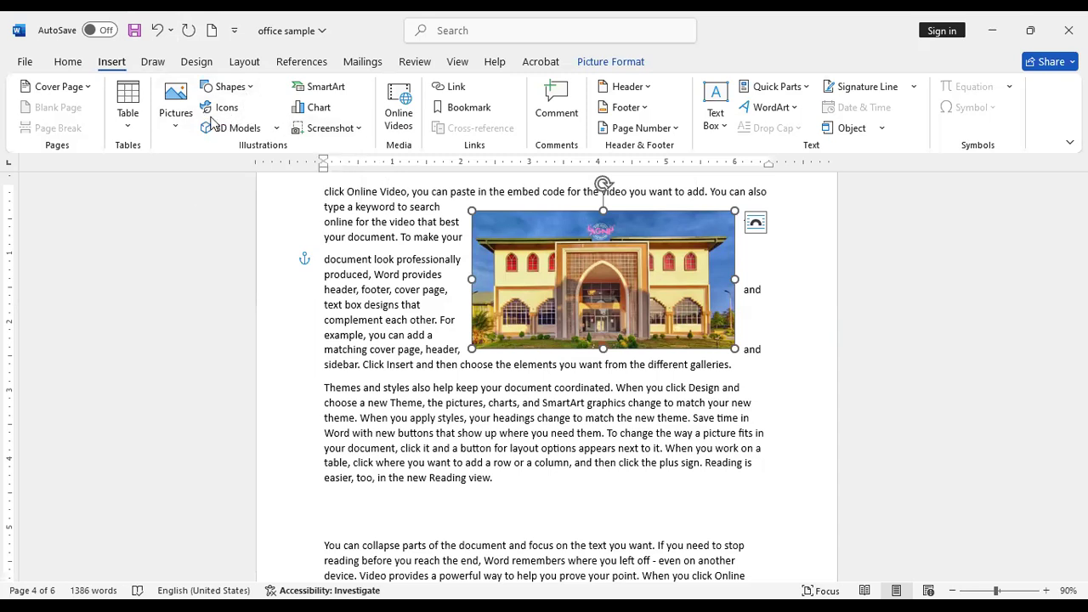
click(177, 127)
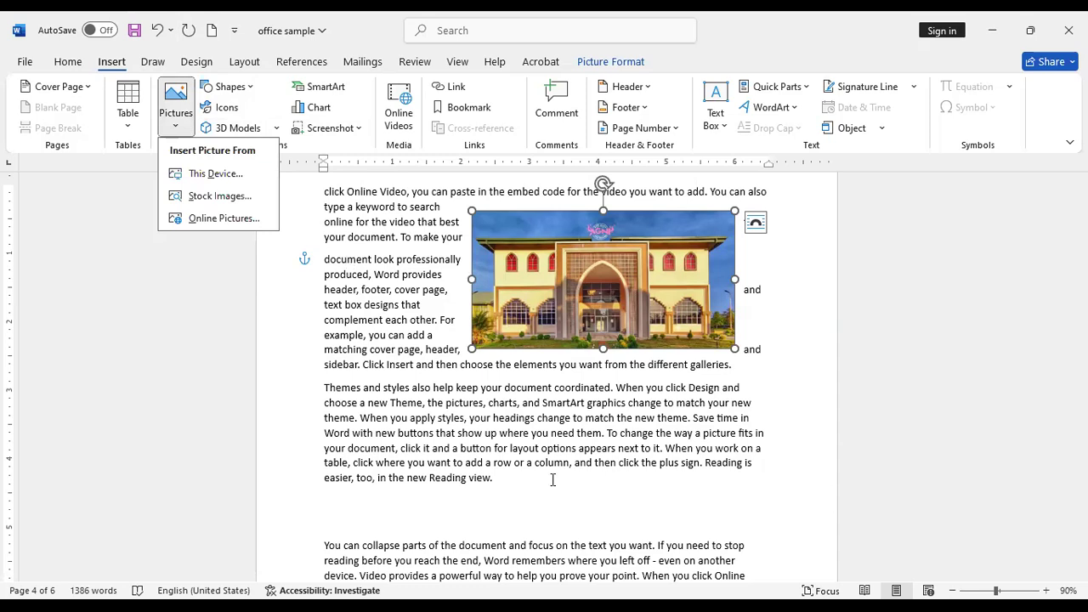
scroll(552, 479, down, 10)
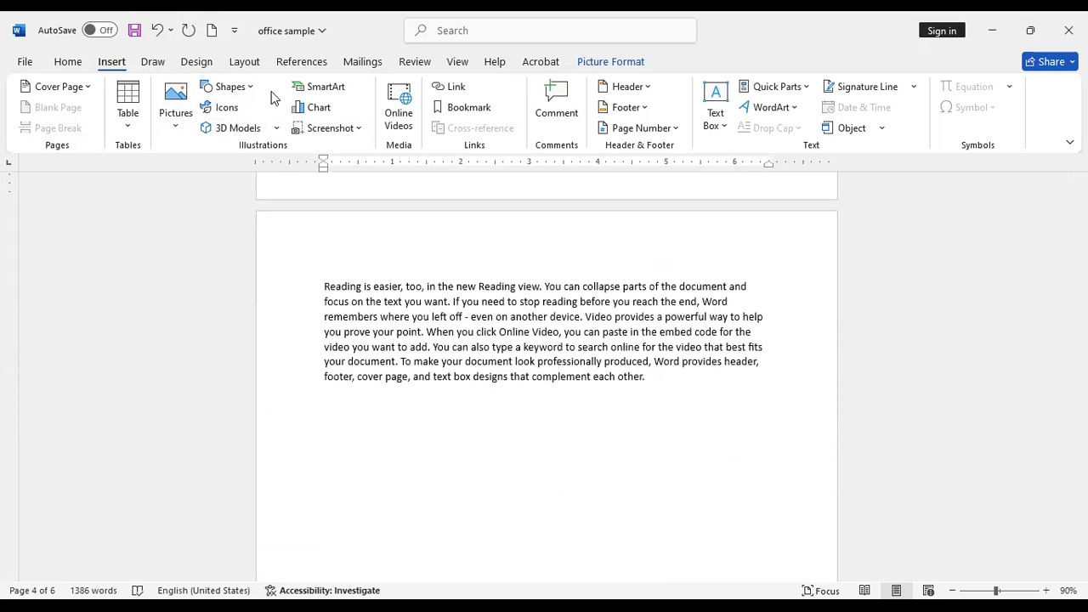
scroll(524, 399, down, 3)
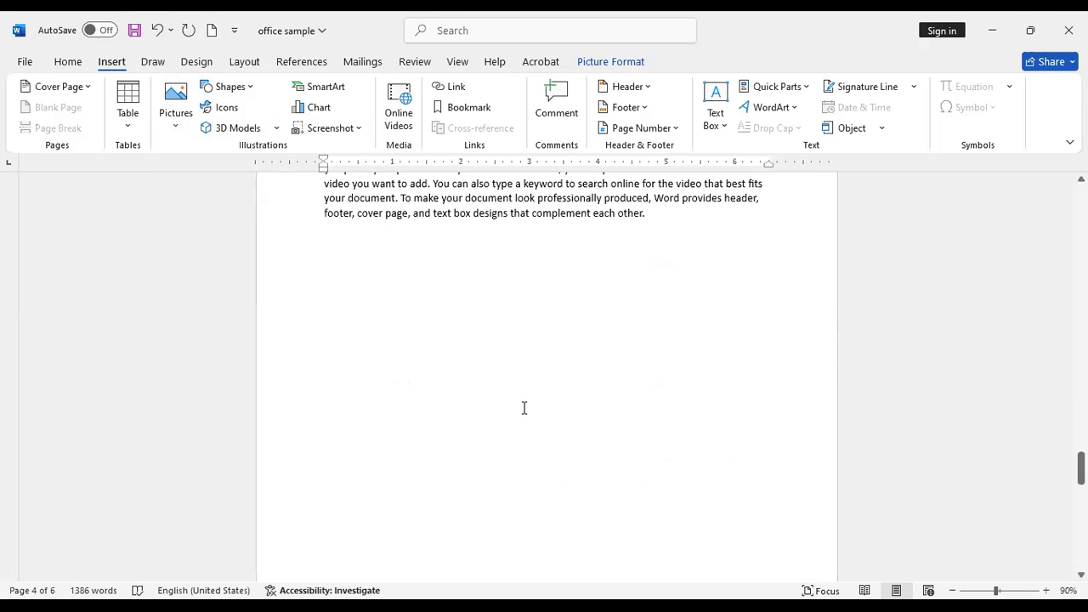
click(400, 366)
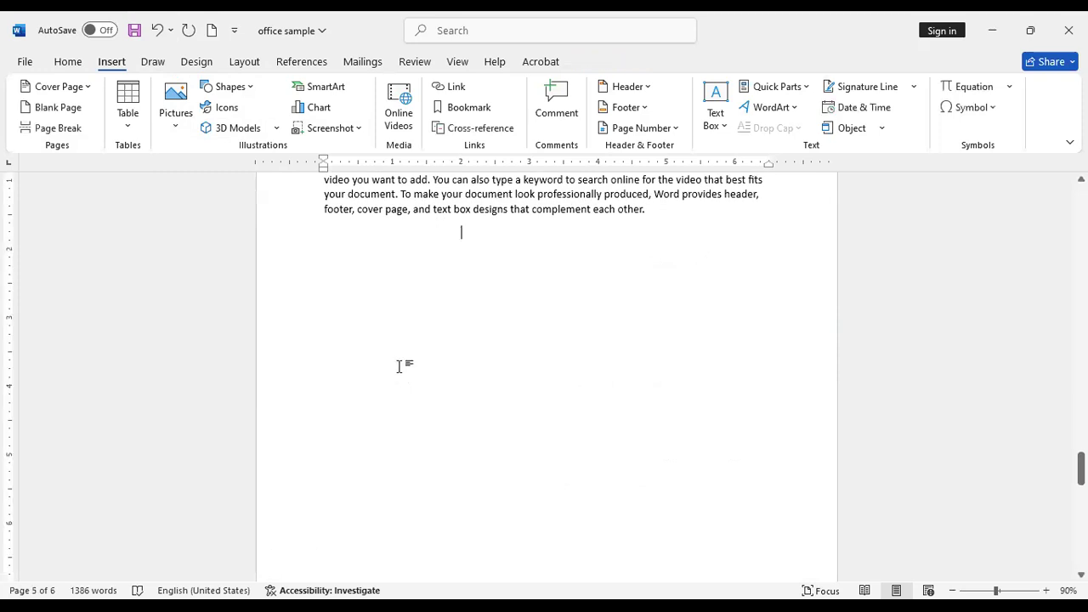
click(250, 91)
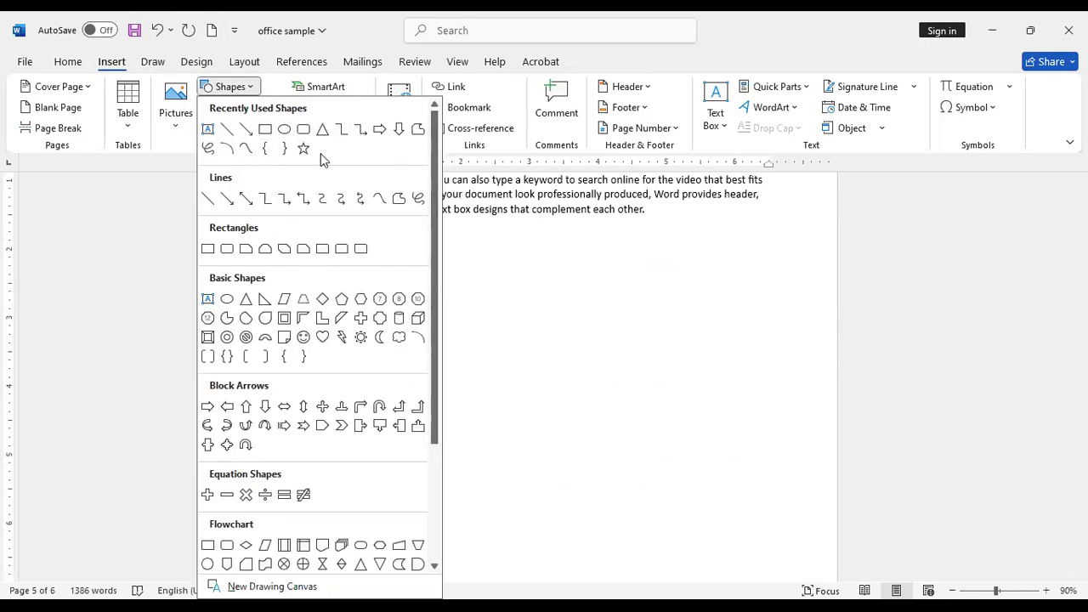
click(521, 319)
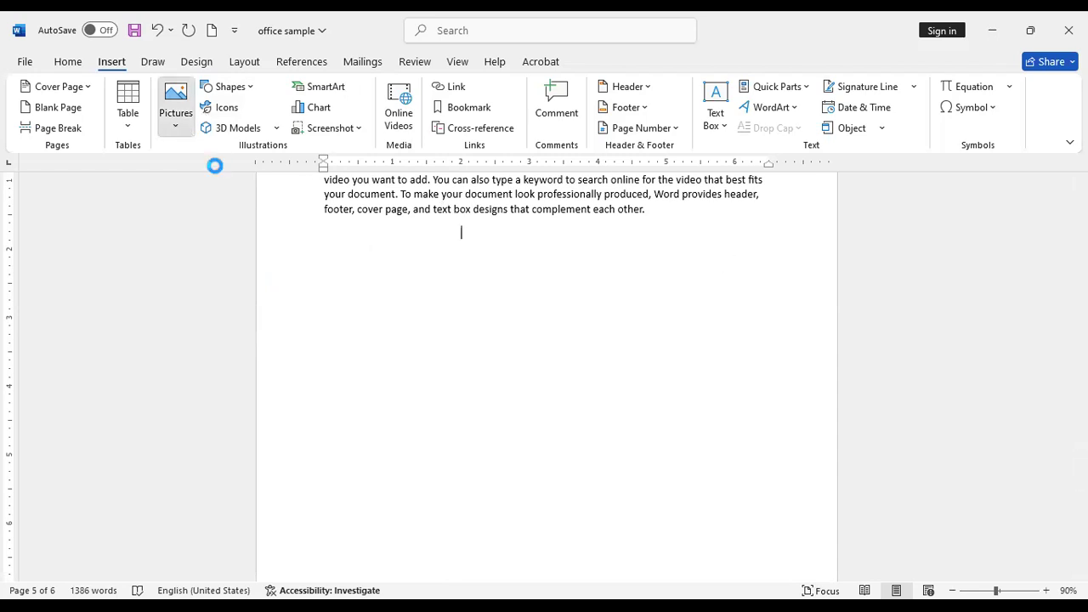
click(290, 156)
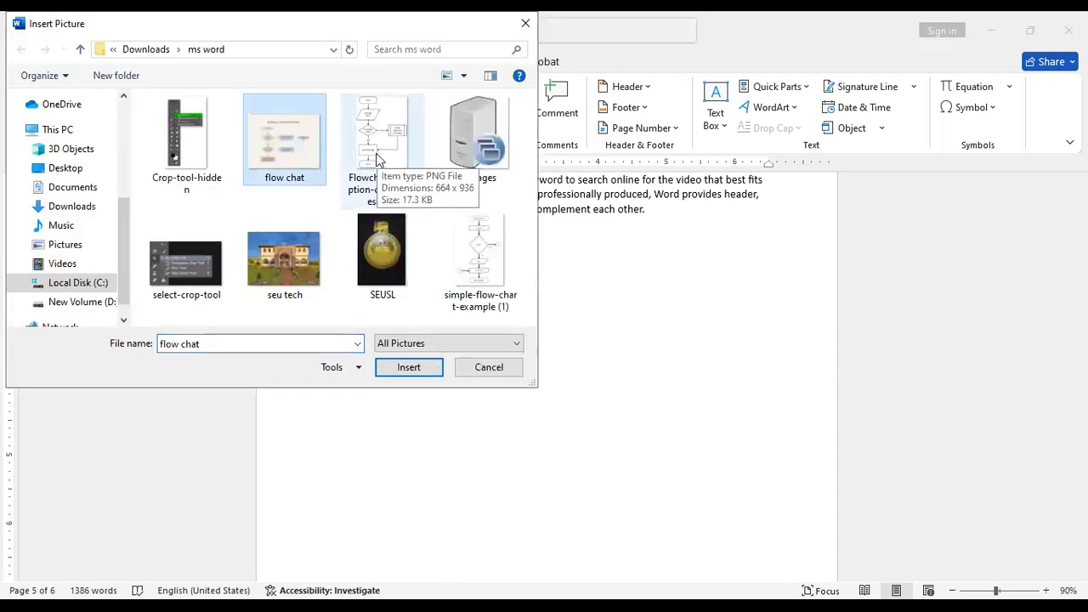
click(505, 292)
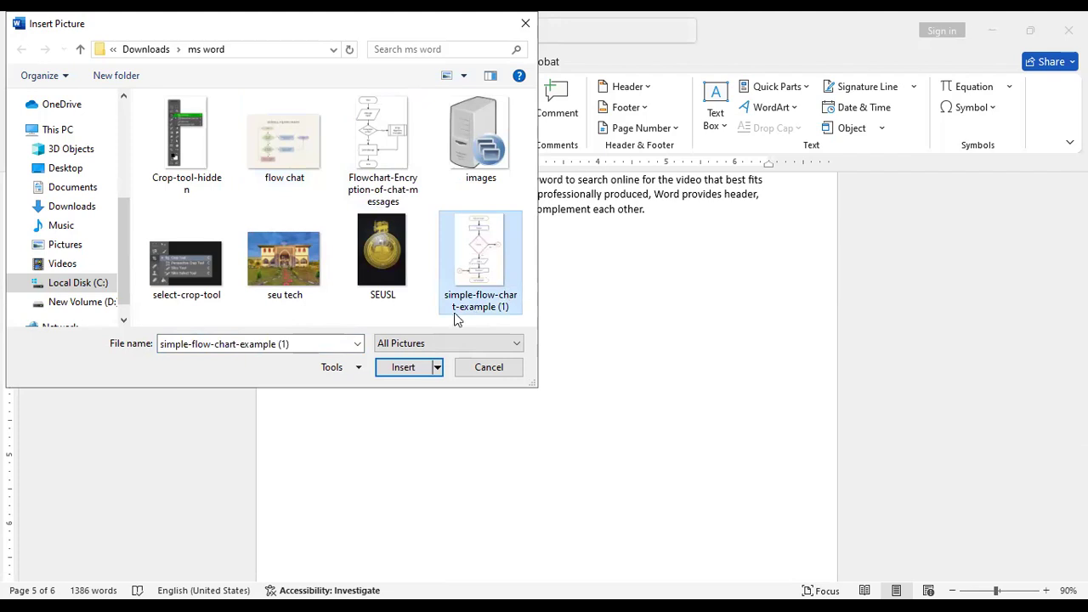
click(419, 372)
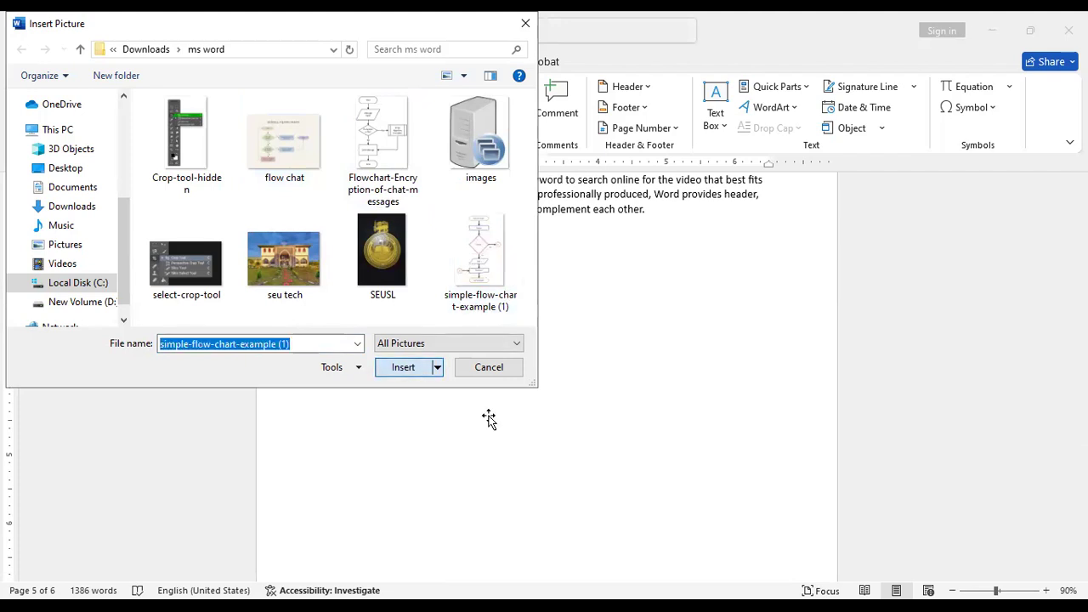
- Move the inserted flowchart picture below the ITEM and NEEDED table on the last page
scroll(524, 378, down, 3)
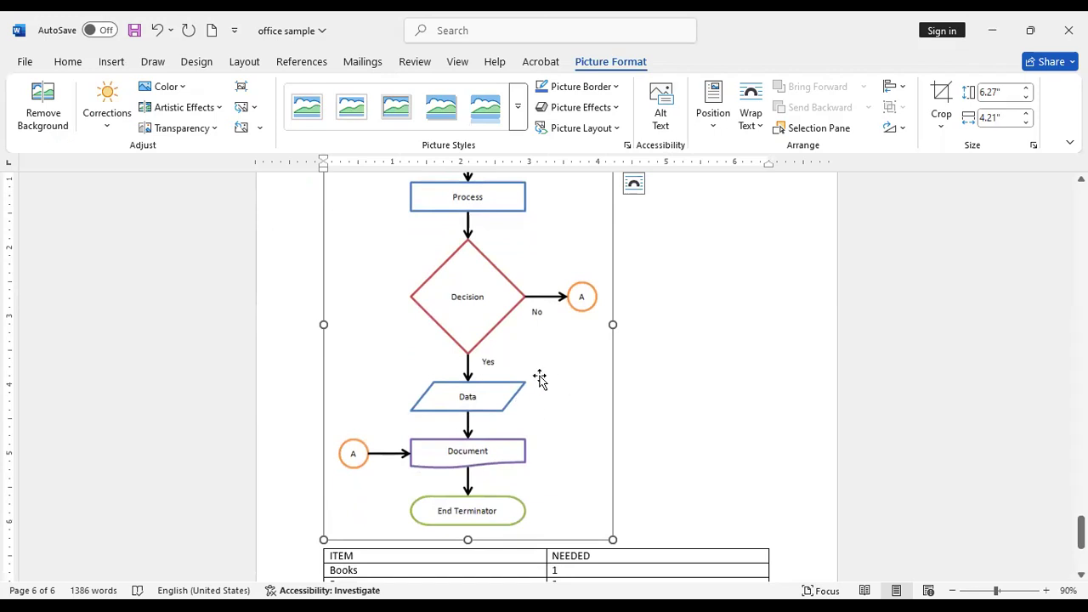
scroll(562, 372, down, 3)
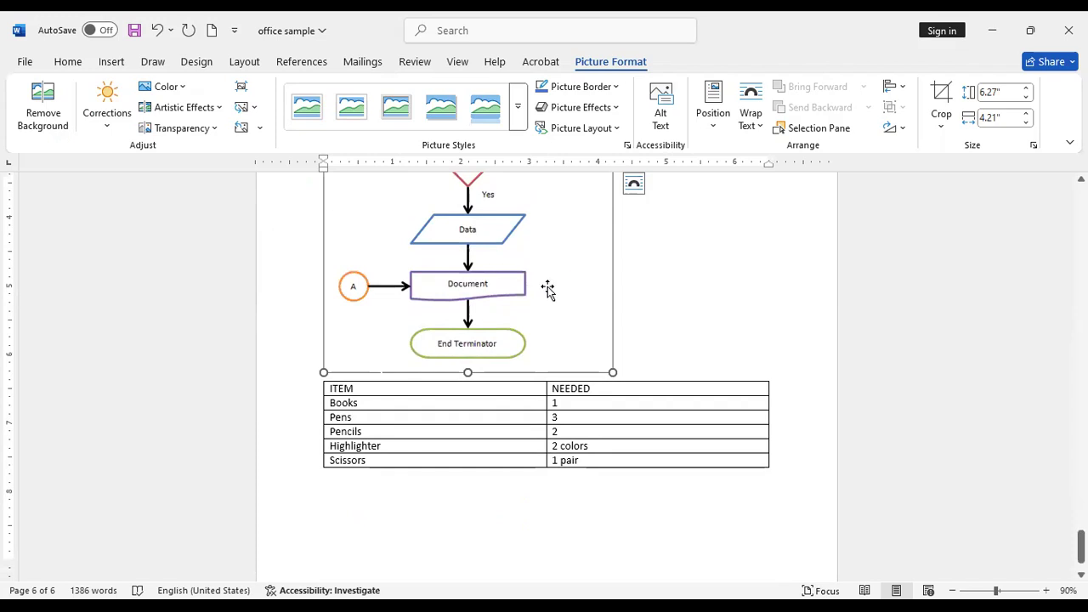
drag(542, 291, 553, 342)
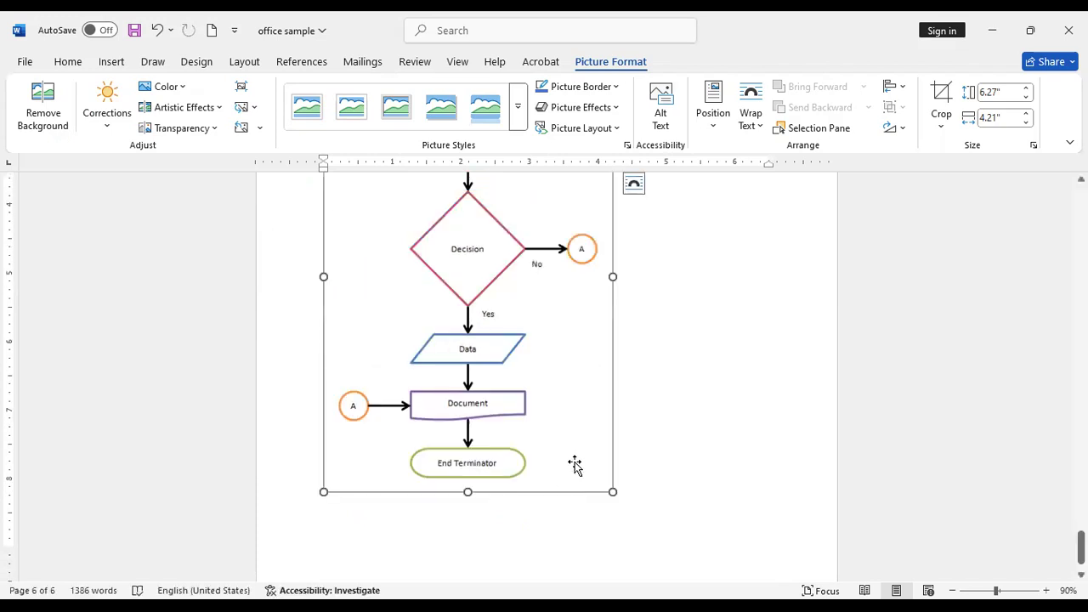
- Resize the flowchart picture below the ITEM and NEEDED table to about 3.71" high and 2.83" wide
scroll(614, 438, up, 4)
scroll(614, 437, up, 2)
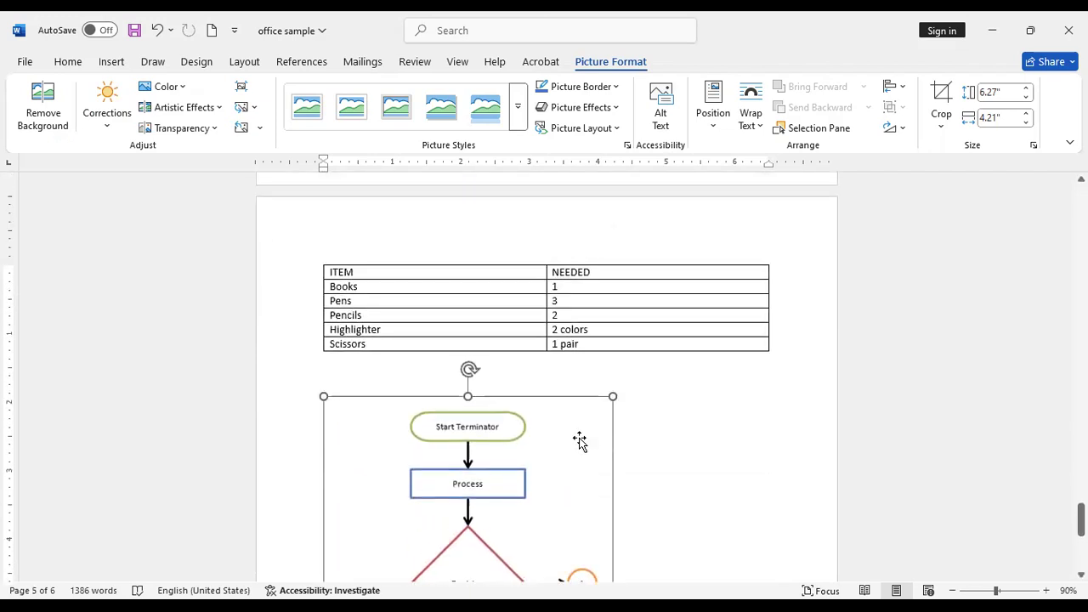
drag(593, 416, 532, 493)
scroll(447, 488, down, 5)
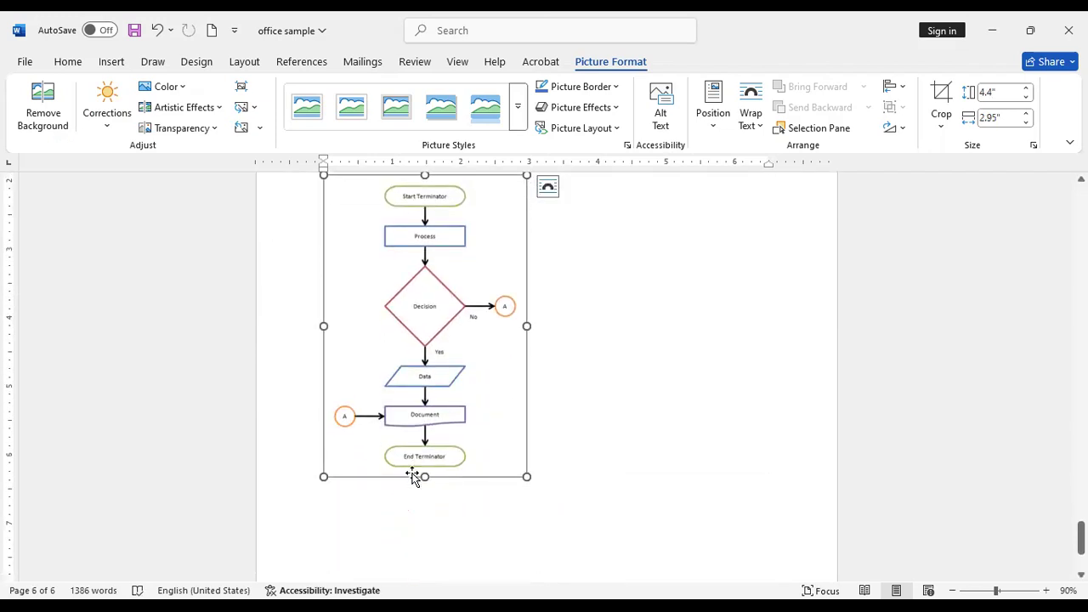
drag(424, 477, 425, 338)
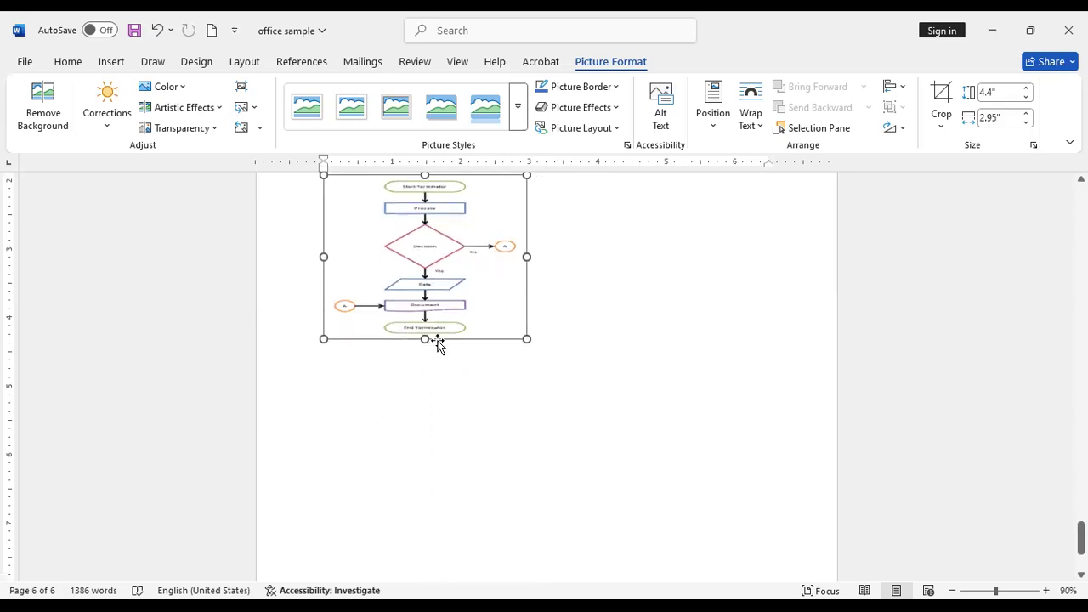
drag(527, 338, 458, 282)
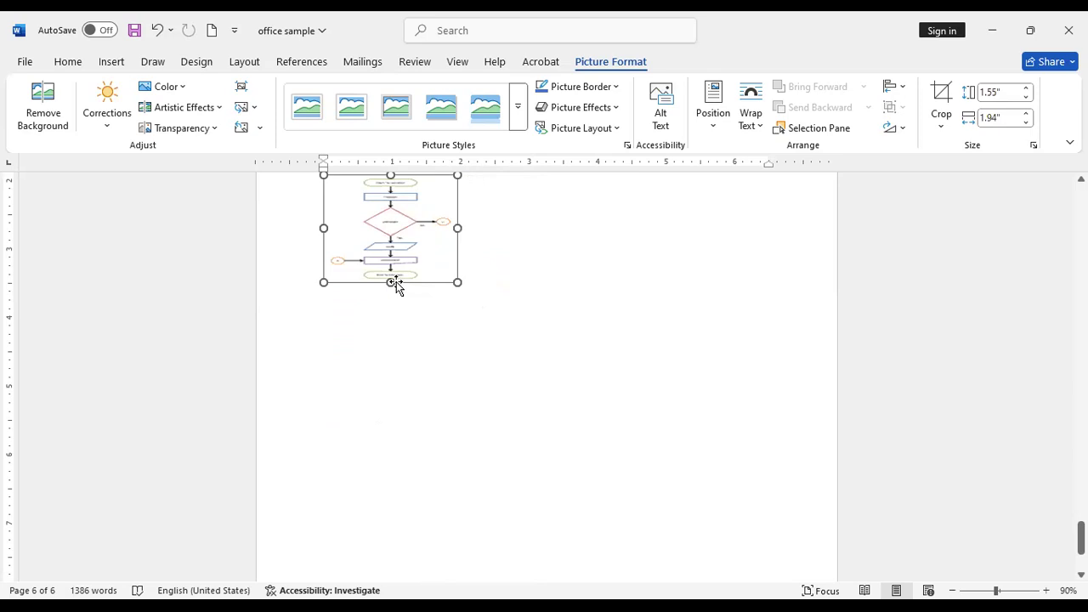
drag(390, 283, 410, 429)
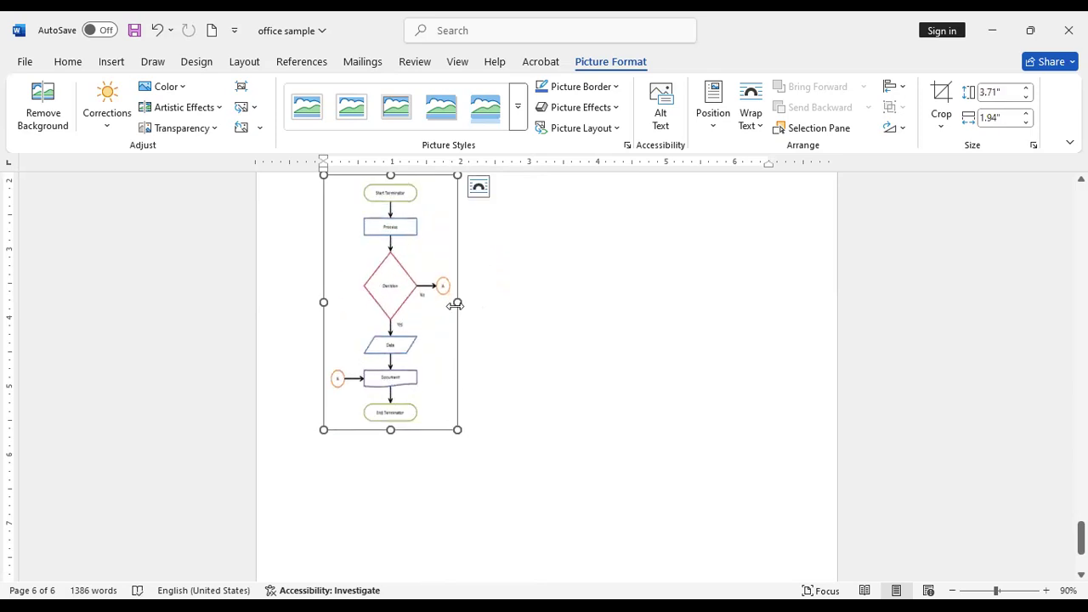
drag(455, 304, 518, 311)
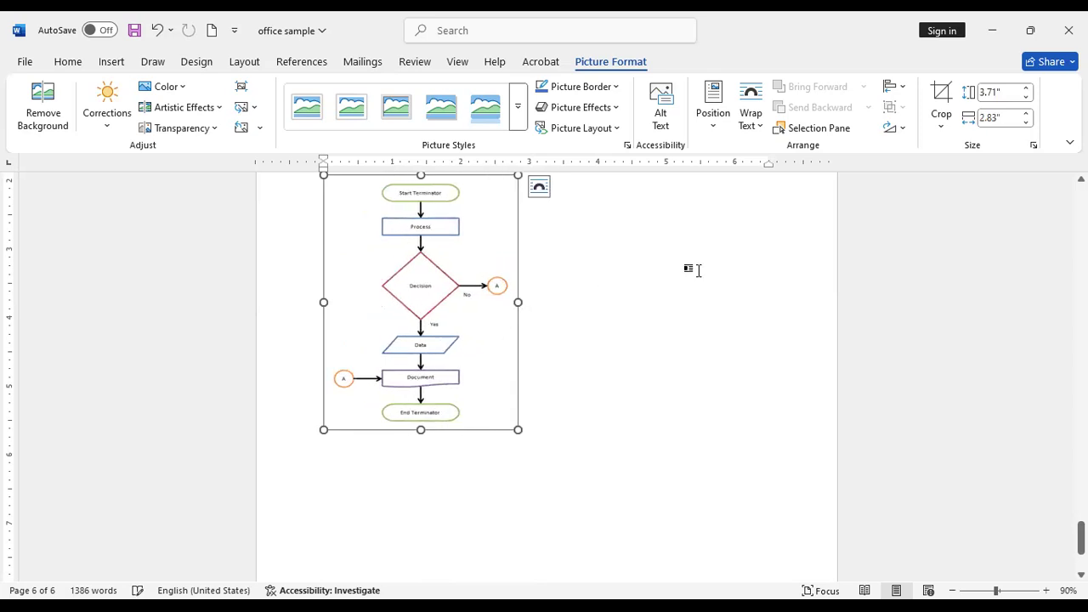
scroll(698, 270, up, 3)
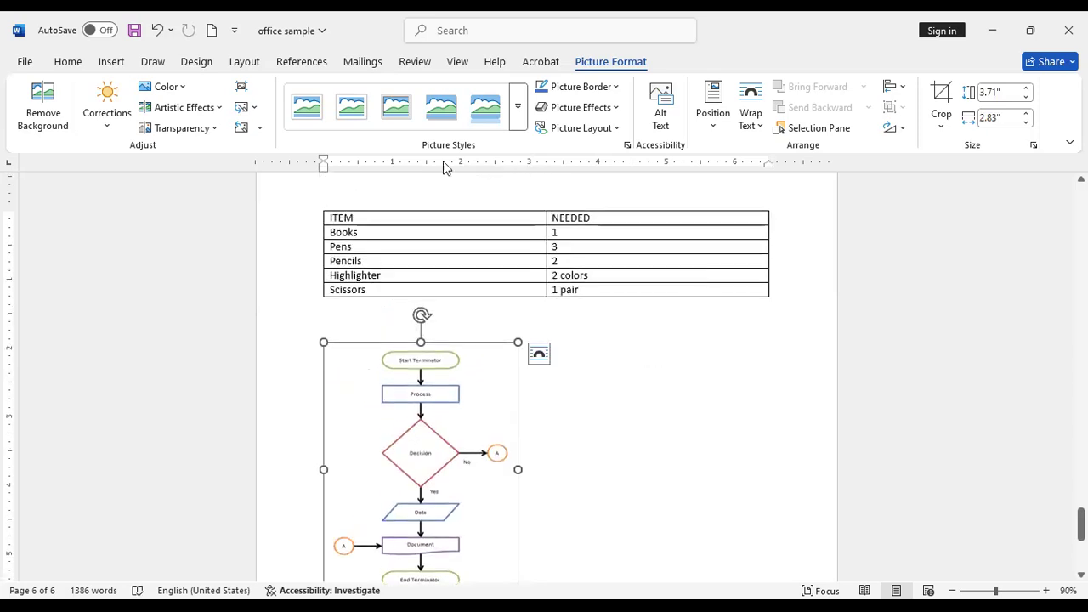
- Draw a rounded rectangle about 0.6" high and 1.79" wide beside the flowchart's Start Terminator, and round its corners fully
click(109, 63)
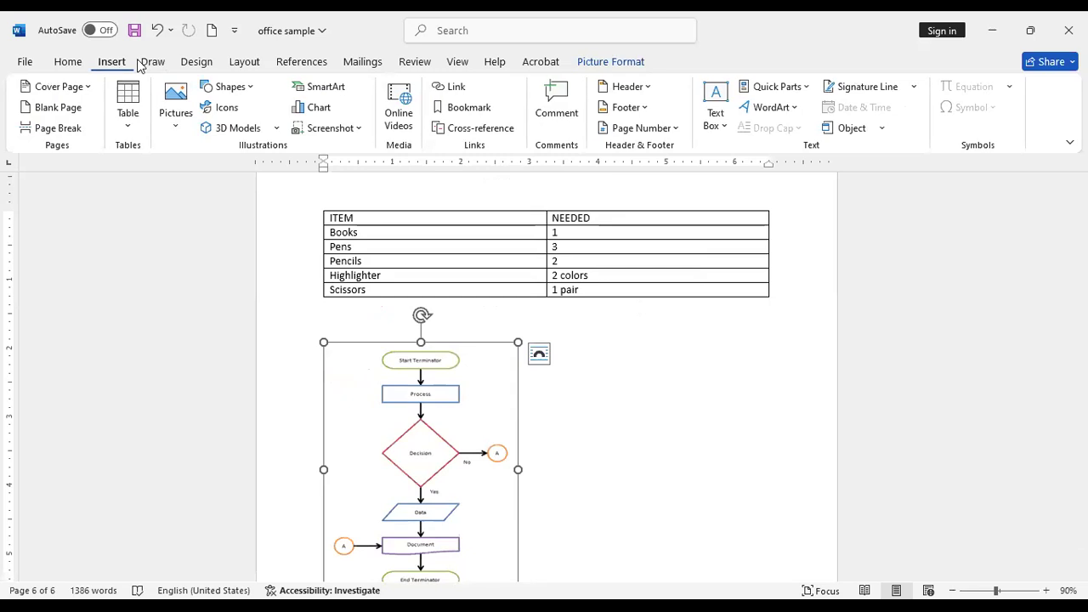
click(253, 91)
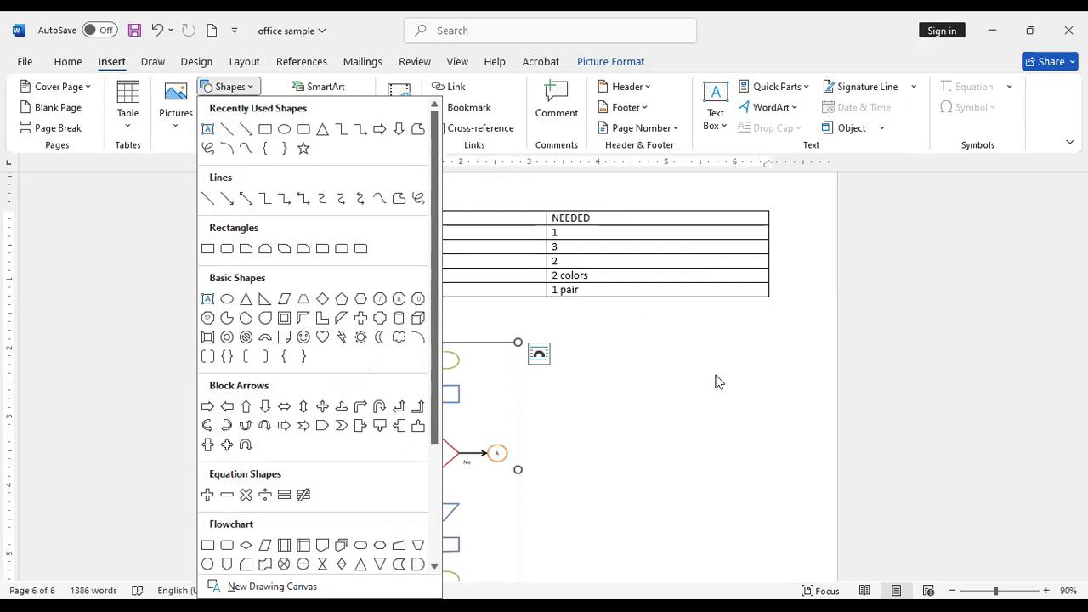
key(Escape)
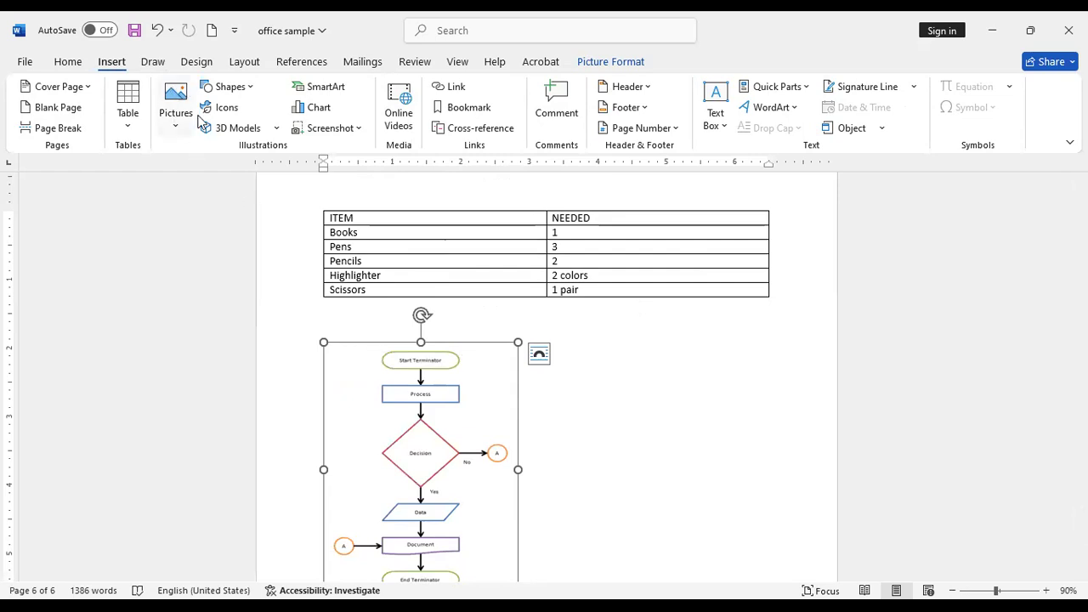
click(253, 92)
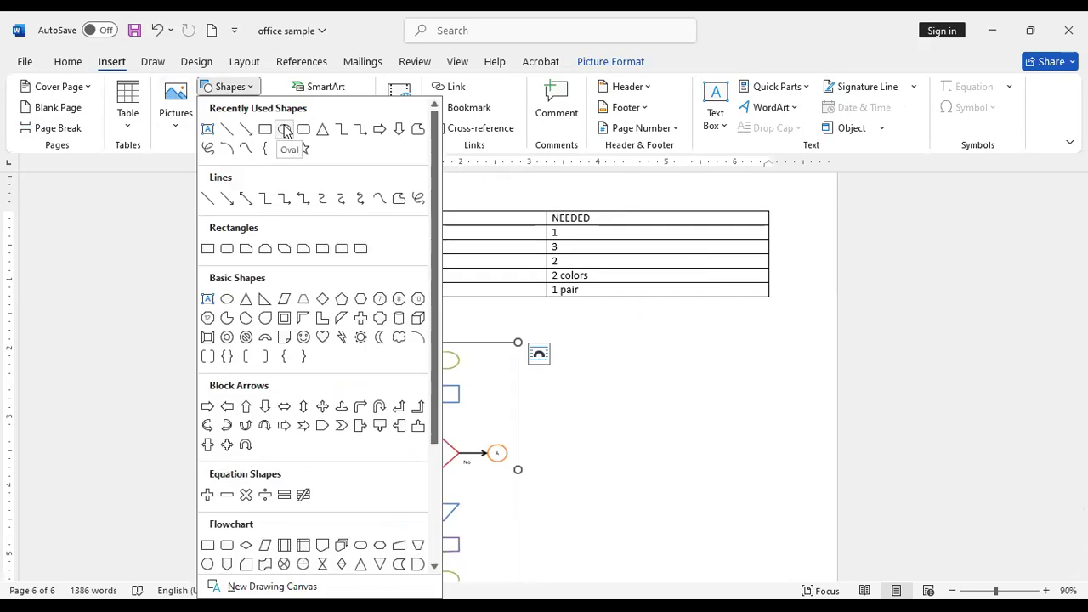
click(322, 130)
drag(614, 353, 738, 396)
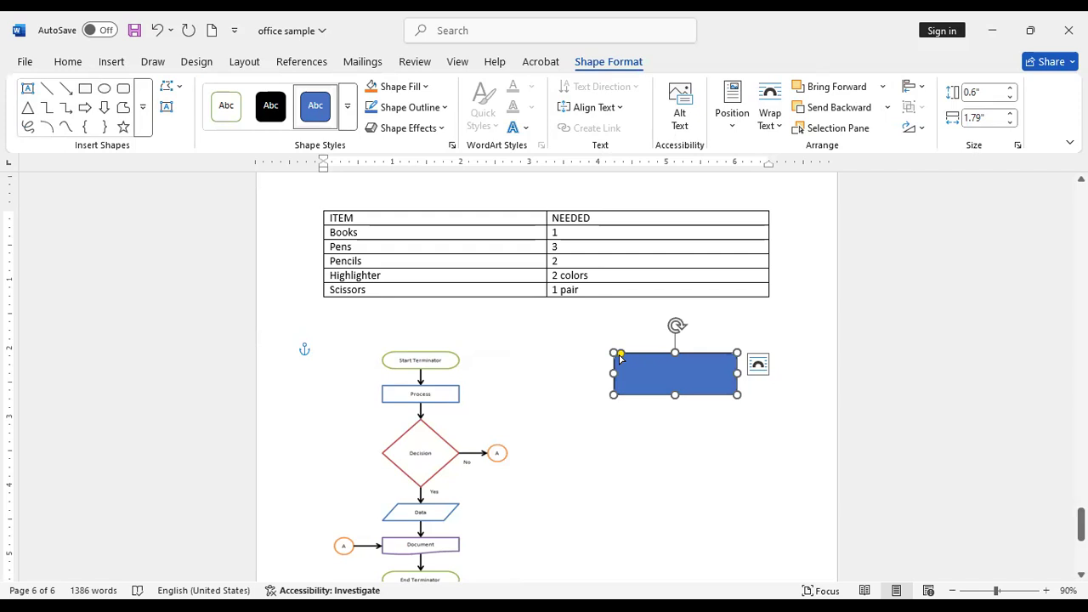
drag(622, 358, 633, 366)
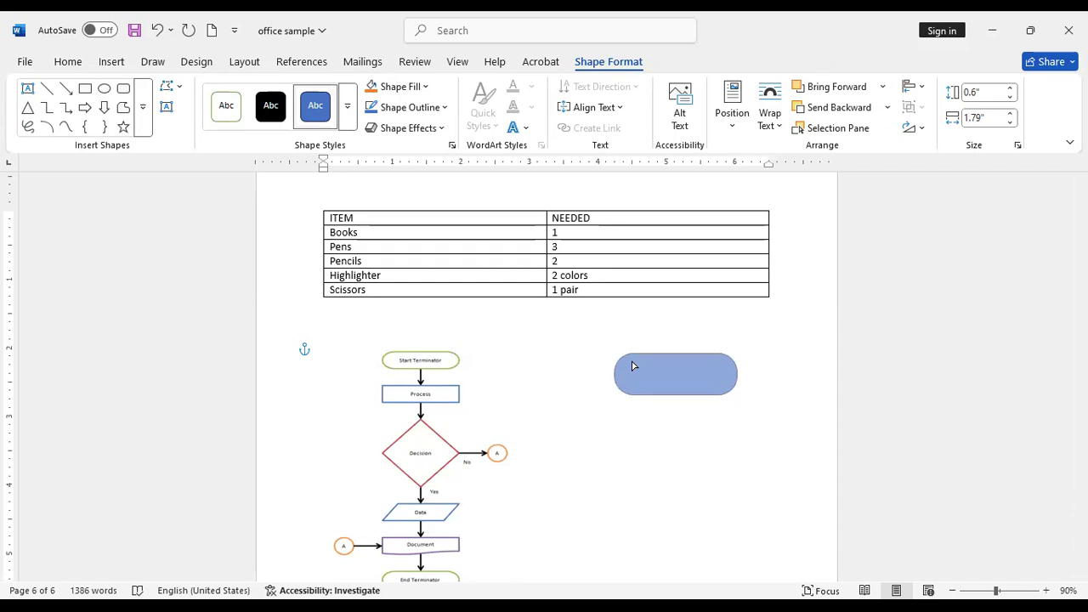
drag(632, 366, 633, 365)
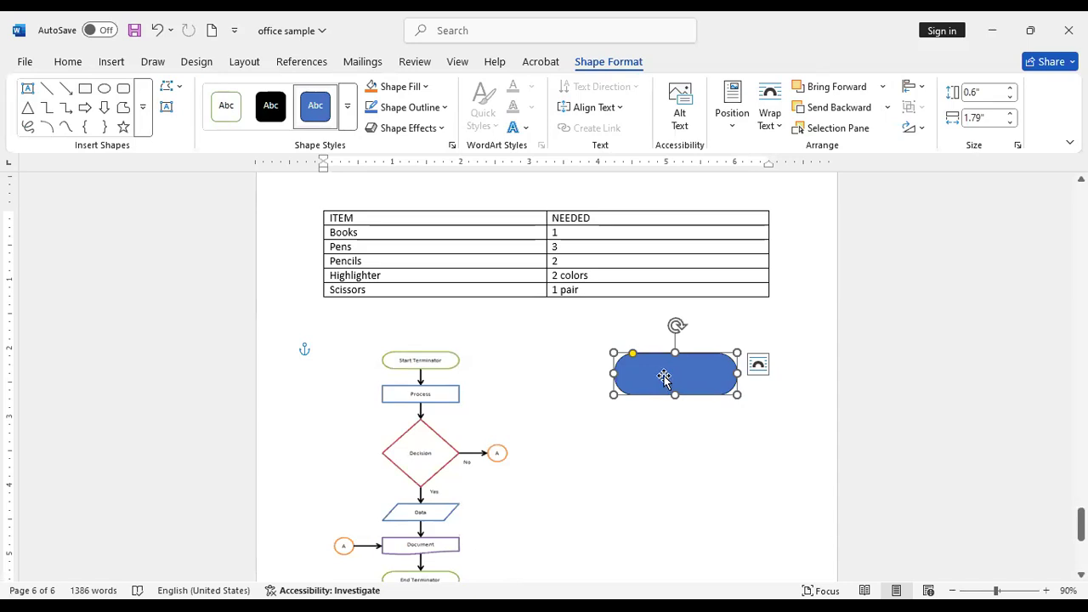
- Apply the preset shape style with white fill and green outline to the rounded rectangle
right_click(663, 375)
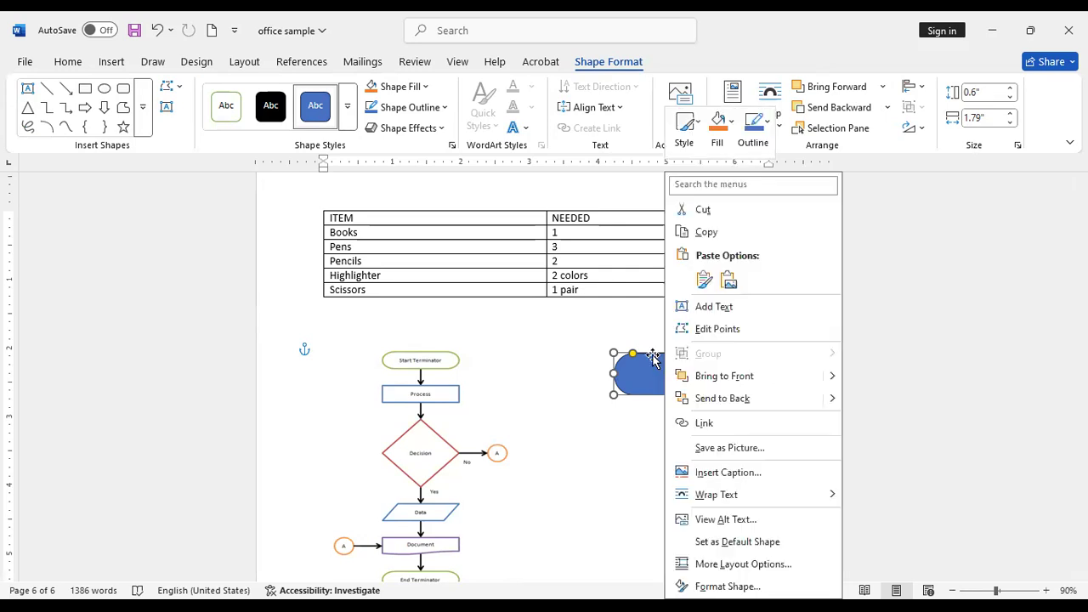
click(236, 108)
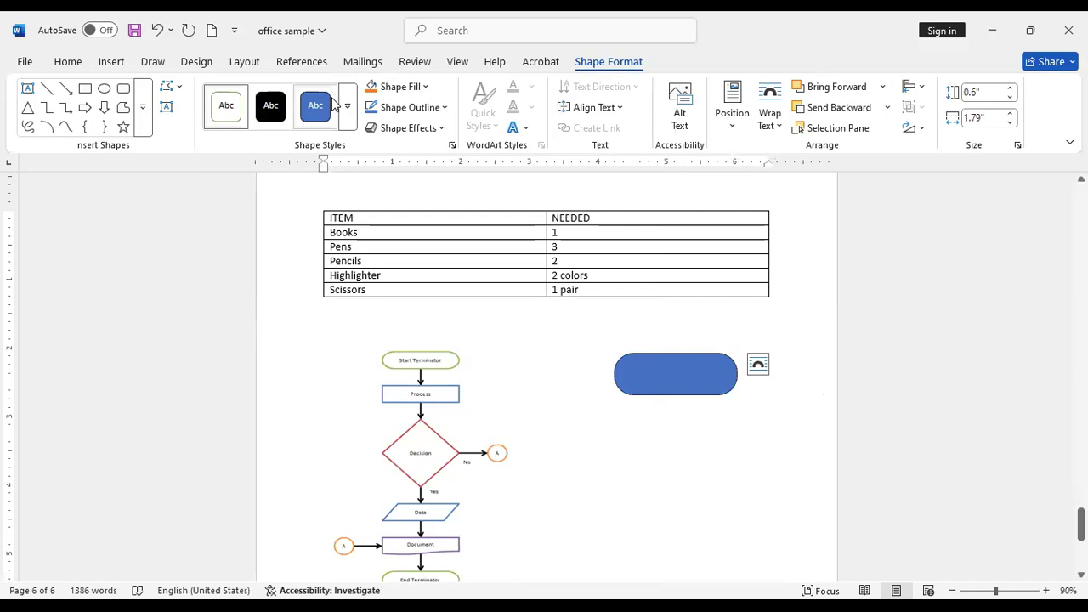
click(238, 110)
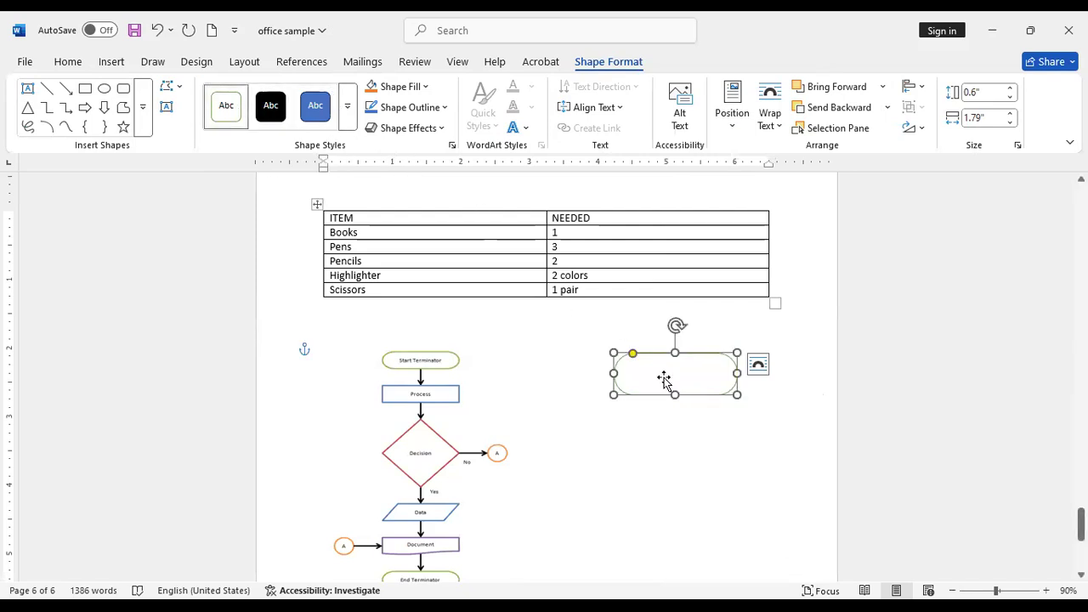
click(669, 444)
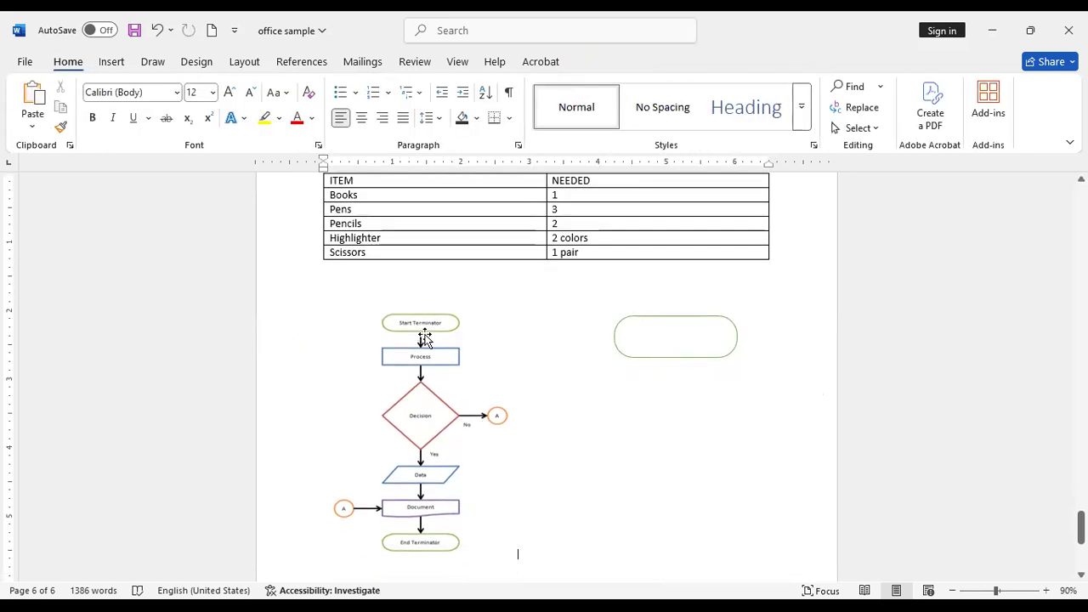
- Draw a straight arrow about 0.48" long pointing down from the bottom centre of the rounded rectangle
click(129, 61)
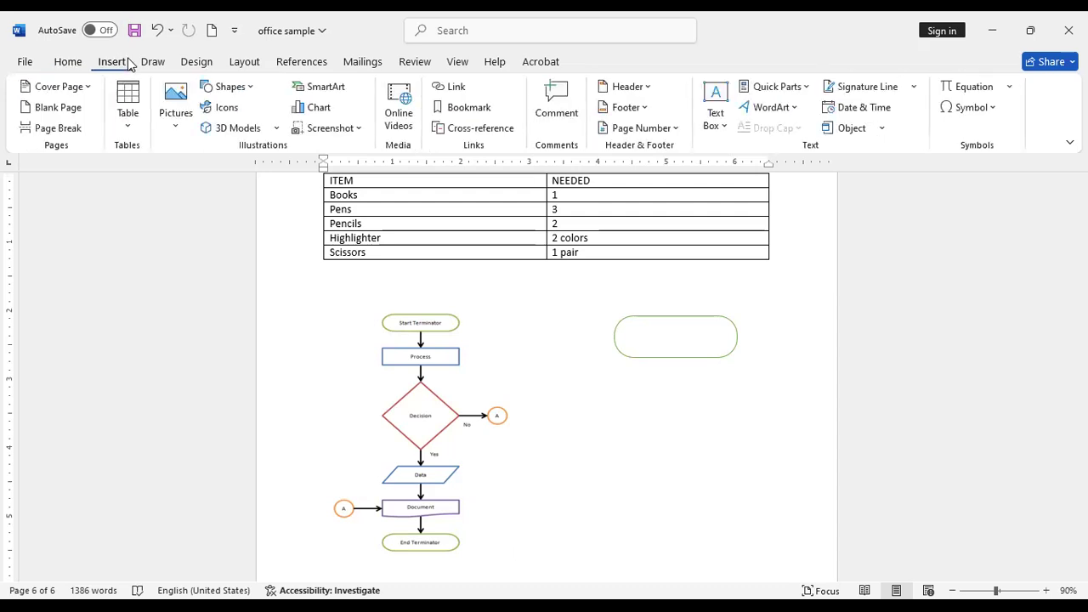
click(230, 86)
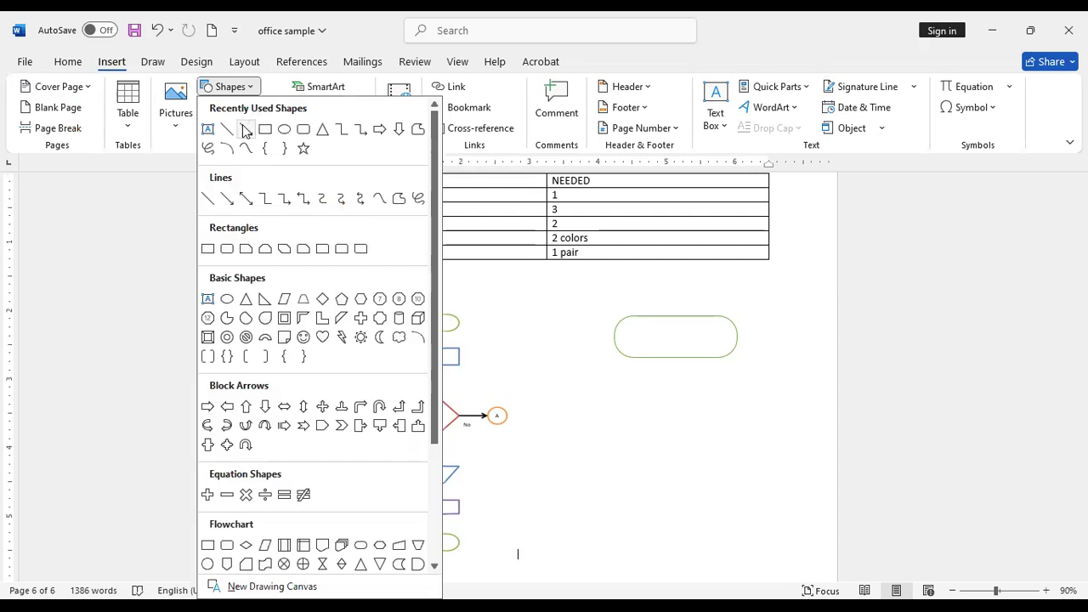
click(245, 130)
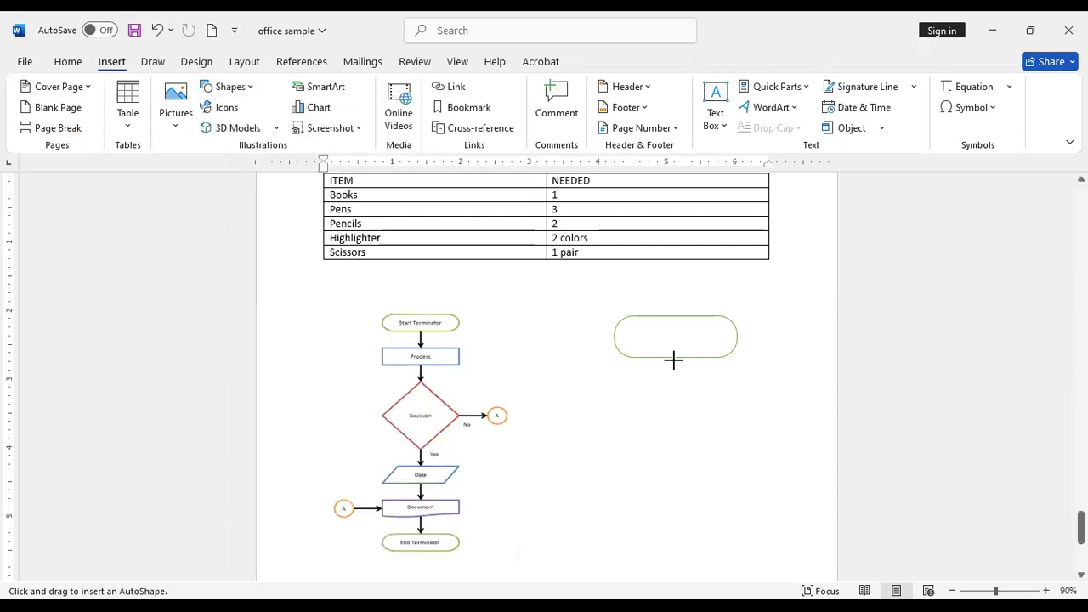
drag(677, 358, 677, 390)
click(233, 116)
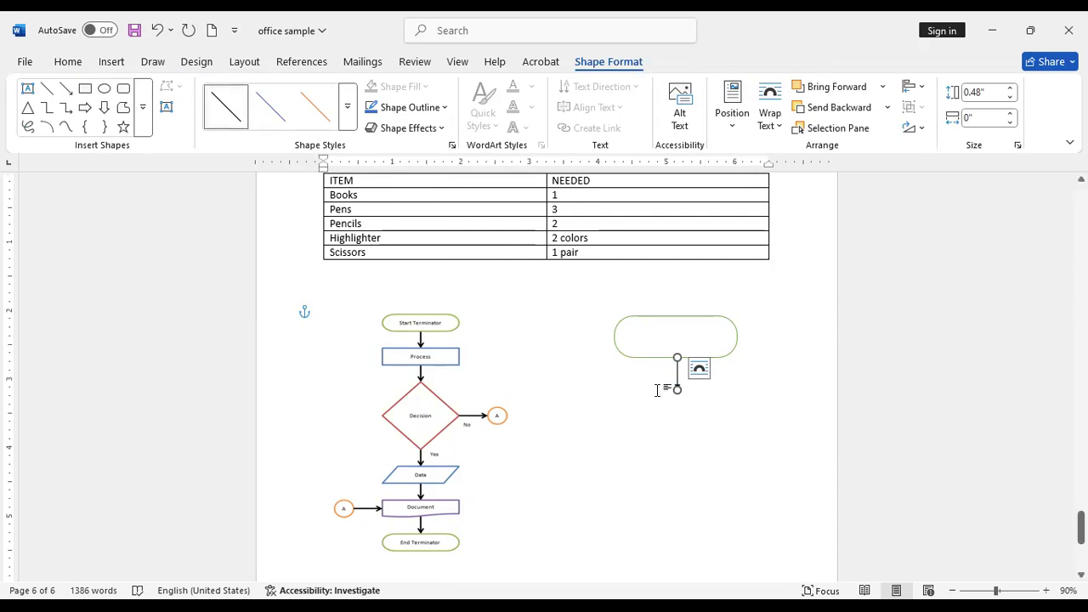
click(684, 416)
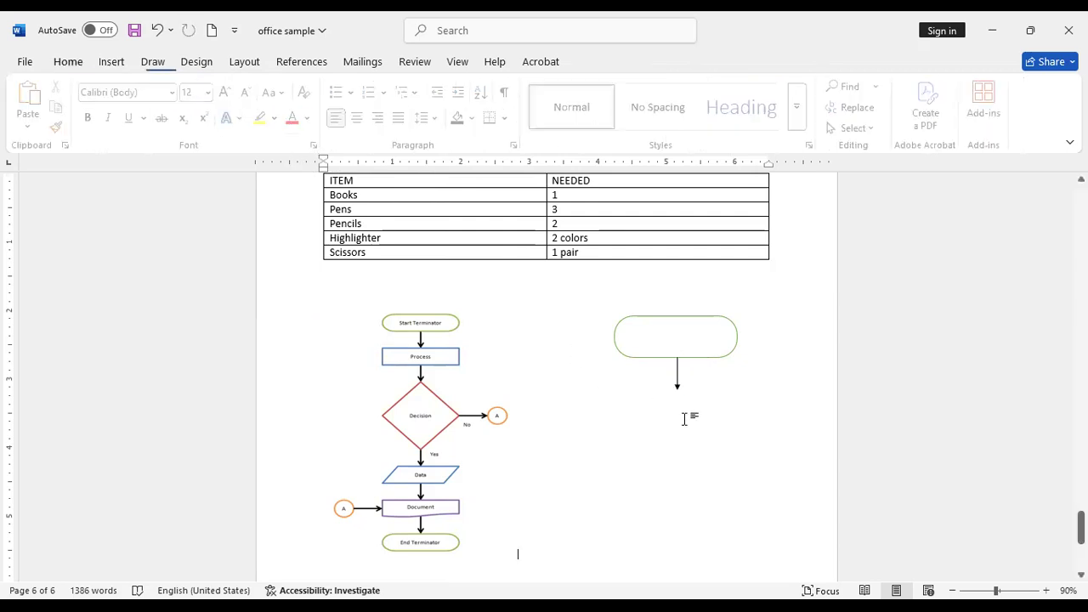
- Draw a diamond about 0.88" high and 0.92" wide at the arrow's tip, and give it the white fill, green outline style
click(109, 63)
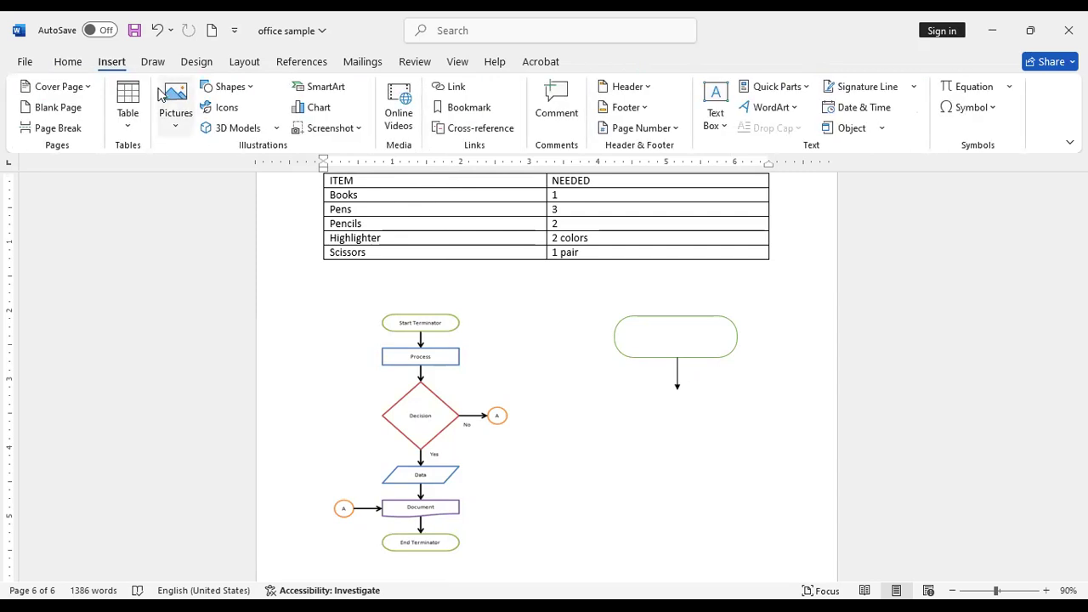
click(228, 89)
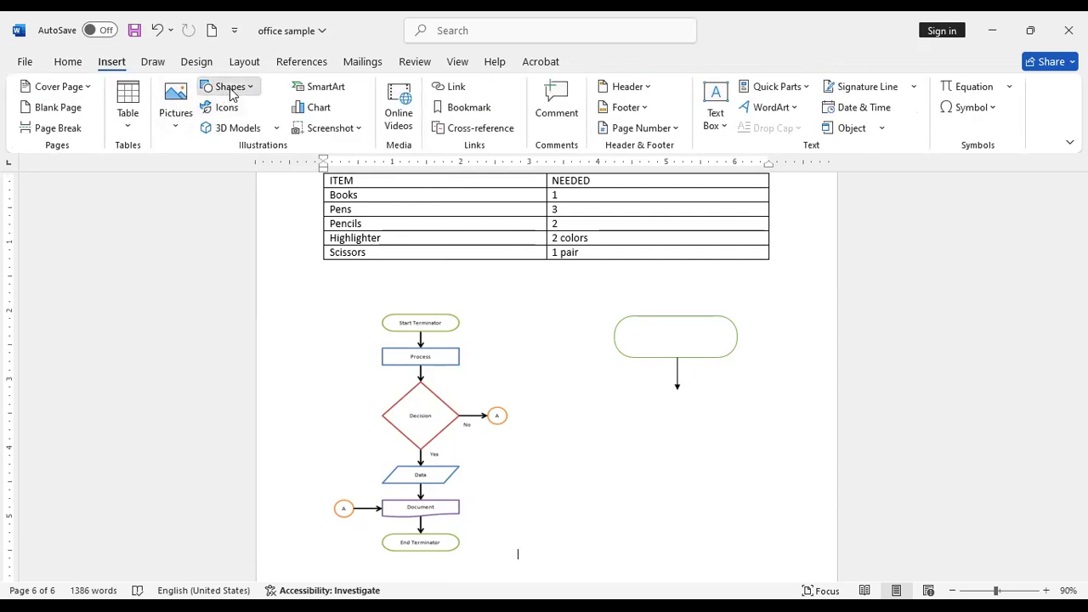
click(270, 129)
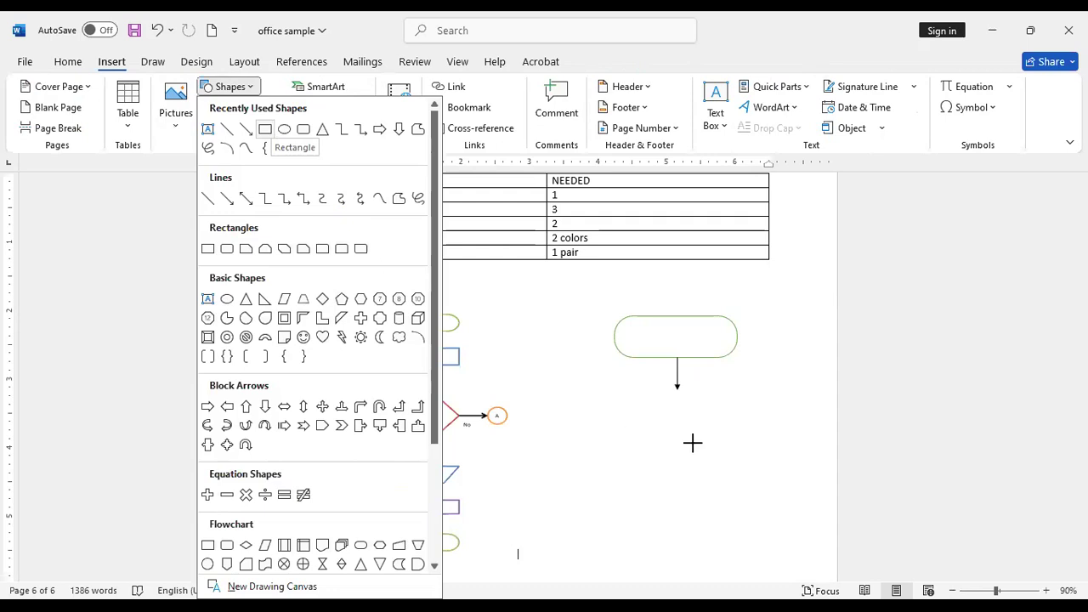
click(251, 89)
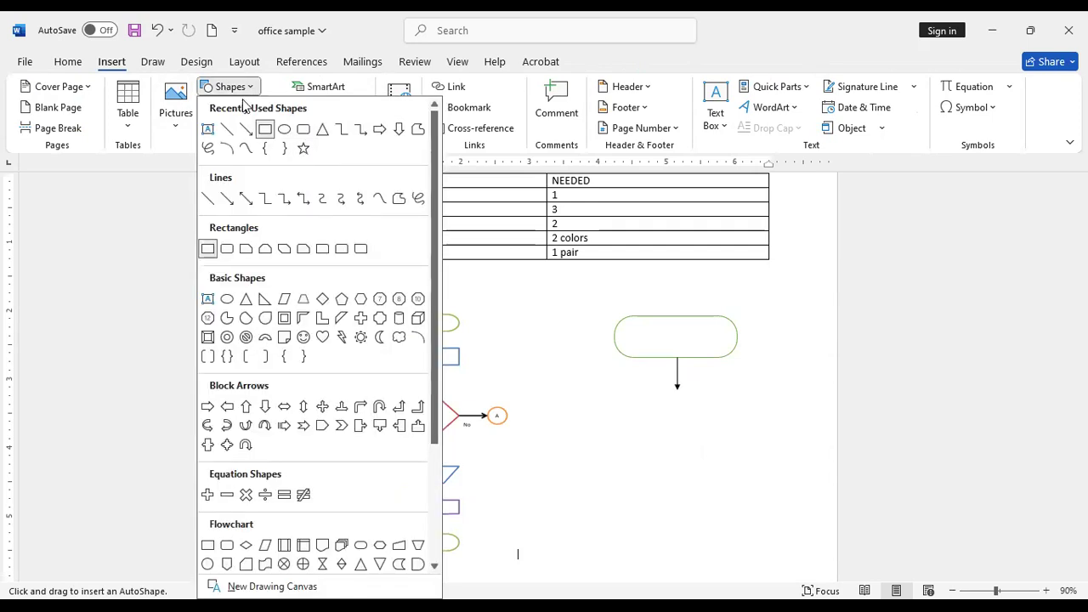
click(323, 299)
mouse_move(677, 388)
mouse_down()
mouse_move(654, 433)
mouse_move(611, 448)
mouse_move(654, 422)
mouse_move(671, 429)
mouse_move(676, 419)
mouse_move(686, 434)
mouse_move(681, 418)
mouse_up()
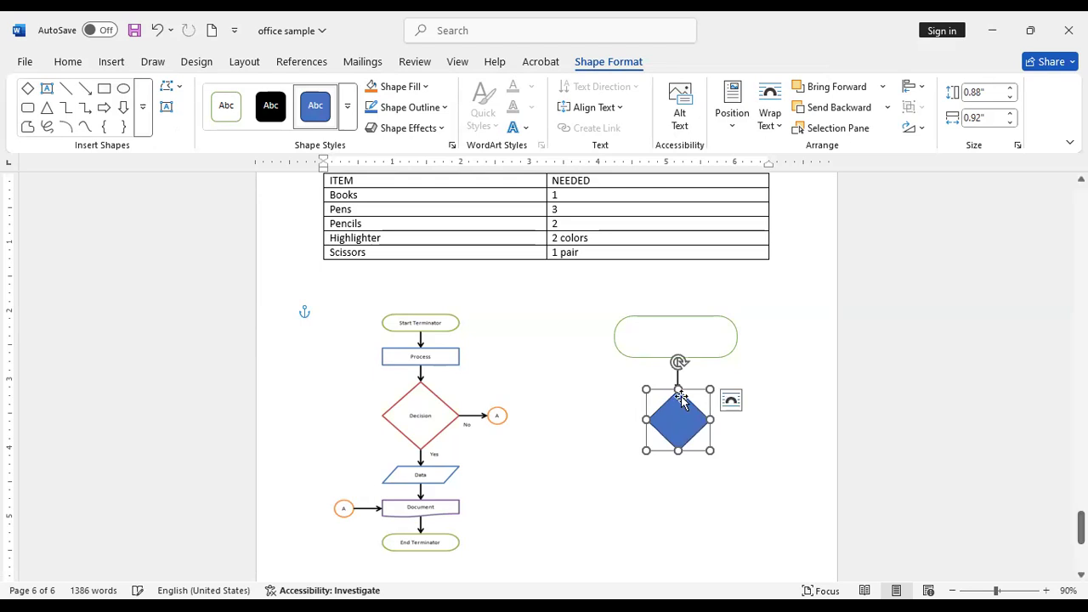
click(235, 108)
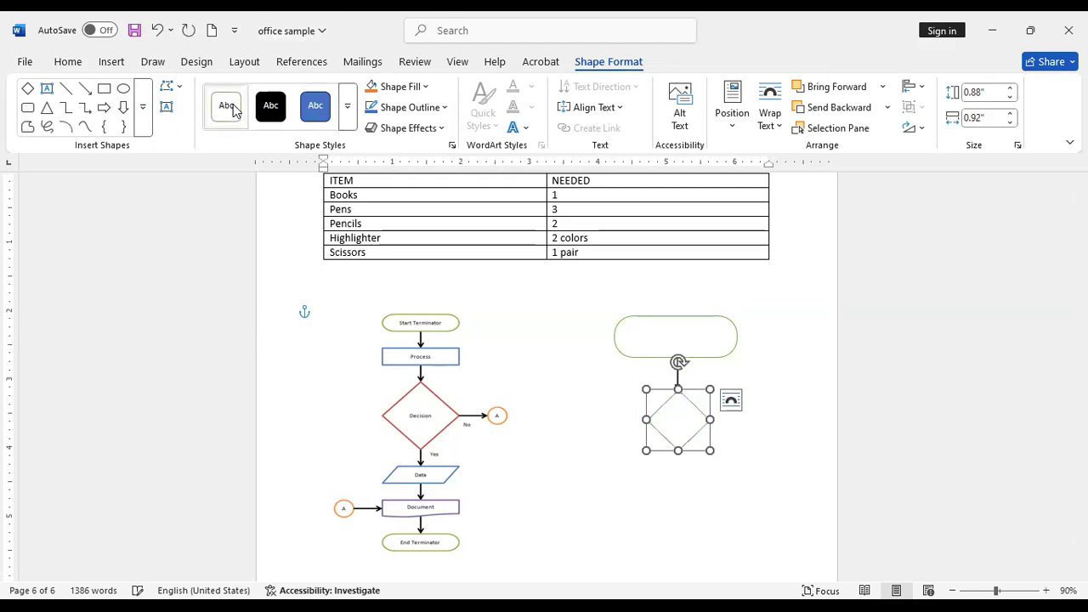
click(655, 481)
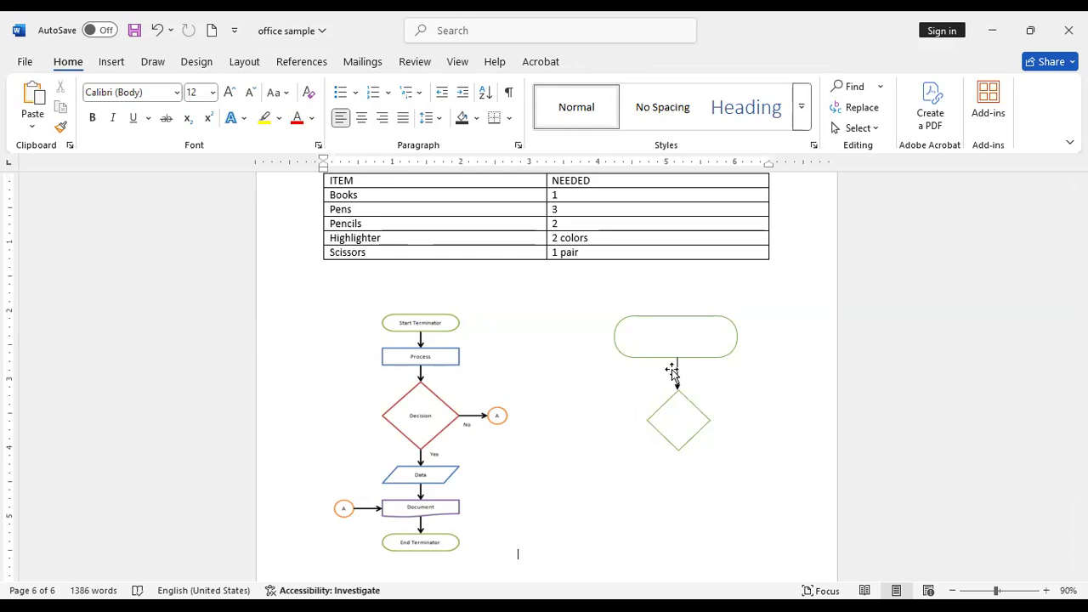
- Try enlarging the rounded rectangle to about 1.35" high and 4.62" wide, and undo the resizing
click(670, 331)
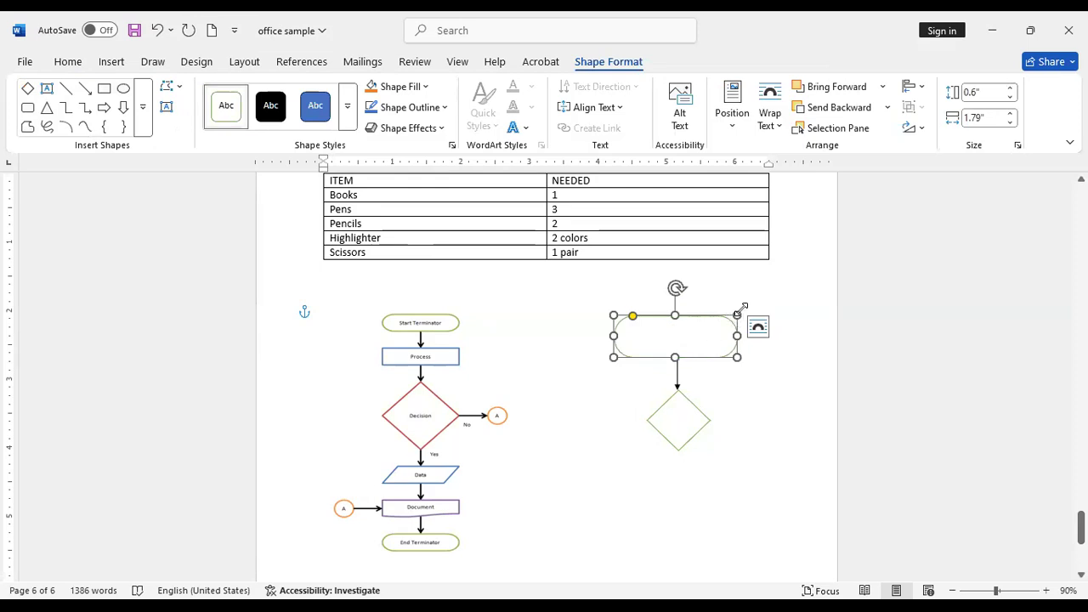
drag(737, 315, 834, 314)
drag(615, 337, 521, 268)
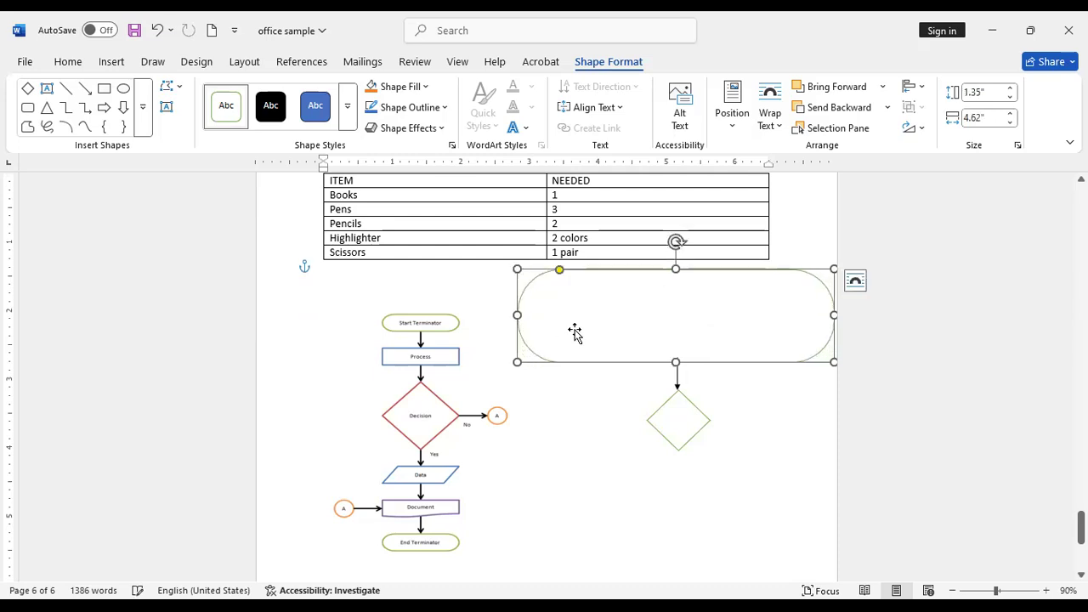
click(751, 412)
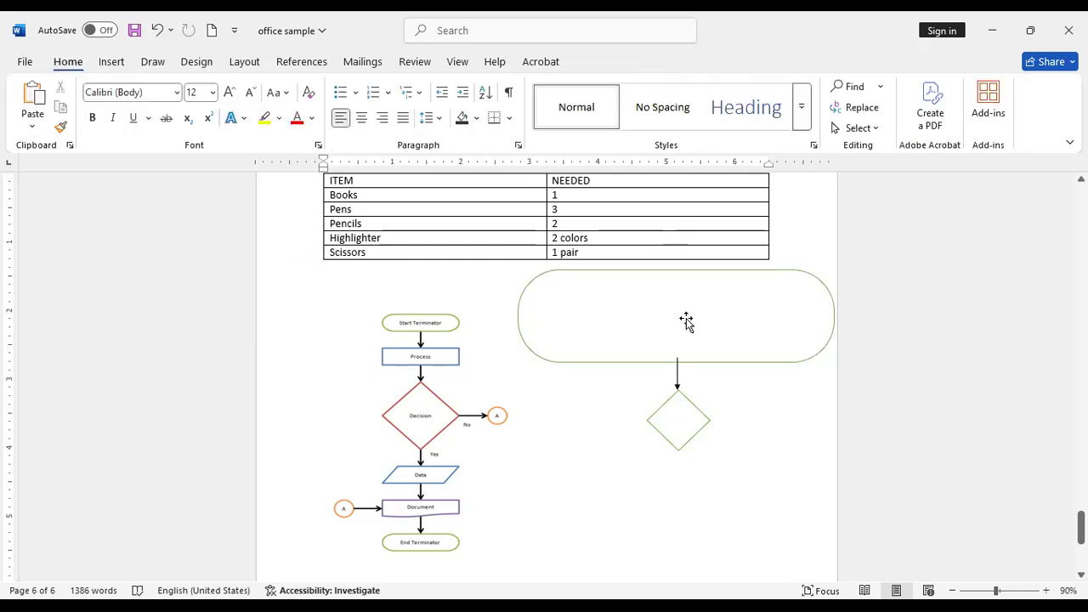
click(155, 32)
click(155, 35)
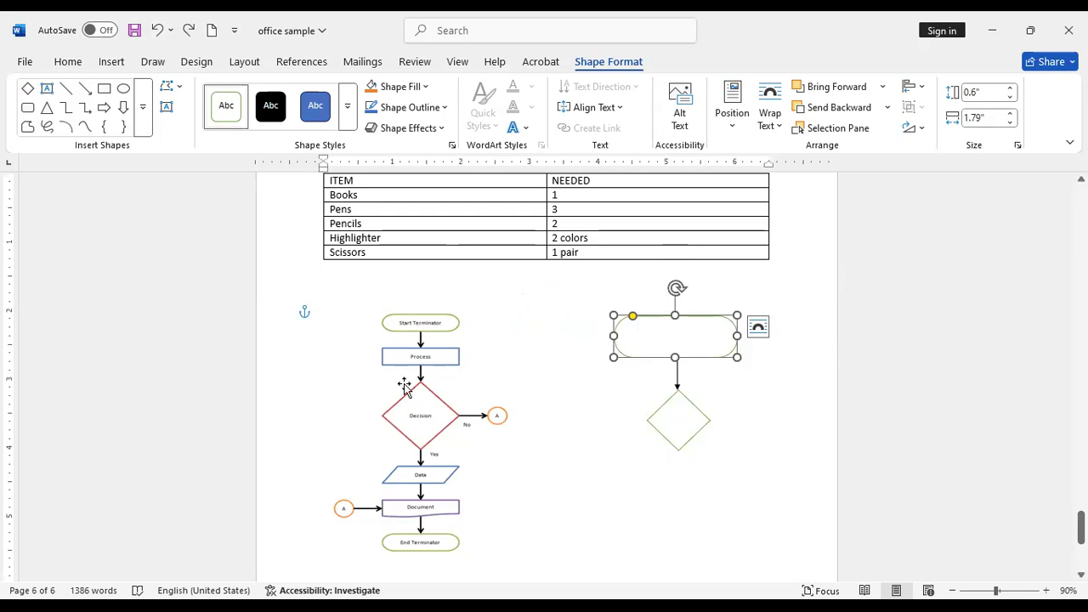
click(574, 414)
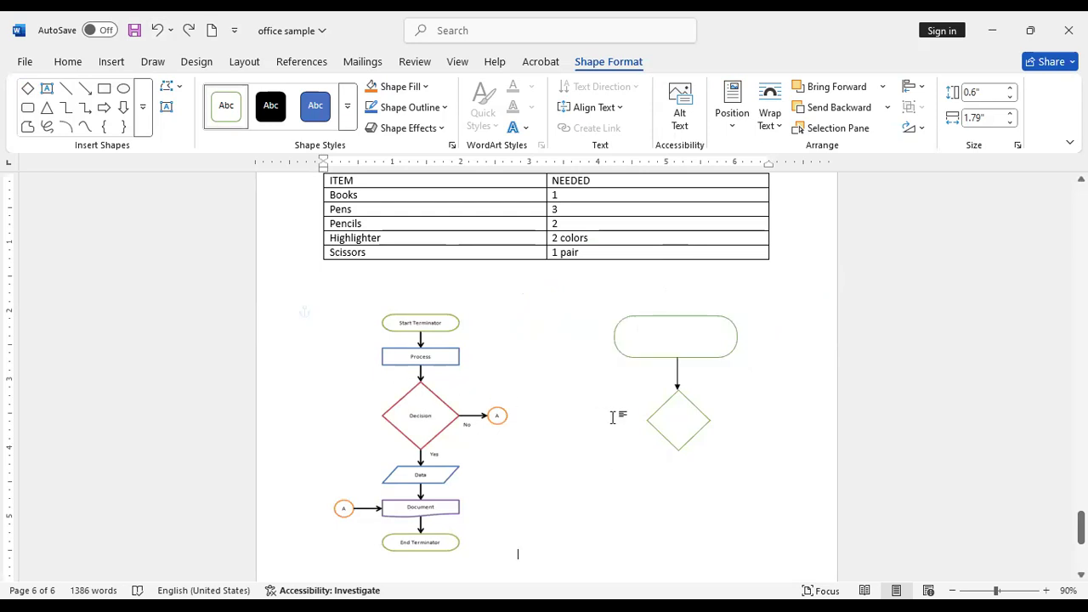
- Try repositioning the diamond higher, directly under the rounded rectangle so it overlaps the arrow
click(680, 411)
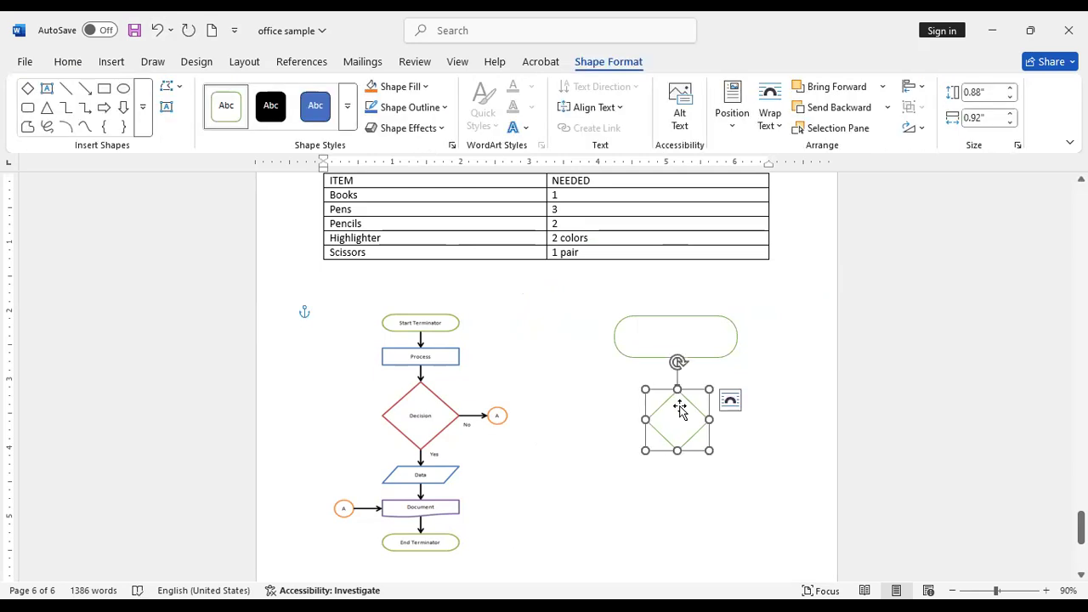
click(697, 491)
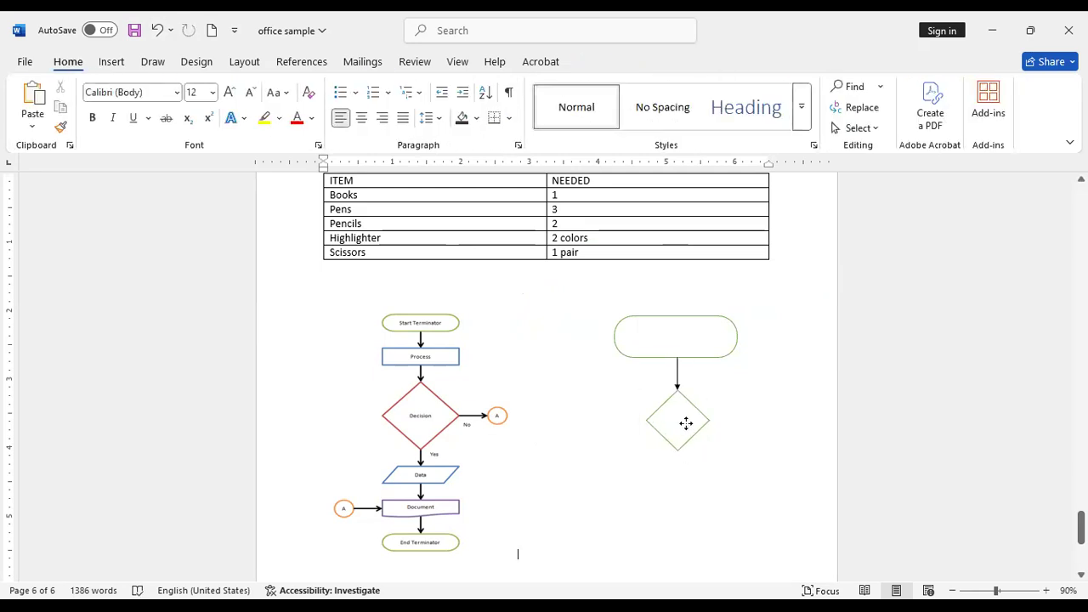
click(686, 425)
drag(686, 426, 717, 426)
click(696, 492)
drag(711, 408, 689, 388)
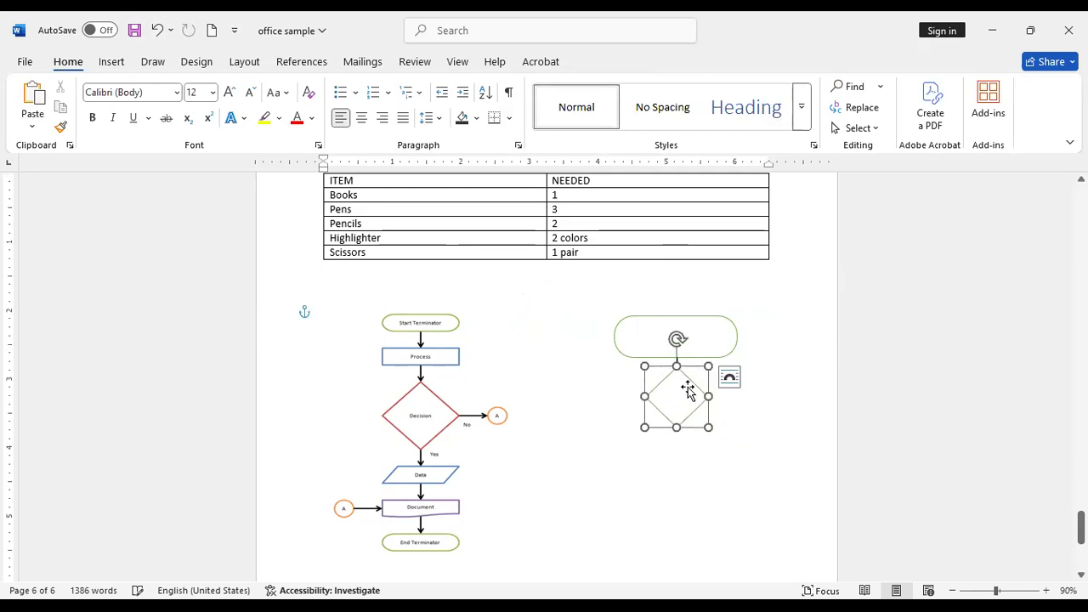
click(752, 440)
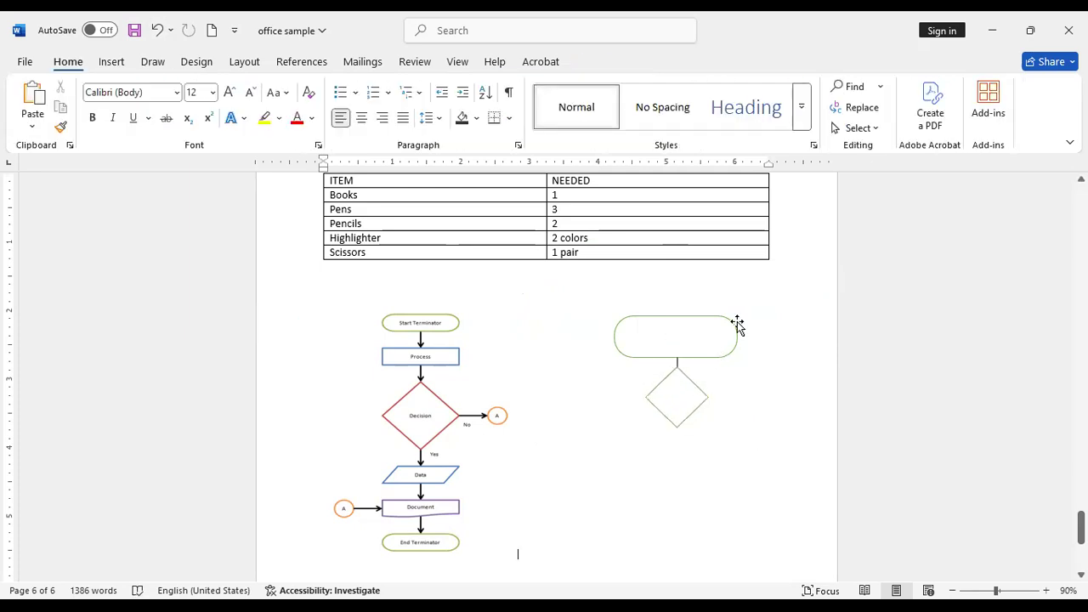
- Move the diamond off the arrow, and nudge it back in small increments until its top corner is aligned with the arrow's tip
drag(680, 394, 727, 420)
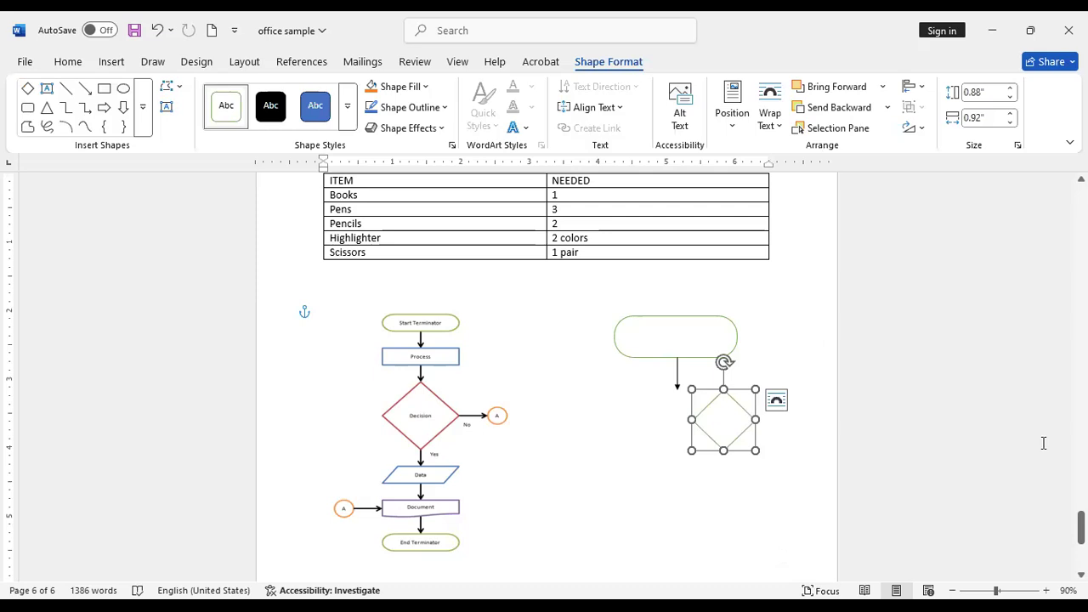
key(Left)
key(Left)
key(Left)
key(Left)
key(Left)
key(Left)
key(Left)
key(Left)
key(Left)
key(Left)
key(Left)
key(Left)
key(Left)
key(Left)
key(Left)
key(Left)
key(Left)
key(Right)
key(Down)
key(Down)
key(Right)
key(Right)
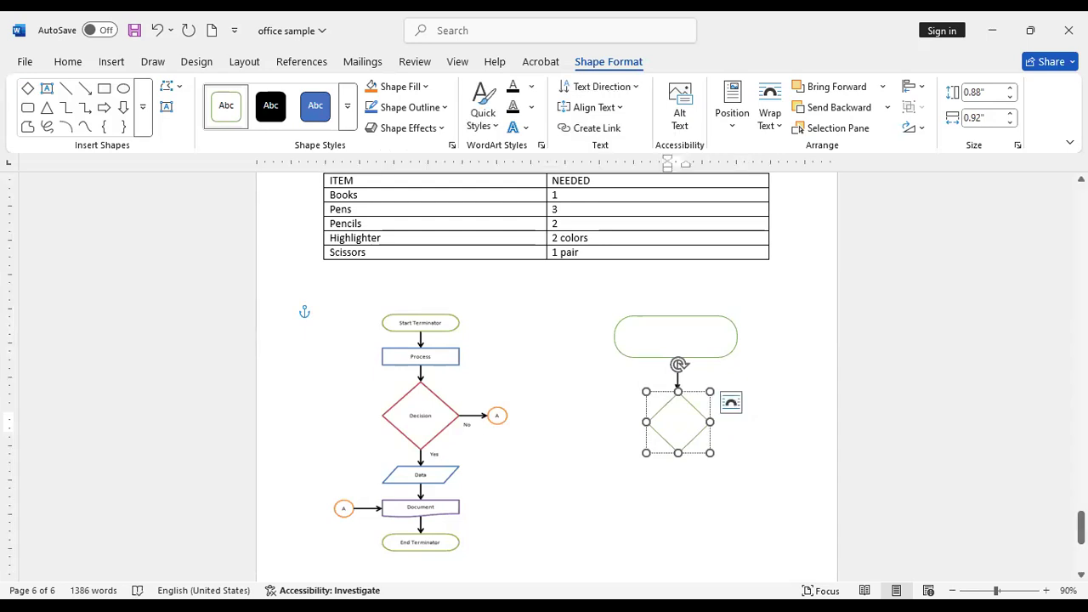
click(778, 432)
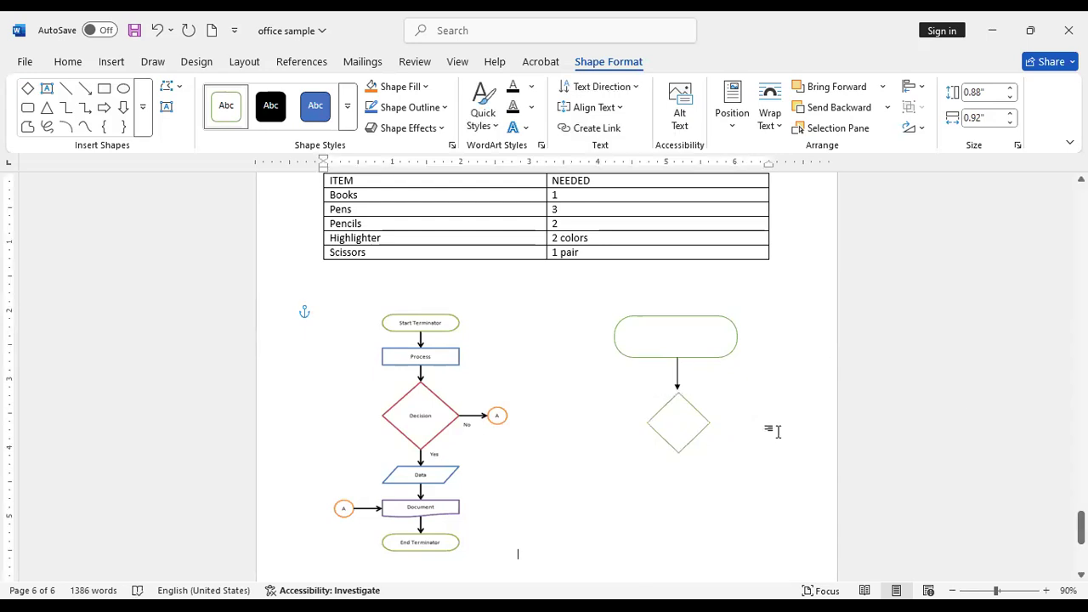
click(694, 425)
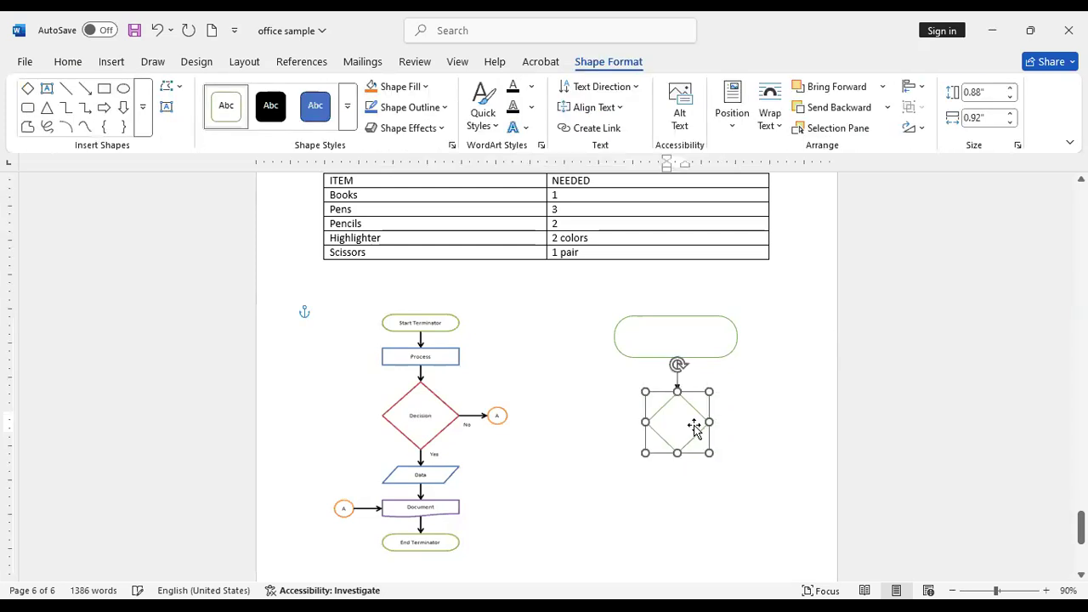
click(701, 473)
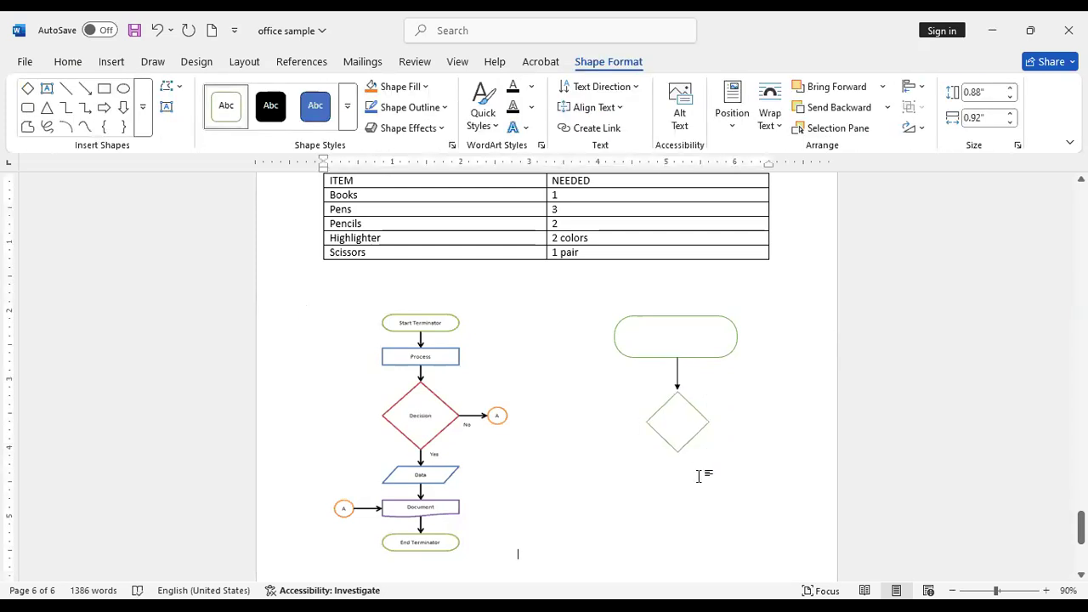
click(665, 428)
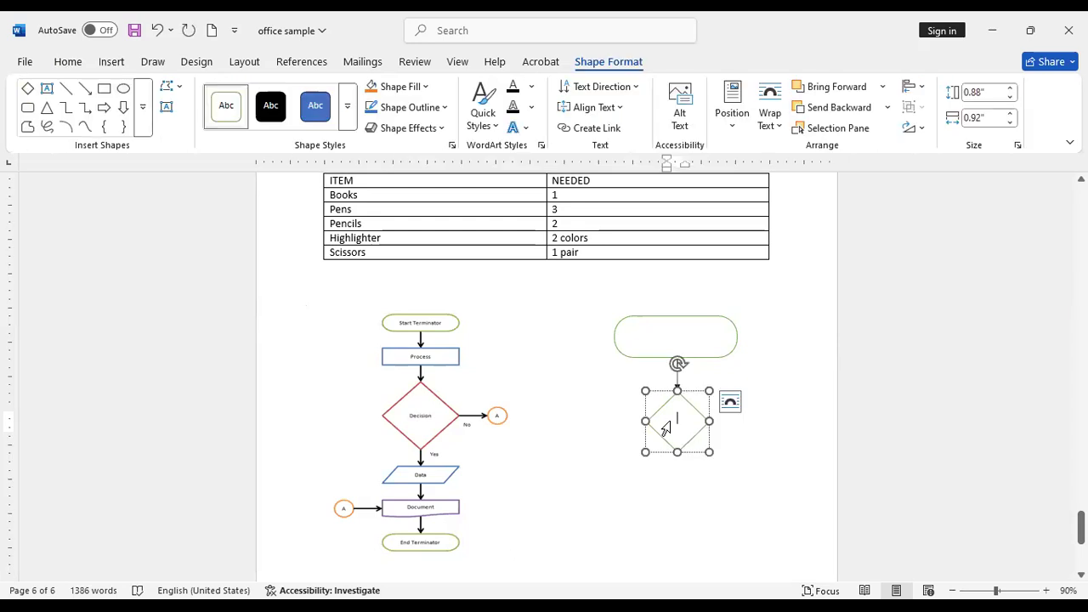
click(746, 472)
click(685, 414)
click(705, 403)
click(731, 374)
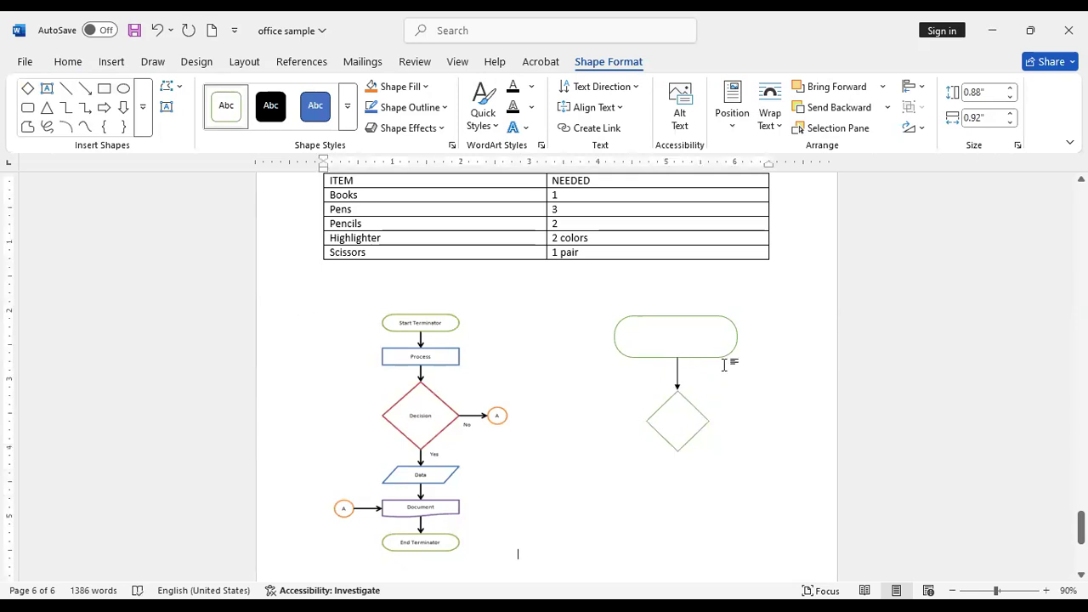
- Add the text START inside the rounded terminator shape at the top of the new flowchart
click(659, 340)
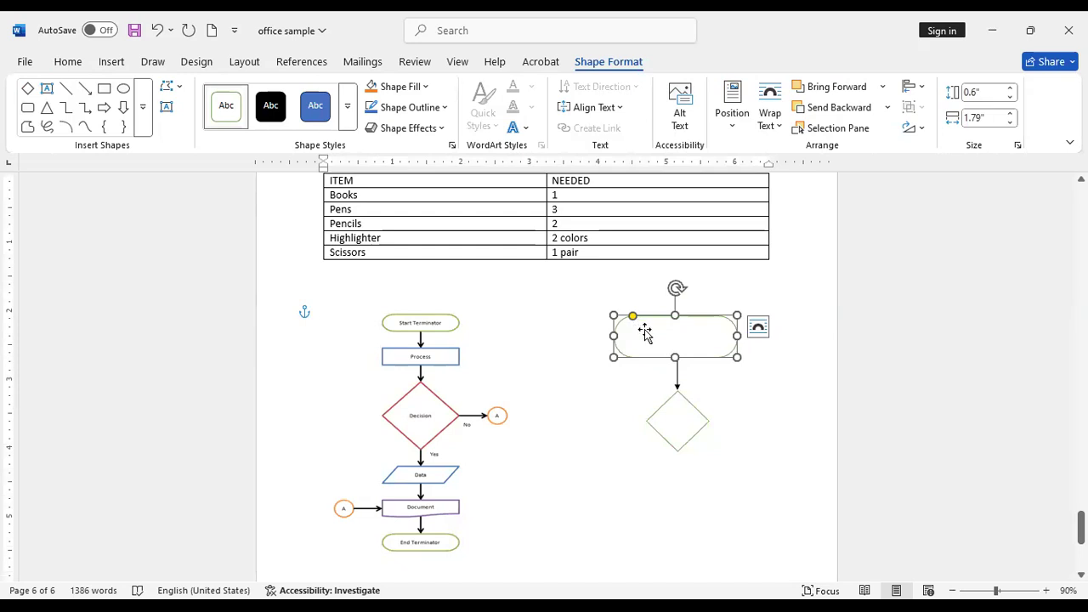
right_click(645, 333)
key(Escape)
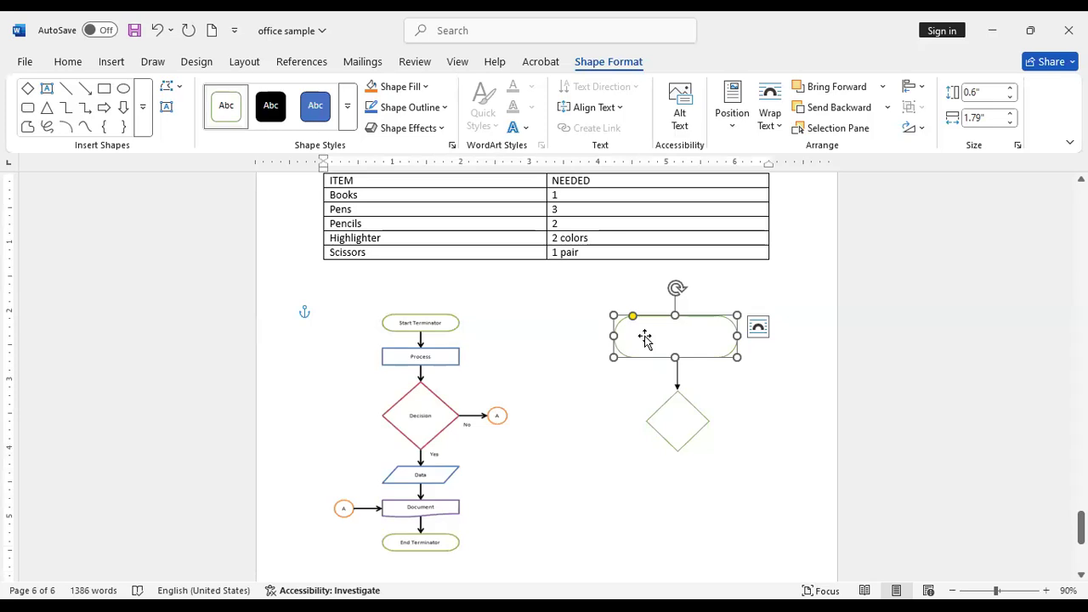
right_click(684, 310)
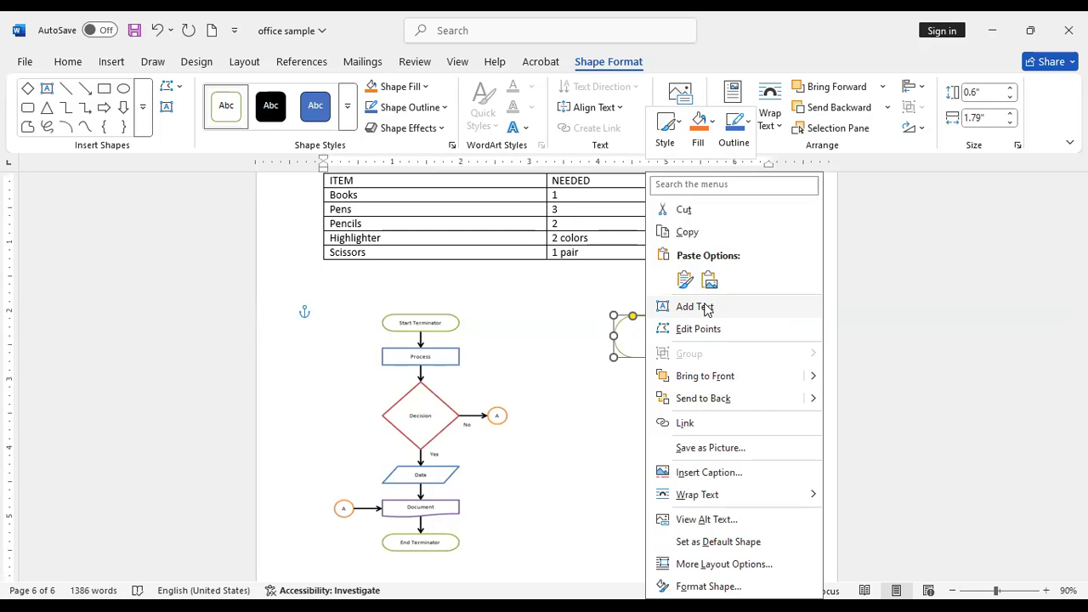
click(705, 307)
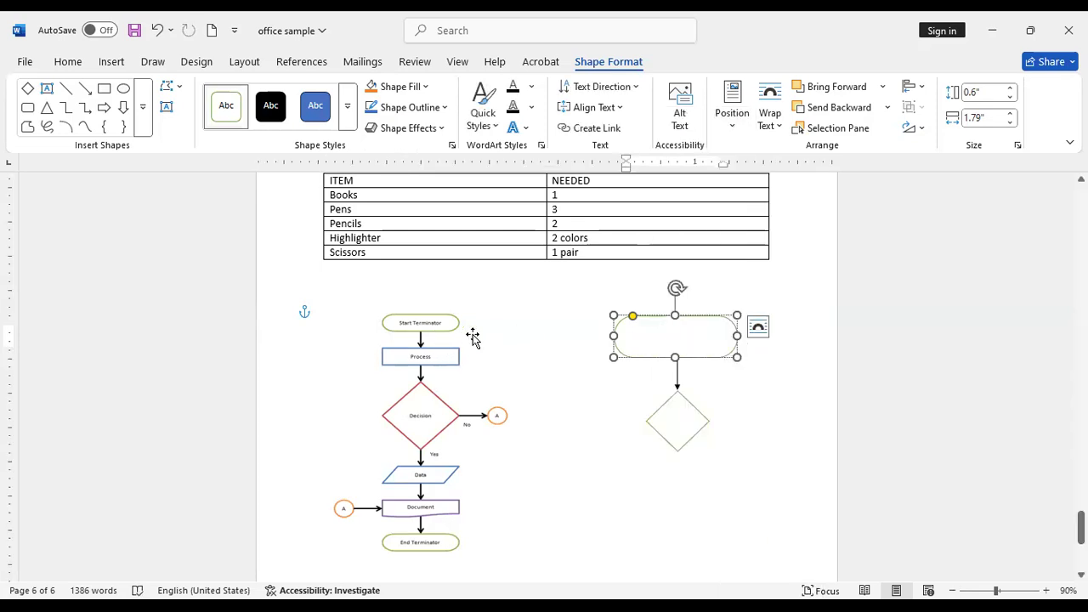
text(START)
- Label the diamond below the START shape PROCESS and reduce the label's font size to 8
click(683, 412)
text(PROC)
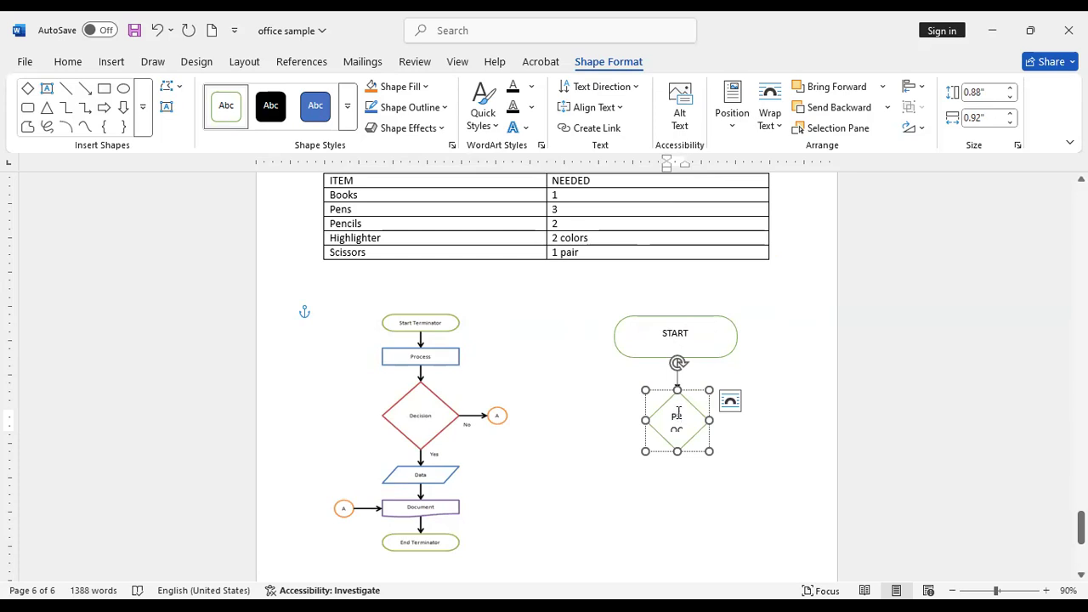
drag(673, 414, 703, 451)
click(861, 418)
click(861, 418)
click(861, 418)
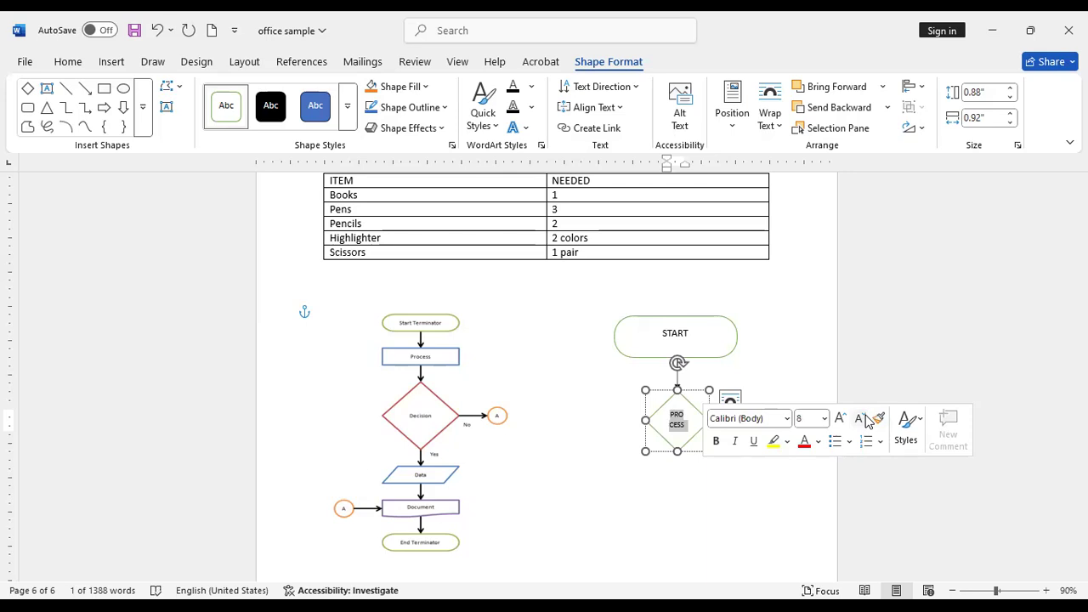
click(861, 419)
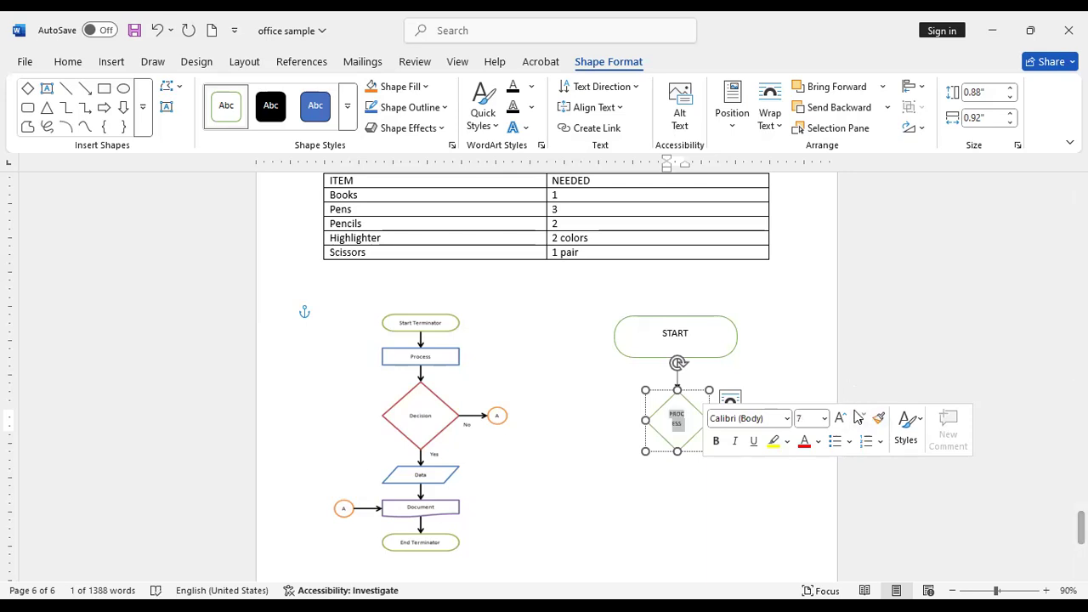
click(837, 420)
click(807, 372)
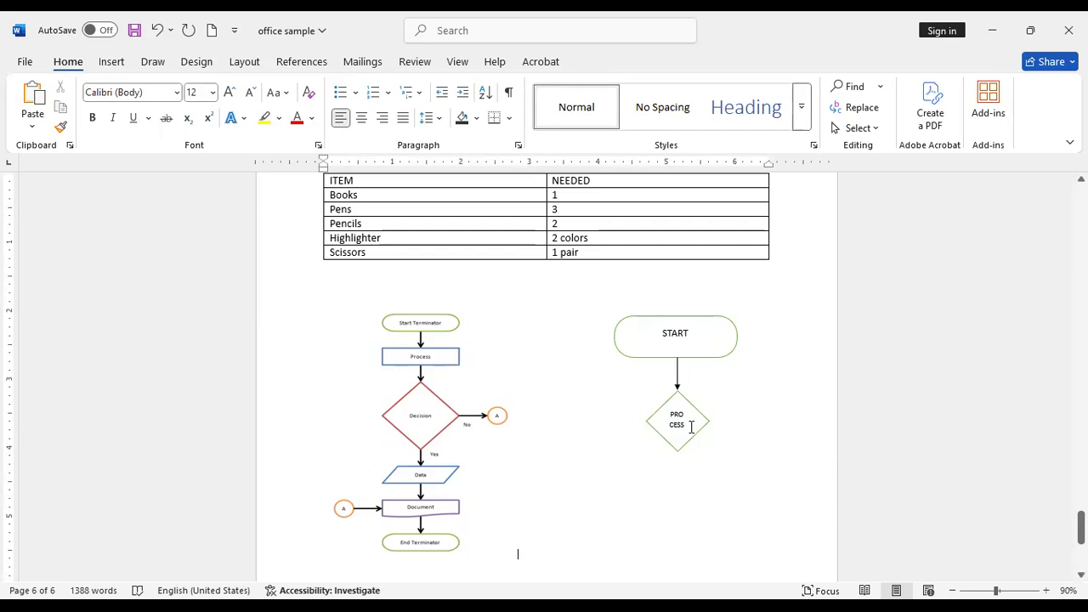
click(690, 428)
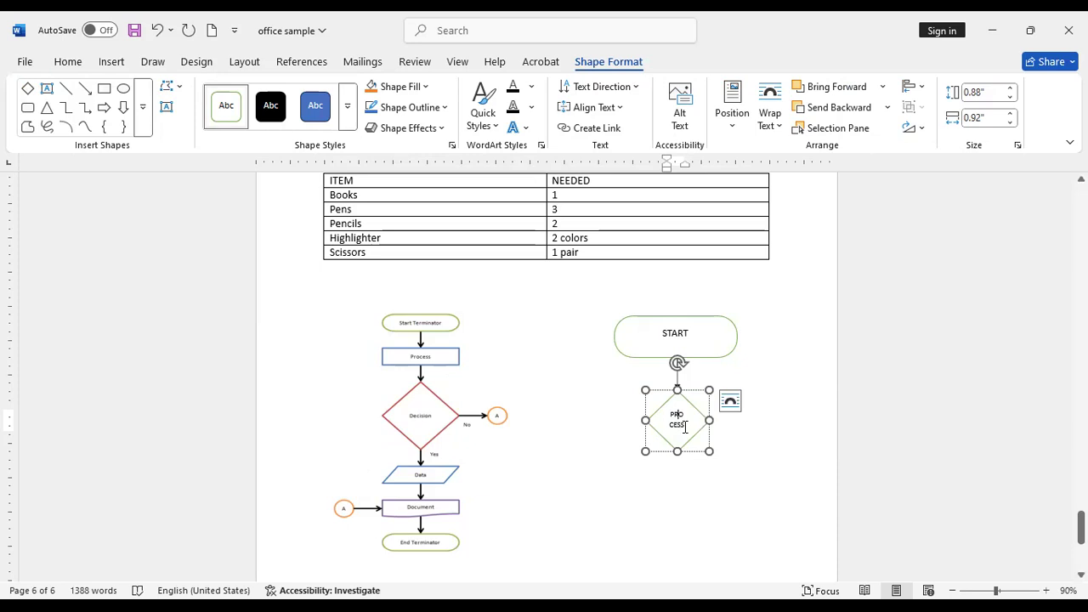
click(787, 373)
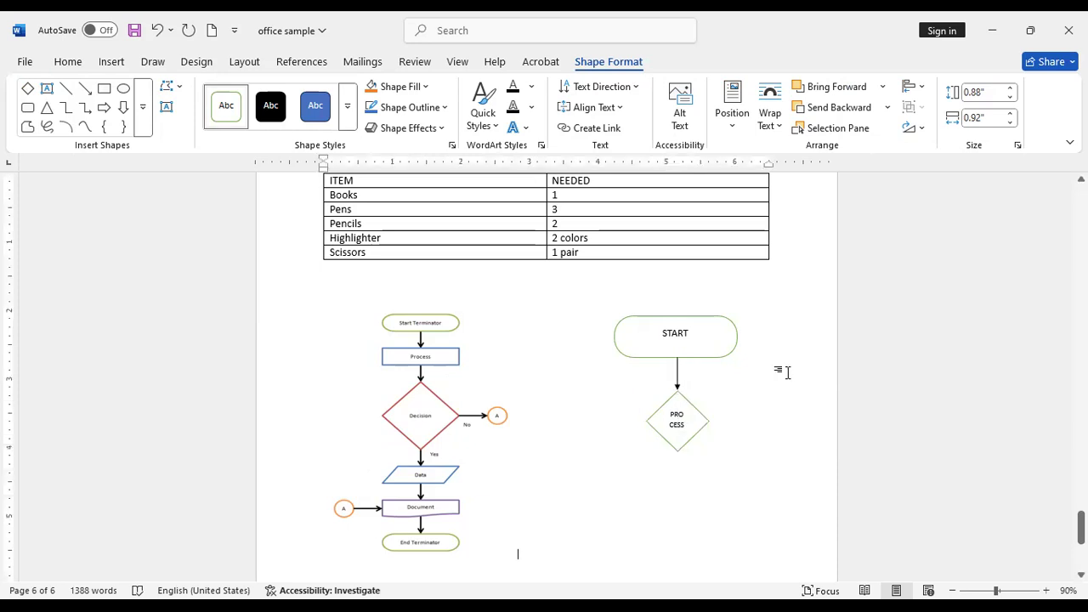
click(111, 61)
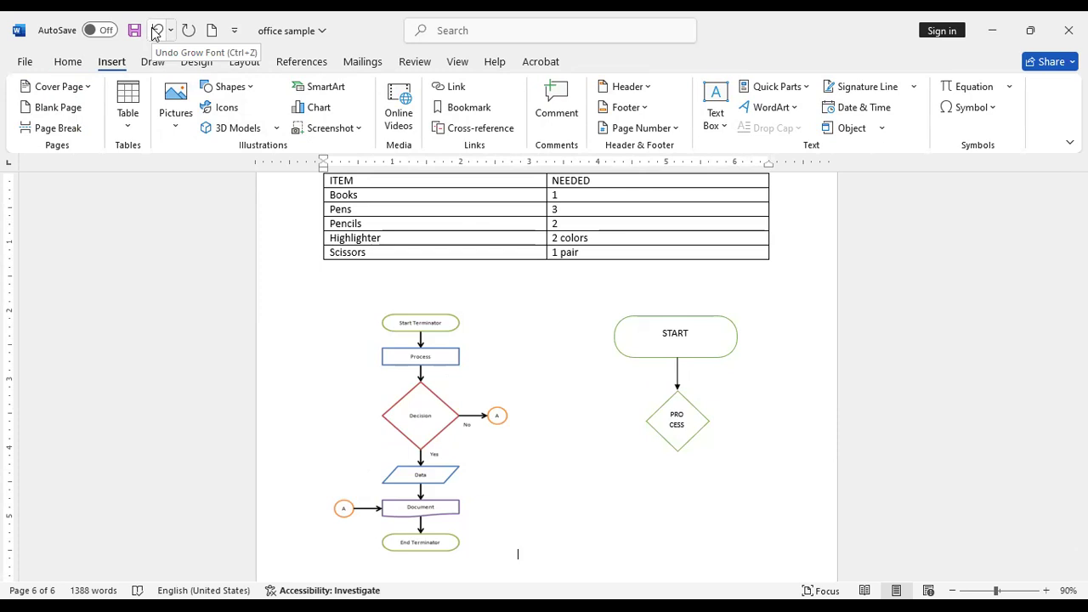
click(254, 89)
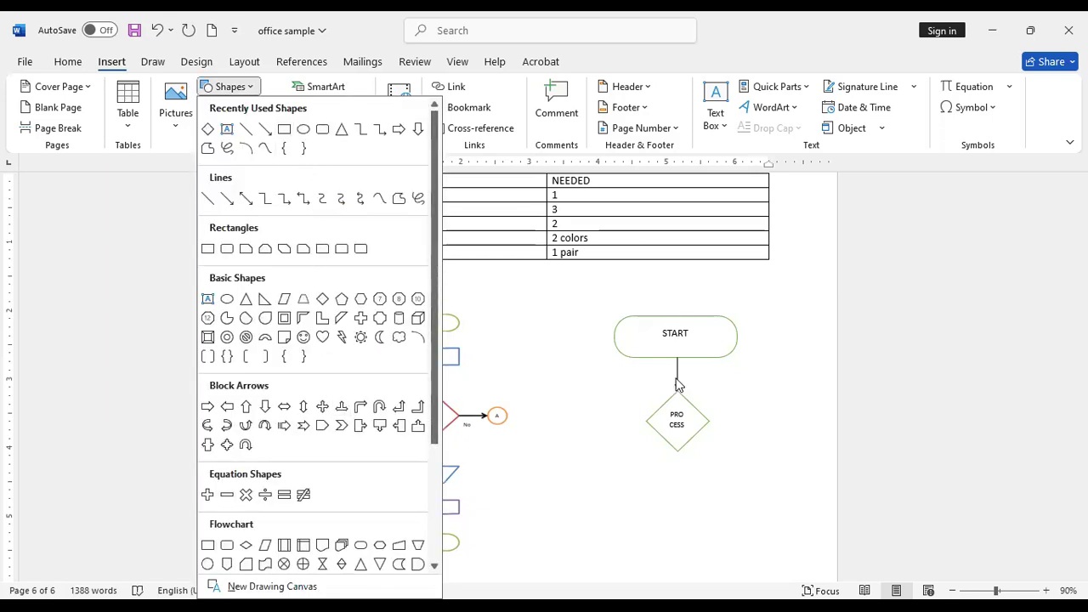
click(717, 330)
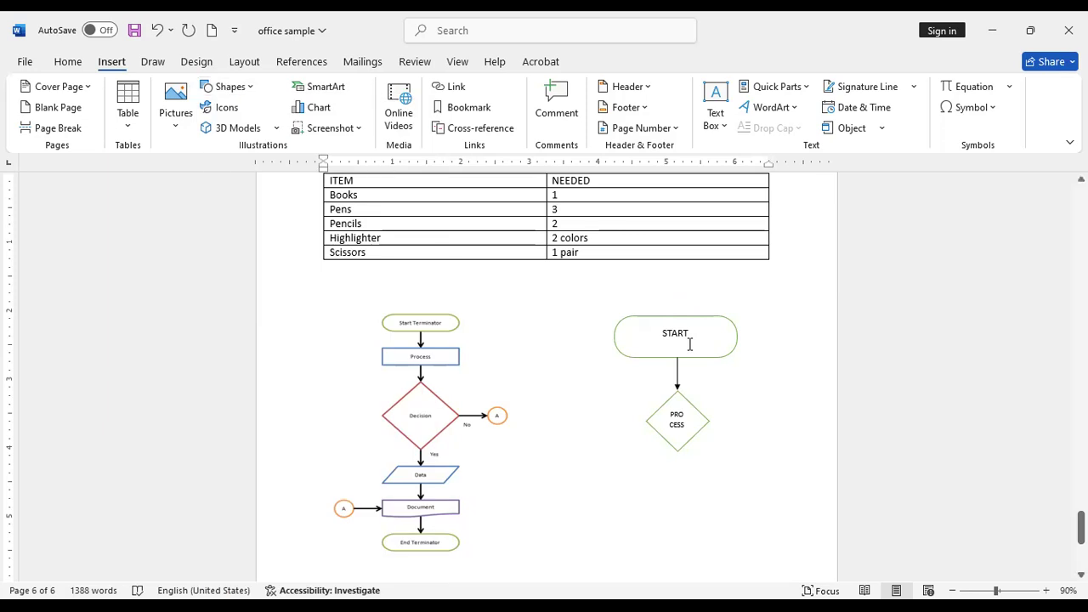
- Try to paste the copied content as a picture into the START shape and move it onto the PROCESS diamond
click(689, 337)
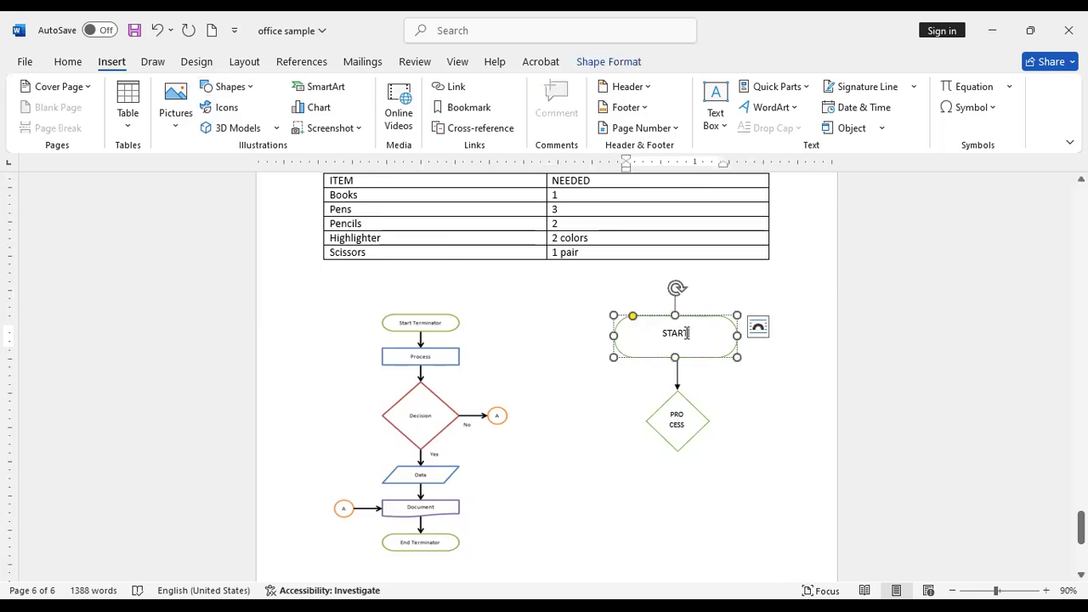
right_click(687, 333)
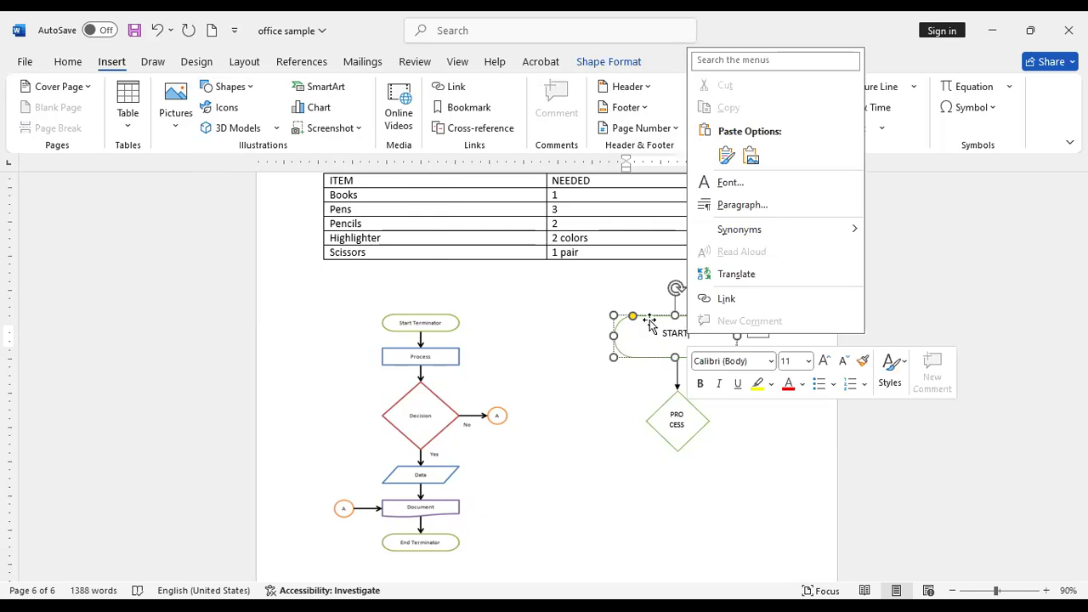
click(749, 157)
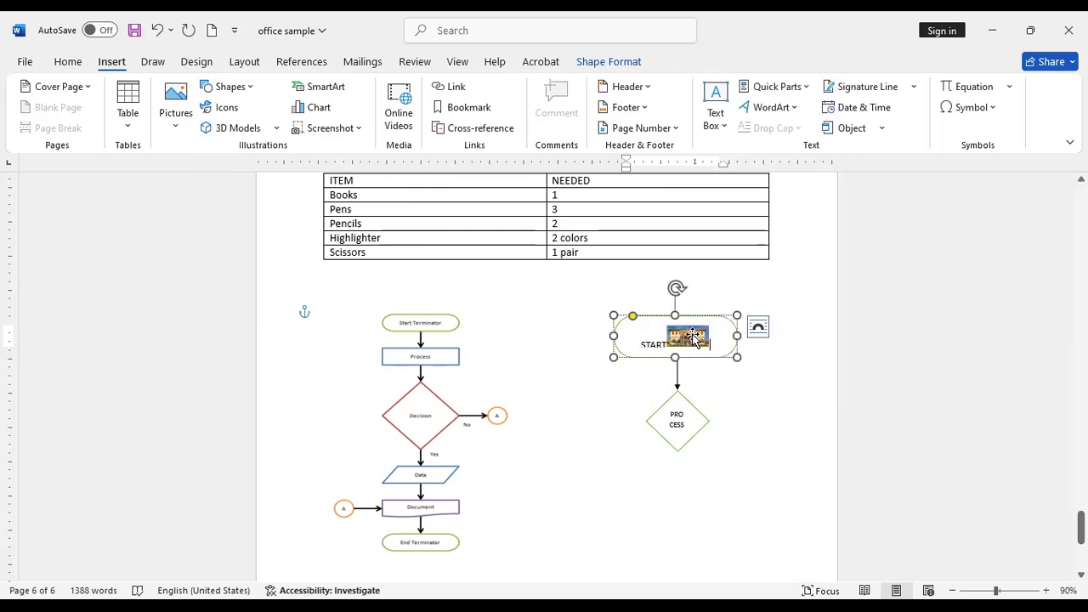
drag(696, 338, 678, 345)
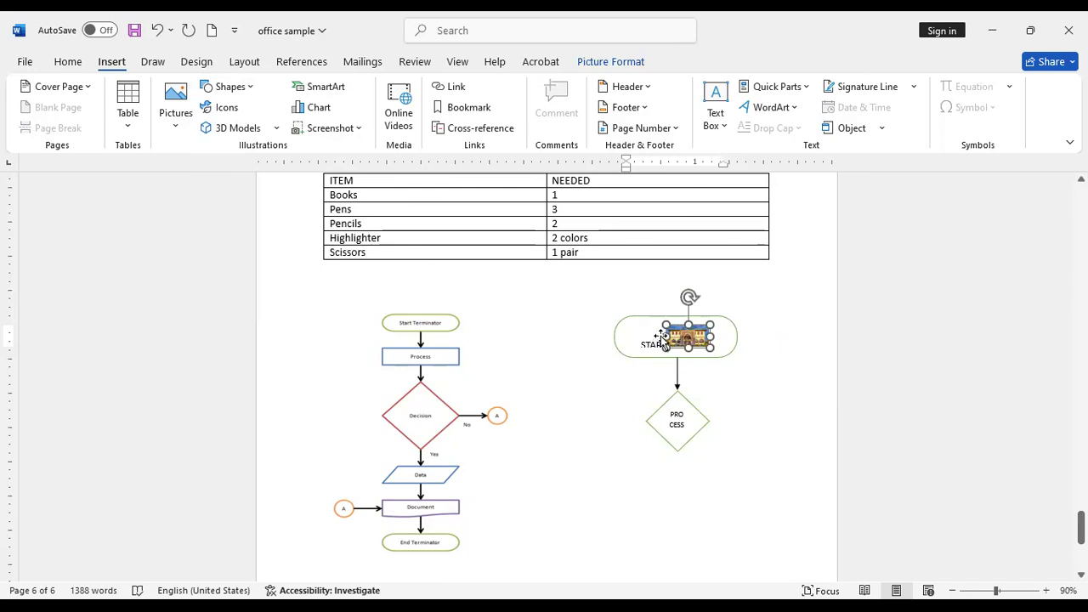
drag(662, 338, 695, 314)
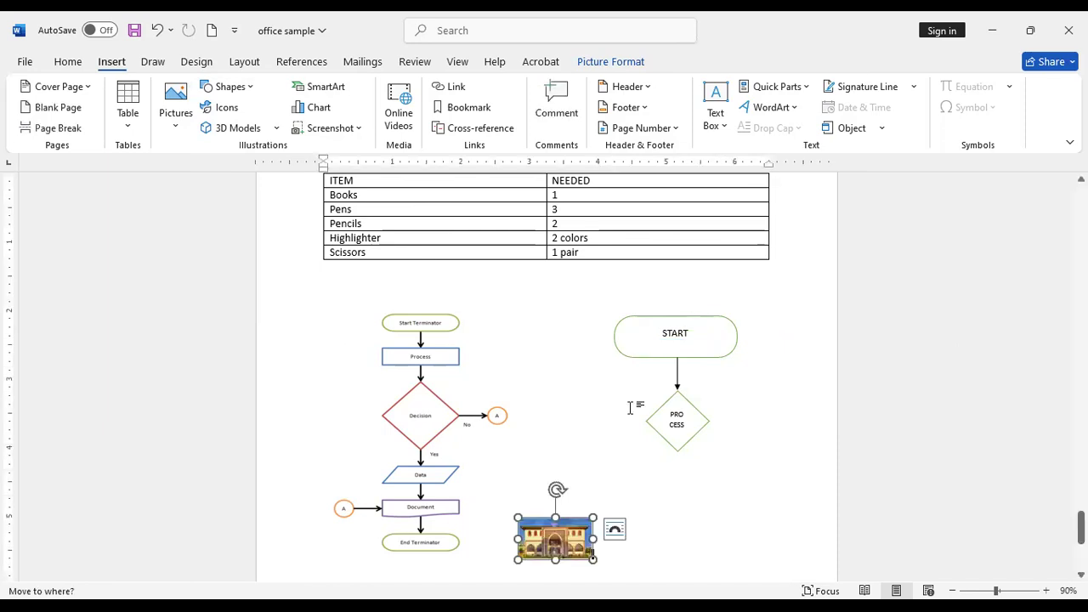
drag(621, 489, 674, 428)
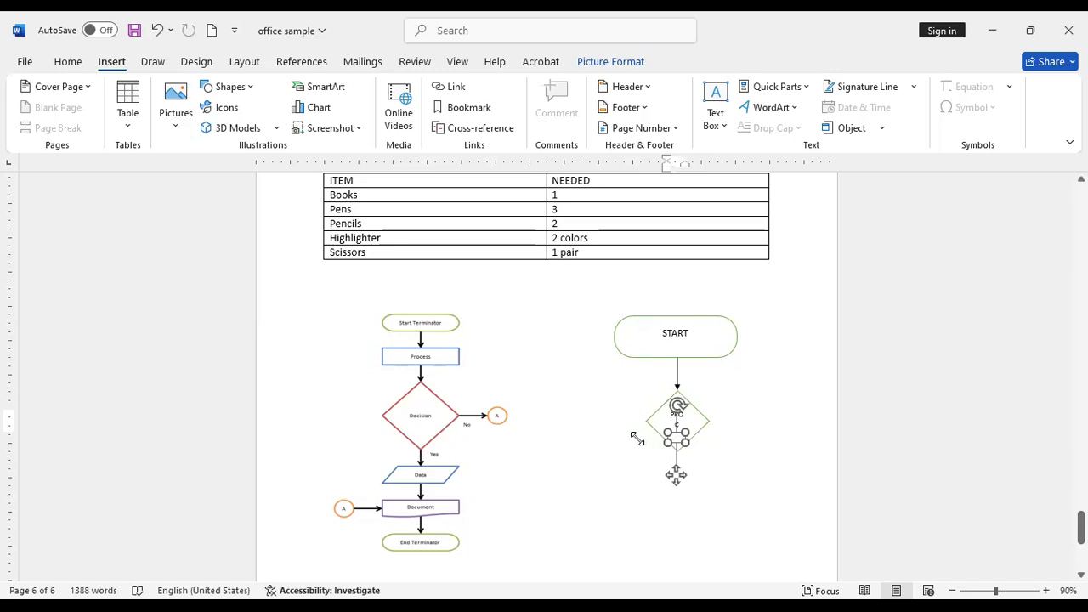
click(635, 436)
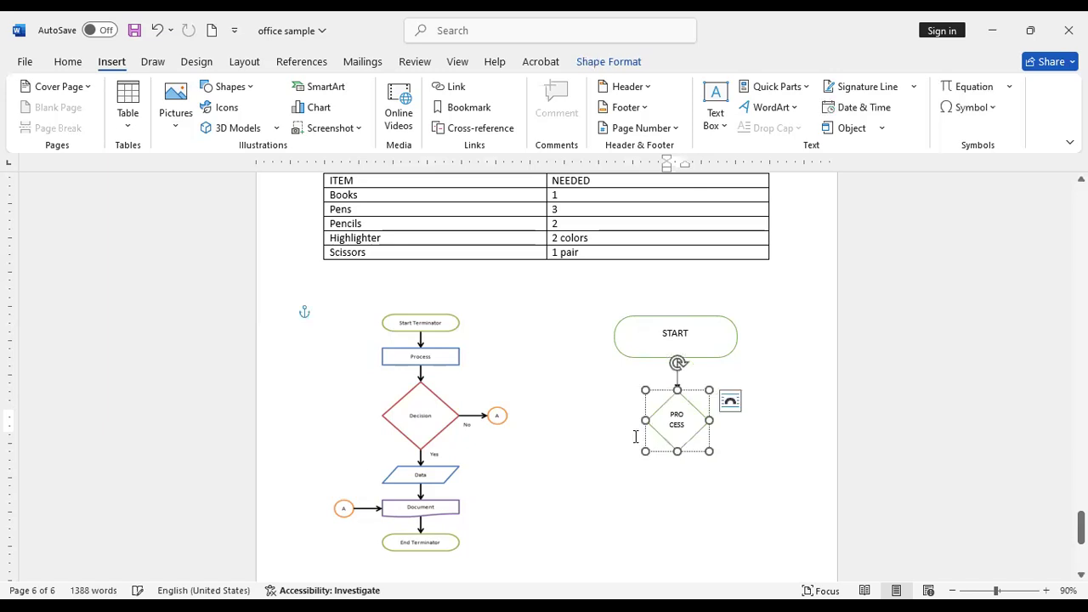
click(693, 327)
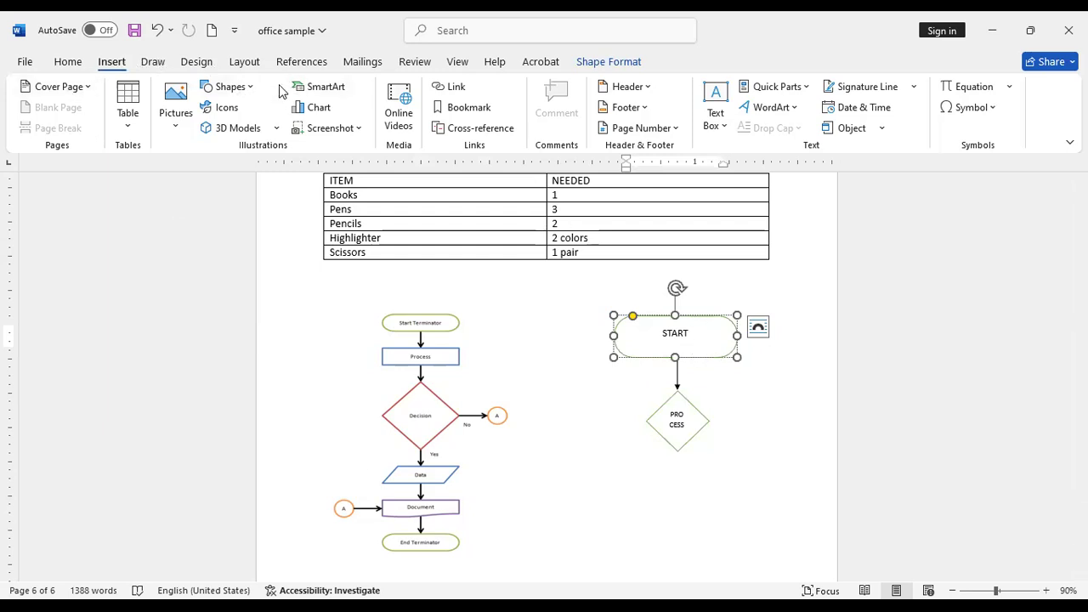
- Add blank lines below the flowcharts until the insertion point reaches a new page 7
scroll(527, 476, down, 5)
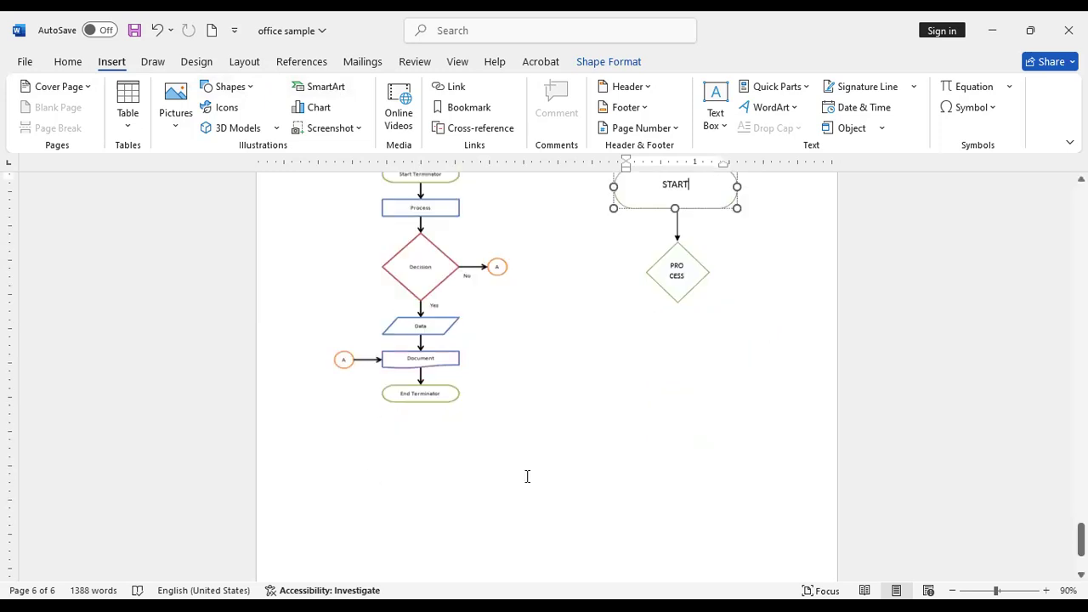
scroll(527, 476, down, 1)
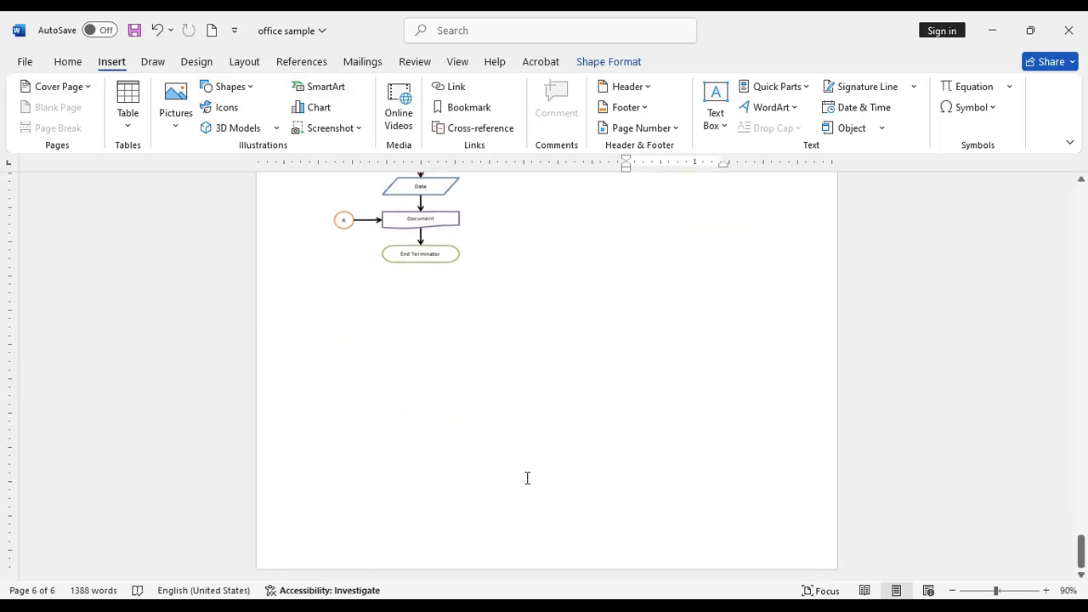
click(499, 435)
scroll(544, 406, up, 3)
scroll(544, 463, up, 3)
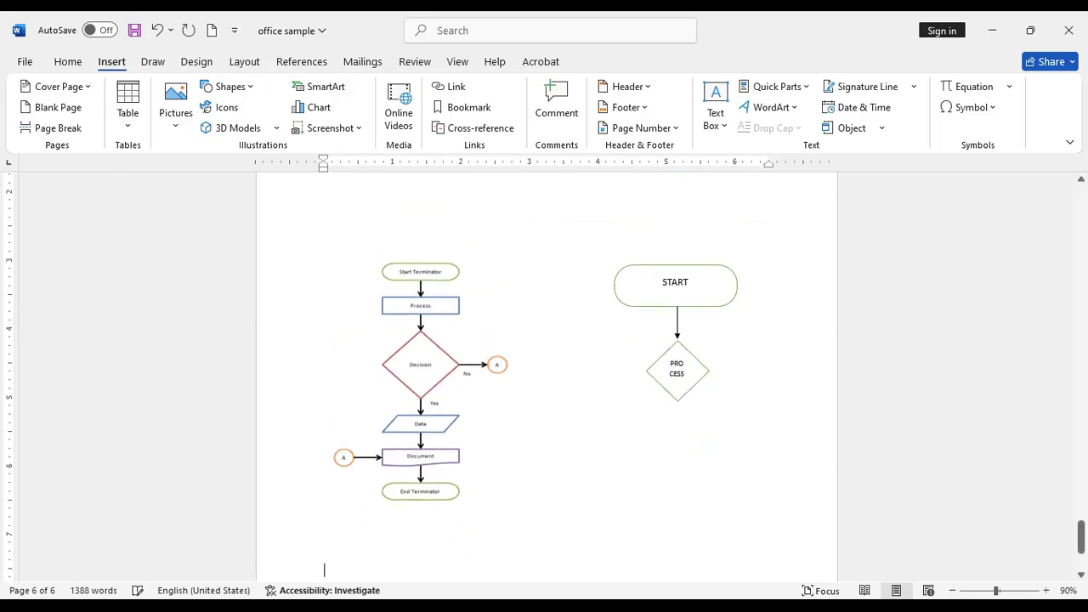
scroll(324, 568, down, 3)
key(Return)
key(Return)
key(Return)
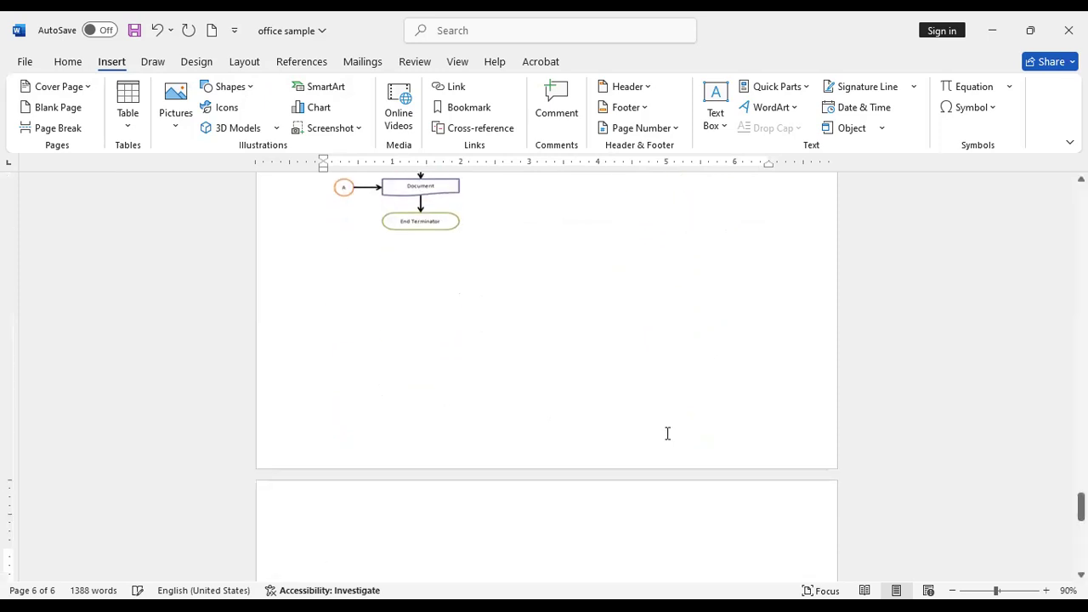
scroll(669, 417, down, 5)
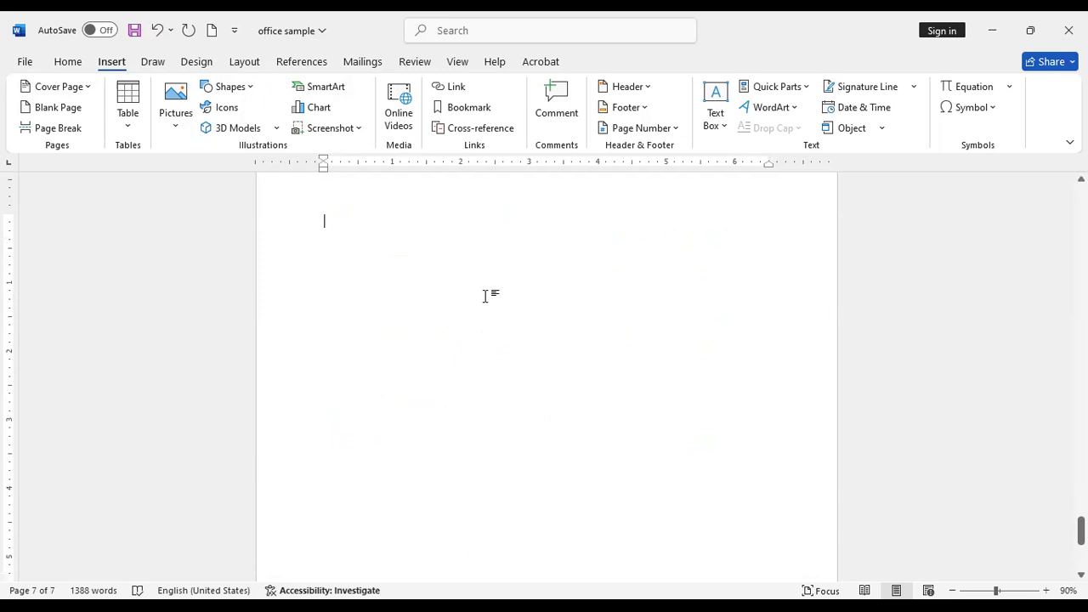
- Insert an Alternating Hexagons SmartArt graphic on the blank page 7
click(320, 86)
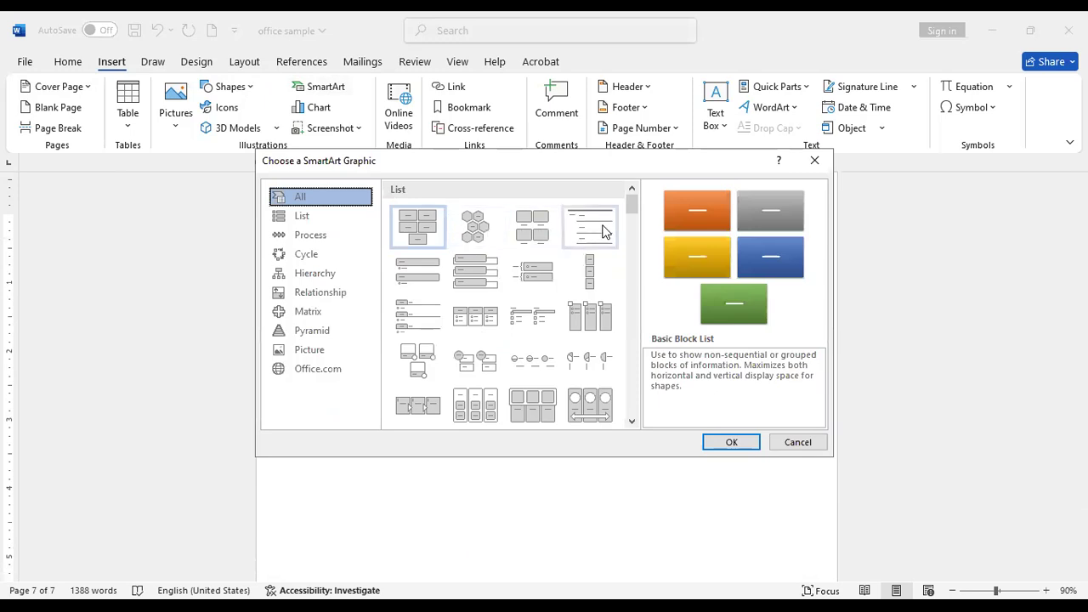
click(478, 236)
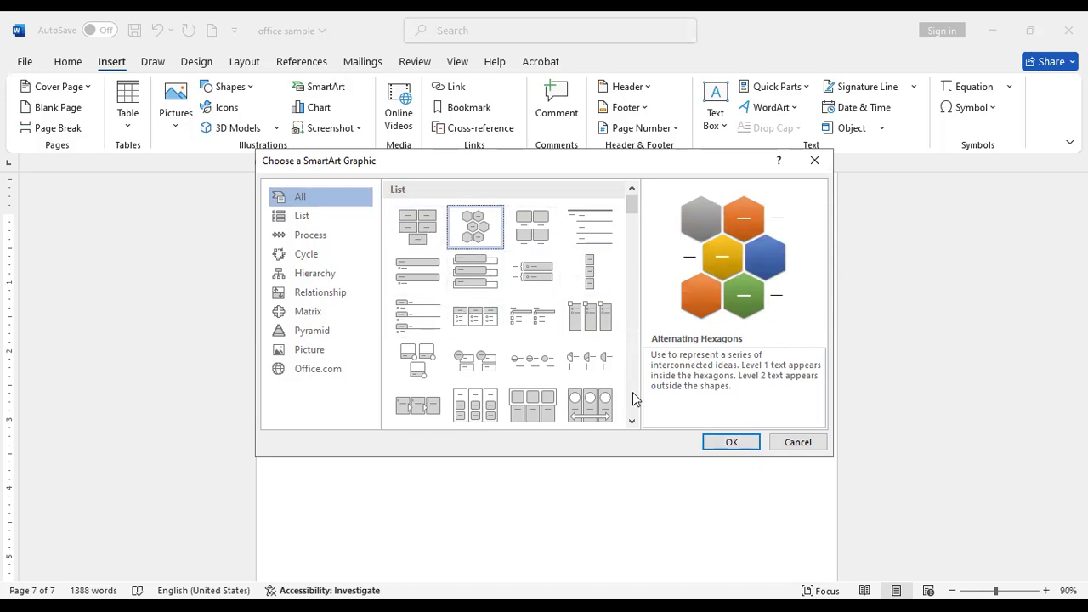
click(724, 444)
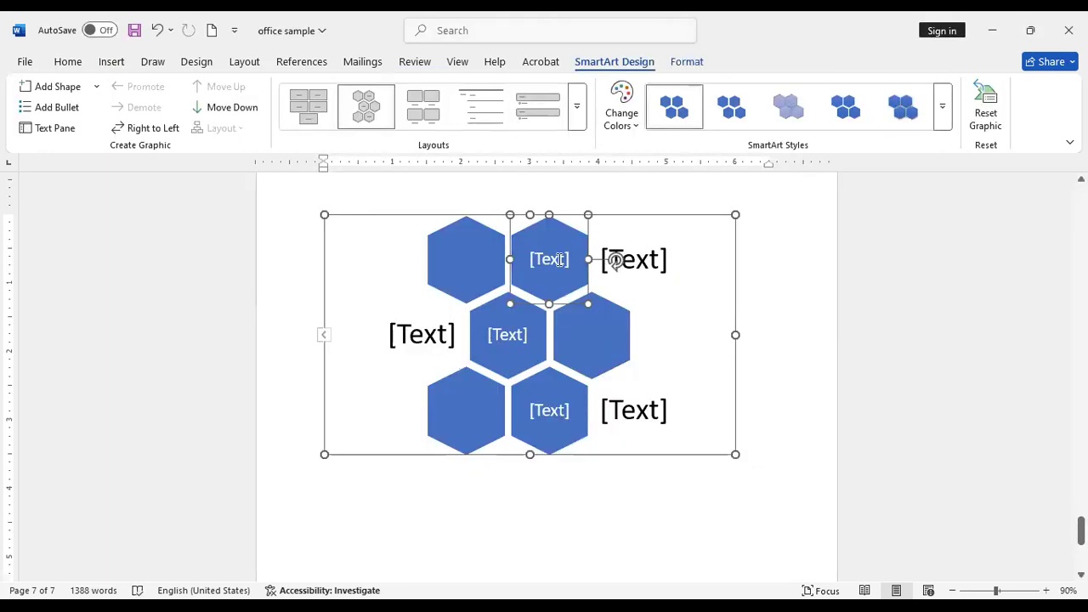
click(691, 328)
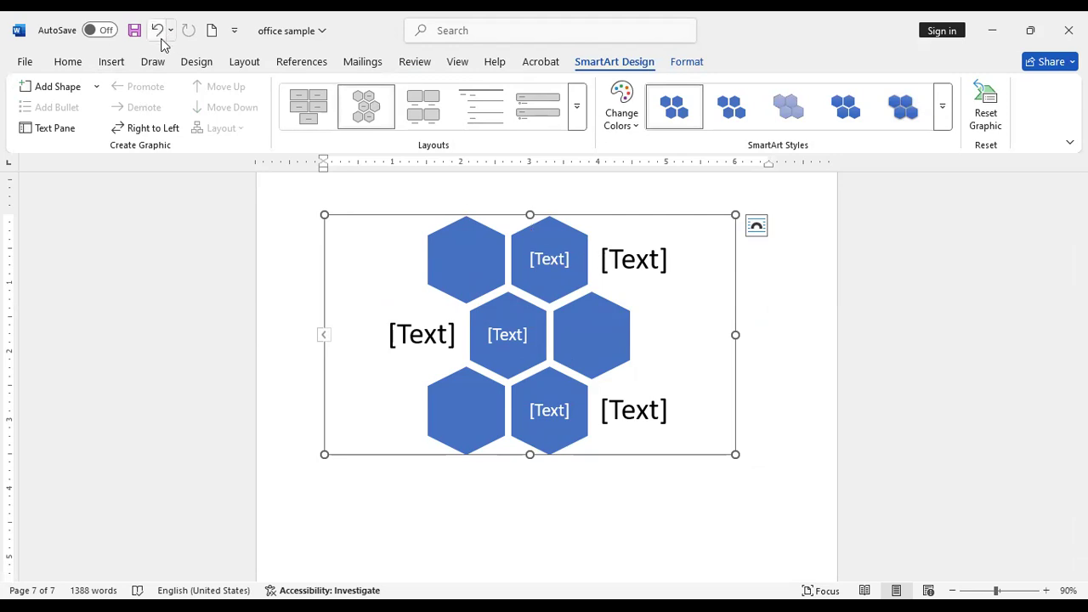
- Try to insert a Picture Caption List SmartArt graphic while the hexagon graphic is selected
click(119, 63)
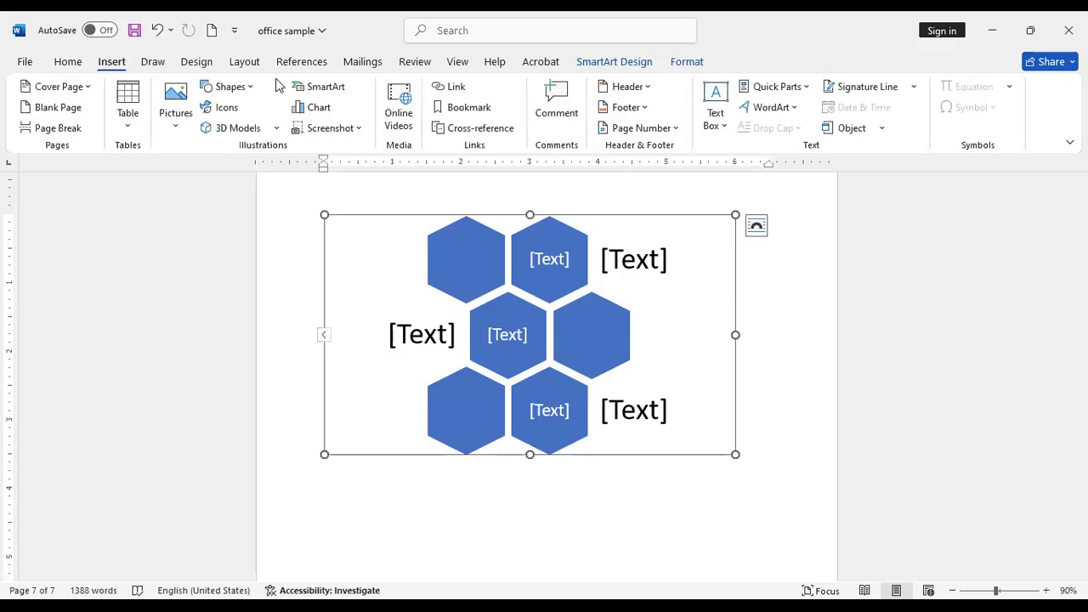
click(333, 88)
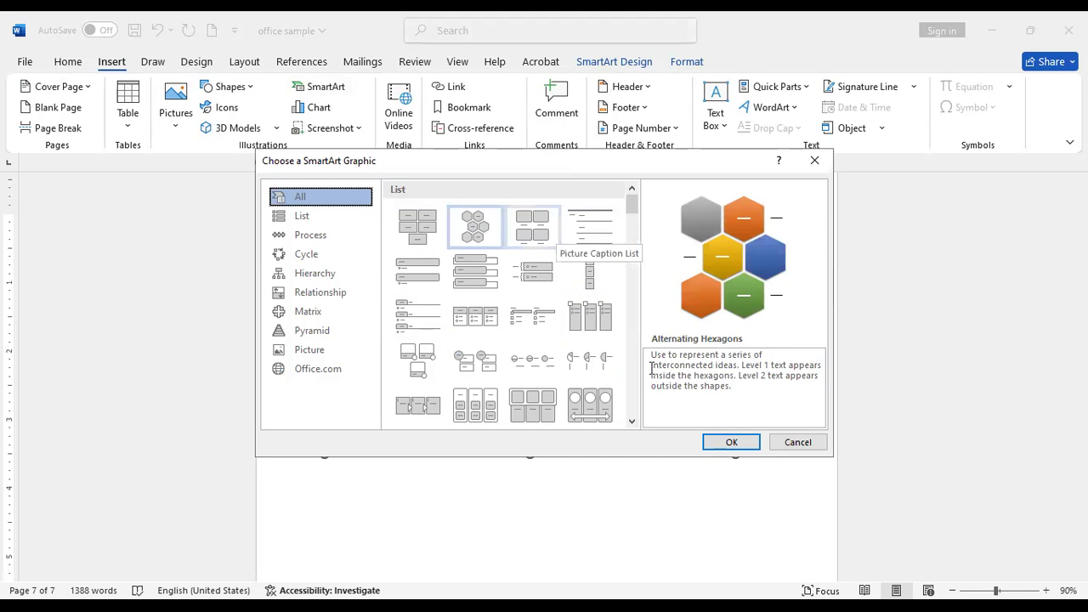
click(737, 445)
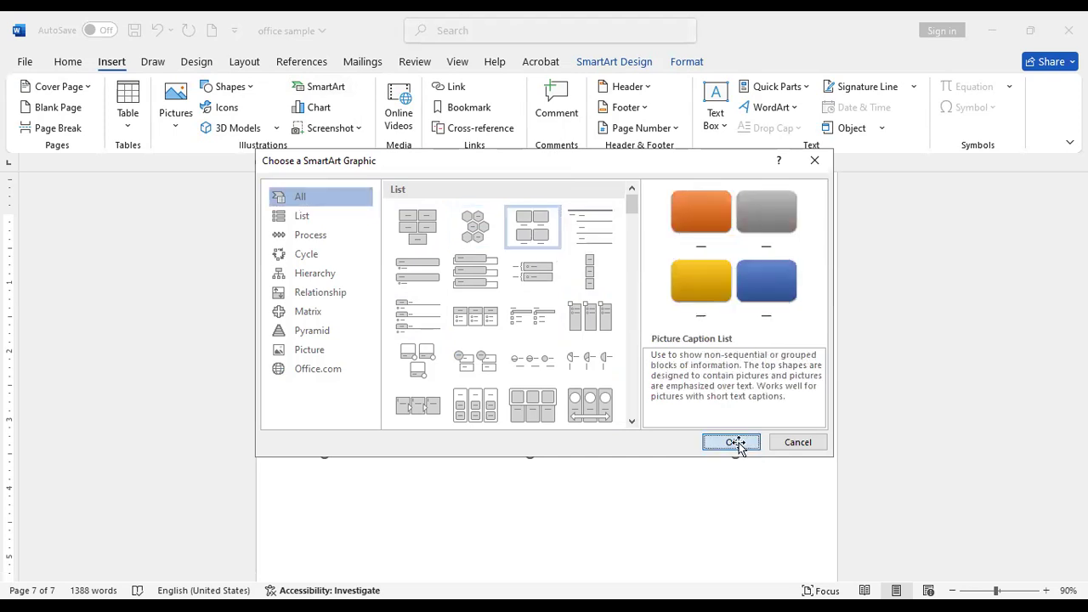
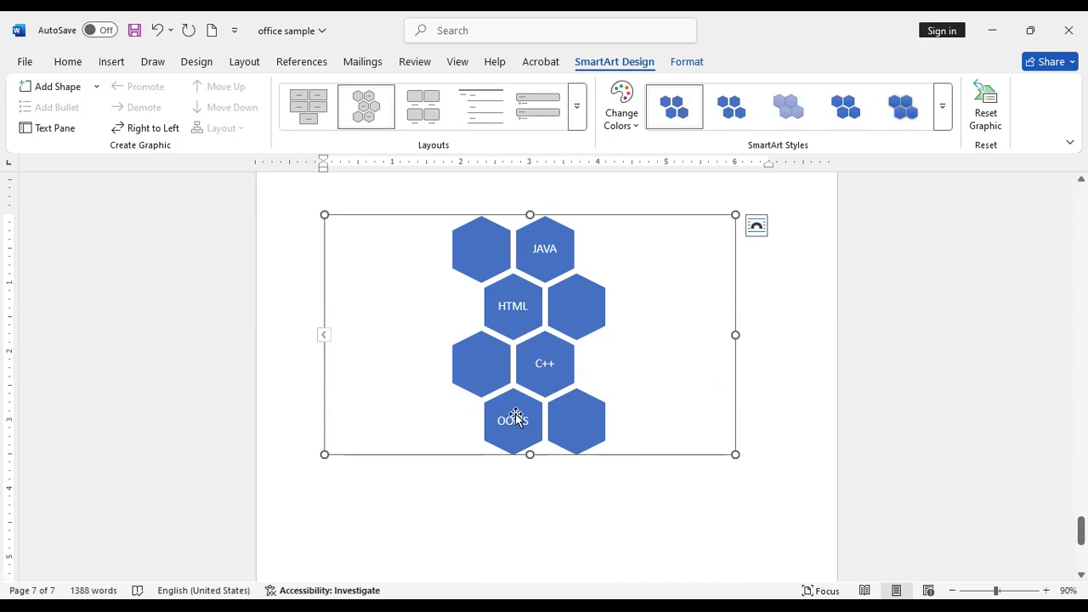
- Change the hexagon SmartArt graphic's layout to Trapezoid List
click(577, 119)
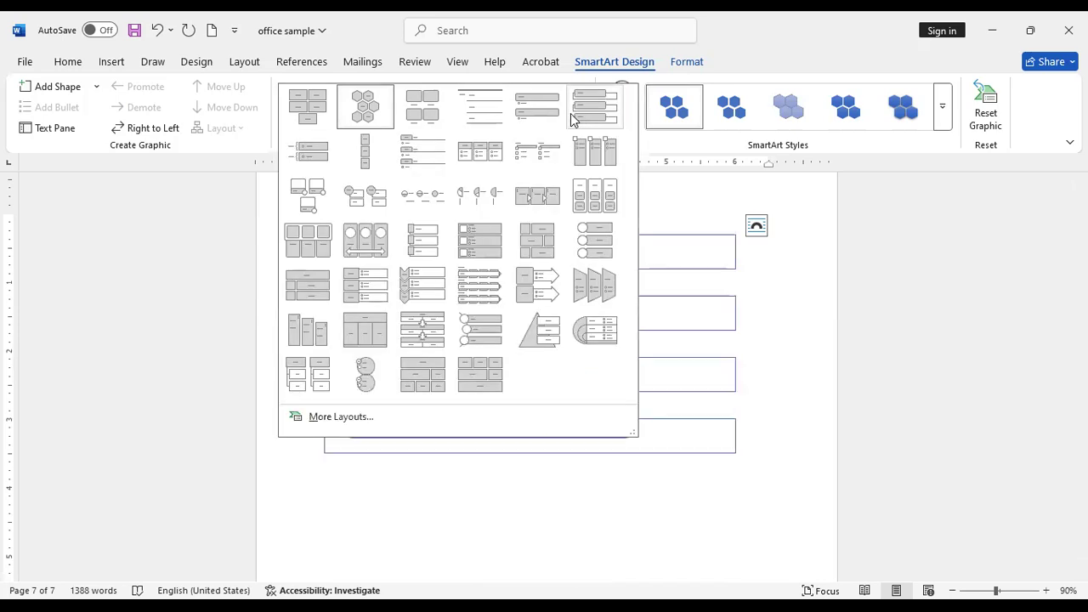
click(607, 286)
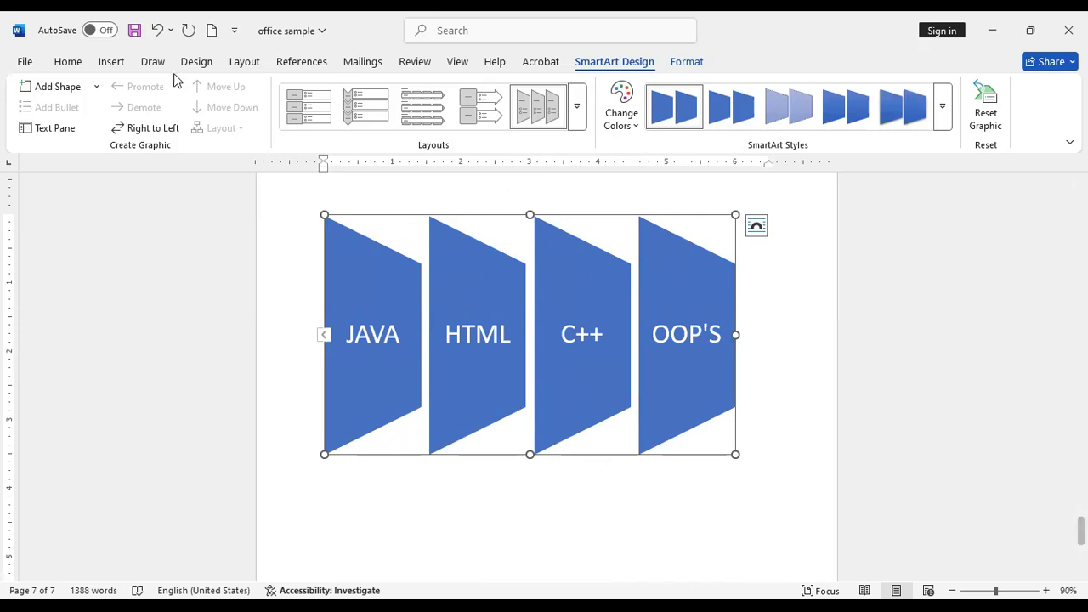
- Add two blank lines after the trapezoid graphic on page 7
click(115, 66)
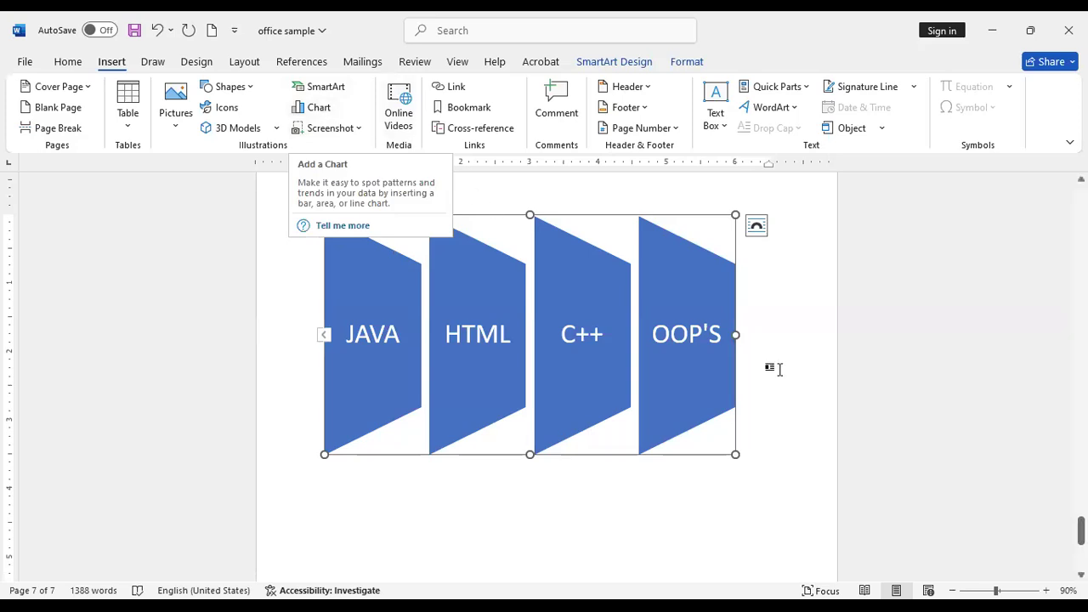
scroll(714, 443, down, 5)
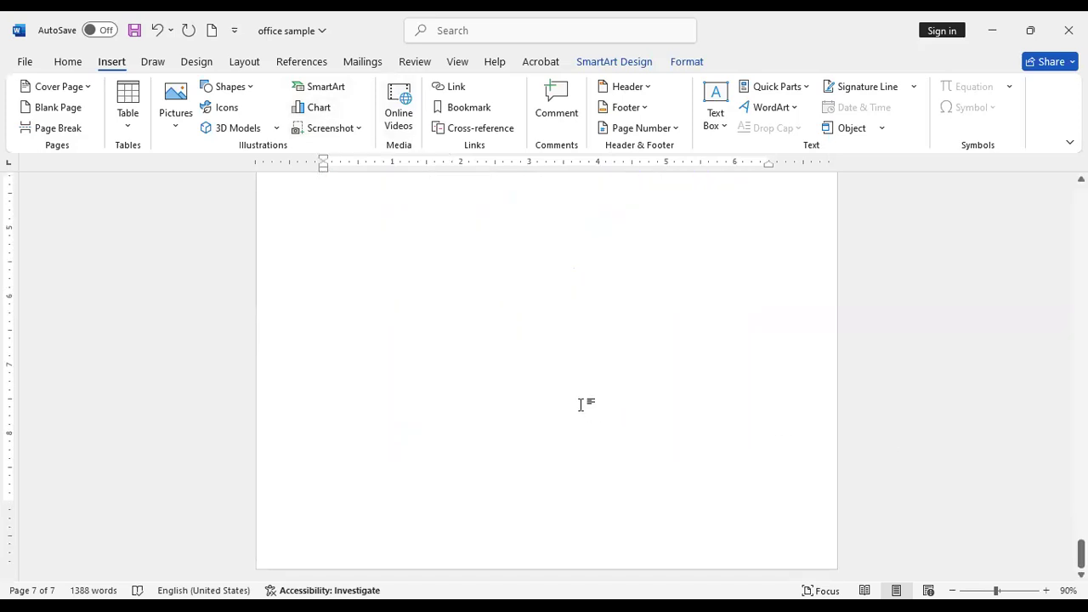
scroll(646, 362, up, 3)
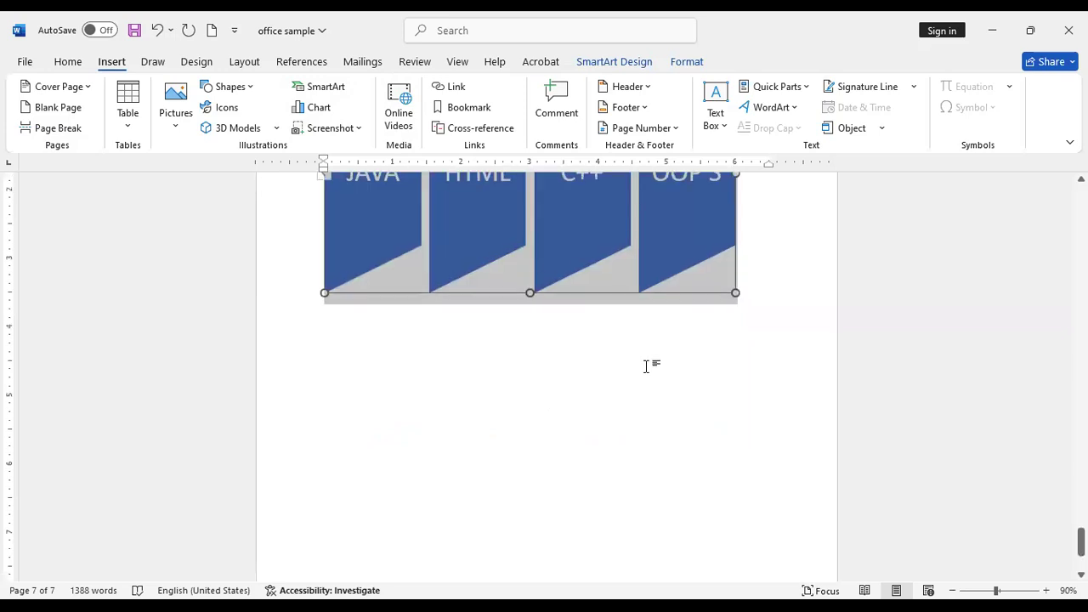
click(767, 320)
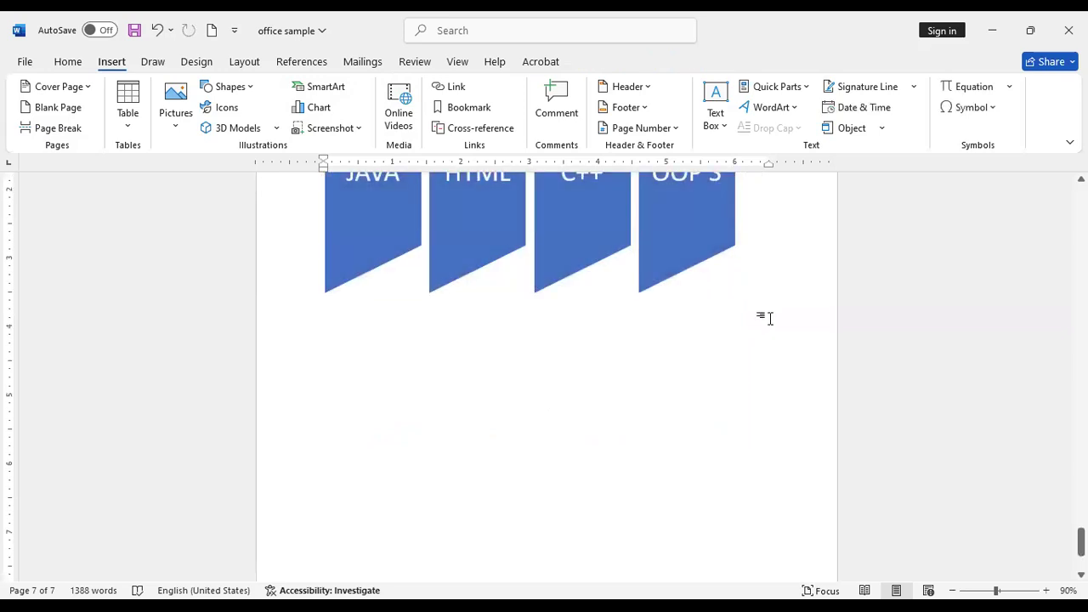
key(Return)
key(Return)
scroll(437, 265, up, 3)
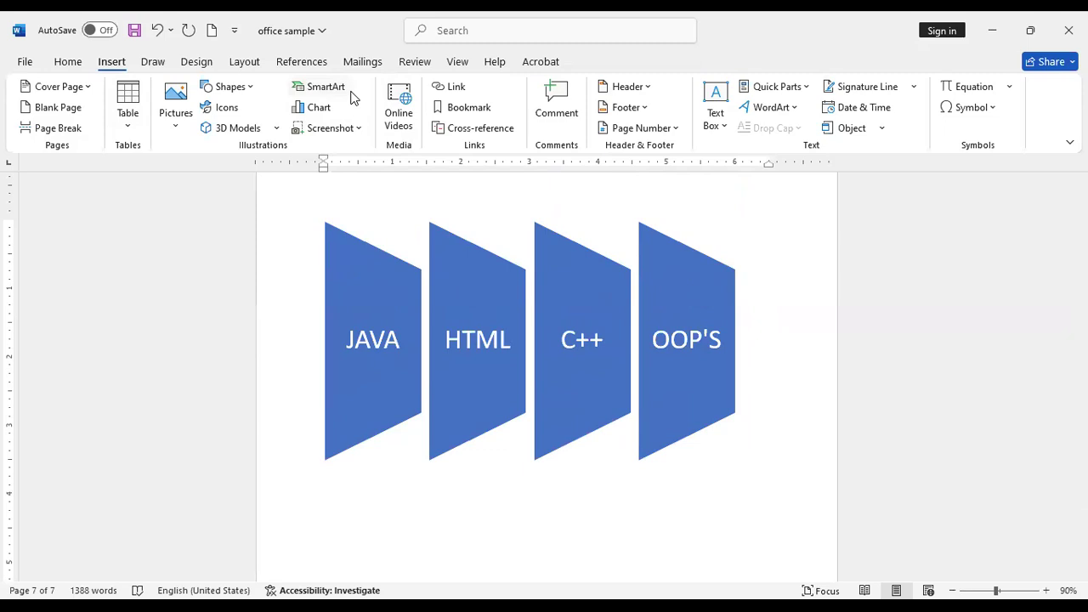
click(347, 91)
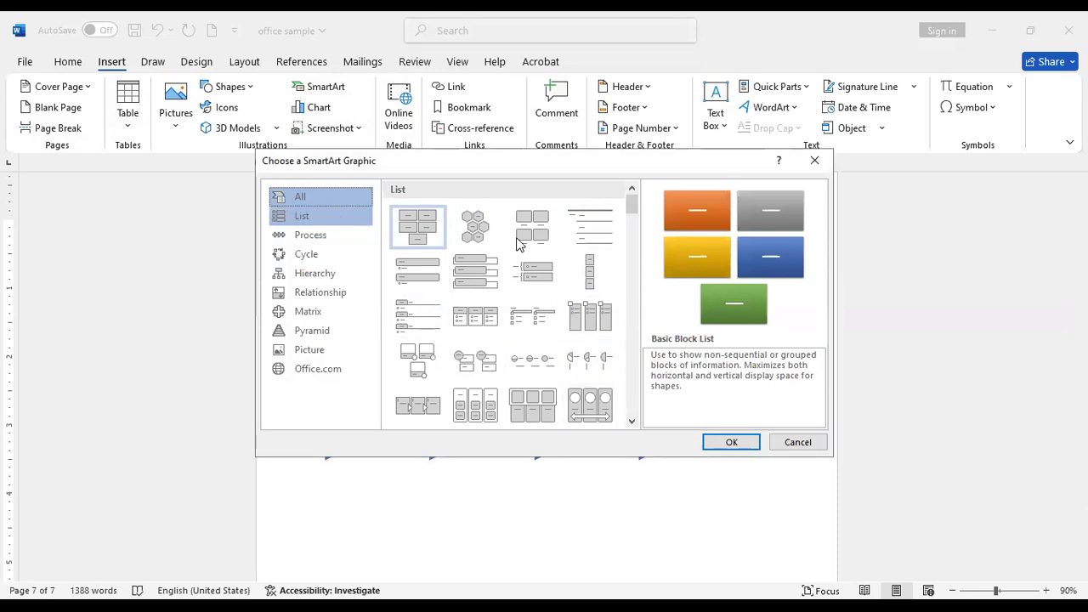
scroll(571, 278, down, 3)
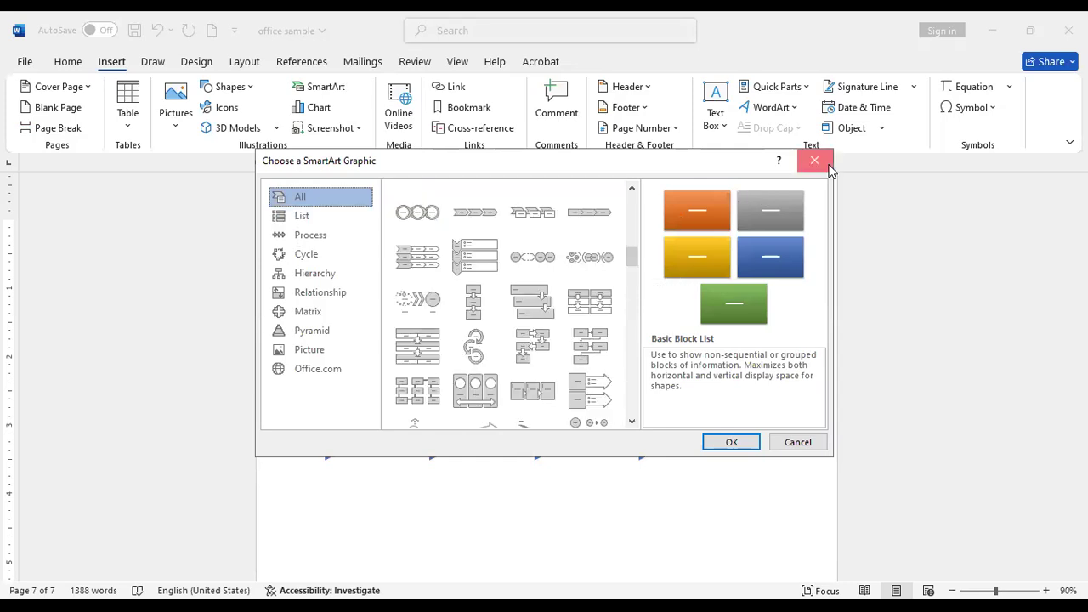
key(Escape)
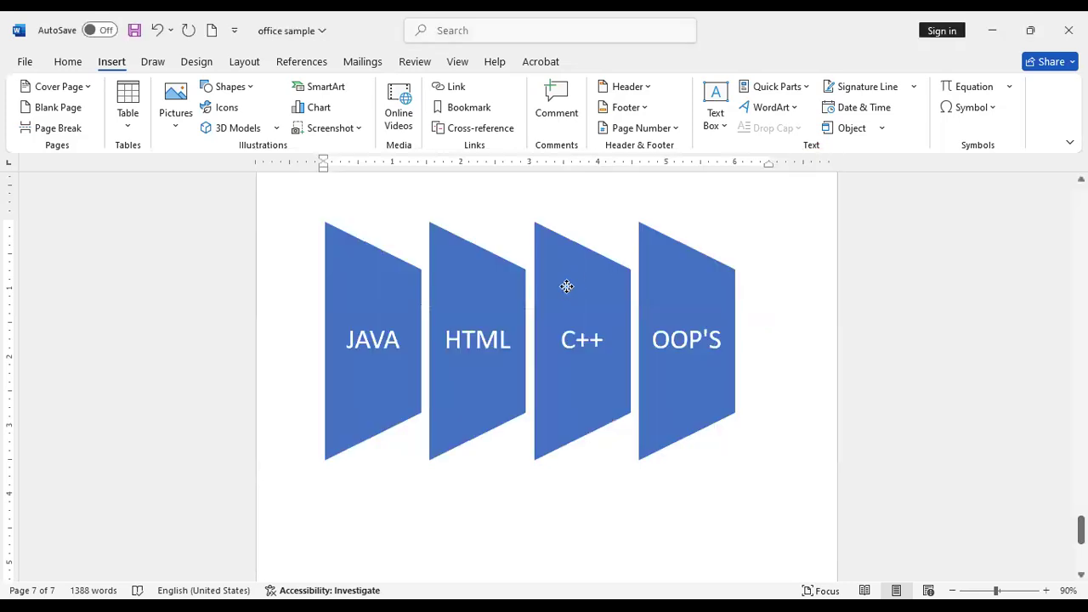
- Open the shape formatting options for the C++ trapezoid and show the graphic's text list
right_click(566, 286)
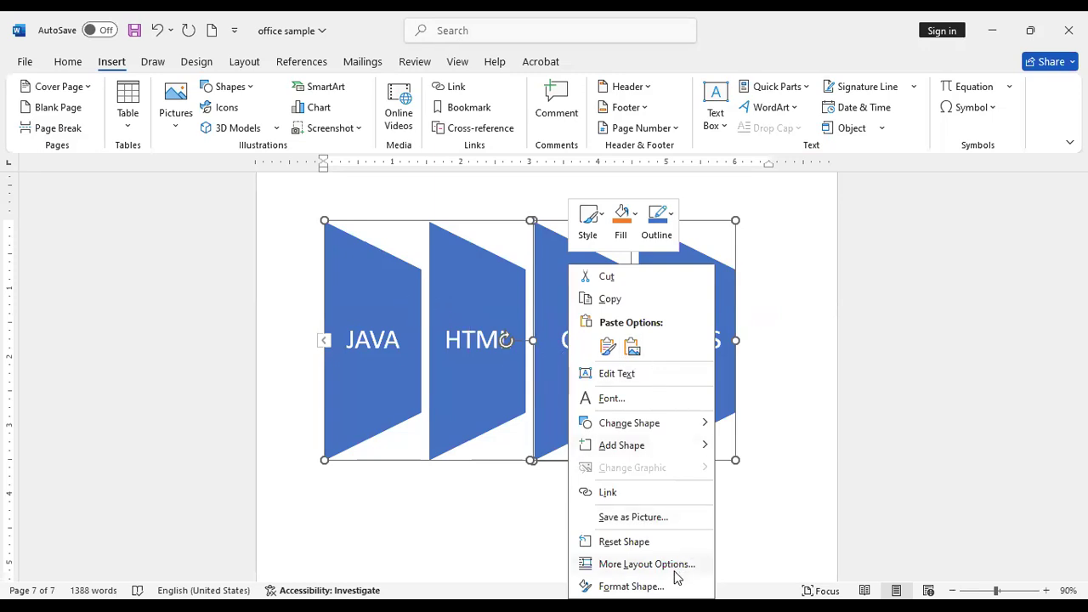
click(631, 586)
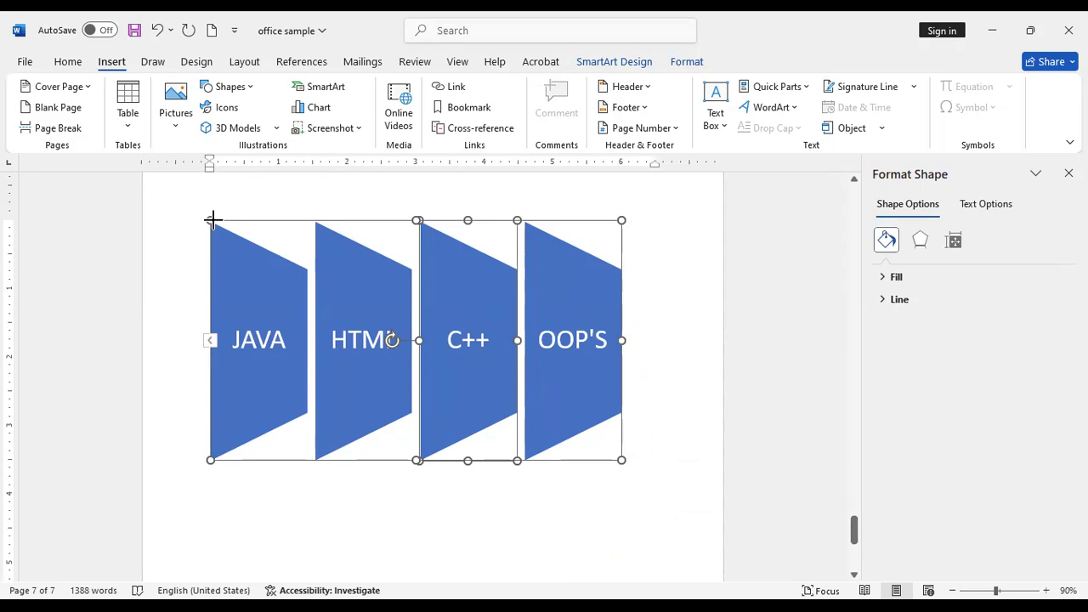
click(210, 340)
click(209, 340)
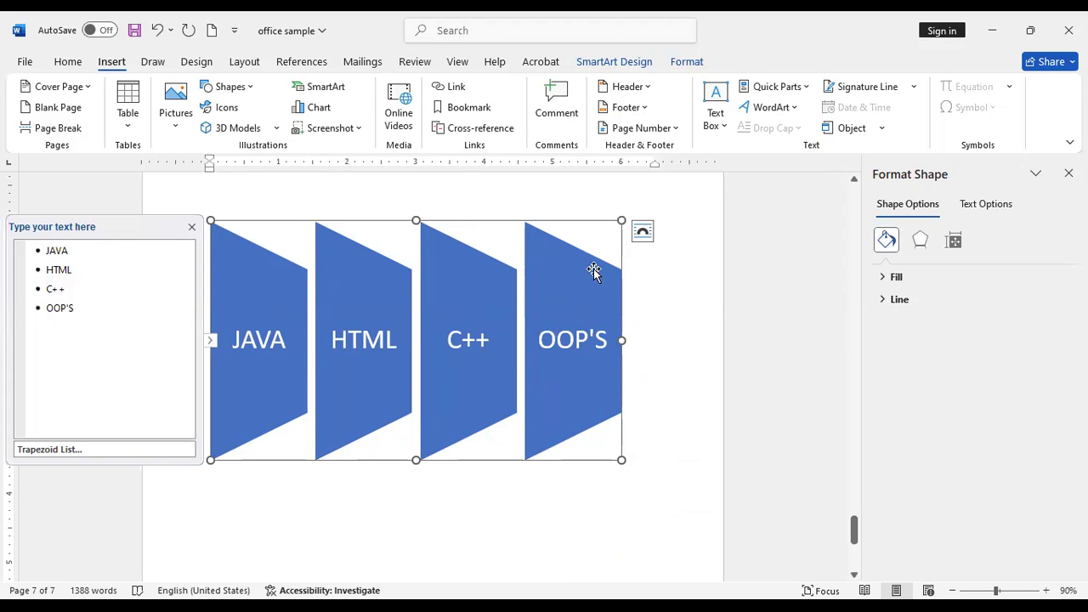
right_click(592, 267)
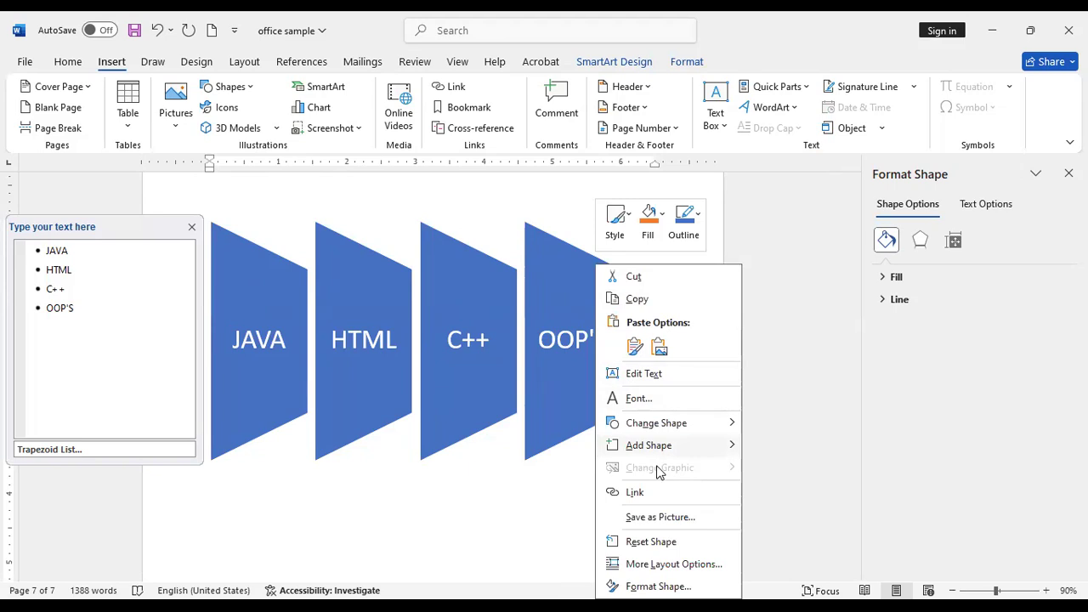
click(679, 564)
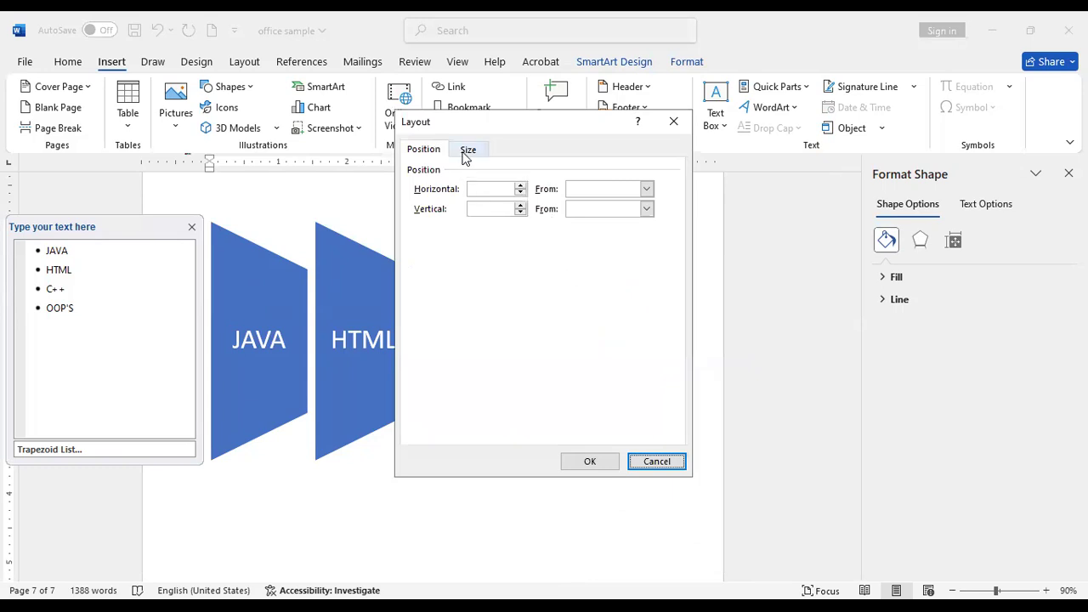
click(685, 122)
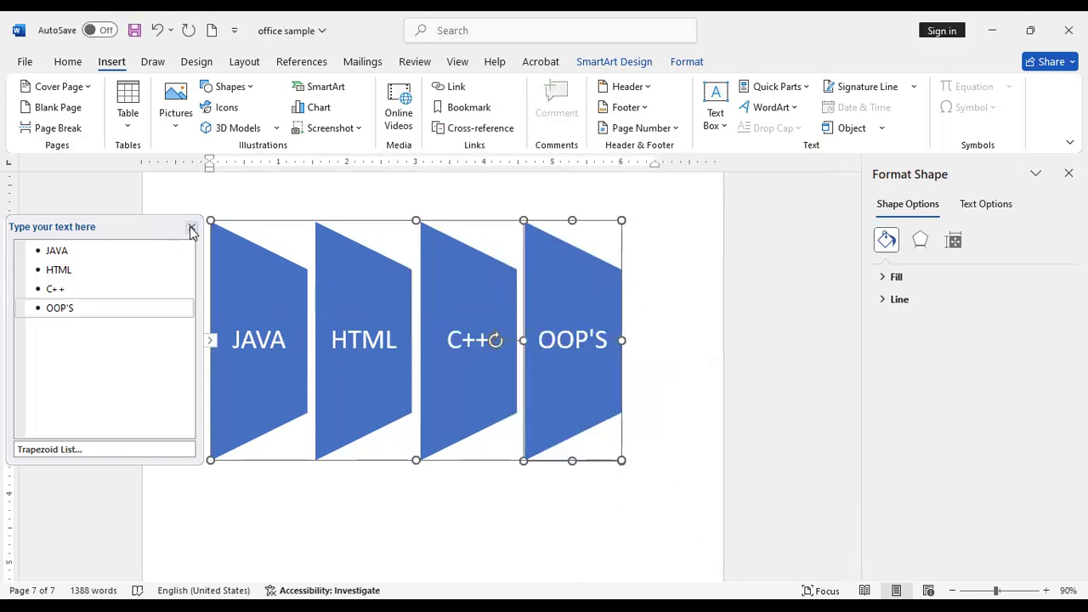
click(192, 230)
click(362, 284)
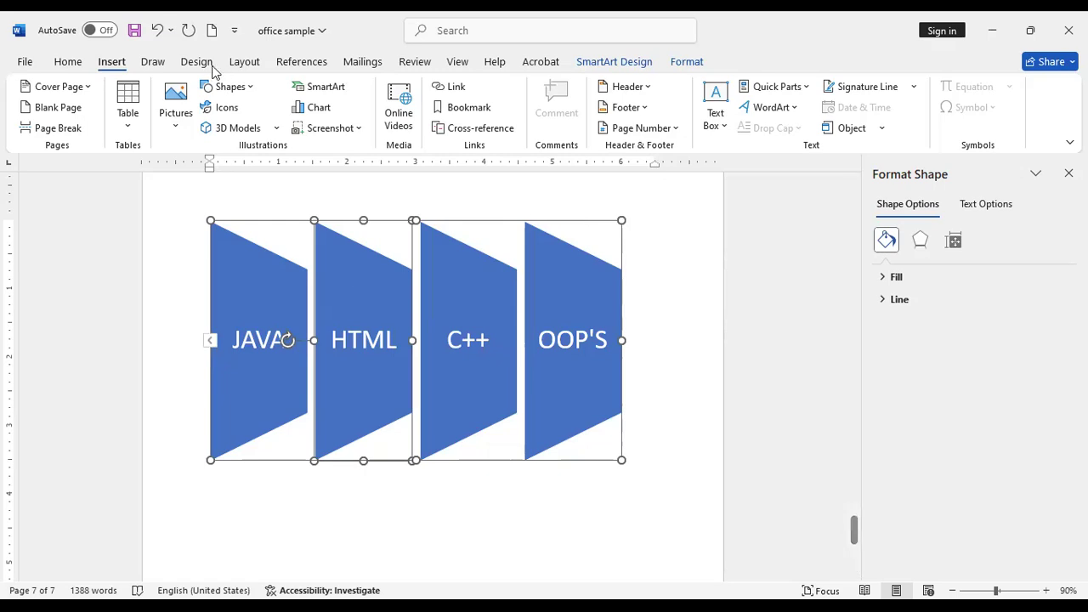
click(250, 86)
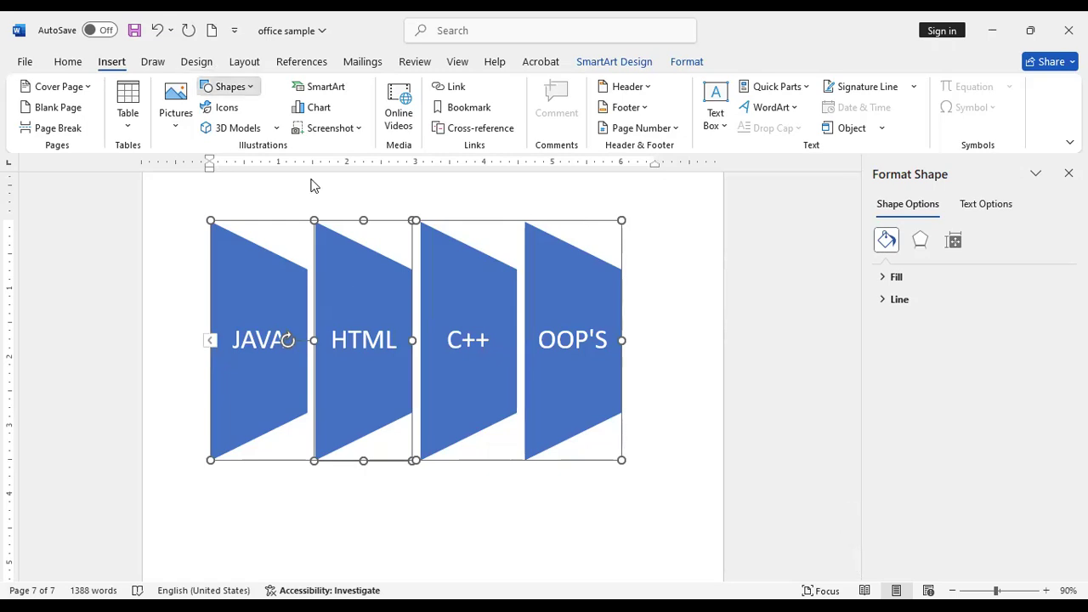
click(151, 244)
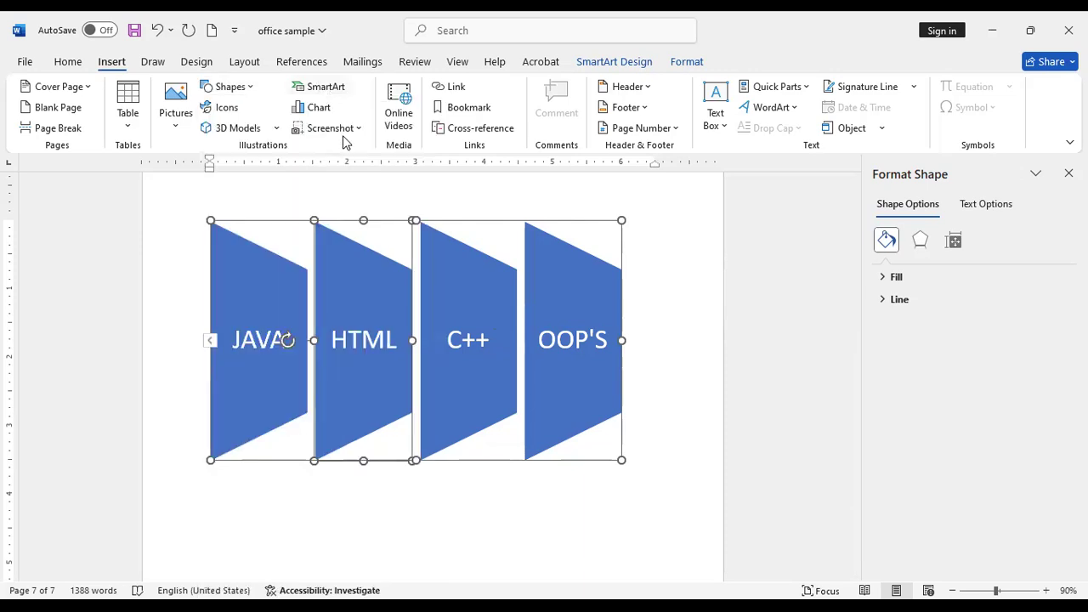
- Replace the trapezoid graphic with a Continuous Picture List SmartArt graphic
click(320, 86)
scroll(519, 342, down, 10)
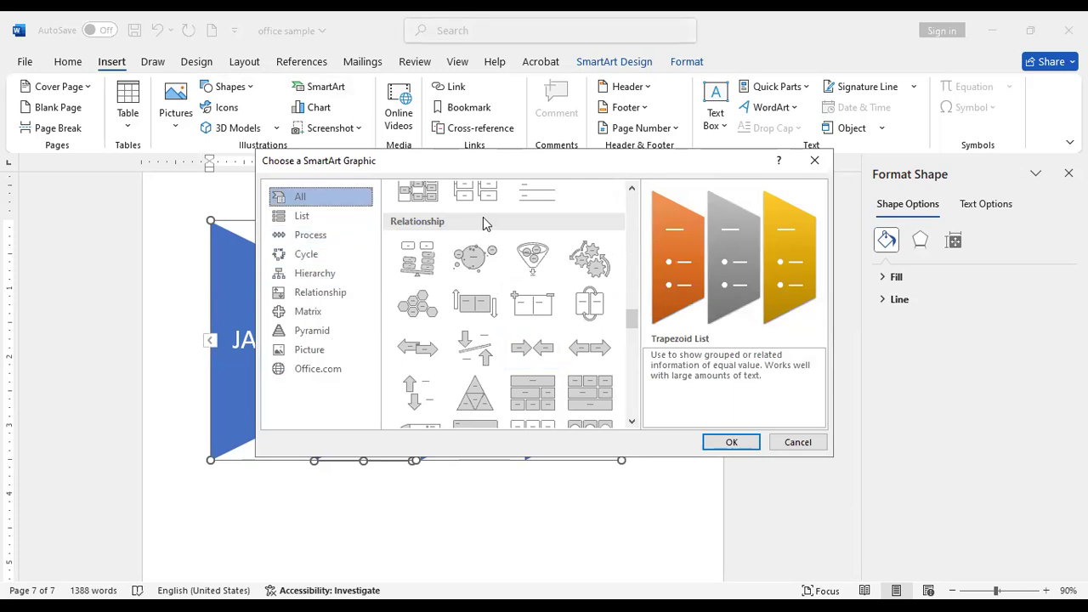
scroll(536, 247, up, 5)
click(474, 256)
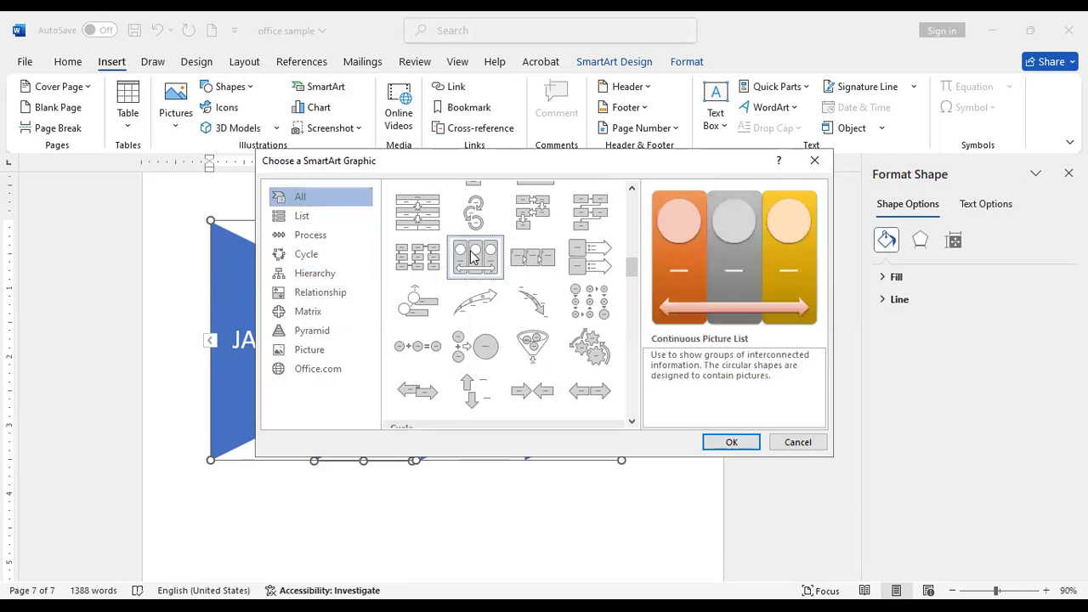
click(731, 442)
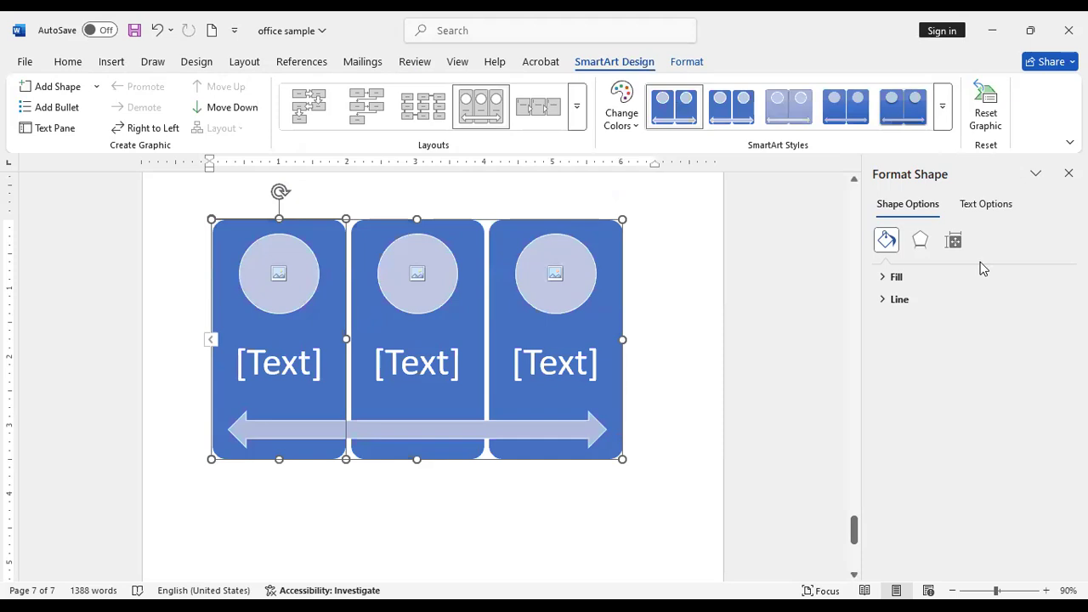
- Look at the fill options for the picture list's first card and close the shape formatting options
click(887, 281)
click(884, 401)
click(884, 401)
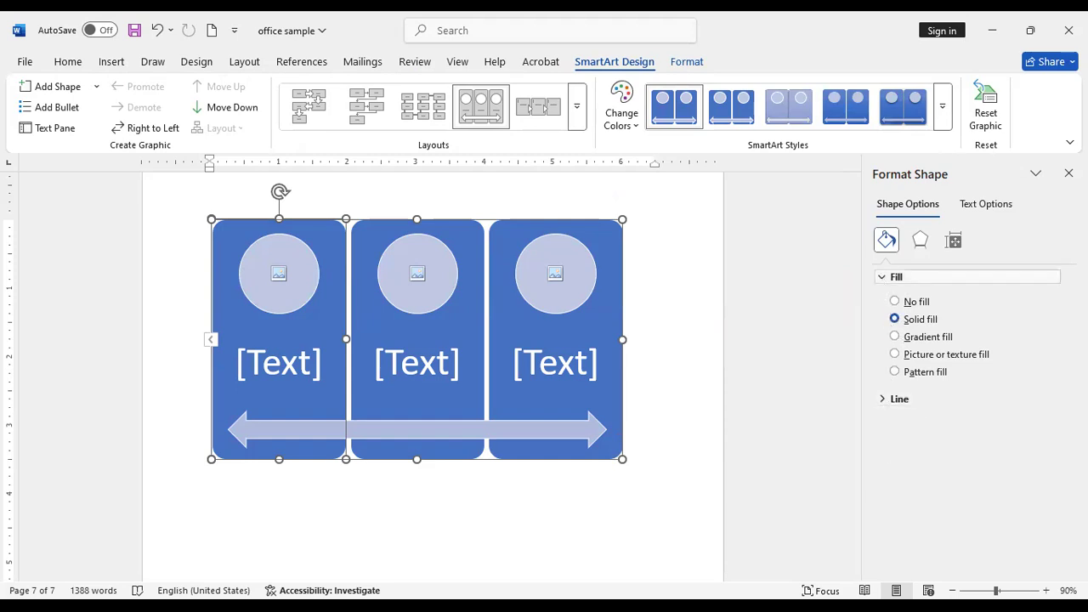
click(1068, 174)
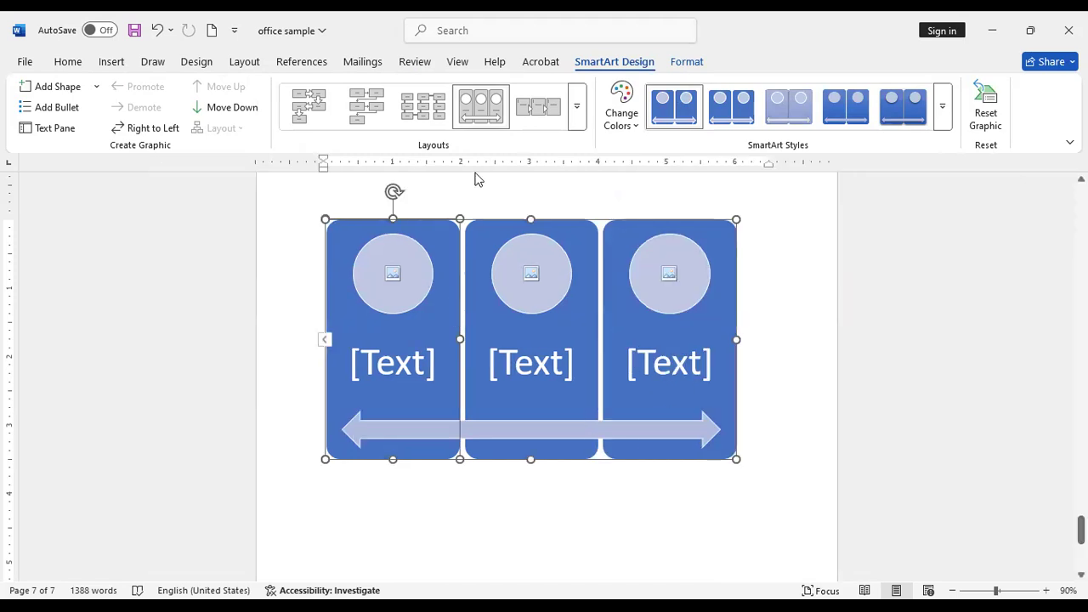
right_click(727, 237)
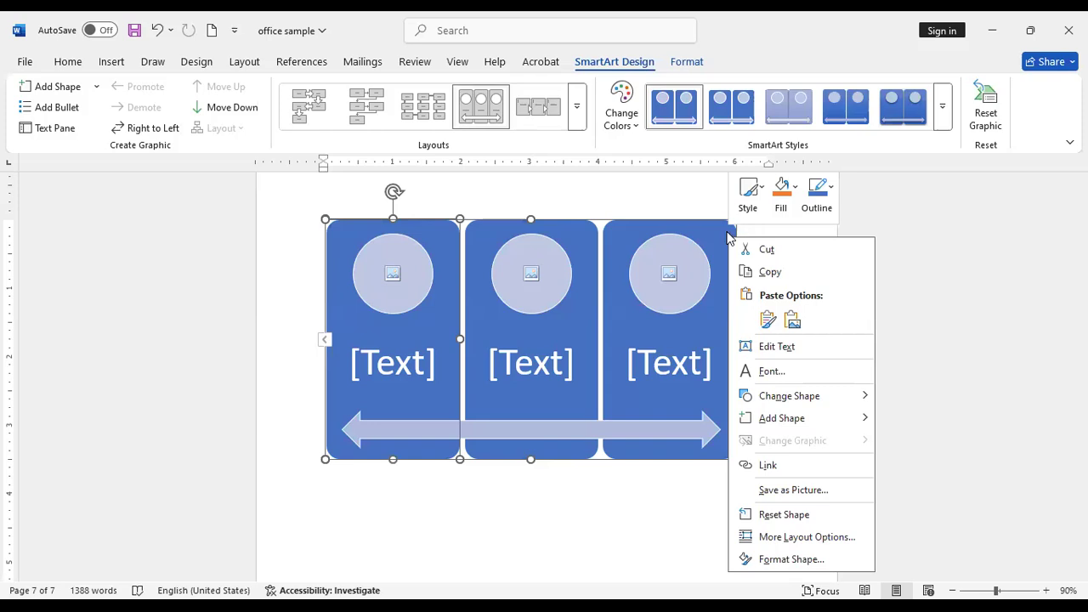
click(792, 197)
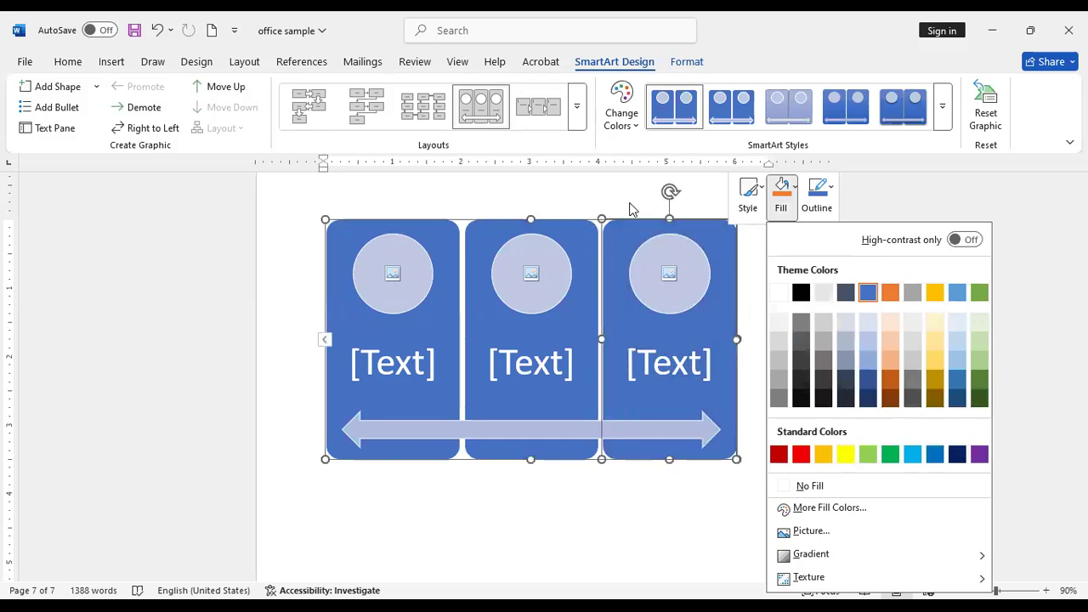
click(423, 270)
click(401, 265)
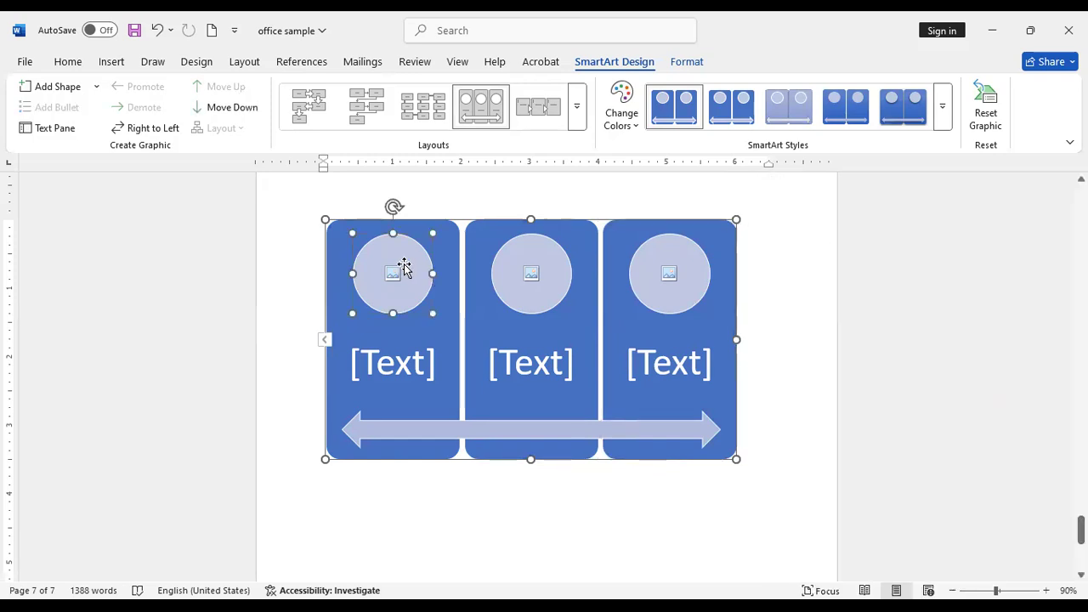
- Fill the first card of the picture list graphic with the standard golden-orange colour
click(420, 382)
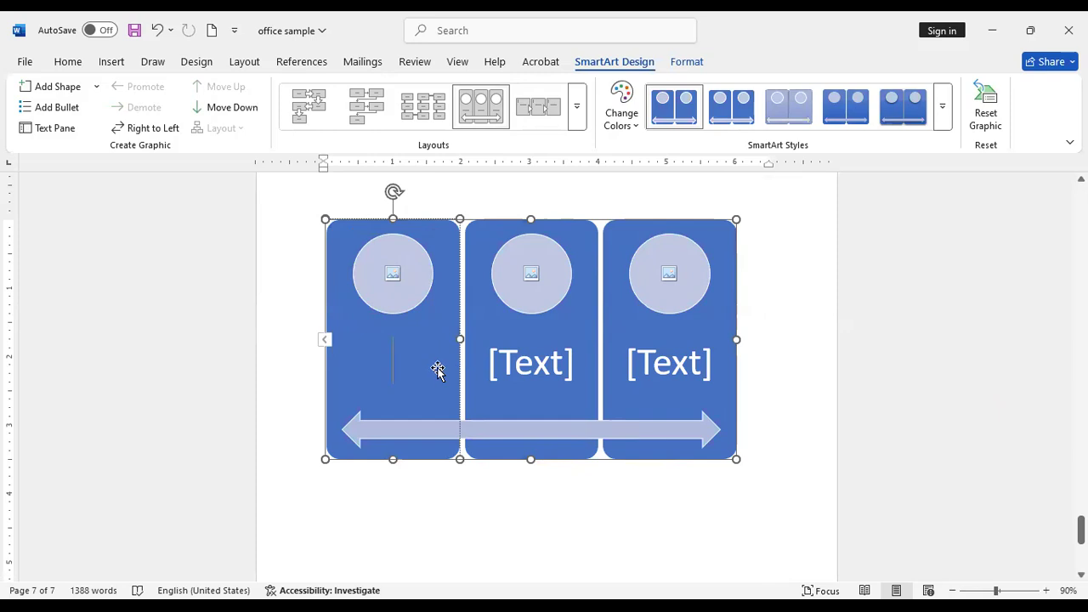
right_click(438, 368)
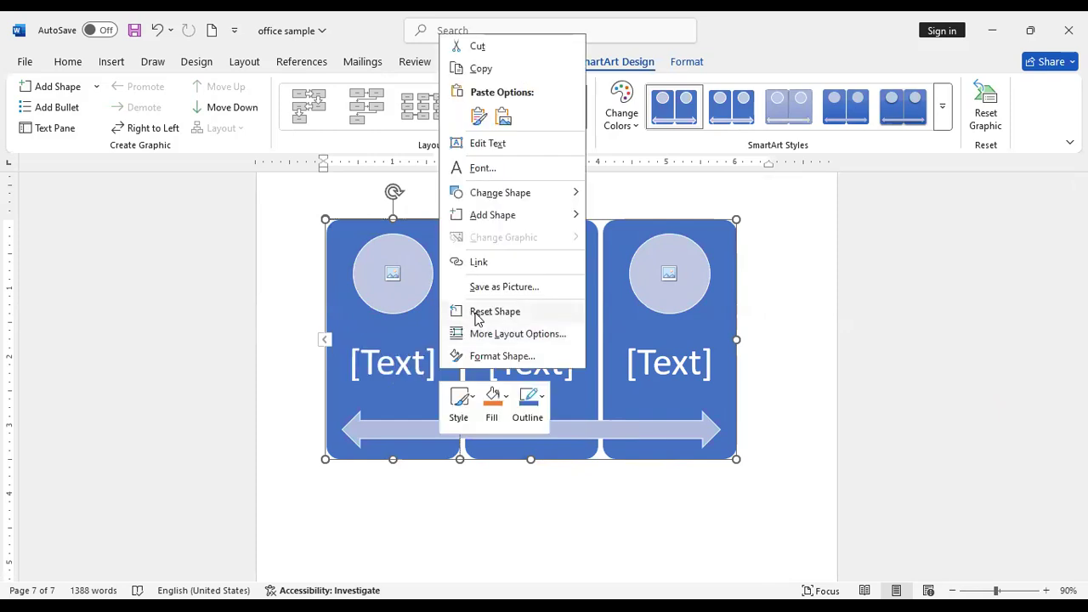
click(491, 396)
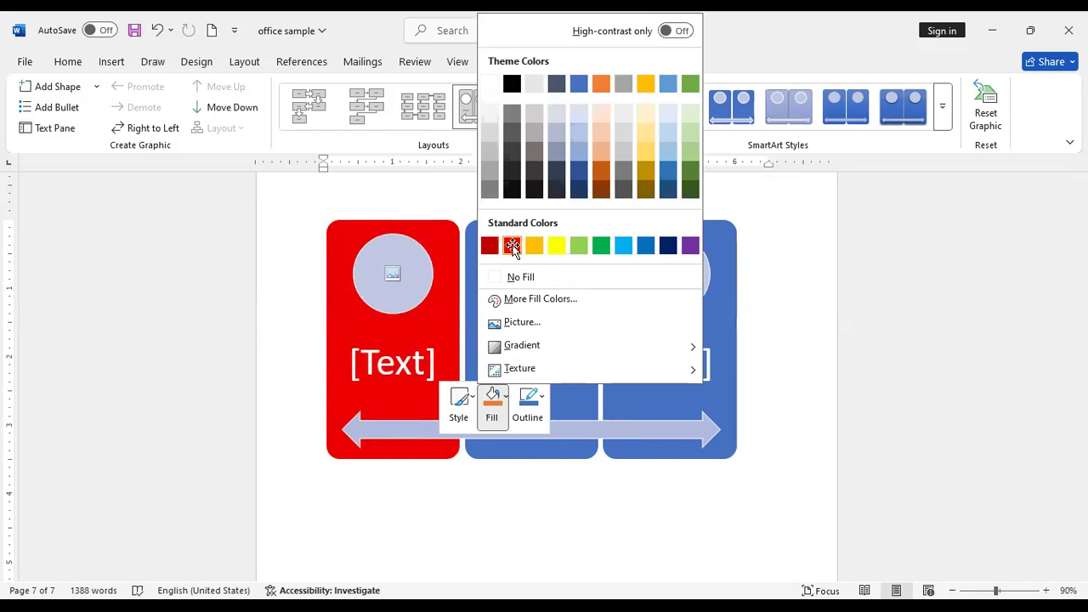
click(533, 245)
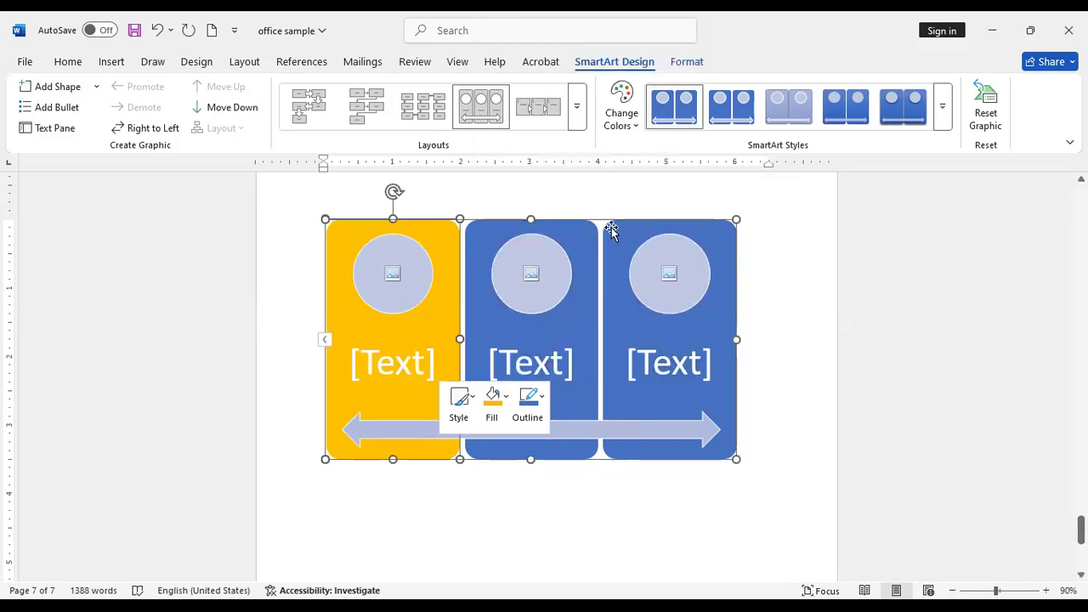
click(725, 228)
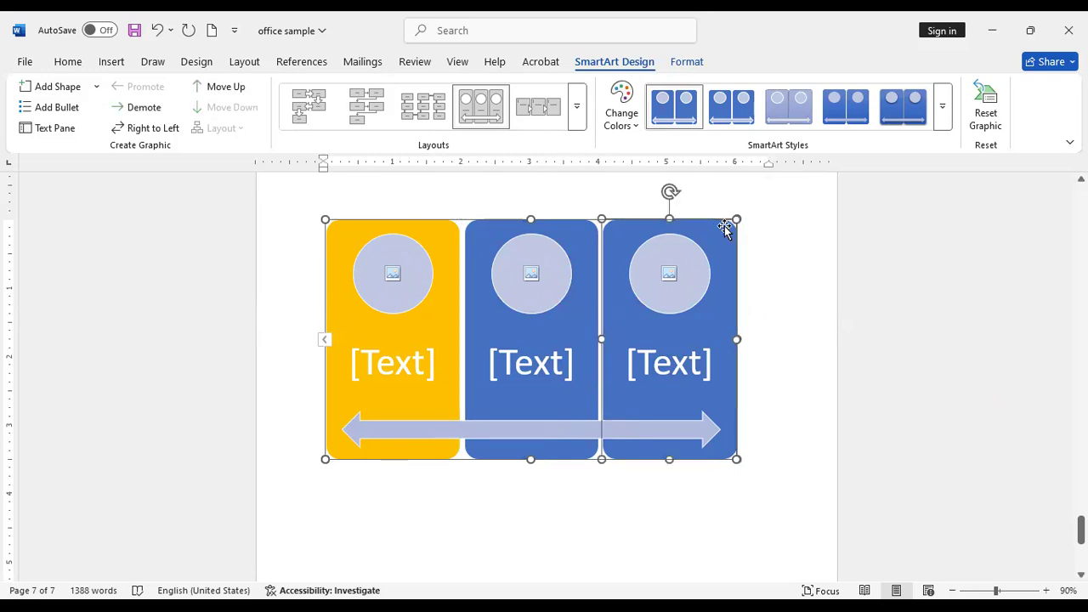
click(597, 255)
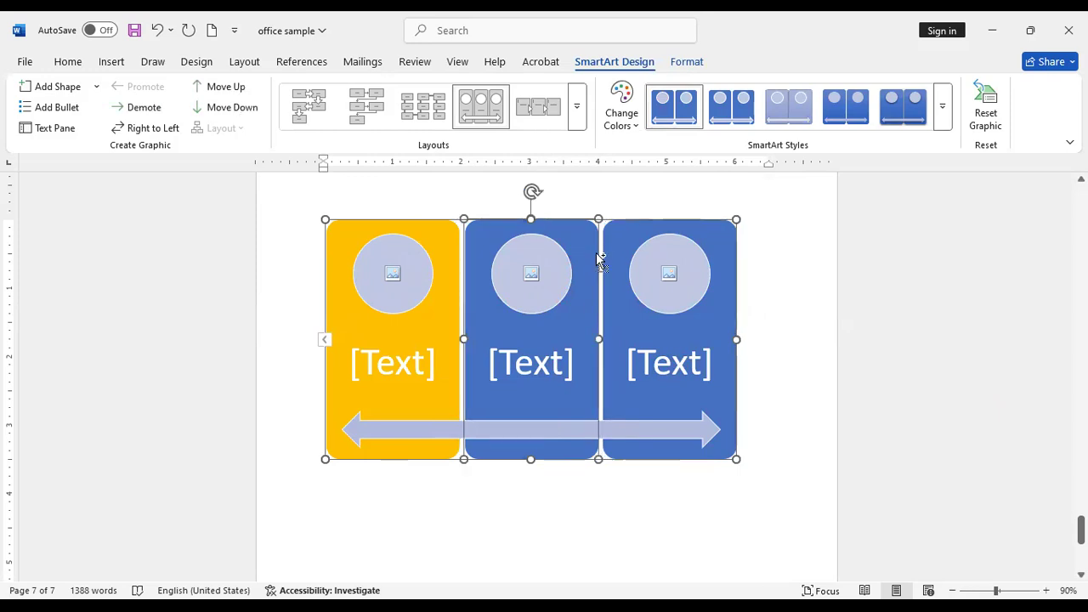
shift+click(655, 333)
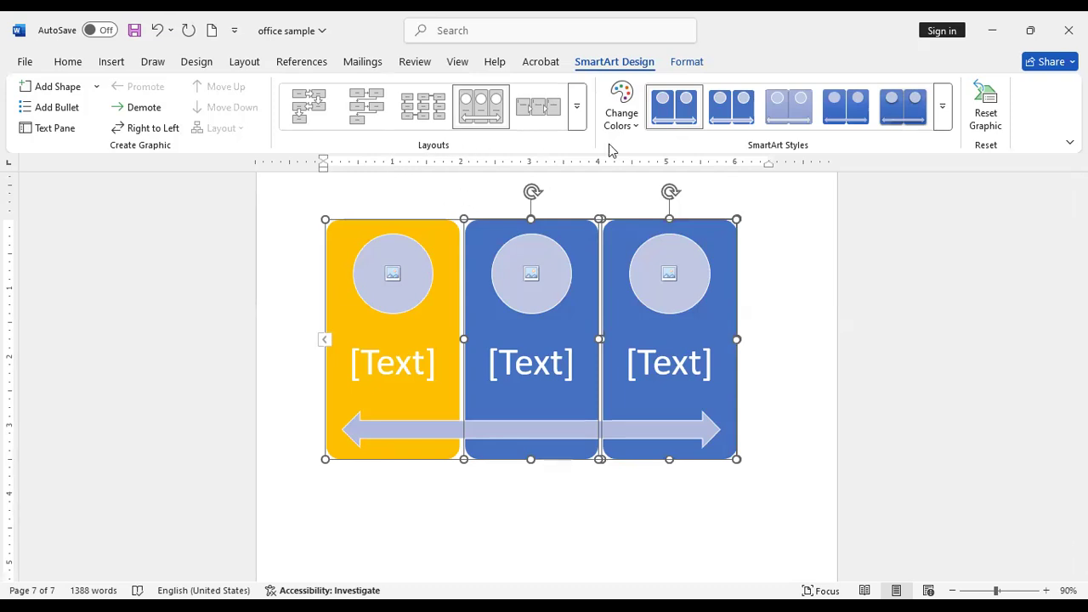
right_click(713, 239)
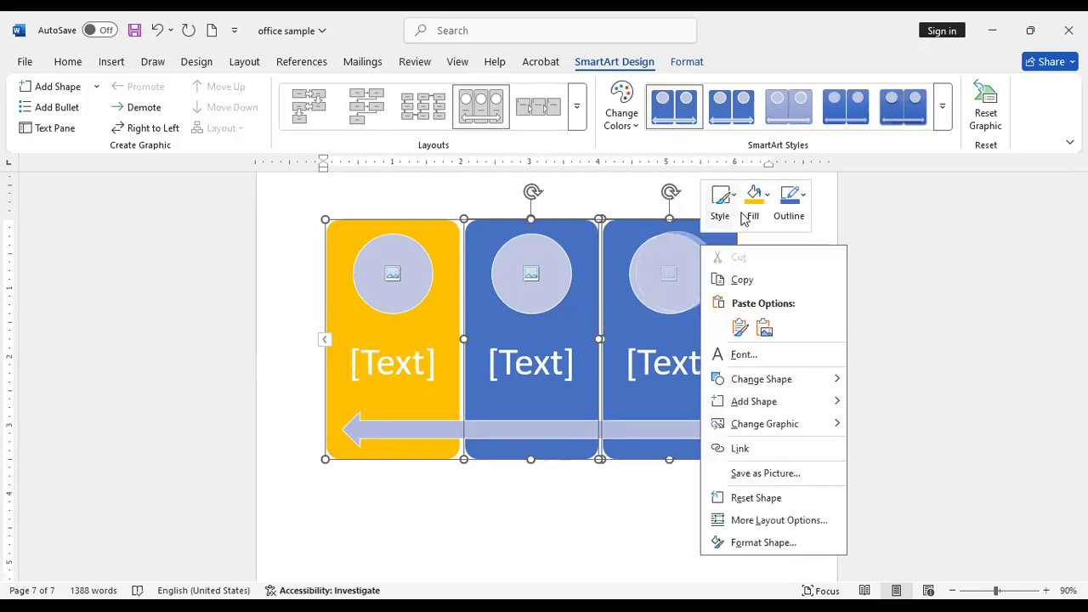
click(763, 220)
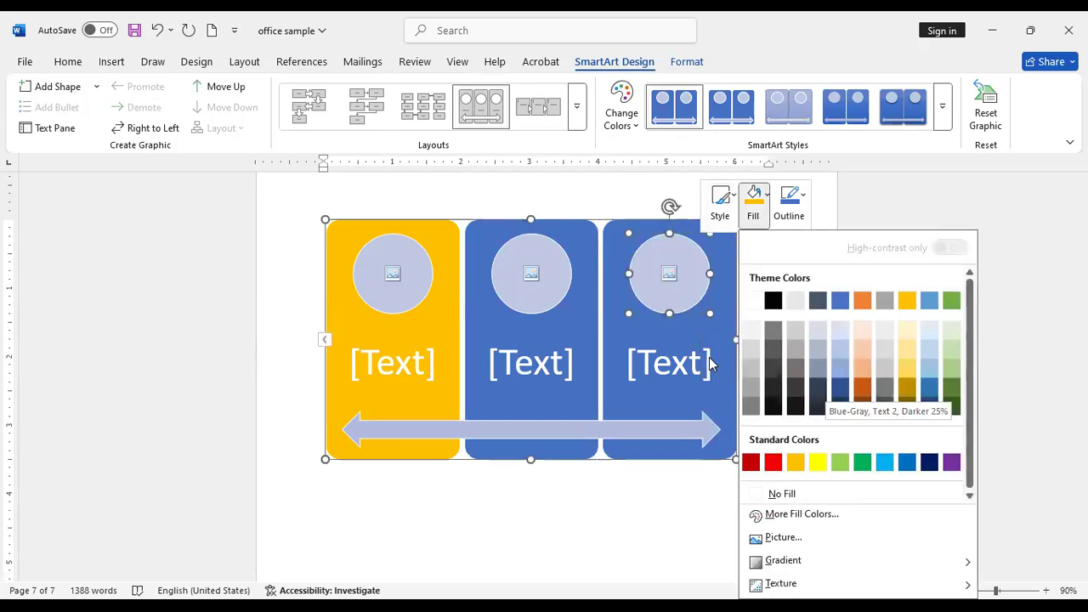
- Fill the second and third cards of the picture list graphic with standard yellow
click(721, 382)
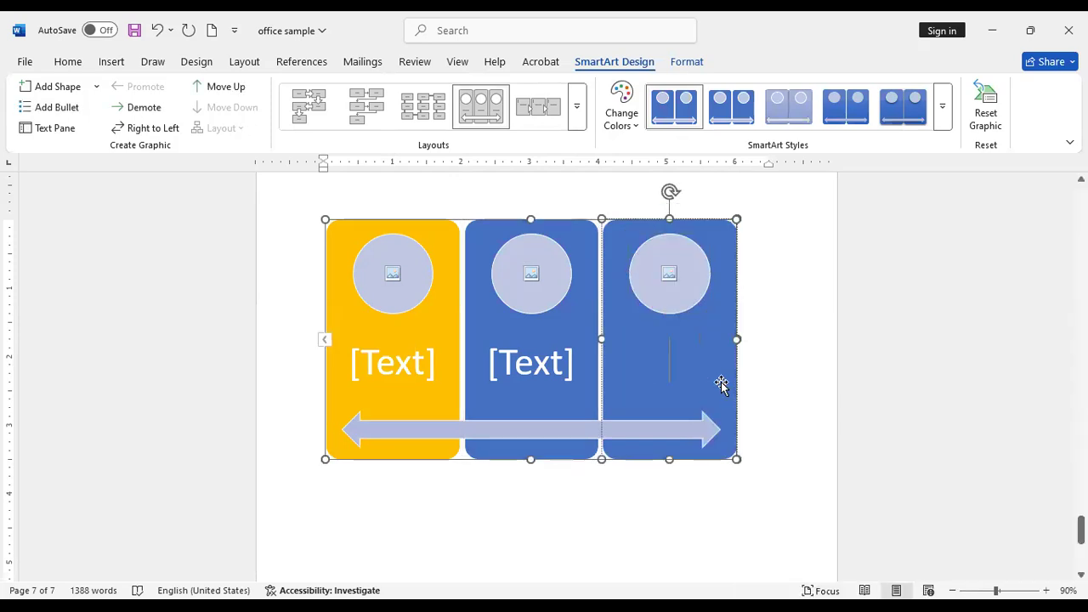
ctrl+click(568, 398)
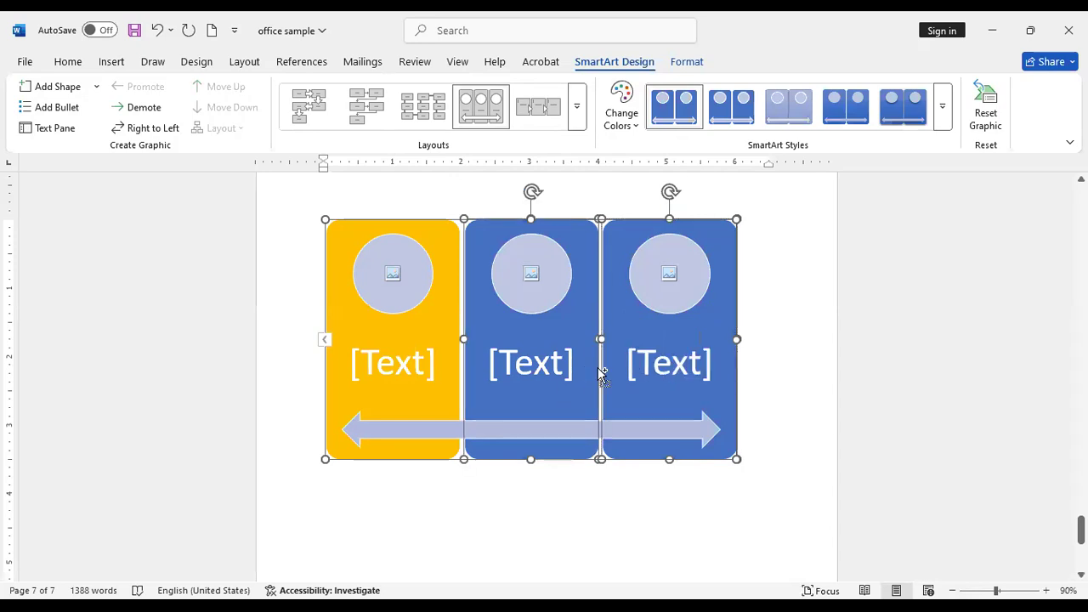
right_click(667, 389)
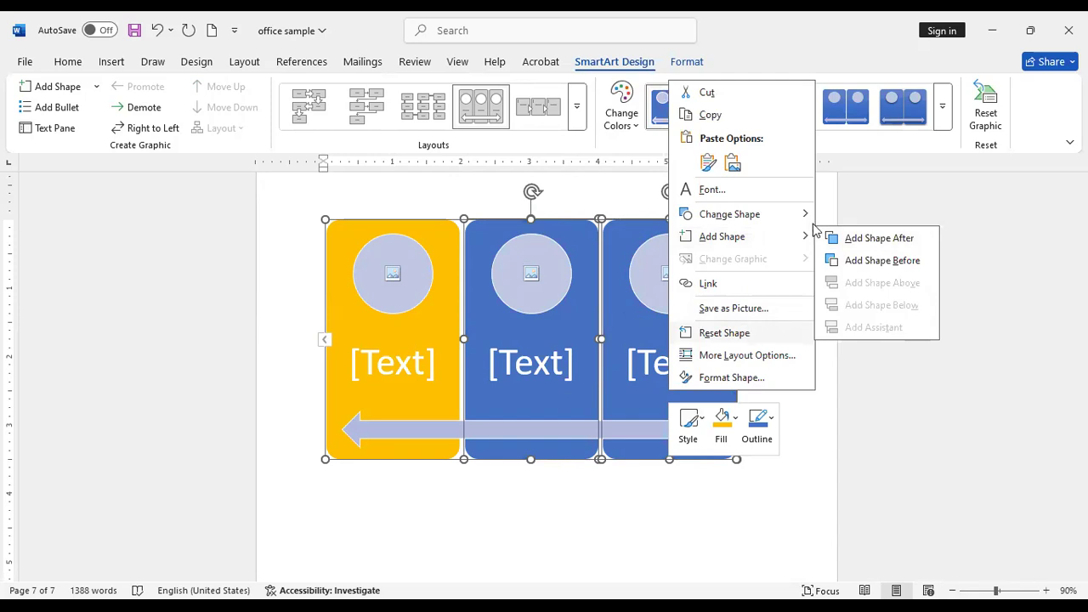
click(721, 420)
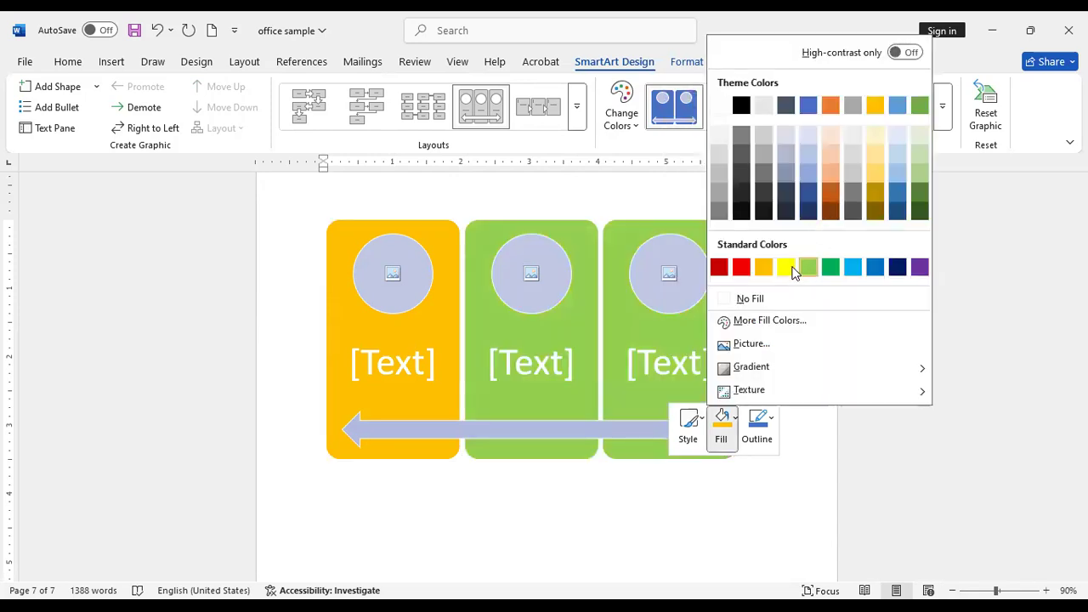
click(788, 267)
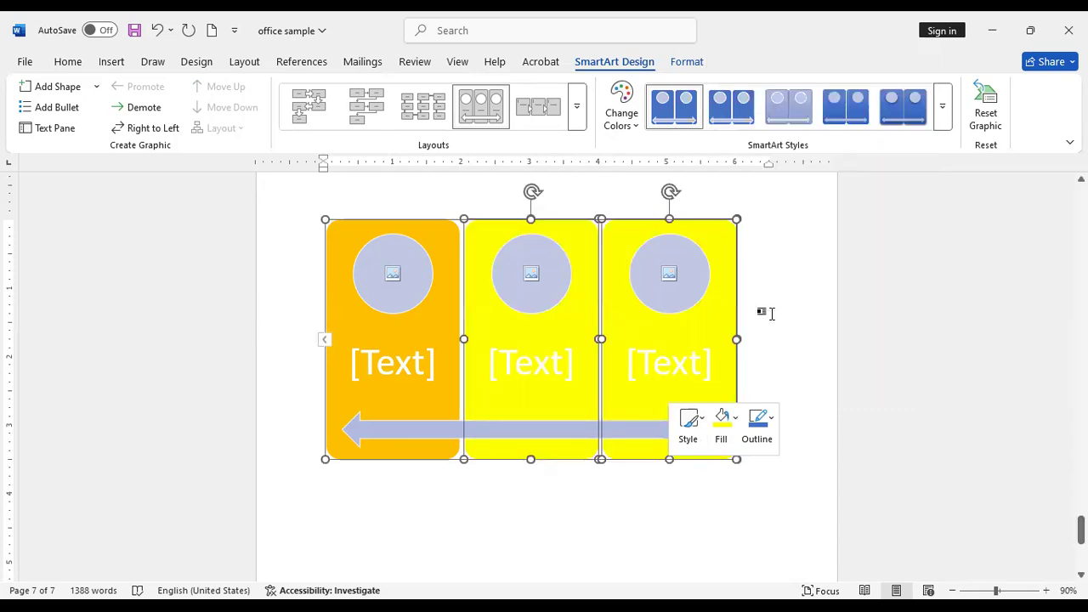
- Undo the card fills and the picture list replacement to bring back the JAVA, HTML, C++ and OOP'S trapezoid graphic
scroll(612, 340, up, 6)
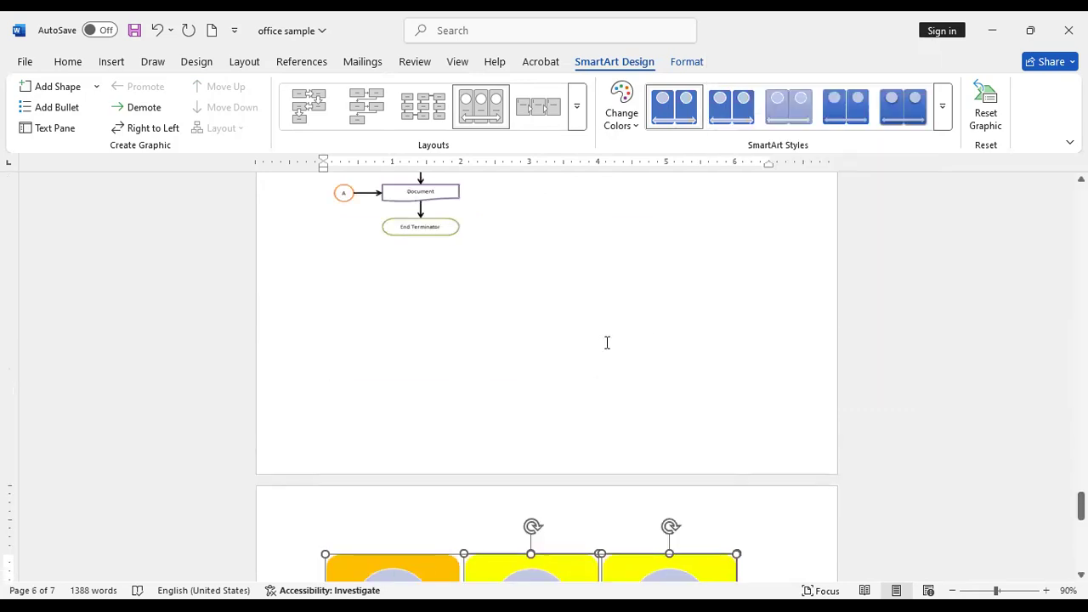
click(156, 34)
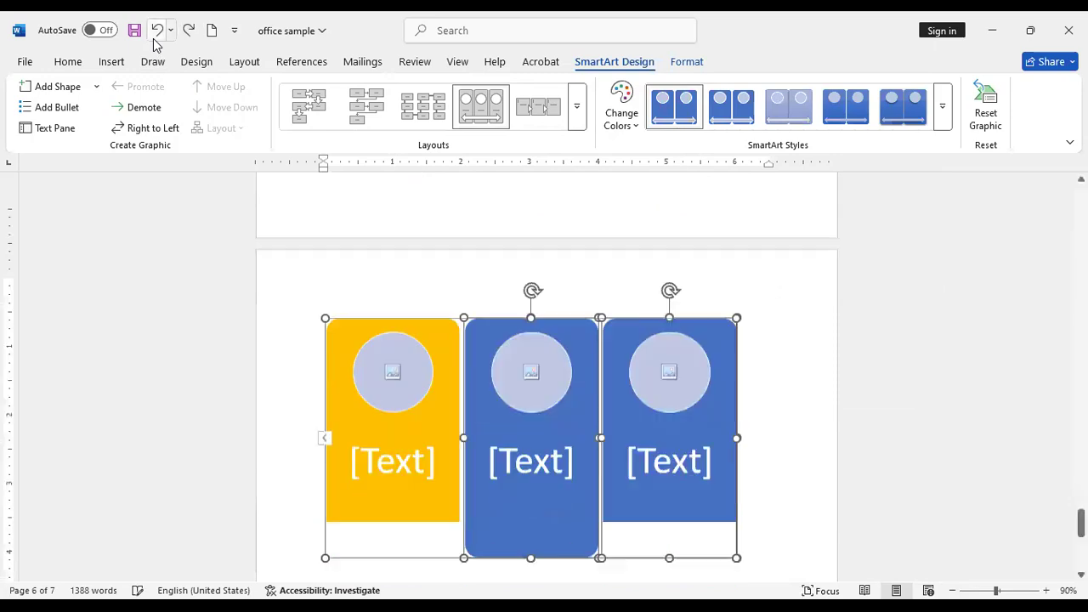
click(155, 34)
click(155, 40)
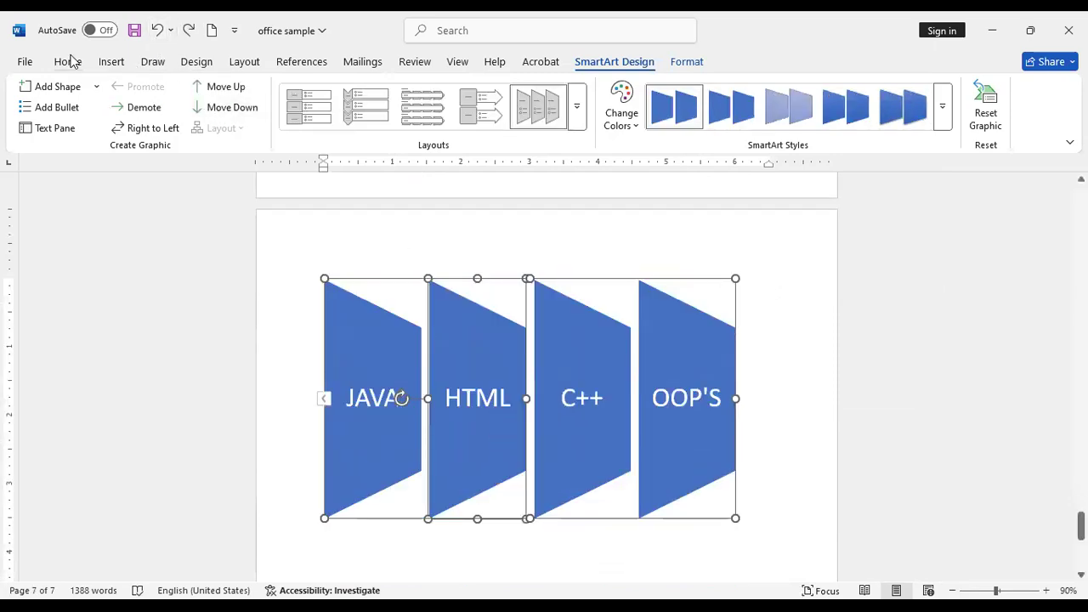
- Insert a screenshot of the available open window above the trapezoid graphic
click(118, 64)
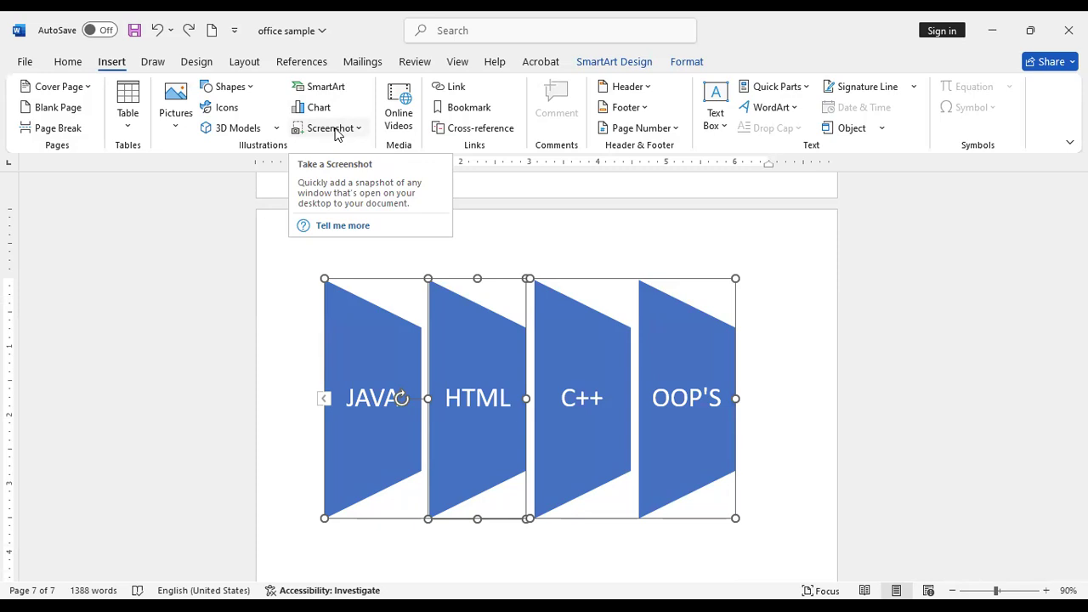
click(337, 134)
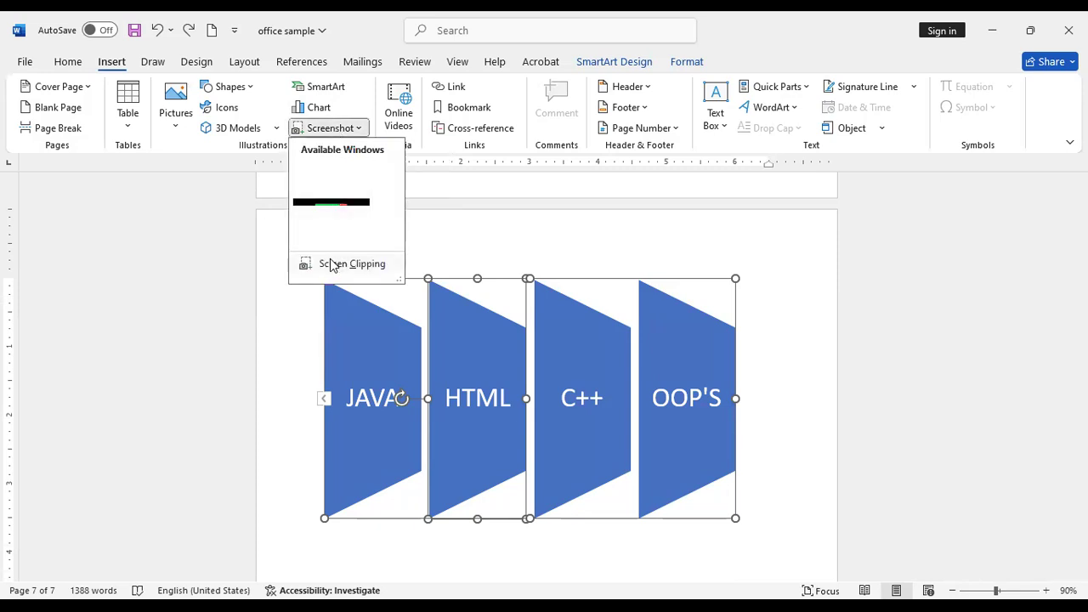
click(352, 212)
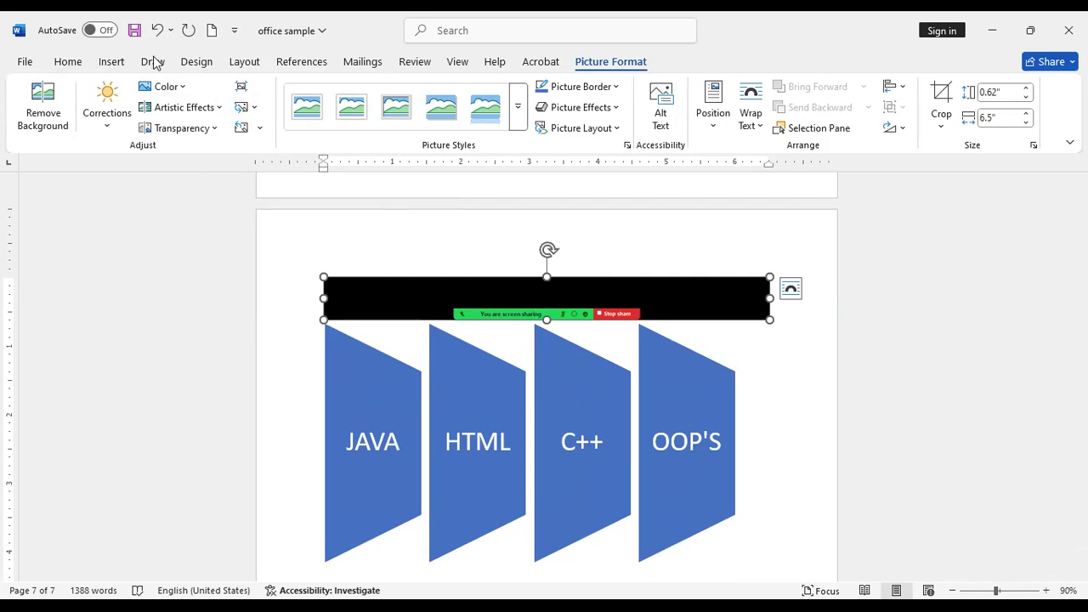
- Insert a screen clipping of the lighthouse sunset picture and undo the insertion
click(113, 62)
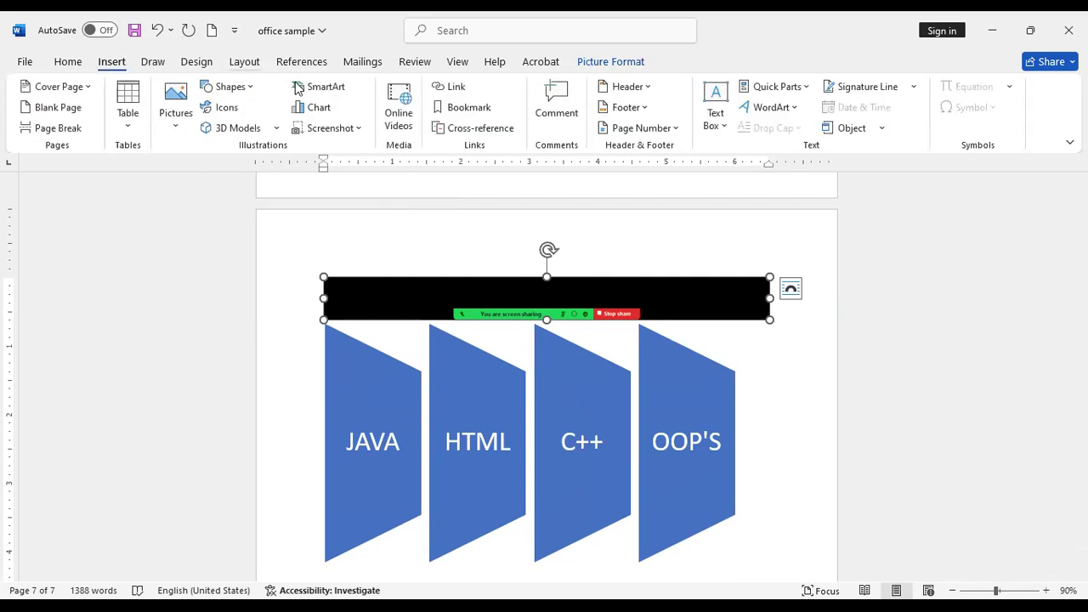
click(340, 128)
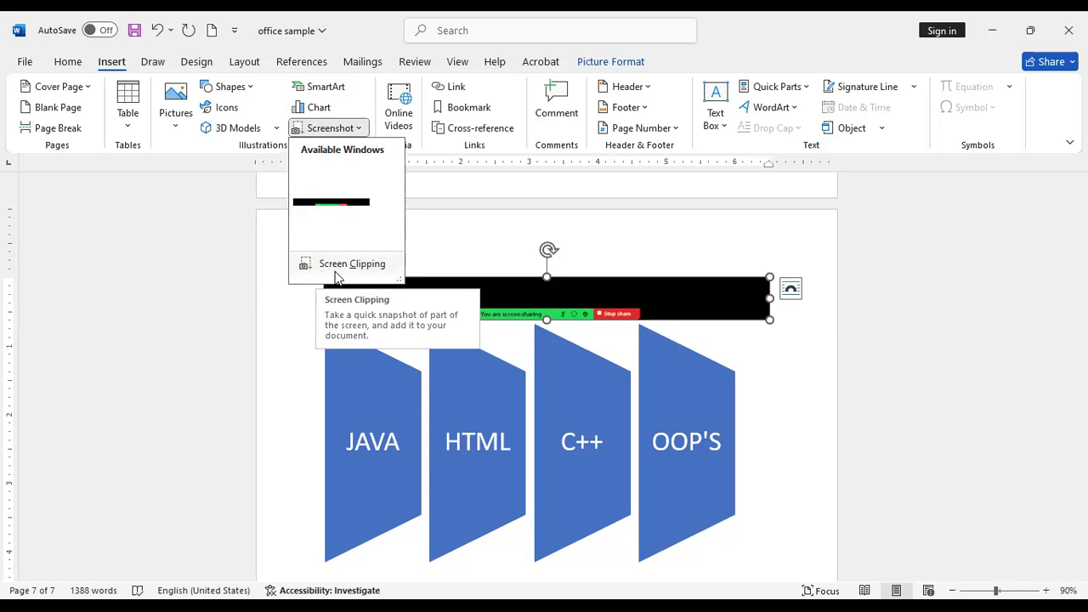
click(337, 270)
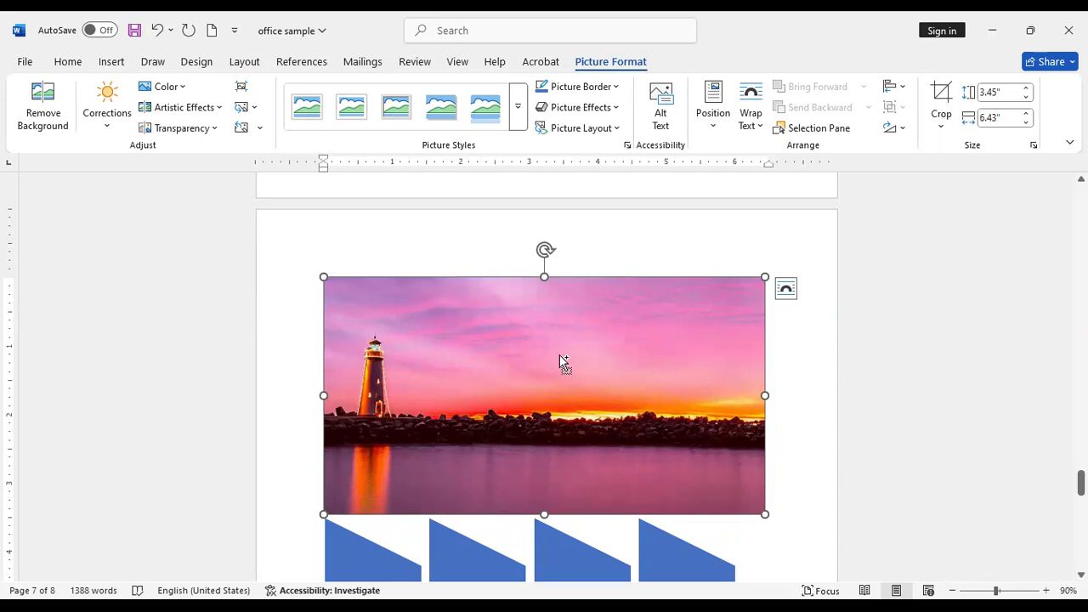
key(ctrl+z)
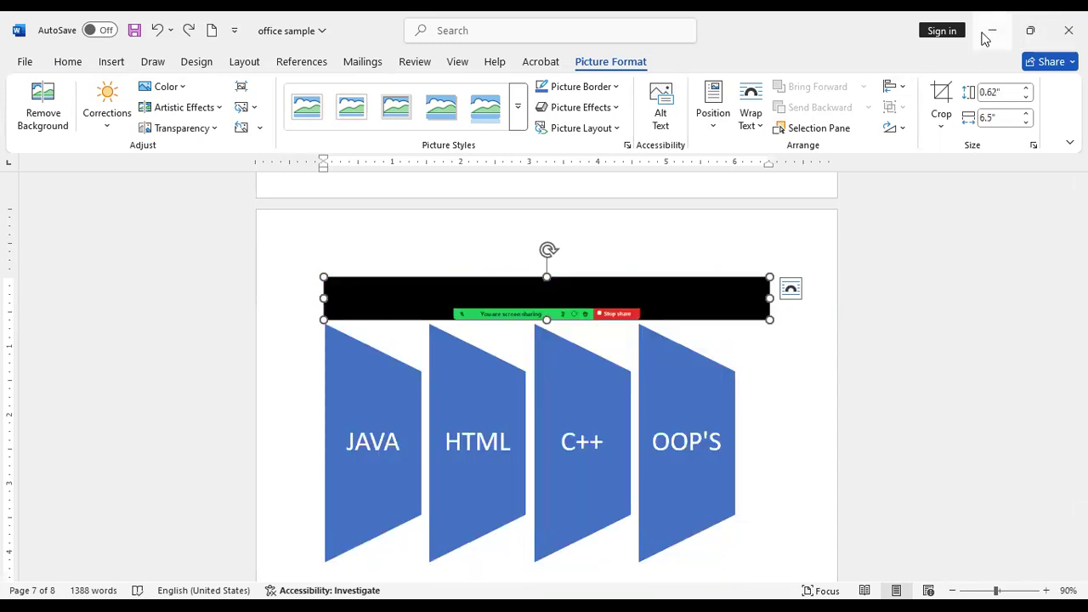
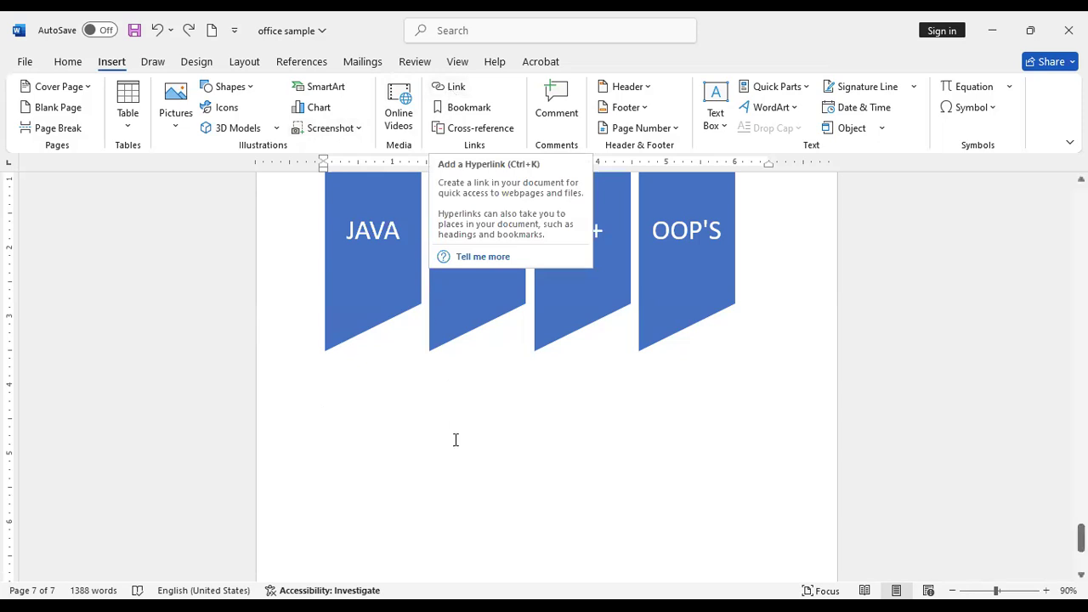
scroll(442, 479, up, 2)
scroll(440, 474, up, 9)
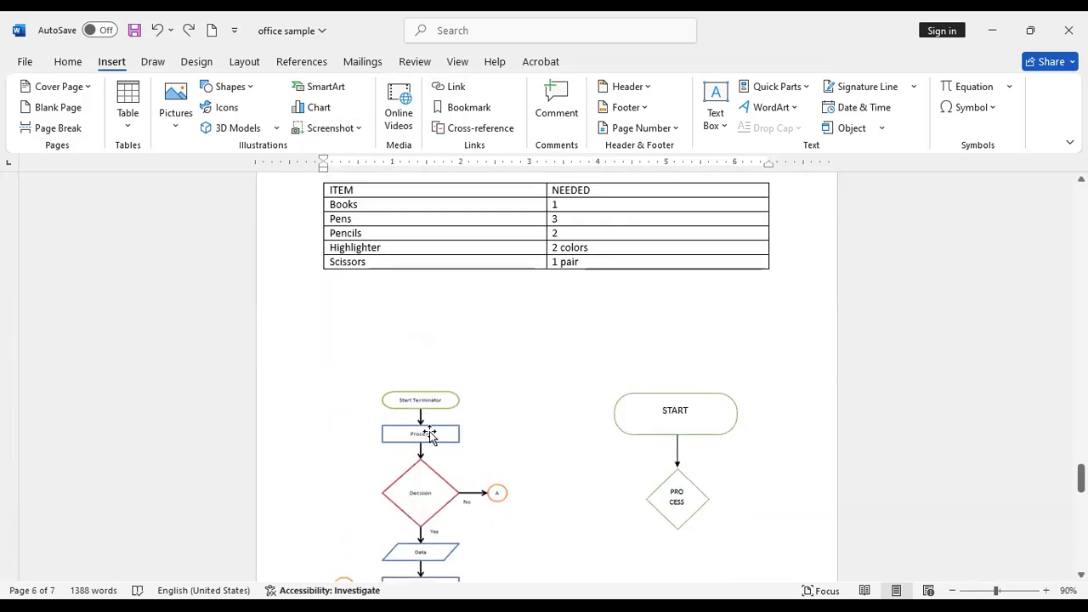
scroll(578, 375, up, 7)
scroll(557, 384, up, 5)
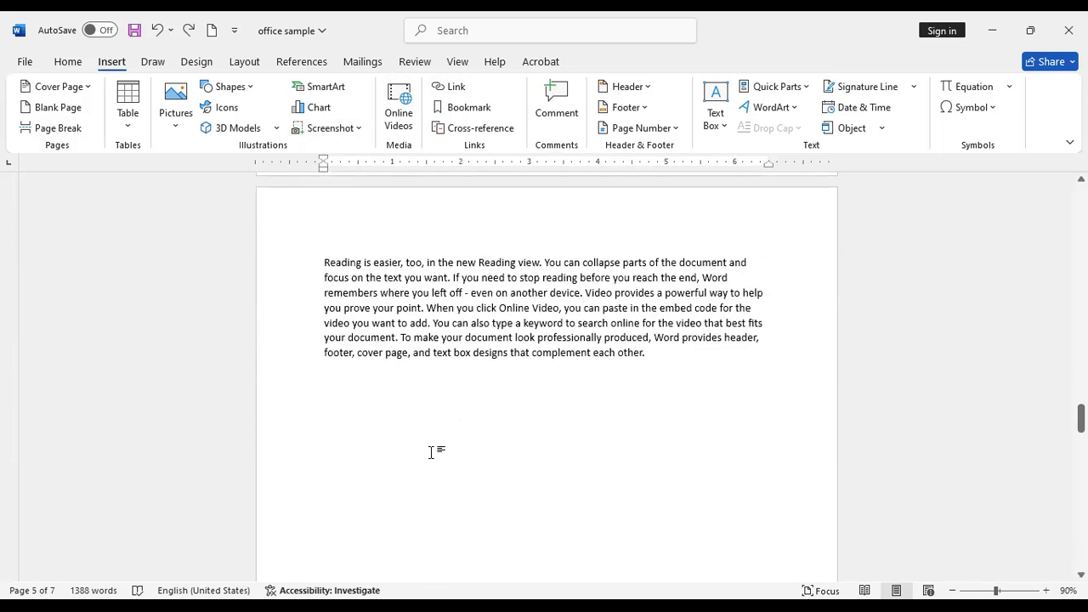
scroll(442, 450, down, 8)
scroll(462, 452, down, 10)
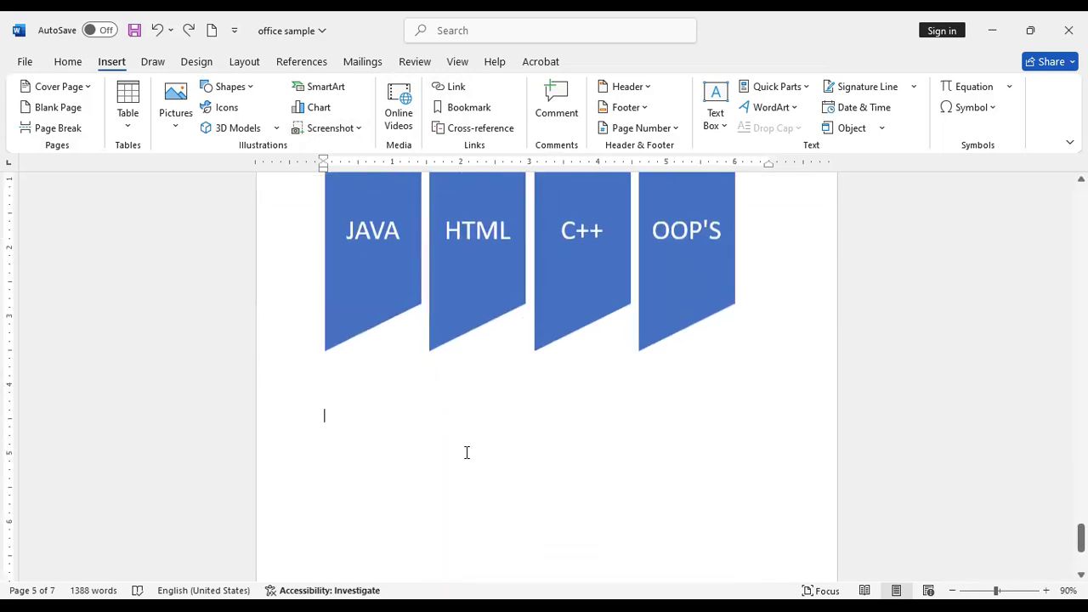
- Add the word TRANLATE on an empty line below the trapezoid graphic
click(441, 373)
scroll(454, 381, up, 3)
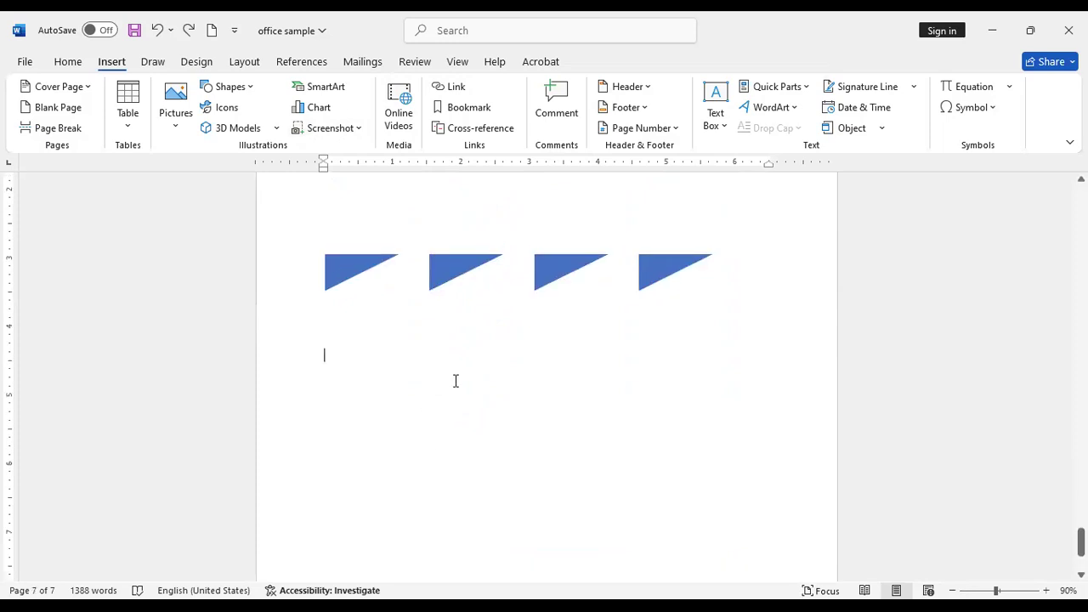
double_click(395, 402)
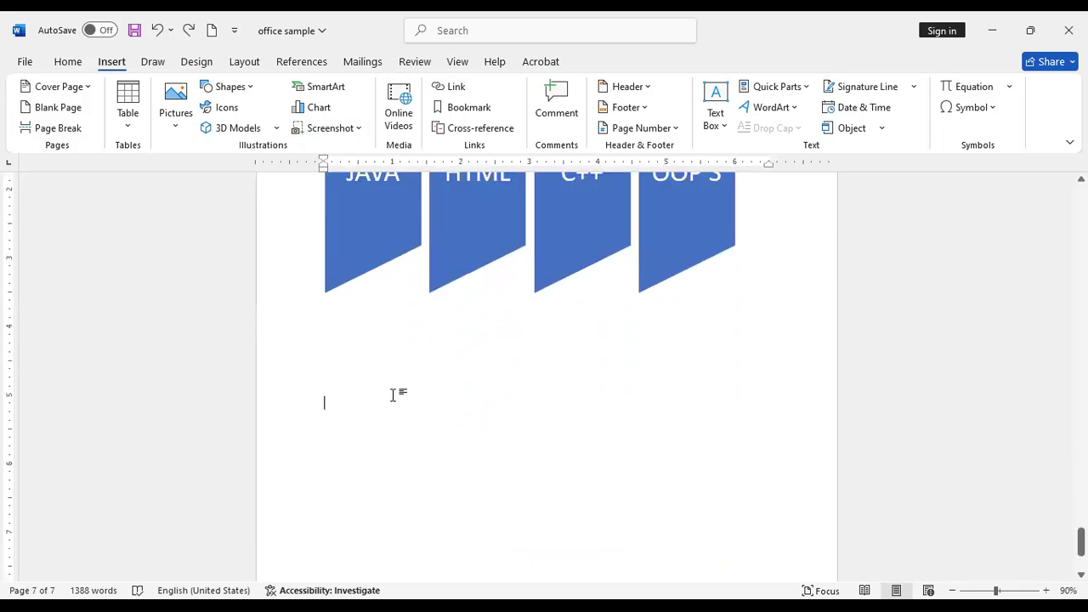
text(TRA)
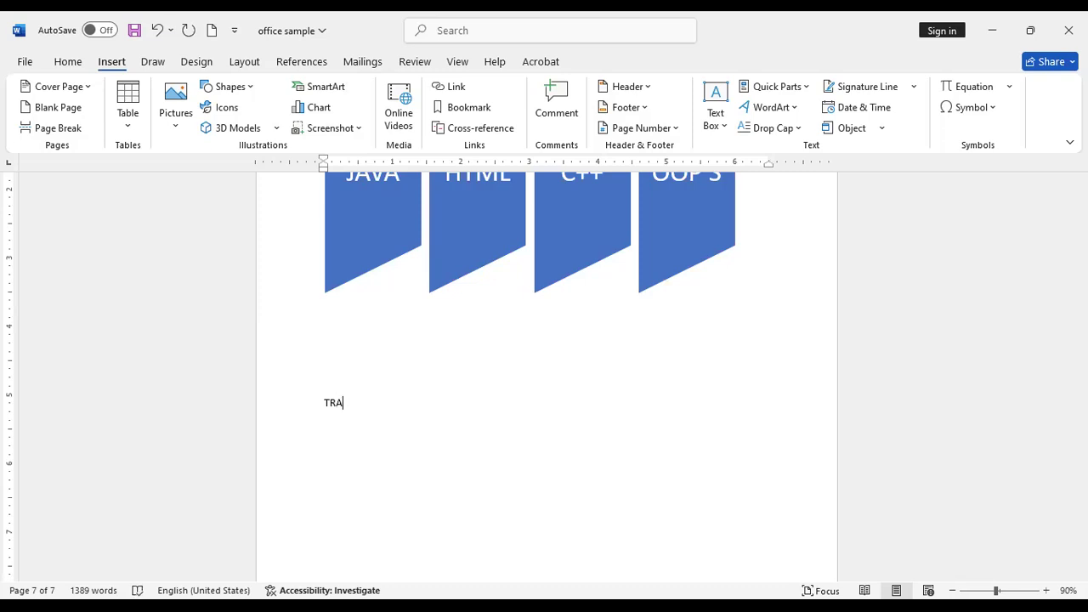
text(NLATE)
drag(380, 403, 324, 401)
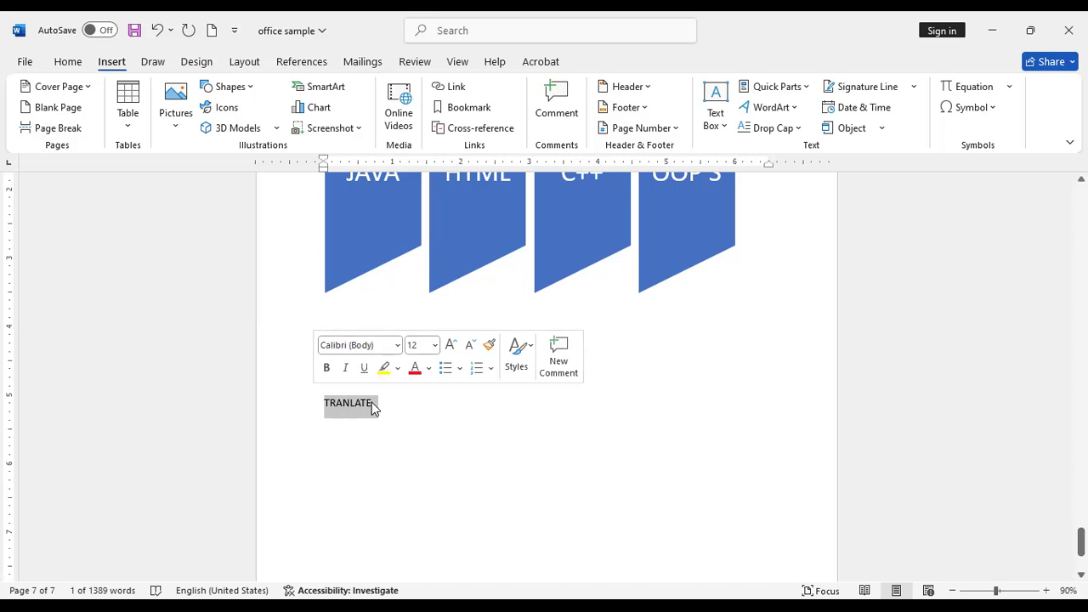
click(454, 88)
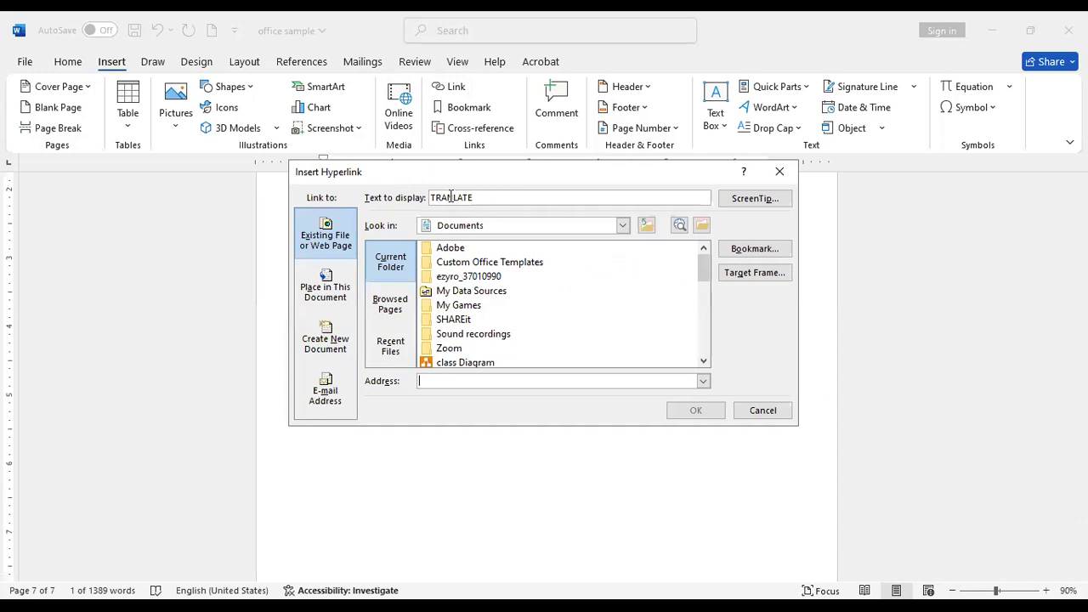
click(484, 197)
key(BackSpace)
key(BackSpace)
key(BackSpace)
key(BackSpace)
key(BackSpace)
key(BackSpace)
key(BackSpace)
key(BackSpace)
text(GOTO)
key(BackSpace)
key(BackSpace)
key(BackSpace)
key(BackSpace)
text(goto)
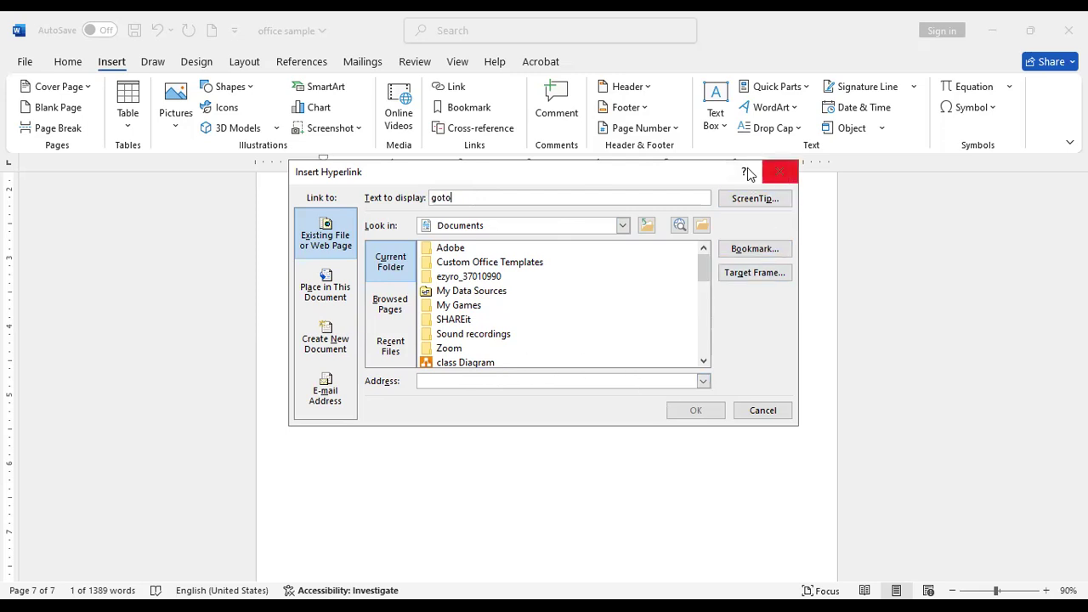
click(783, 172)
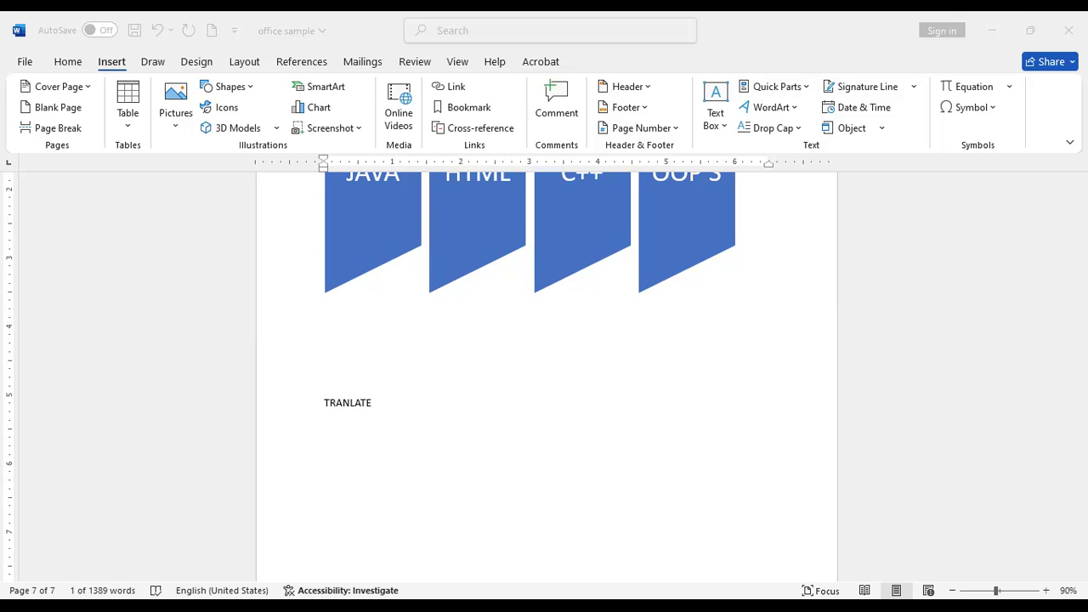
- Start a hyperlink on the word TRANLATE and set its display text to goto
double_click(346, 406)
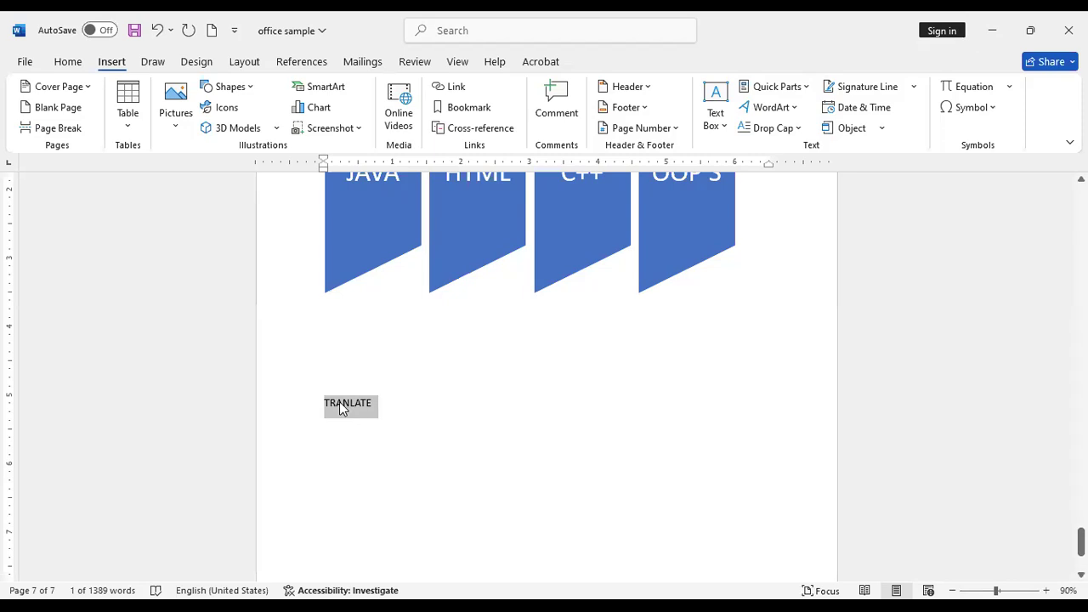
click(457, 87)
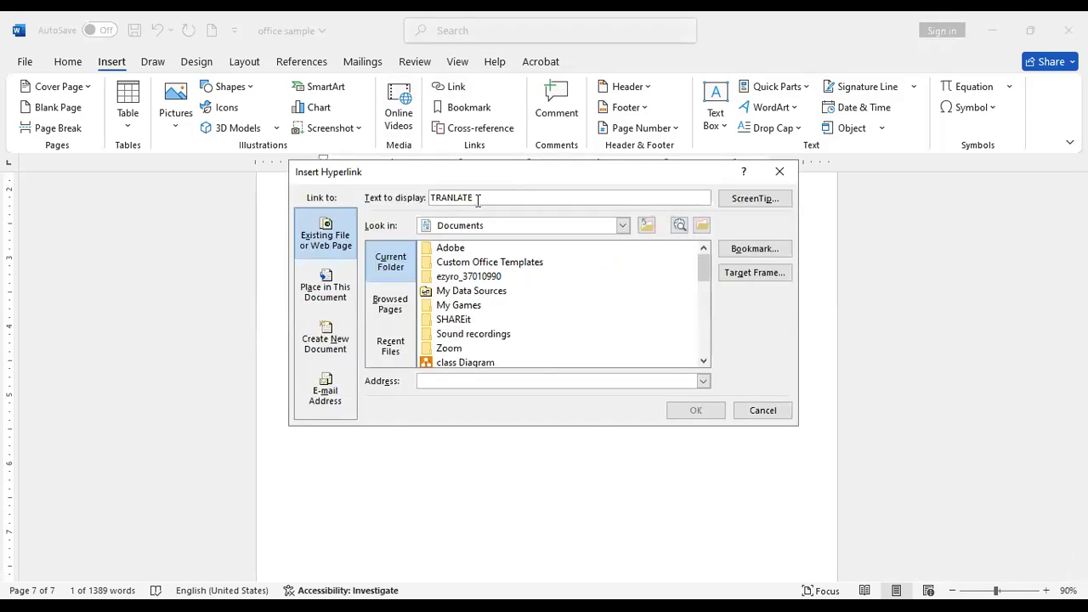
click(480, 198)
key(BackSpace)
key(BackSpace)
key(BackSpace)
key(BackSpace)
key(BackSpace)
key(BackSpace)
key(BackSpace)
key(BackSpace)
text(goto)
click(505, 381)
text(https://translate.google.com/?sl=en&tl=ta&op=translate)
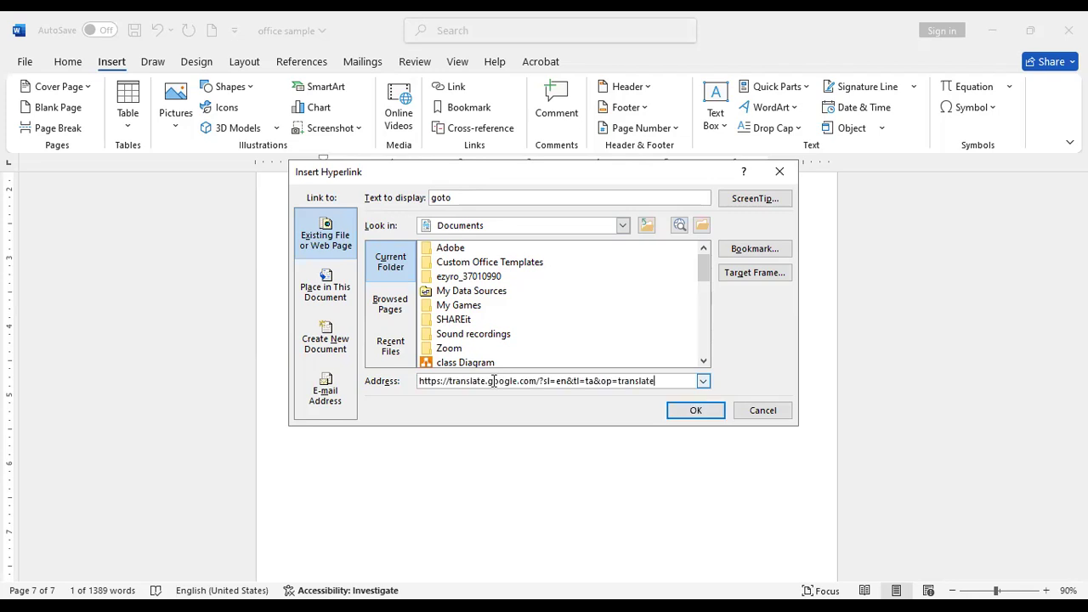
click(695, 410)
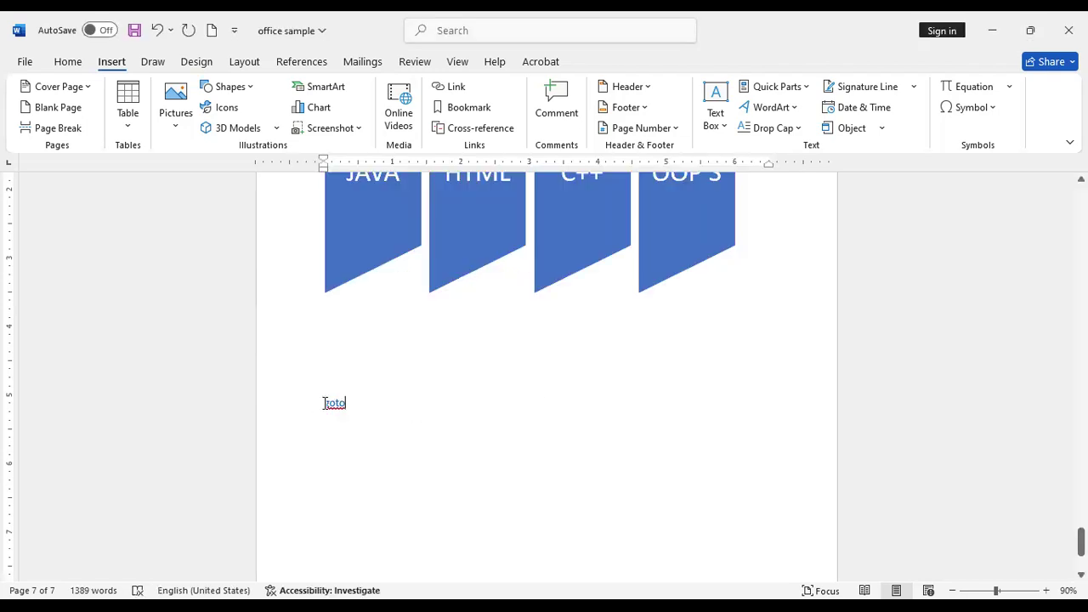
- Follow the goto hyperlink below the trapezoid graphic, then review its address in the hyperlink settings
mouse_move(346, 403)
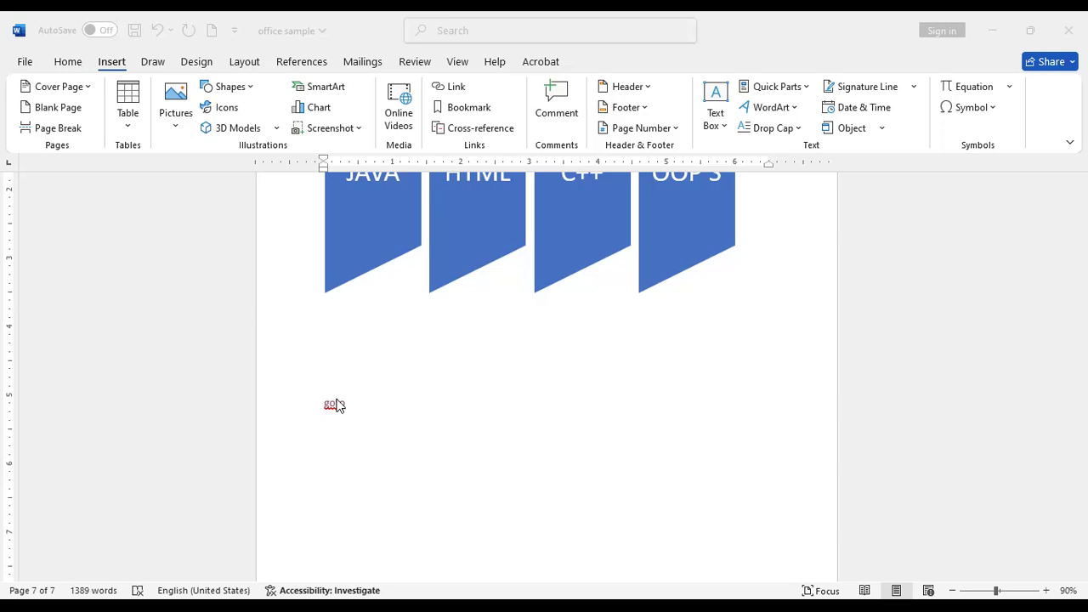
click(336, 405)
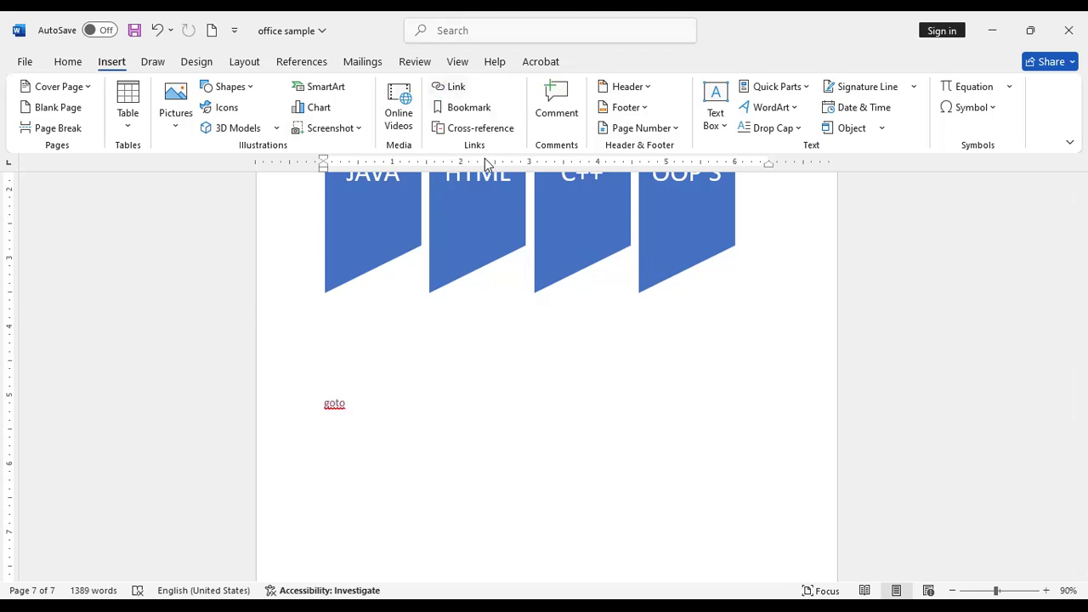
key(ctrl+k)
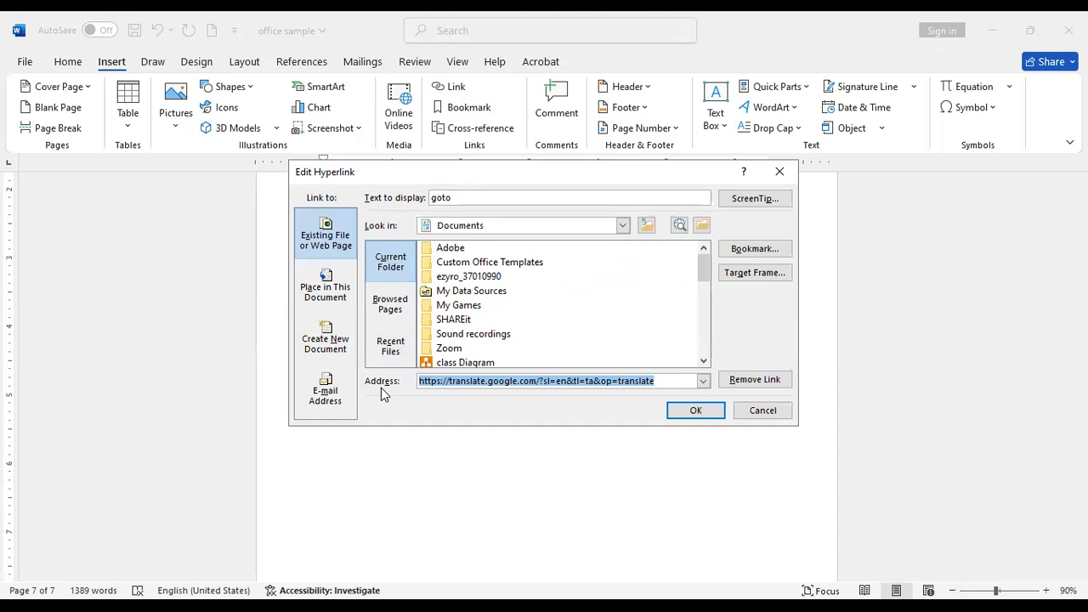
click(660, 380)
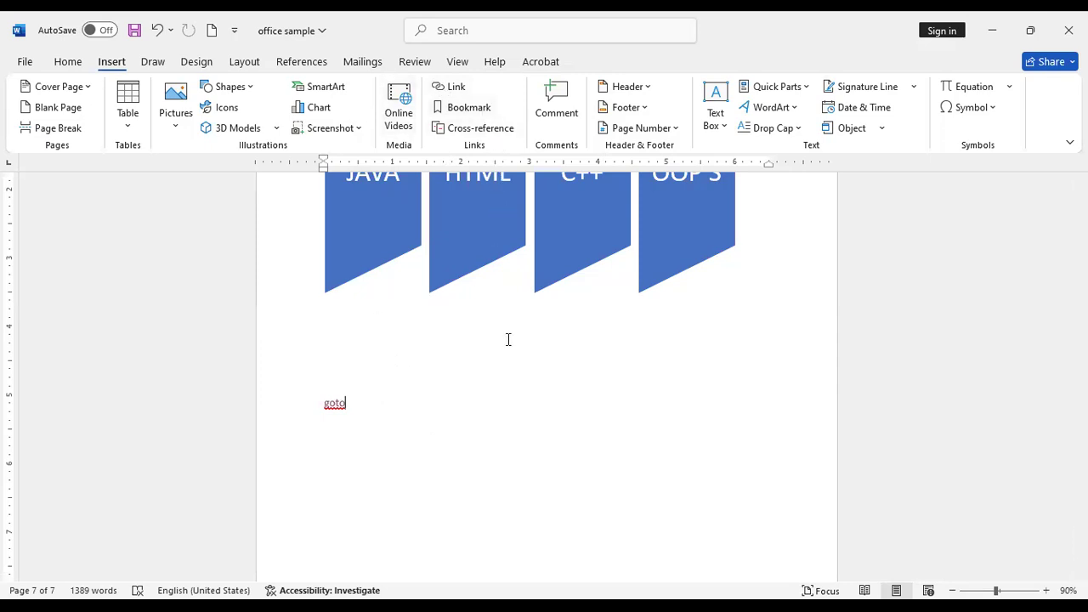
- Bookmark the word Video at the start of the first paragraph under the font heading, naming the bookmark video
scroll(587, 429, up, 5)
scroll(618, 420, up, 20)
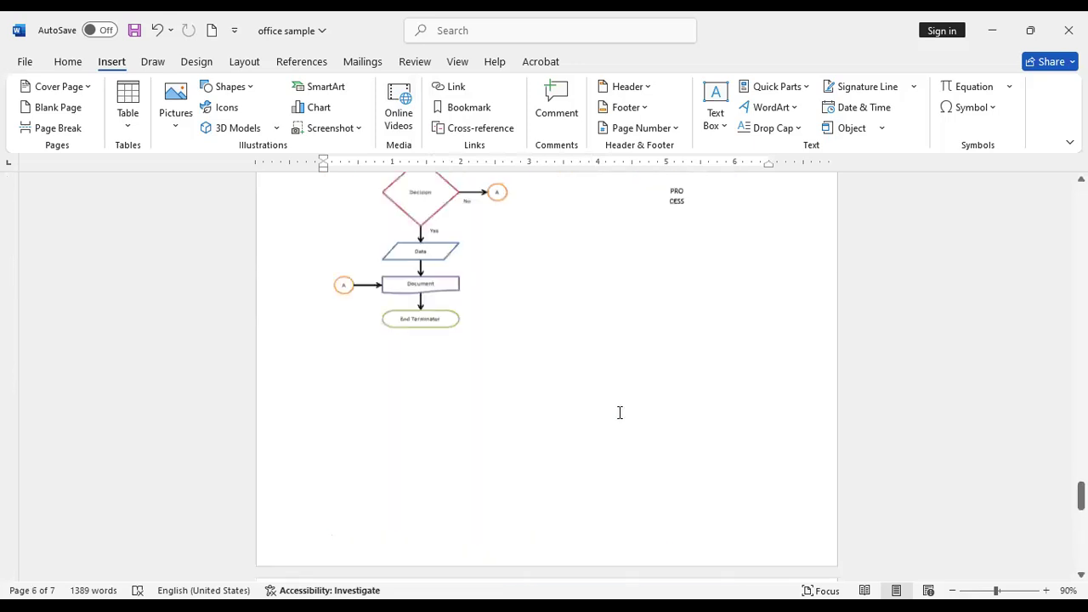
scroll(625, 366, up, 8)
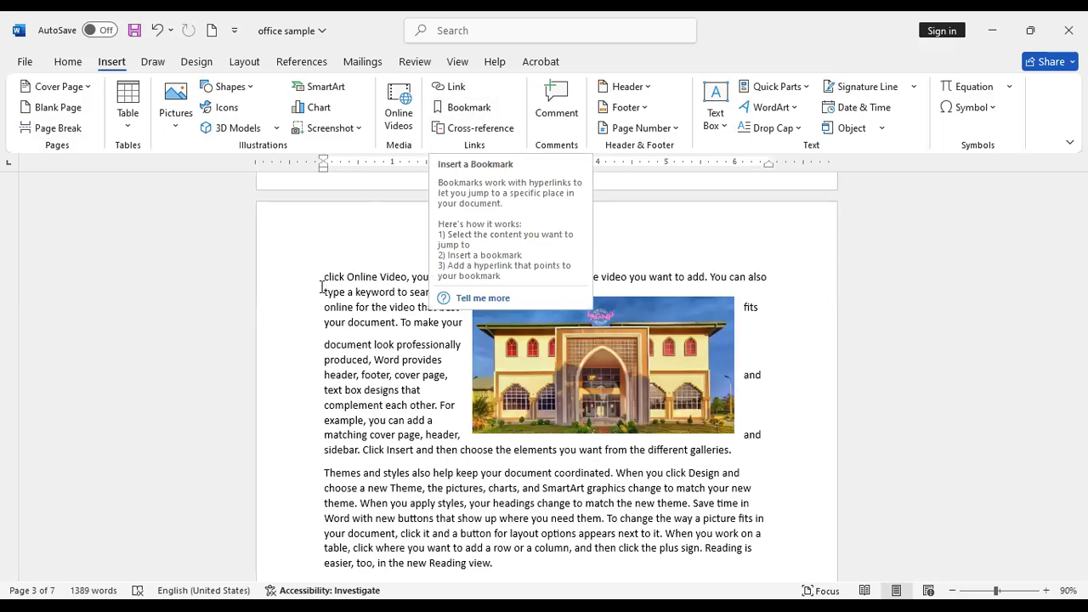
scroll(454, 278, up, 7)
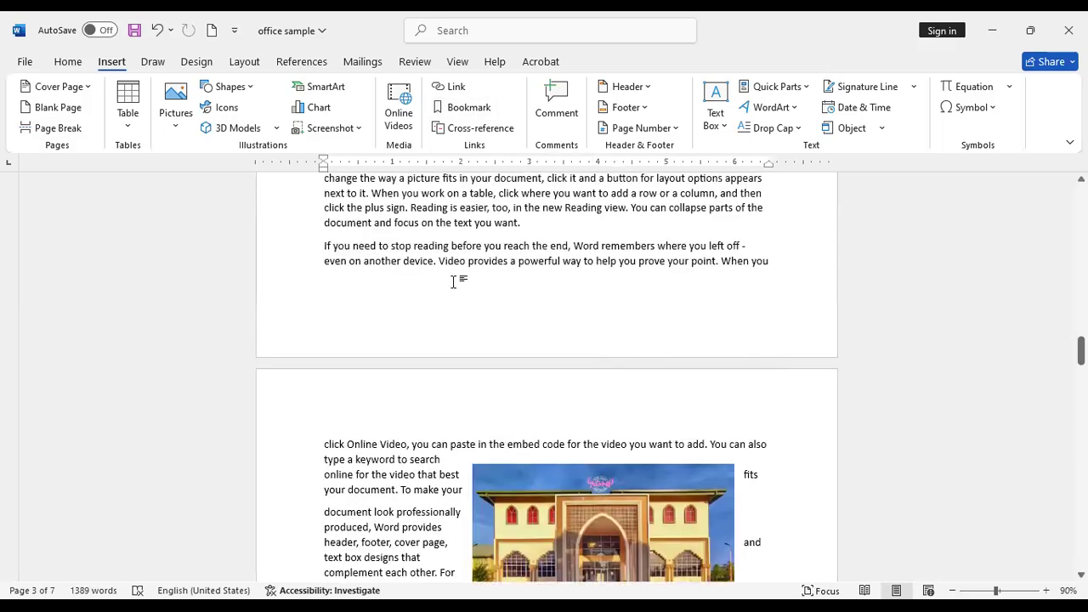
scroll(459, 281, up, 7)
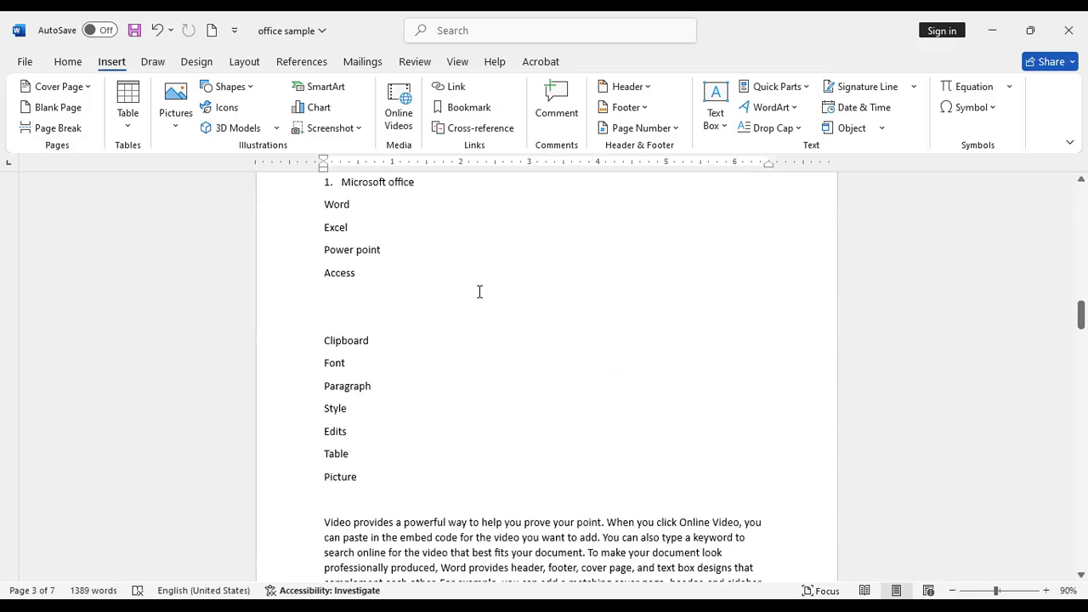
scroll(502, 335, up, 20)
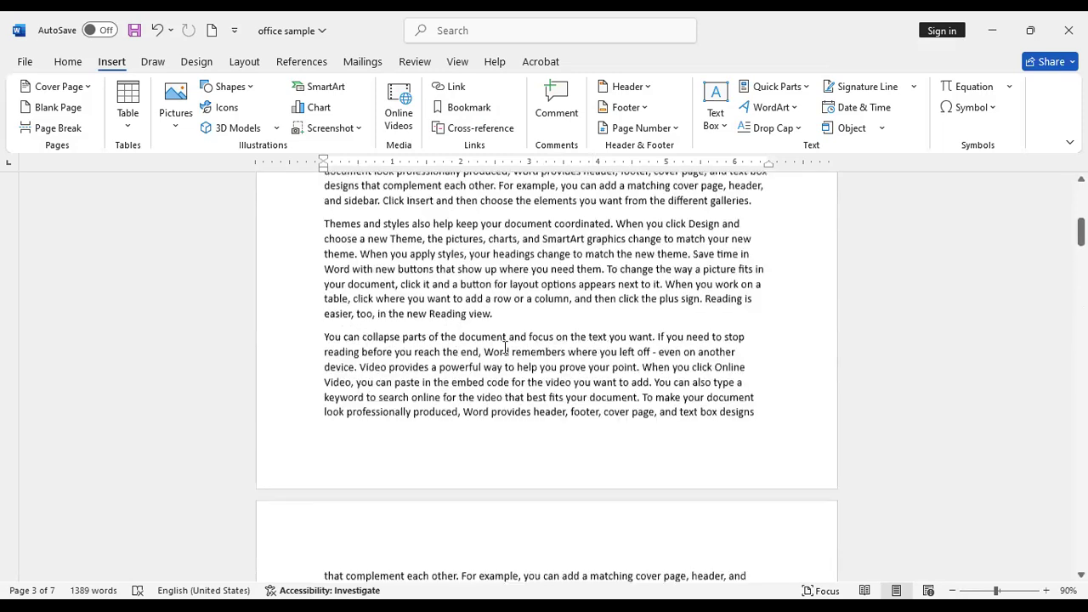
scroll(505, 349, up, 2)
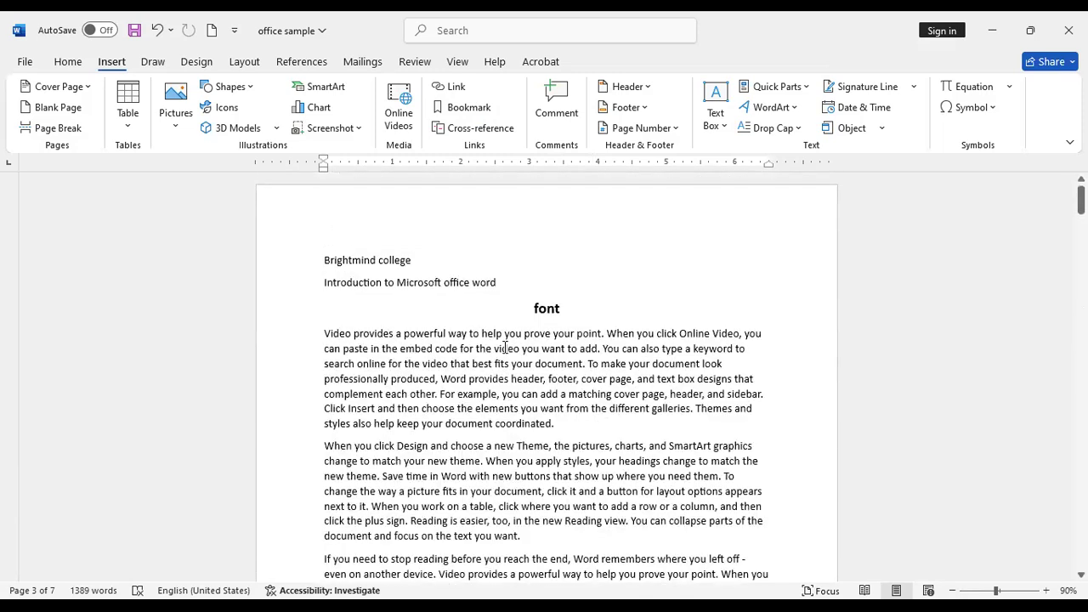
double_click(350, 333)
click(470, 108)
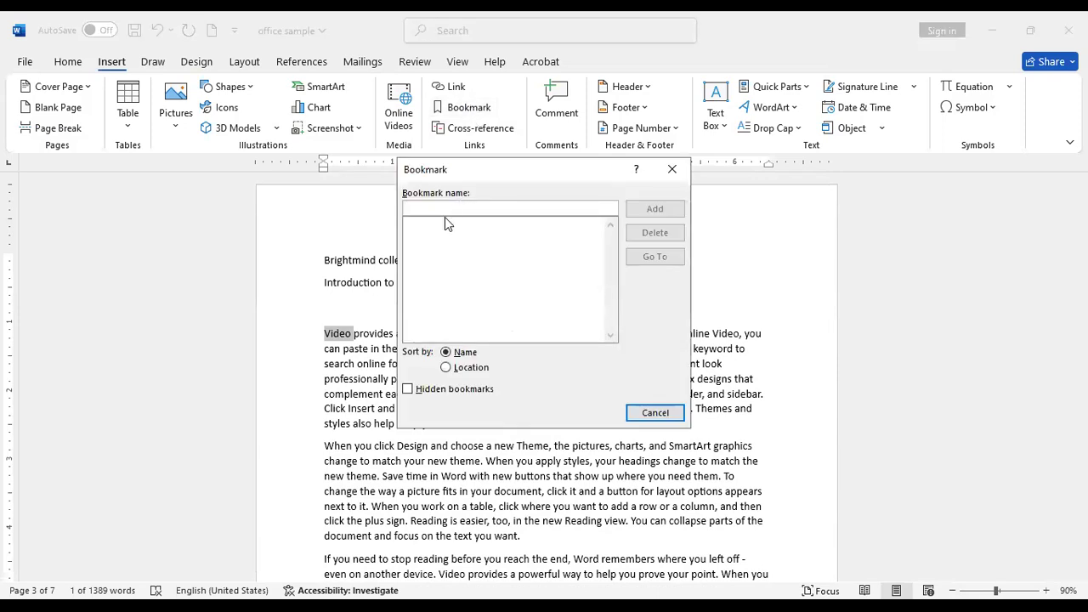
text(vi)
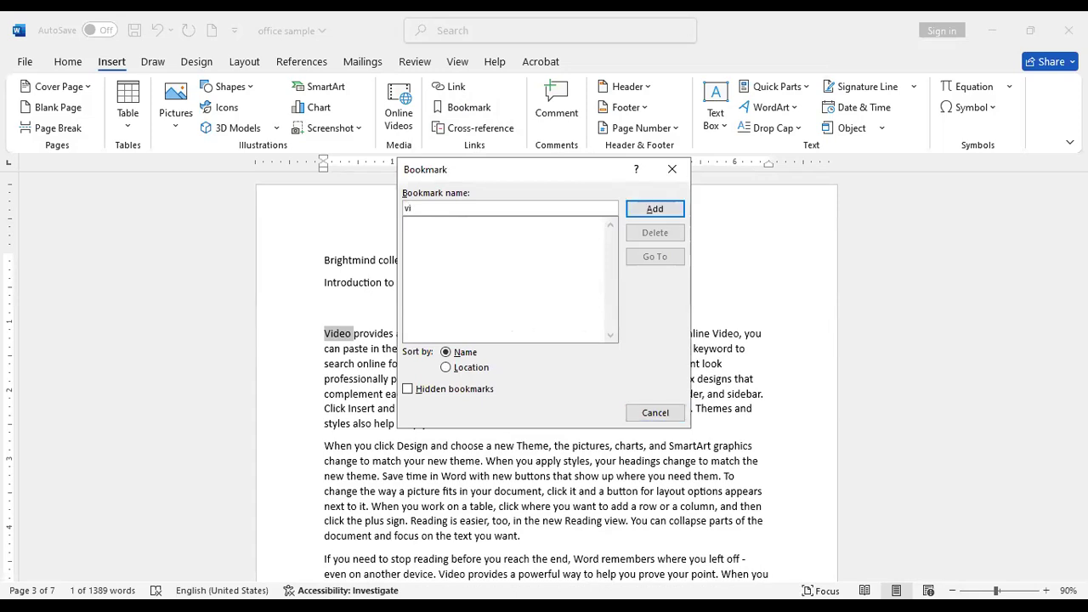
text(deo)
click(654, 209)
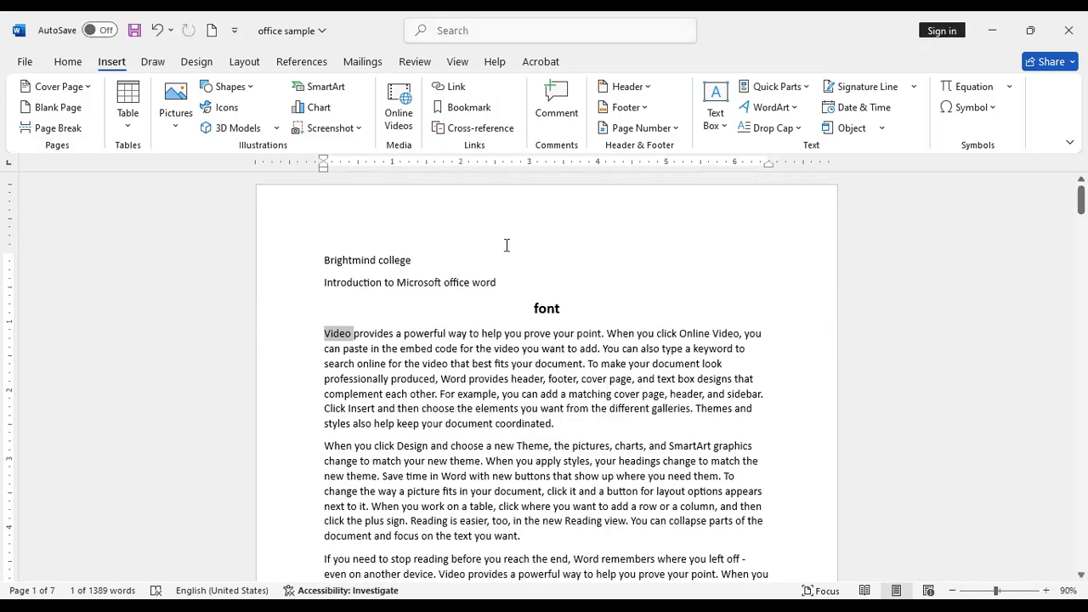
- Go to the video bookmark from the bookmark list and close the list
click(468, 107)
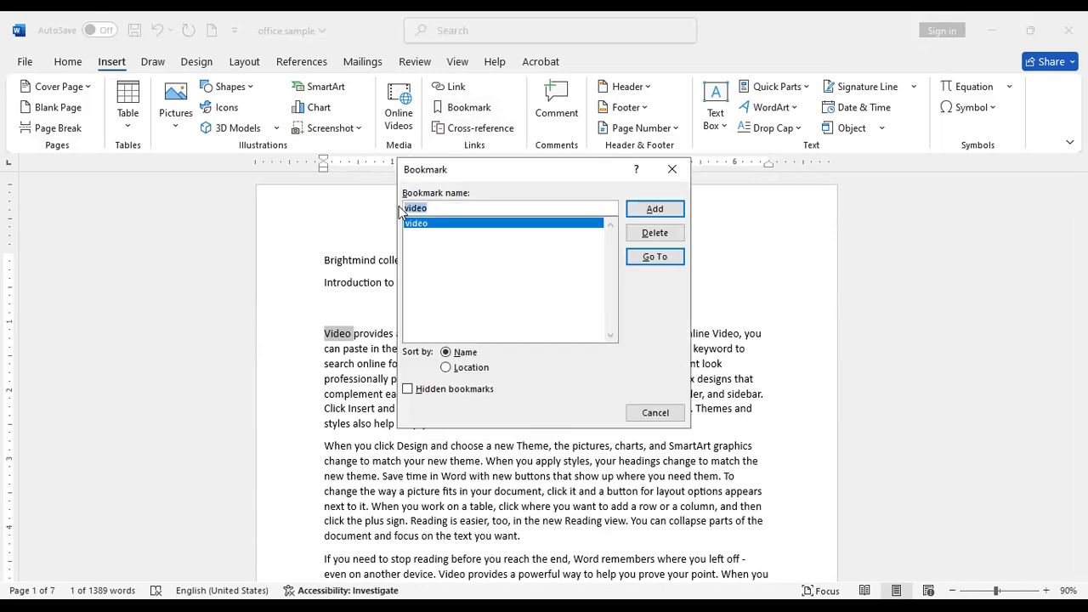
click(670, 258)
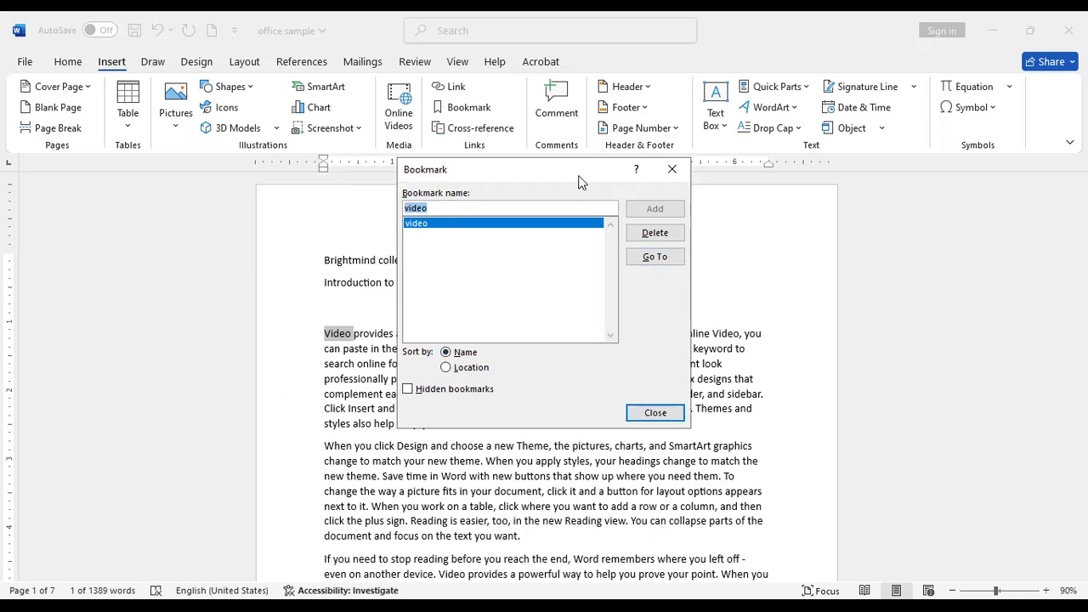
click(672, 166)
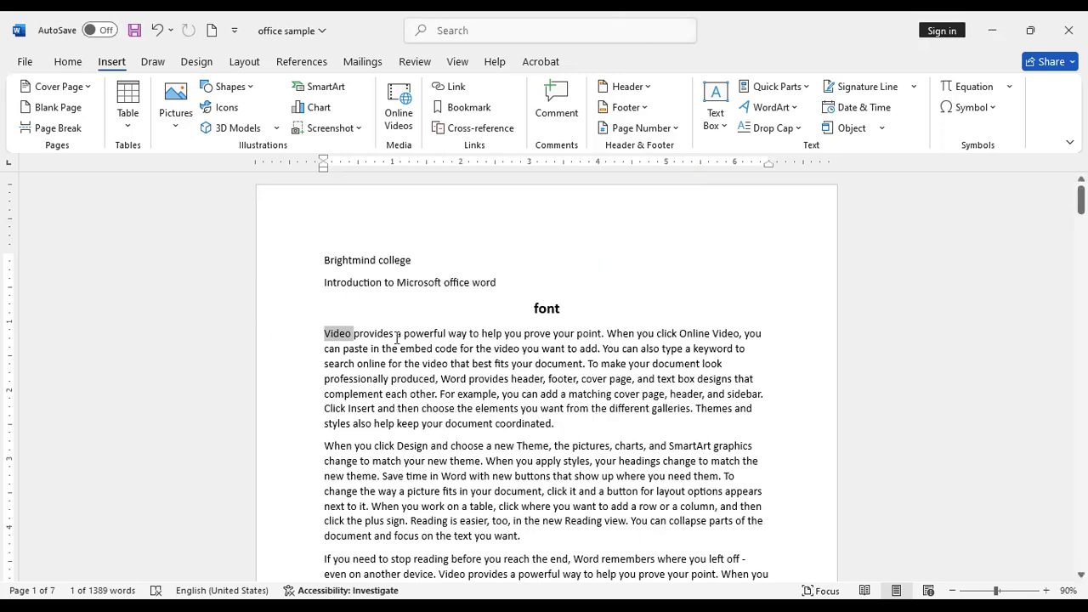
- Bookmark the words "that complement" at the start of page 2 as complement and check the bookmark list
scroll(401, 337, down, 7)
scroll(401, 338, down, 7)
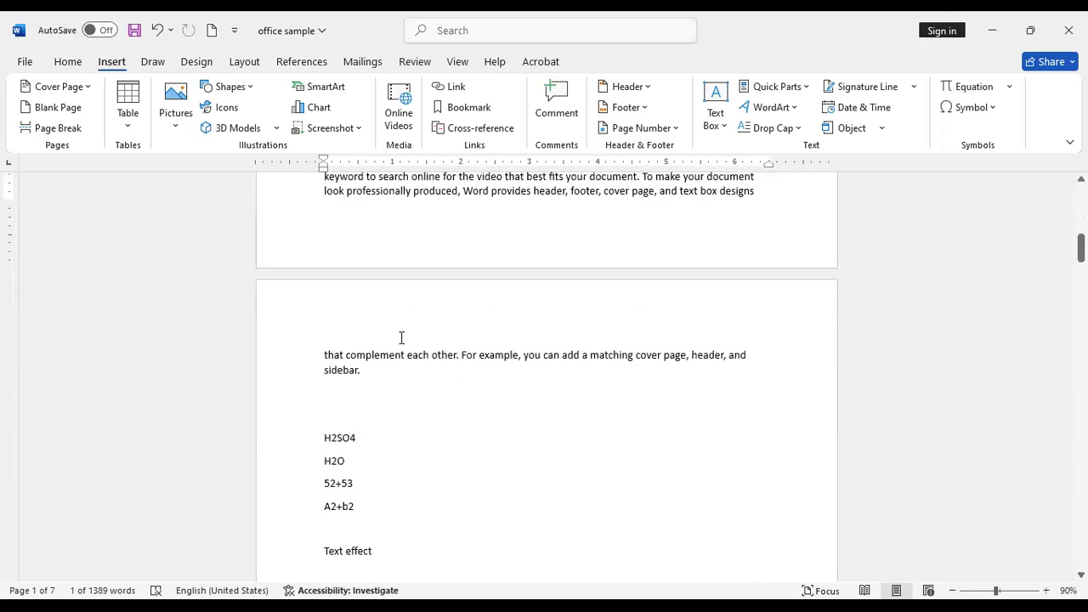
click(343, 354)
drag(355, 352, 397, 355)
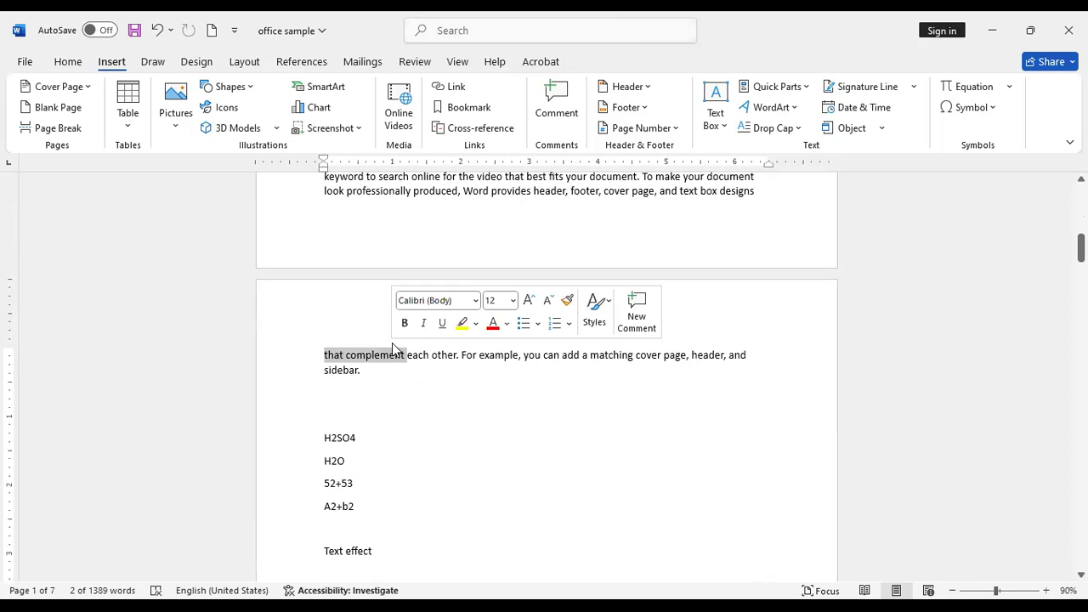
click(486, 113)
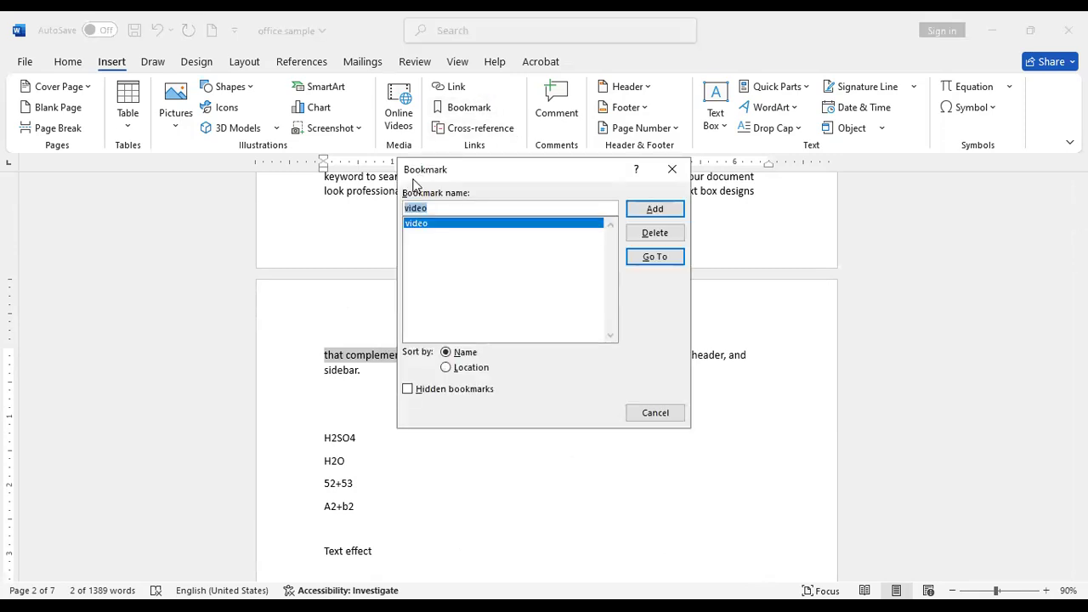
click(439, 207)
key(BackSpace)
key(BackSpace)
key(BackSpace)
key(BackSpace)
key(BackSpace)
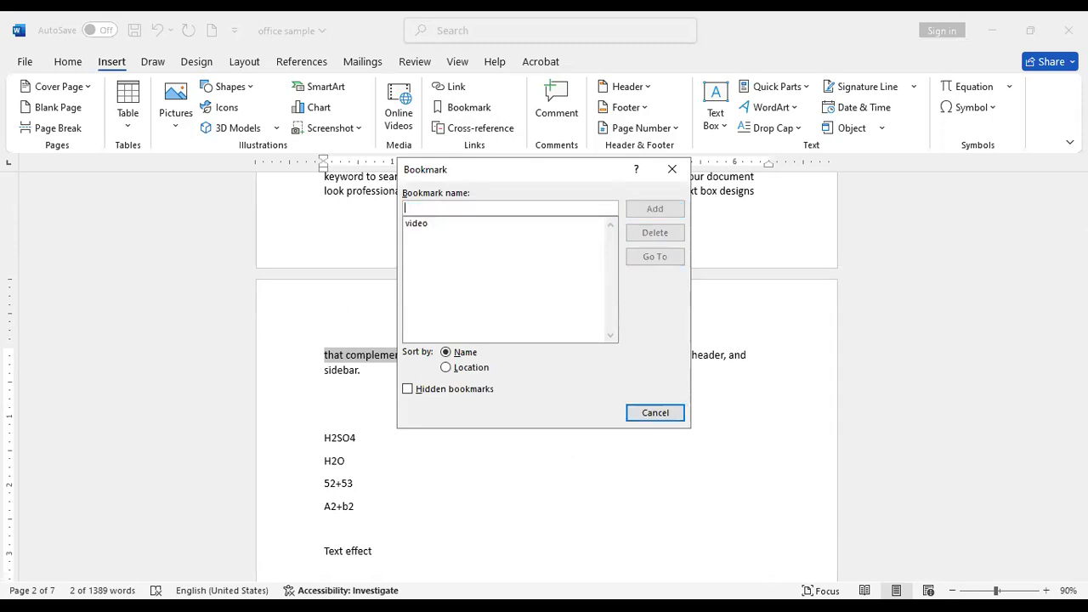
text(c)
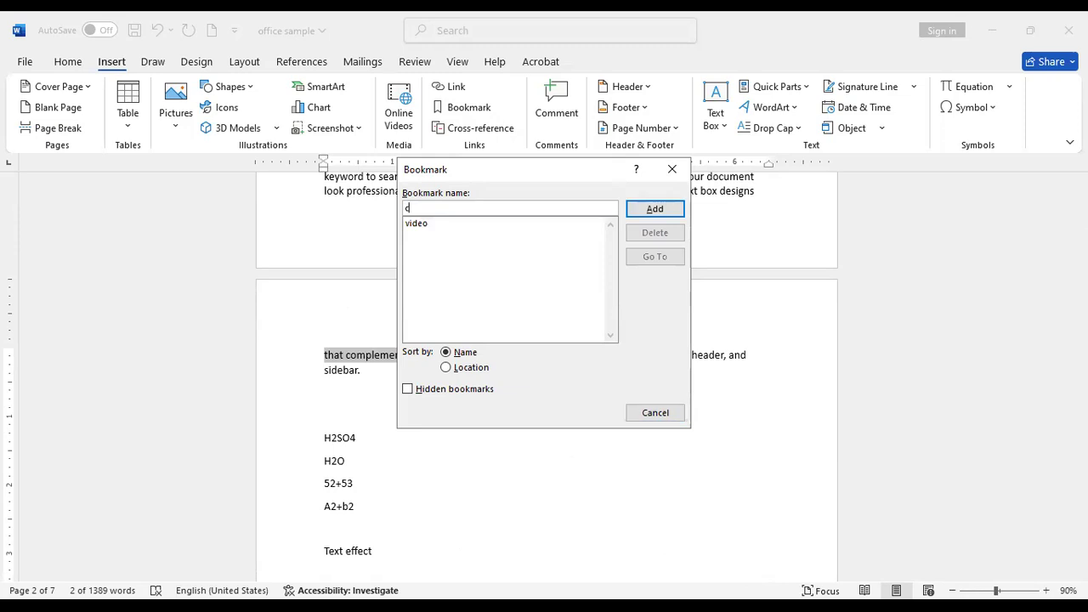
text(omplement)
click(656, 210)
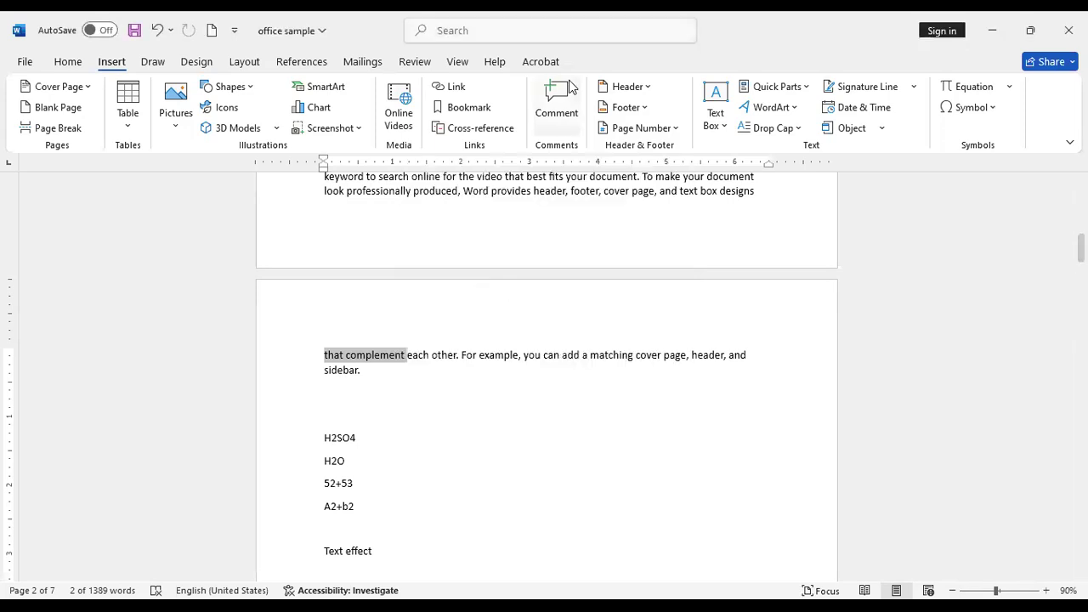
click(485, 107)
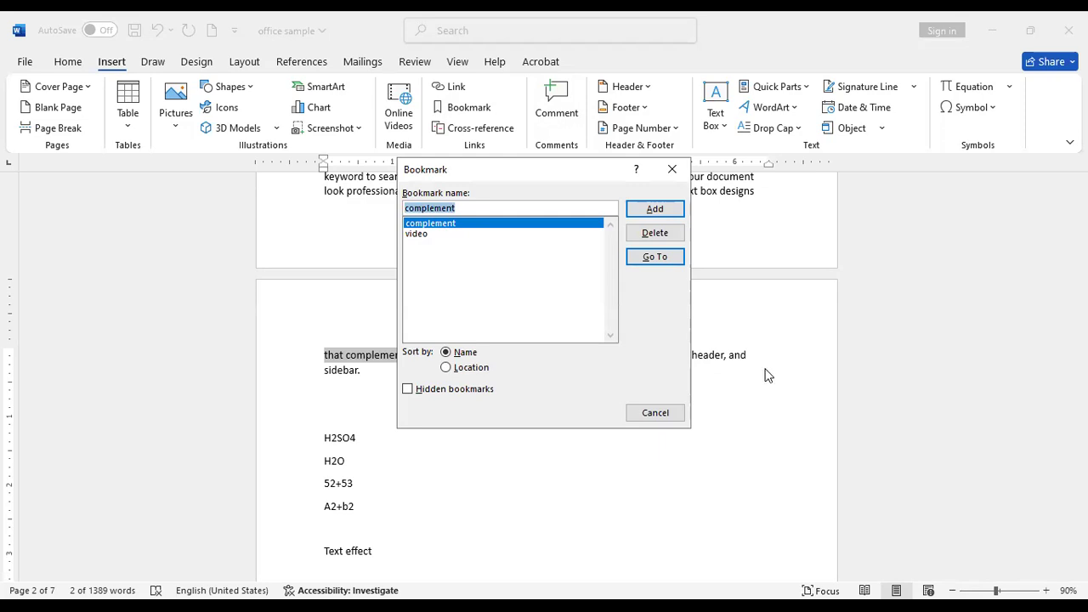
click(659, 414)
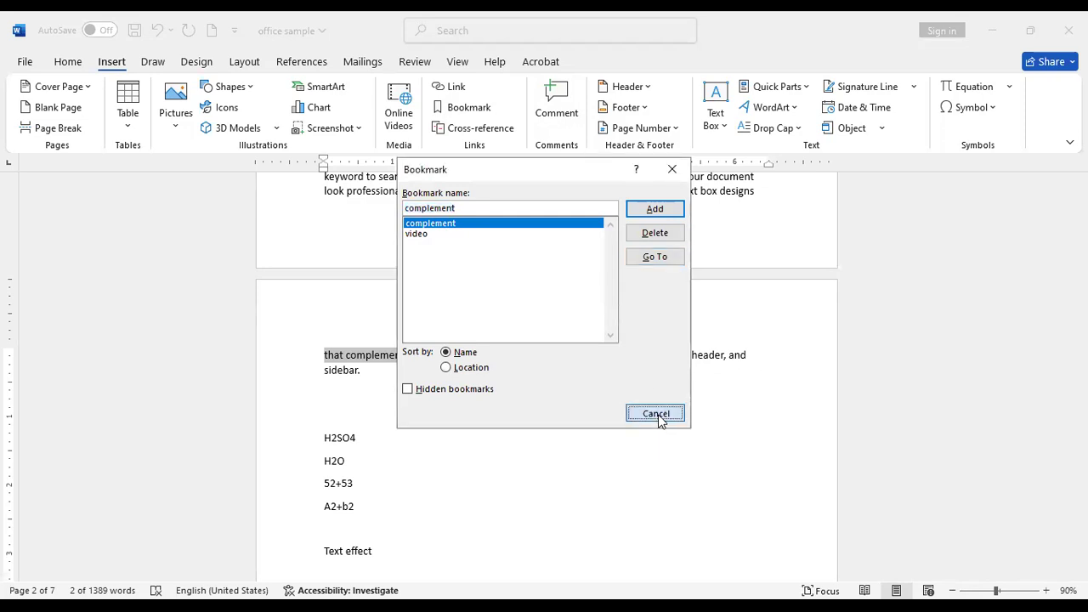
- Bookmark the linked word goto below the trapezoid graphic on the last page, naming the bookmark goto
scroll(564, 409, down, 20)
scroll(553, 429, down, 10)
scroll(544, 442, up, 5)
scroll(547, 439, down, 5)
scroll(548, 433, down, 10)
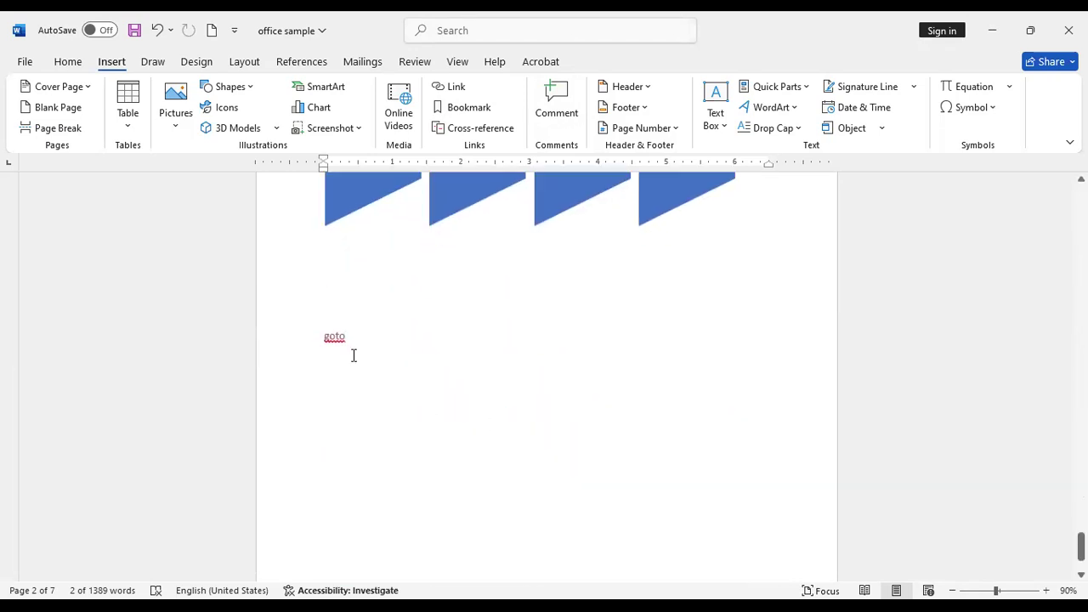
drag(349, 337, 319, 334)
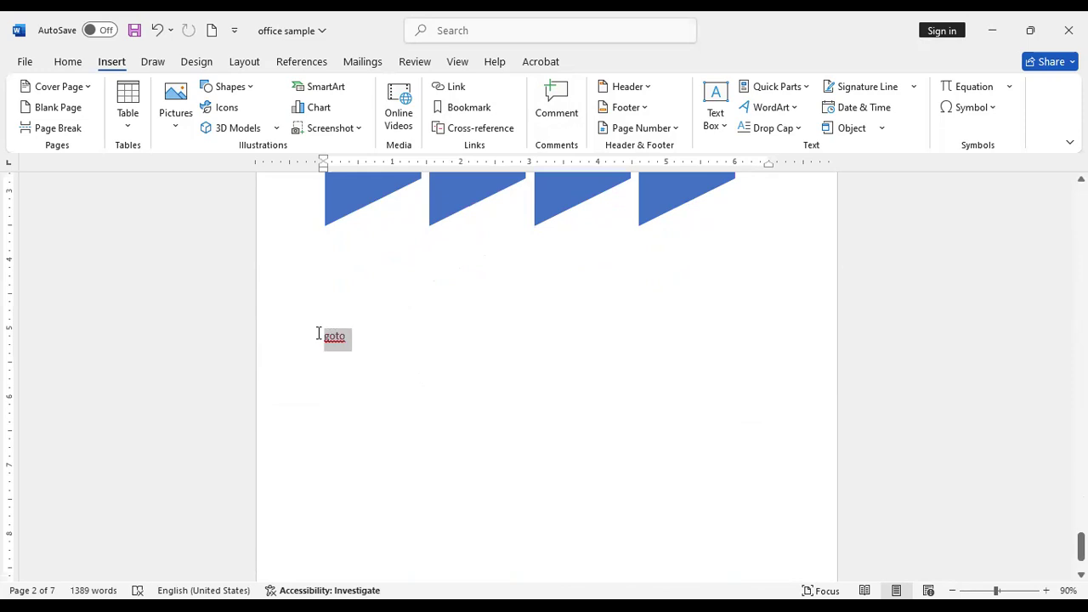
click(484, 109)
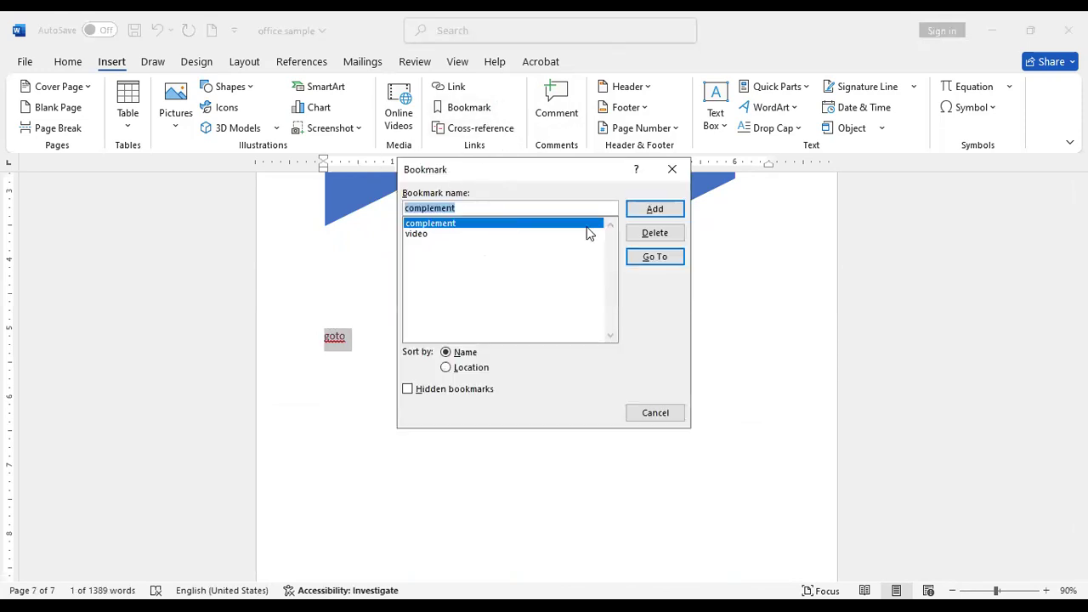
click(522, 210)
key(BackSpace)
key(BackSpace)
key(BackSpace)
key(BackSpace)
key(BackSpace)
key(BackSpace)
key(BackSpace)
key(BackSpace)
key(BackSpace)
key(BackSpace)
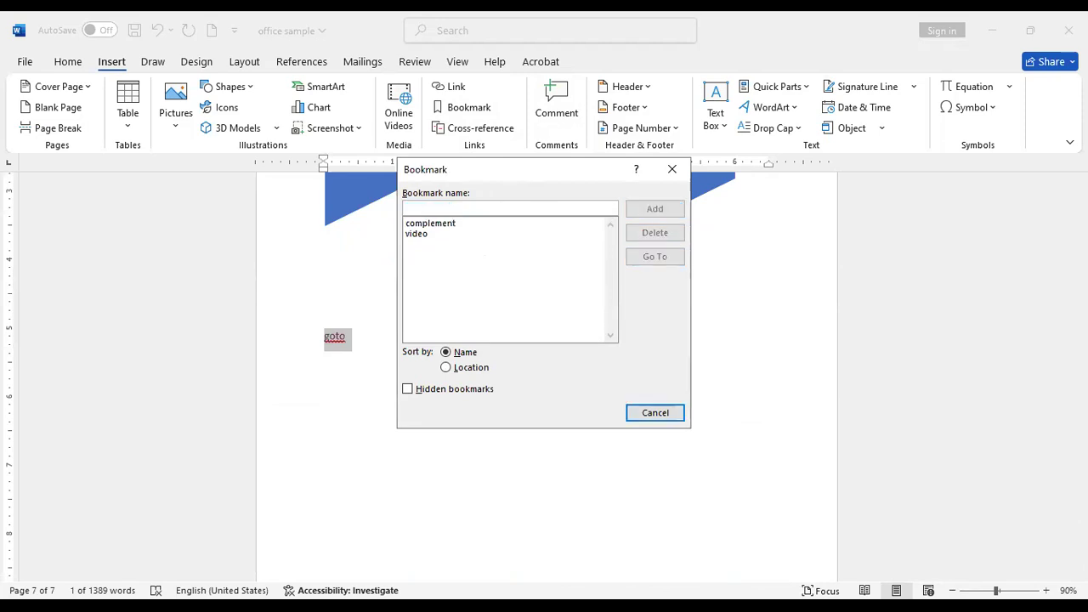
text(goto)
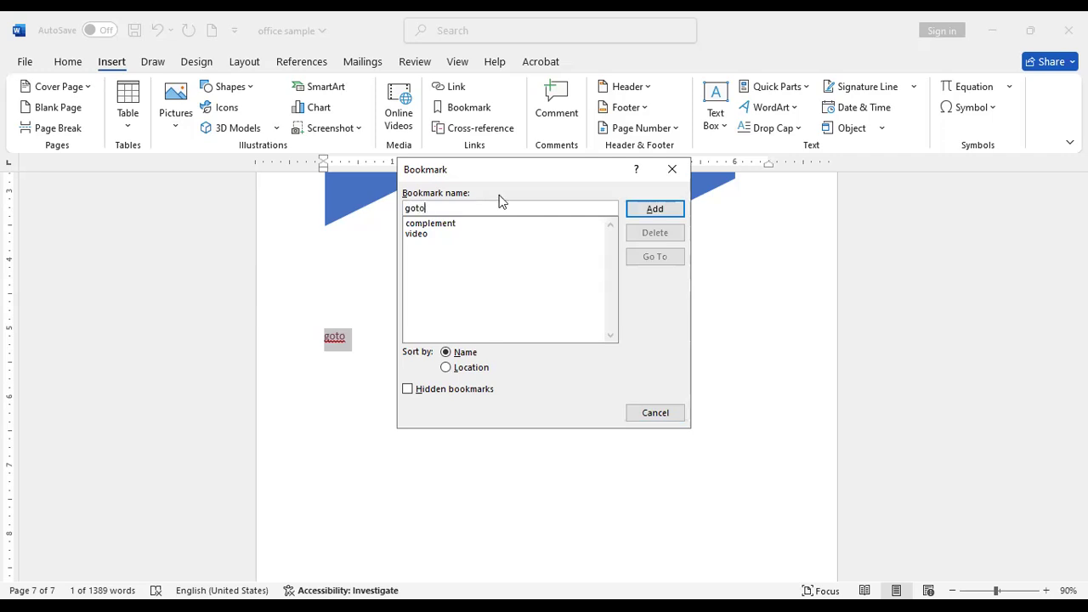
click(670, 212)
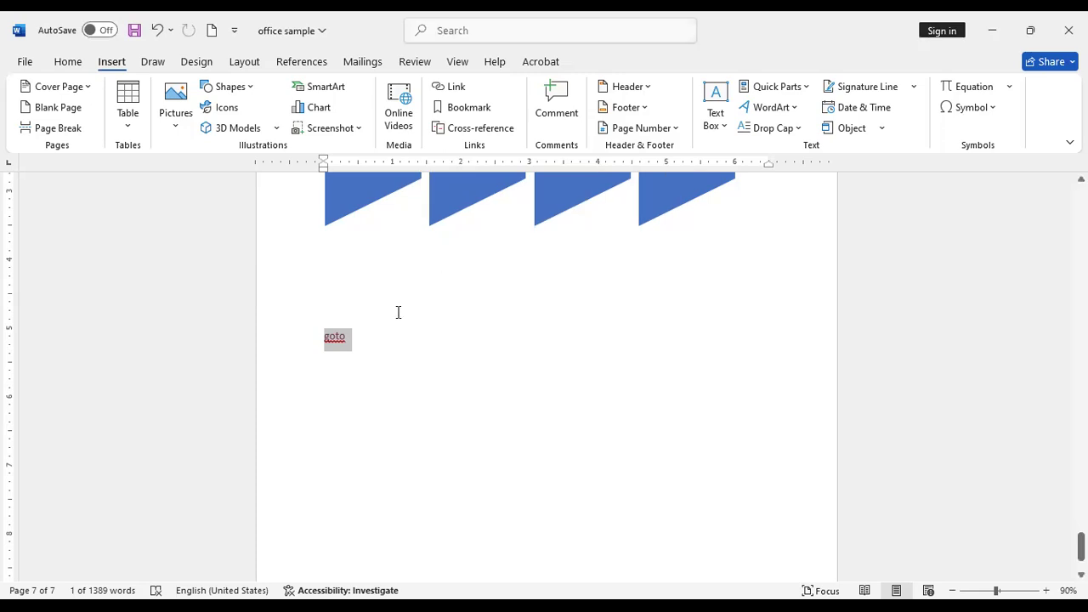
- Jump from the last page to the video bookmark and close the bookmark list
click(472, 109)
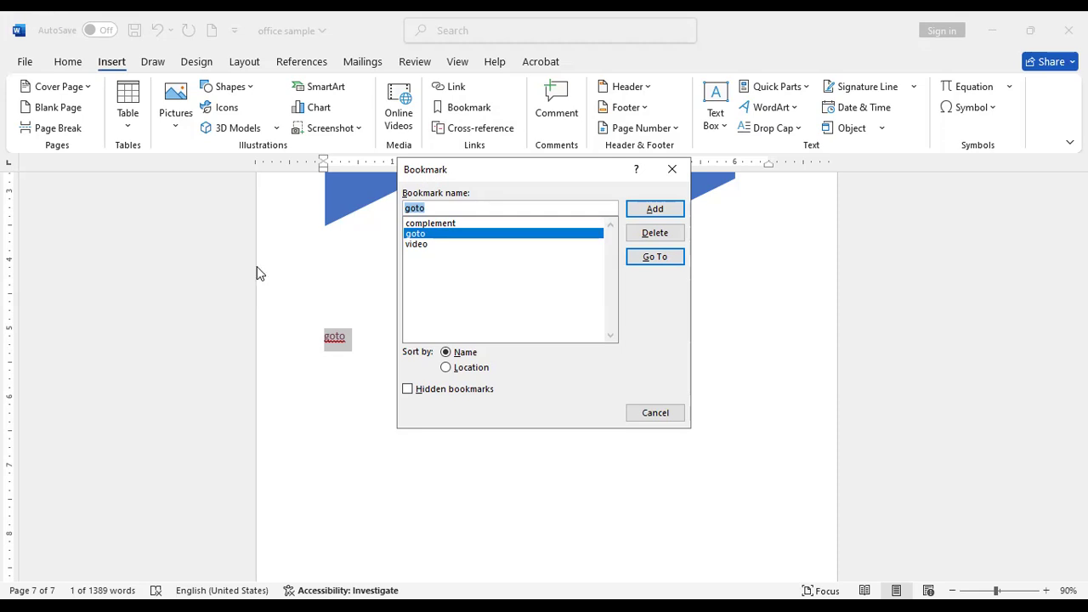
click(423, 245)
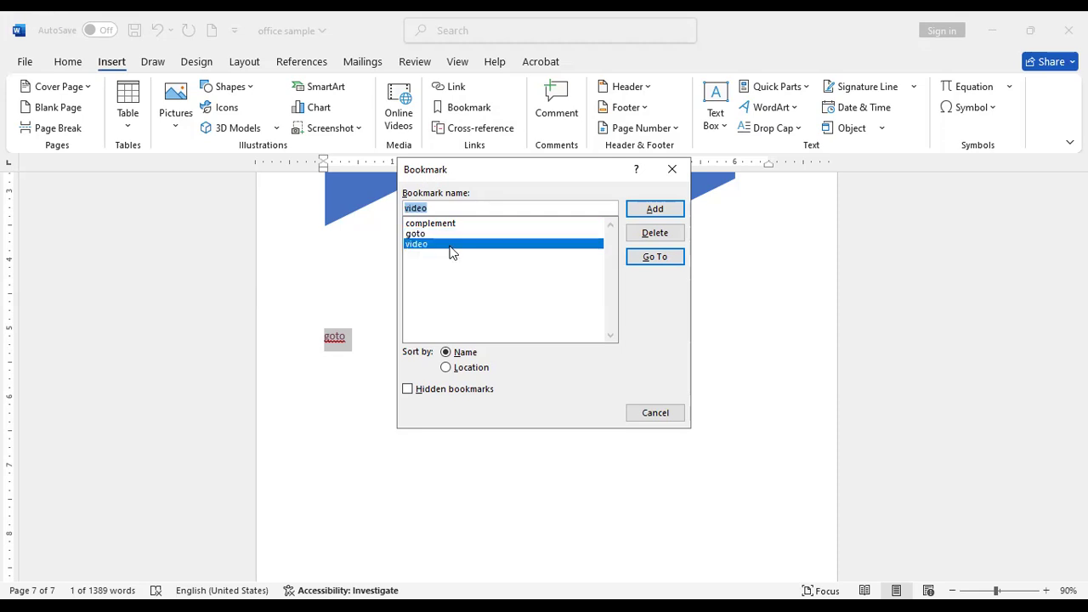
click(664, 258)
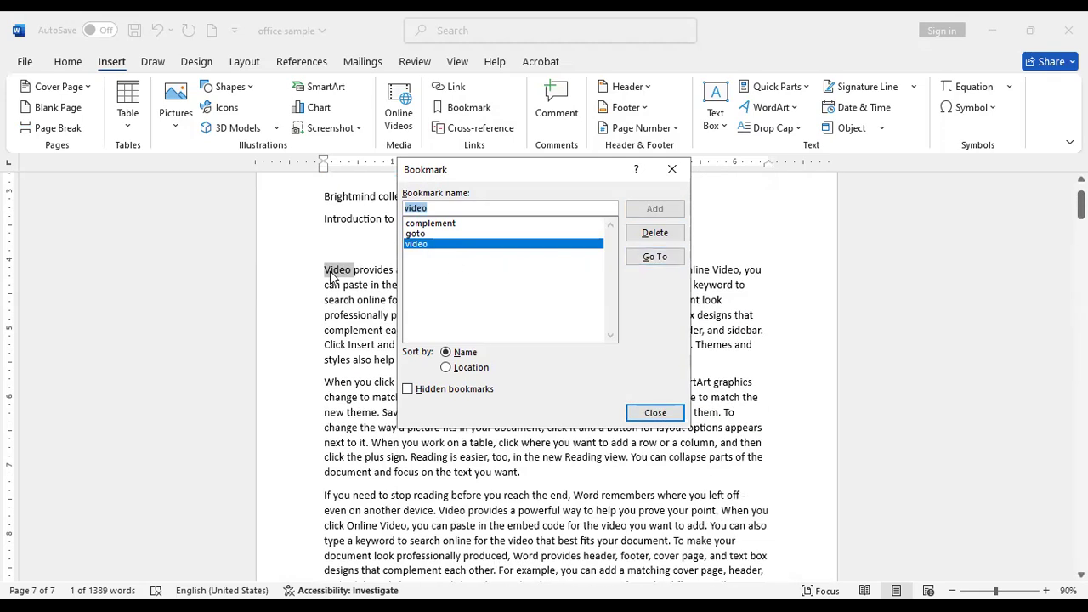
click(656, 414)
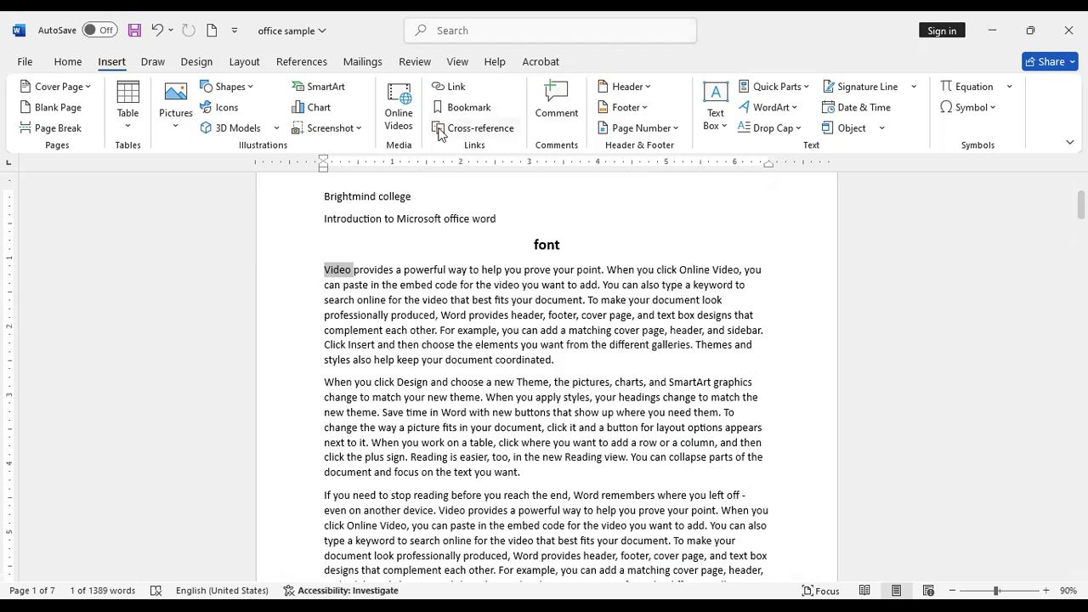
- Jump to the goto bookmark on the last page and close the bookmark list
click(481, 107)
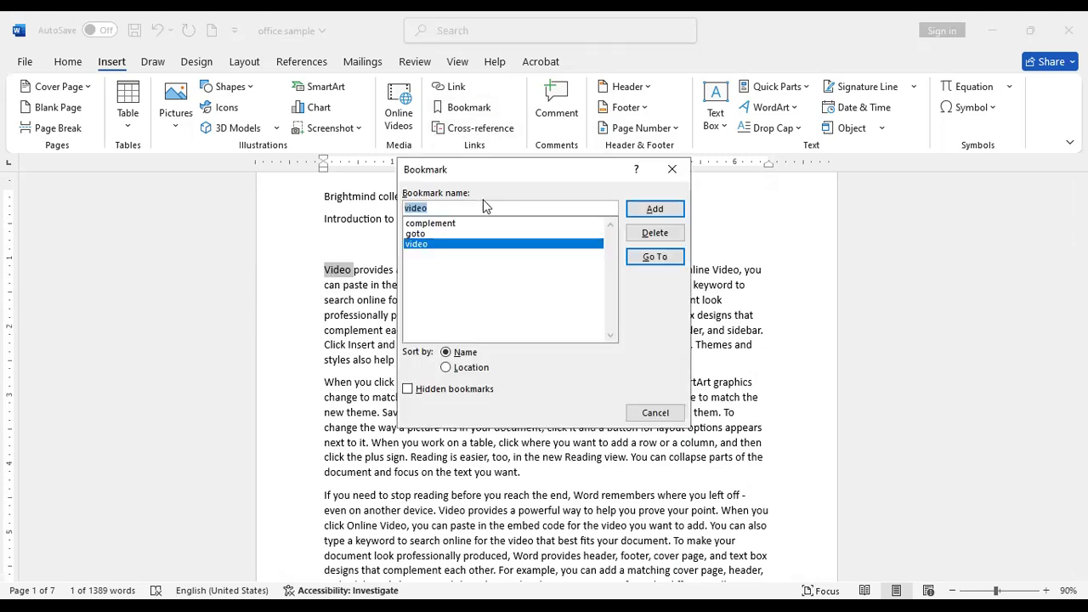
click(425, 234)
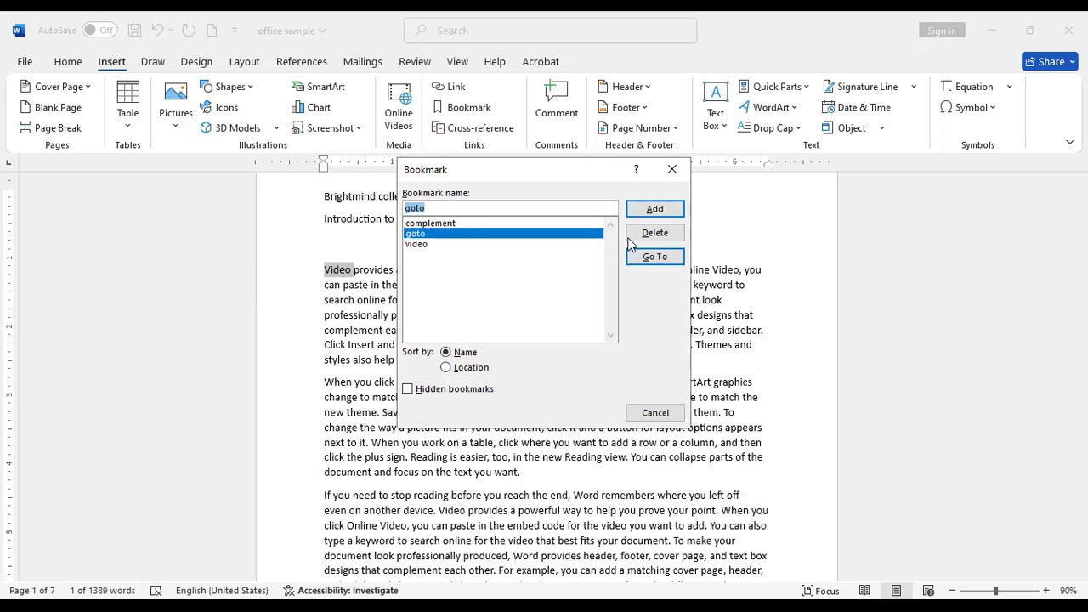
click(646, 257)
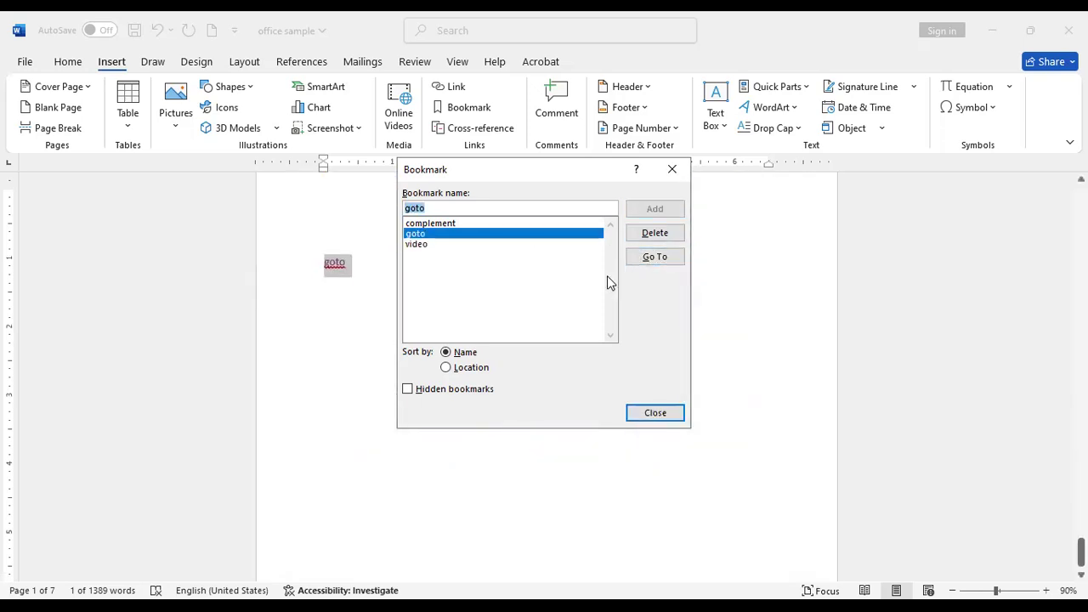
click(655, 414)
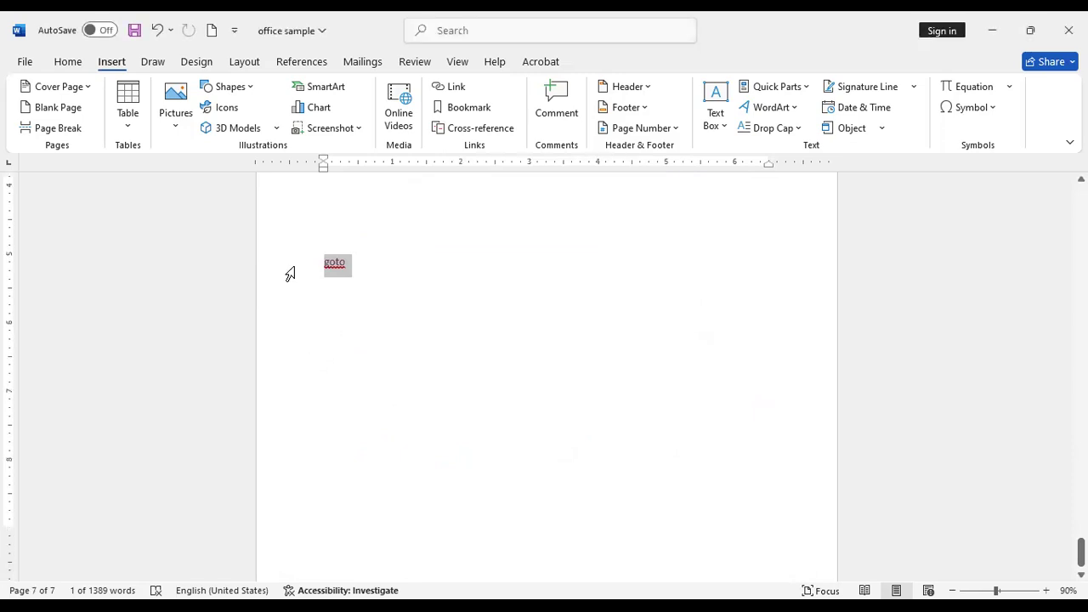
scroll(390, 303, up, 3)
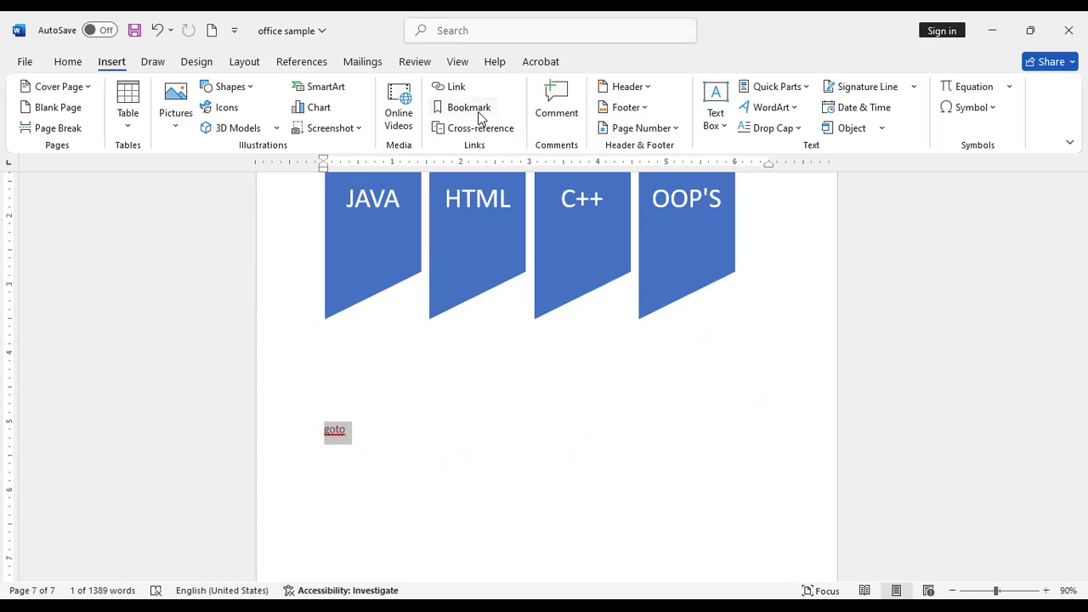
- Delete the goto, complement and video bookmarks and close the bookmark list
click(679, 255)
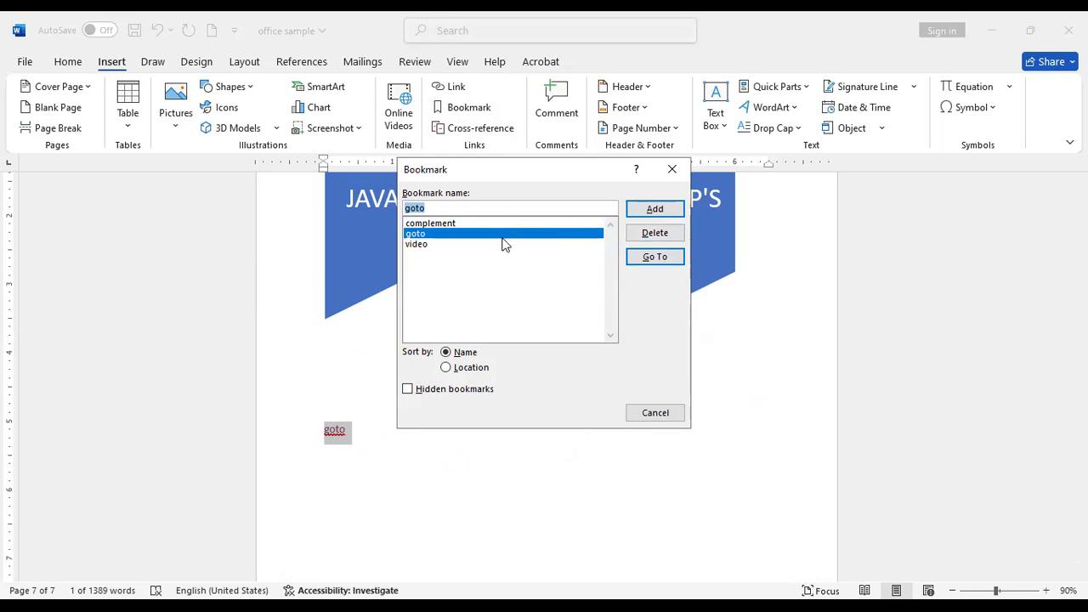
click(667, 240)
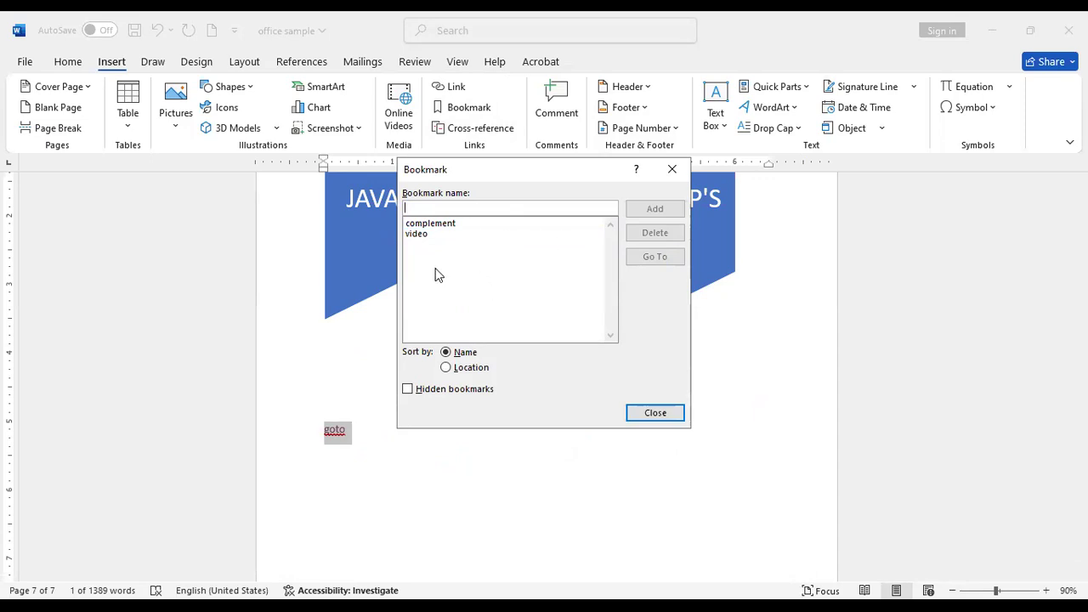
click(442, 224)
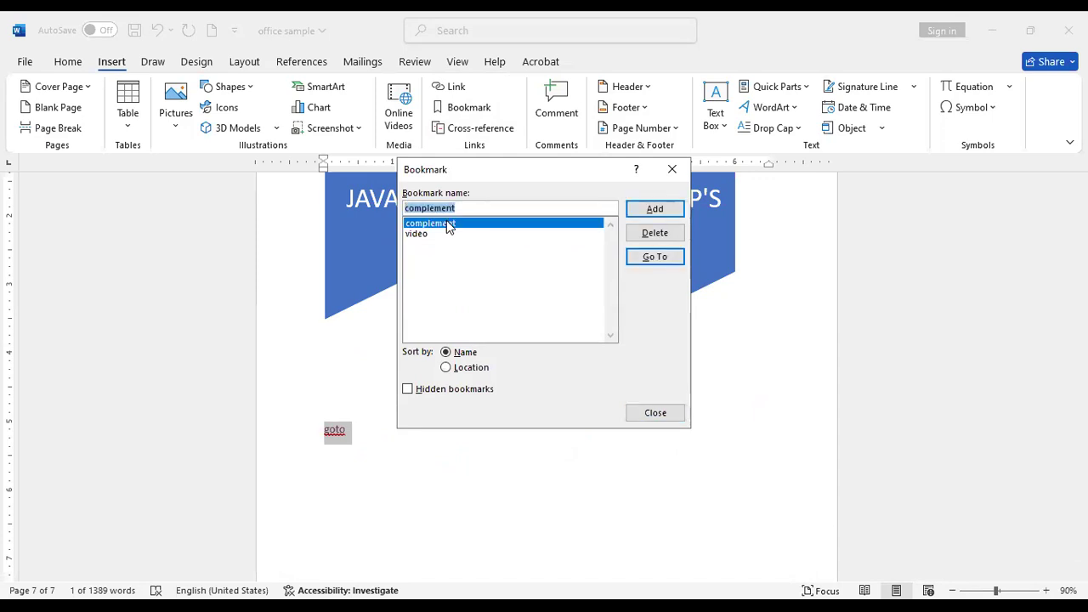
click(674, 238)
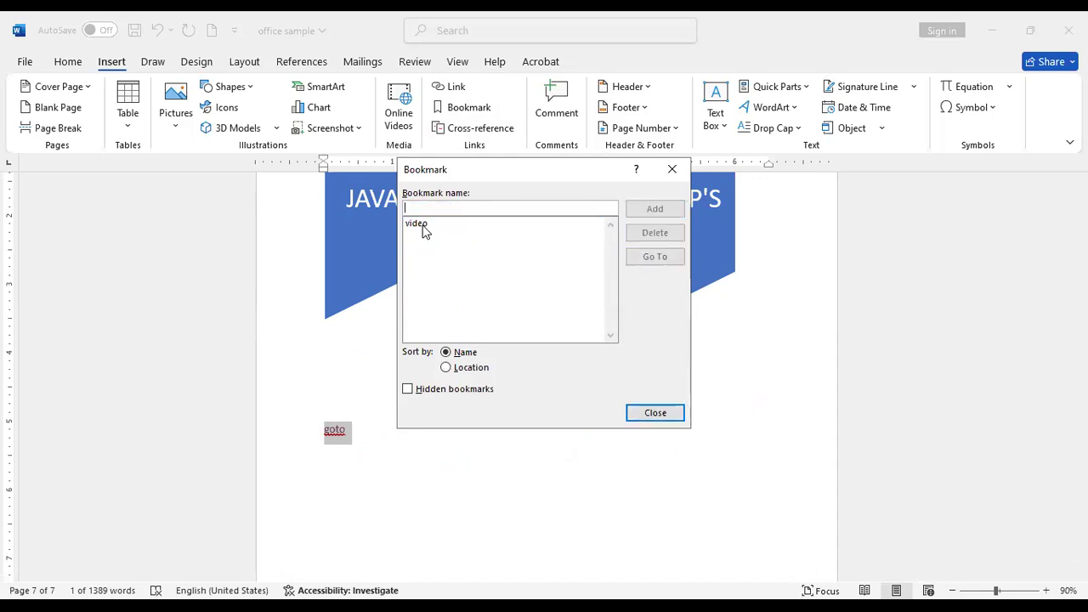
click(425, 226)
click(657, 234)
click(672, 416)
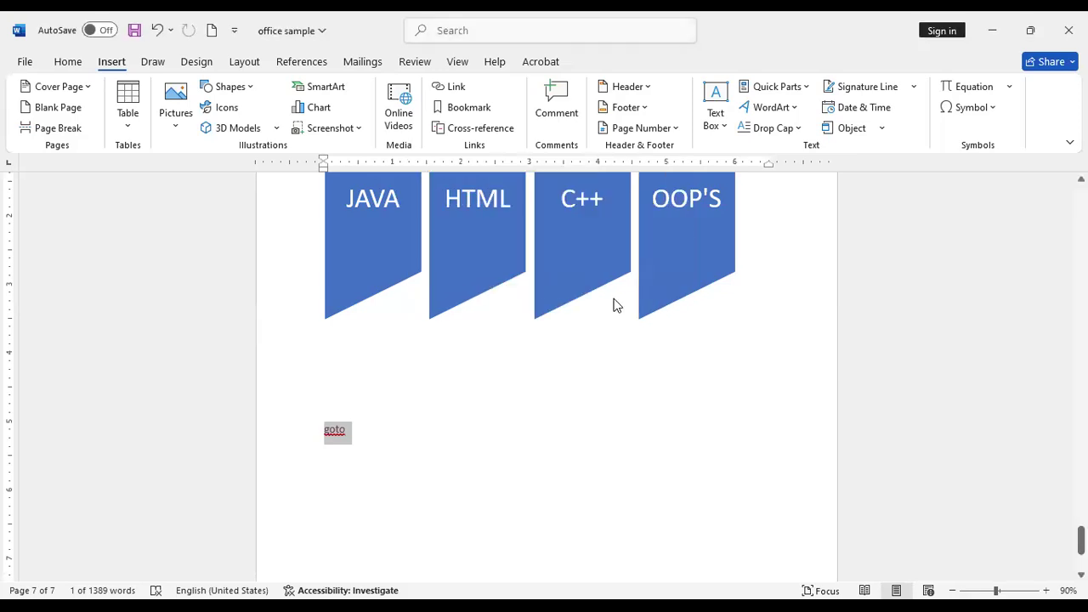
- Insert a blank page at the start of the document, in the Brightmind college line
click(498, 129)
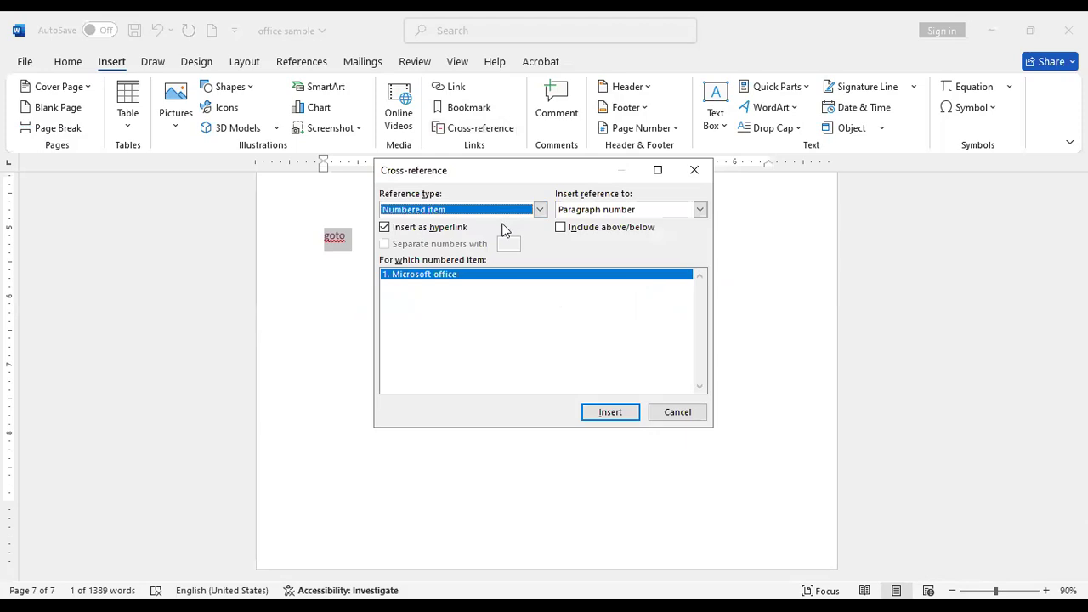
click(682, 181)
scroll(624, 357, up, 20)
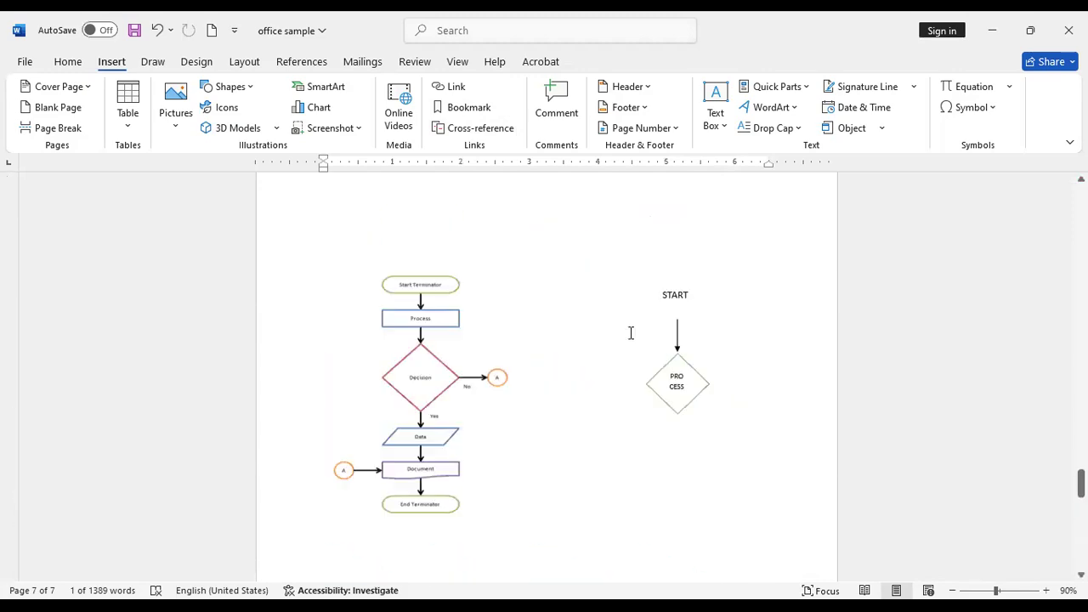
scroll(637, 266, up, 20)
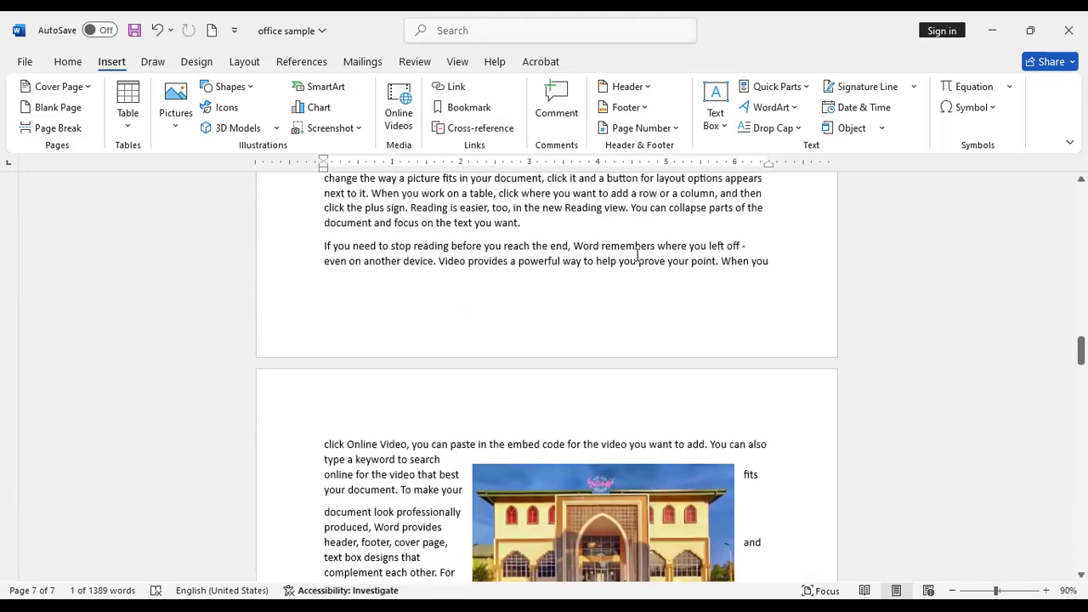
scroll(628, 219, up, 15)
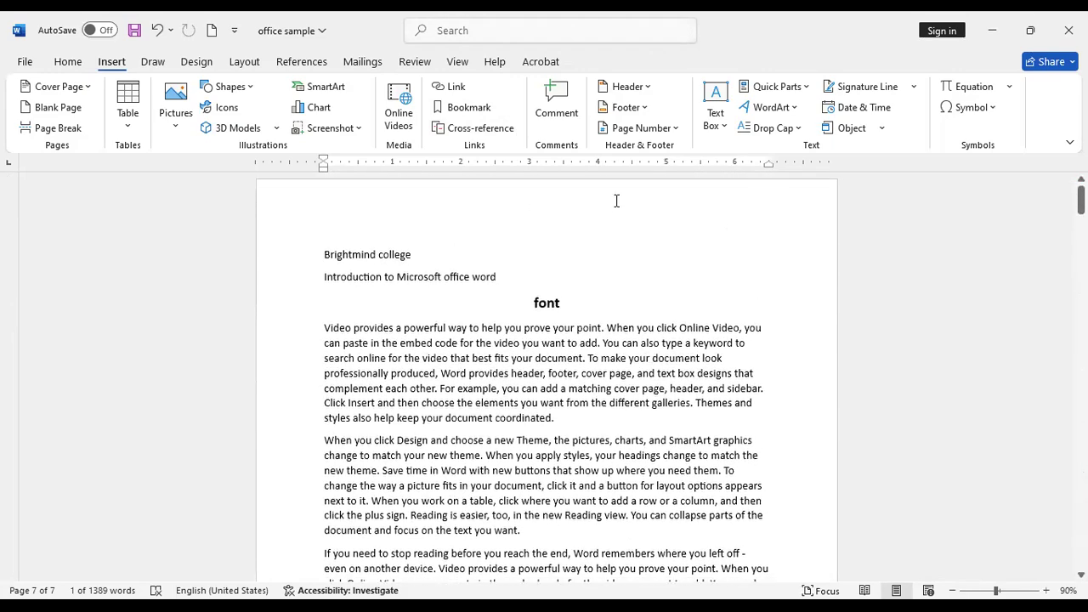
click(326, 227)
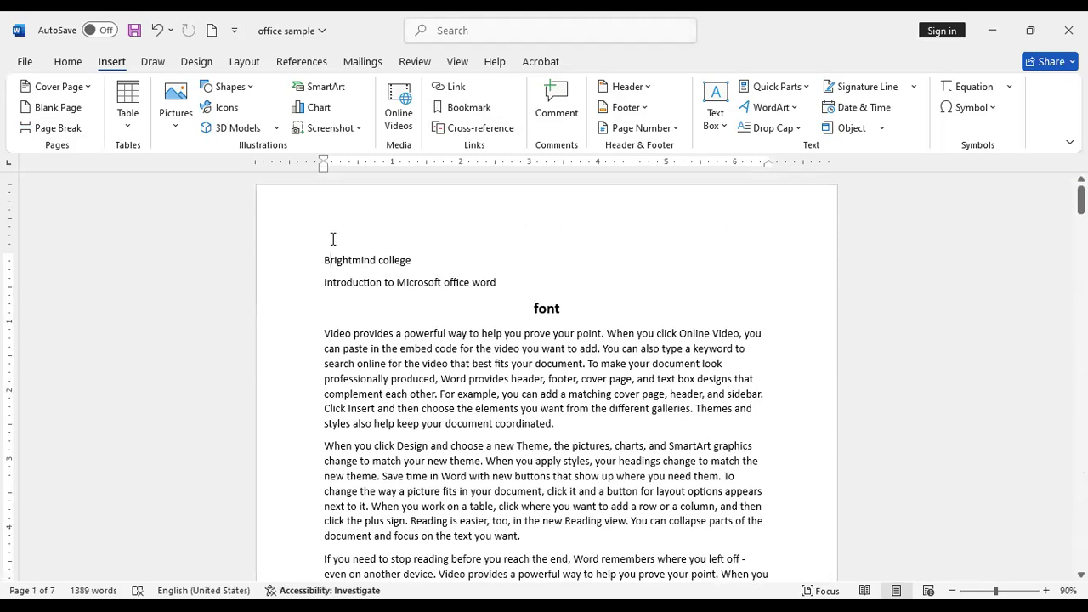
click(75, 108)
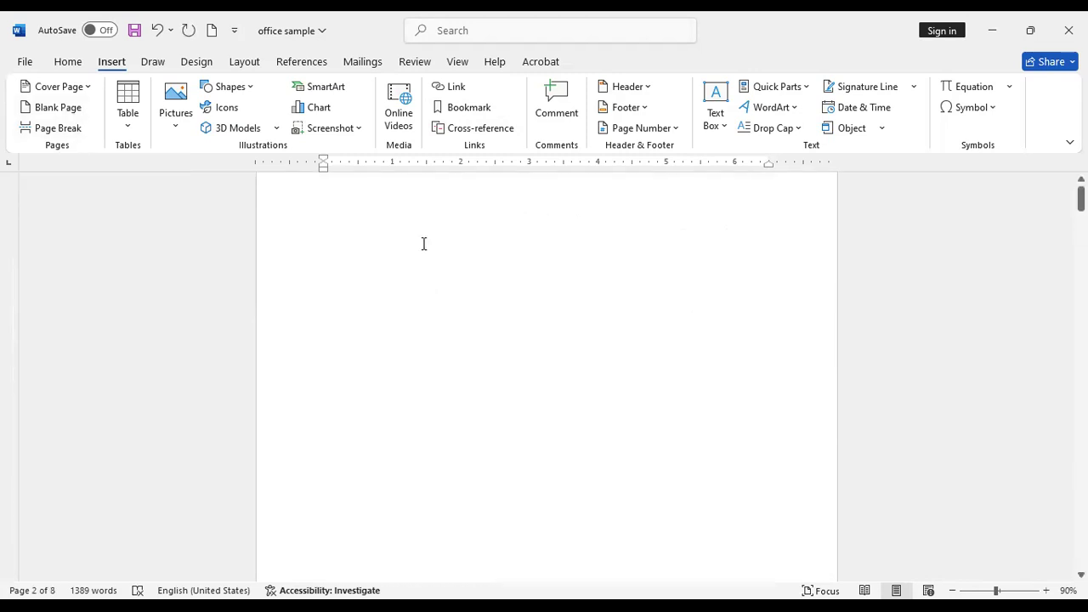
- Insert a table with two columns and three rows on the new first page
click(390, 281)
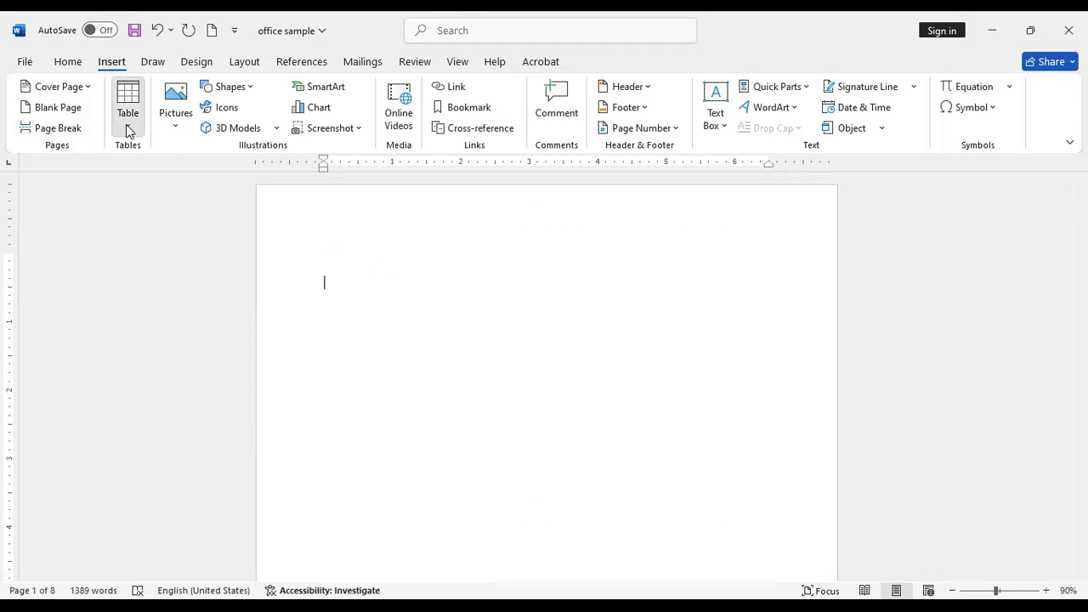
click(126, 127)
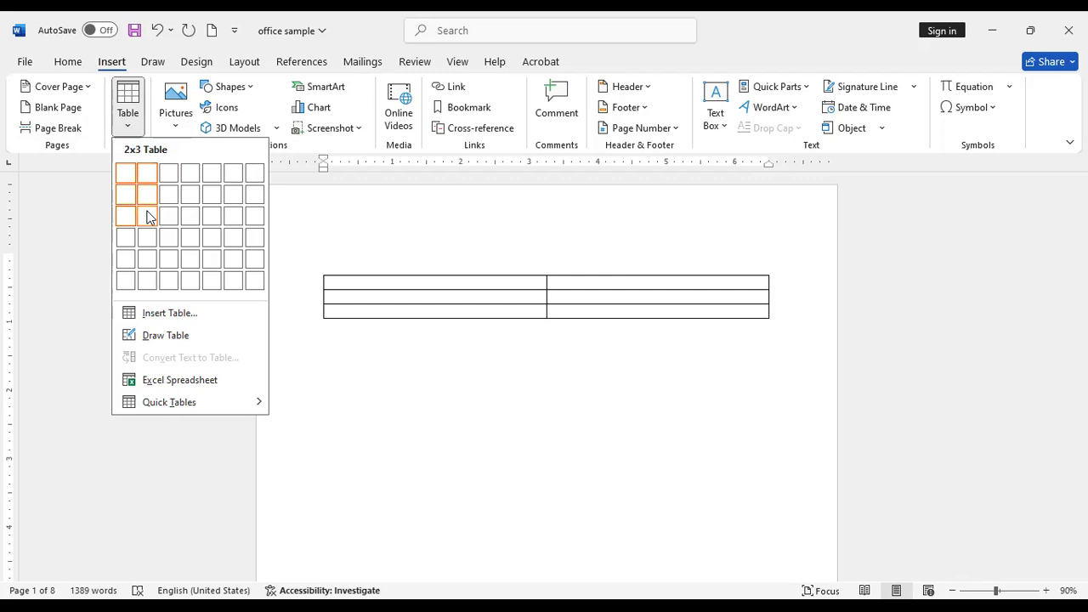
click(148, 217)
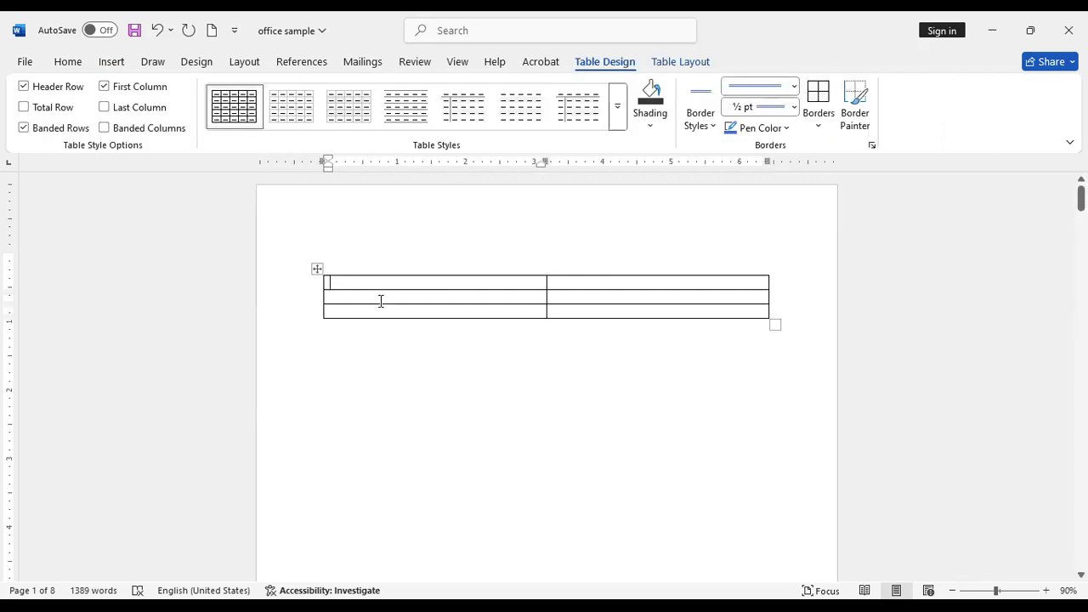
scroll(383, 306, down, 8)
scroll(387, 255, up, 8)
- Look through the available cross-reference types and close the cross-reference settings without inserting anything
click(112, 65)
click(480, 128)
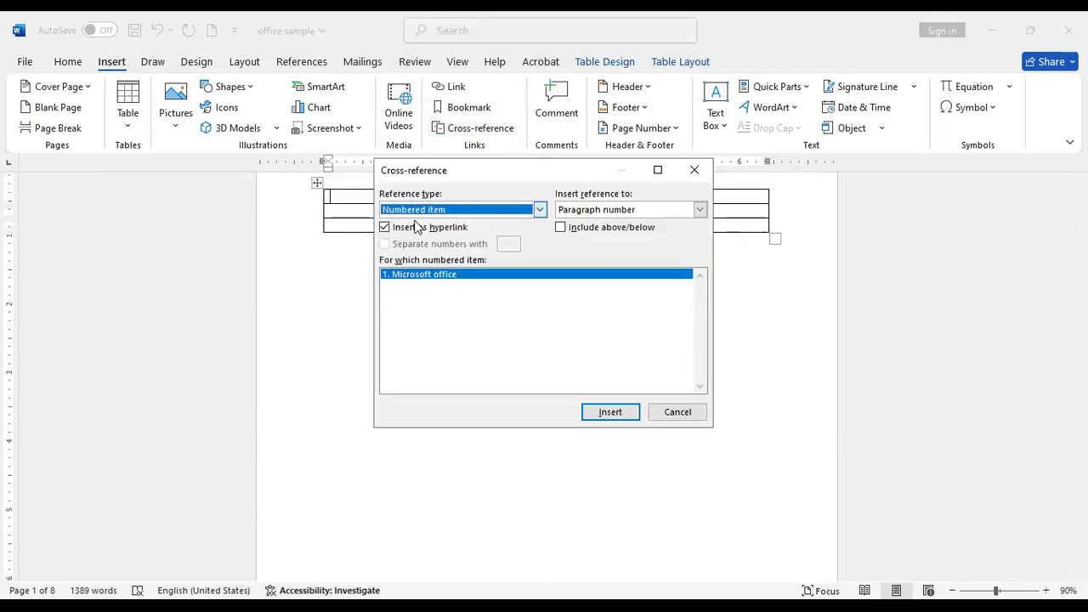
click(539, 210)
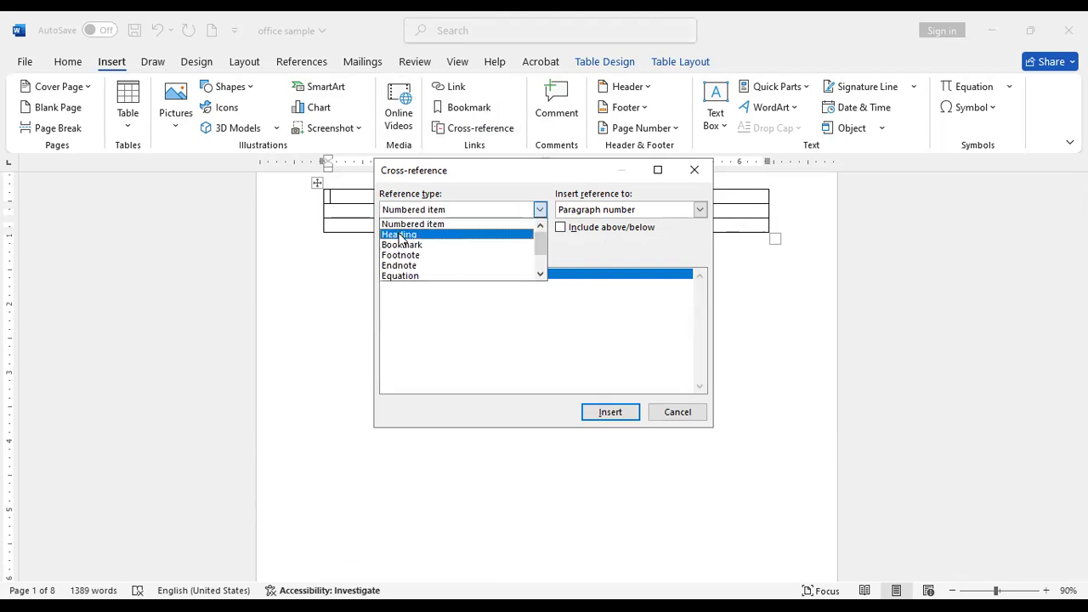
click(341, 292)
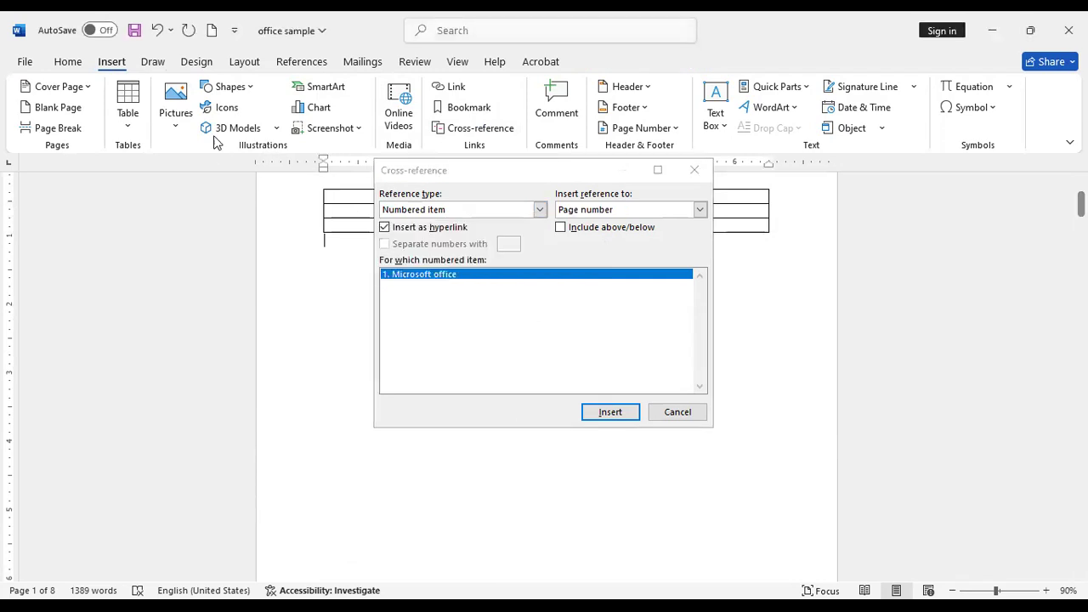
click(696, 169)
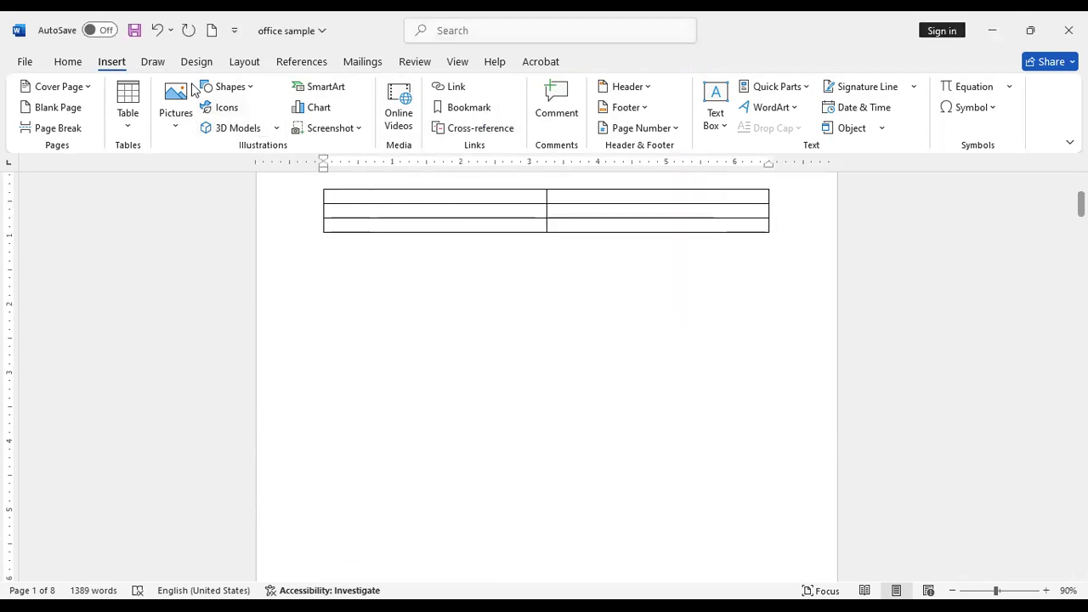
- Undo the table, the blank page and the edits made before them, and check the bookmark list
click(157, 31)
click(157, 32)
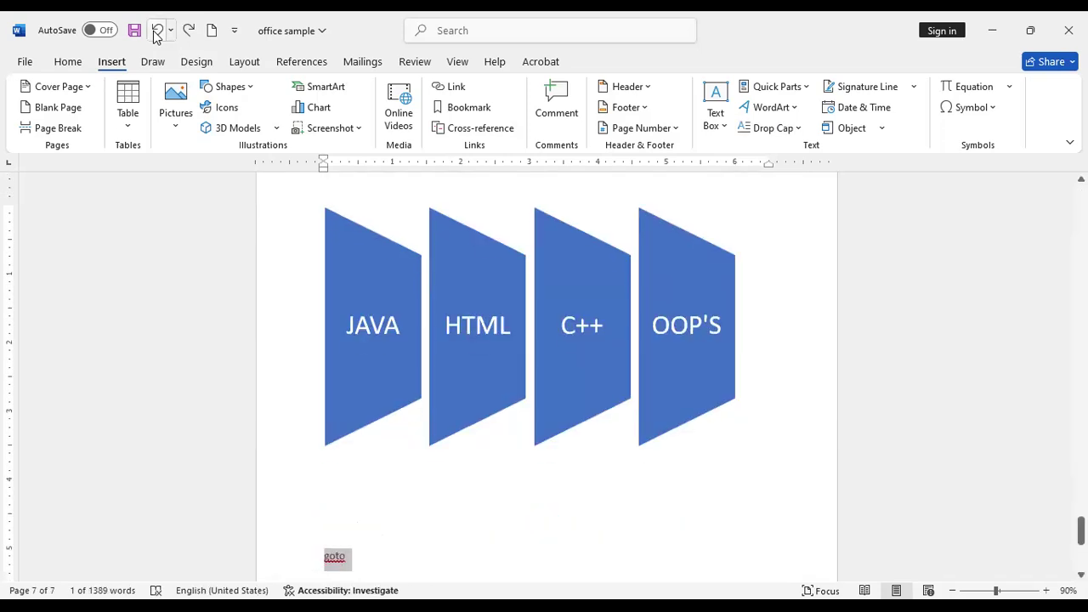
click(157, 34)
click(156, 34)
click(157, 34)
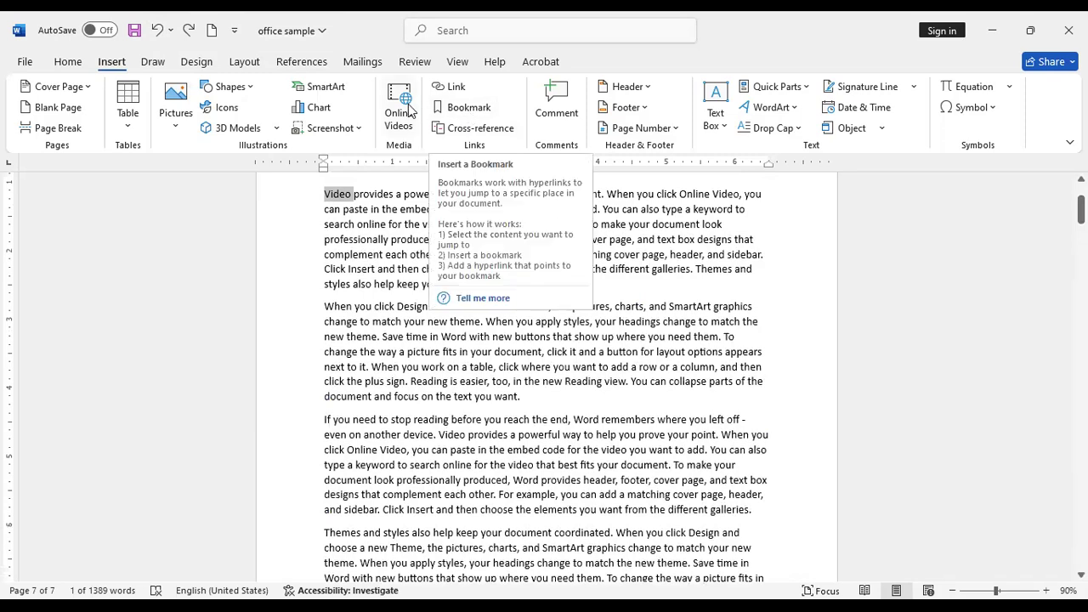
click(460, 107)
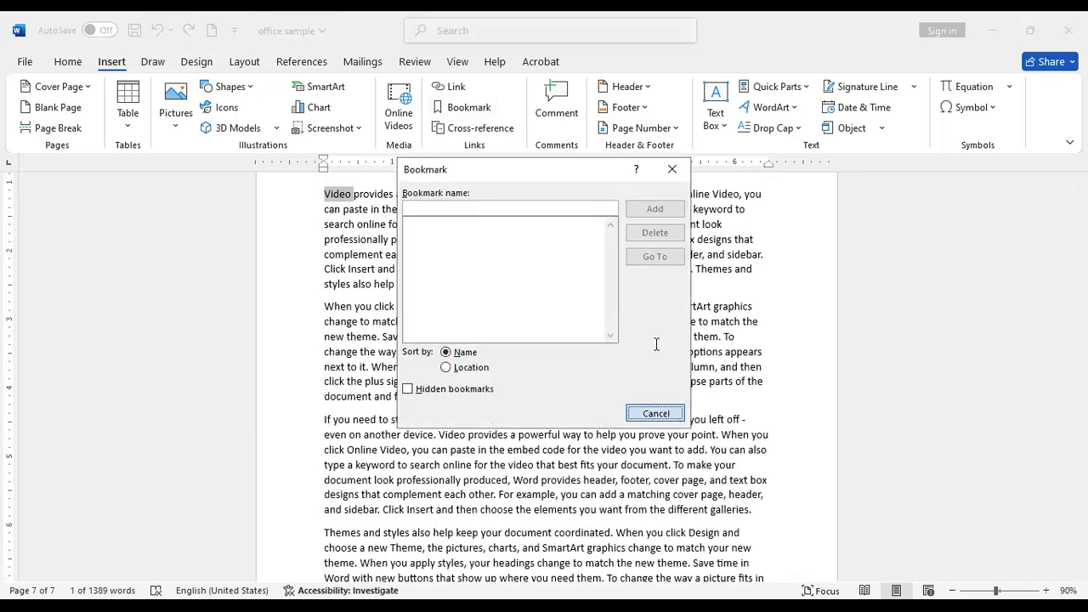
key(Escape)
- Undo the replacement of the word TRANLATE below the trapezoid graphic and check the bookmark list
click(156, 32)
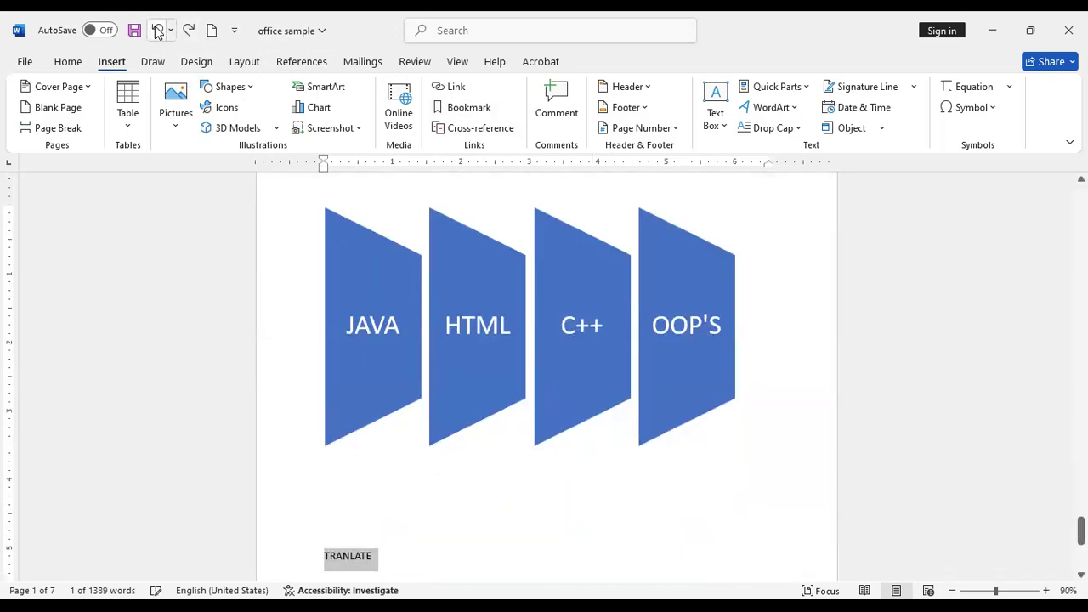
click(467, 107)
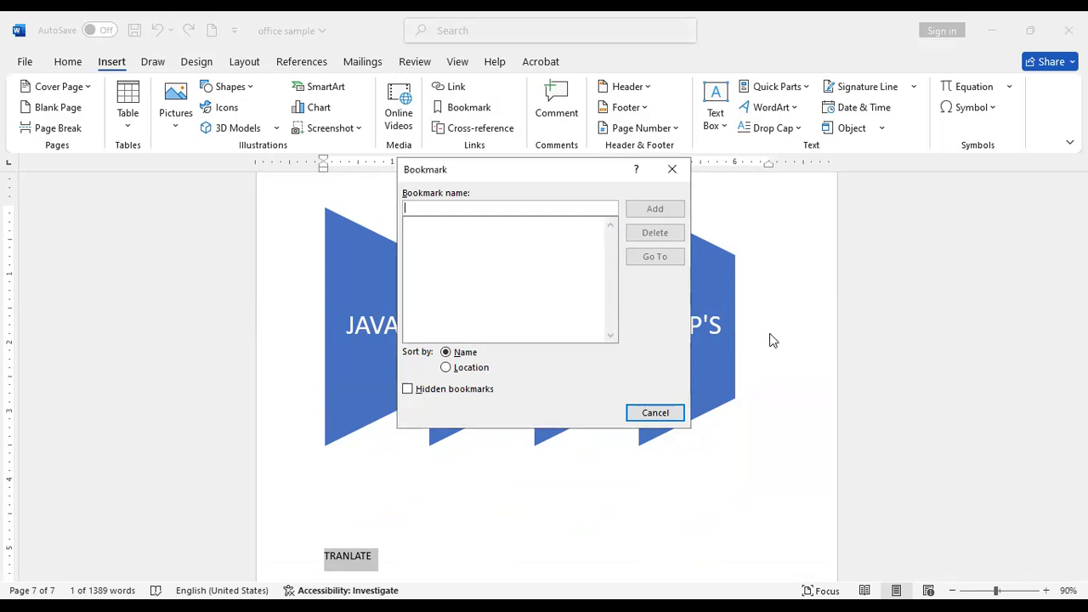
click(680, 412)
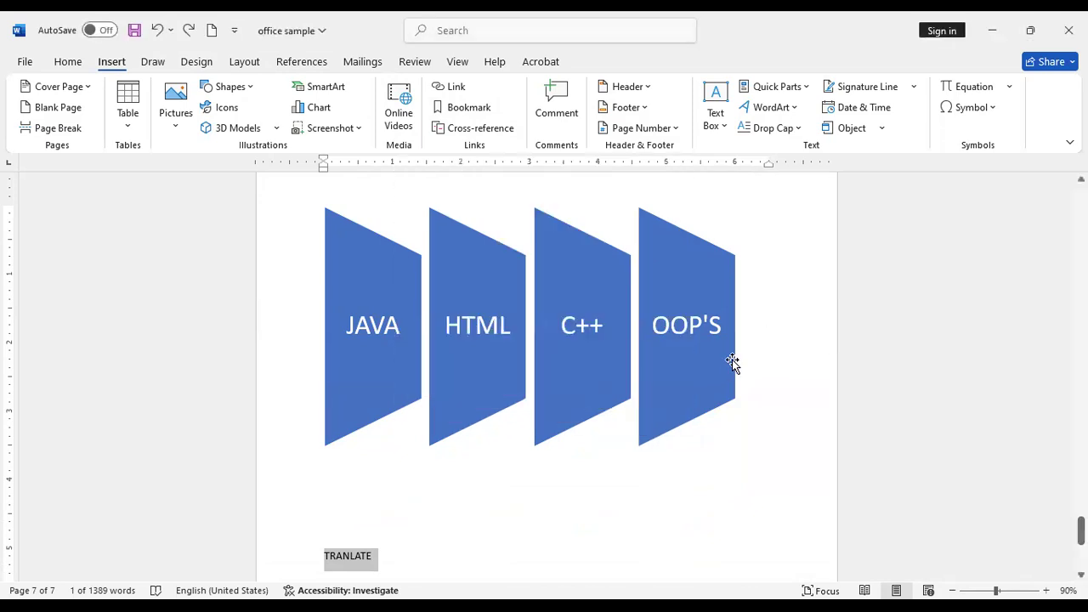
- Add a bookmark named a to the word Video at the start of the first body paragraph on page 1
scroll(732, 359, up, 20)
scroll(602, 255, up, 15)
scroll(580, 146, up, 1)
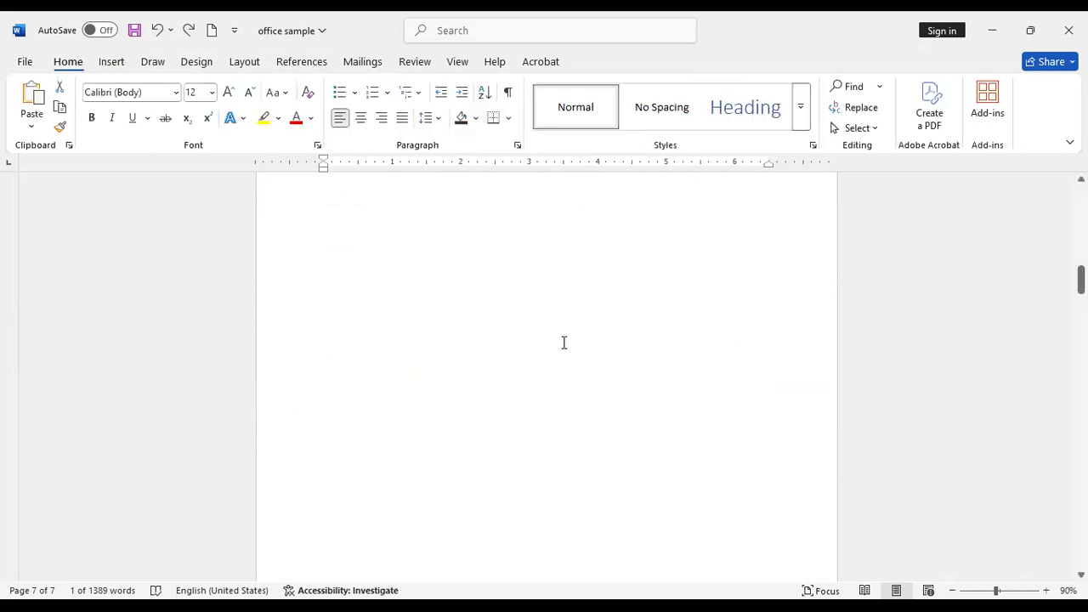
scroll(561, 336, down, 5)
scroll(536, 306, up, 15)
scroll(529, 278, up, 3)
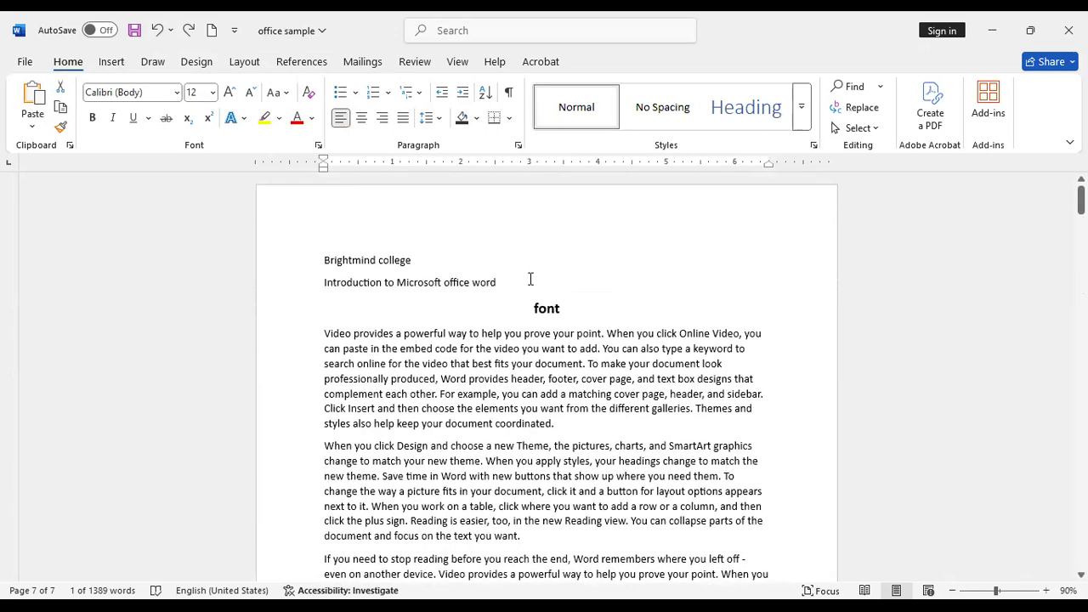
double_click(348, 333)
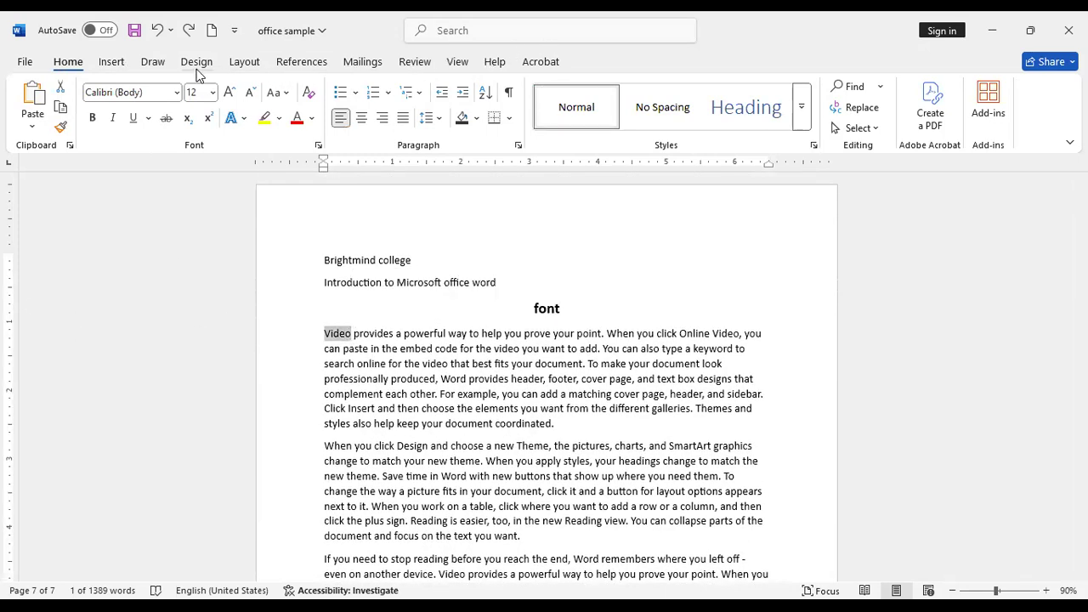
click(111, 64)
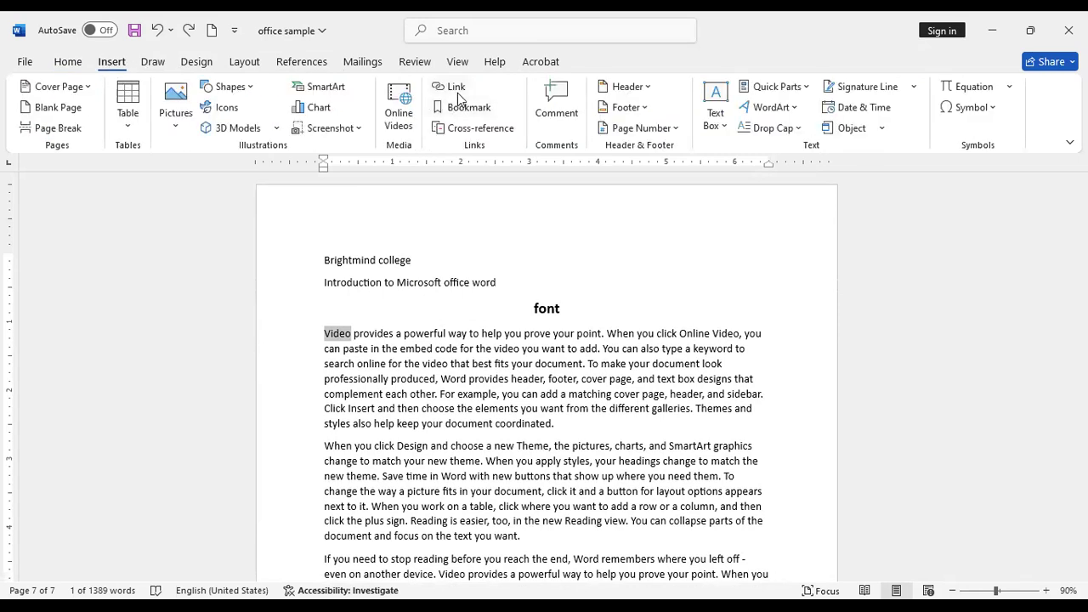
click(470, 108)
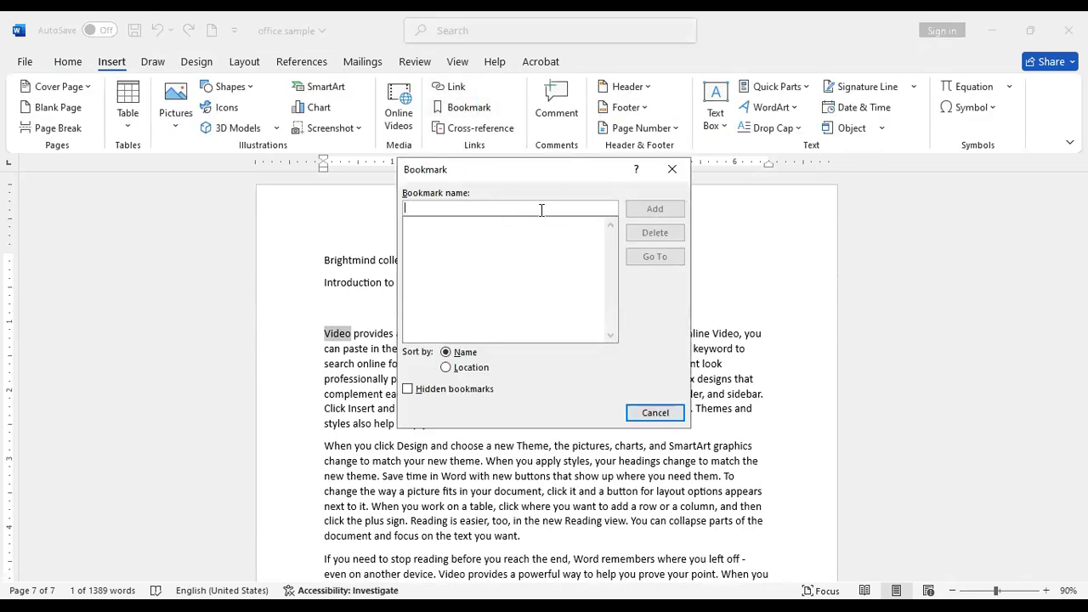
text(vi)
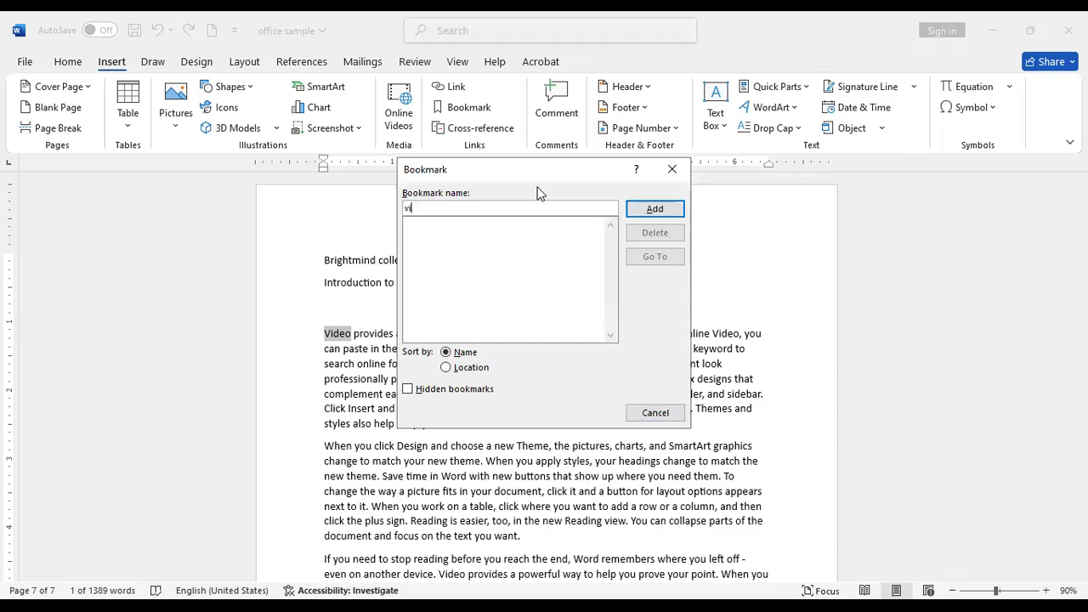
key(BackSpace)
key(BackSpace)
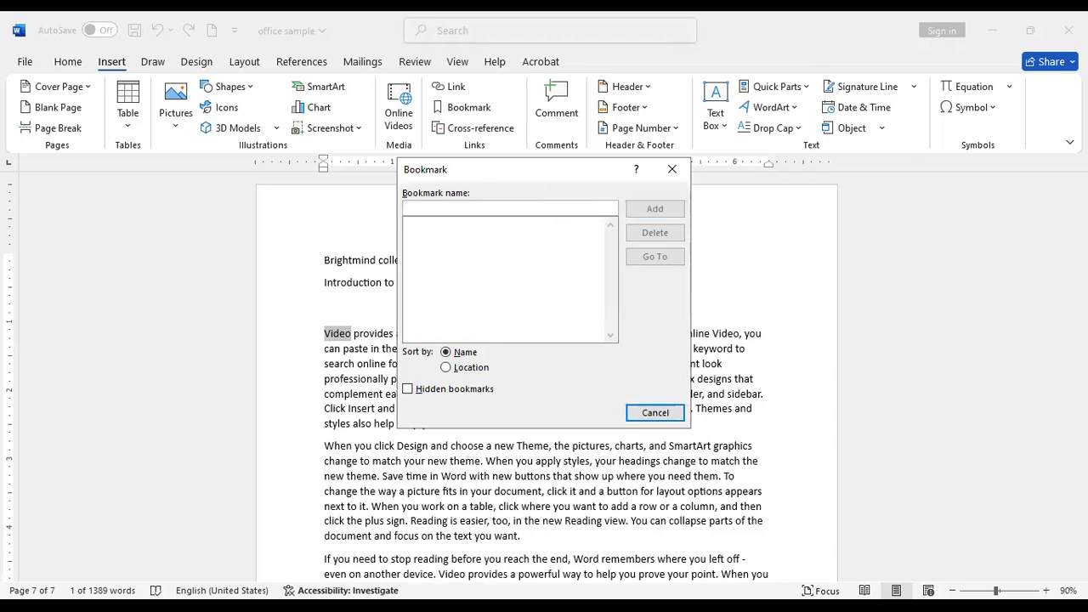
text(a)
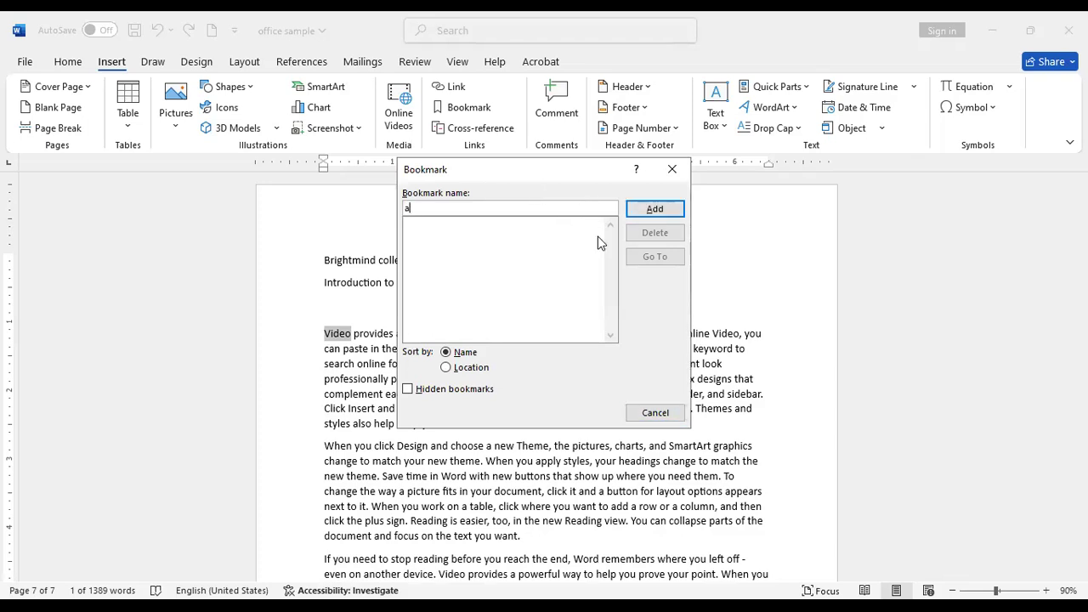
click(661, 213)
- Add a bookmark named b to the word complement in the first line of page 2
scroll(498, 361, down, 15)
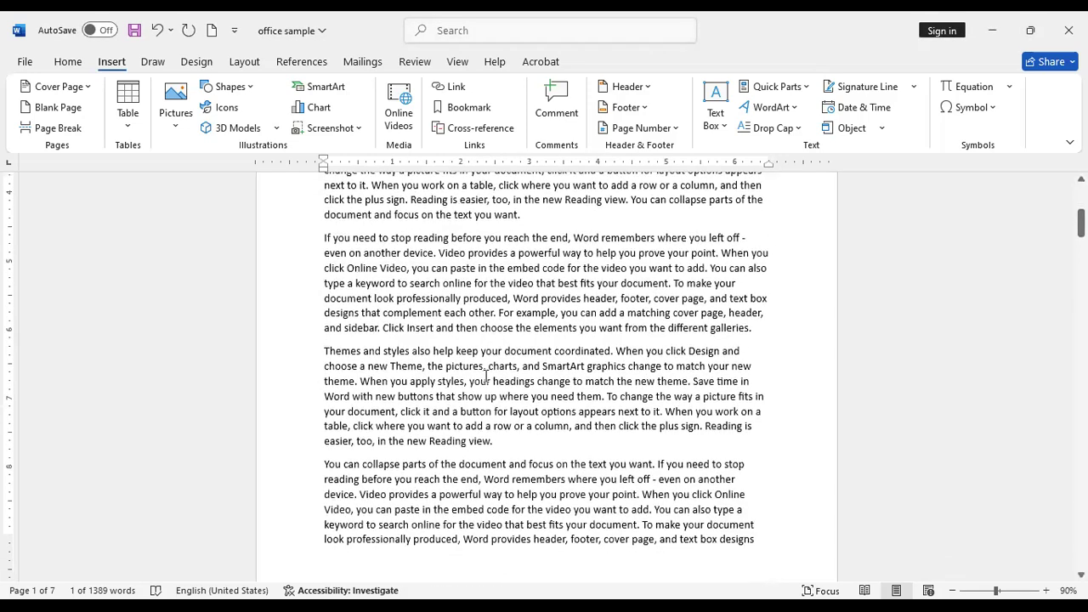
scroll(226, 223, down, 3)
scroll(393, 256, up, 3)
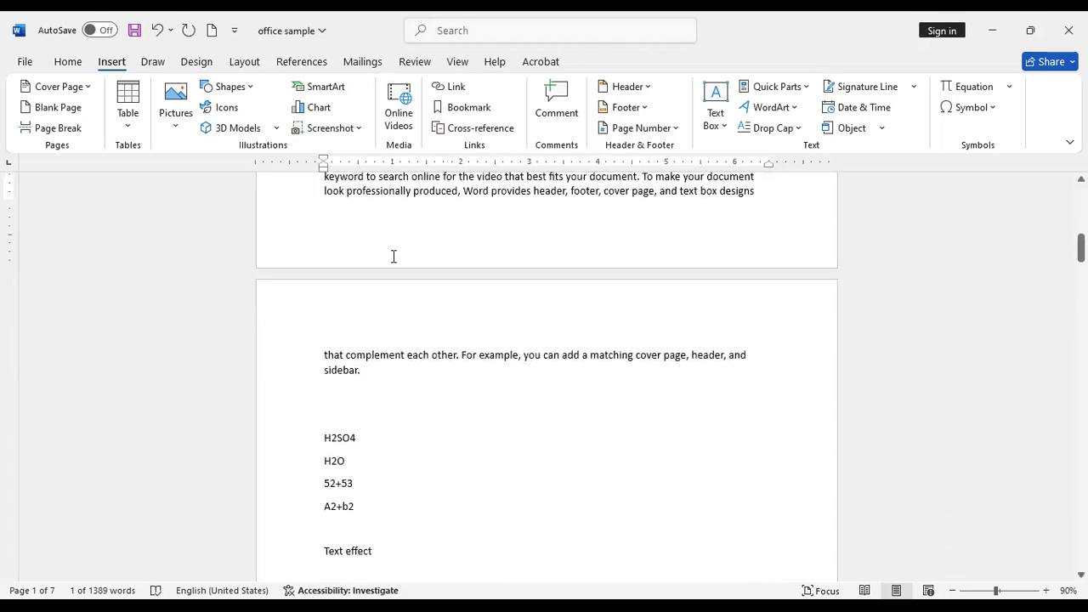
drag(346, 355, 408, 357)
click(489, 107)
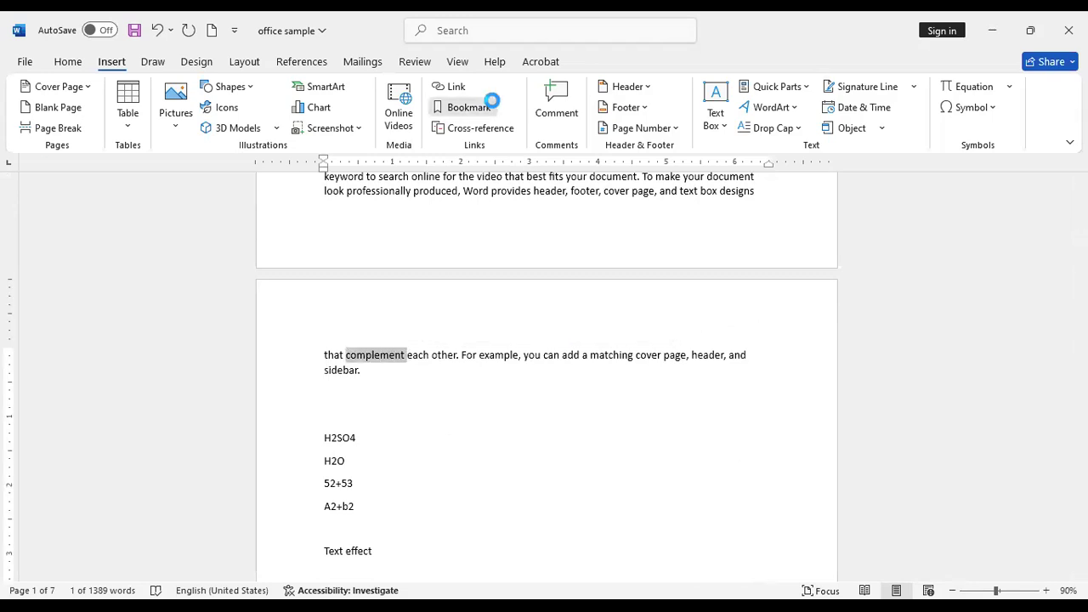
key(BackSpace)
text(b)
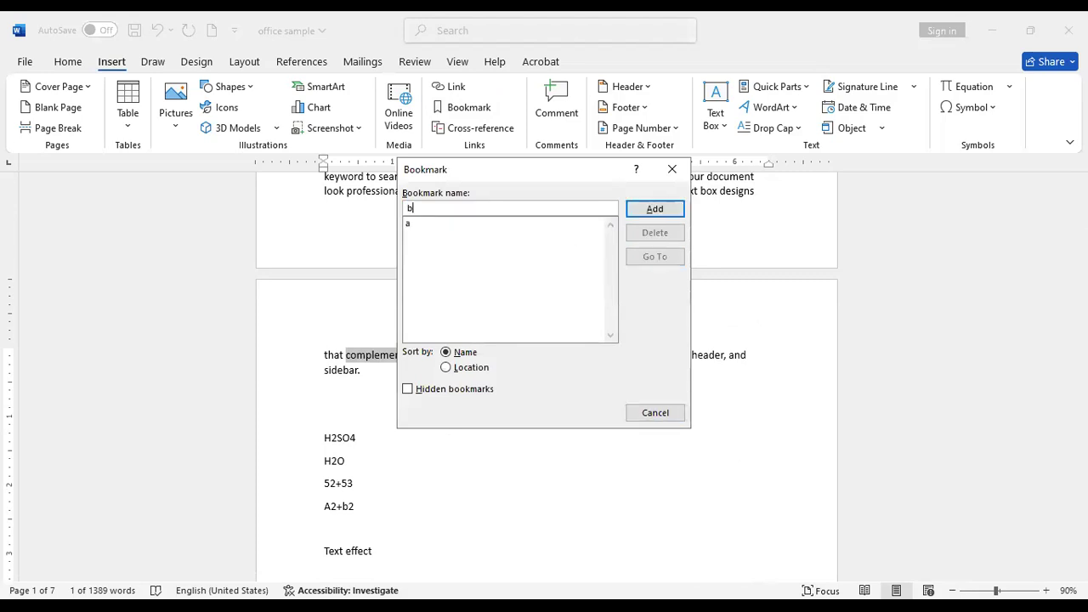
click(656, 210)
- Add a bookmark named c to the word TRANLATE on the last page
scroll(471, 340, down, 10)
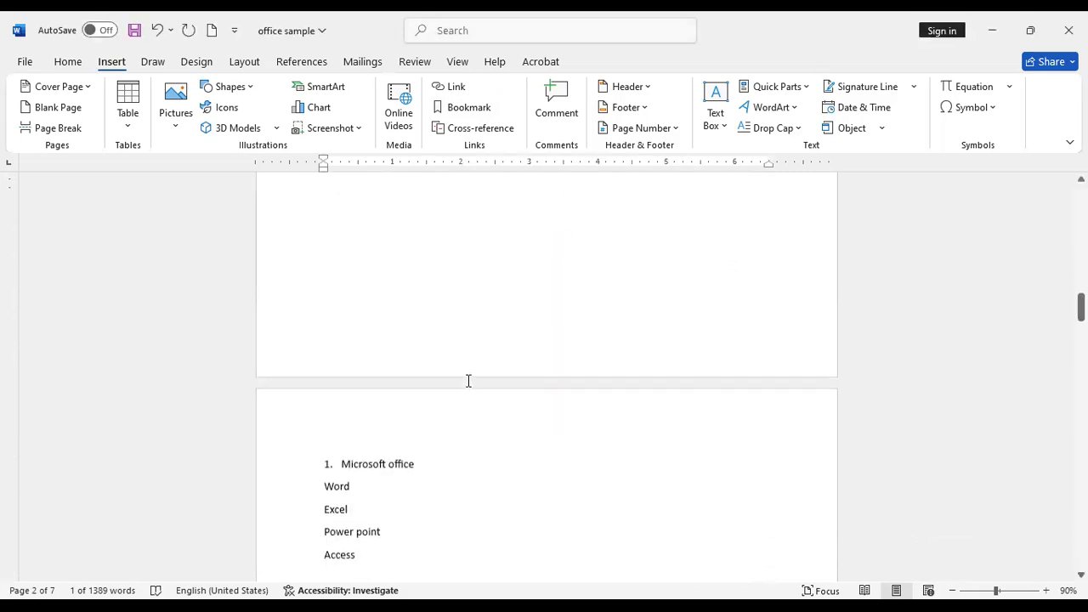
scroll(473, 400, down, 15)
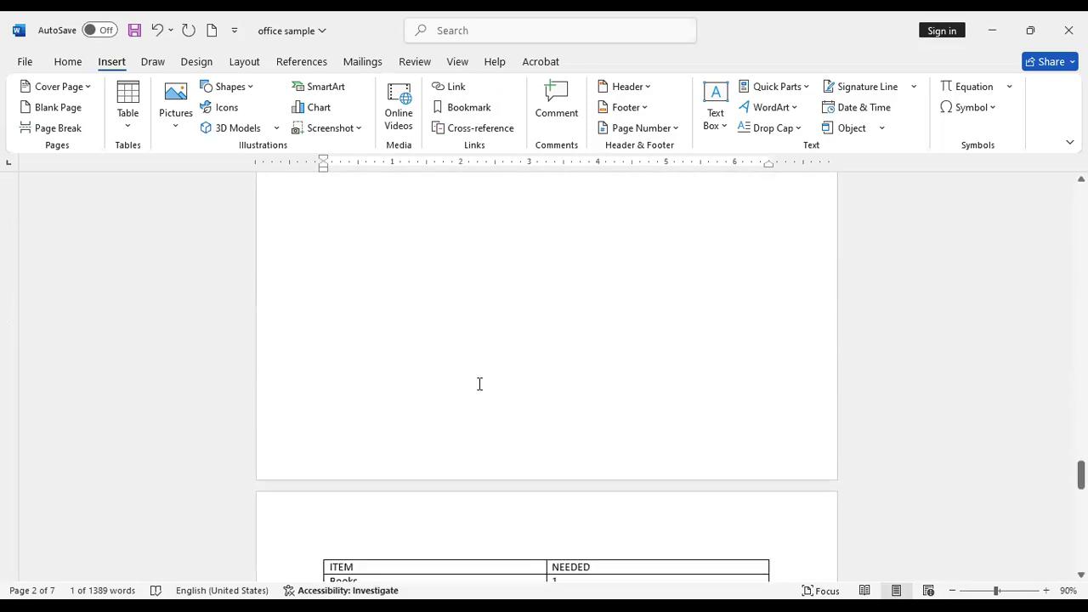
scroll(466, 341, down, 8)
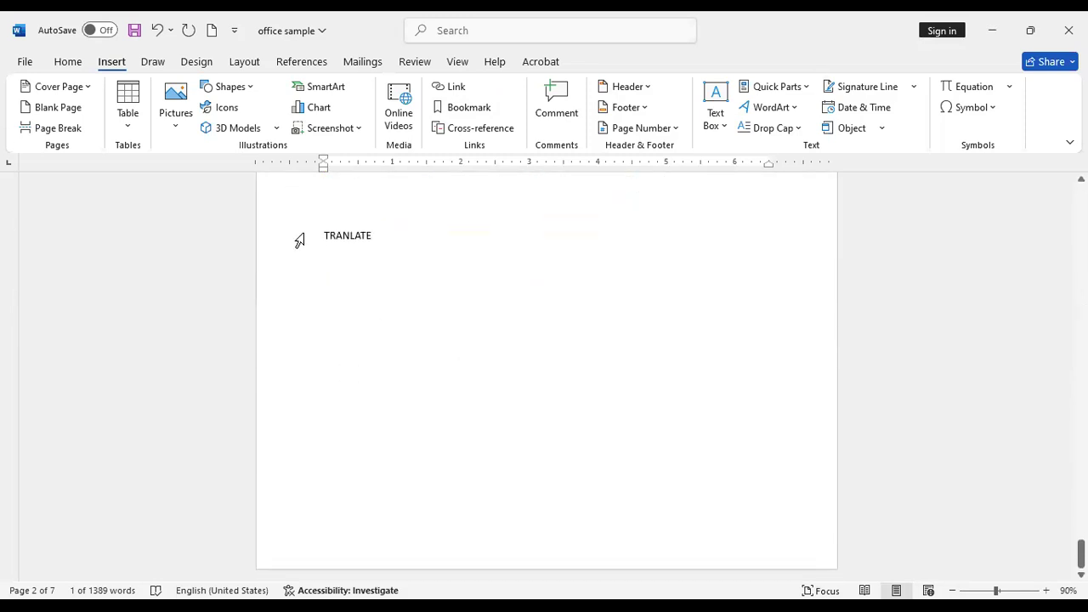
drag(326, 235, 395, 253)
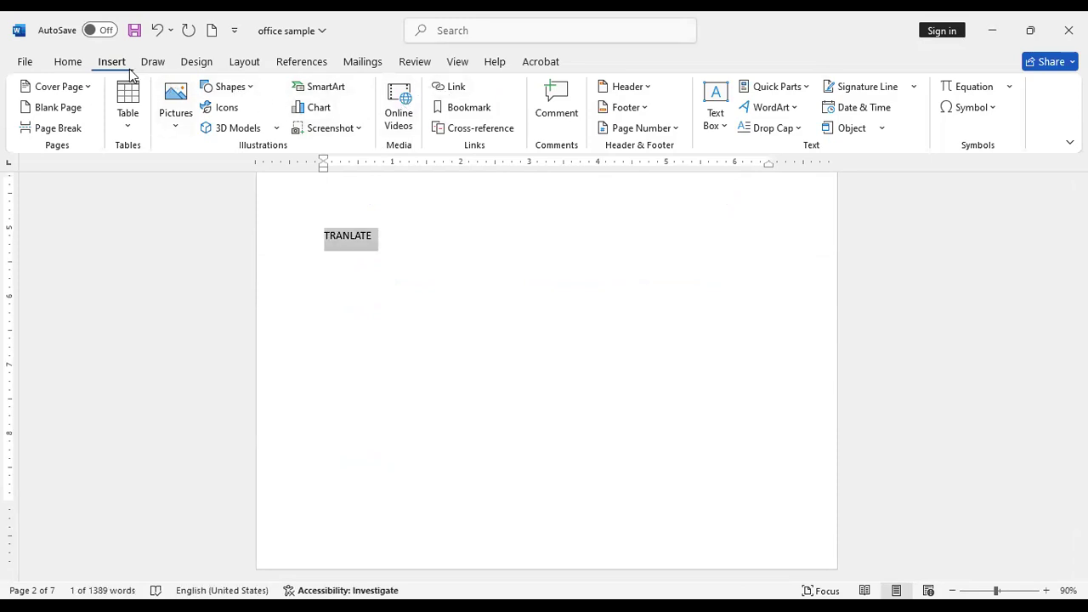
click(485, 111)
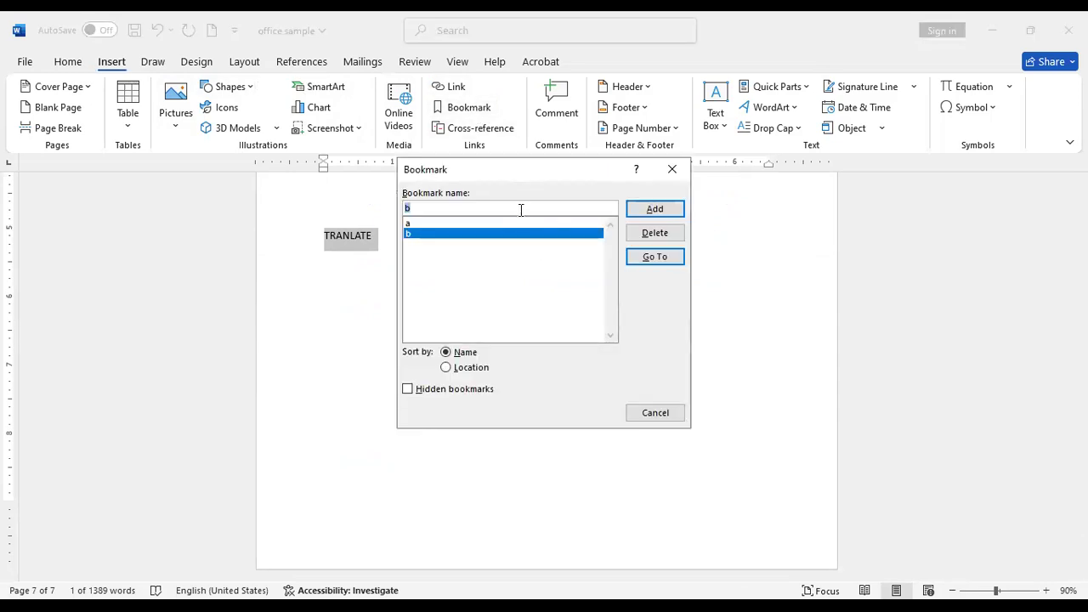
key(BackSpace)
text(c)
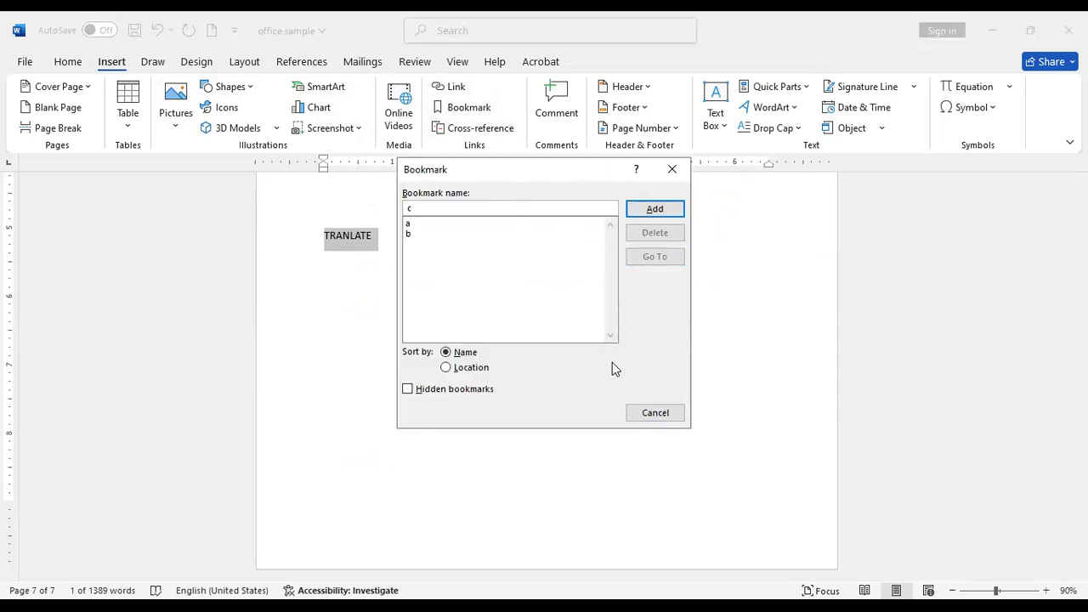
click(669, 210)
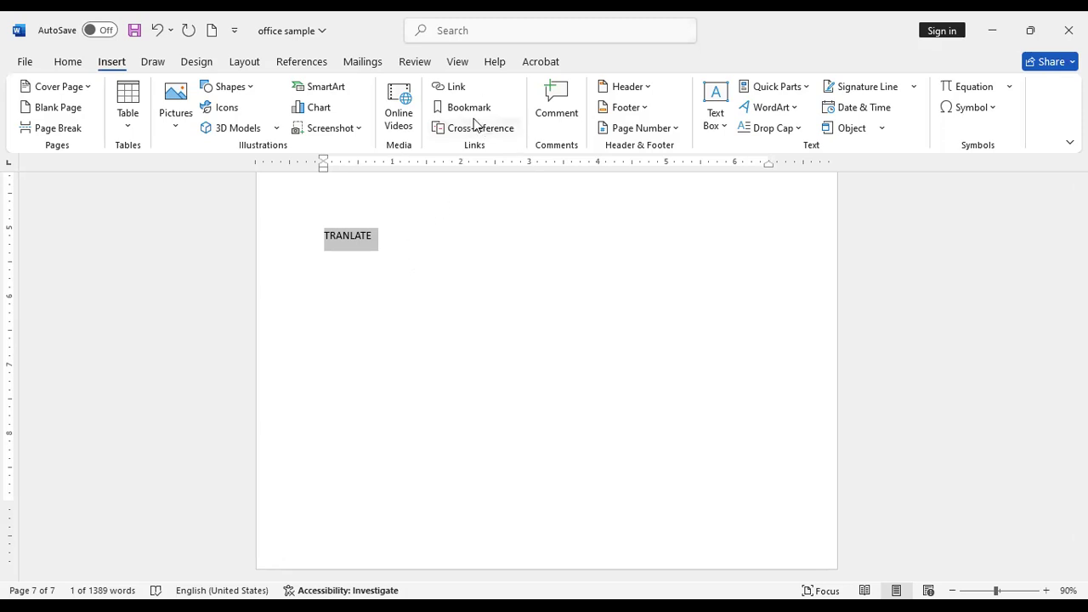
- Insert a blank page before the Brightmind college heading and place the cursor on the new page
scroll(505, 298, up, 15)
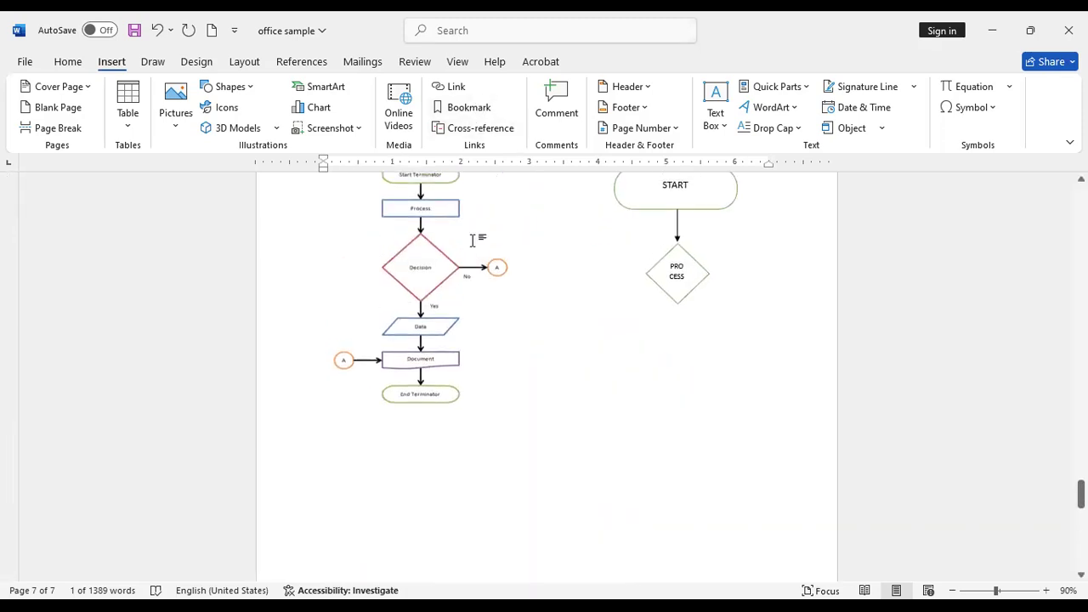
scroll(473, 240, up, 15)
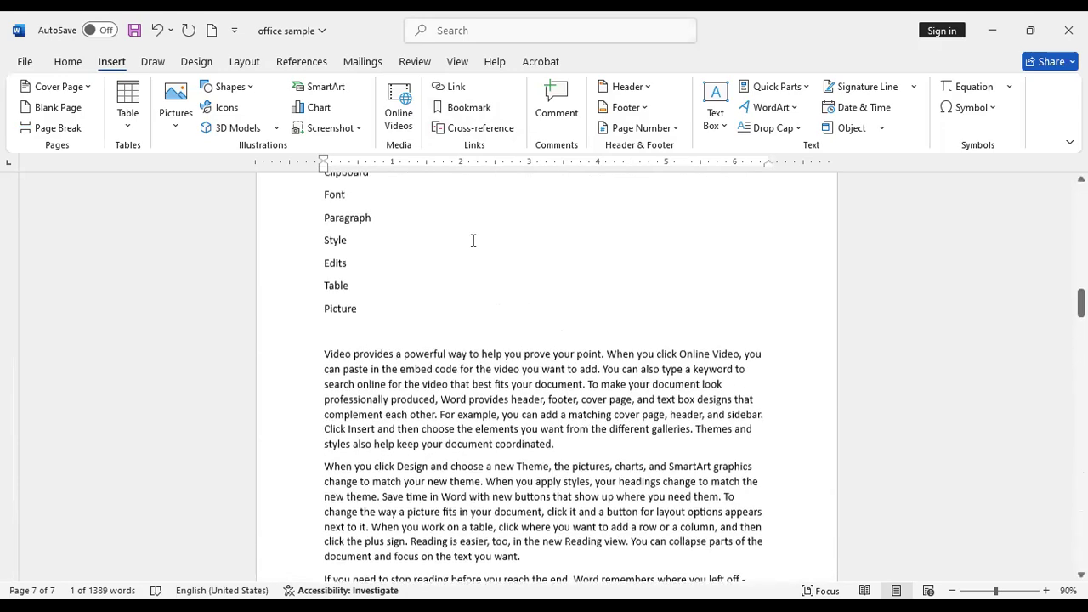
scroll(473, 240, up, 15)
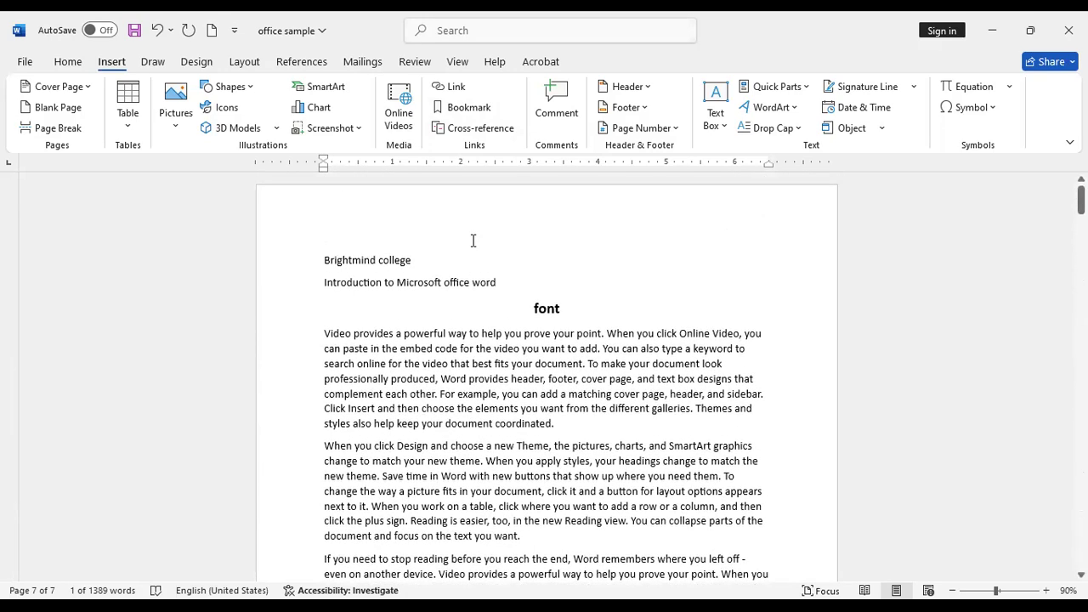
click(334, 229)
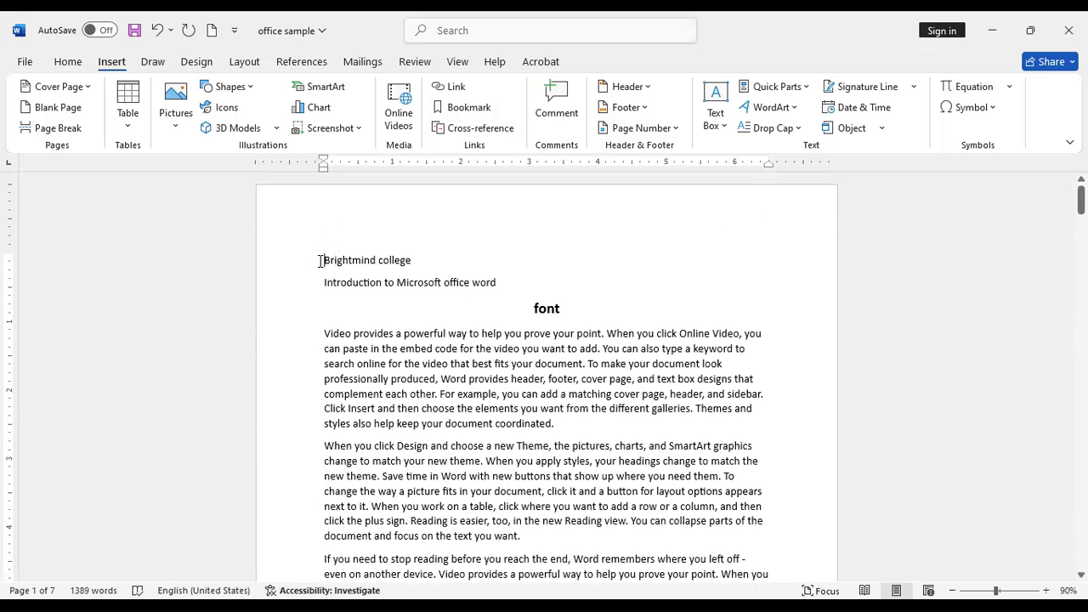
click(47, 111)
scroll(399, 284, up, 5)
click(352, 260)
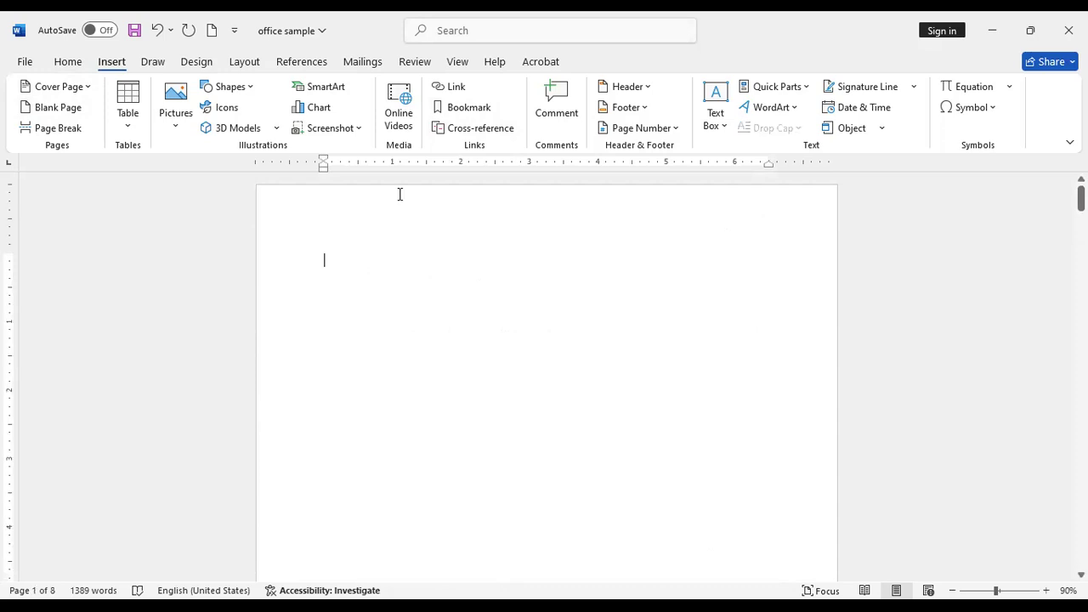
- Insert three hyperlinked cross-references to the text of bookmark a on the blank first page and close the cross-reference settings
click(500, 127)
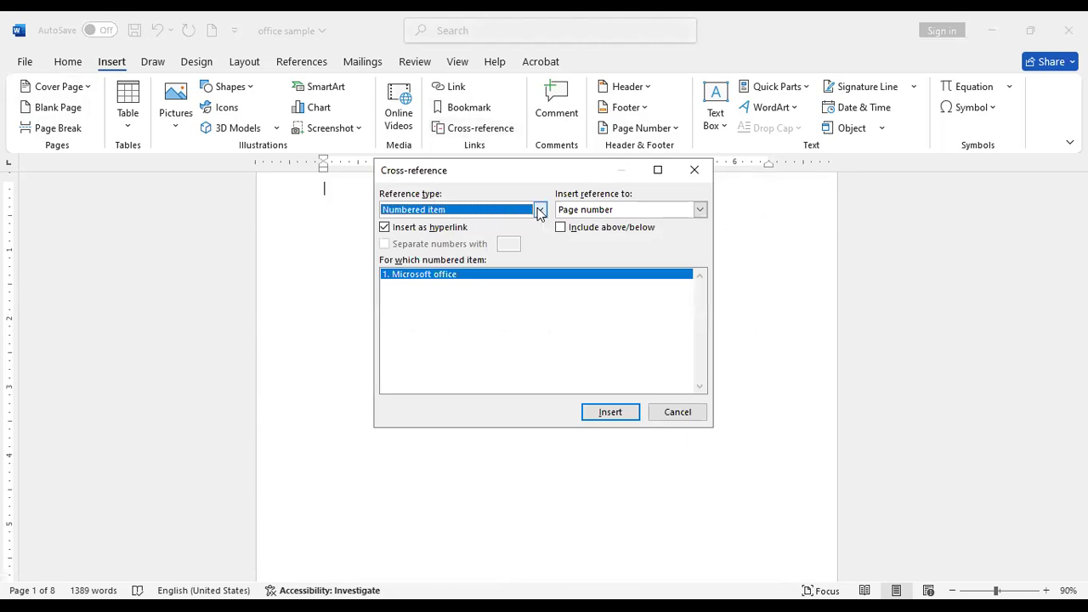
click(539, 210)
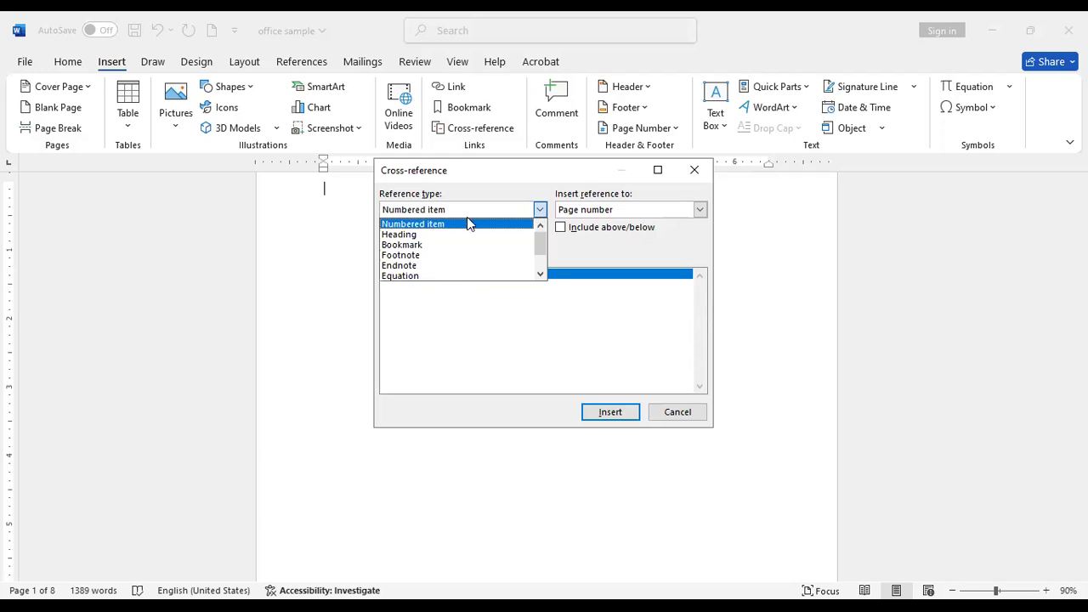
click(427, 246)
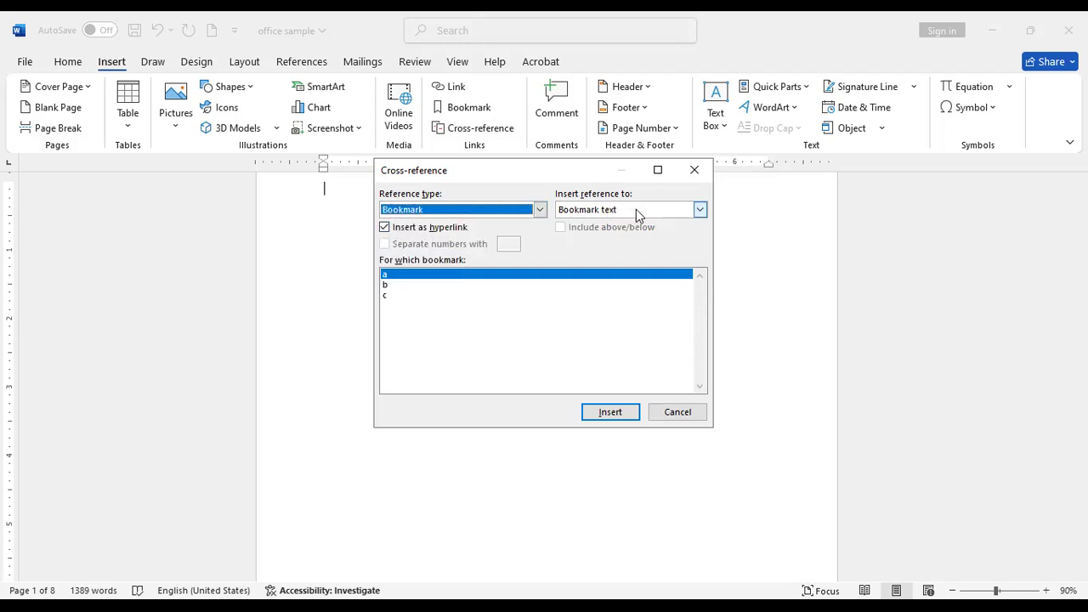
click(700, 210)
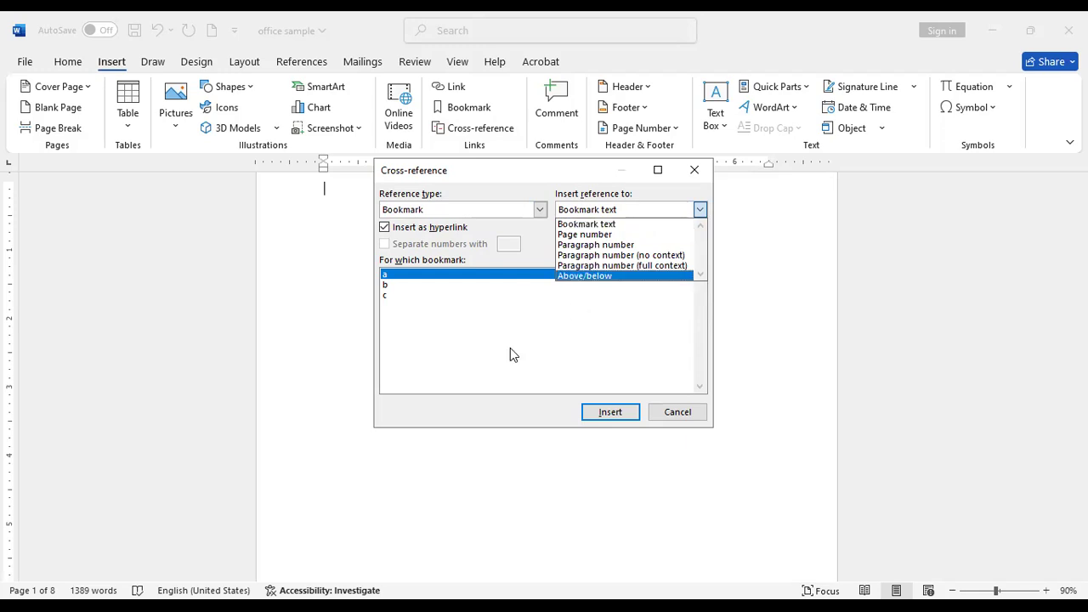
click(433, 317)
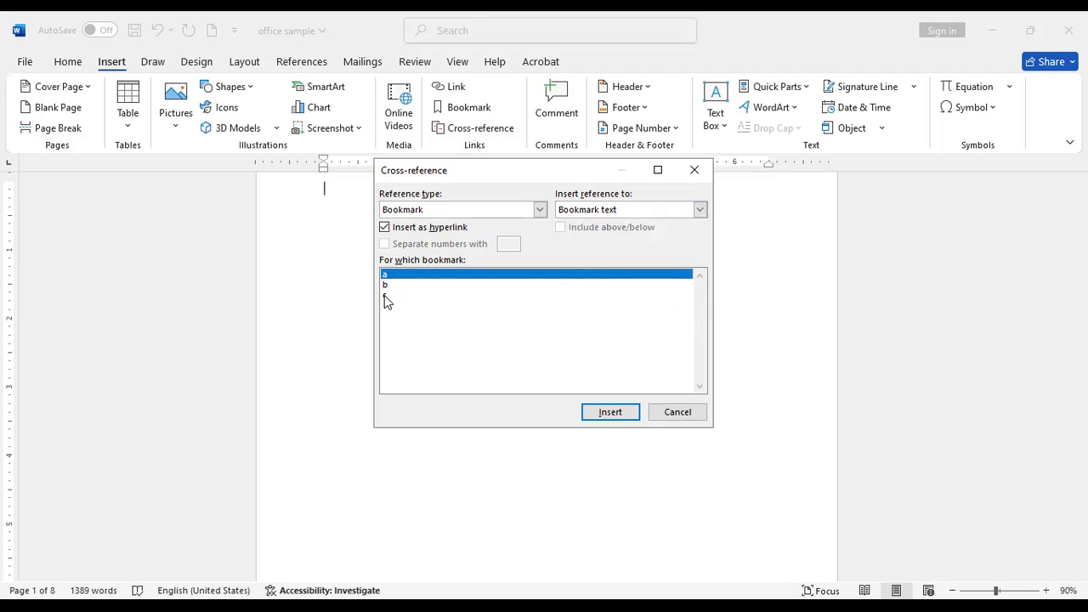
click(610, 413)
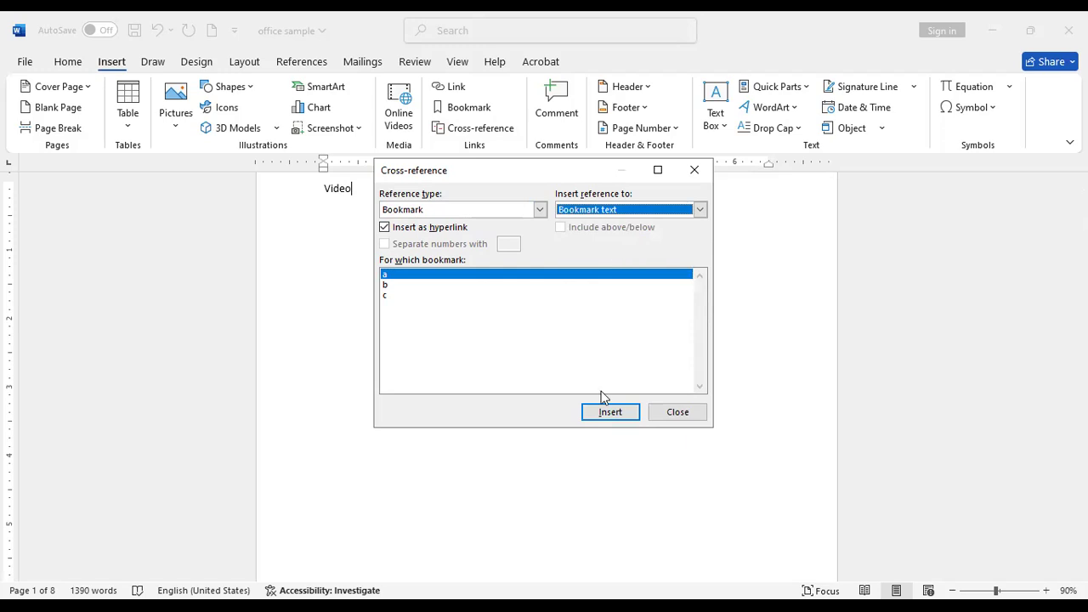
click(610, 412)
click(618, 413)
click(535, 213)
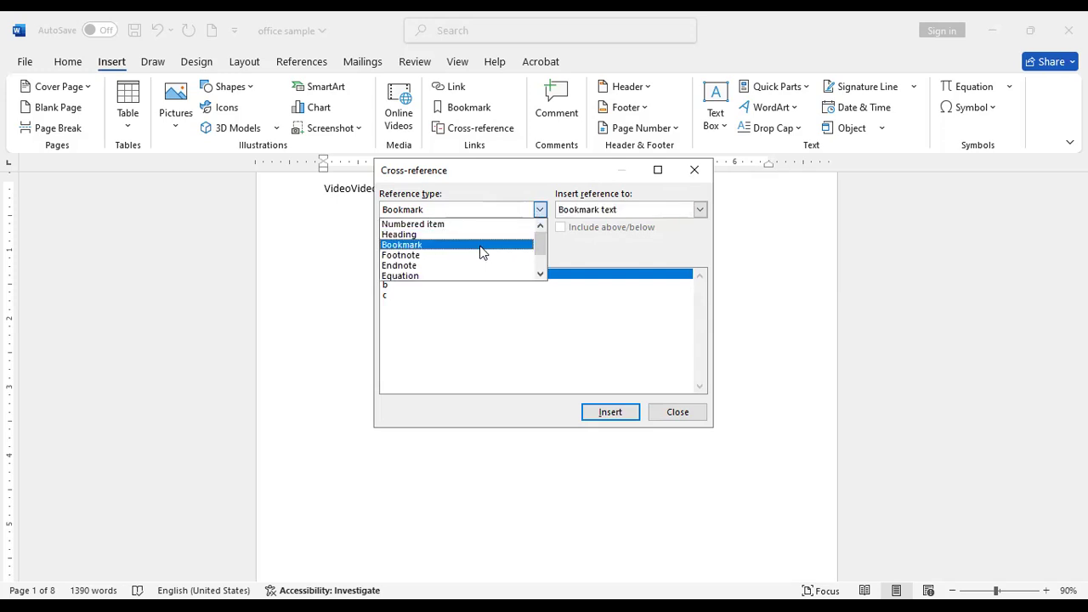
click(482, 246)
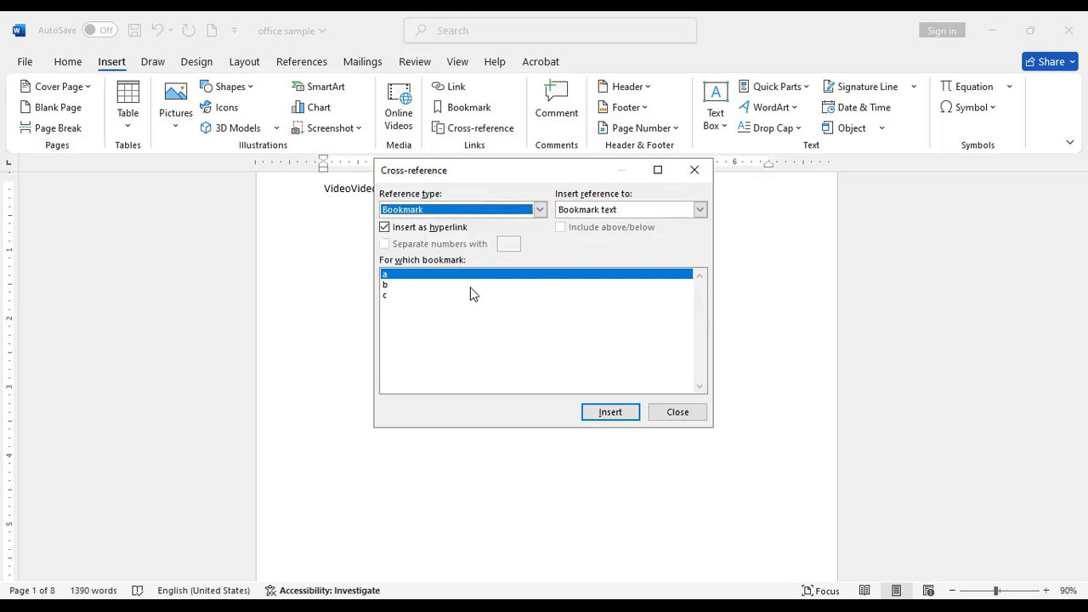
click(690, 414)
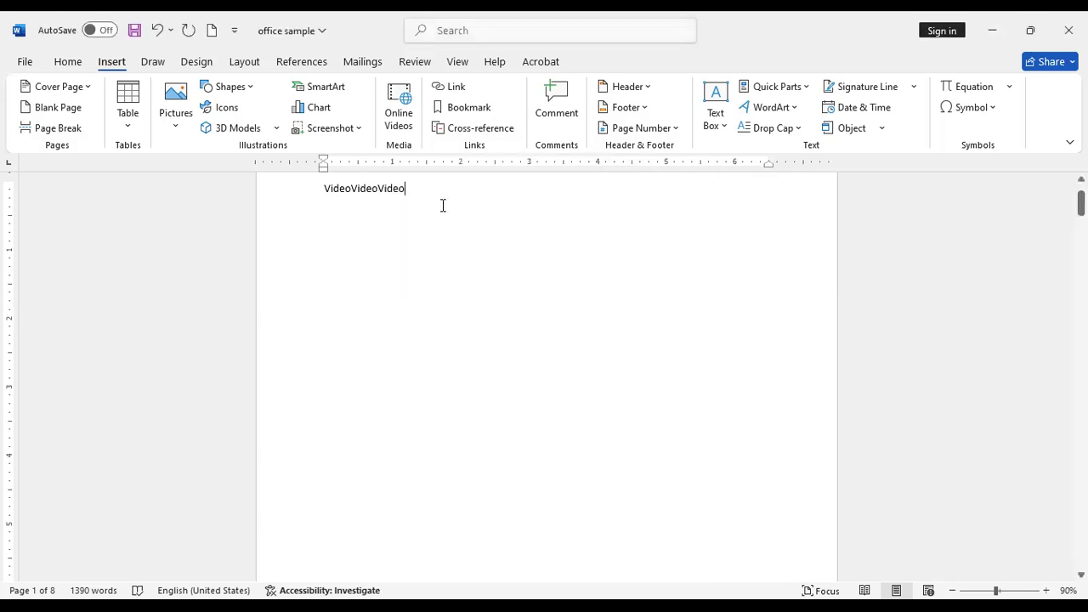
- Delete all the inserted Video cross-references from the first page
key(BackSpace)
key(BackSpace)
key(BackSpace)
key(BackSpace)
key(BackSpace)
key(BackSpace)
- Insert a hyperlinked cross-reference to the page number of bookmark a on the blank first page and close the cross-reference settings
click(490, 134)
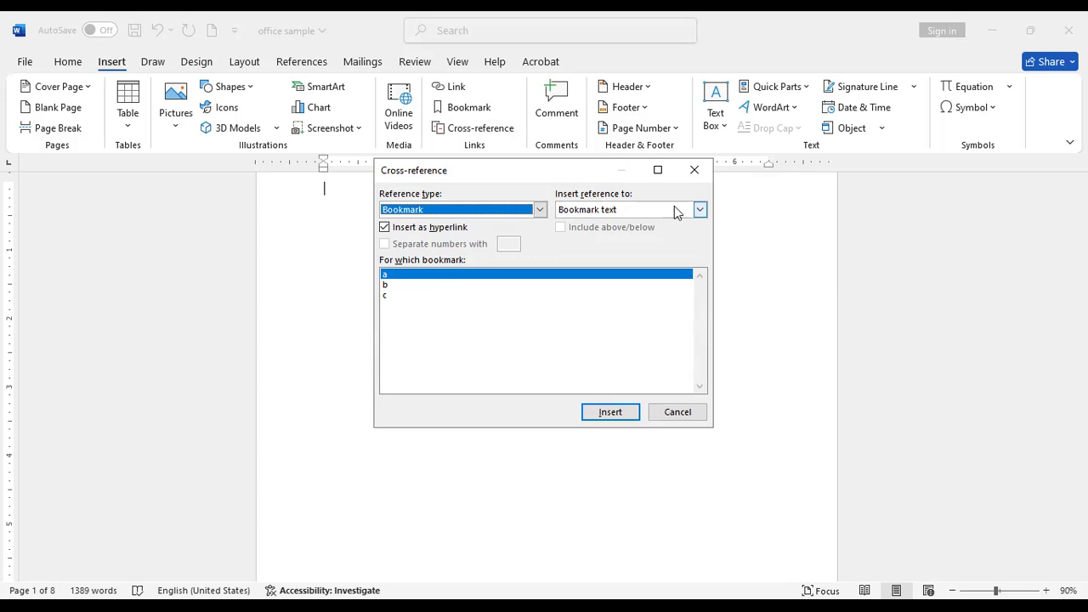
click(701, 210)
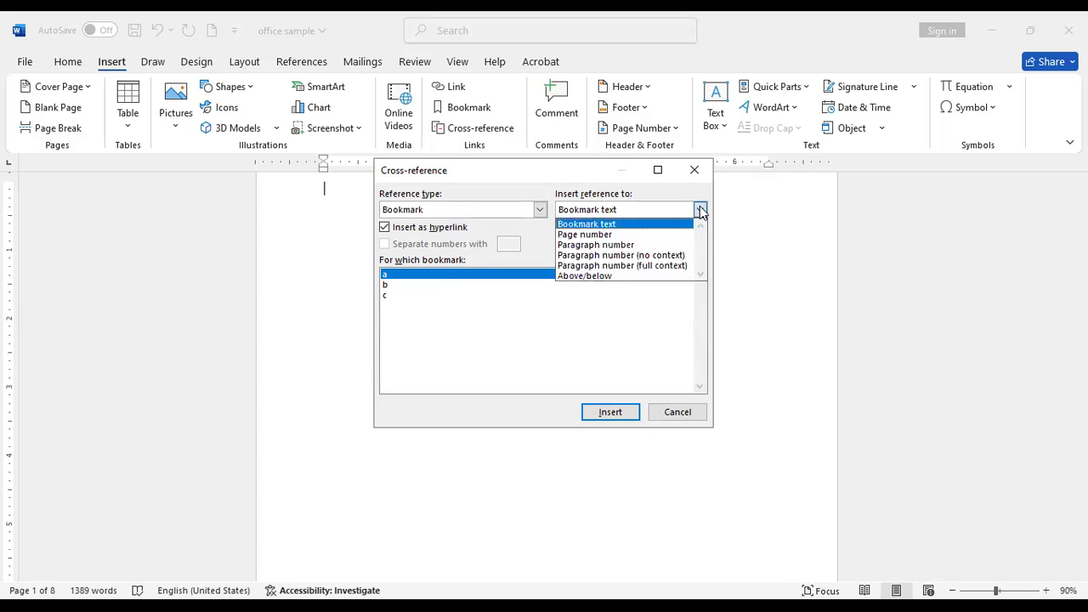
click(593, 236)
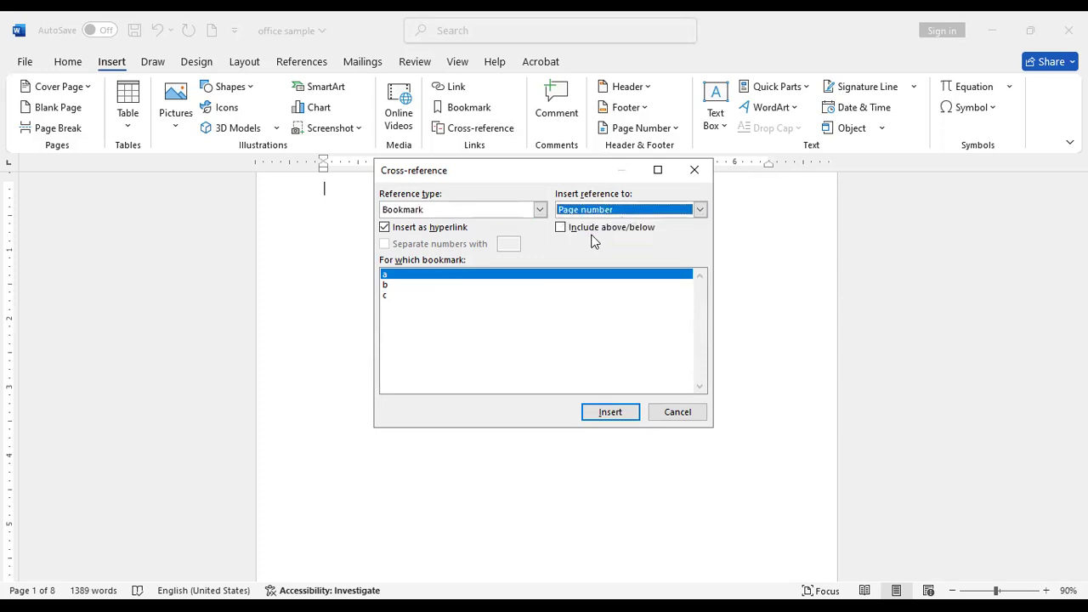
click(629, 414)
click(680, 422)
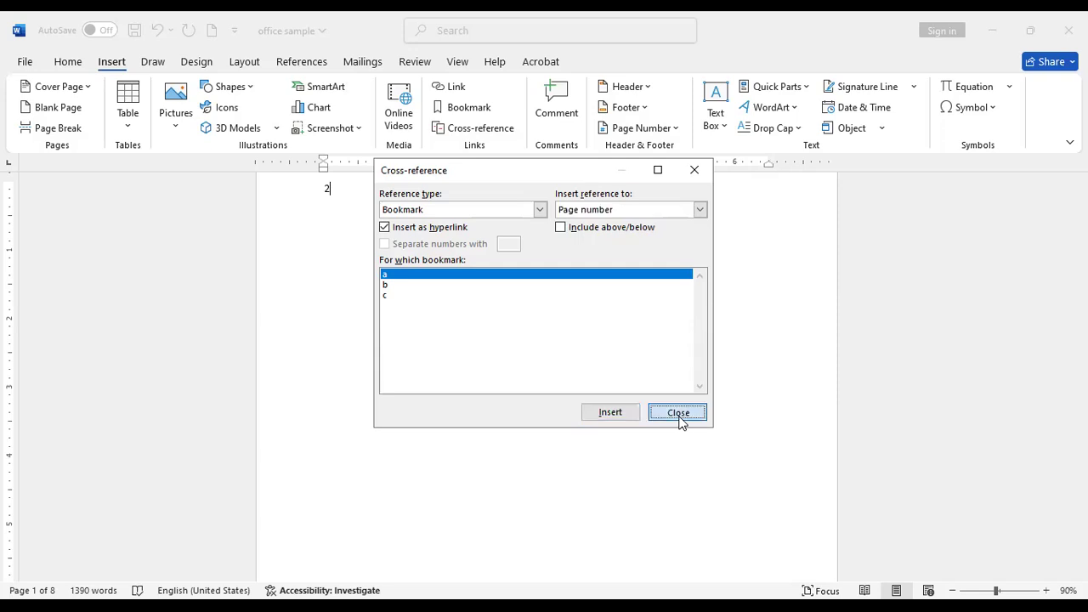
- Delete the page number cross-reference from the first page
scroll(416, 231, up, 2)
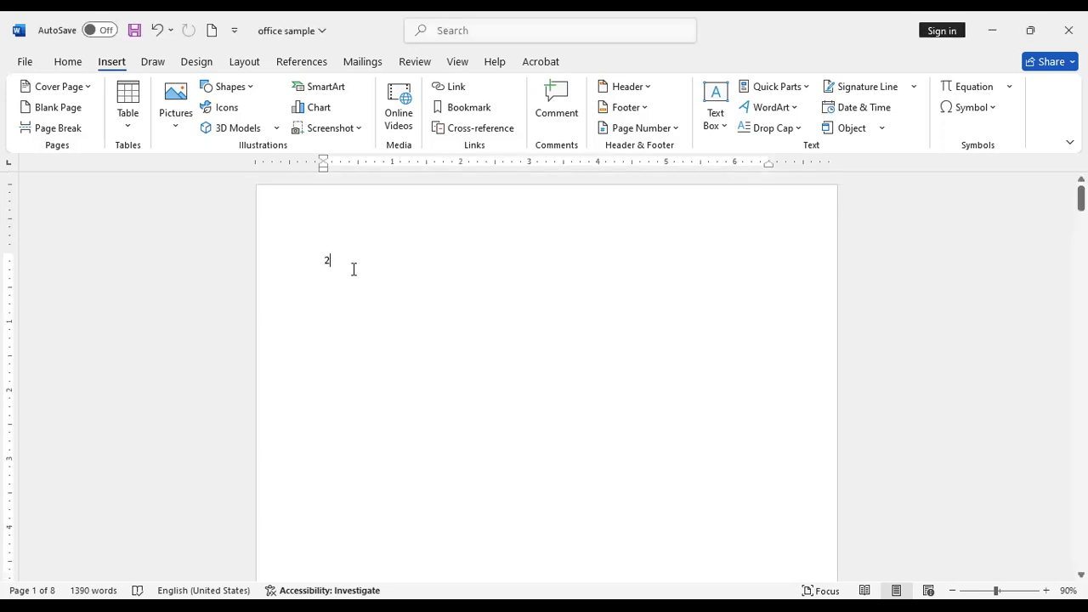
double_click(328, 259)
key(Delete)
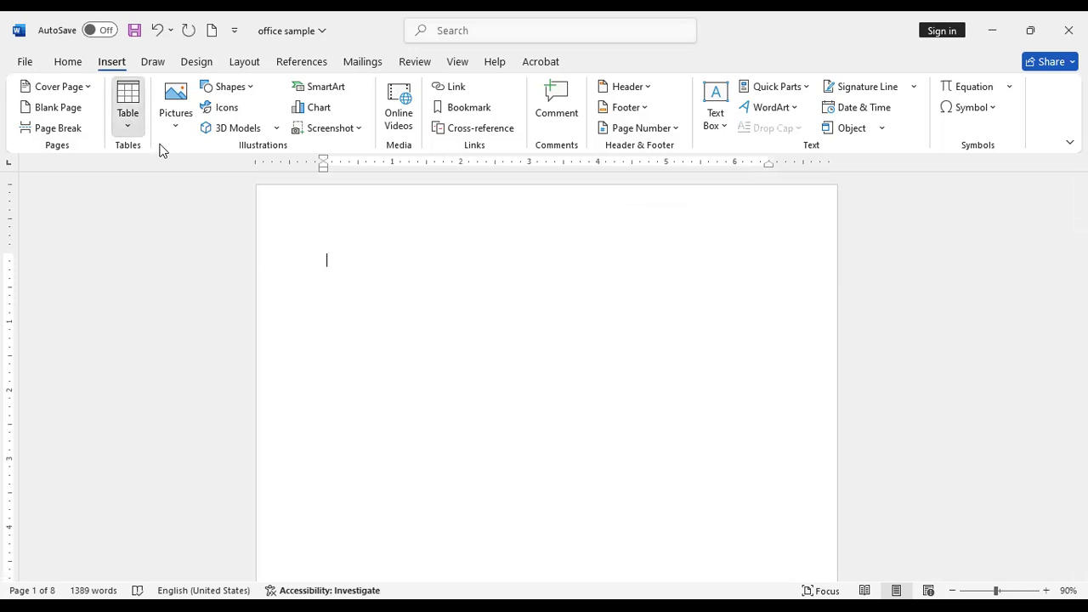
- Insert a table with two columns and three rows on the blank first page
click(128, 119)
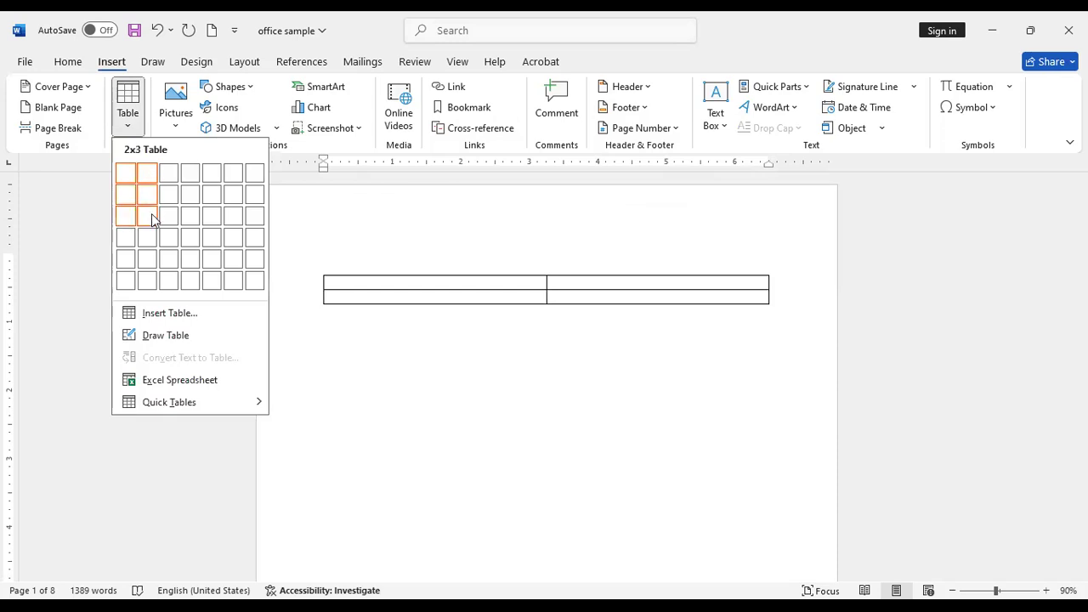
click(147, 216)
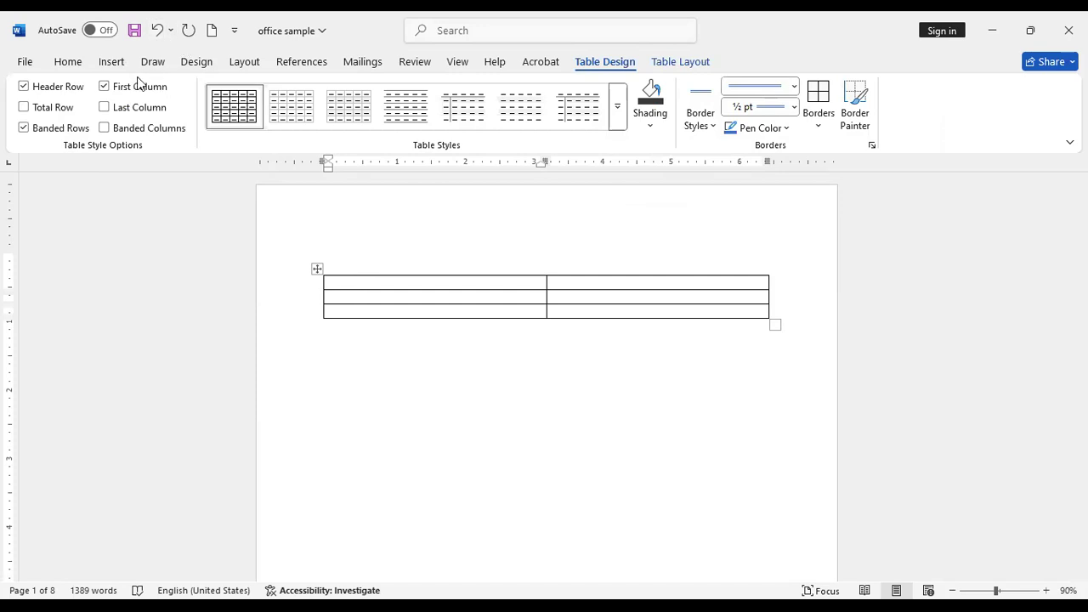
- Insert a hyperlinked cross-reference to the text of bookmark a in the first cell of the table's first row
click(114, 63)
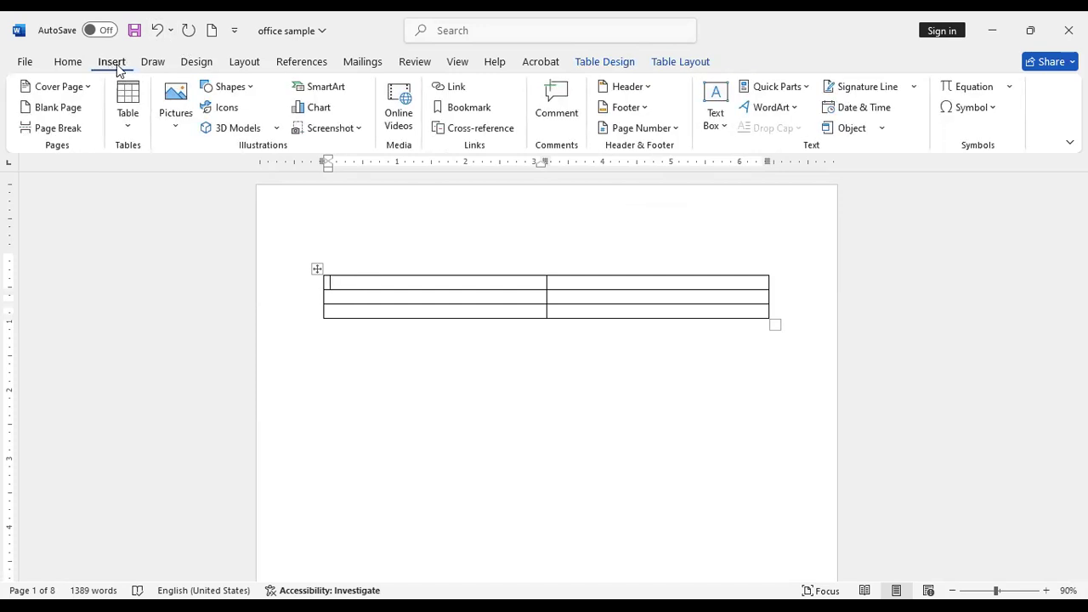
click(473, 133)
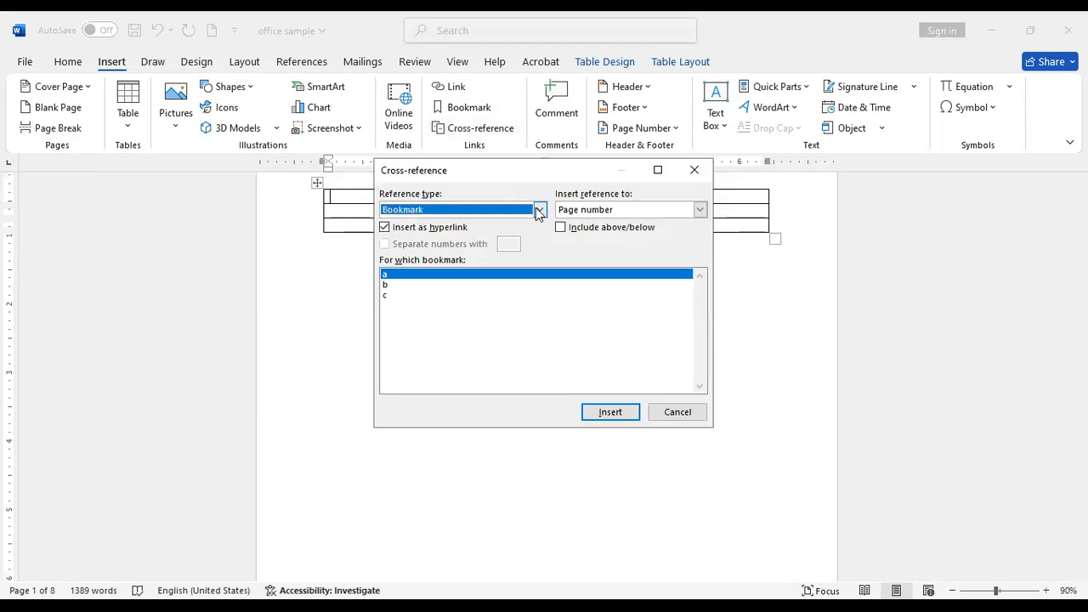
click(539, 211)
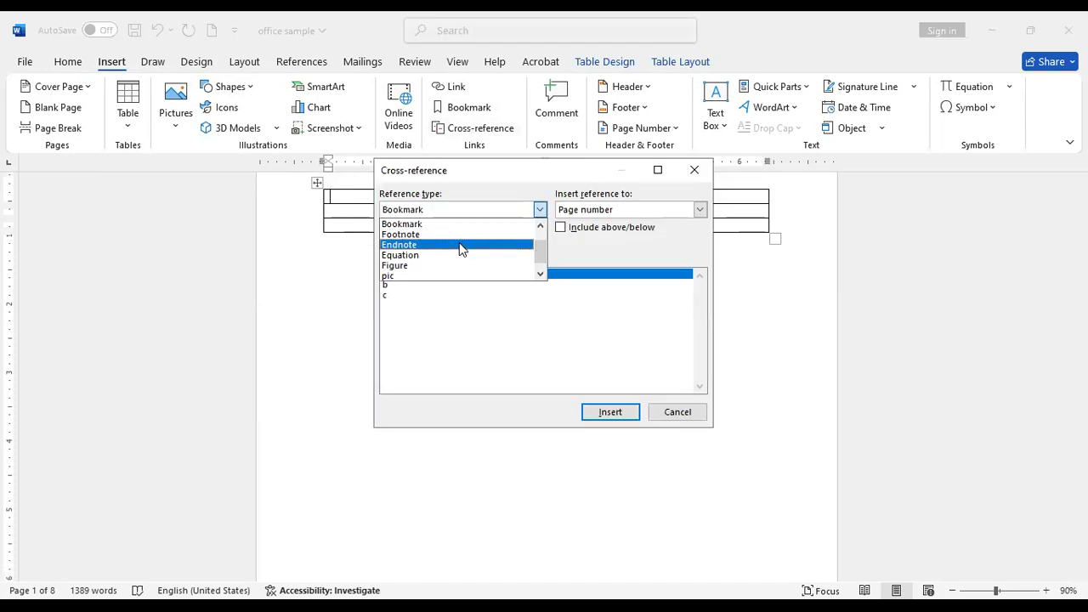
click(456, 222)
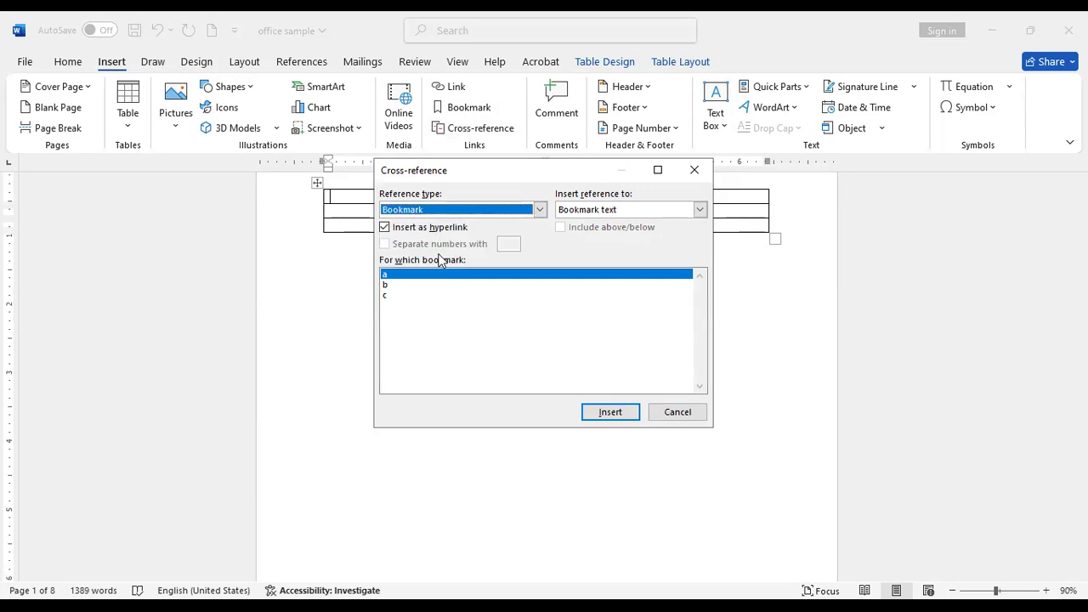
click(430, 276)
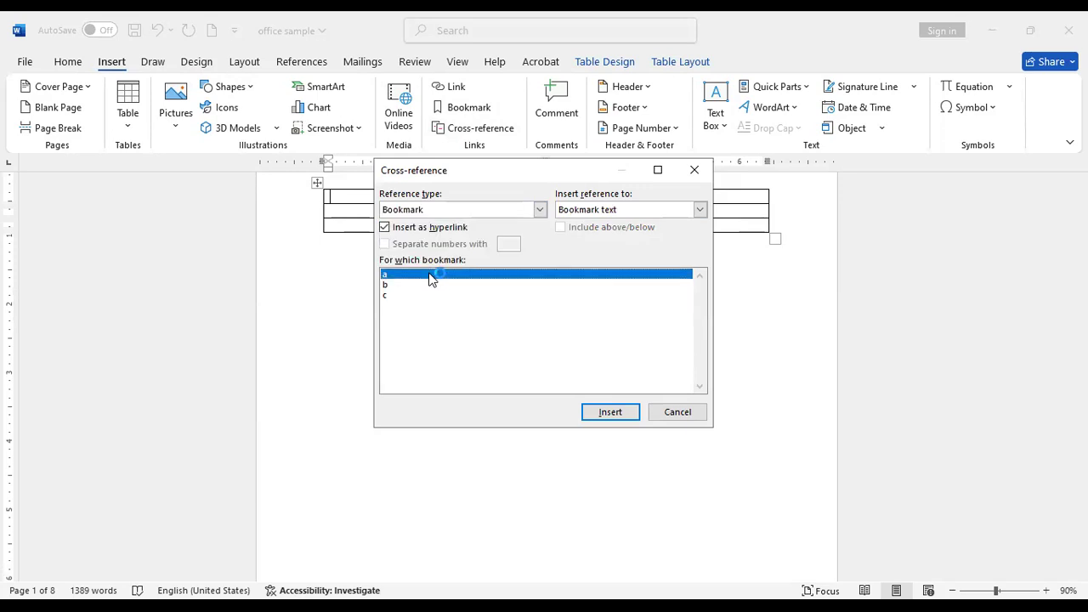
click(658, 212)
click(639, 226)
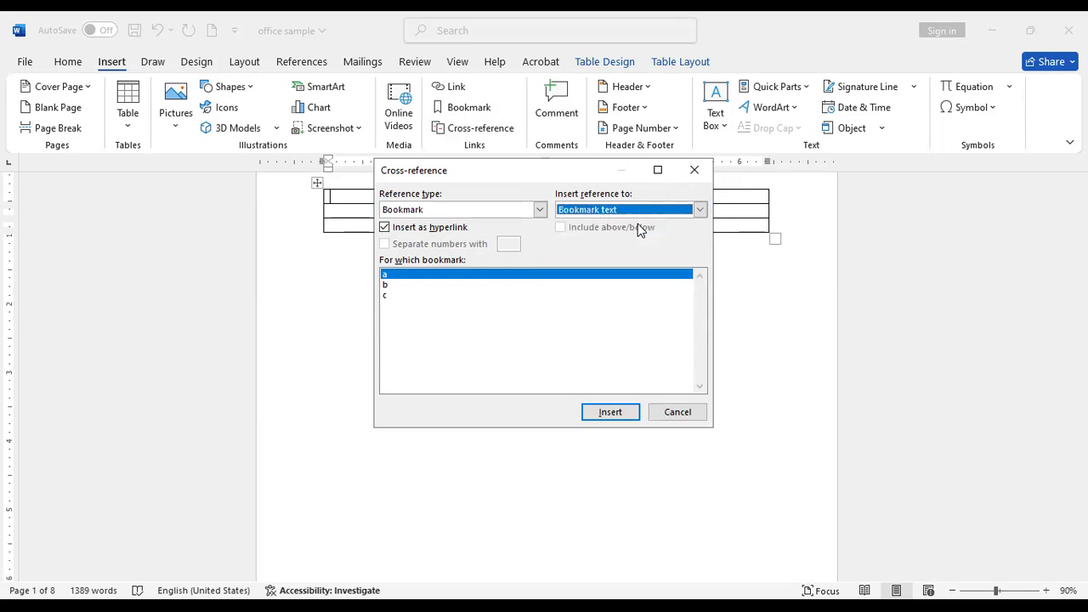
click(624, 415)
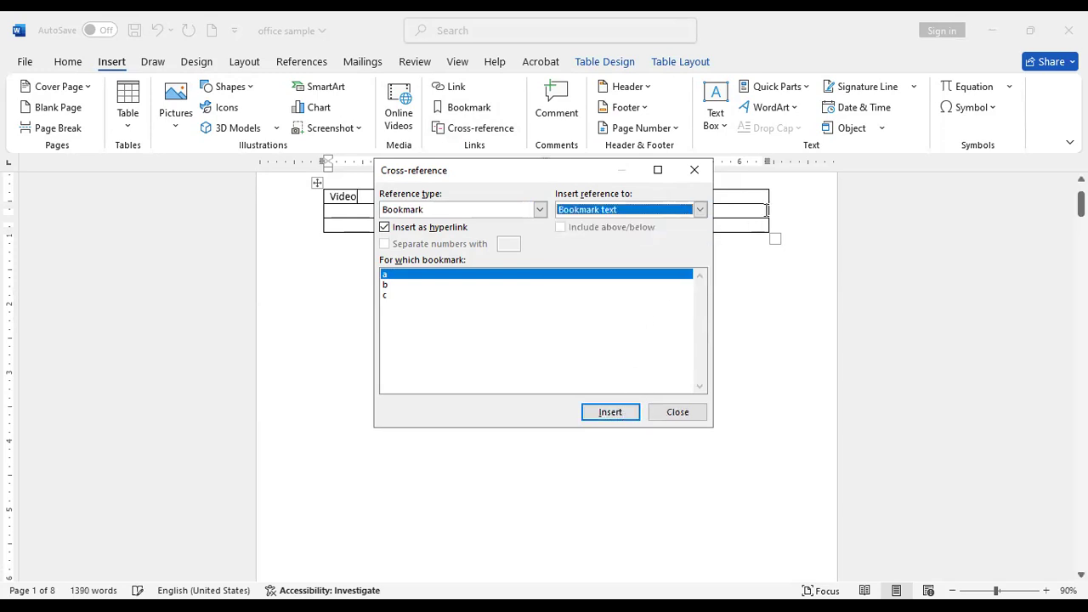
click(737, 194)
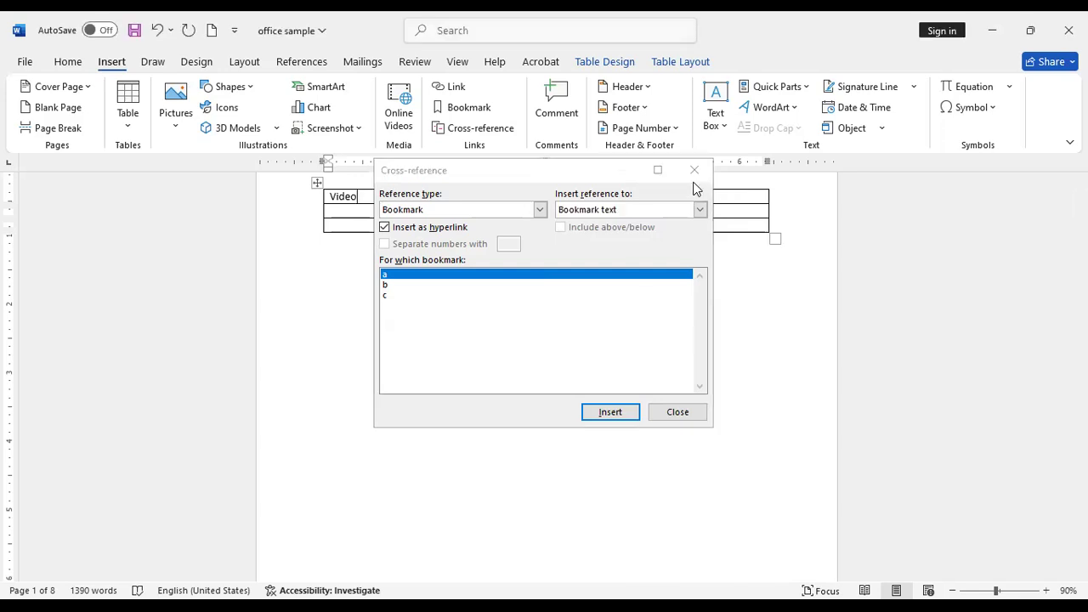
click(694, 171)
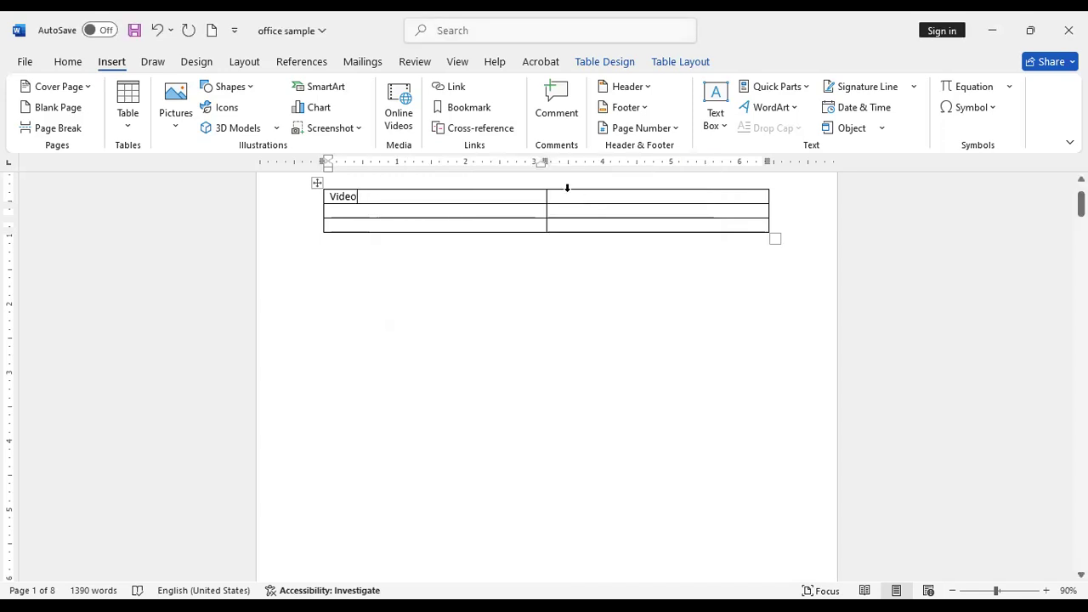
- Insert a hyperlinked cross-reference to the page number of bookmark a in the cell beside Video
click(568, 196)
click(498, 132)
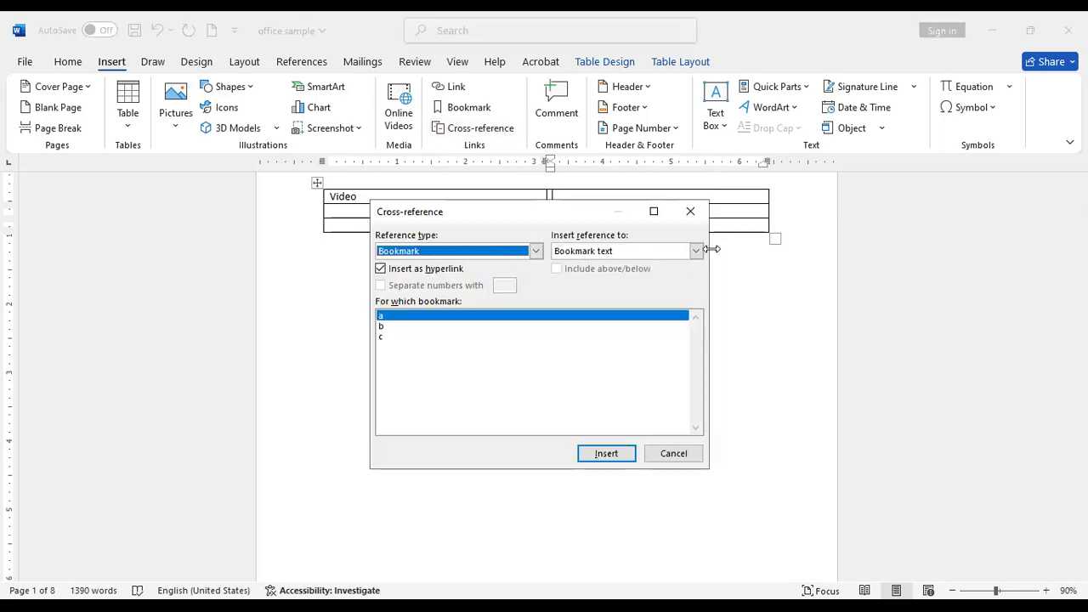
click(697, 251)
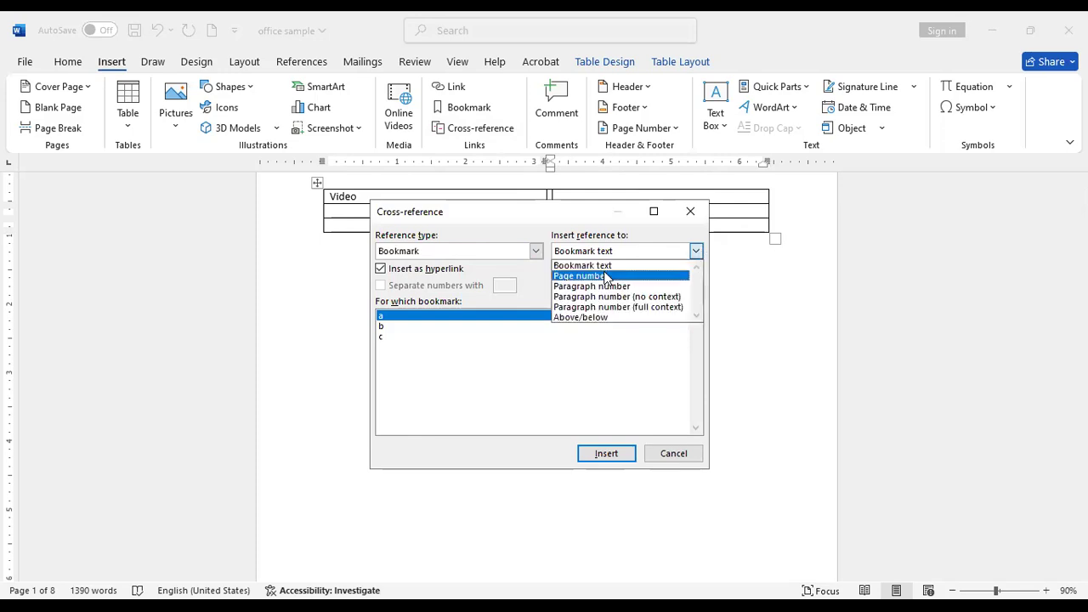
click(607, 278)
click(631, 458)
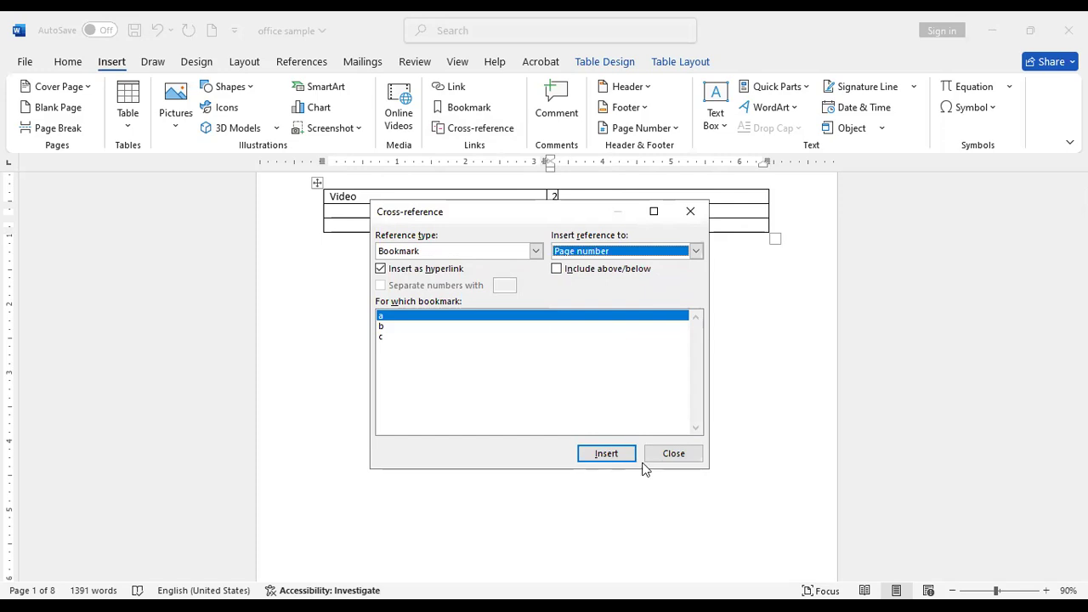
click(679, 455)
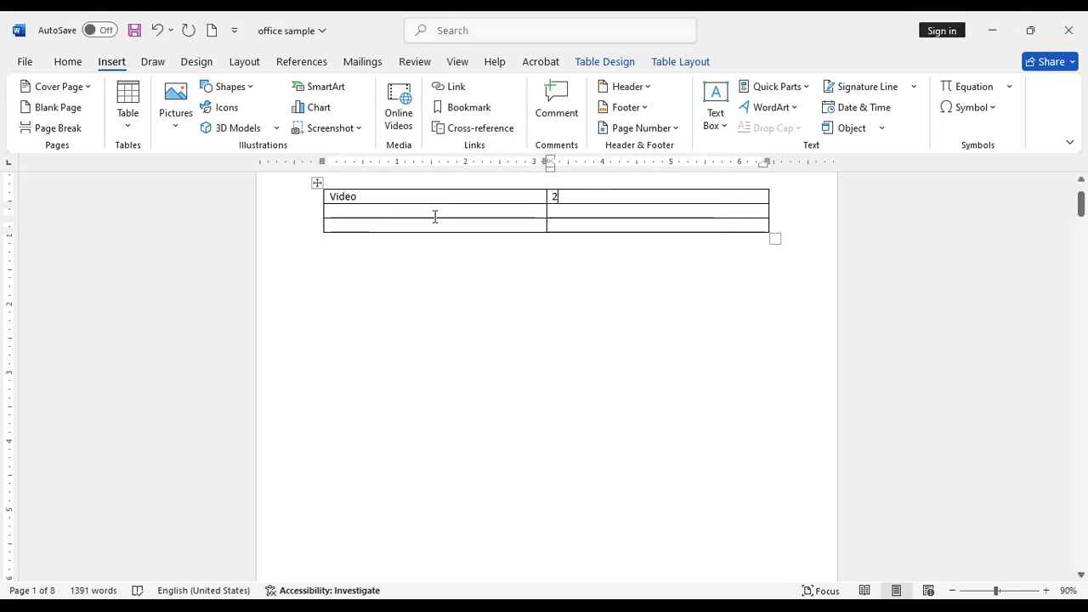
- Insert a hyperlinked cross-reference to the text of bookmark b in the first cell of the table's second row
click(441, 209)
click(467, 128)
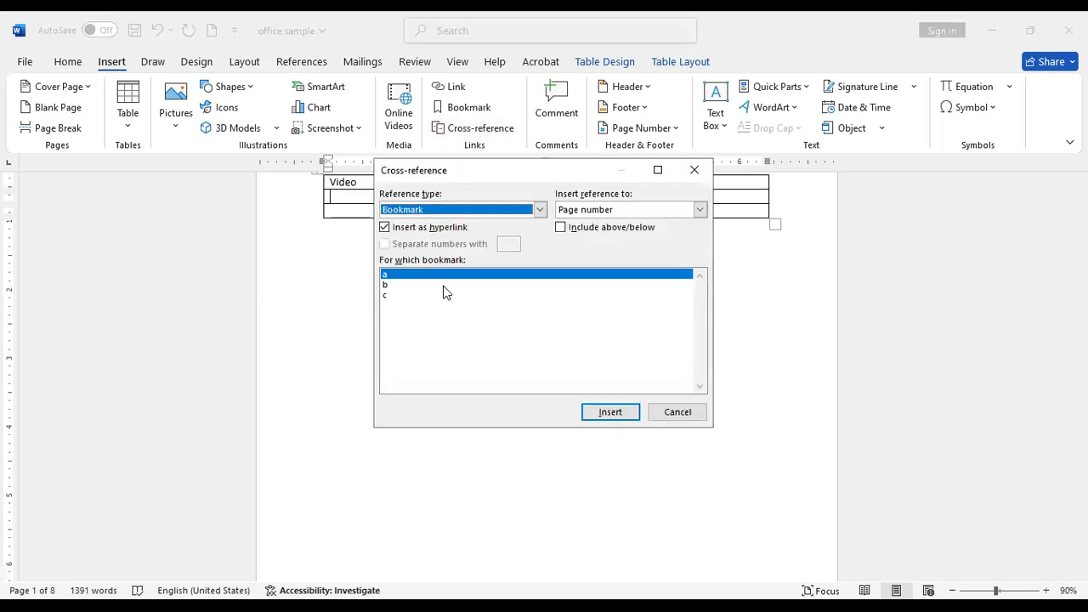
click(443, 286)
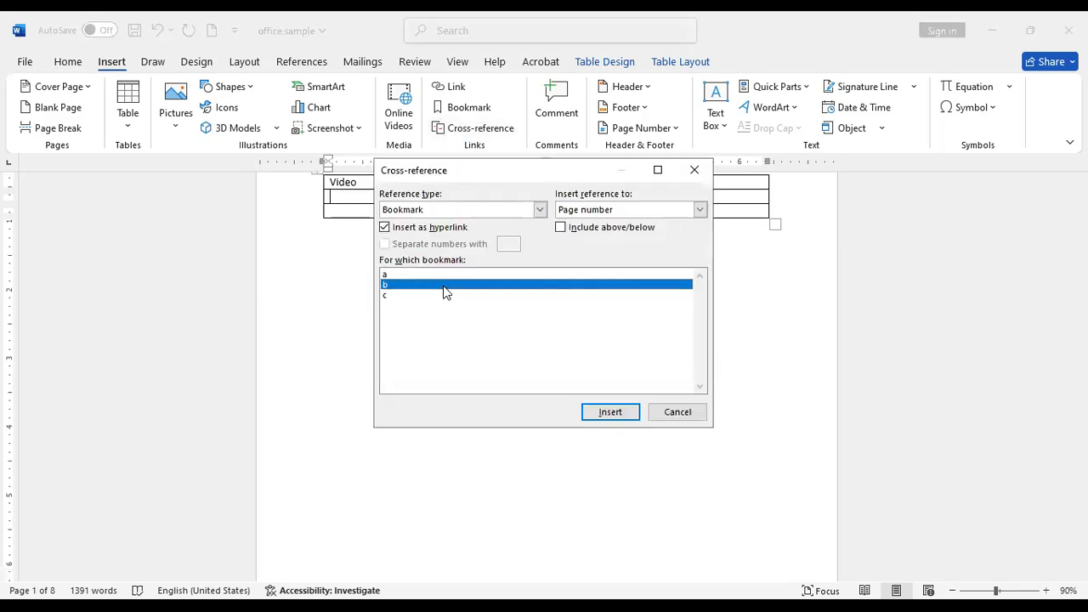
click(700, 211)
click(644, 226)
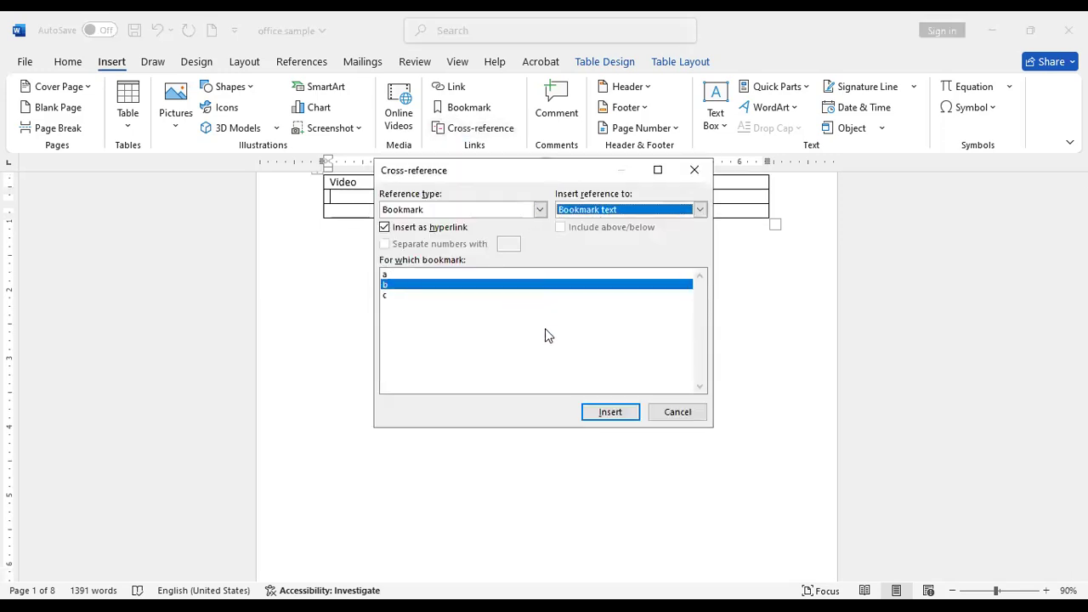
click(610, 413)
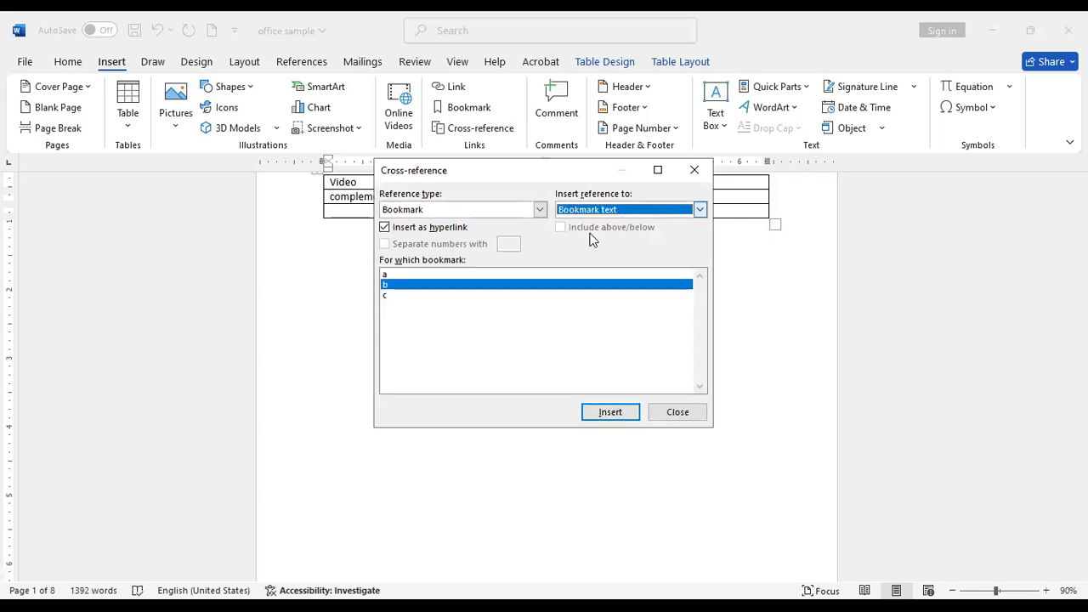
click(344, 208)
click(472, 299)
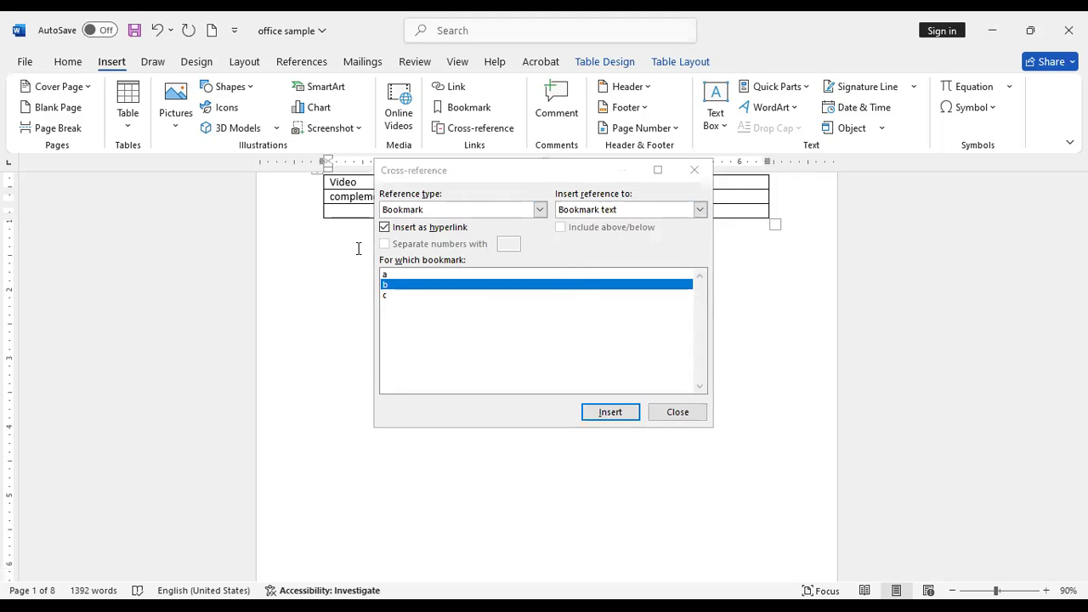
click(696, 170)
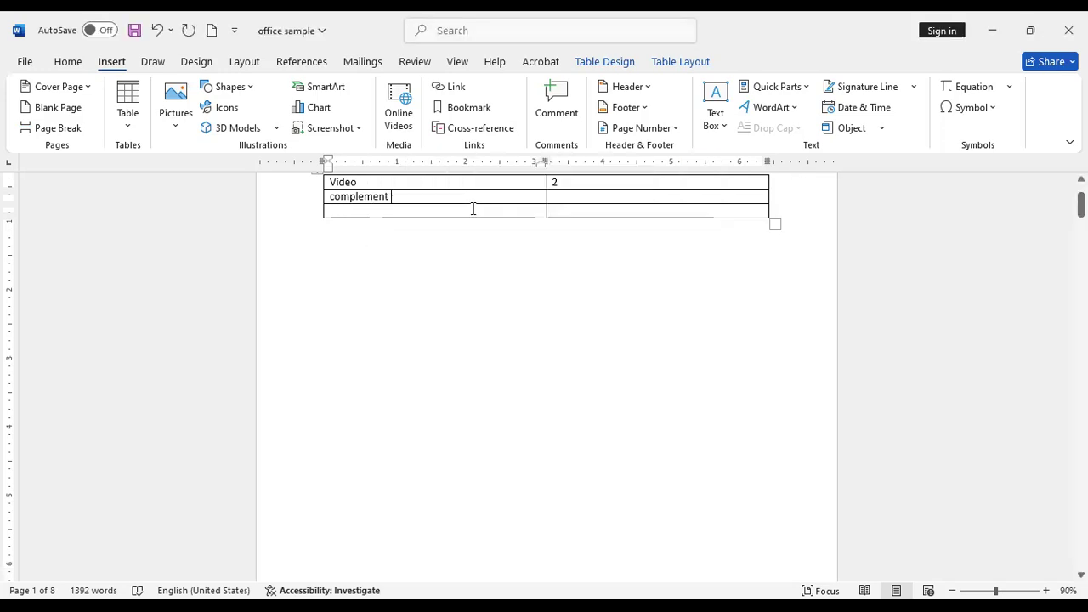
- Insert a hyperlinked cross-reference to the text of bookmark c in the first cell of the table's third row
click(483, 128)
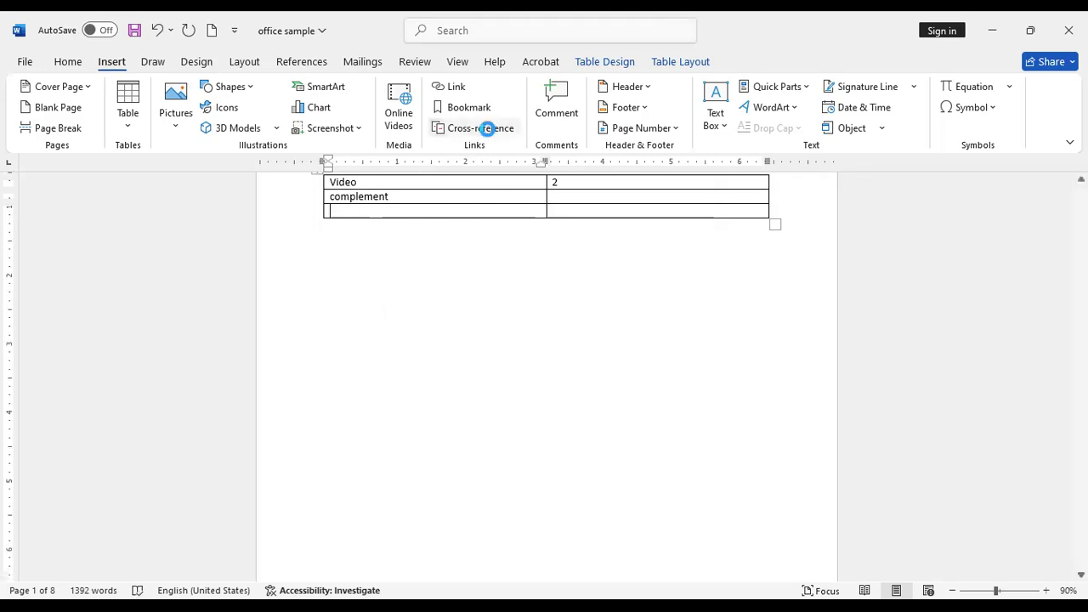
click(441, 295)
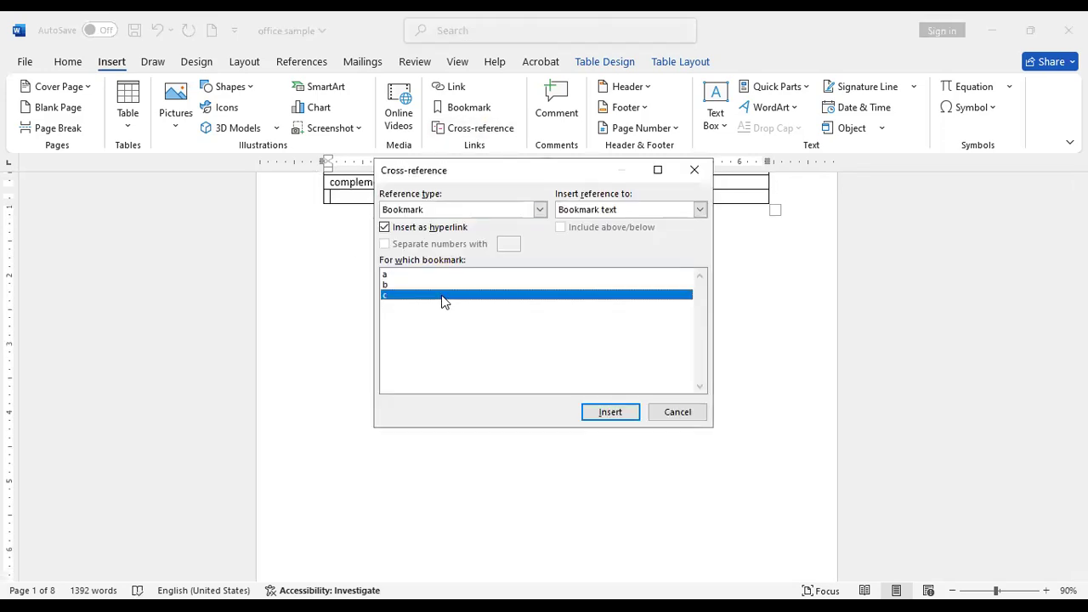
click(611, 412)
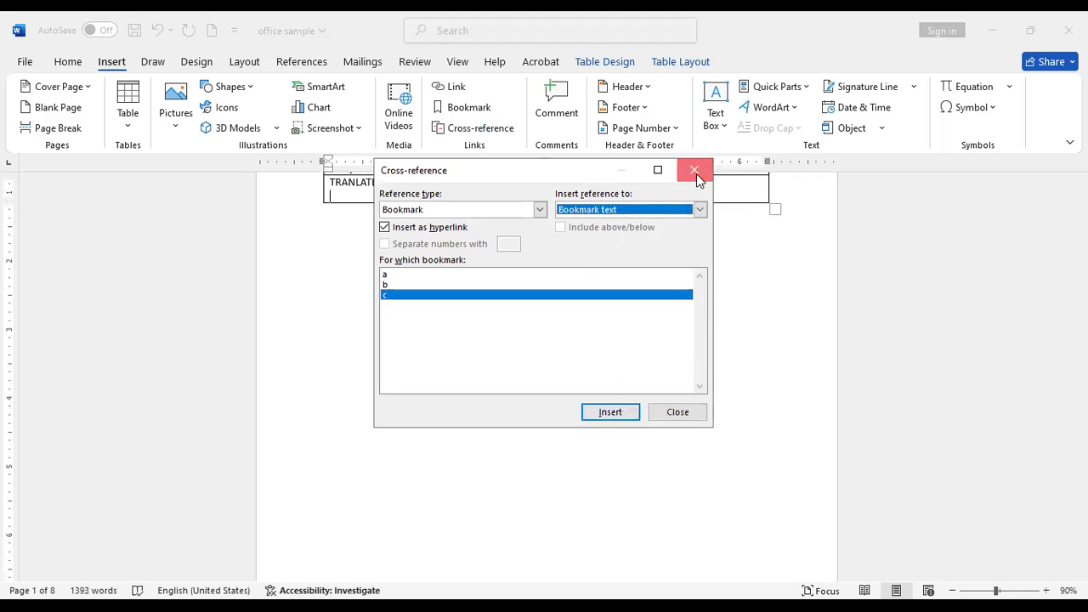
click(695, 172)
- Insert a hyperlinked page number cross-reference in the cell beside complement, using bookmark a
click(593, 297)
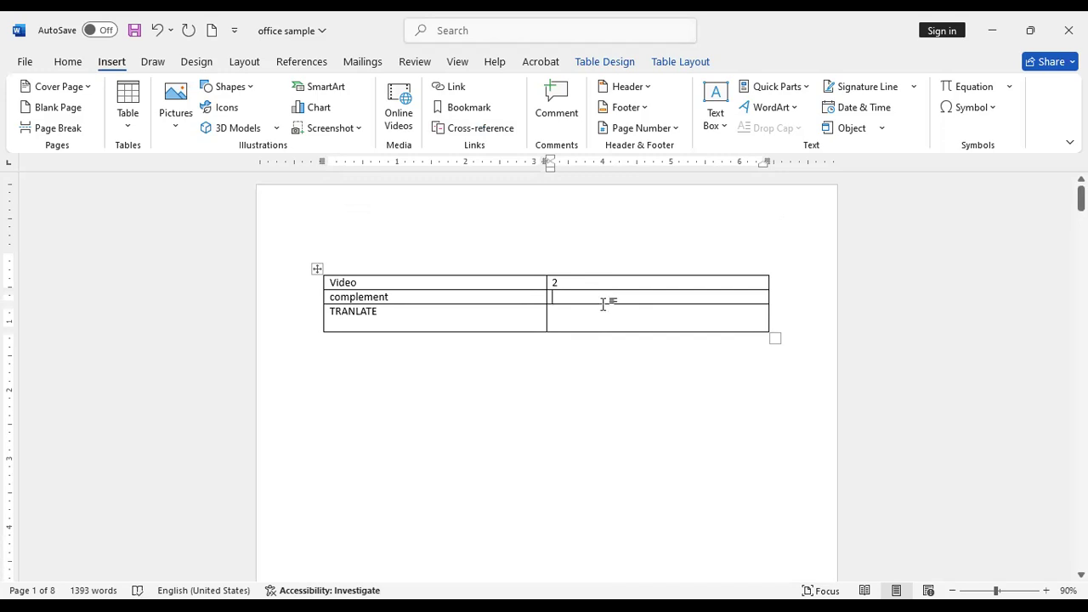
click(468, 110)
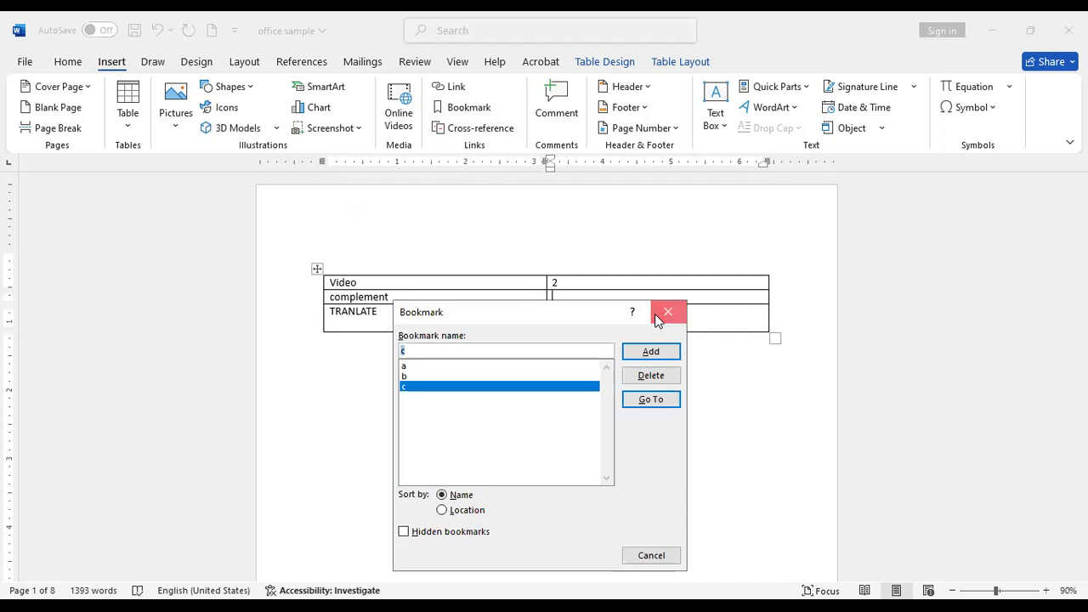
click(668, 312)
click(485, 127)
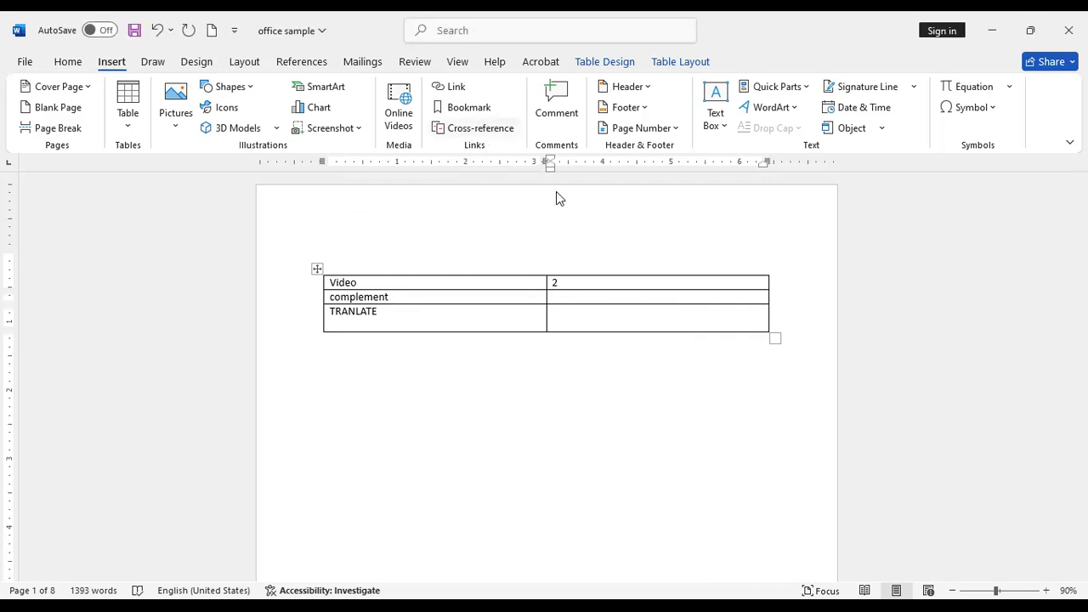
click(695, 252)
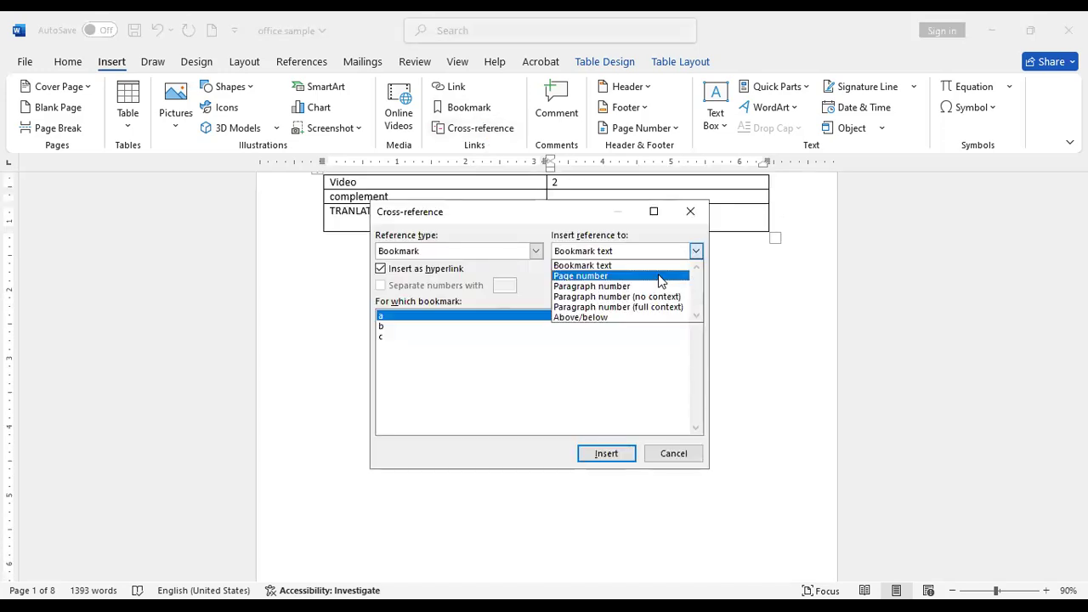
click(661, 276)
click(624, 453)
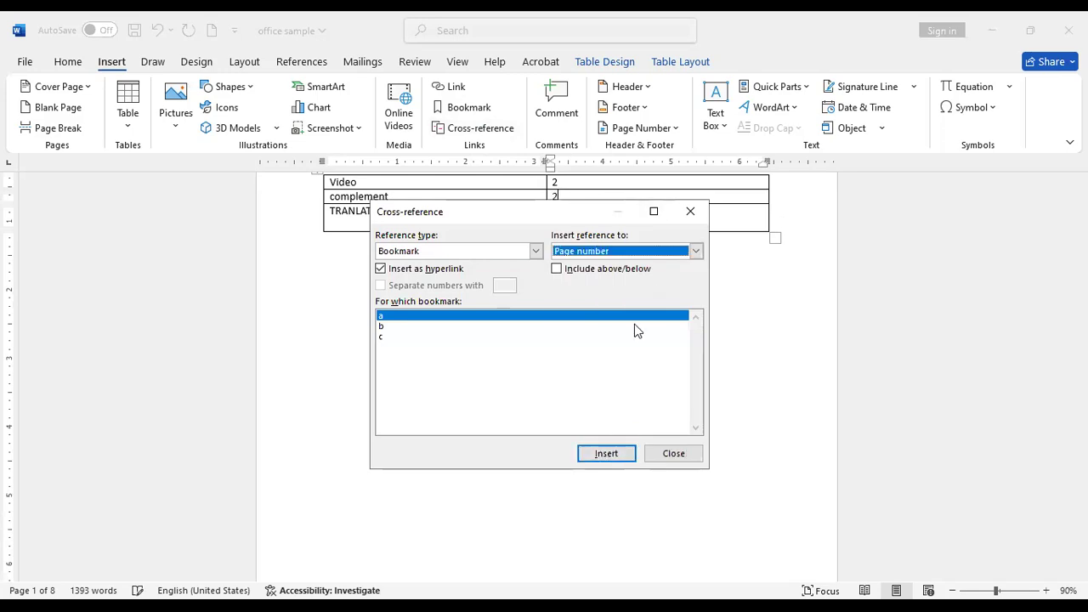
- Insert a hyperlinked cross-reference to the page number of bookmark c in the cell beside TRANLATE
click(693, 212)
click(656, 223)
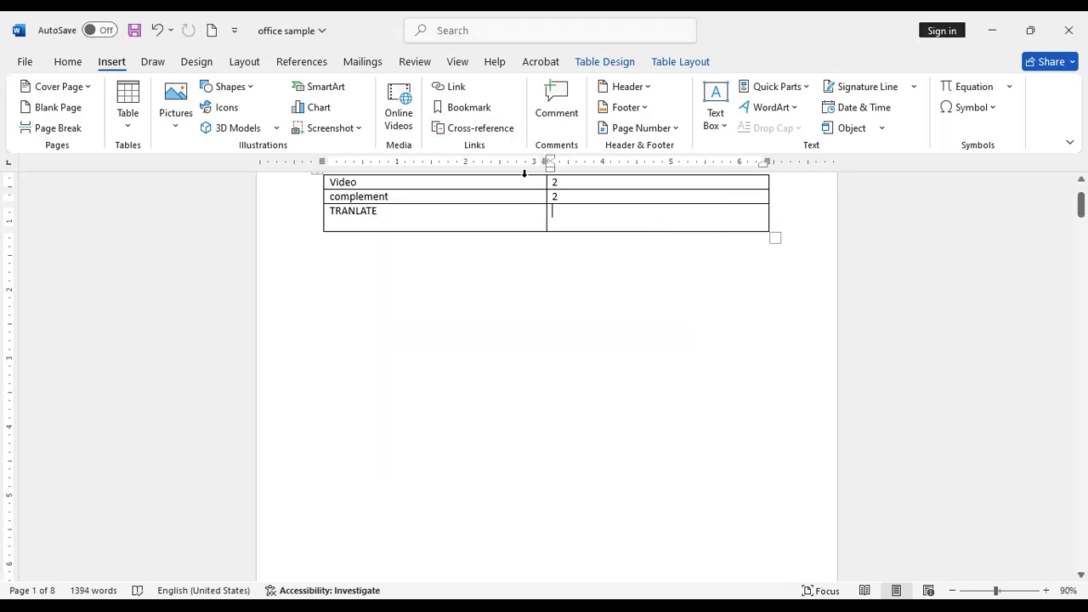
click(507, 129)
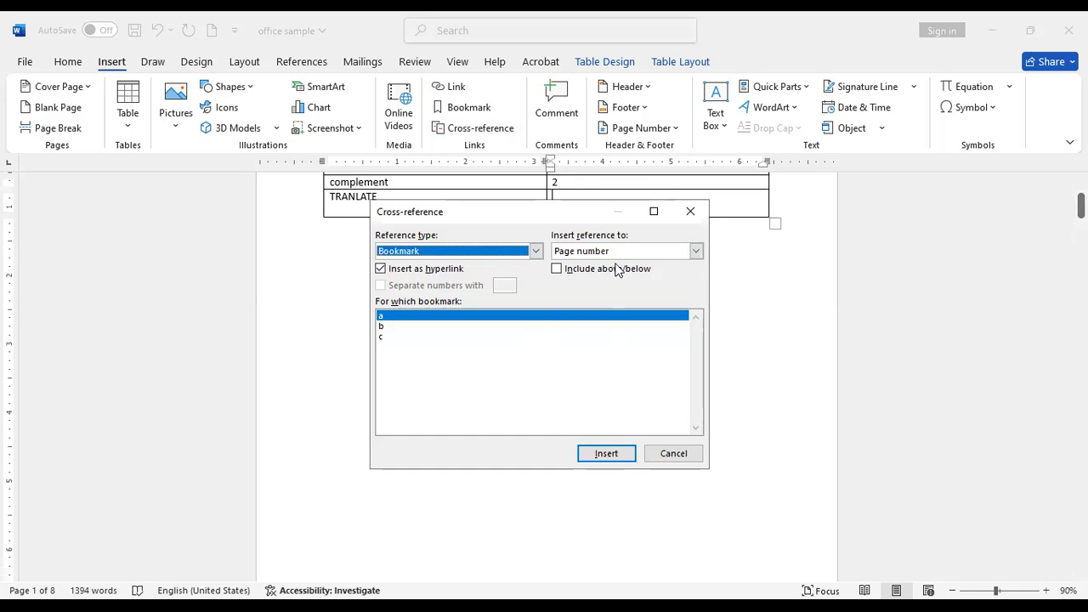
click(485, 327)
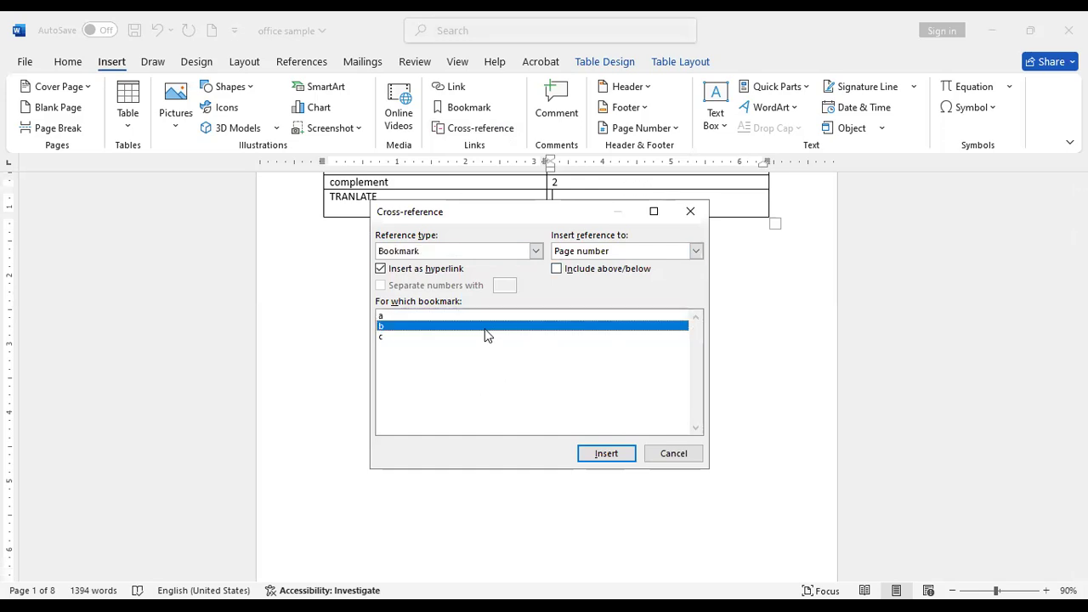
click(383, 338)
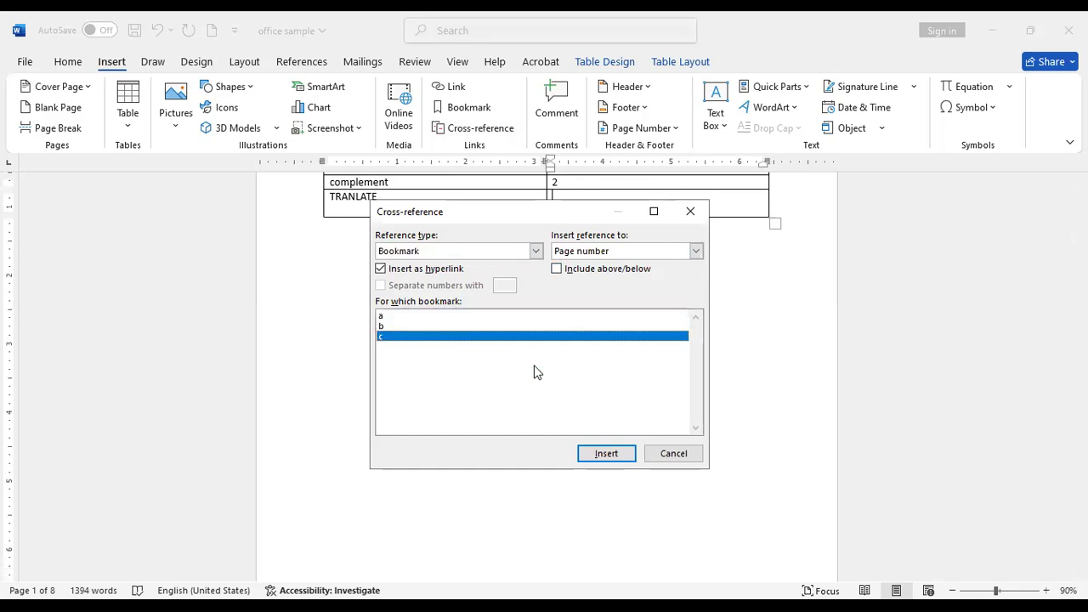
click(607, 459)
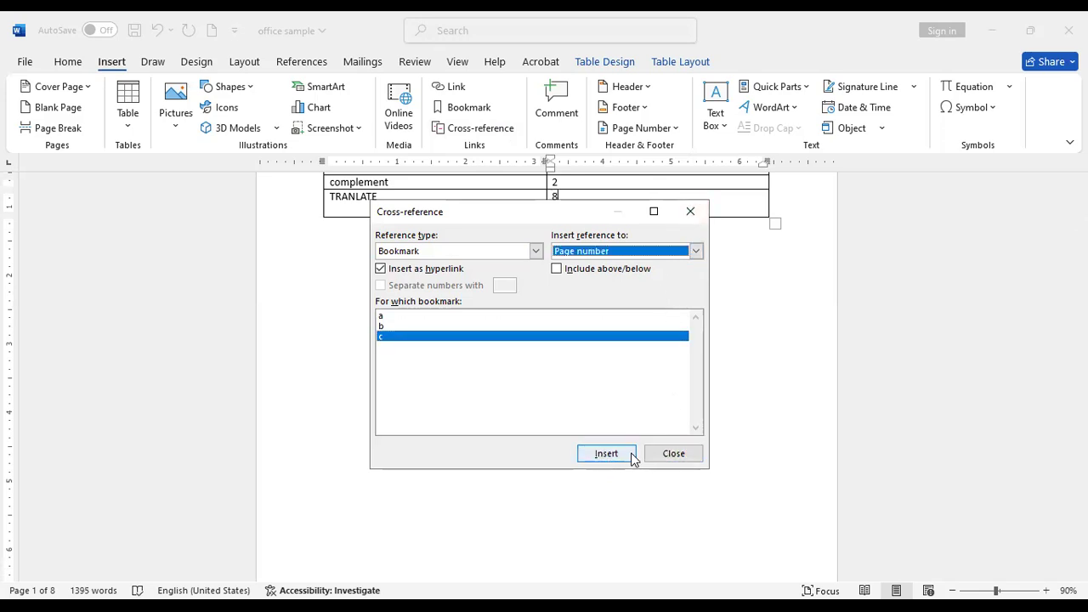
click(688, 213)
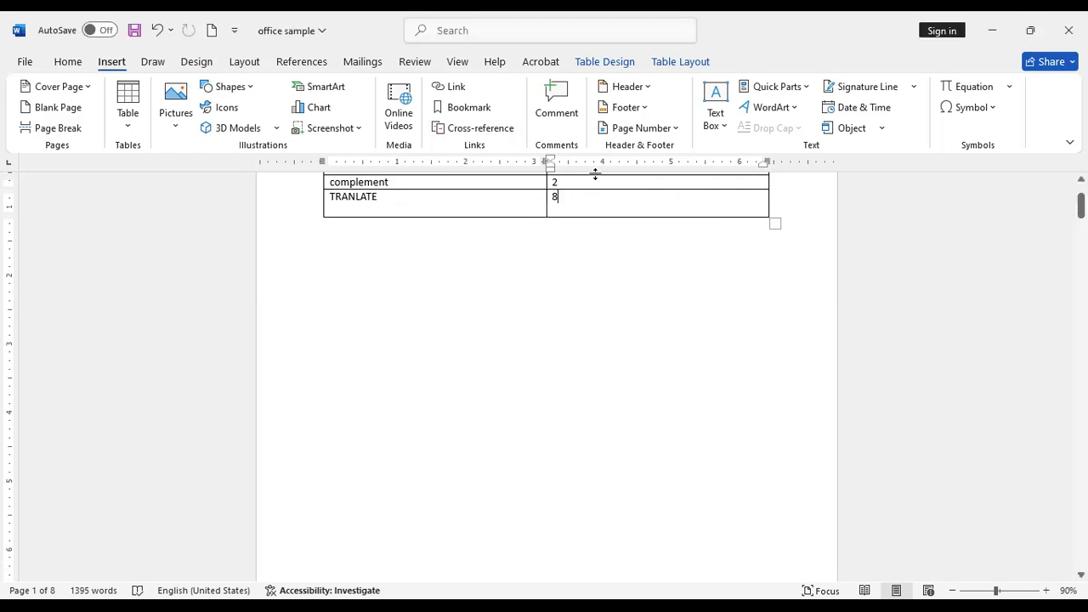
- Follow the Video cross-reference from the table to its bookmarked word, and return to the table on page 1
scroll(685, 203, up, 3)
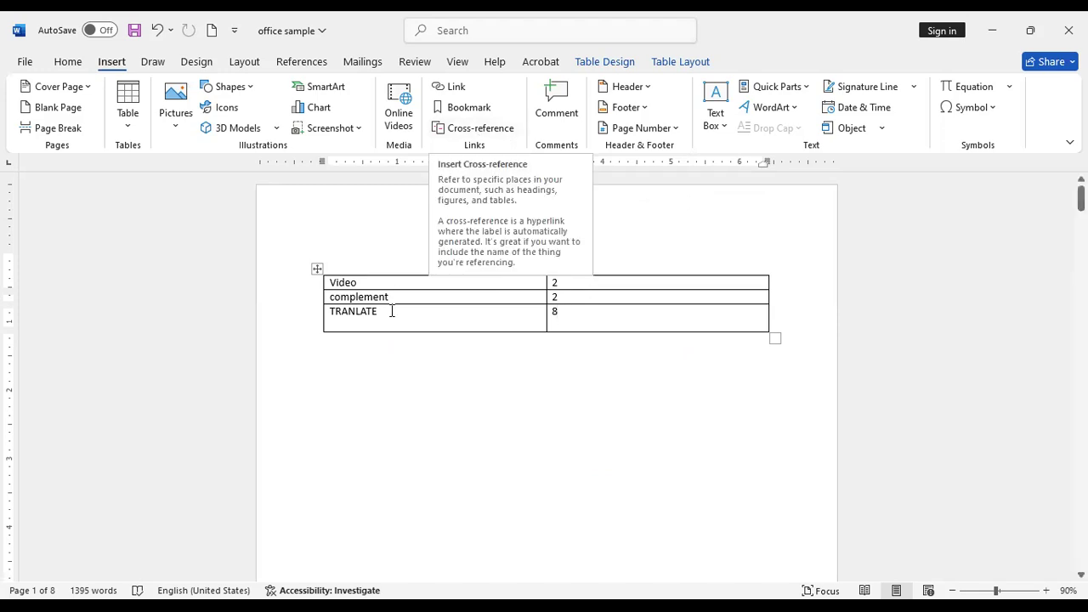
double_click(348, 284)
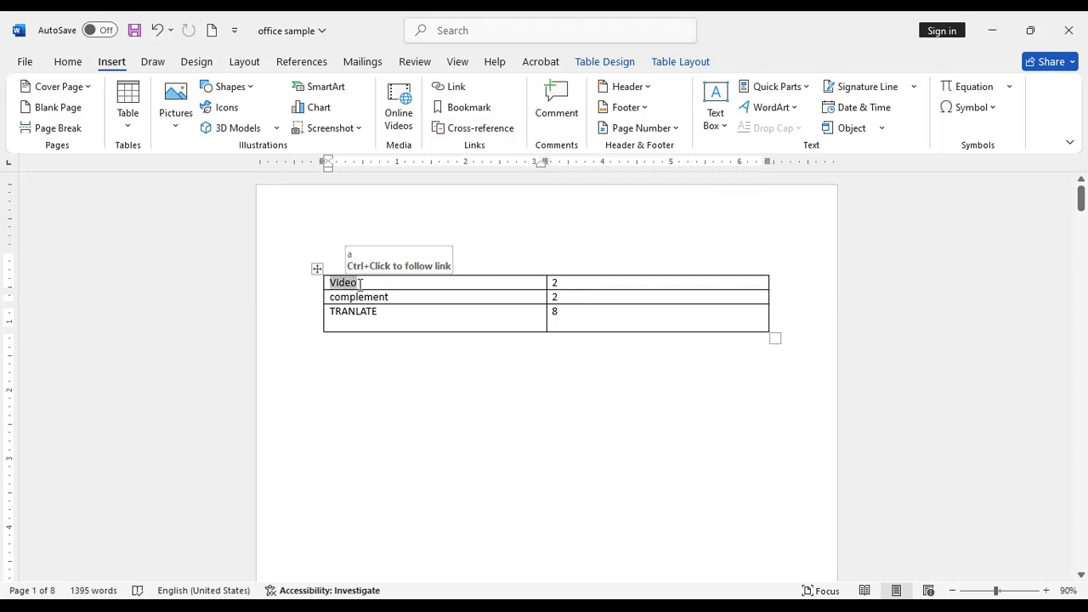
click(351, 285)
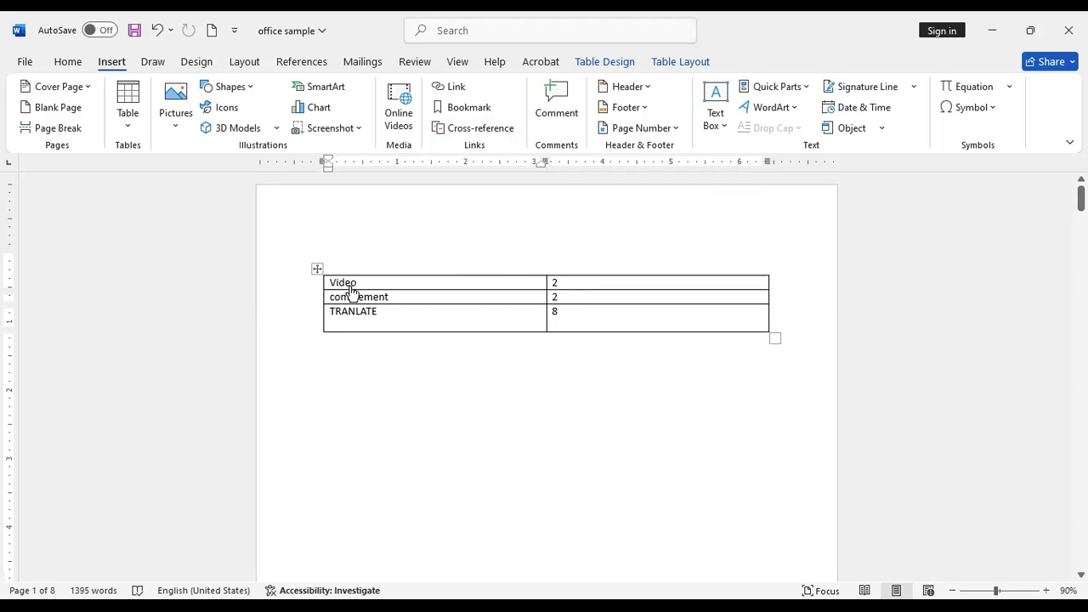
ctrl+click(340, 282)
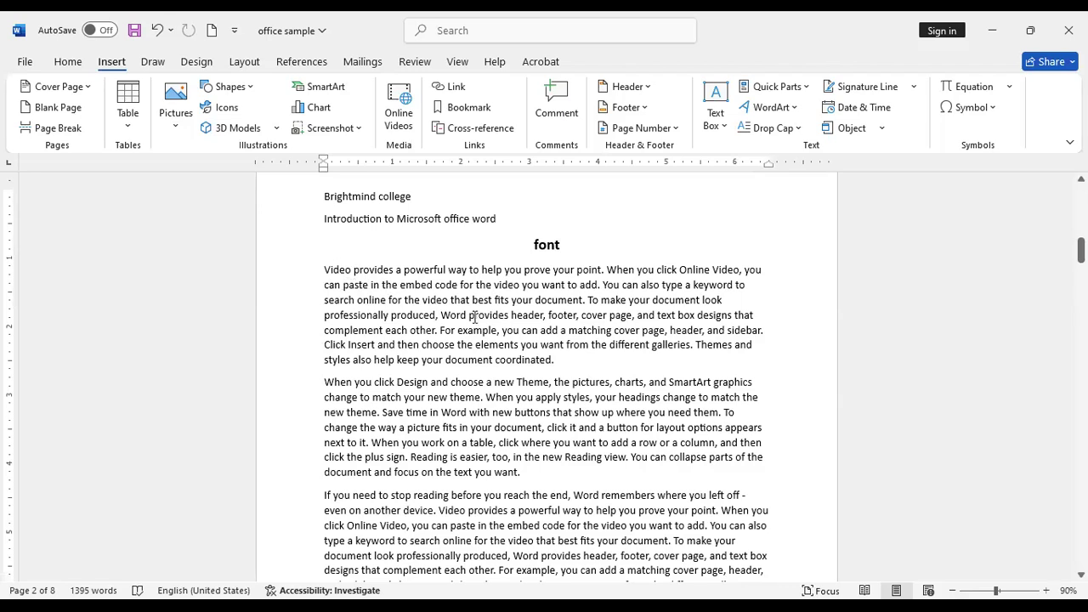
scroll(493, 318, up, 15)
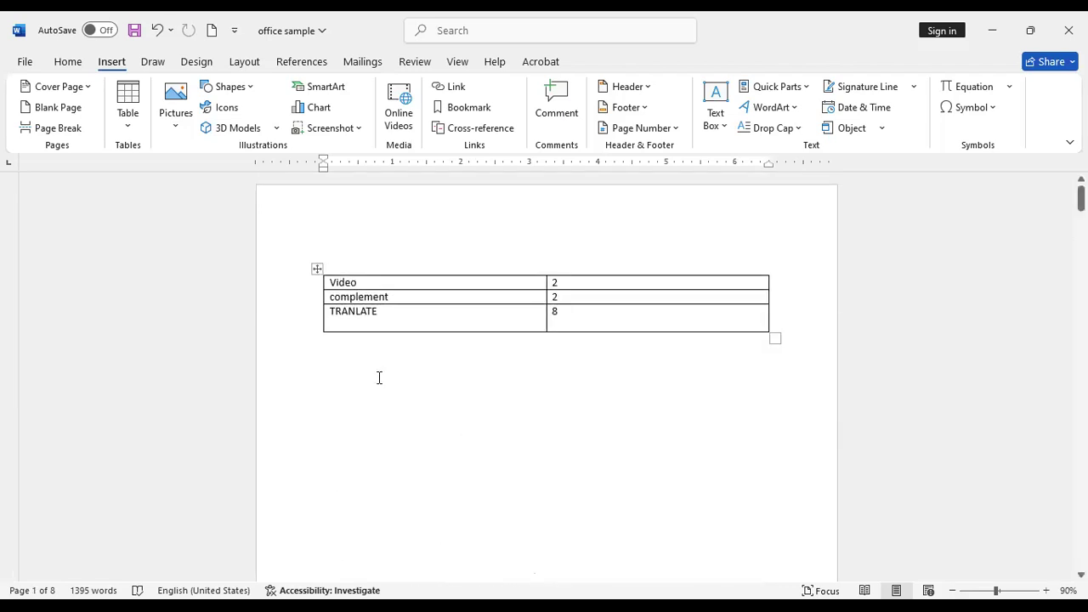
- Follow the TRANLATE cross-reference to its bookmarked word, and return to the table on page 1
ctrl+click(354, 317)
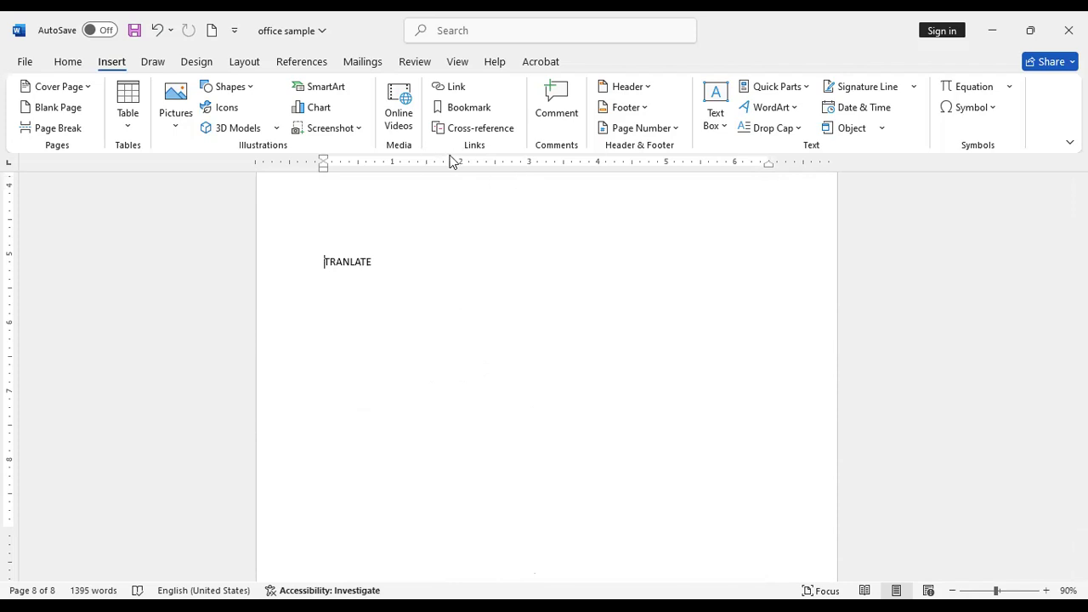
scroll(561, 279, down, 3)
scroll(561, 279, up, 20)
scroll(561, 279, up, 20)
scroll(561, 279, up, 10)
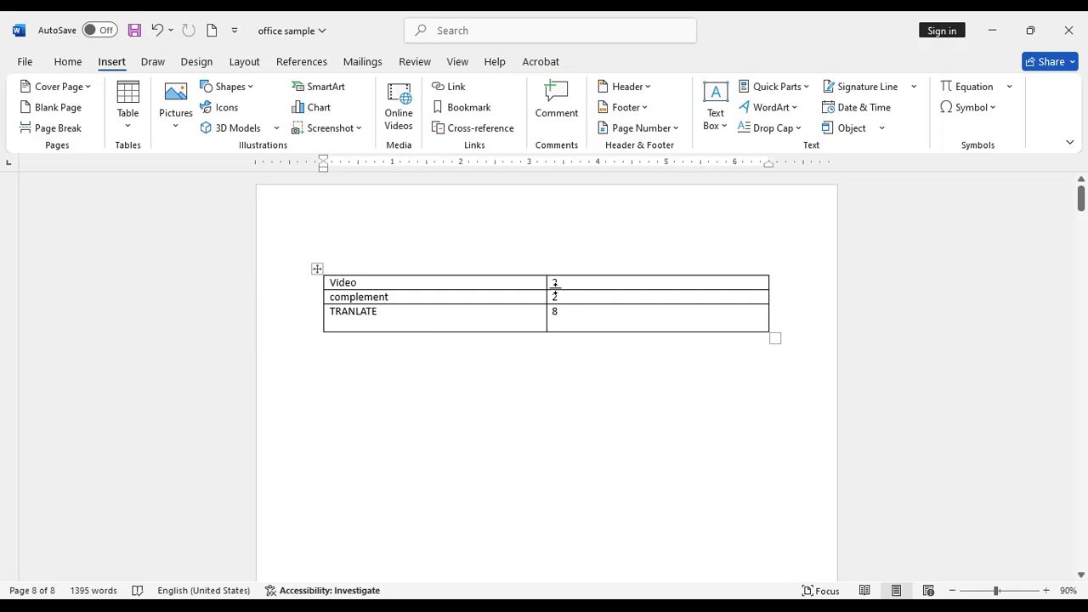
click(556, 316)
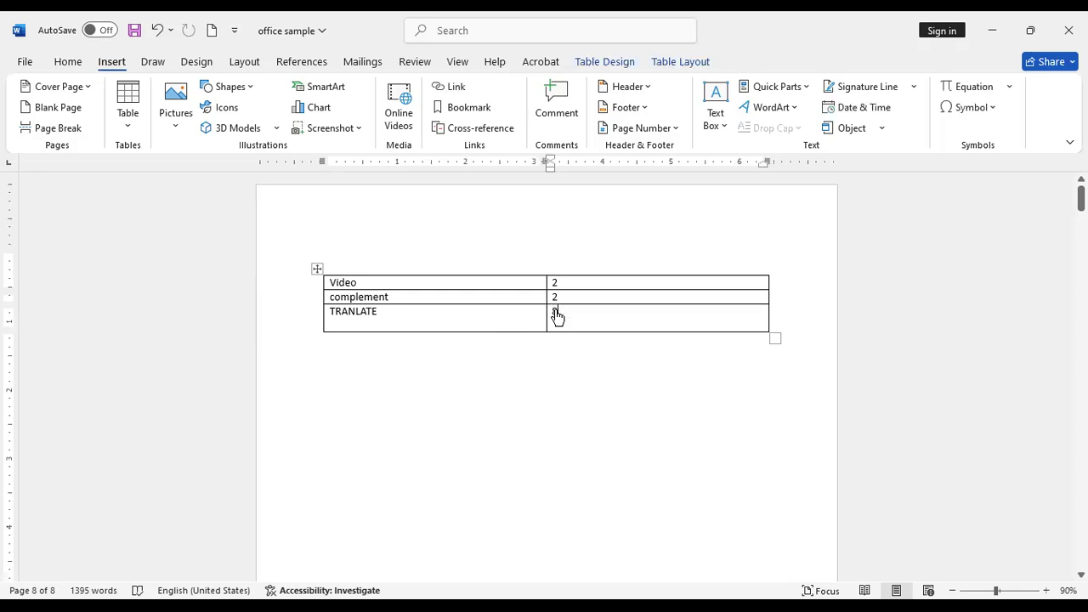
double_click(556, 312)
click(569, 297)
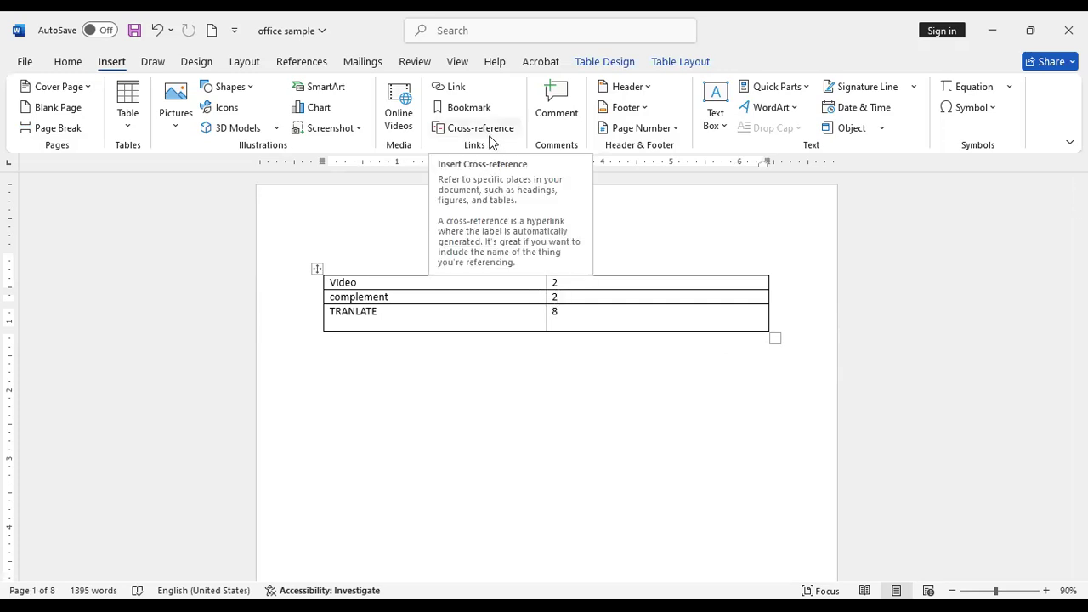
- Insert the built-in Austin header into the document
click(678, 238)
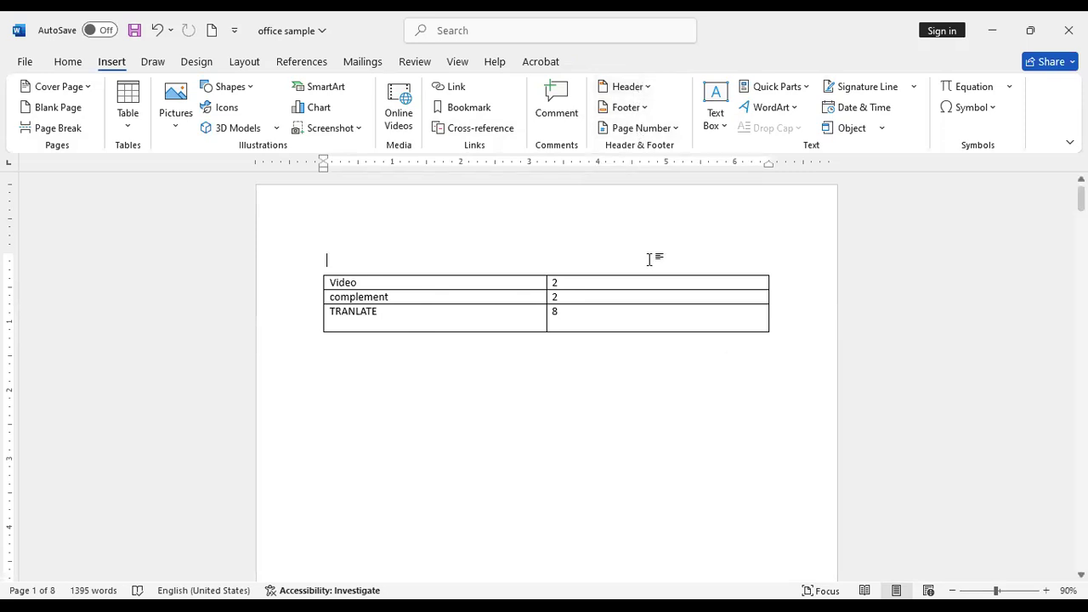
click(627, 87)
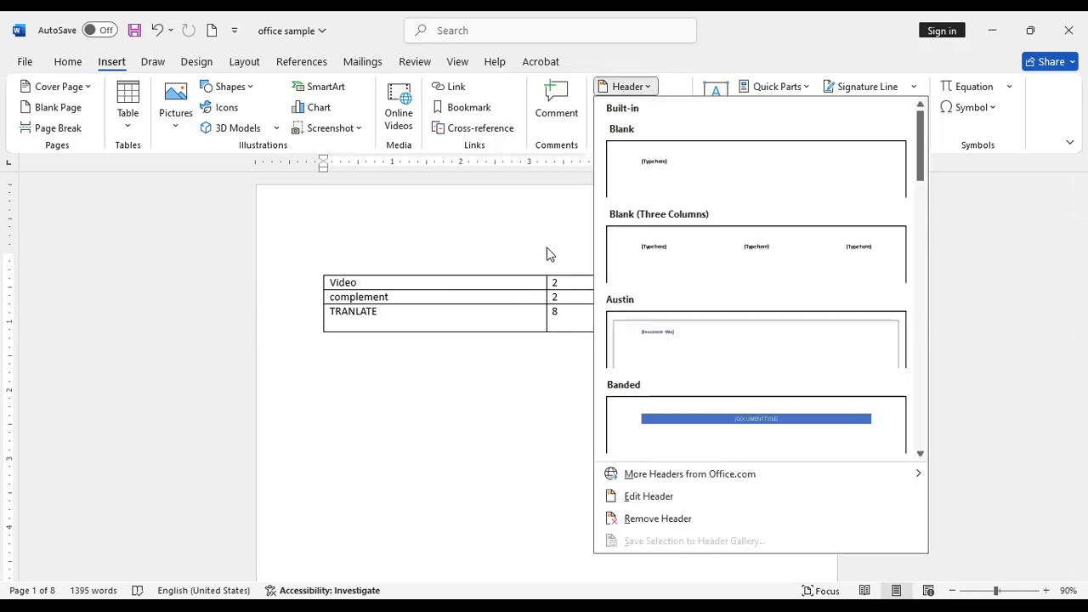
click(633, 89)
click(633, 89)
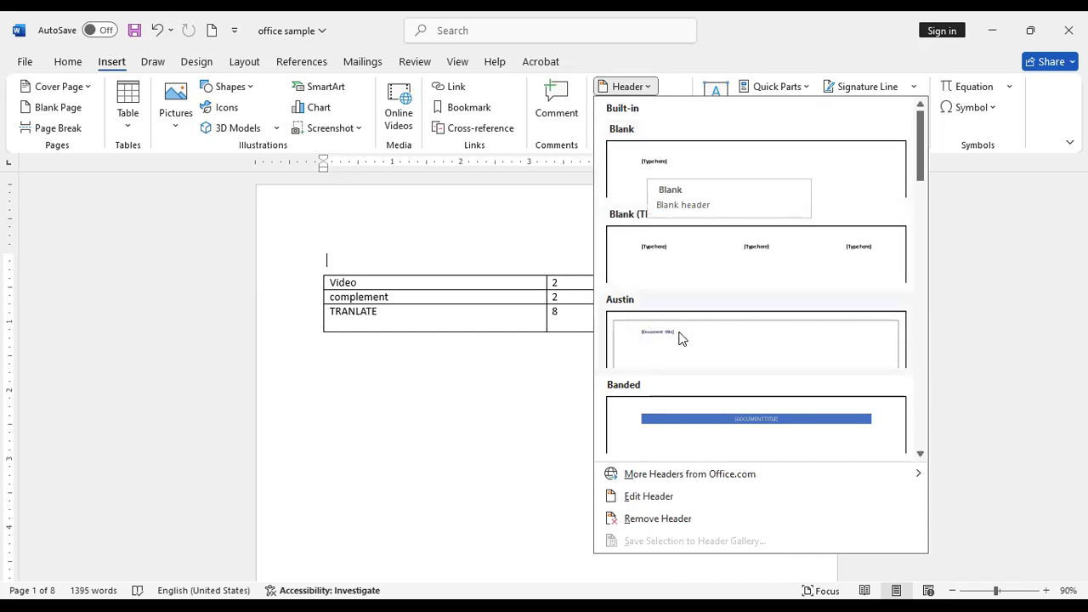
click(679, 340)
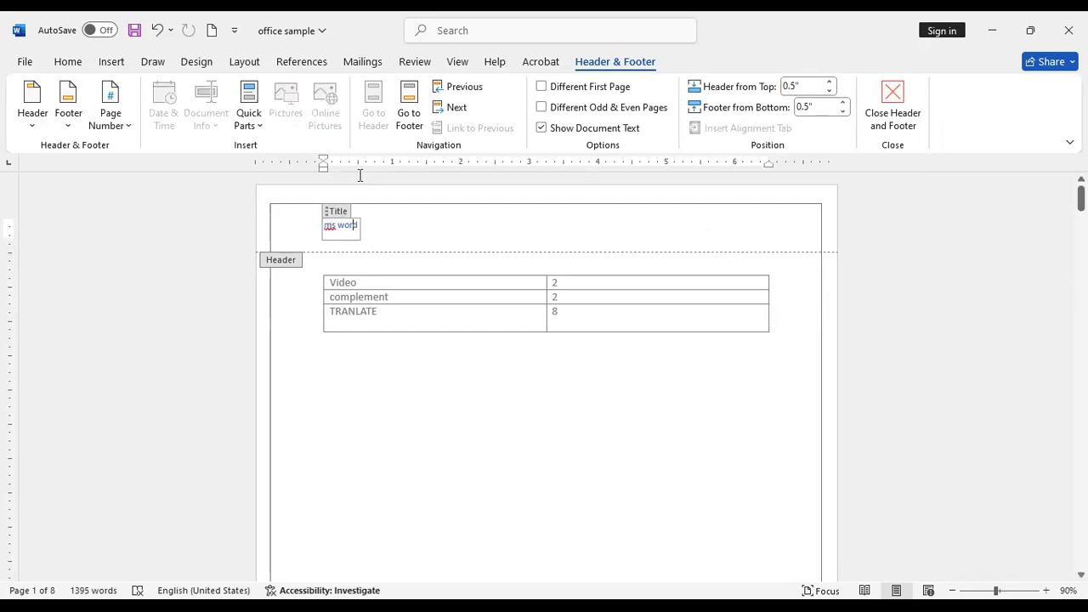
- Delete the existing text from the header's document title field
key(BackSpace)
key(BackSpace)
key(BackSpace)
key(BackSpace)
key(BackSpace)
key(BackSpace)
key(BackSpace)
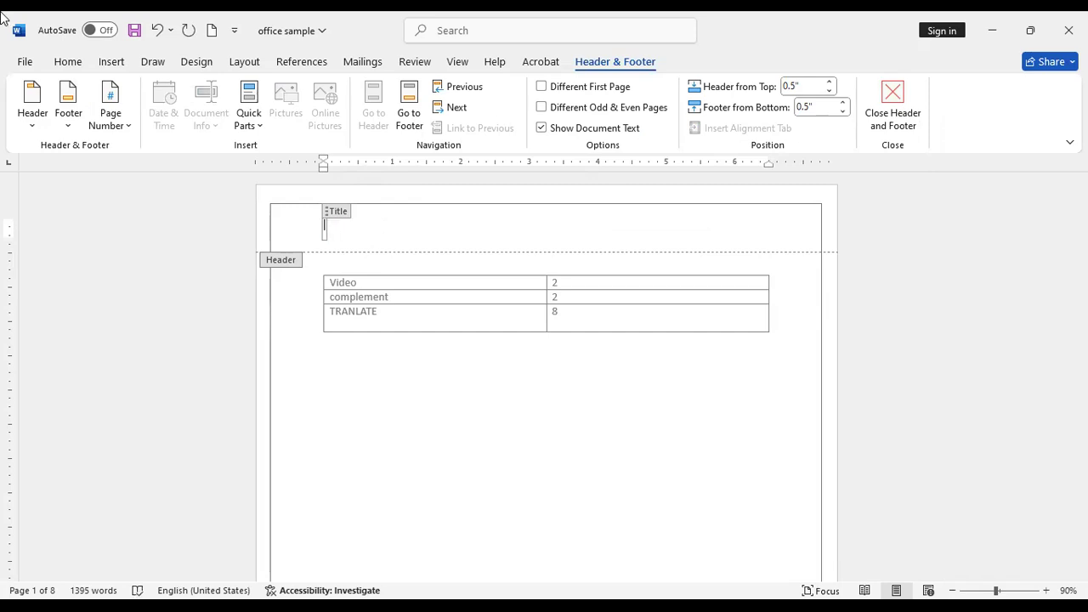
text(robert)
key(BackSpace)
key(BackSpace)
key(BackSpace)
key(BackSpace)
key(BackSpace)
key(BackSpace)
- Insert the built-in Austin footer into the document
click(119, 62)
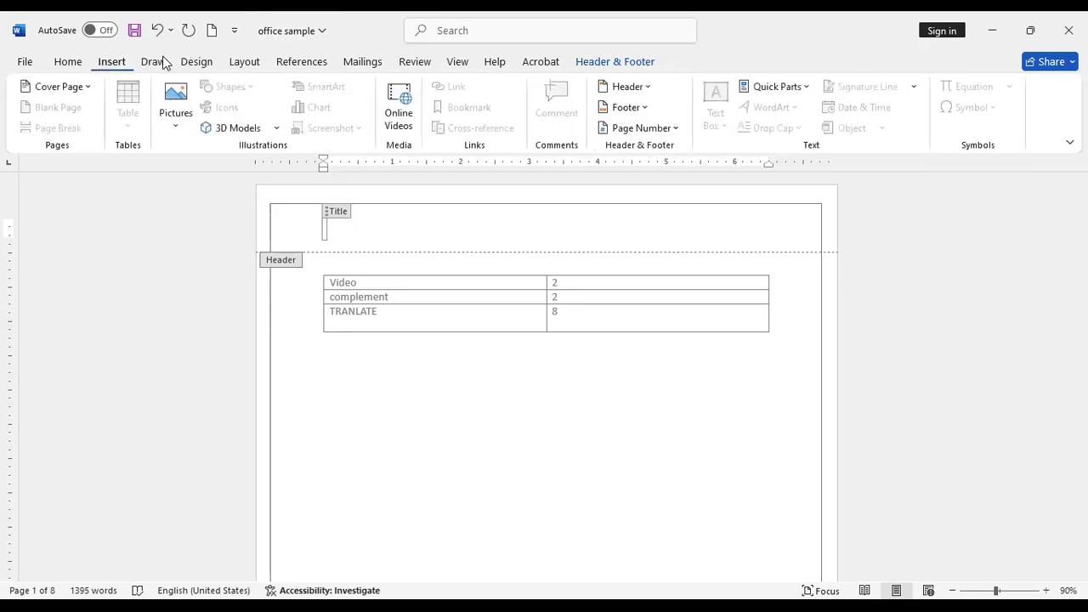
click(619, 108)
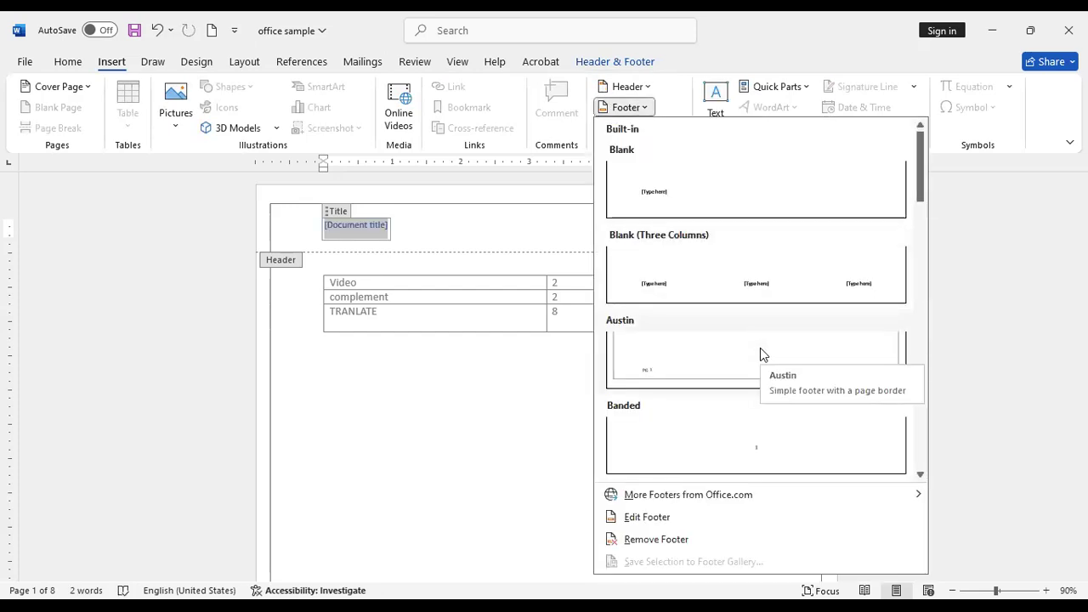
click(760, 348)
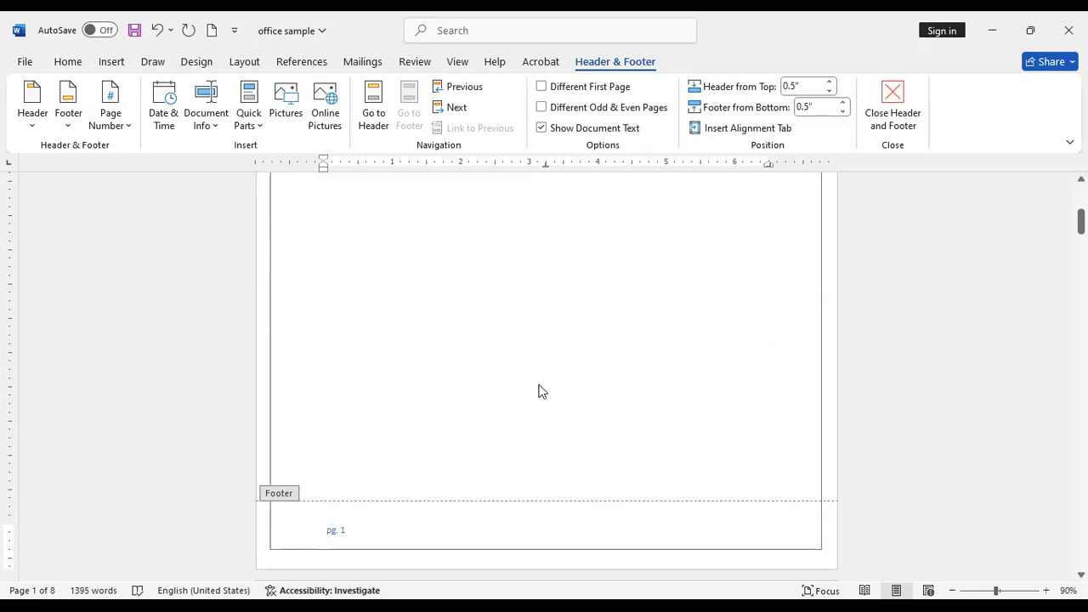
- Insert the SEUSL picture from the ms word folder into the footer and shrink it to about 0.72" high by 1.29" wide
click(287, 106)
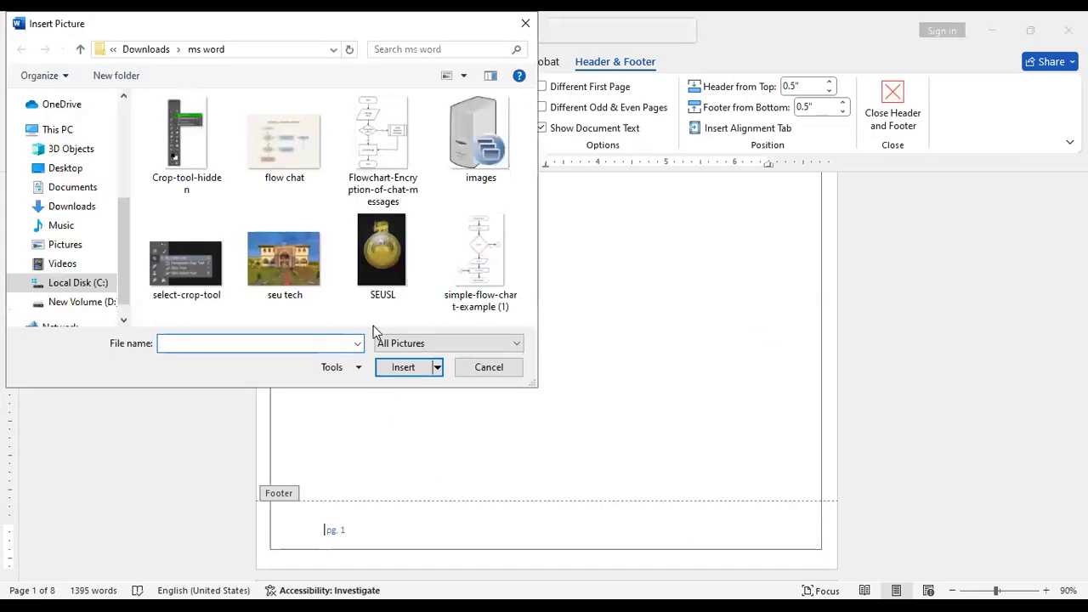
click(381, 255)
click(407, 366)
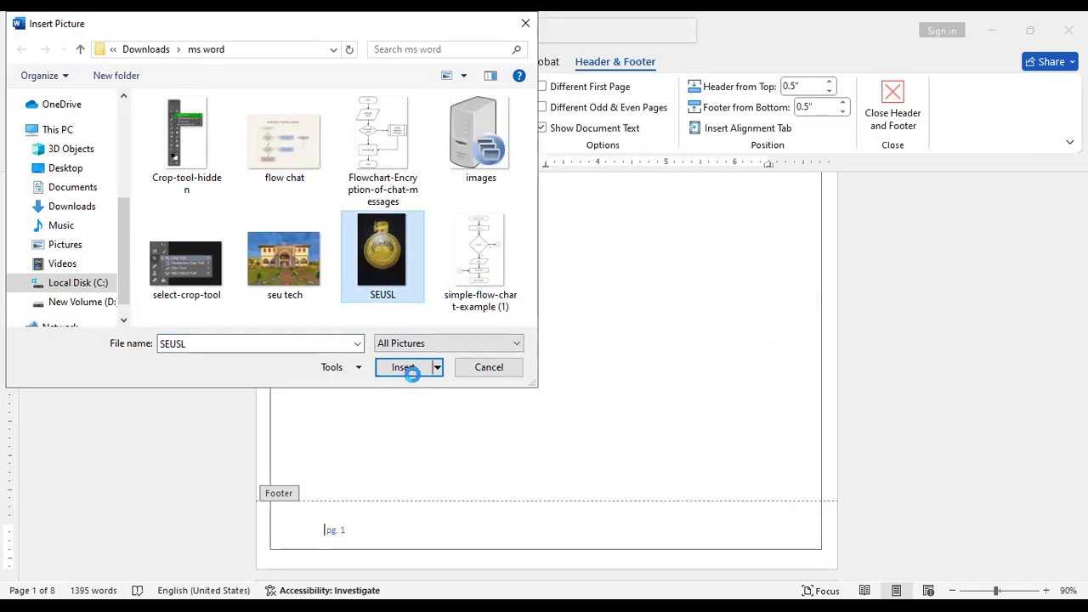
click(409, 367)
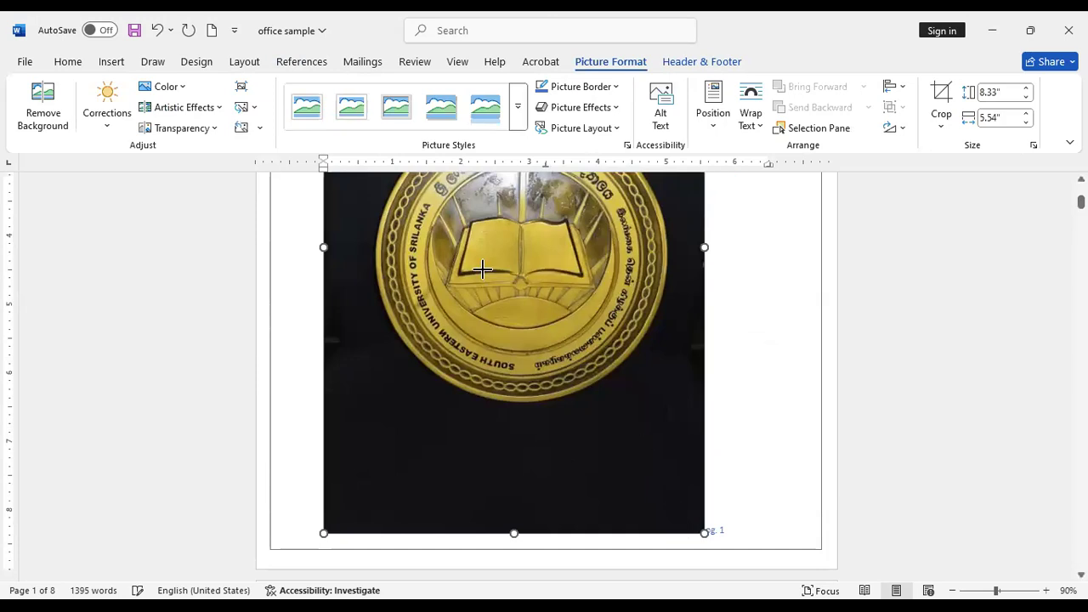
drag(364, 330, 394, 477)
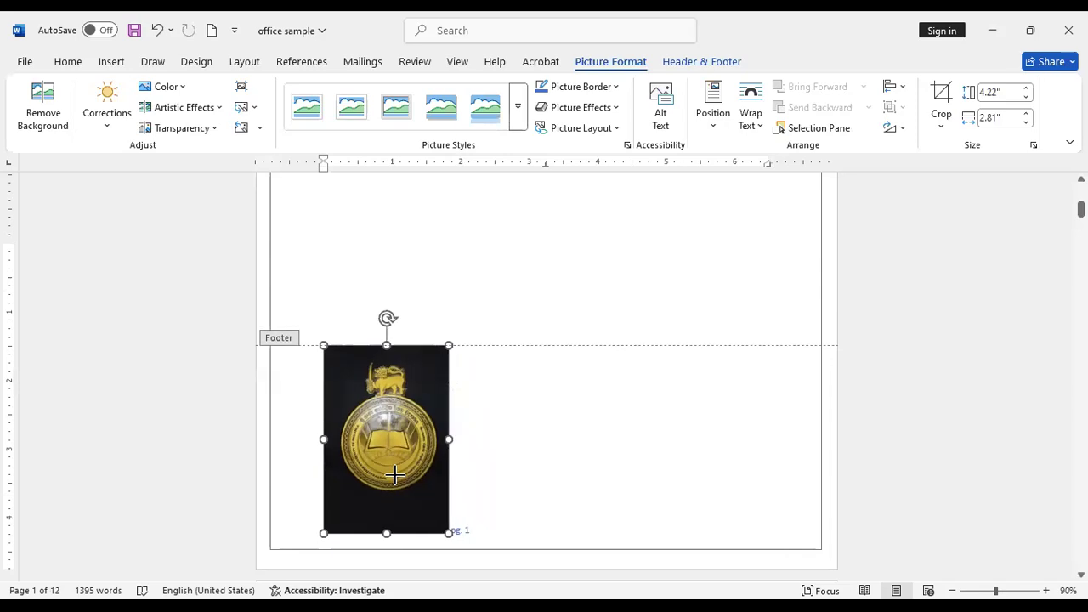
drag(387, 344, 413, 483)
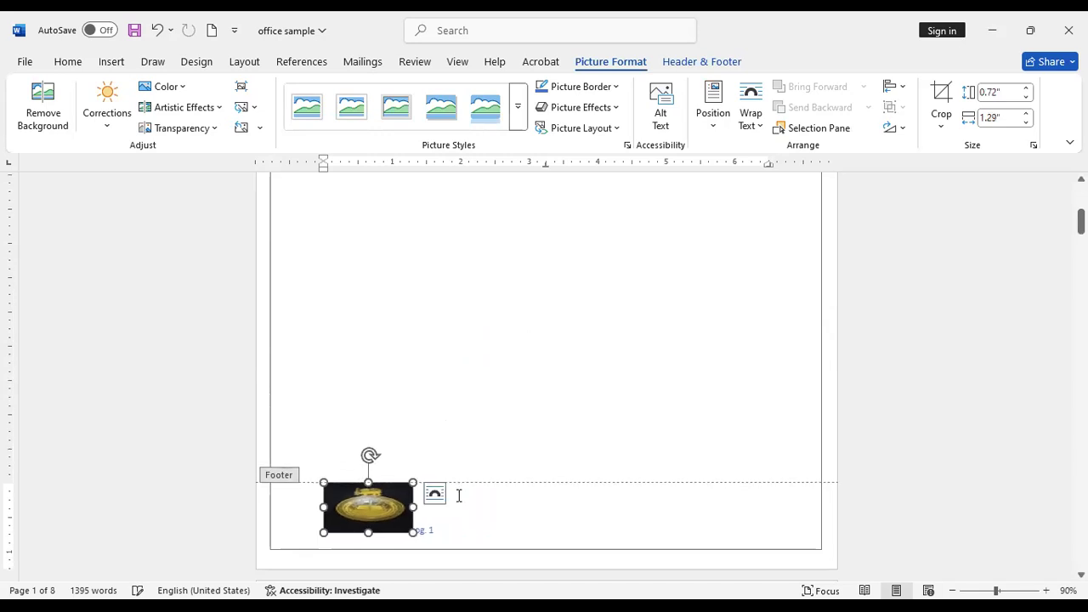
key(F2)
key(Escape)
key(F2)
key(Escape)
key(F2)
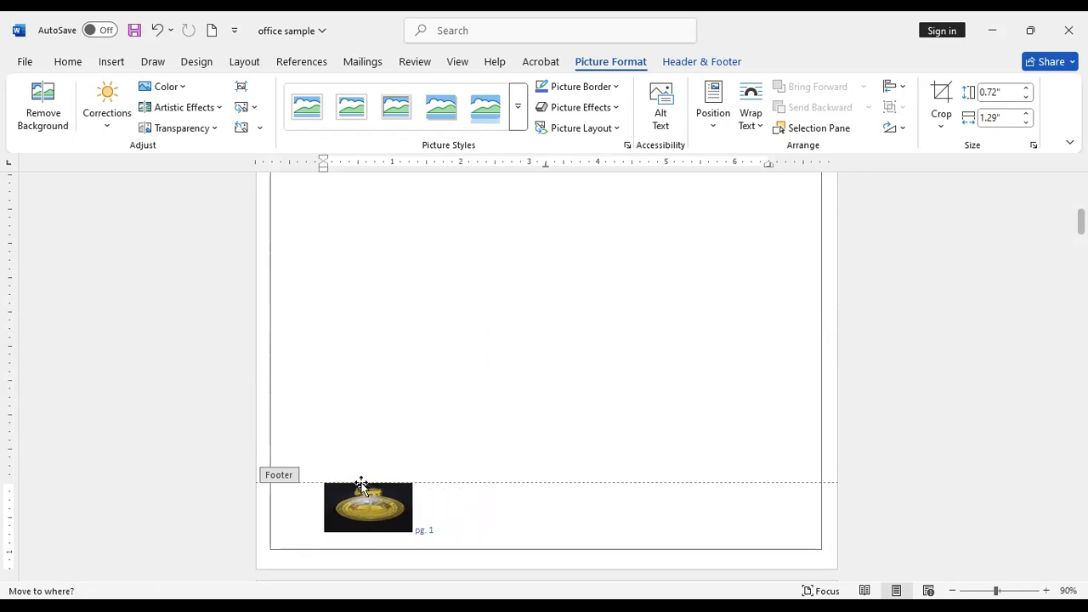
key(Escape)
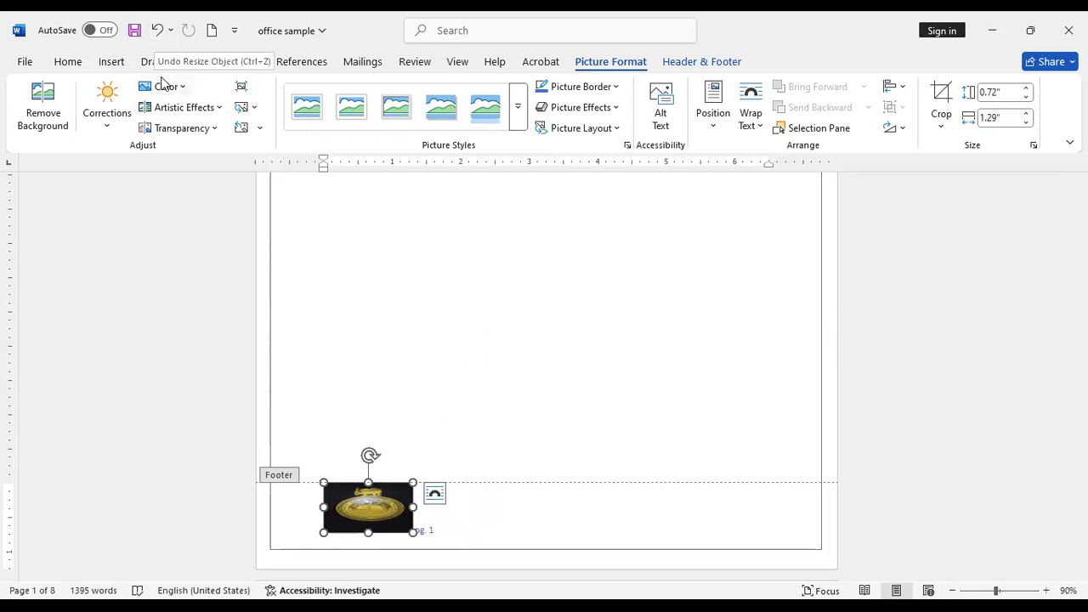
- Try to remove the page numbers from the document
click(114, 63)
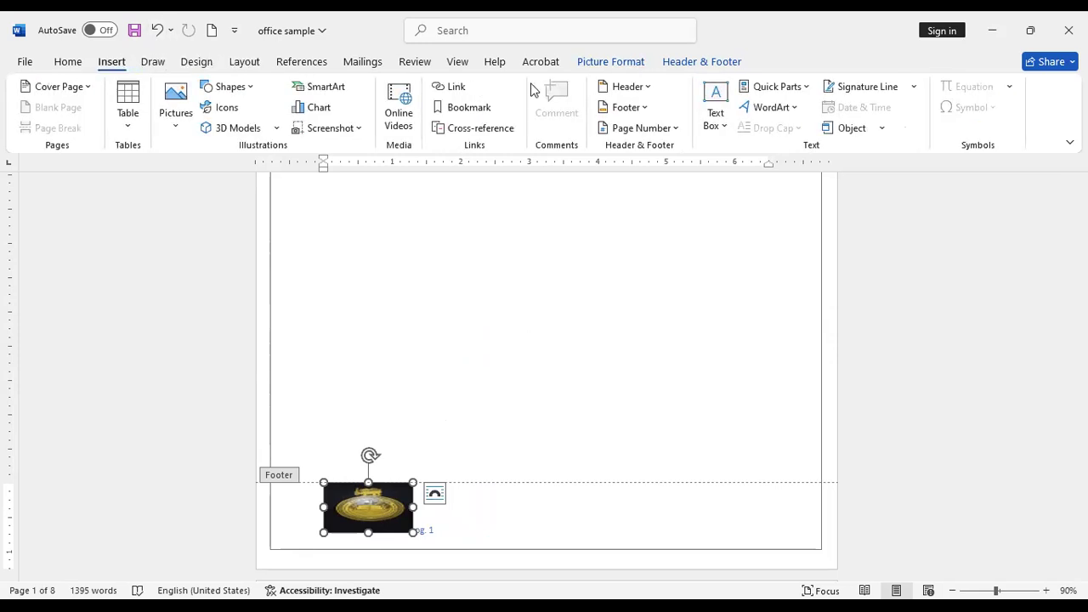
click(677, 132)
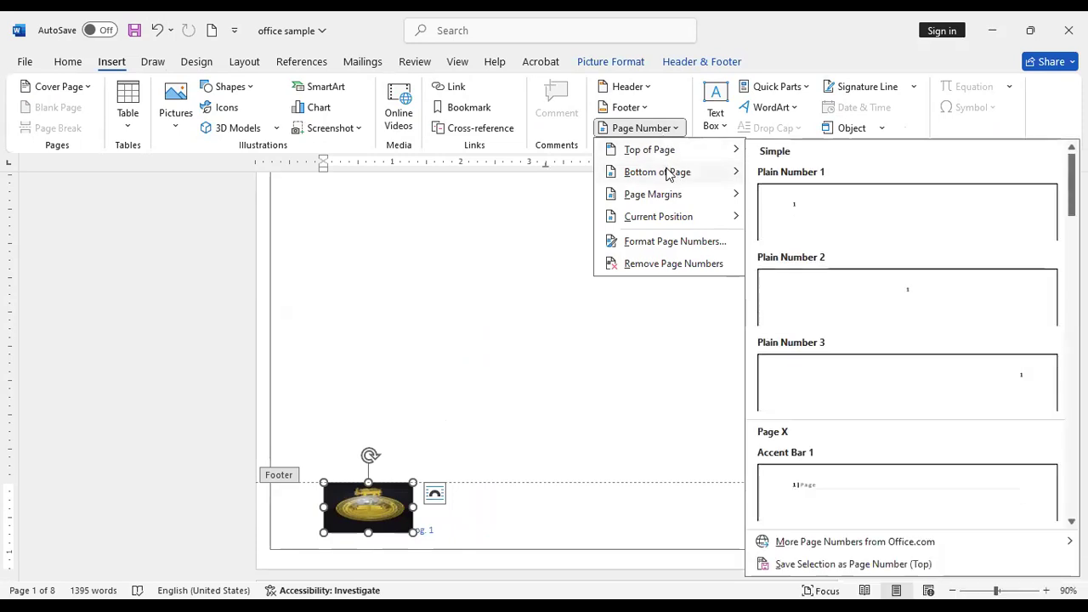
mouse_move(668, 174)
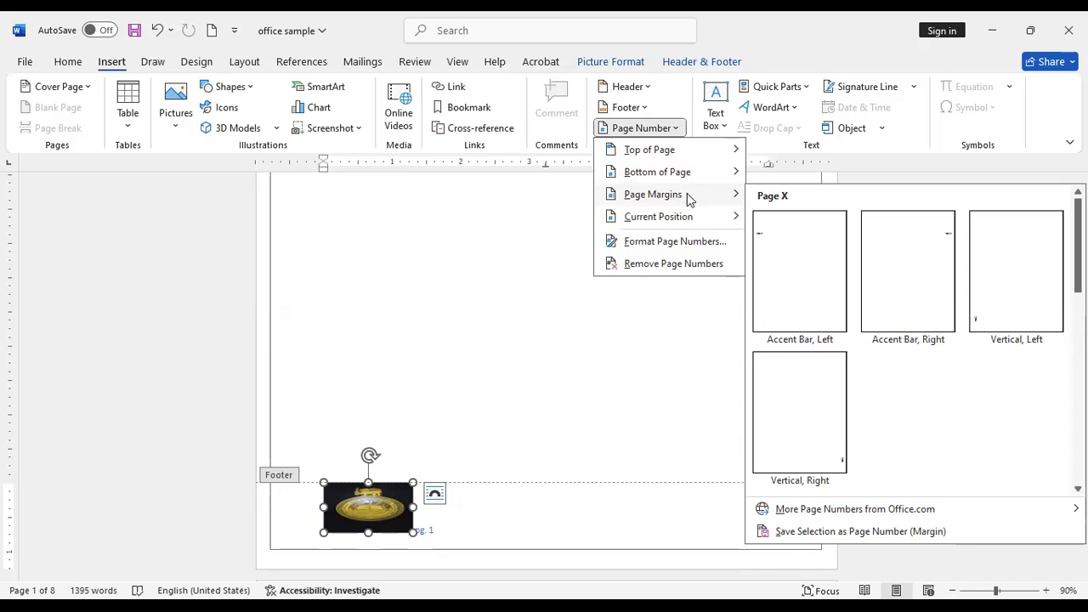
click(705, 263)
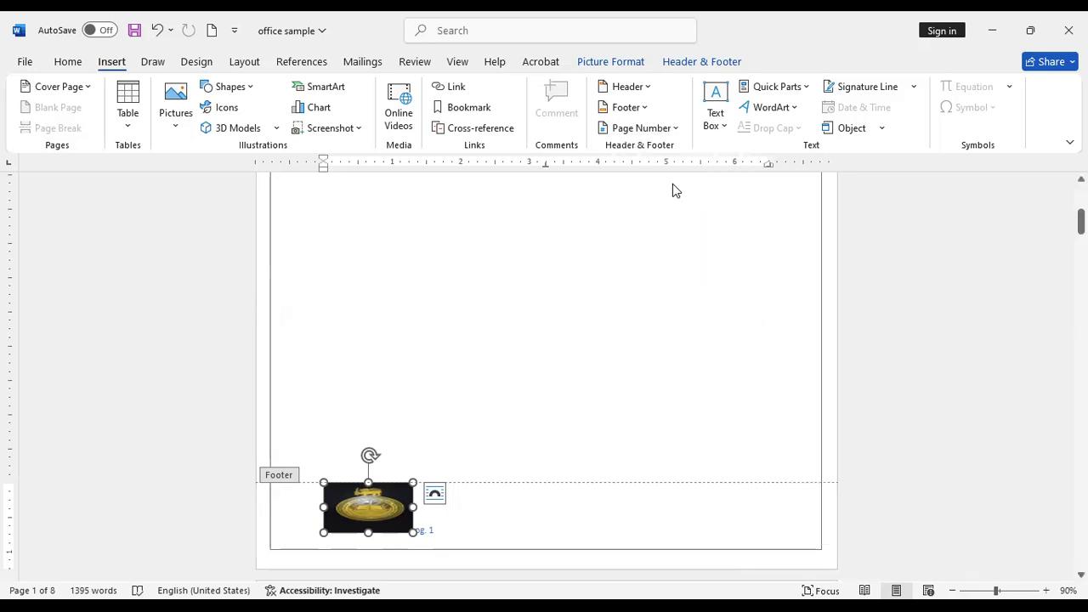
- Insert a bottom-of-page number in the "1 | Page" style throughout the document and leave footer editing
click(659, 132)
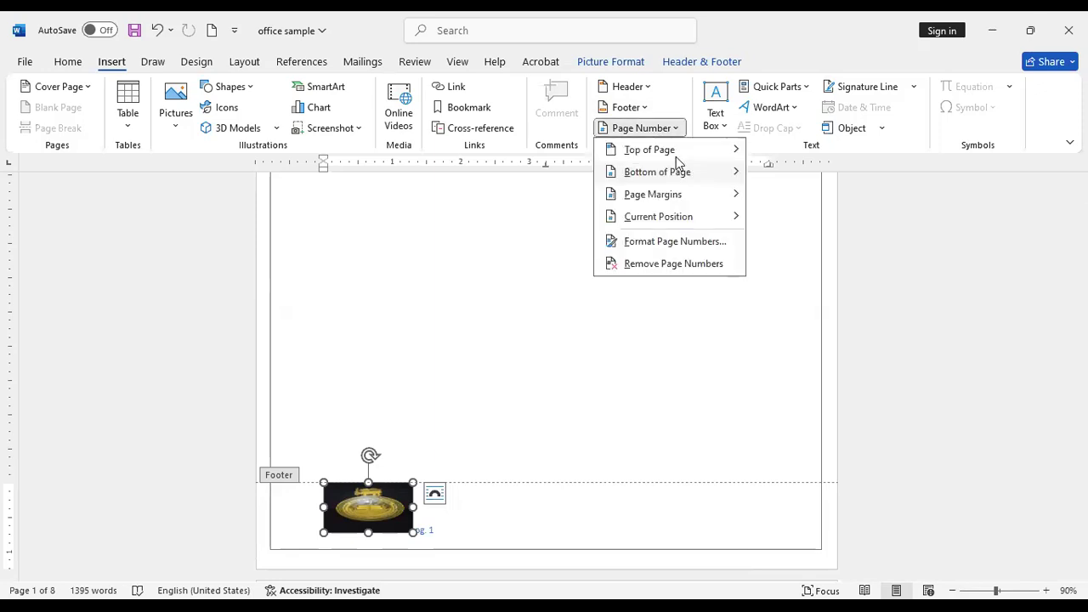
click(680, 171)
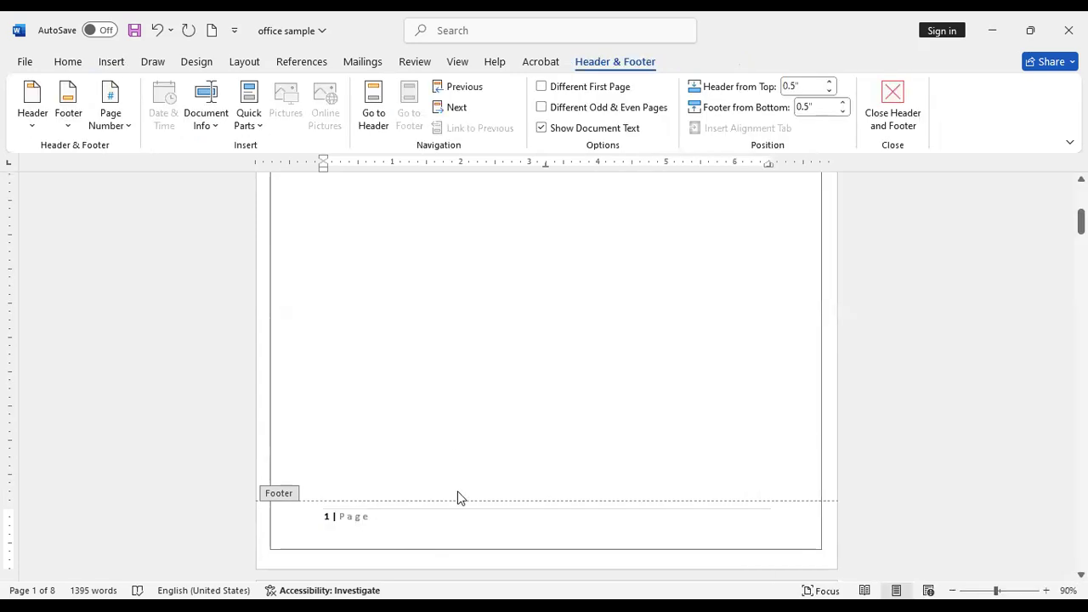
click(106, 64)
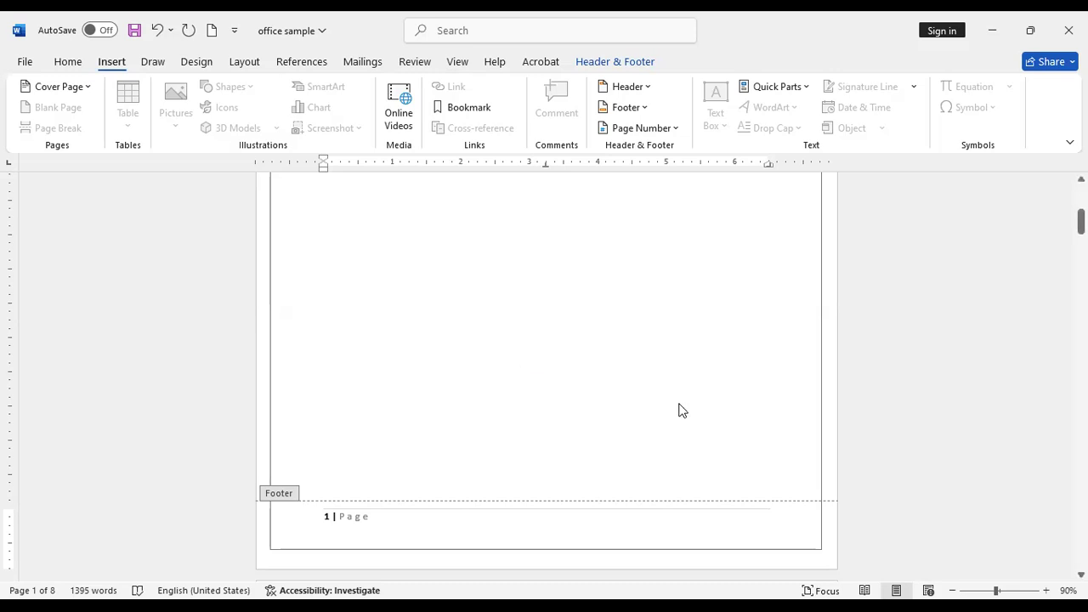
scroll(680, 408, down, 10)
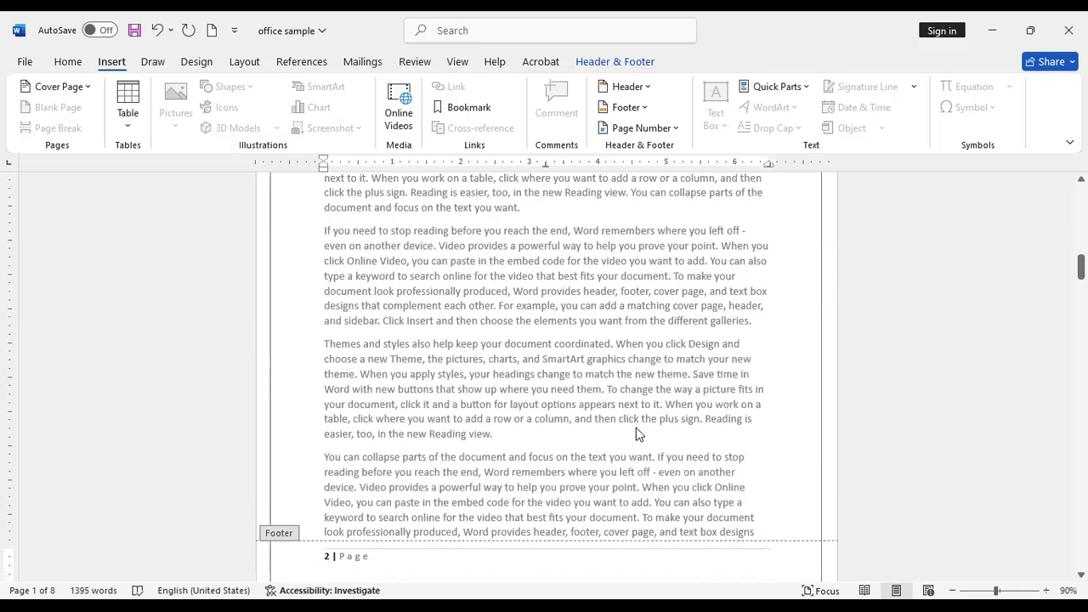
click(627, 61)
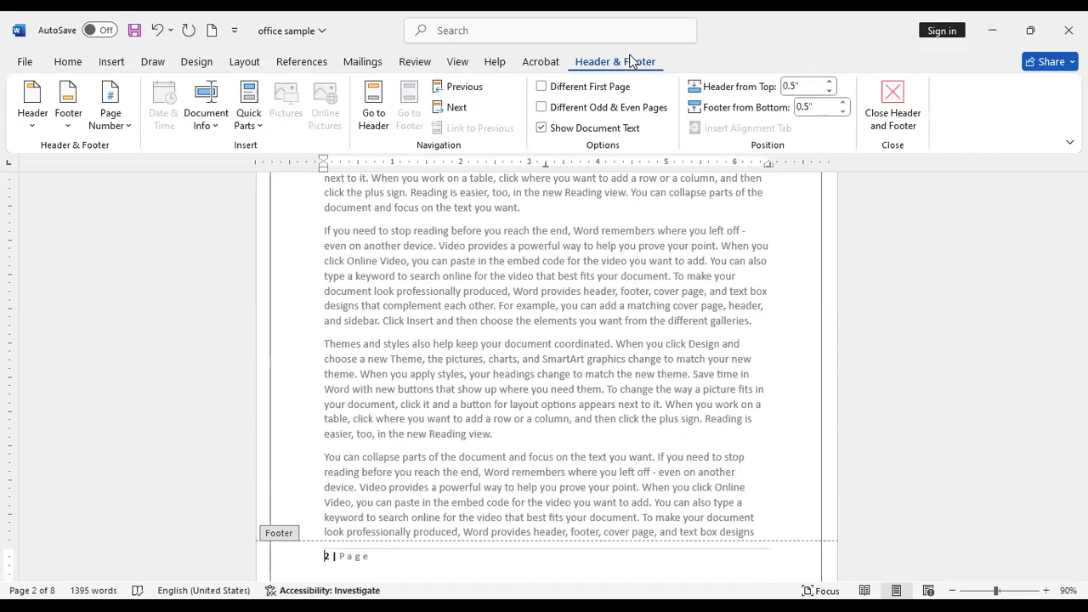
click(893, 99)
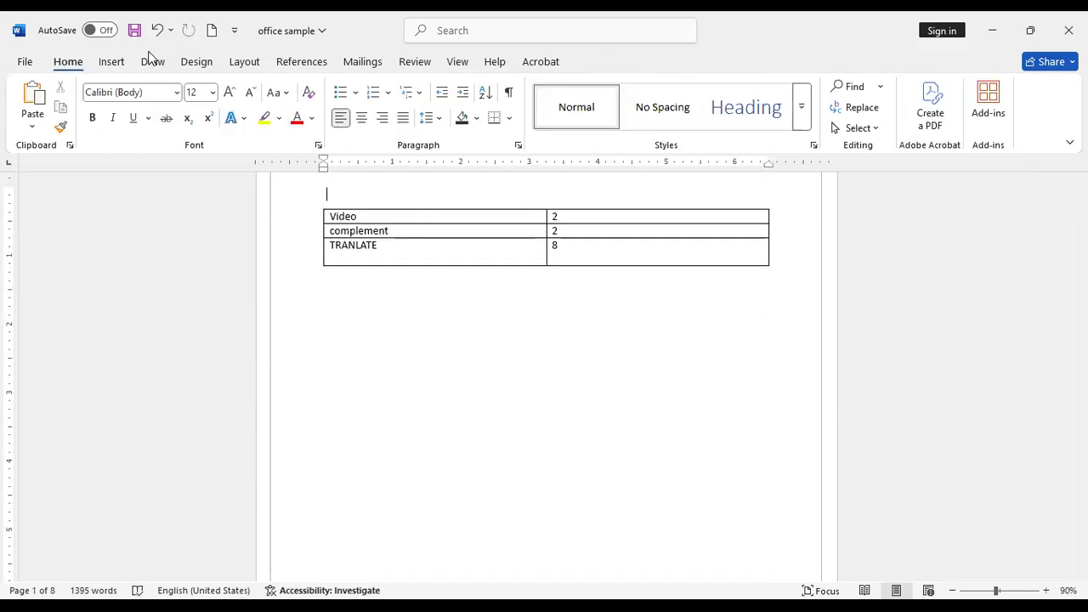
- Add several blank lines below the TRANLATE text on the document's last page
click(112, 62)
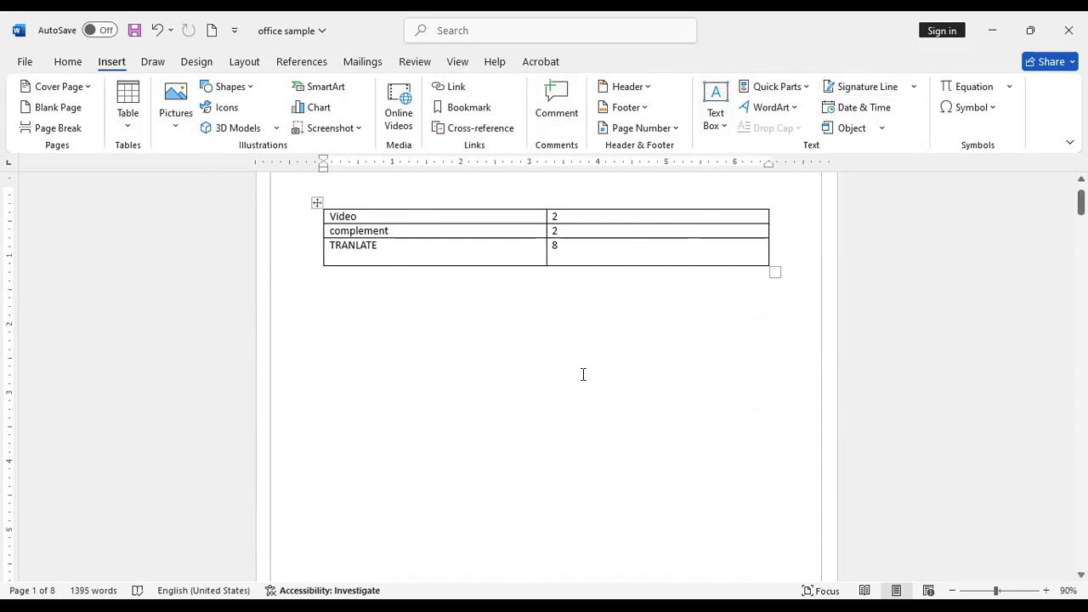
scroll(583, 385, down, 3)
scroll(440, 337, down, 10)
scroll(448, 353, down, 20)
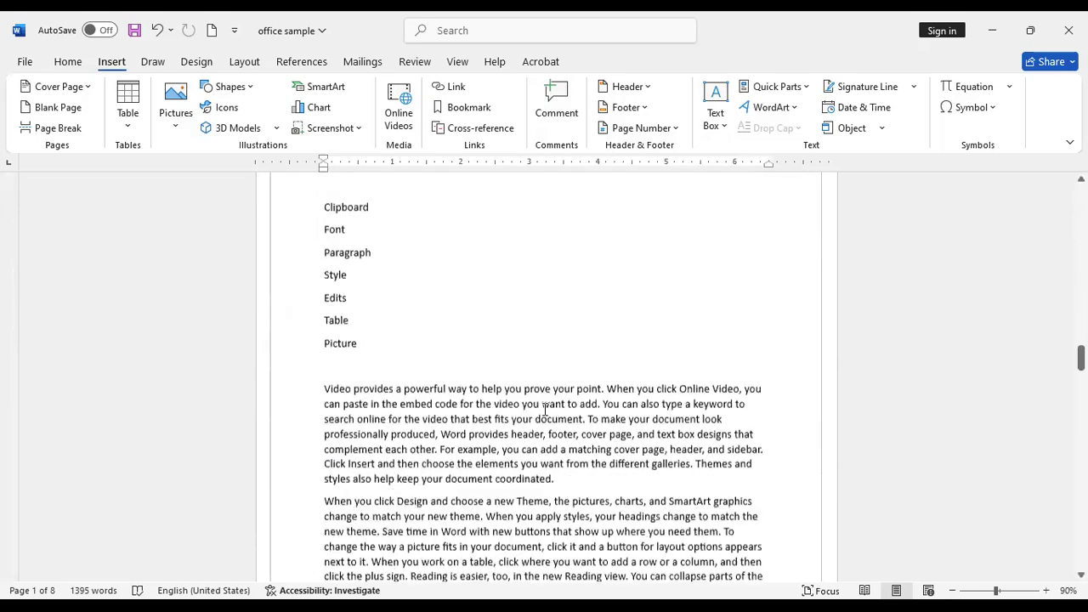
scroll(540, 423, down, 20)
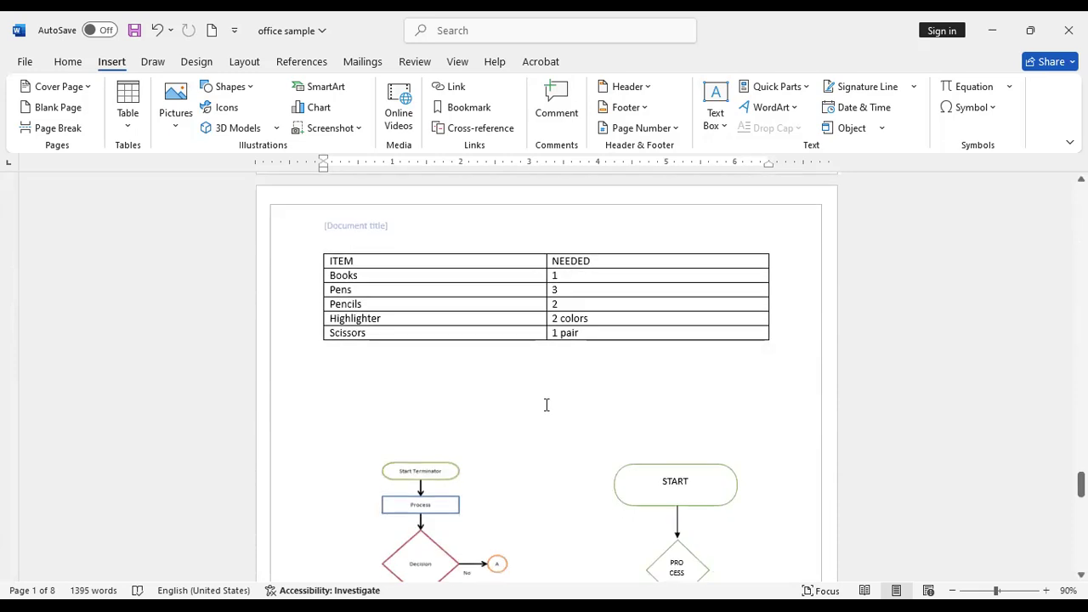
click(331, 456)
key(Return)
key(Return)
key(Return)
key(Return)
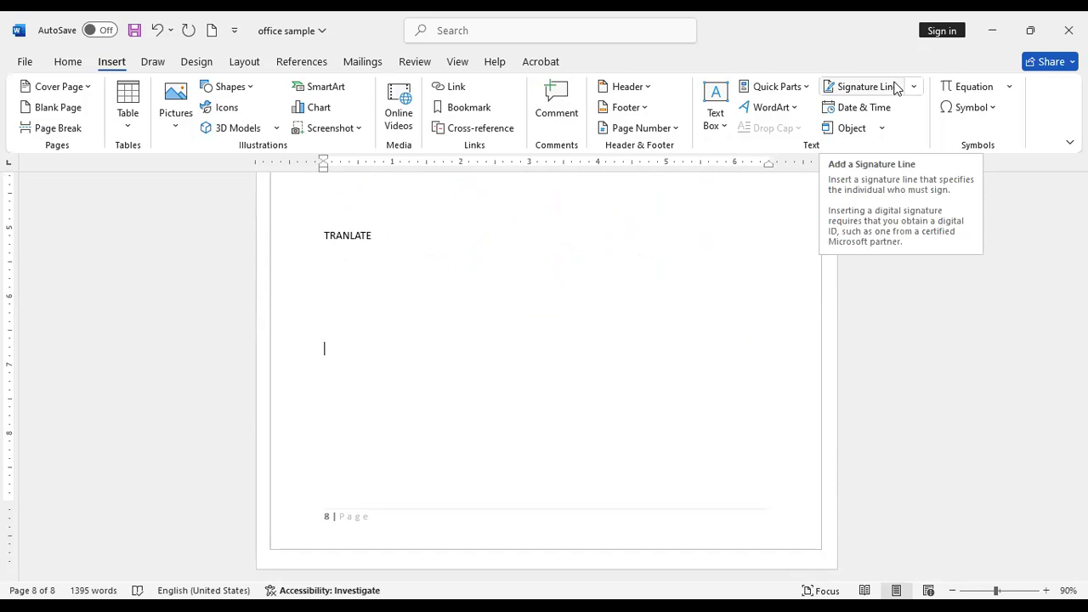
- Insert a signature line at the cursor with the suggested signer's name and the title President
click(866, 88)
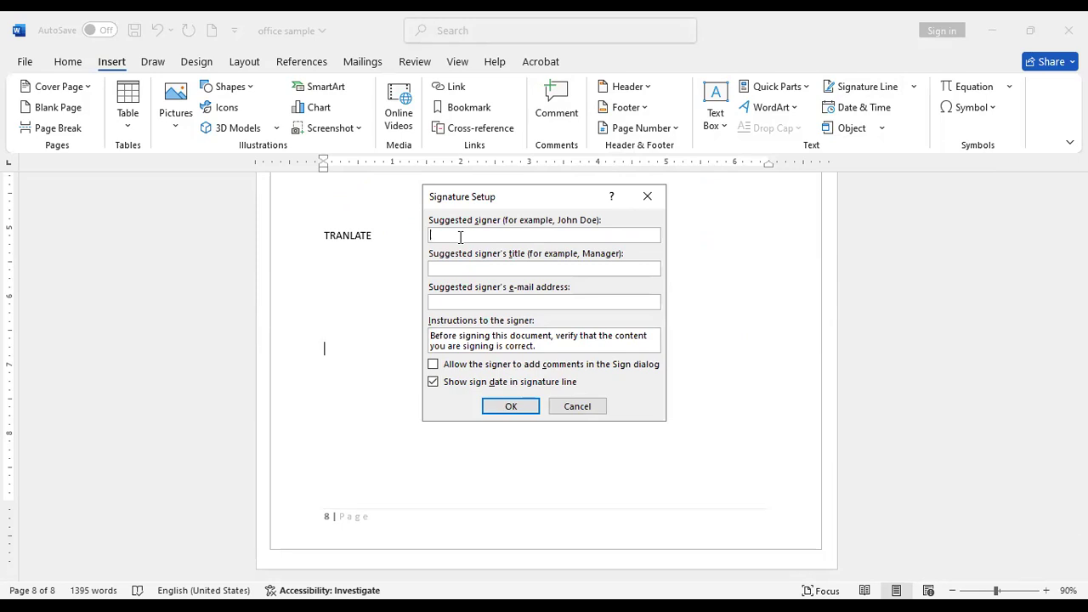
text(A)
text(K)
text(D)
text(Pr)
text(eside)
text(nt)
click(522, 407)
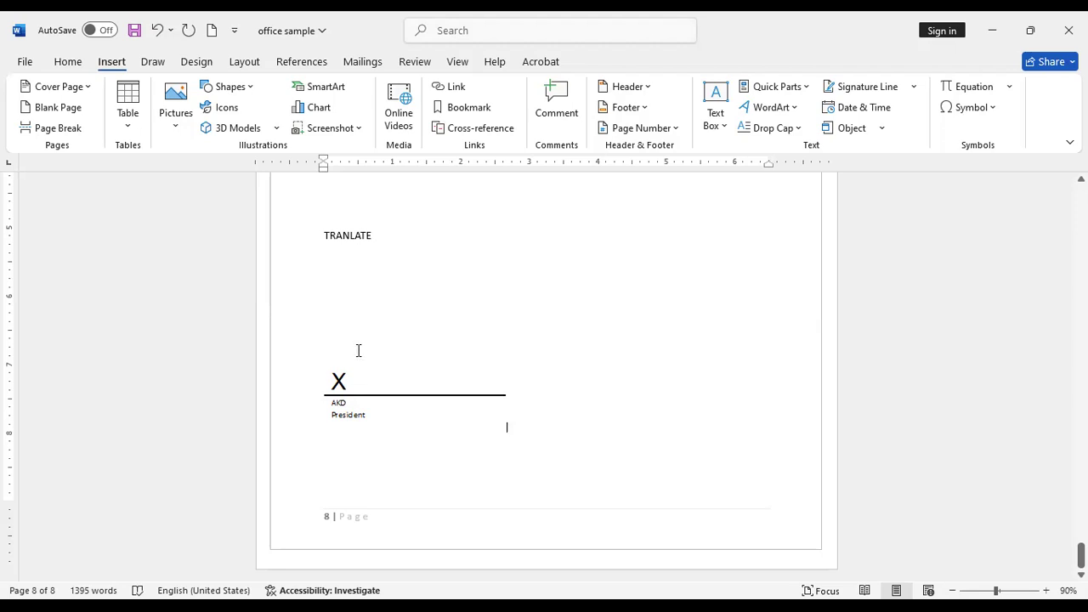
- Insert the current date between TRANLATE and the signature line in the 6/21/2025 format, with automatic updating on
click(348, 285)
click(861, 107)
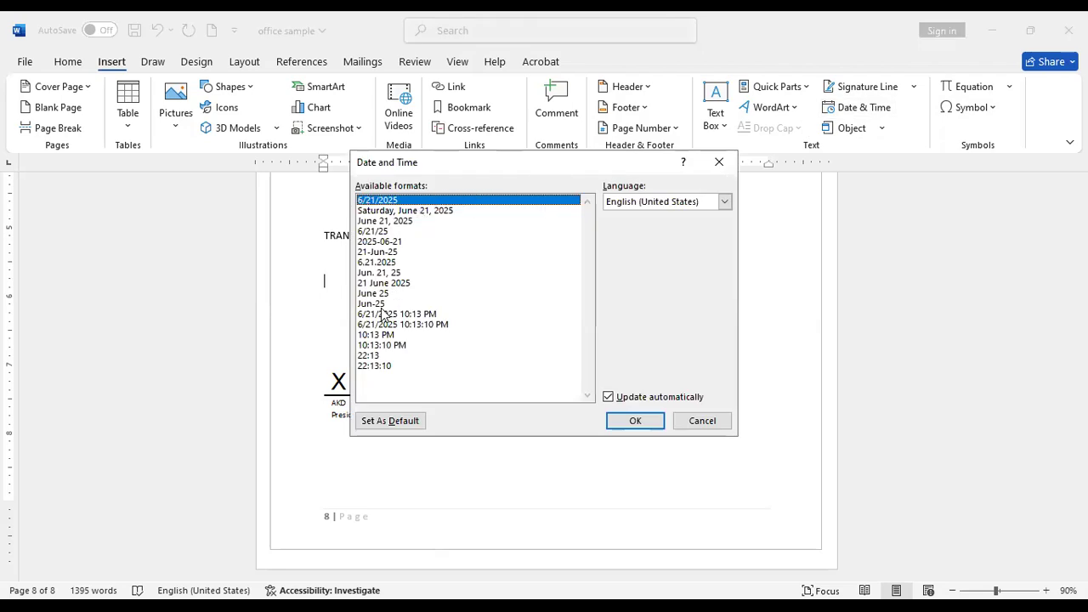
click(389, 212)
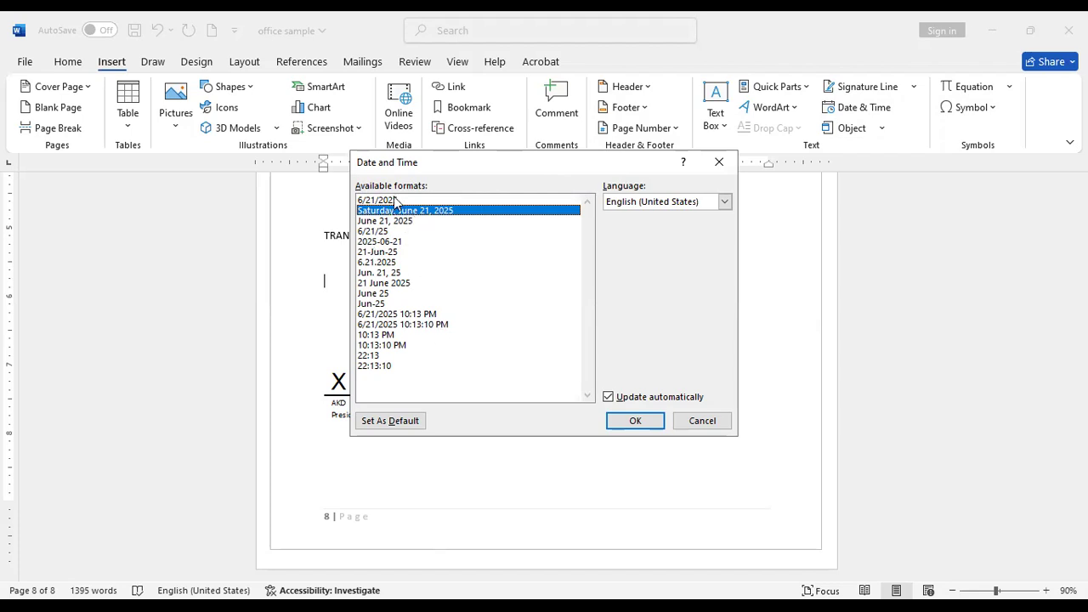
click(395, 201)
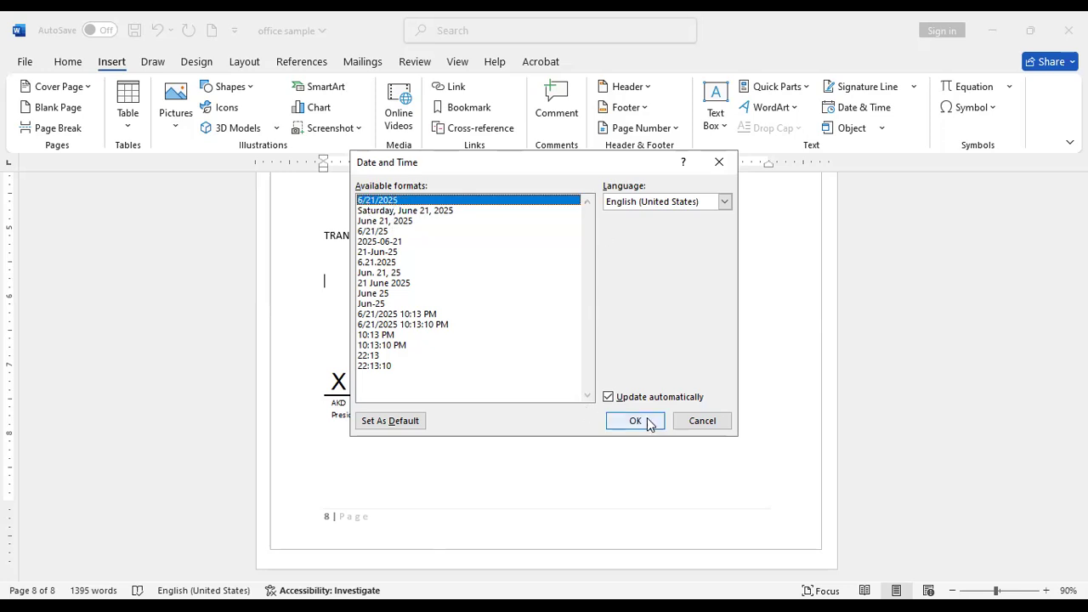
click(608, 396)
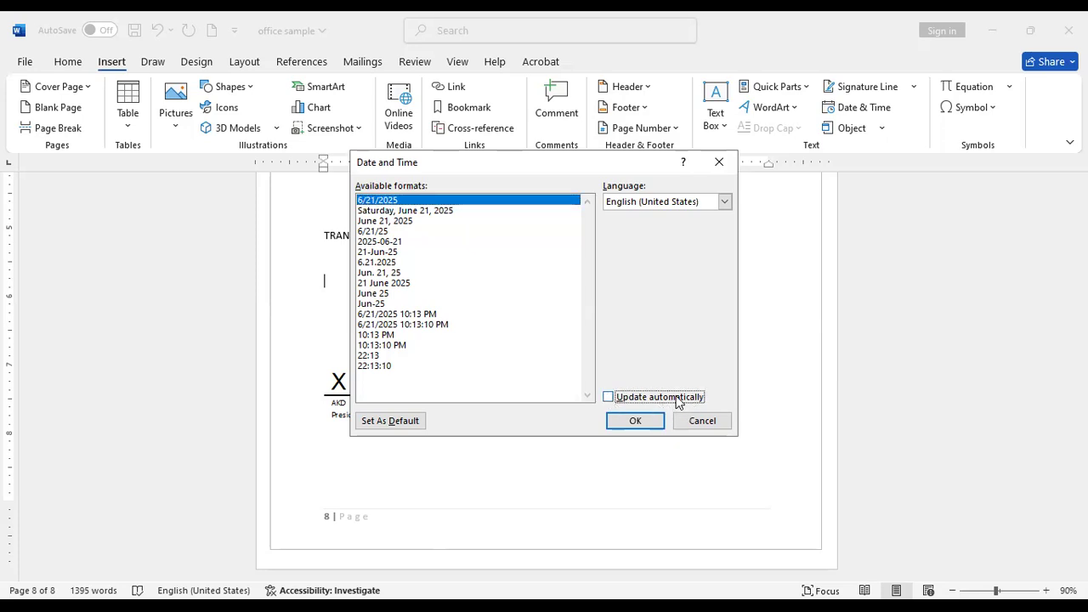
click(608, 397)
click(630, 425)
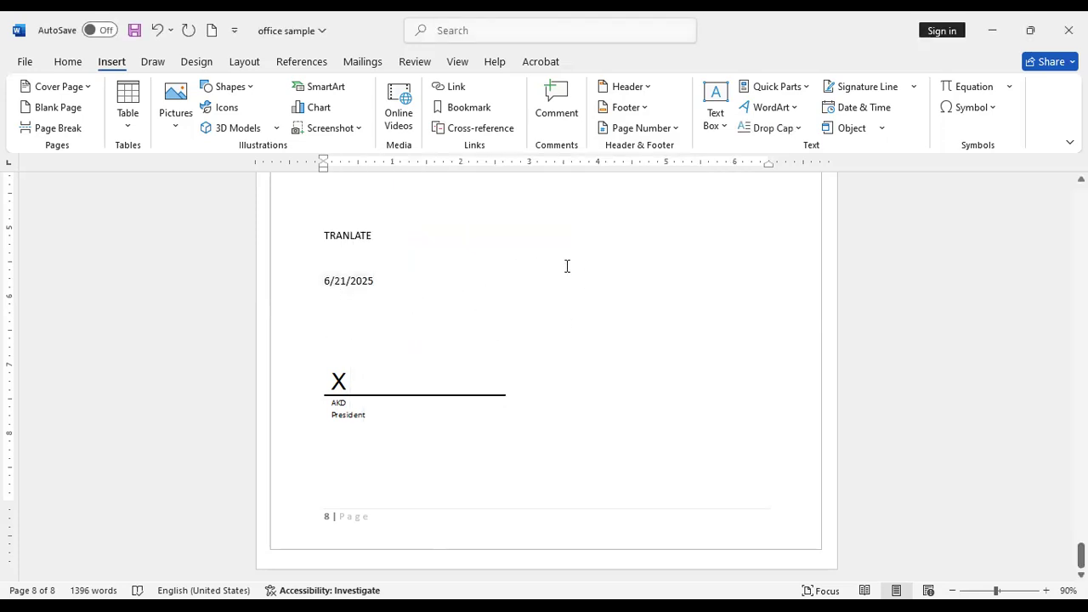
- Add blank lines after the signature line until the cursor is on a new page 9
click(881, 128)
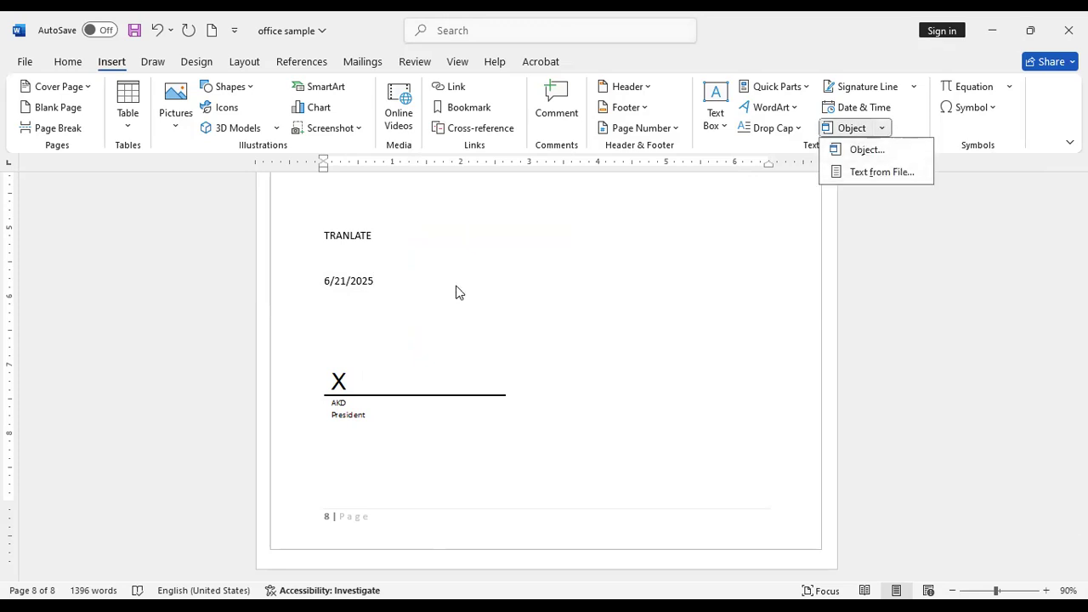
click(529, 415)
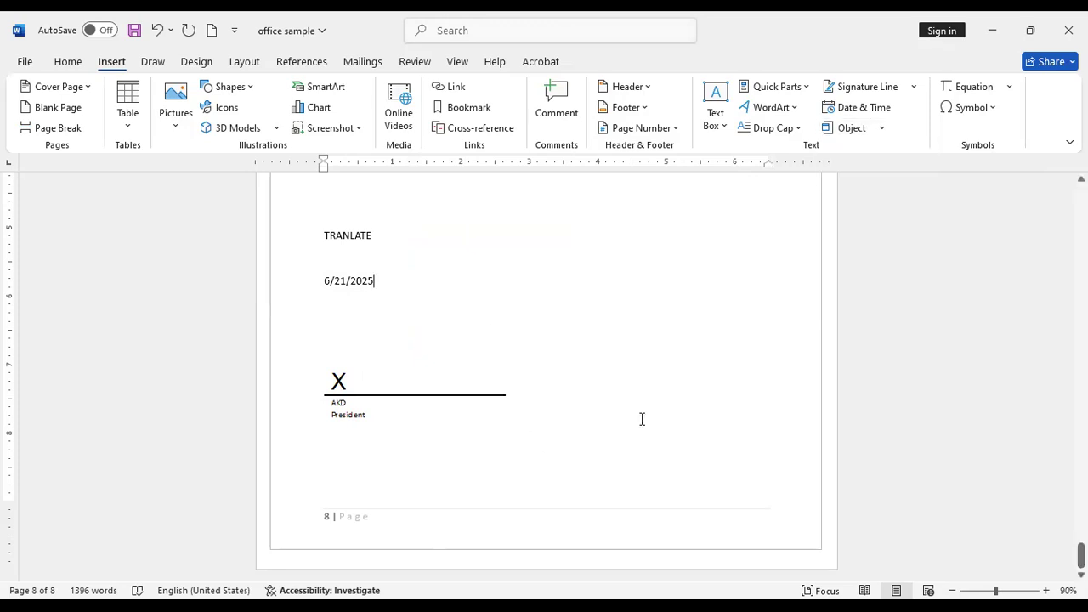
click(580, 408)
key(Return)
key(Return)
key(Return)
key(Return)
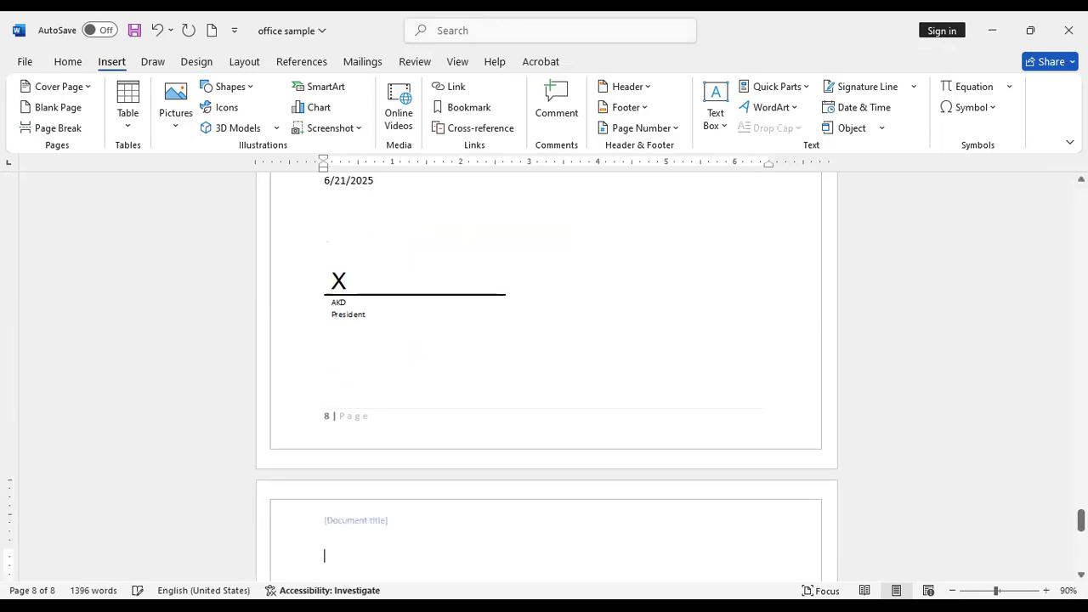
scroll(545, 437, down, 3)
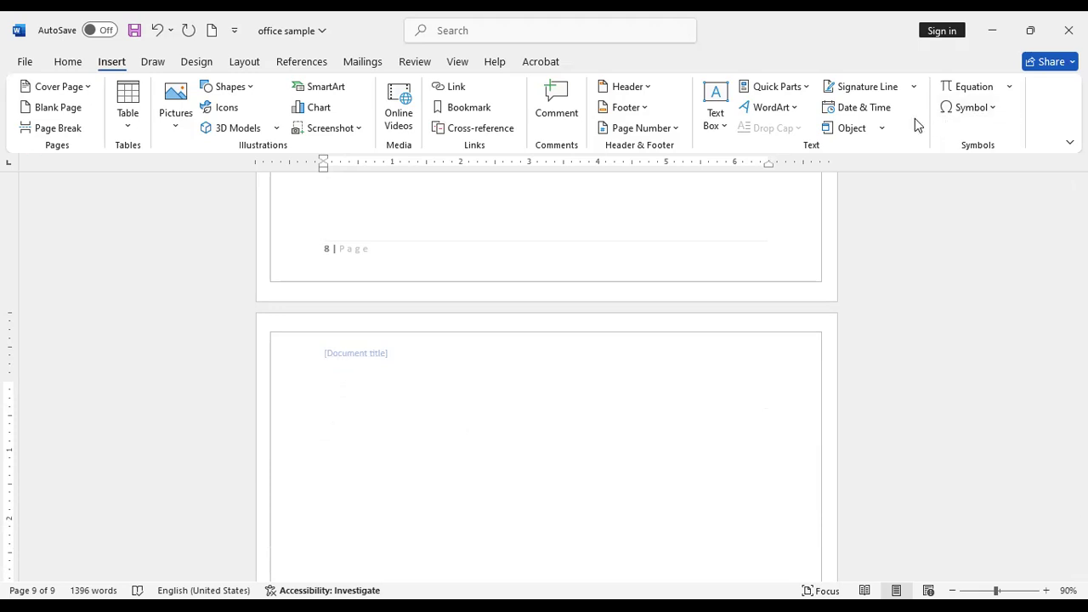
- Insert the text of the file sample-docx-files-sample1 from the Downloads folder on page 9
click(884, 127)
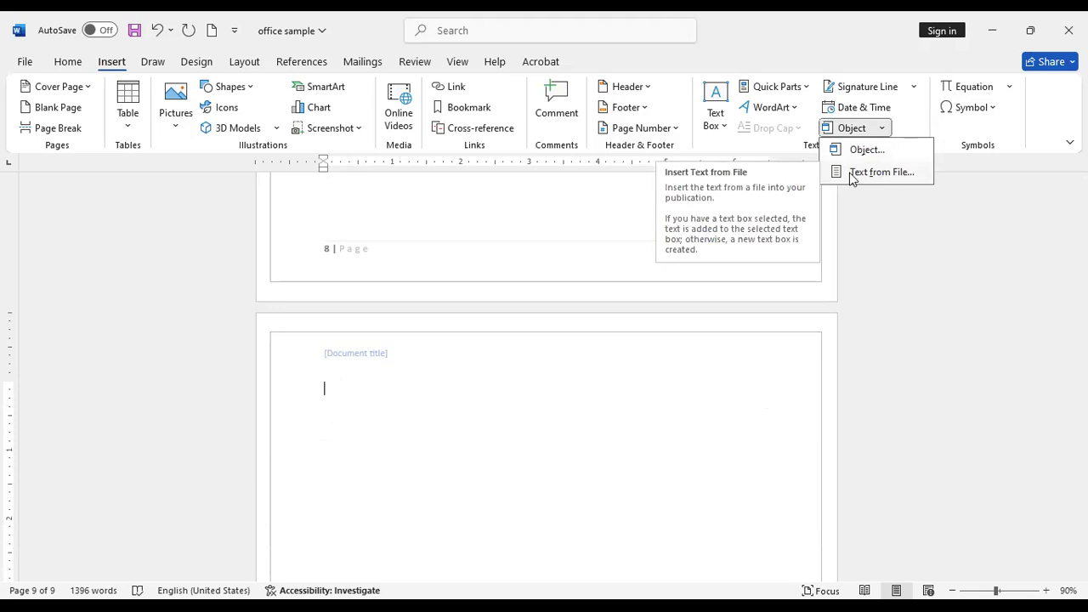
click(892, 176)
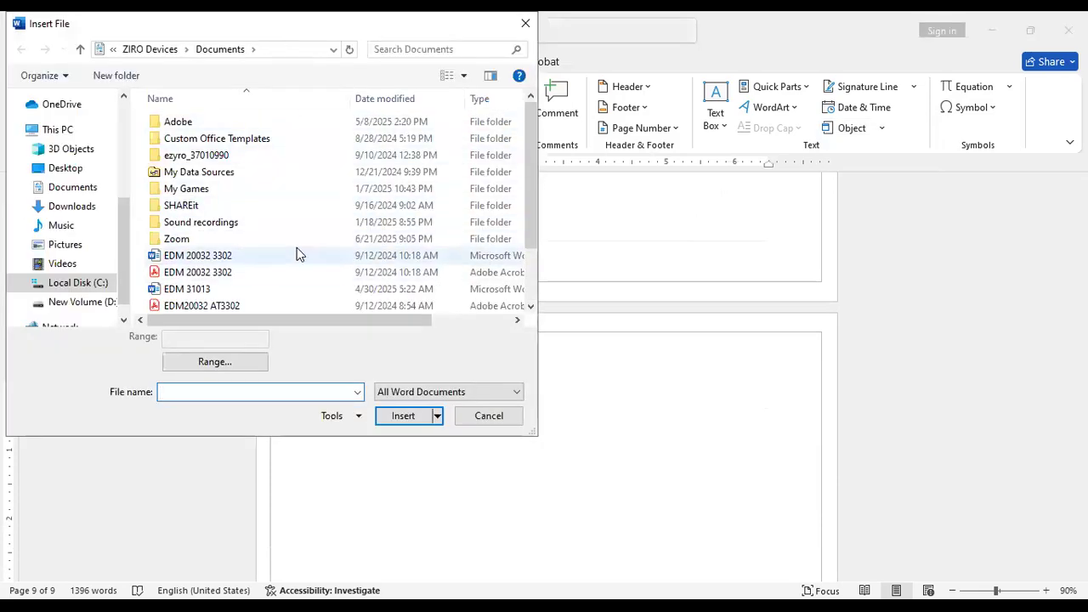
scroll(296, 253, down, 2)
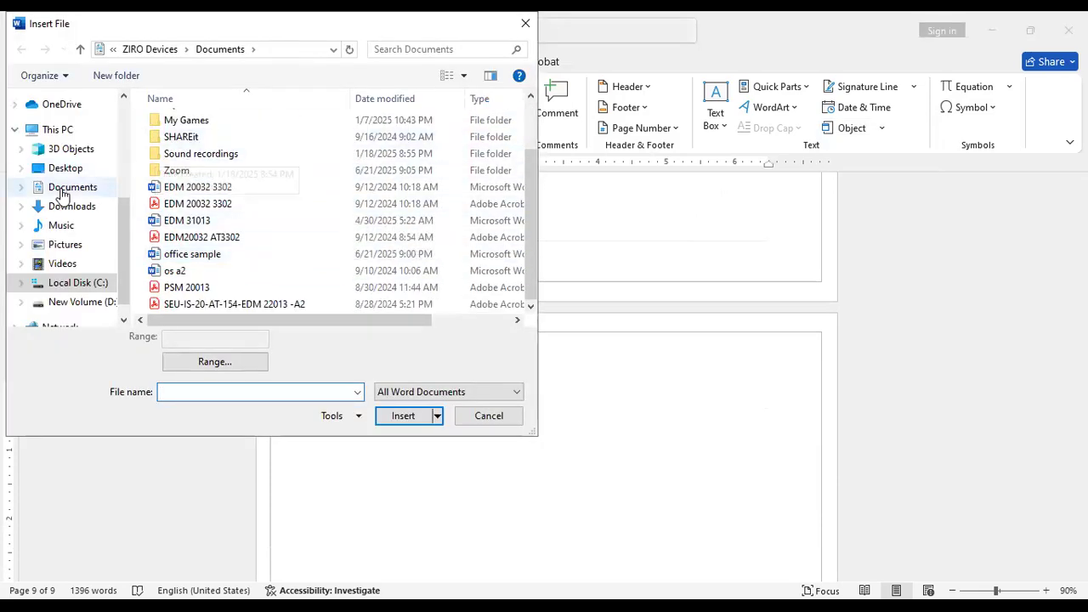
click(85, 212)
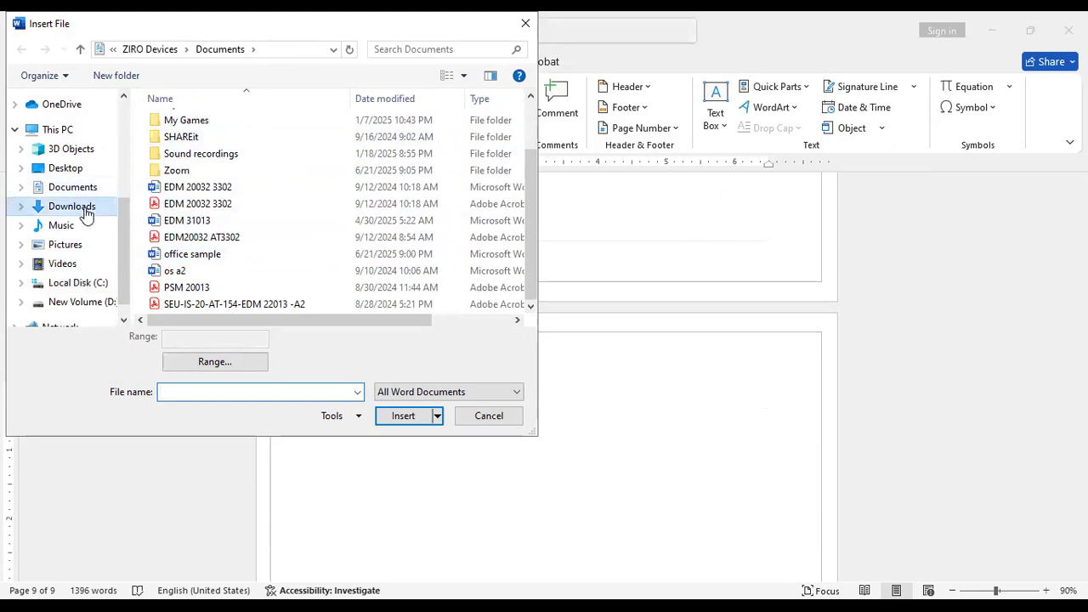
scroll(316, 233, down, 1)
scroll(316, 233, down, 3)
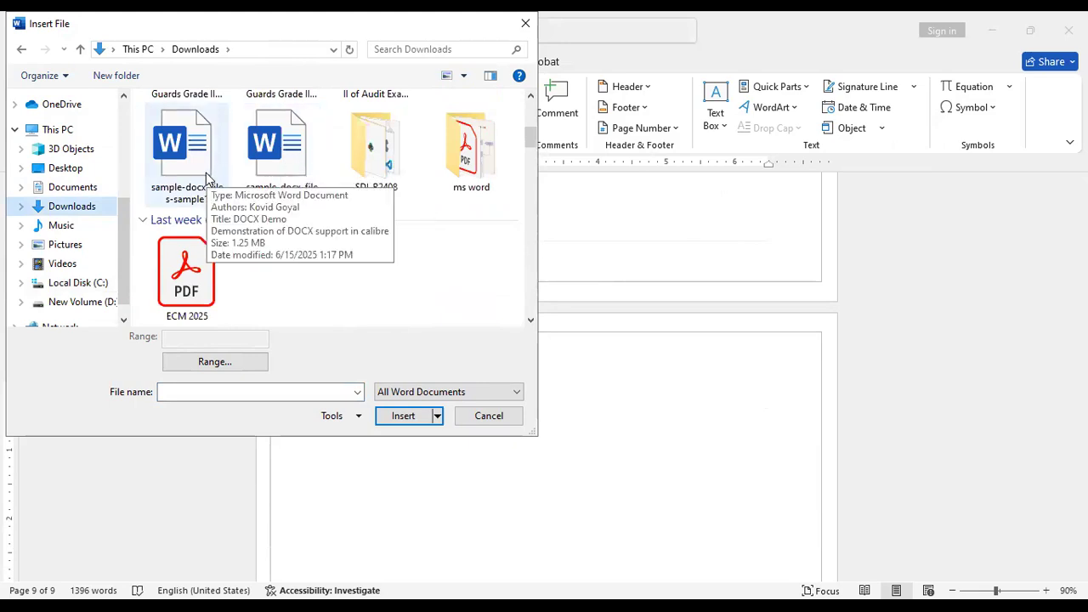
click(206, 177)
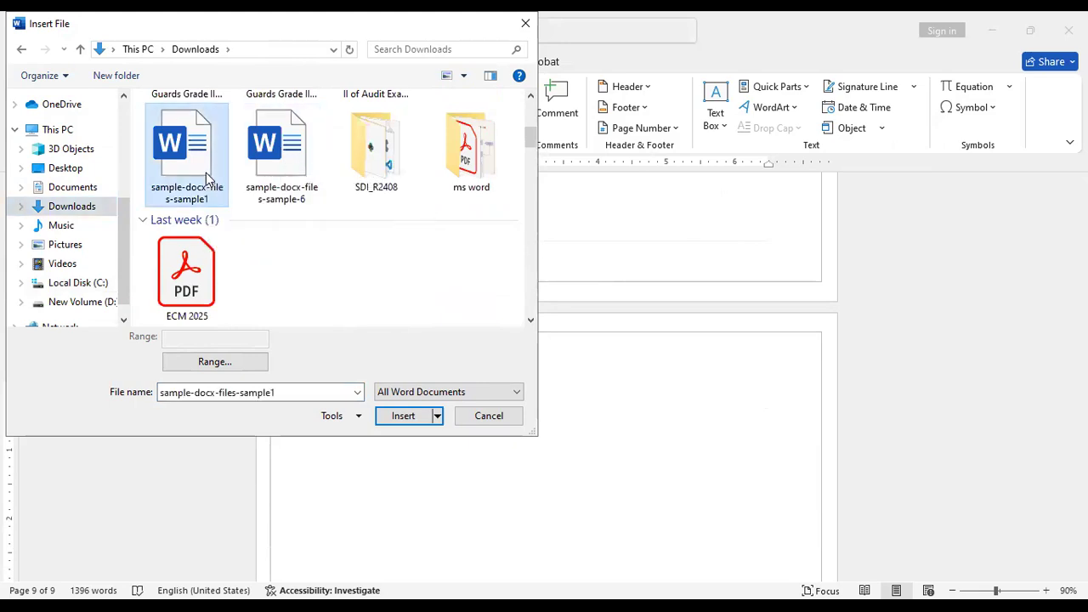
click(401, 415)
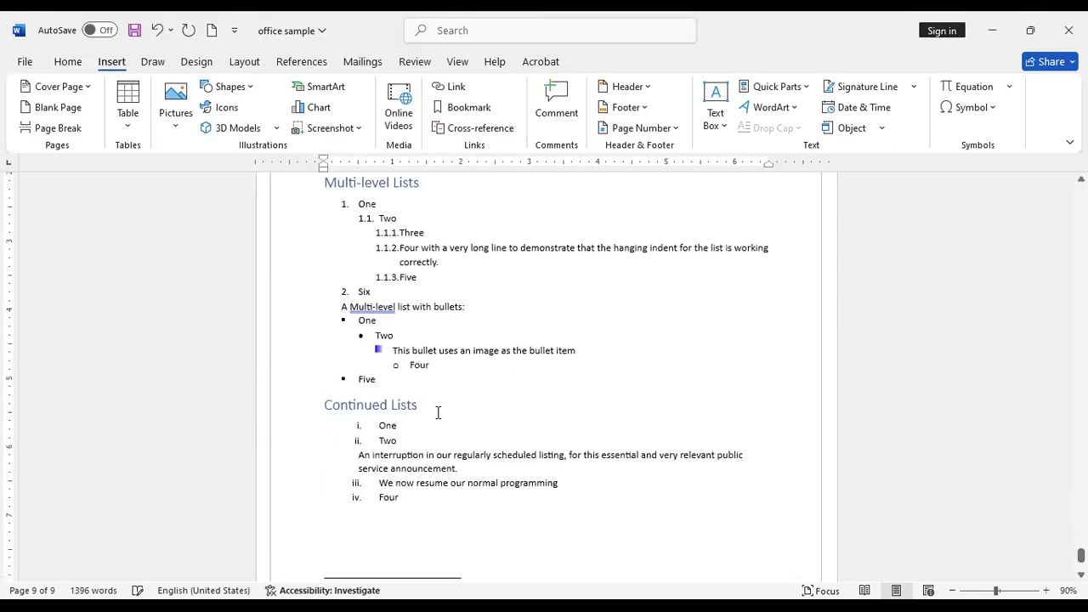
- Examine the text inserted from the file, from its lists back through the images, footnotes, tables and paragraph formatting
scroll(581, 414, down, 4)
scroll(629, 386, up, 12)
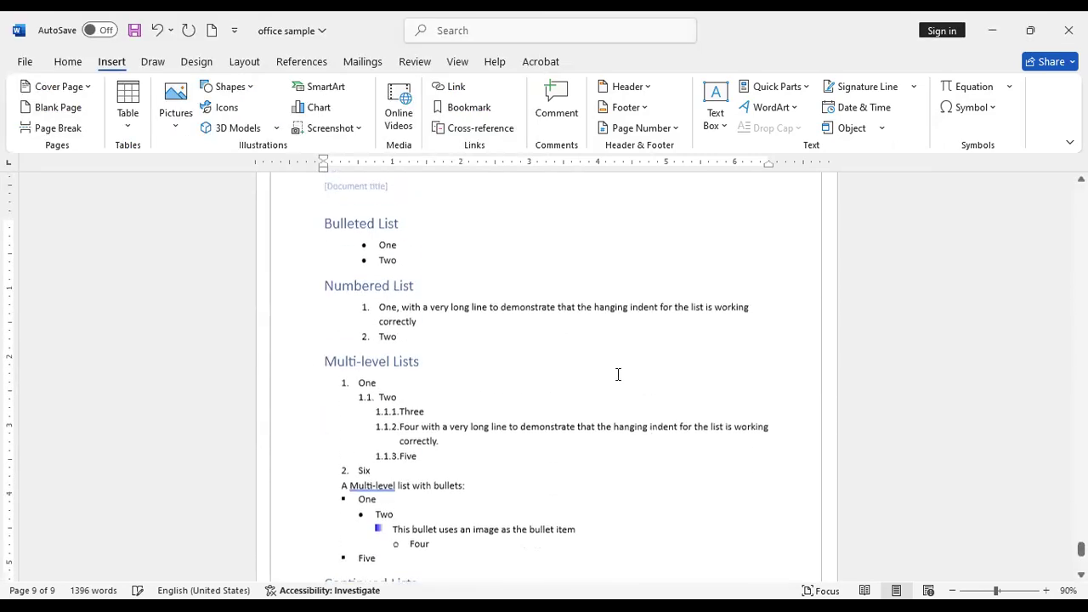
scroll(597, 321, up, 15)
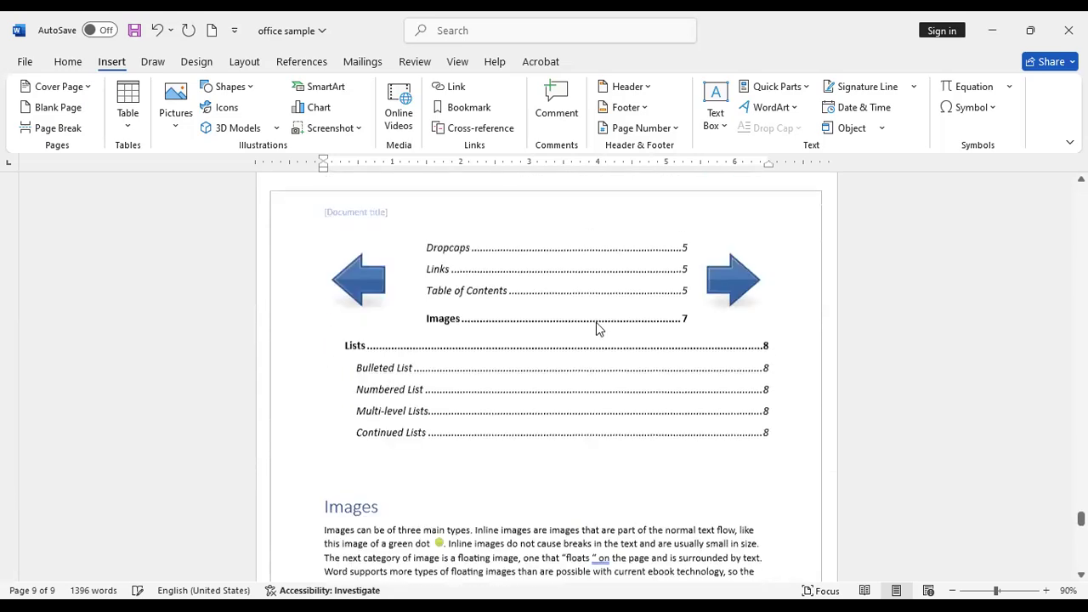
scroll(597, 323, up, 15)
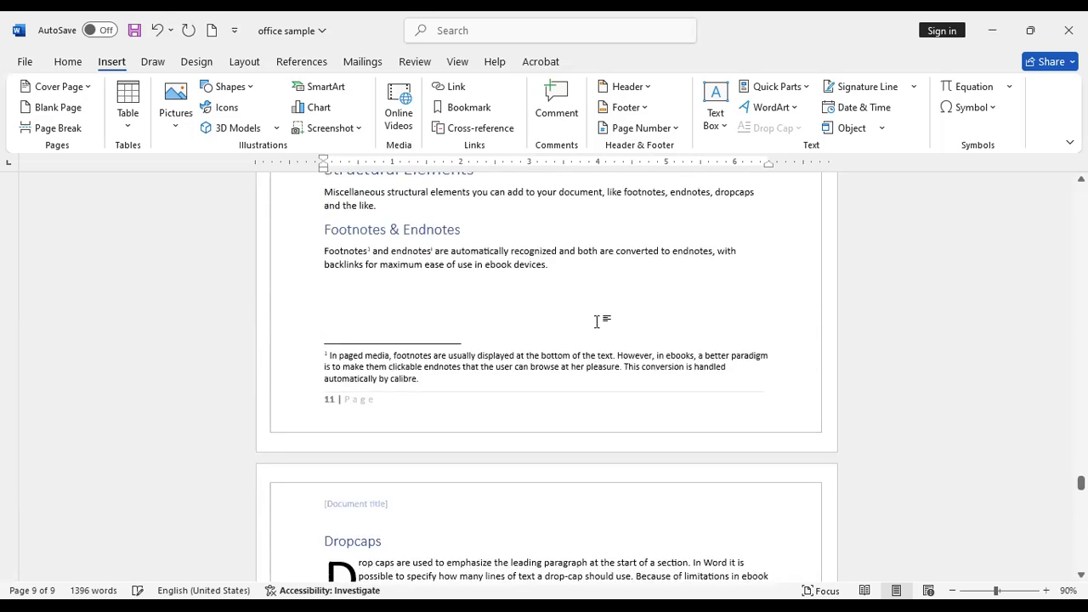
scroll(598, 330, up, 10)
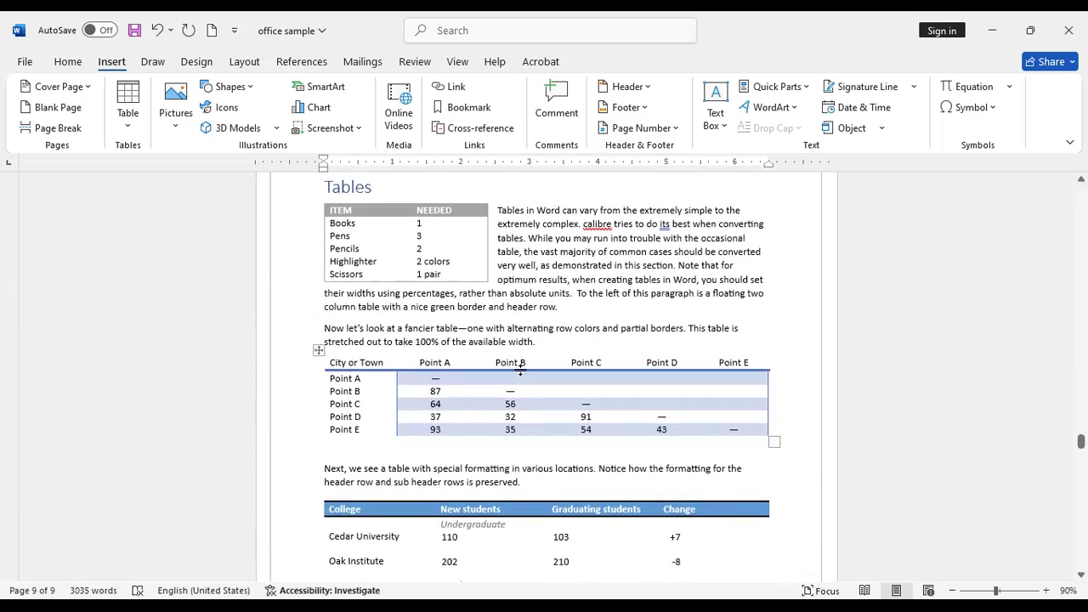
scroll(521, 369, up, 3)
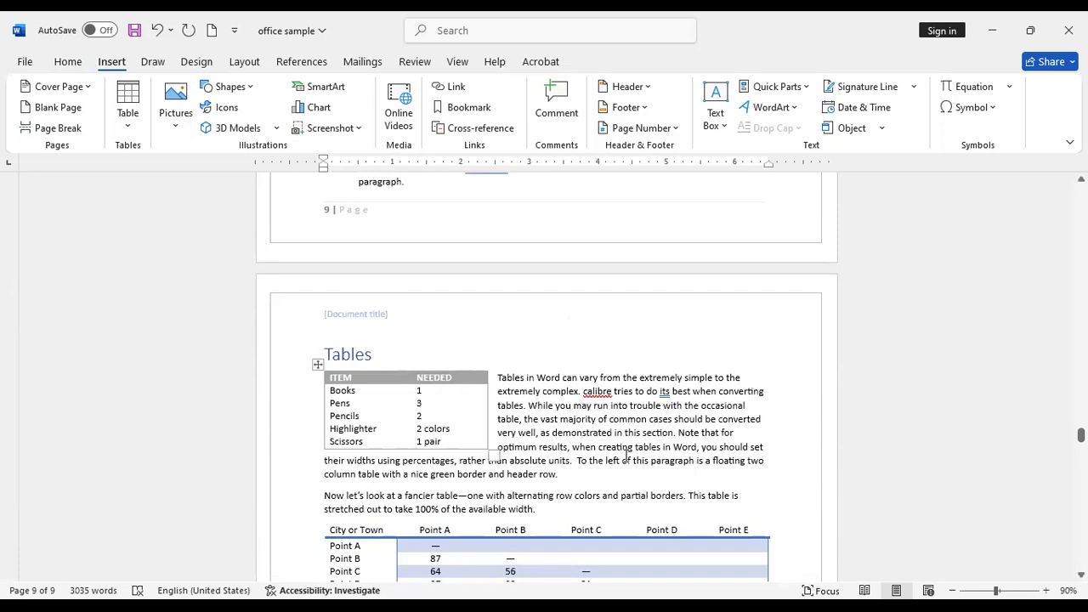
scroll(561, 372, up, 9)
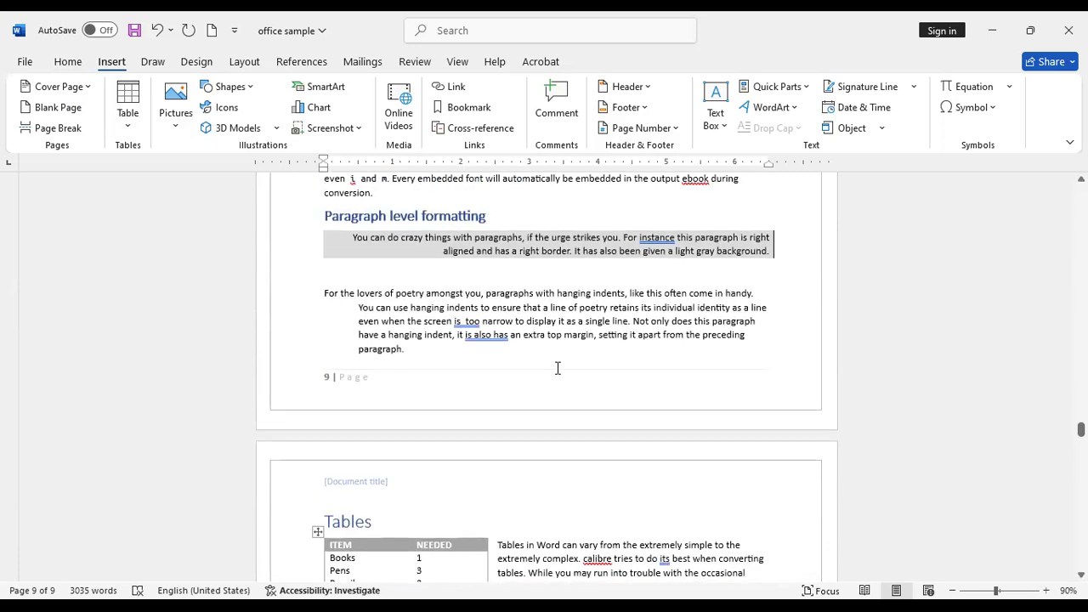
scroll(569, 369, up, 15)
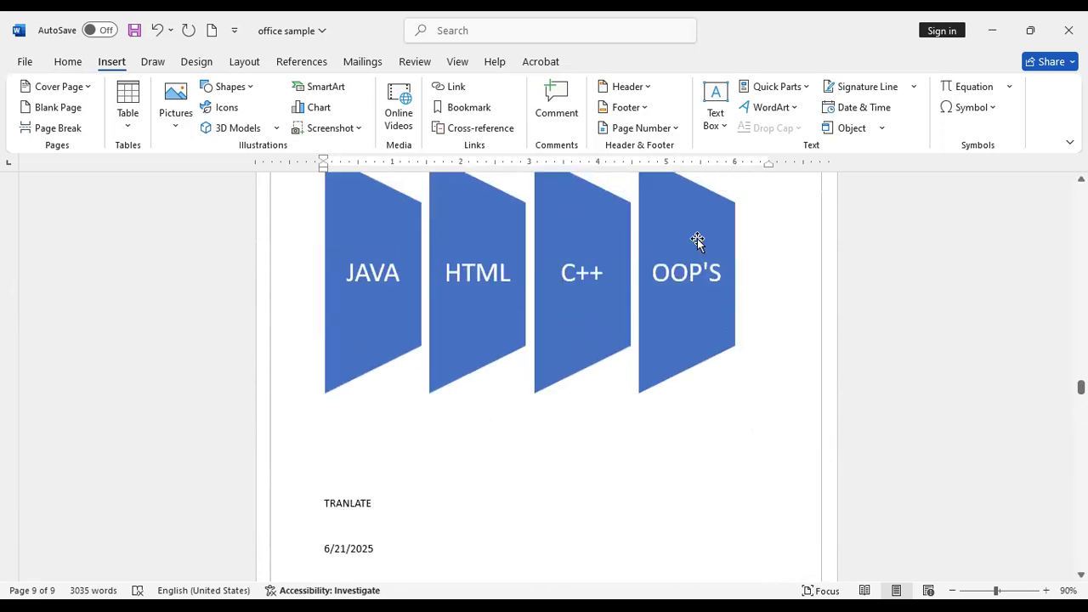
- Look over the text inserted from the file and the available Object and Symbol options
scroll(646, 391, down, 3)
scroll(660, 423, down, 10)
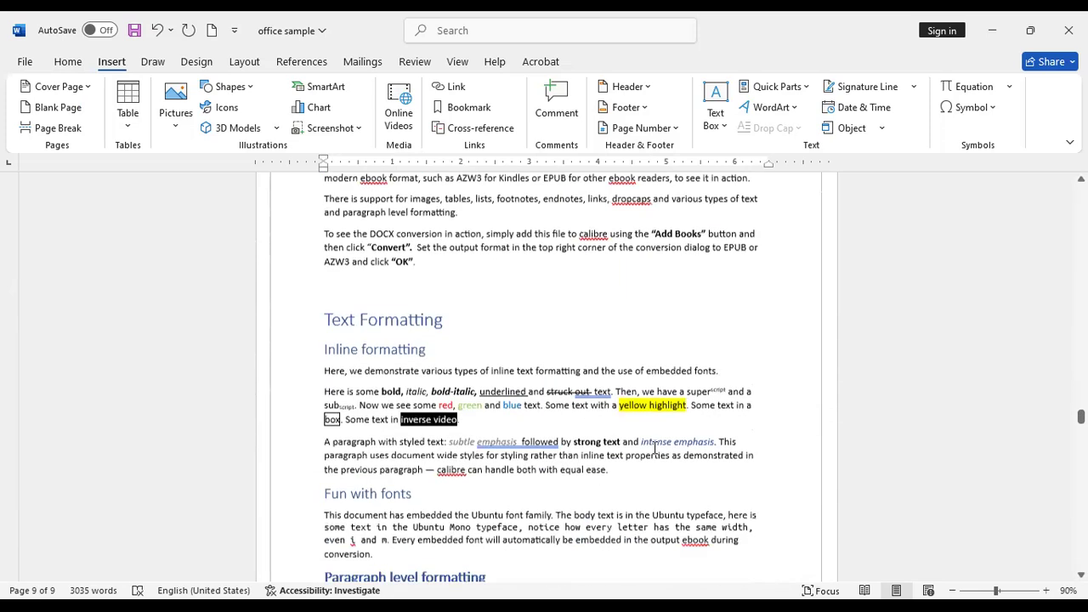
scroll(655, 447, down, 3)
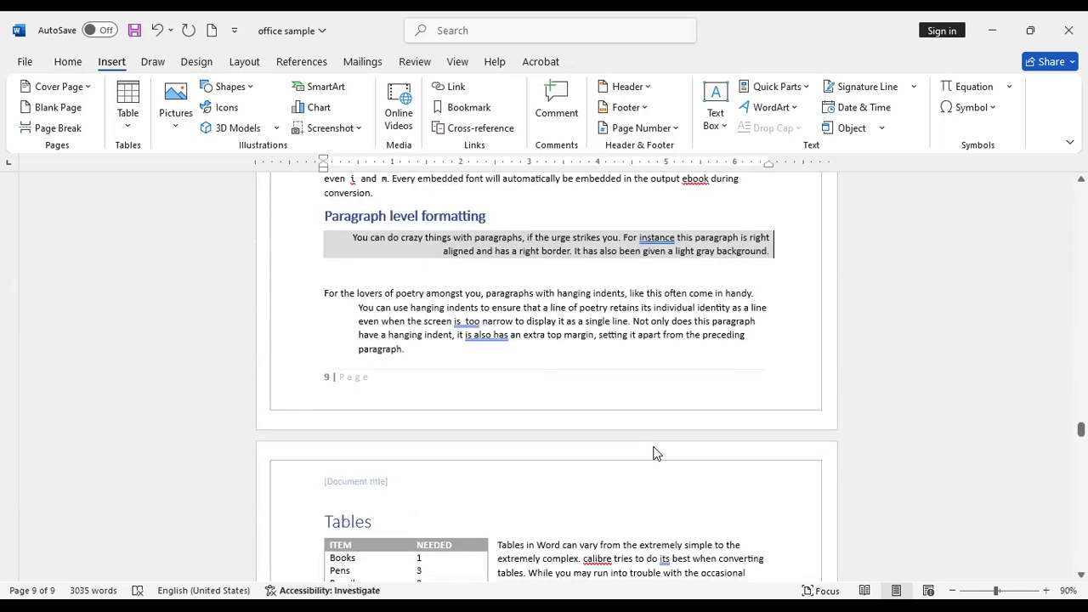
click(880, 128)
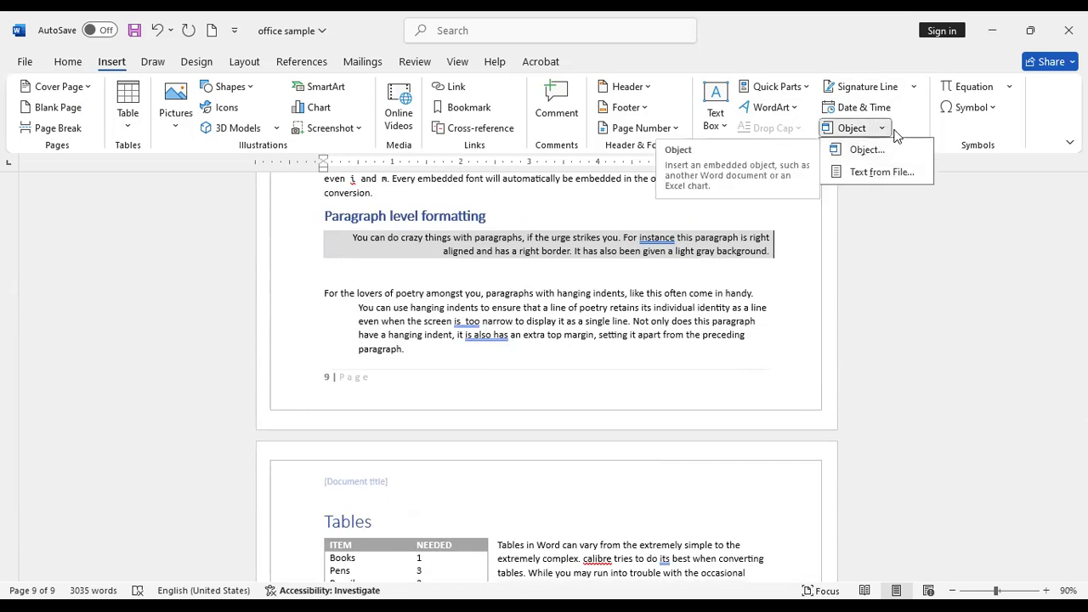
click(989, 199)
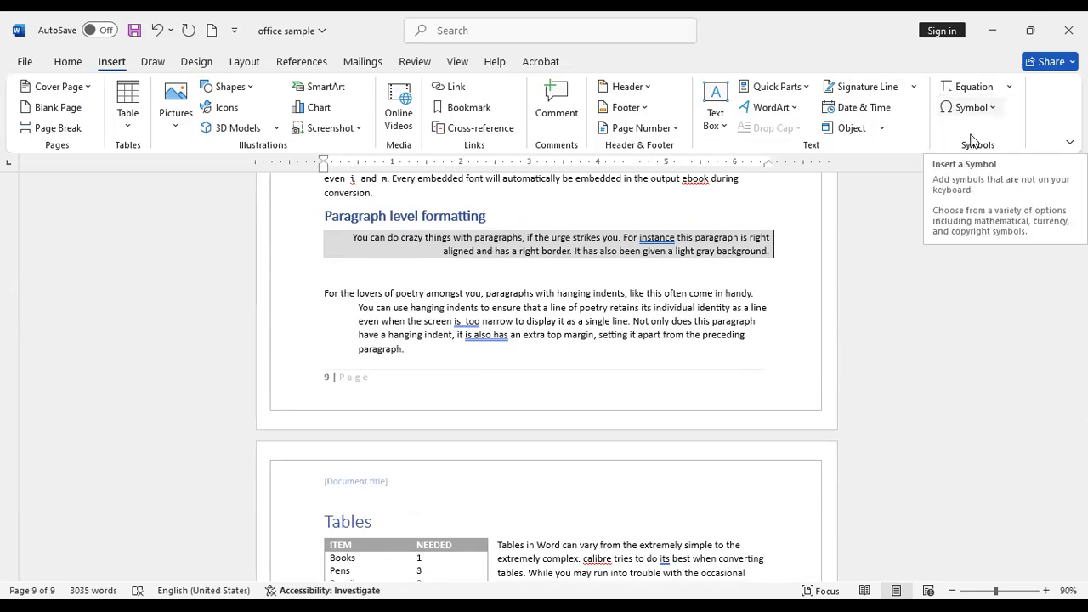
click(978, 110)
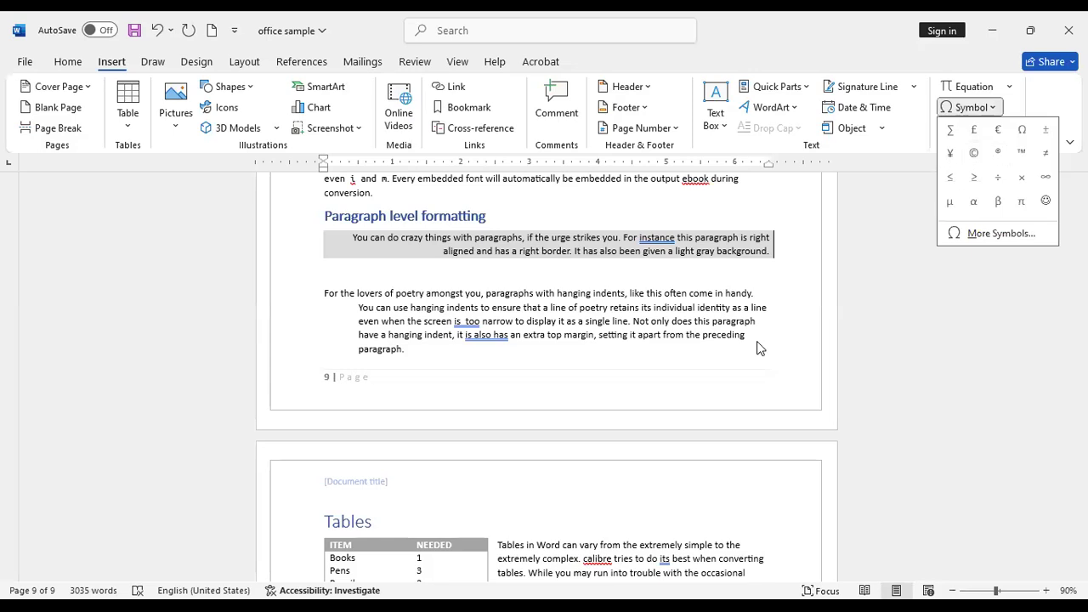
- Add blank lines after the endnote text on page 14 until the cursor is on a new page 15
scroll(759, 349, down, 20)
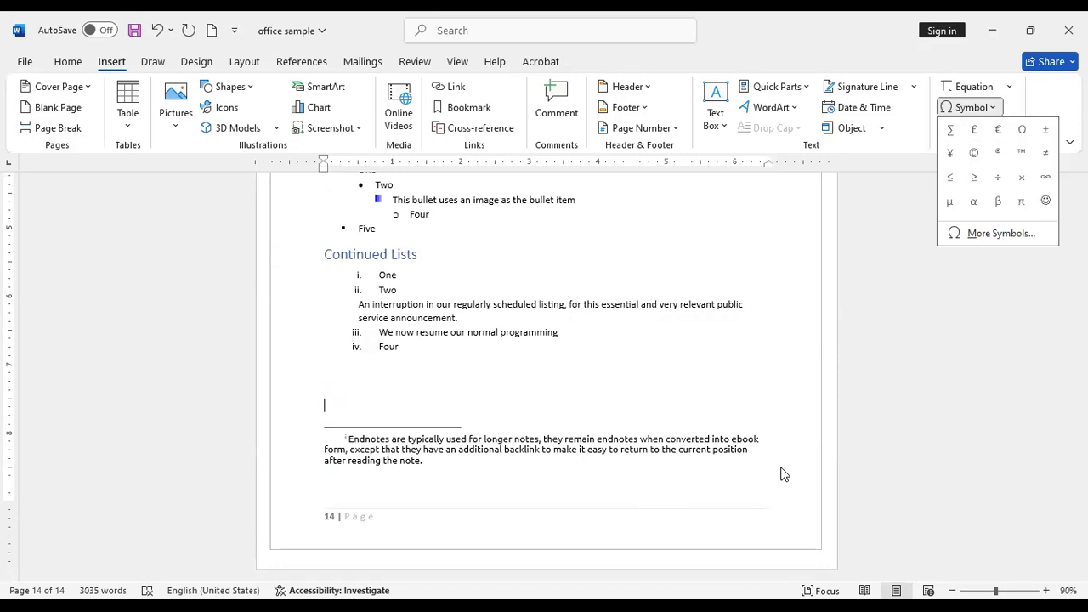
click(642, 476)
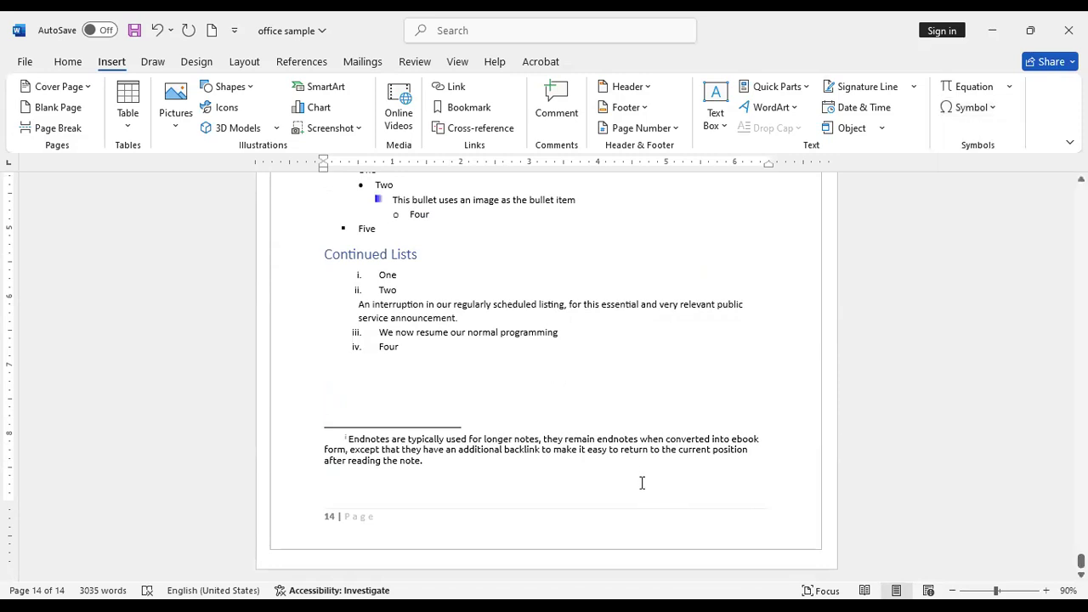
click(642, 482)
key(Return)
key(Return)
key(Return)
key(Return)
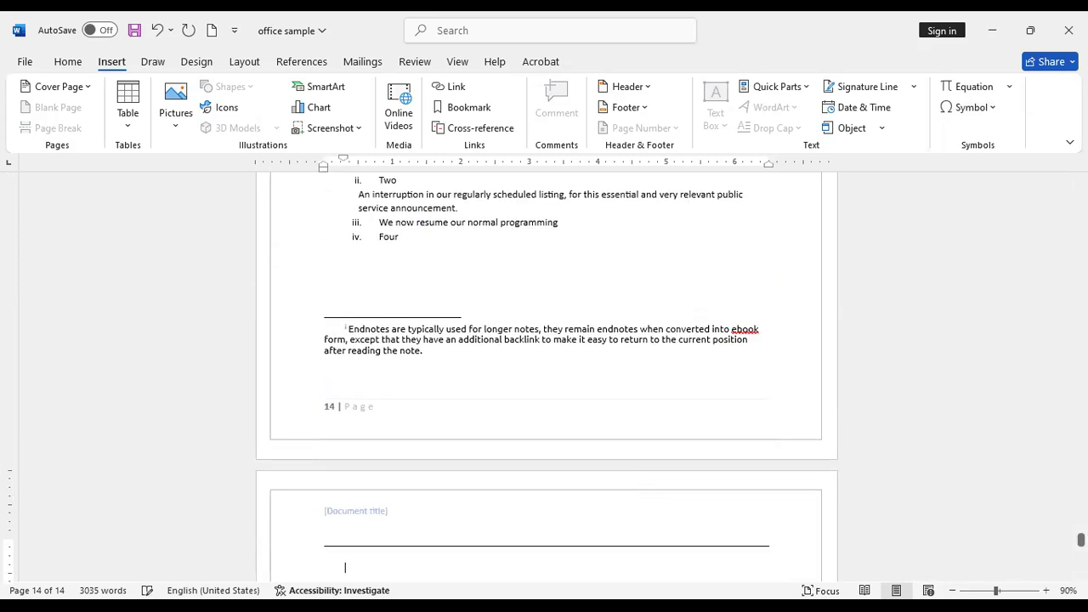
key(Return)
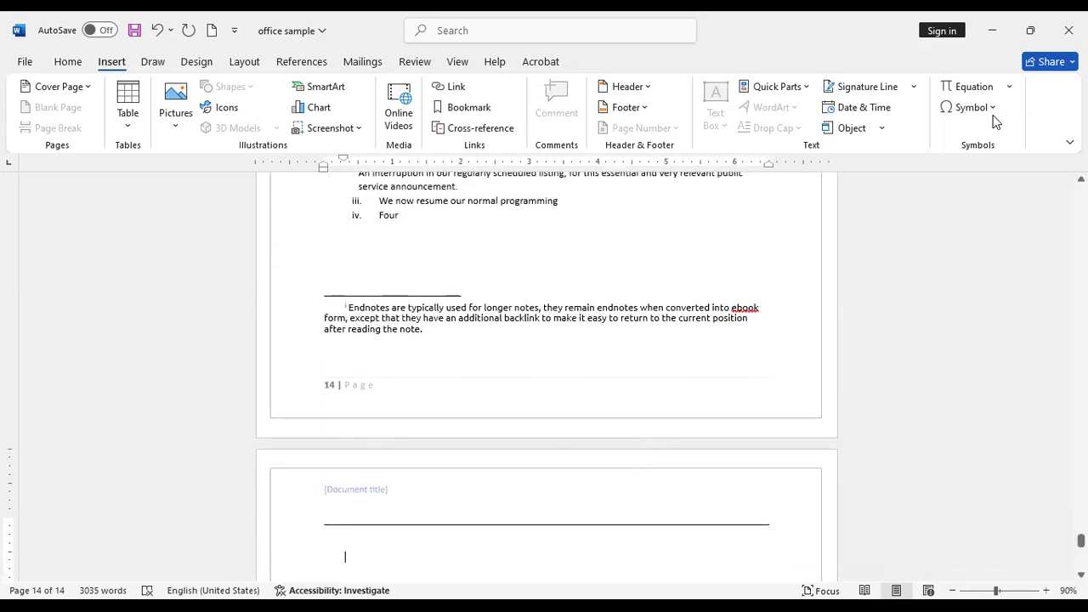
- Insert the symbols Ω, ¥ and ® one after another on page 15
click(972, 107)
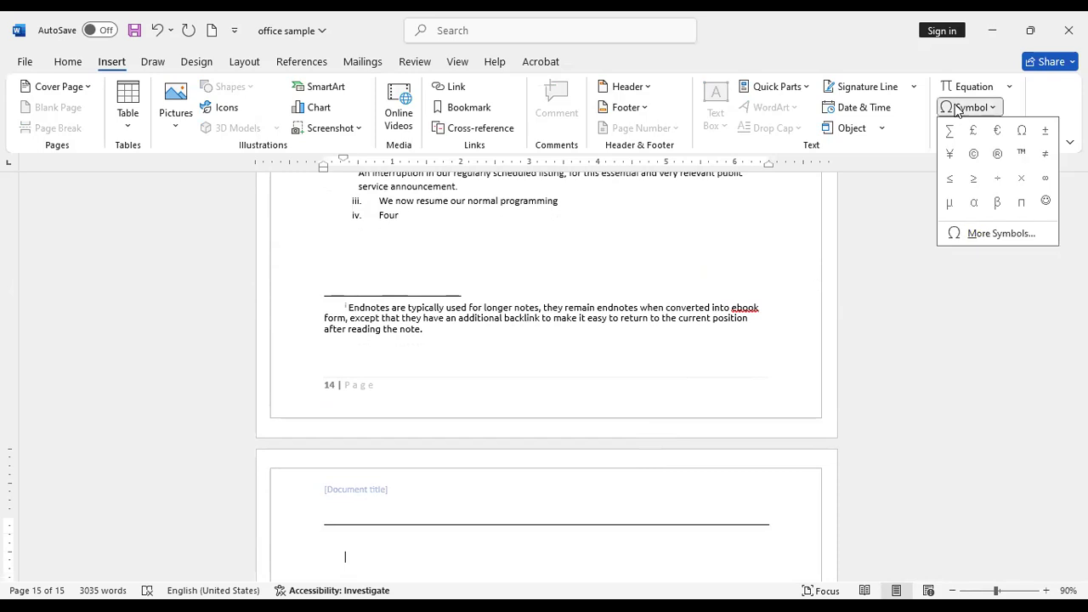
click(1023, 129)
scroll(578, 442, down, 5)
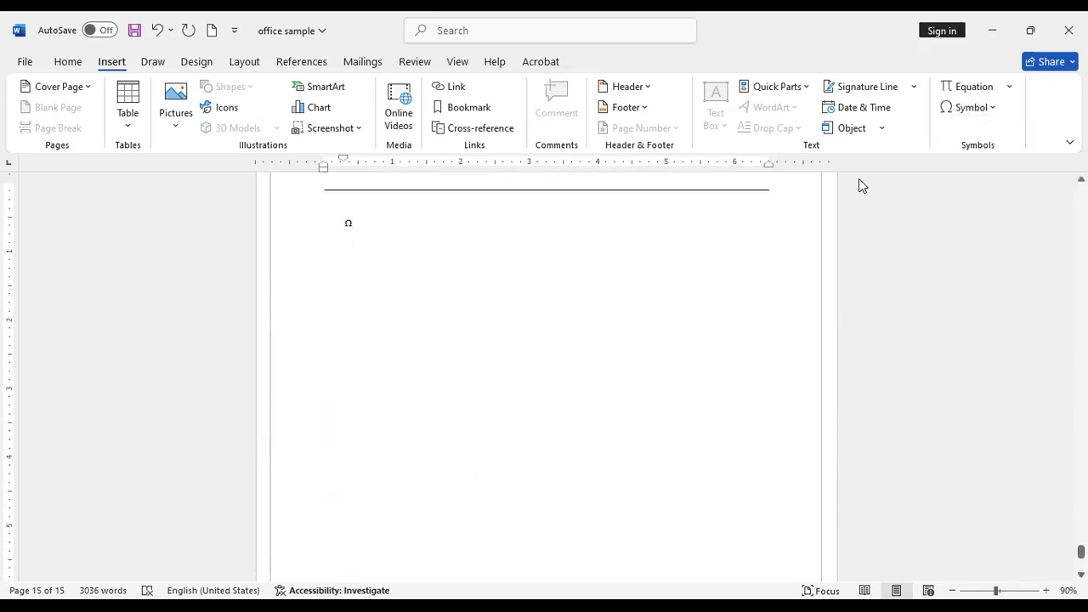
click(971, 107)
click(951, 155)
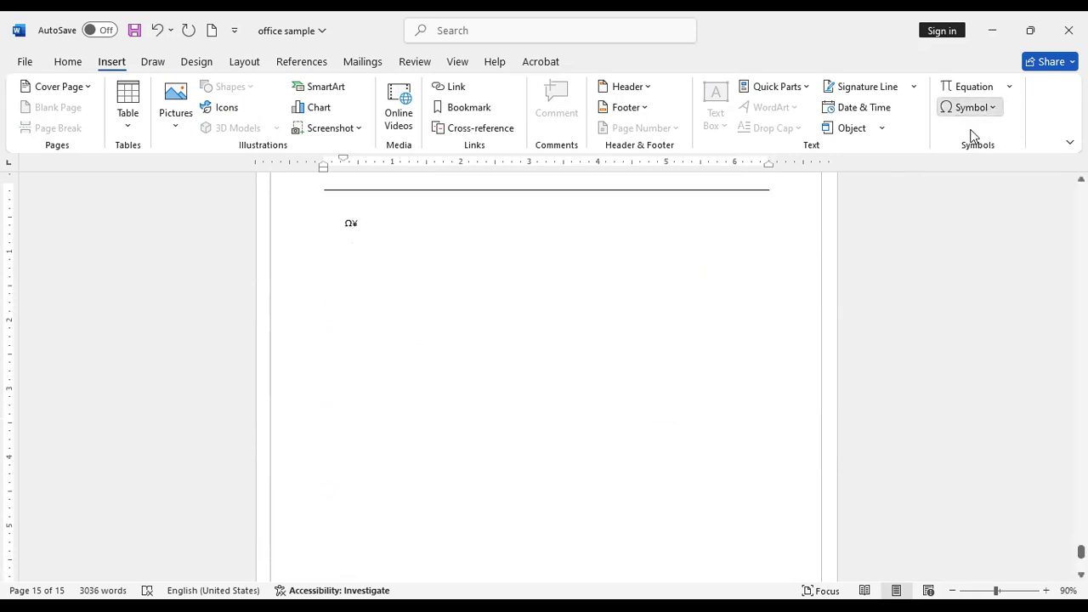
click(970, 108)
click(999, 162)
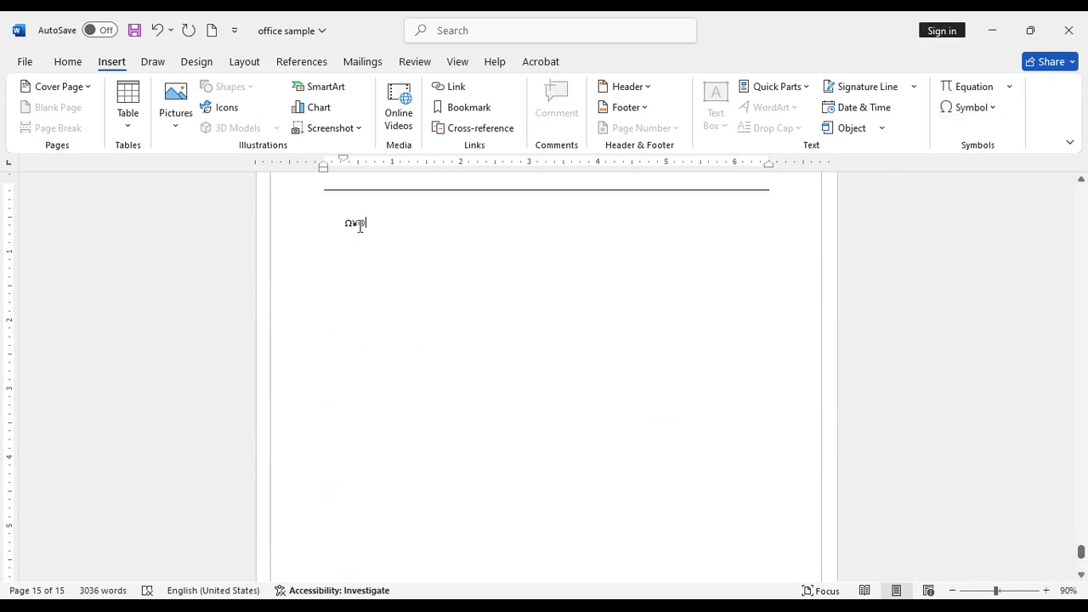
- Enlarge the Ω¥® symbols to font size 24
drag(377, 230, 335, 218)
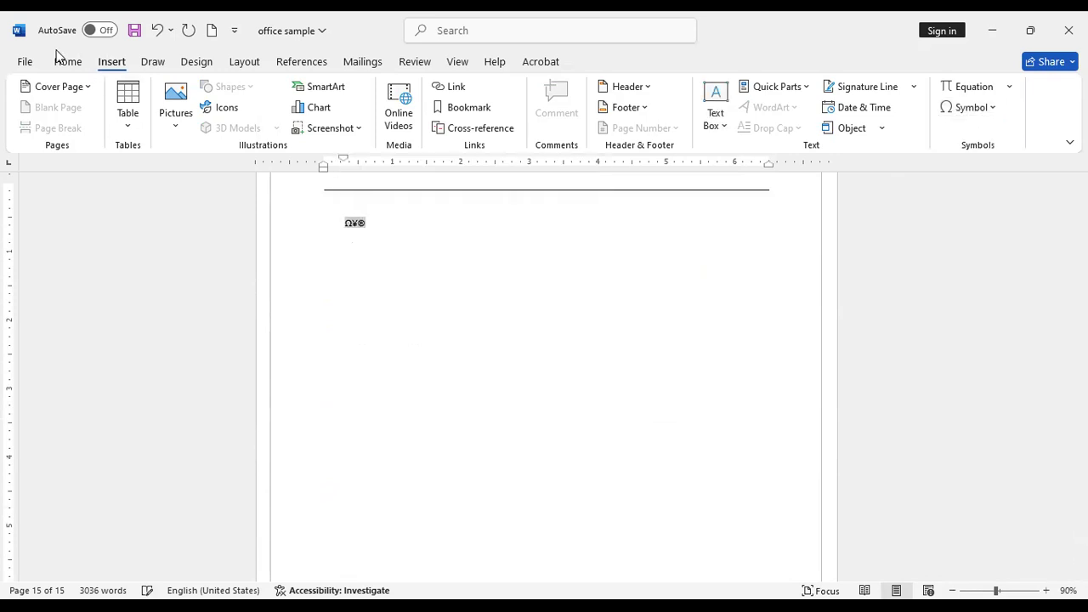
click(75, 68)
click(229, 92)
click(230, 92)
click(229, 92)
click(230, 92)
click(230, 92)
click(230, 92)
click(229, 92)
click(230, 92)
click(462, 270)
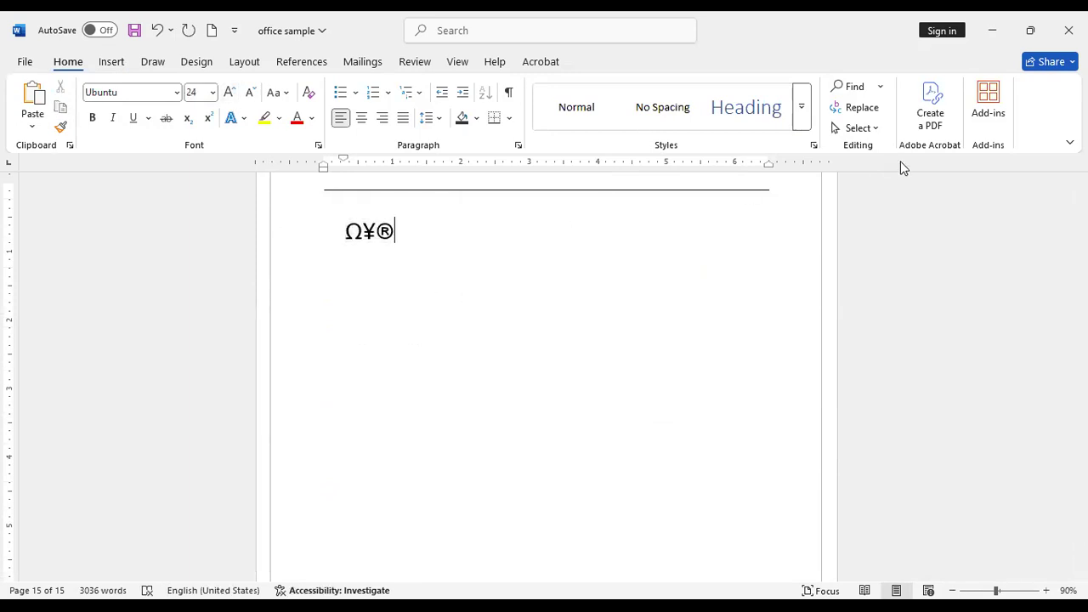
- Insert a blank equation after the Ω¥® symbols and try to browse its Script structures
click(119, 63)
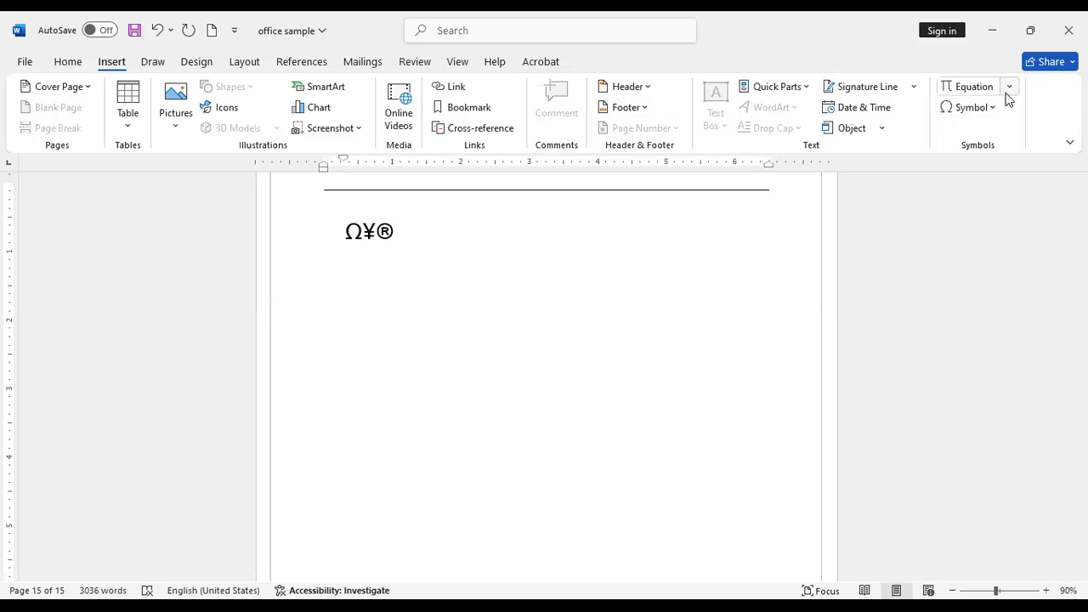
click(978, 89)
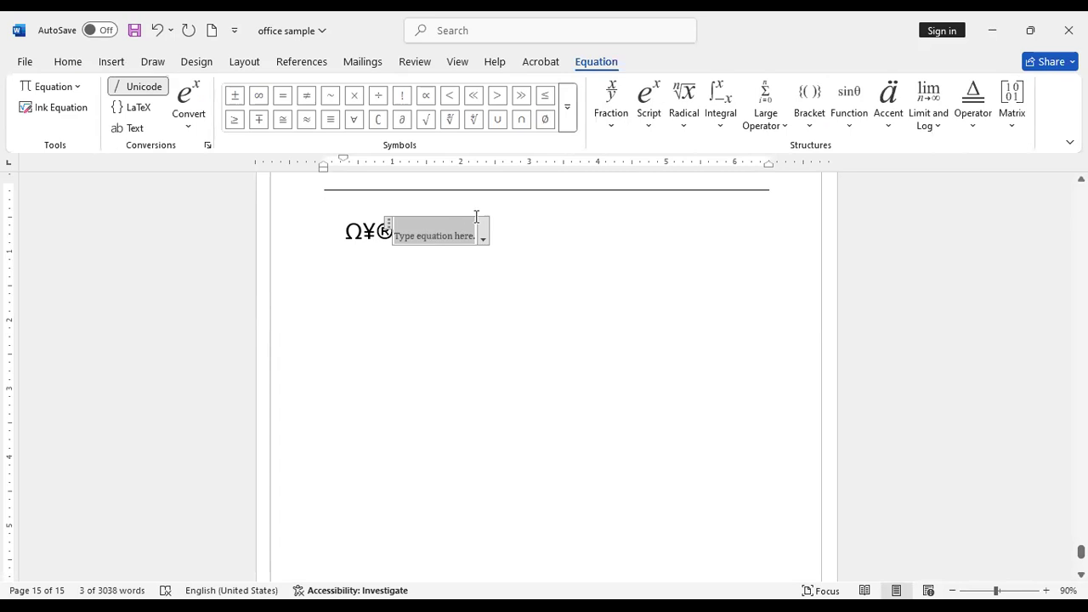
click(651, 128)
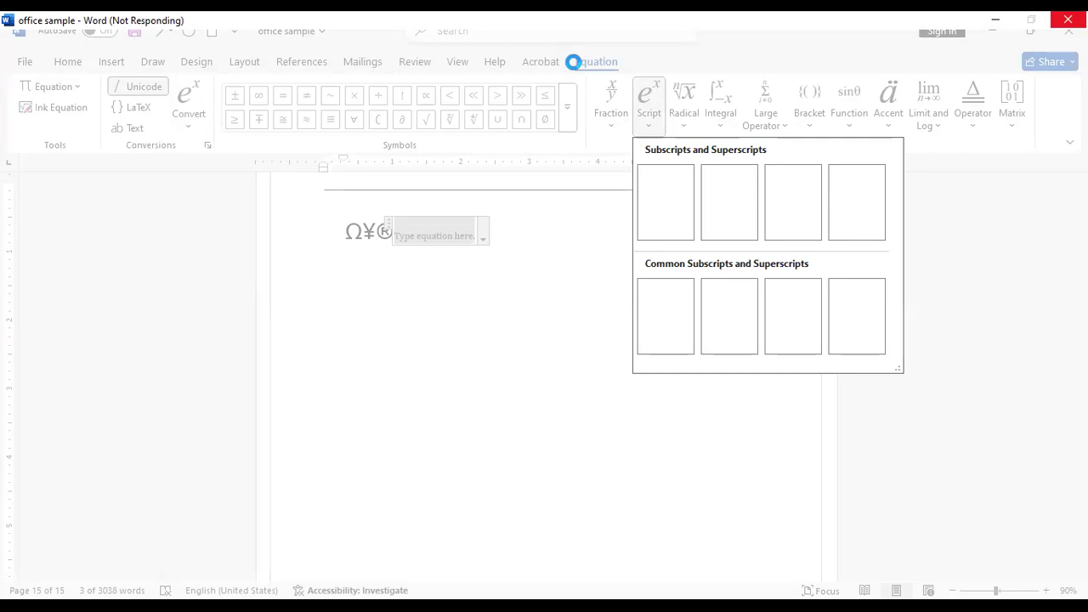
click(1006, 26)
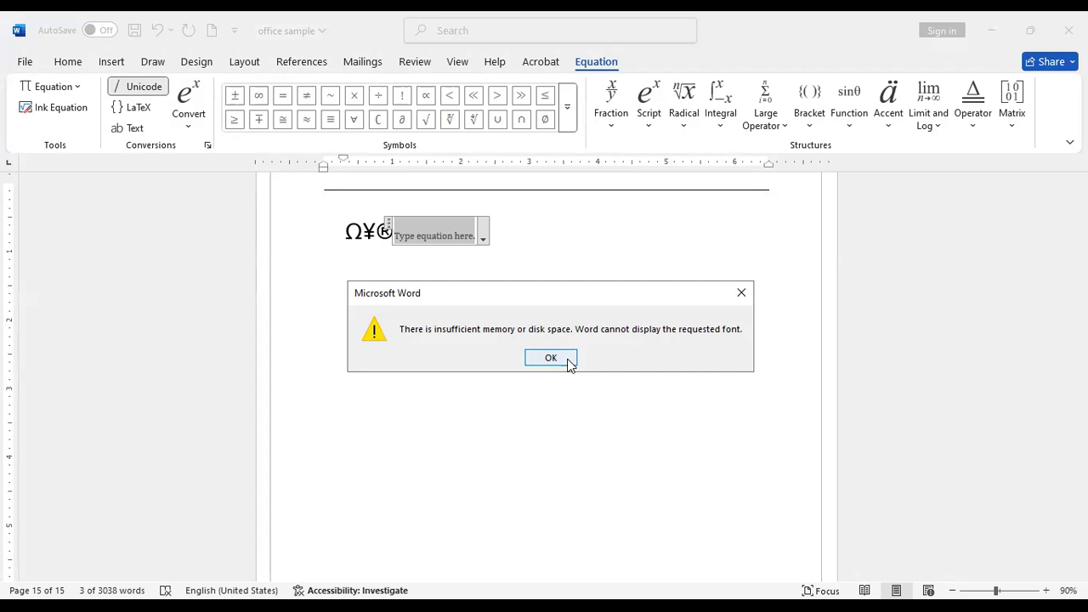
click(550, 358)
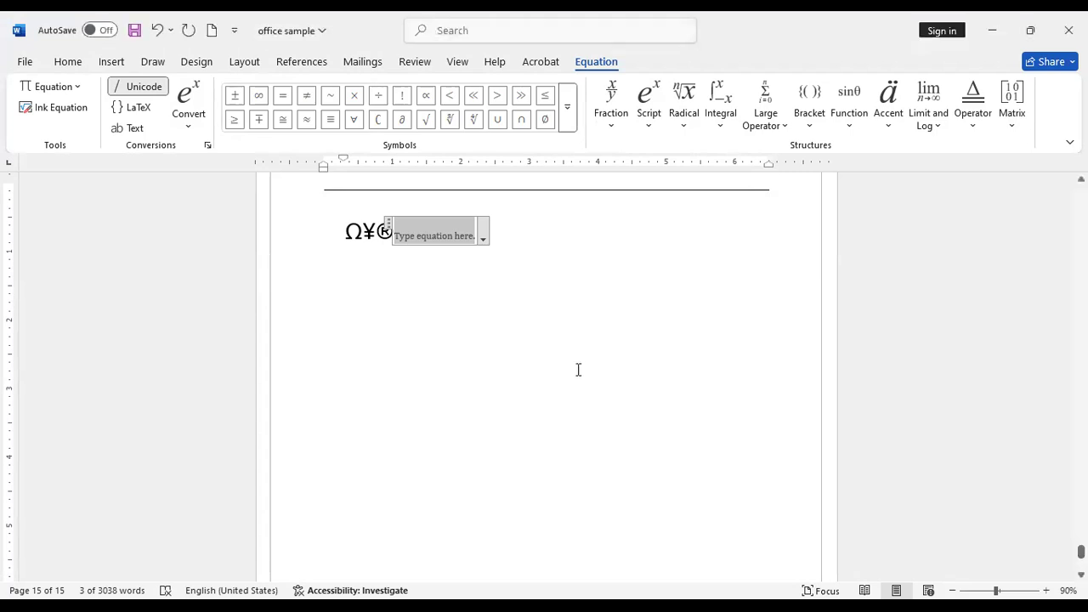